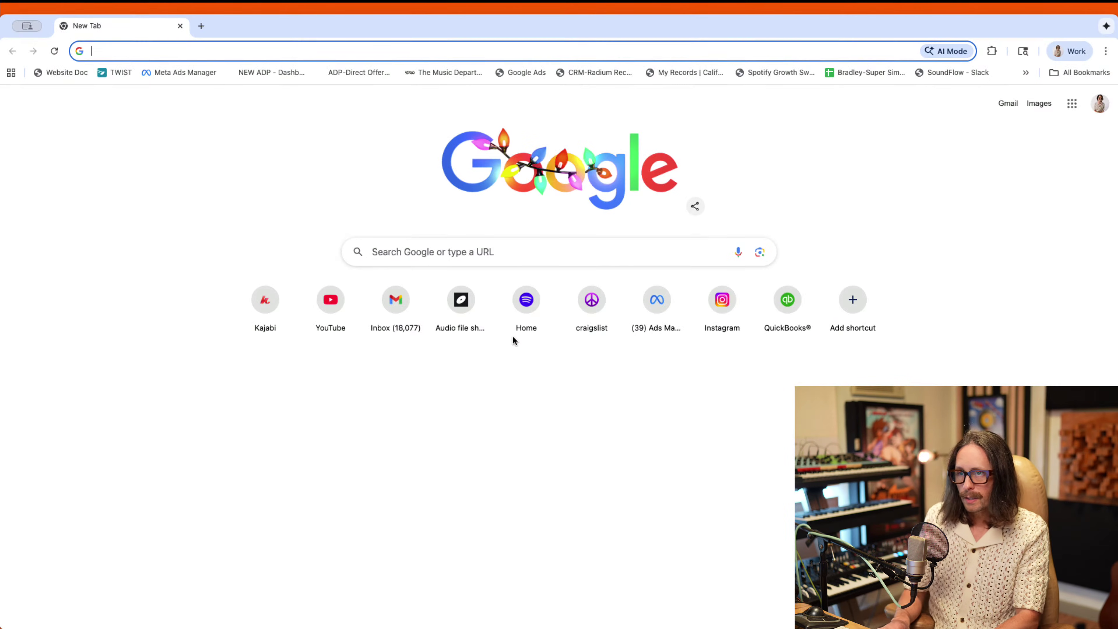
Step: Open the YouTube home page
text(u)
key(BackSpace)
key(BackSpace)
text(y)
key(Return)
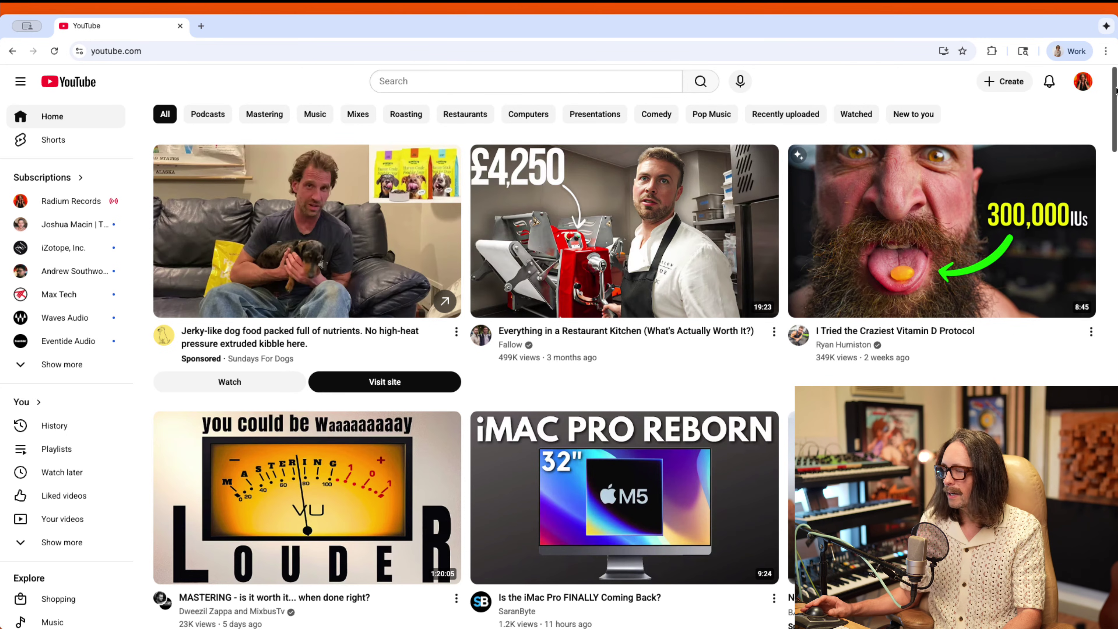
Step: Open the current live stream from the account's own YouTube channel page and mute its playback
click(1081, 82)
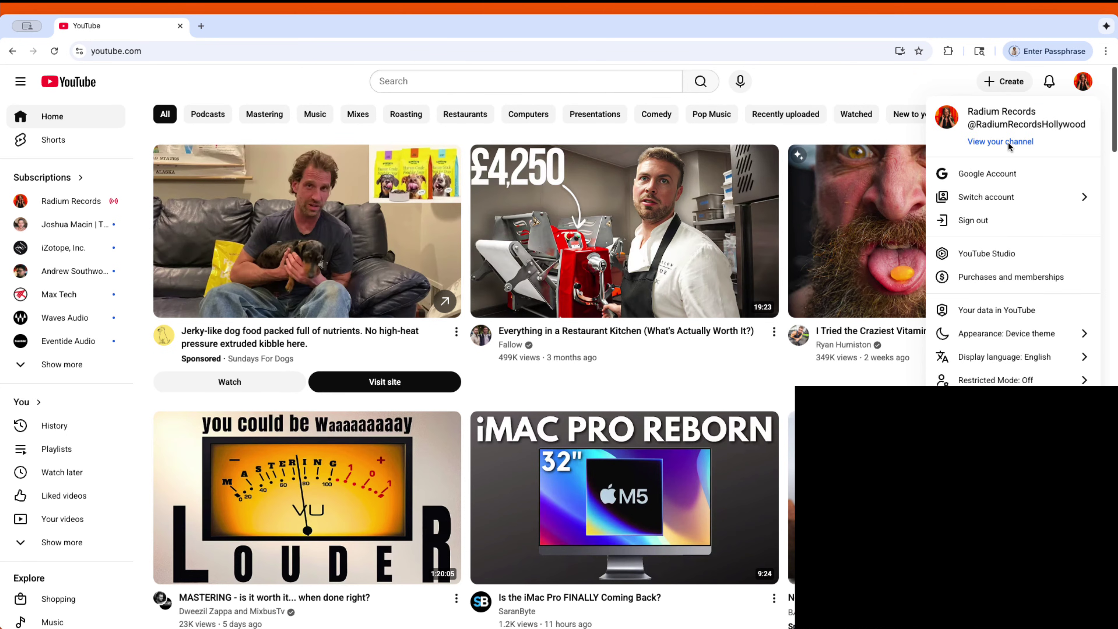
click(1008, 141)
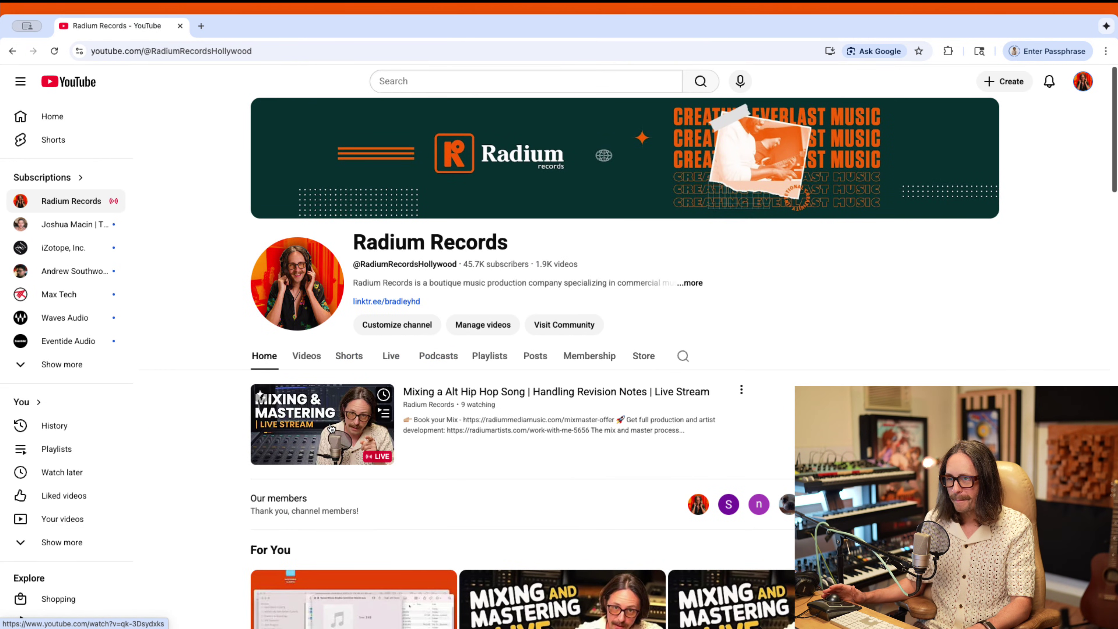
click(331, 428)
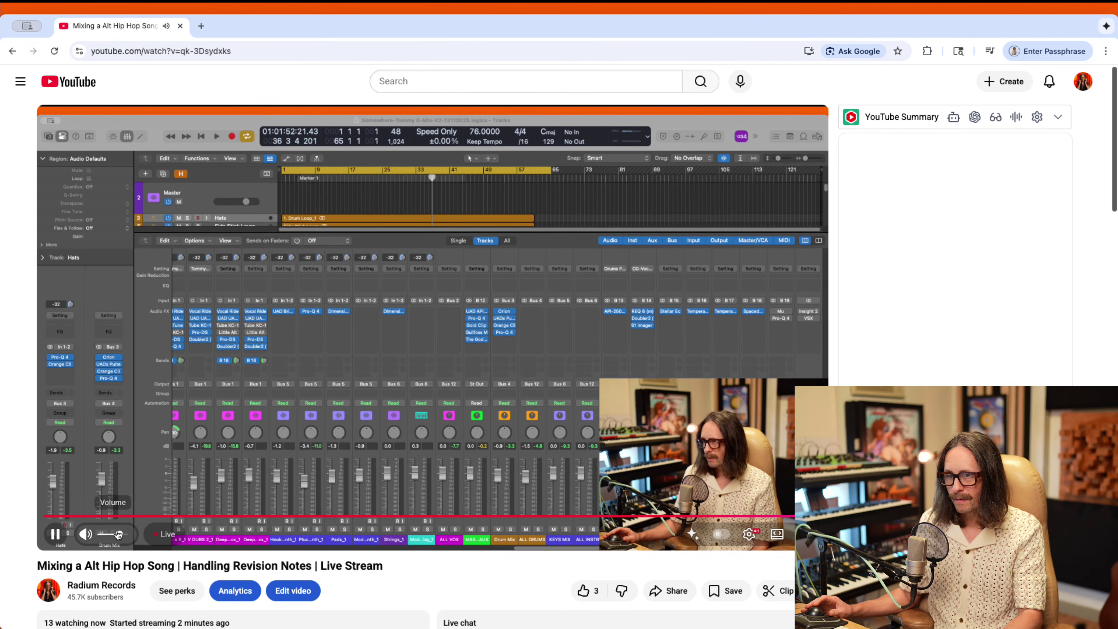
click(85, 534)
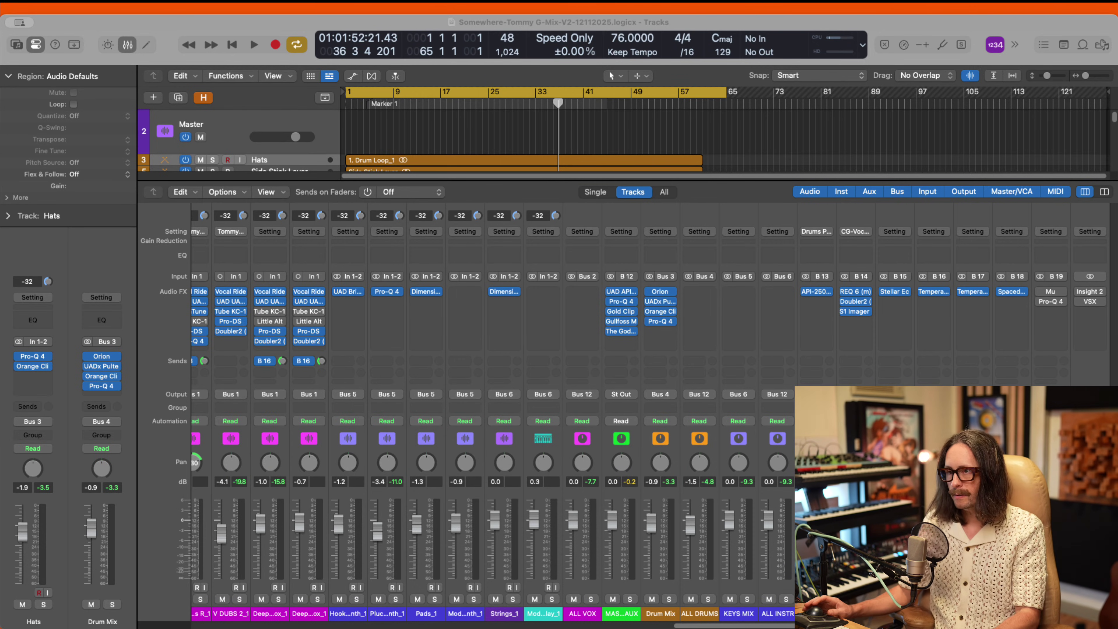
Step: Quit the browser and hide the mixer in the Logic Pro project so the track arrangement fills the window
click(178, 455)
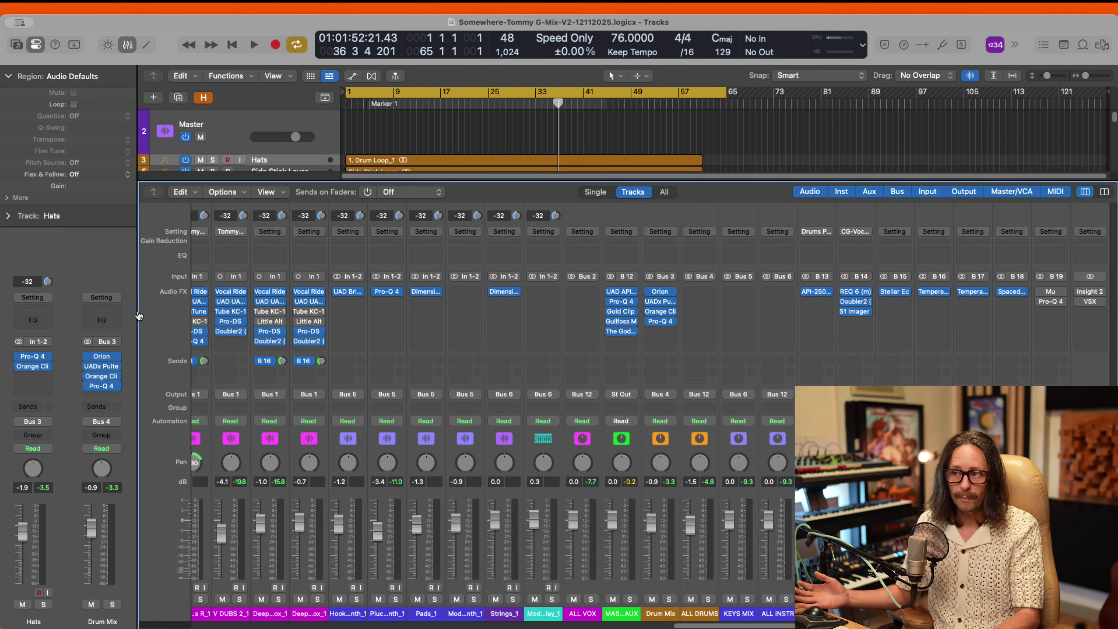
key(super+Tab)
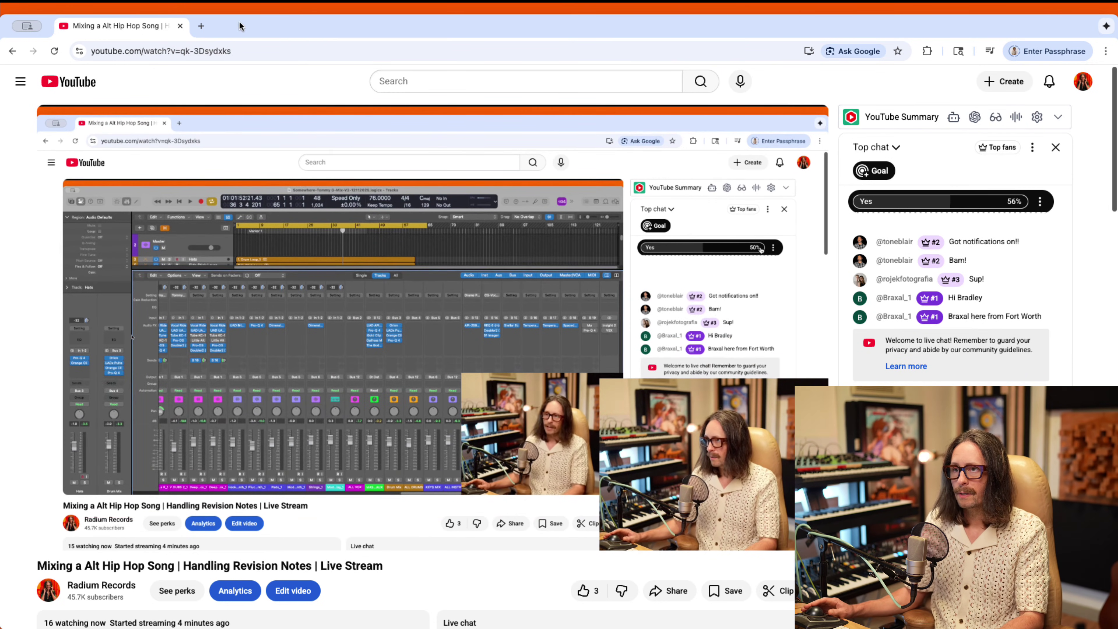
key(super+q)
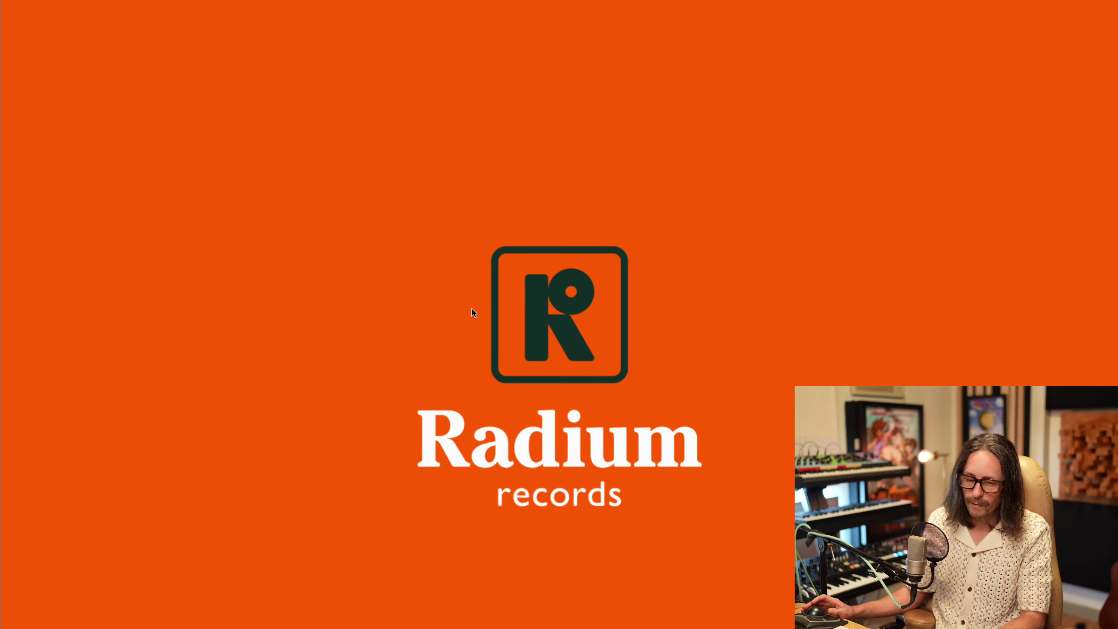
key(super+Tab)
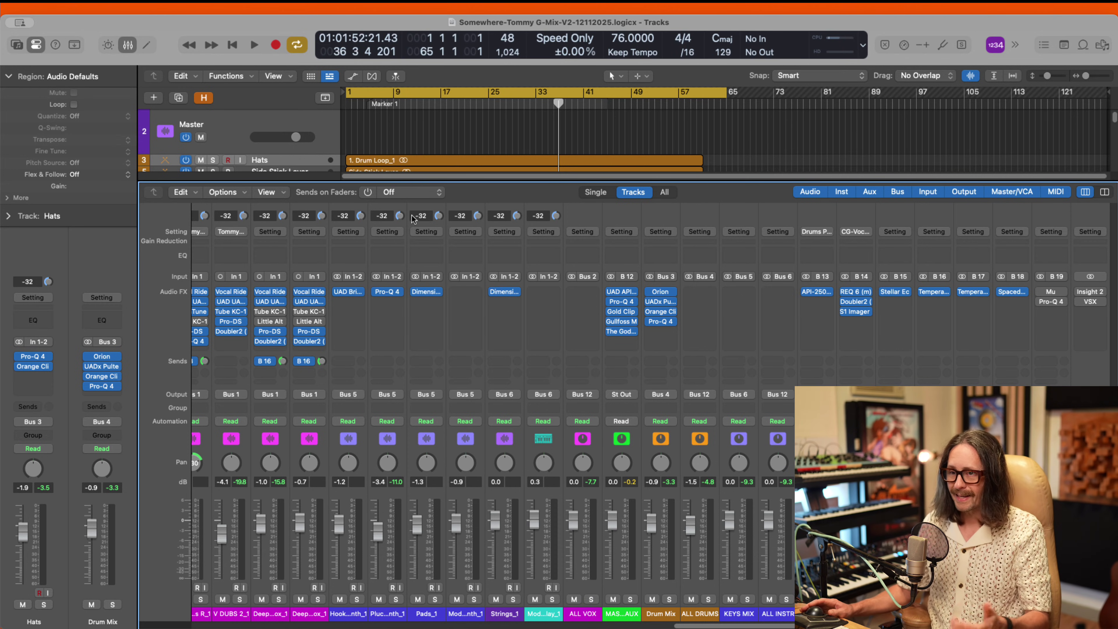
key(x)
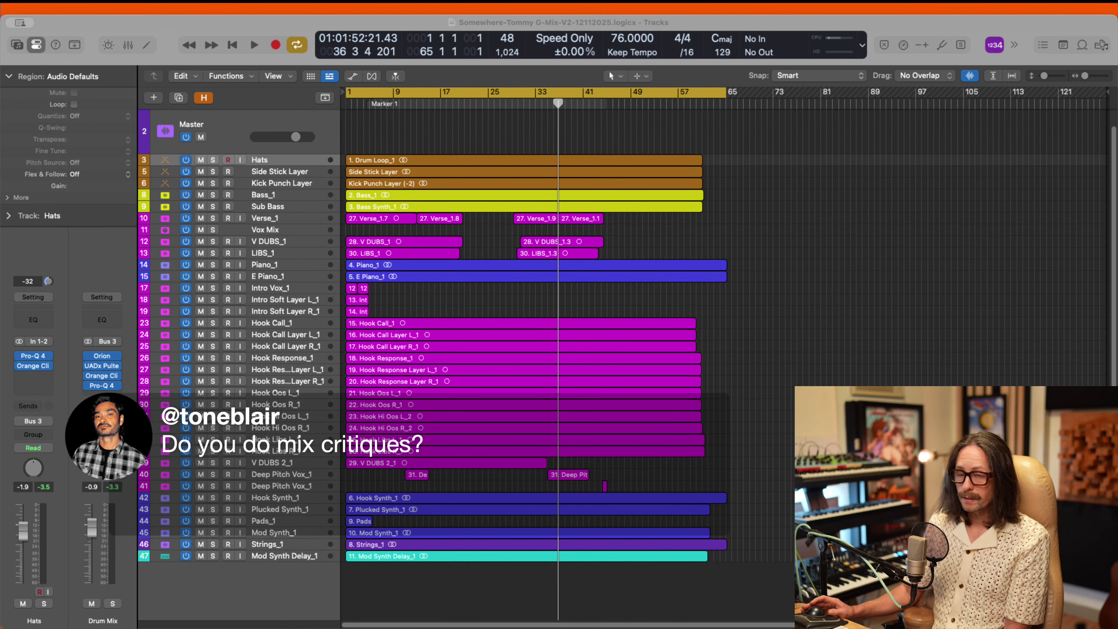
drag(352, 506, 397, 535)
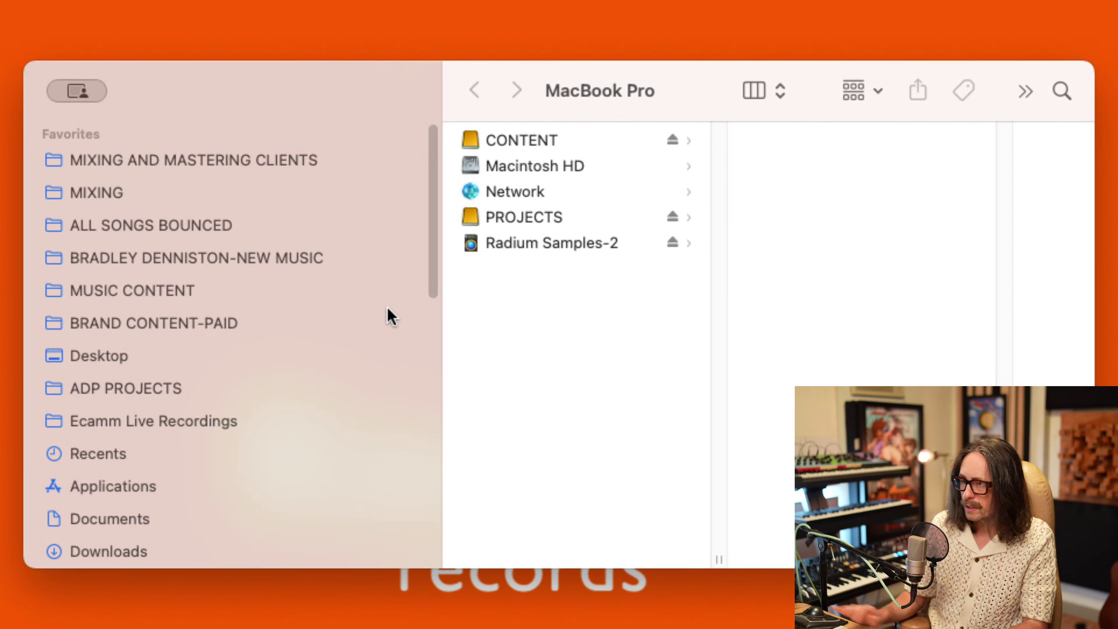
Step: Show the MIXING AND MASTERING CLIENTS folder in Finder and collapse the last client's folder along with its Somewhere mix subfolder
click(165, 160)
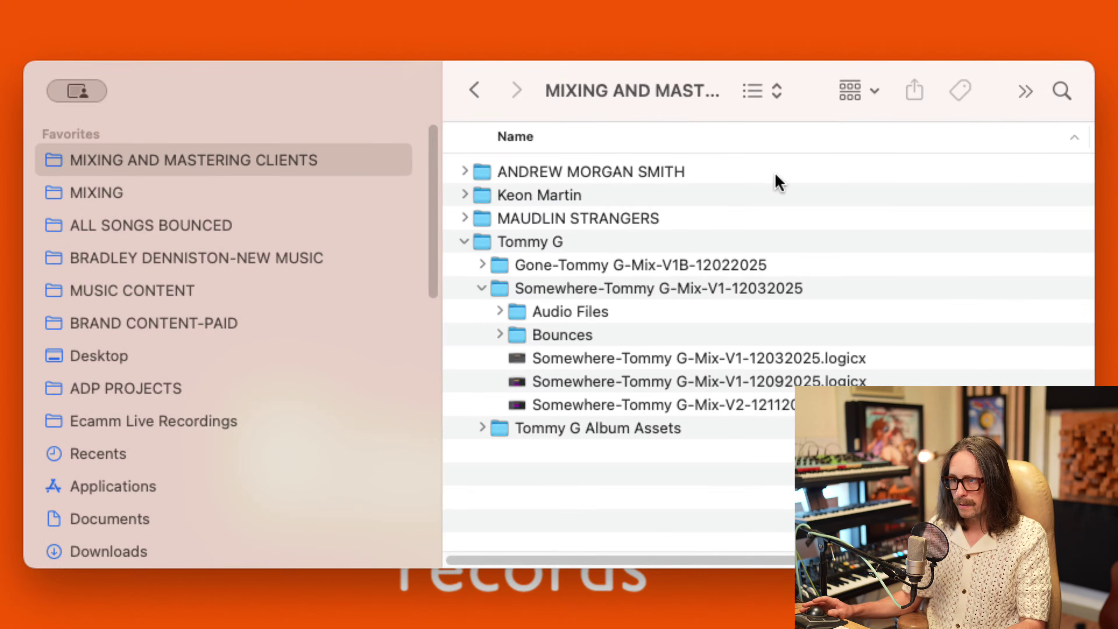
click(583, 292)
key(Left)
key(Left)
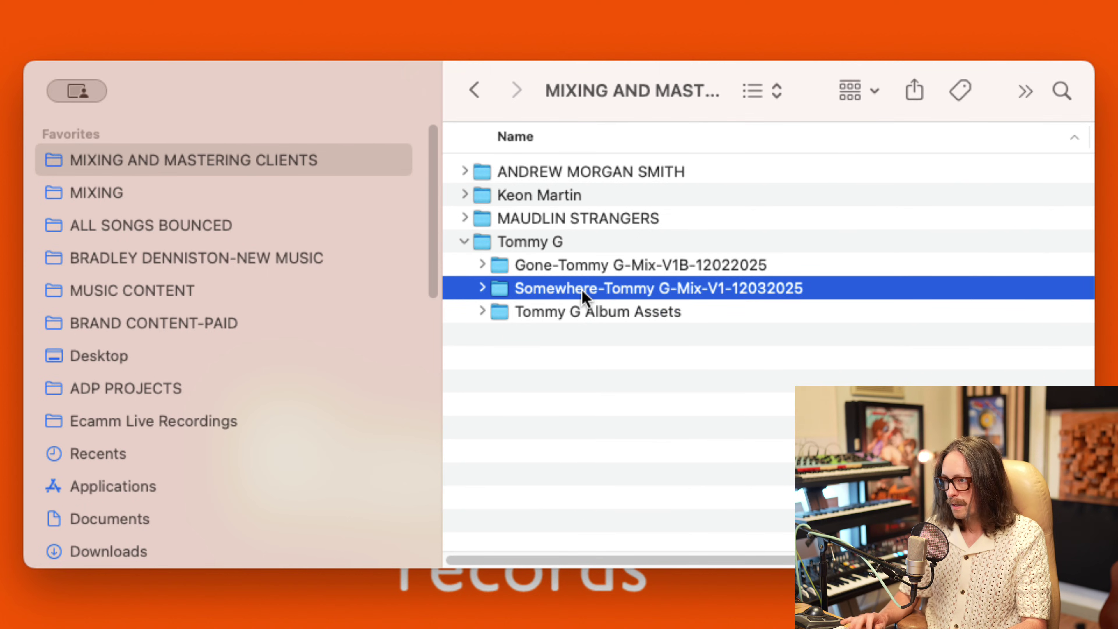
key(Left)
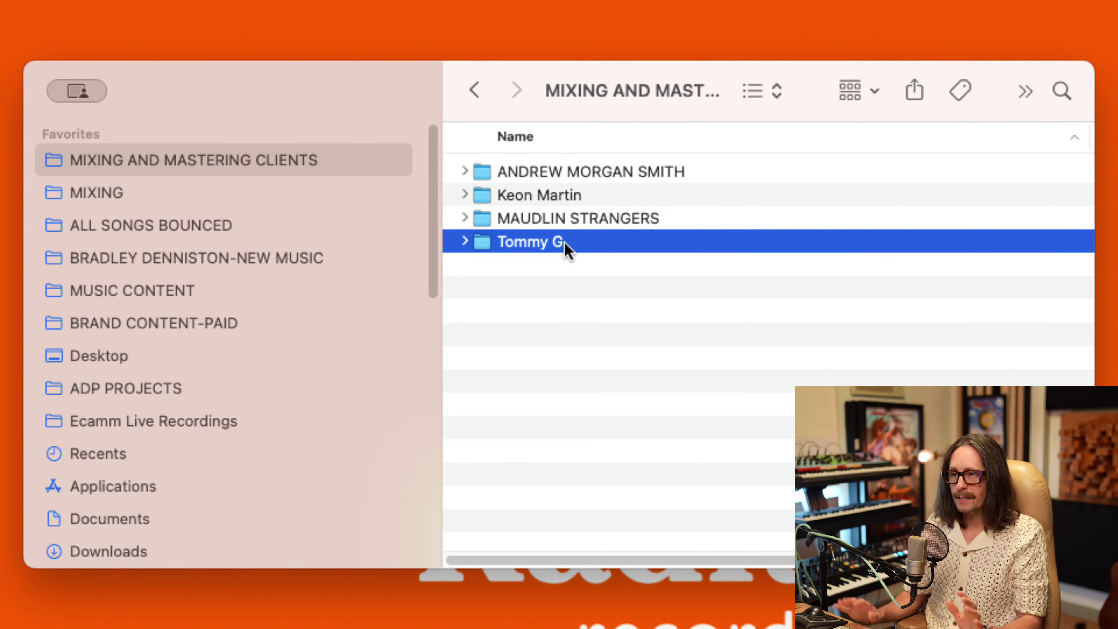
Step: Expand the last client's folder and open its Somewhere mix folder, version V1-12032025
key(Right)
key(Down)
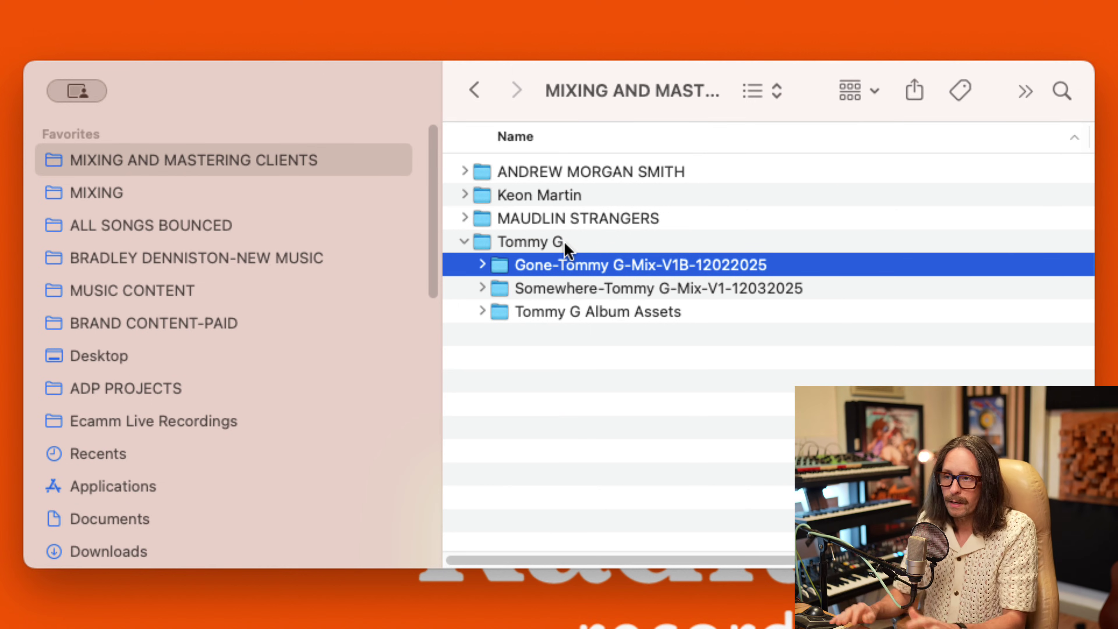
key(Up)
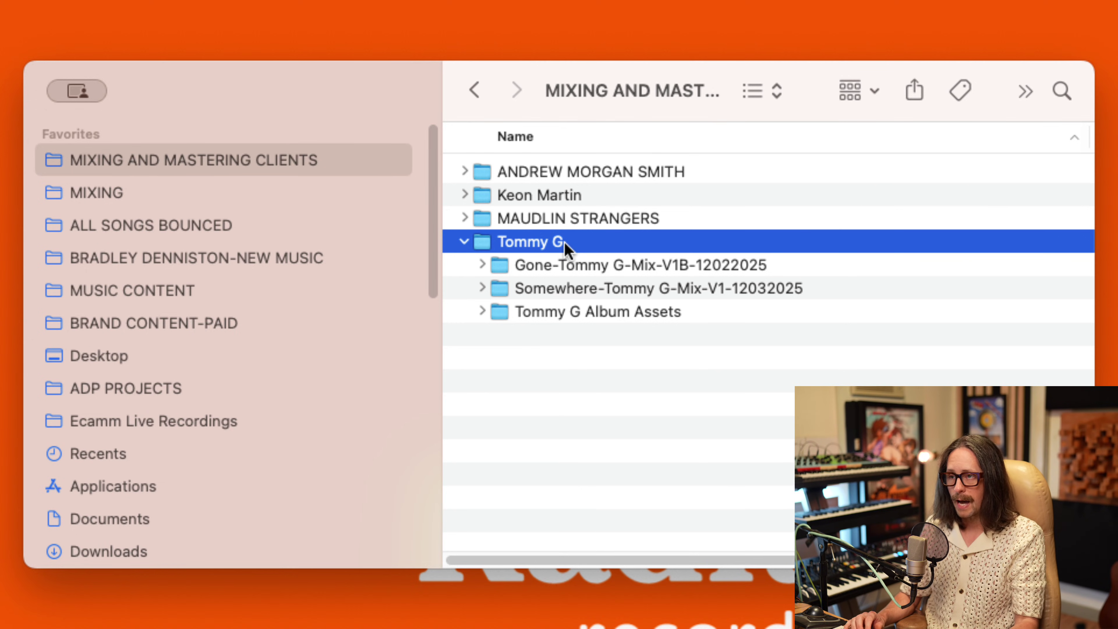
key(Down)
key(Down)
key(Up)
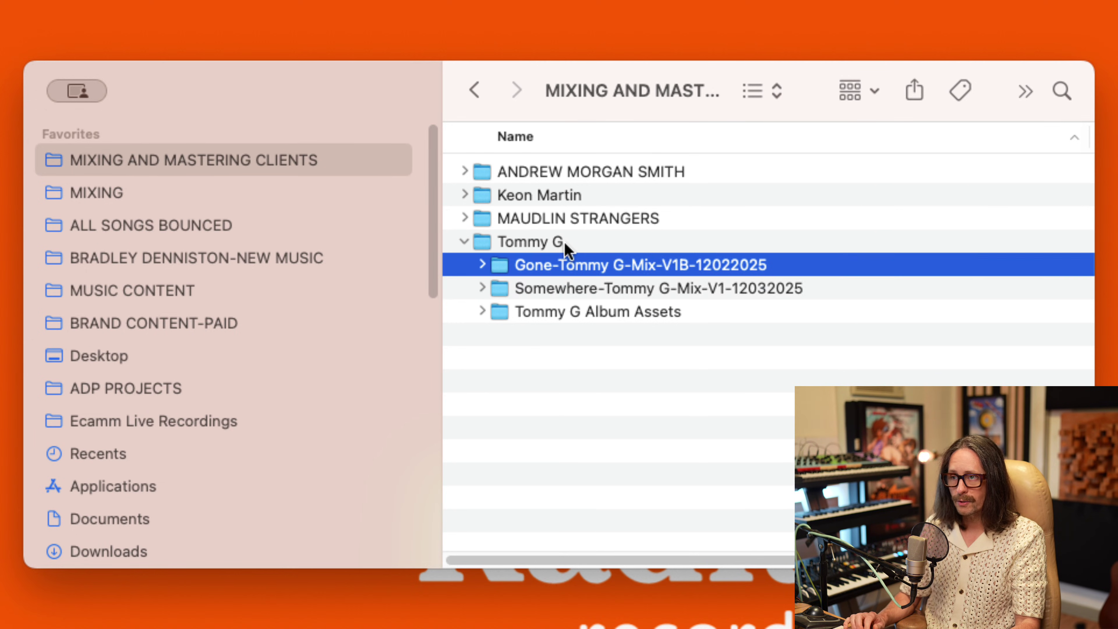
key(Down)
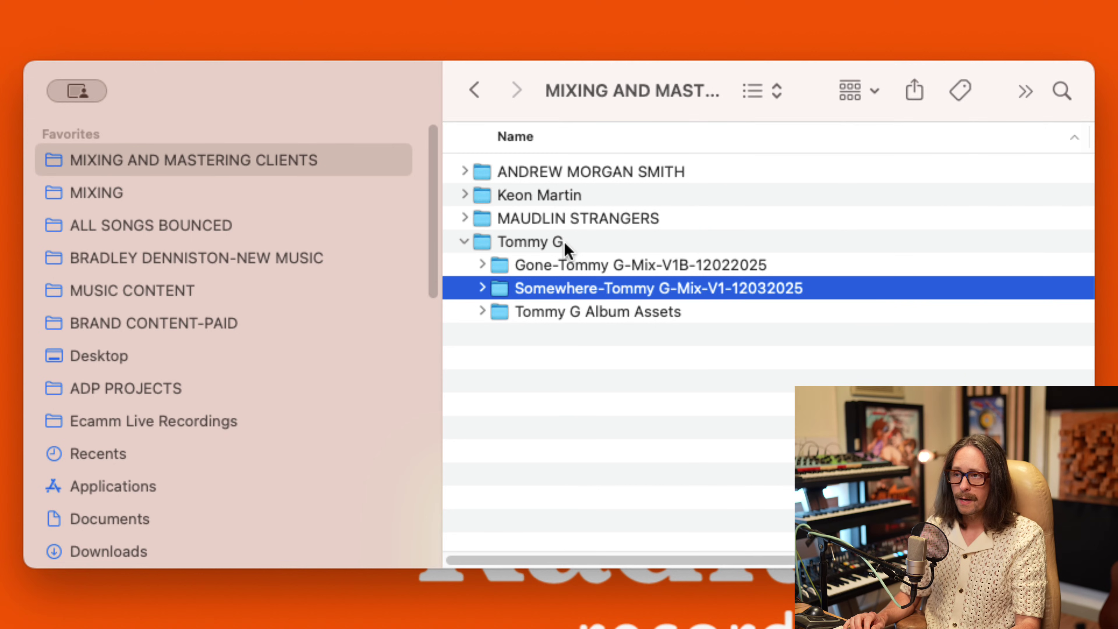
key(Up)
key(Down)
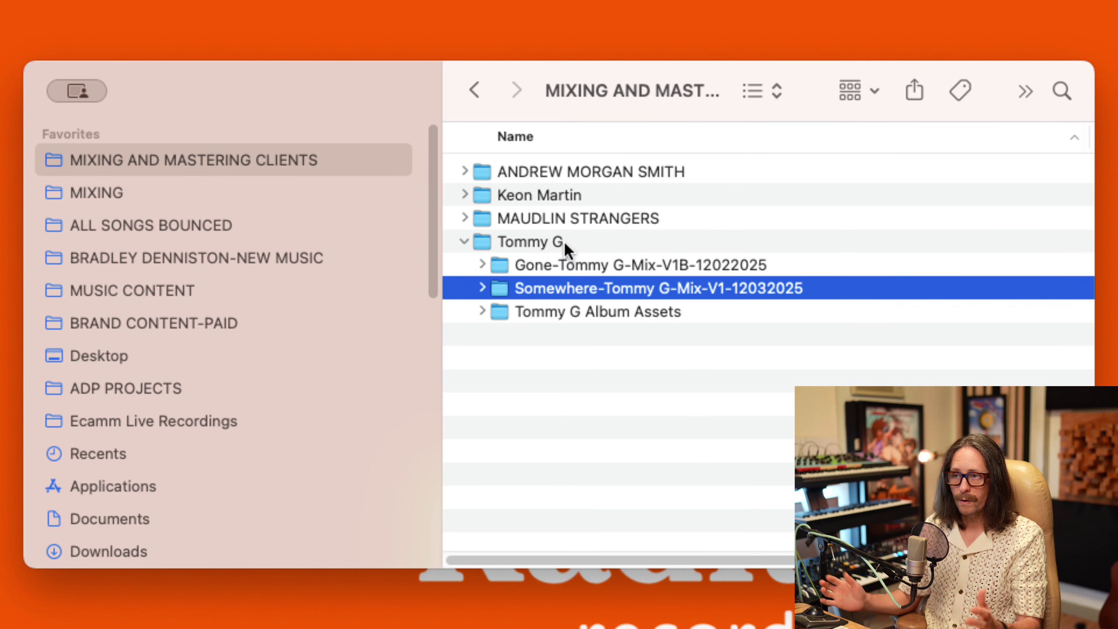
key(Right)
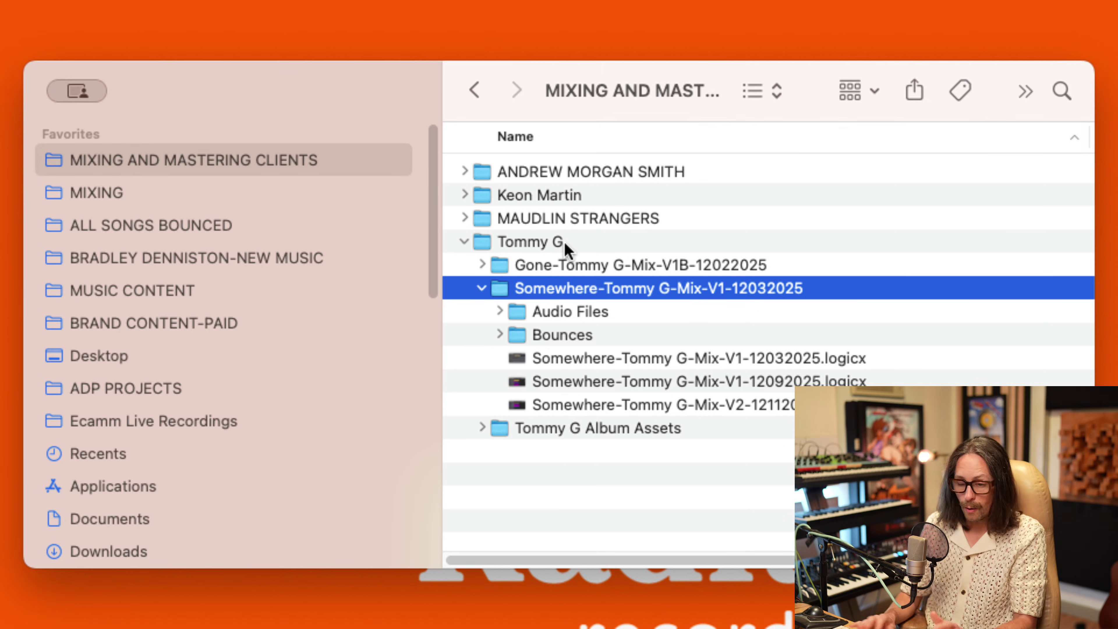
key(super+Down)
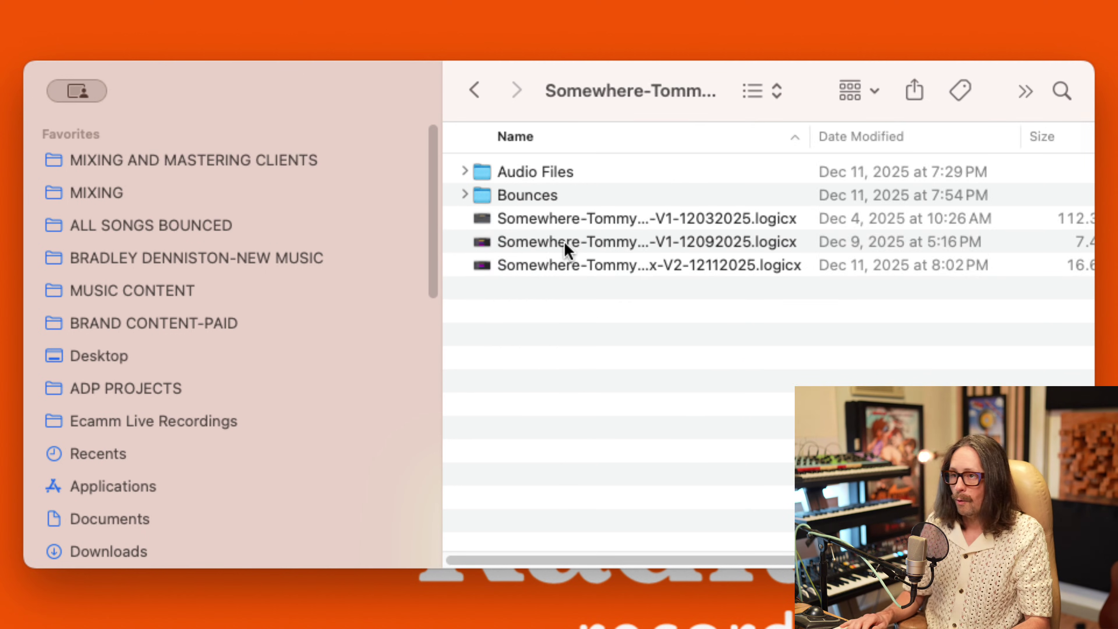
Step: Create a new folder named zOld inside the Somewhere mix folder
key(super+shift+n)
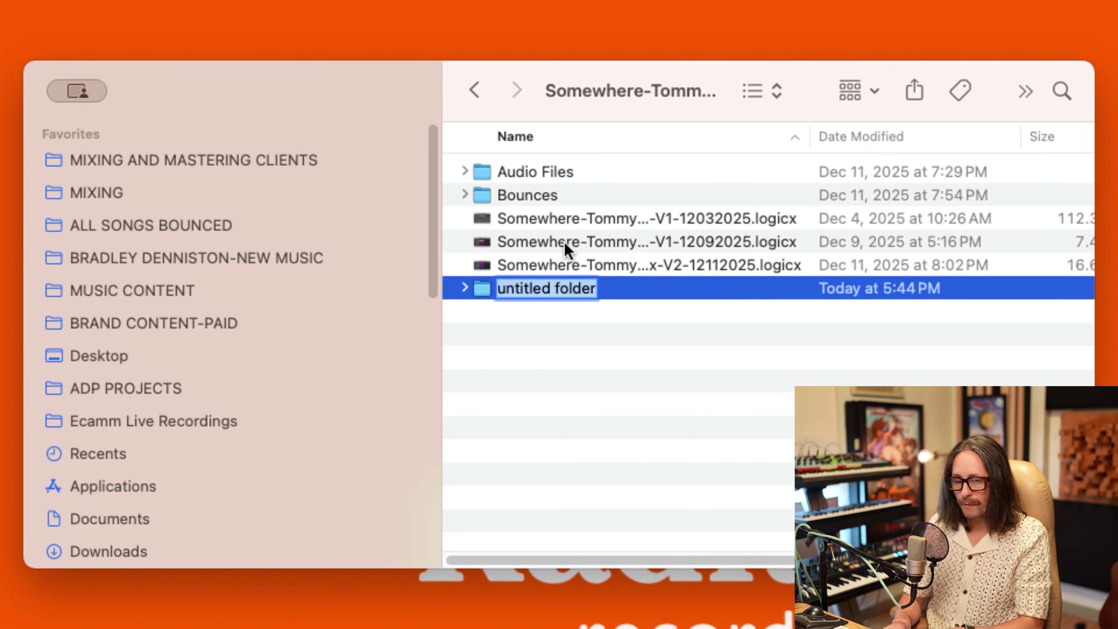
text(zOld)
key(Return)
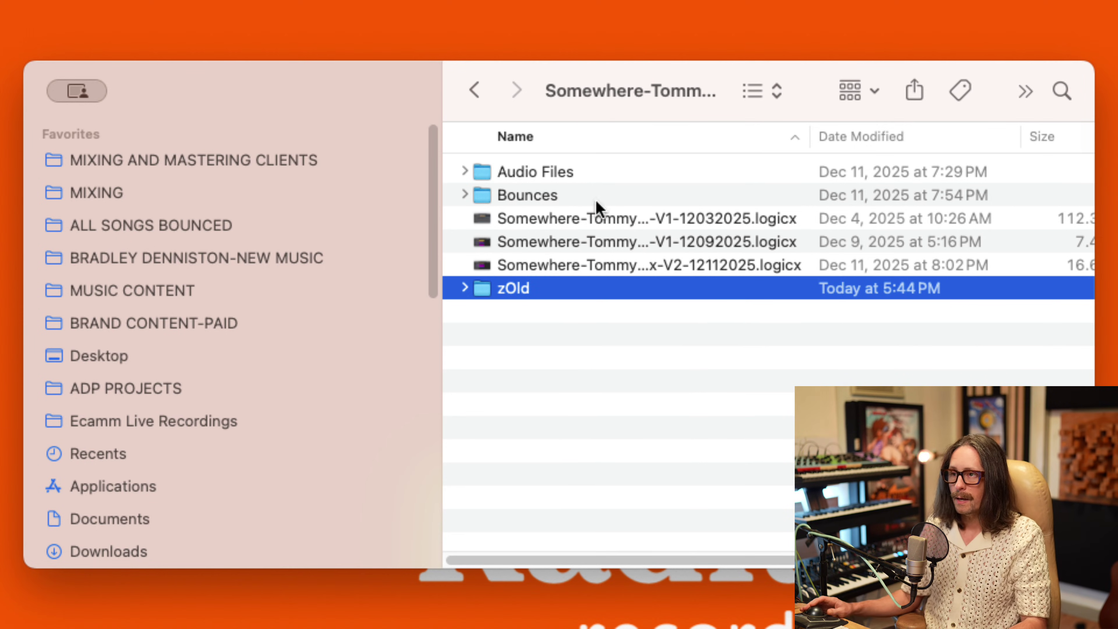
Step: Move the two V1 Logic project files, dated 12032025 and 12092025, into the zOld folder
click(600, 218)
shift+click(611, 242)
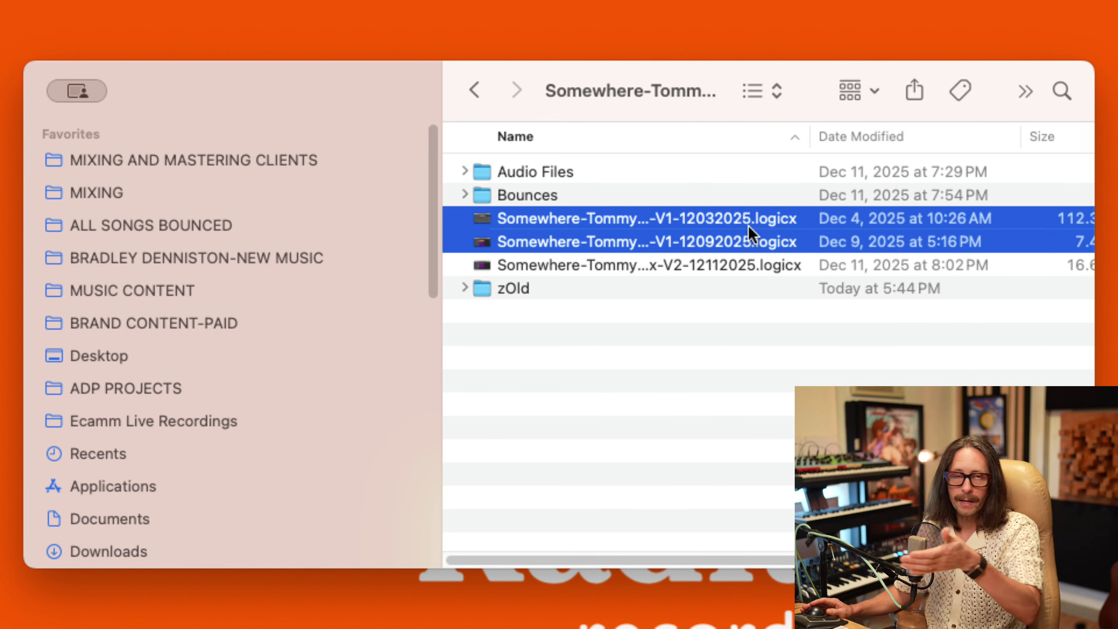
key(Return)
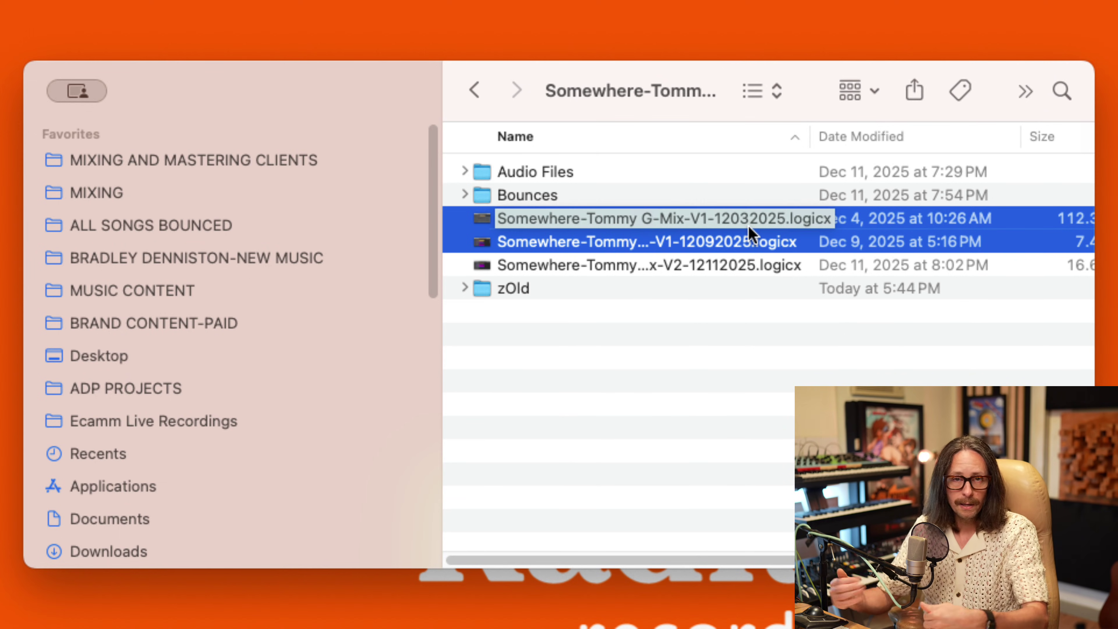
key(Escape)
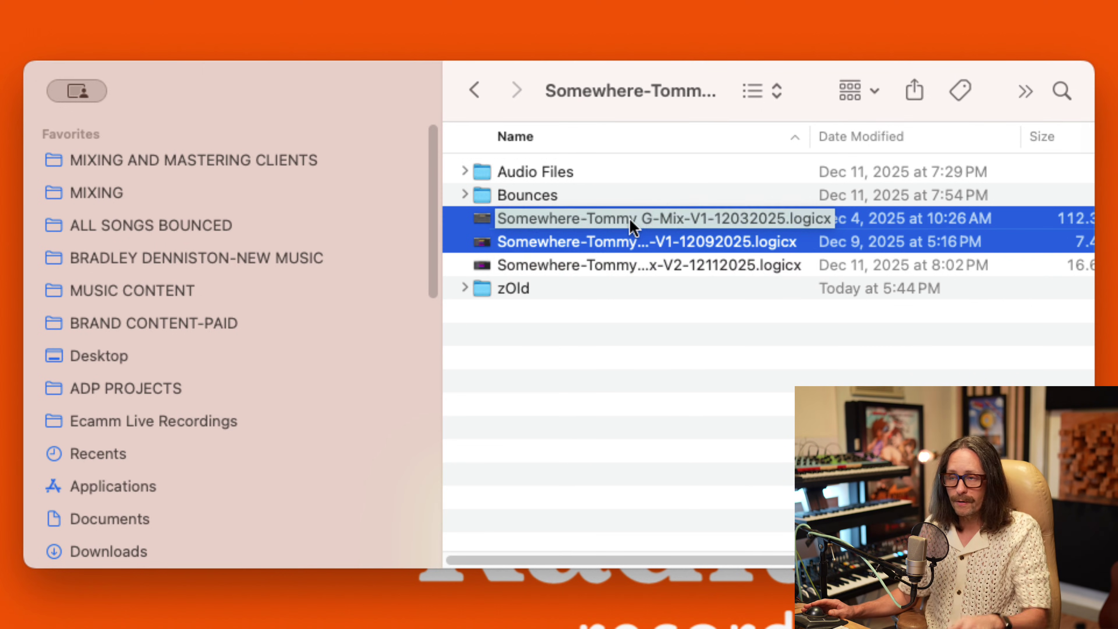
drag(626, 244, 519, 291)
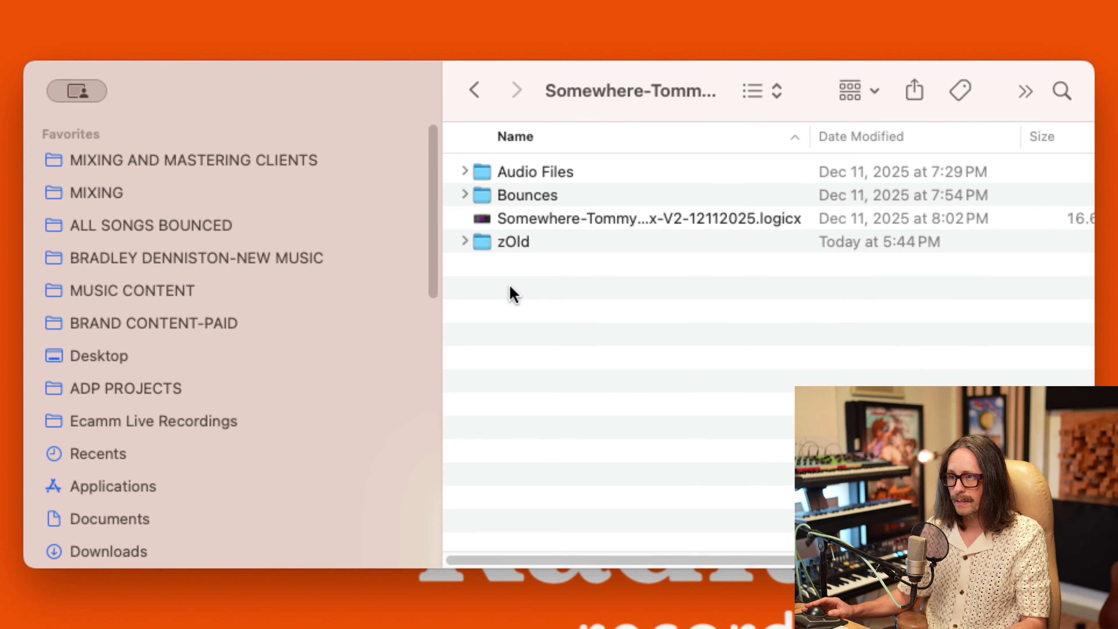
Step: Open the V2-12112025 Logic project and save it as a new copy with the name ending changed to V3-12172025
double_click(582, 220)
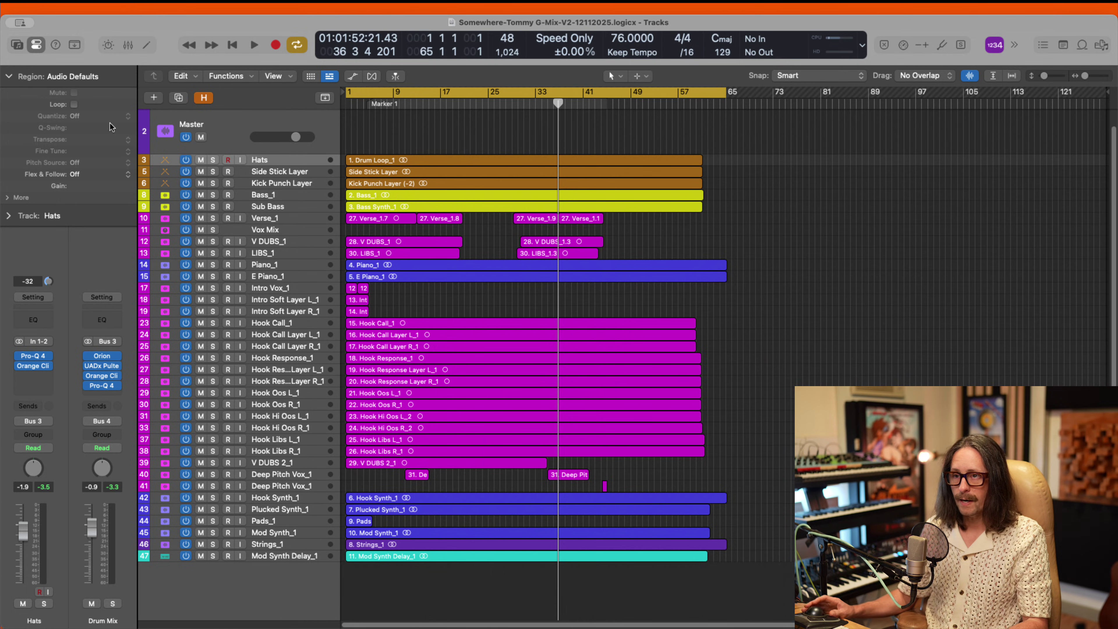
key(super+shift+s)
key(Right)
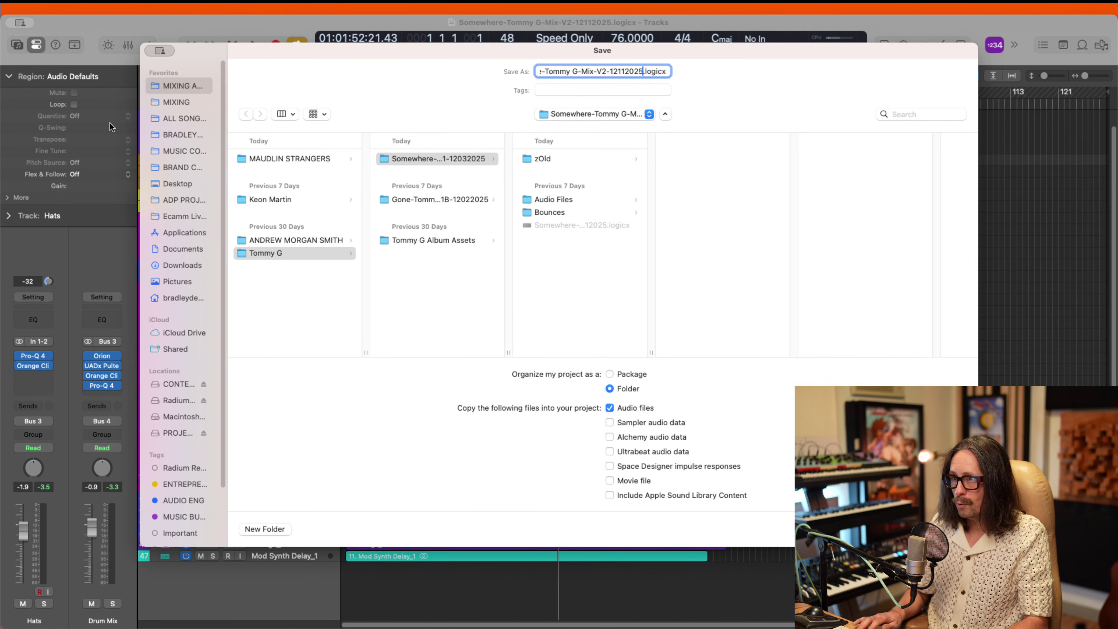
key(alt+Left)
key(BackSpace)
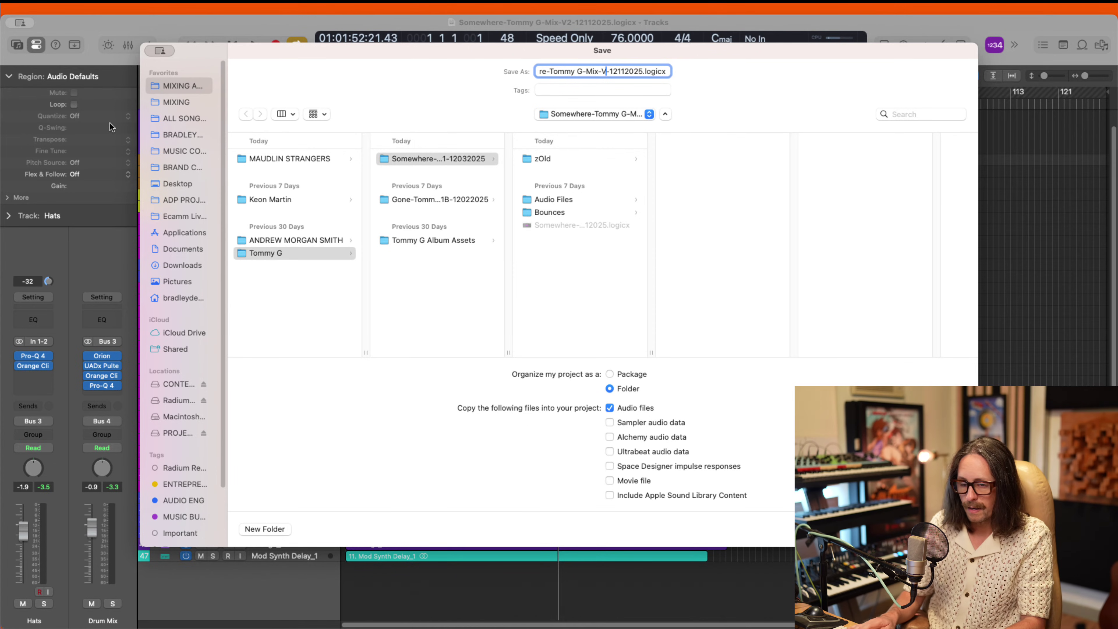
text(3)
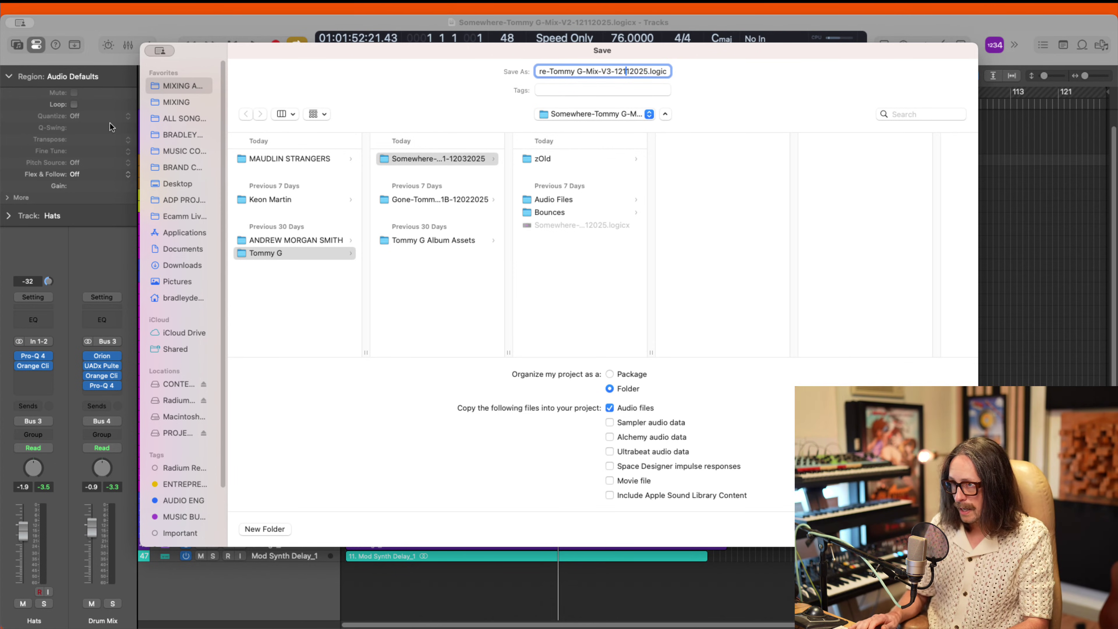
key(BackSpace)
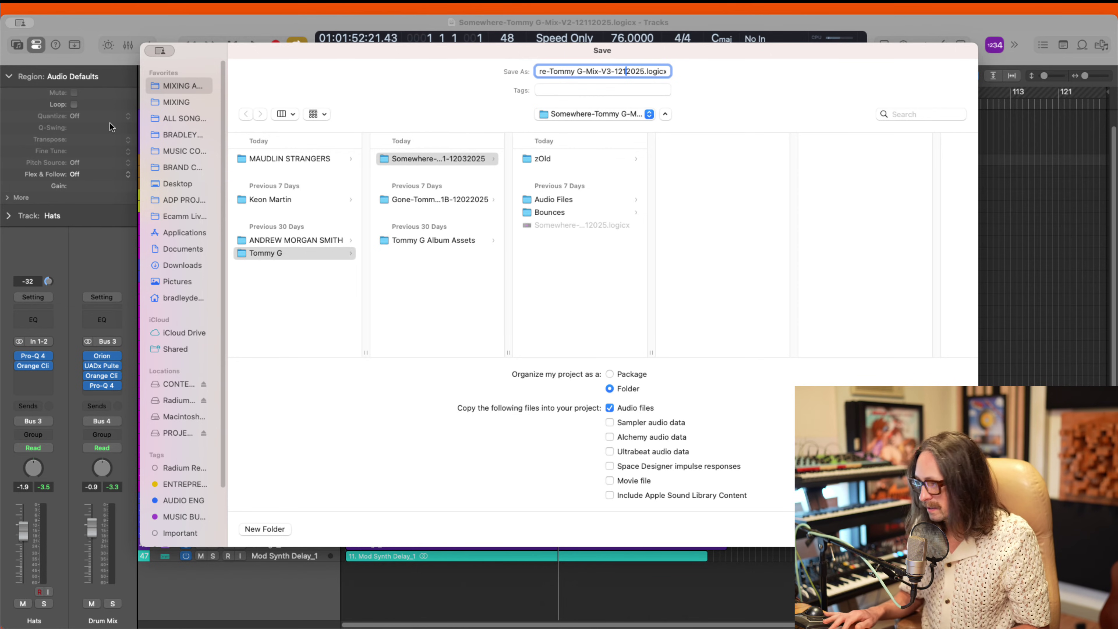
text(7)
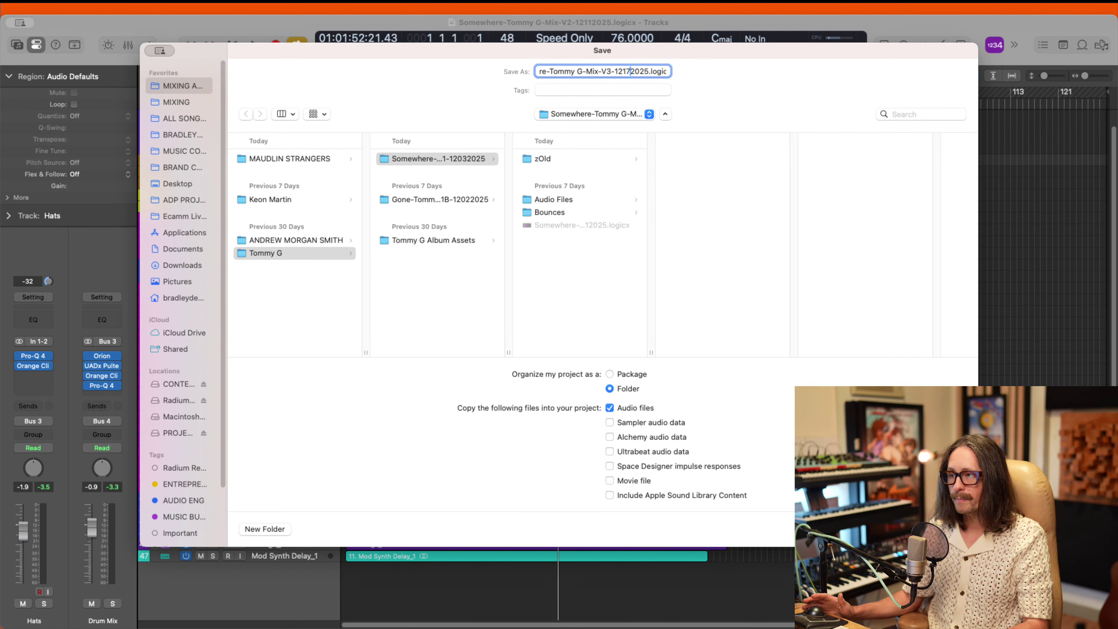
key(Return)
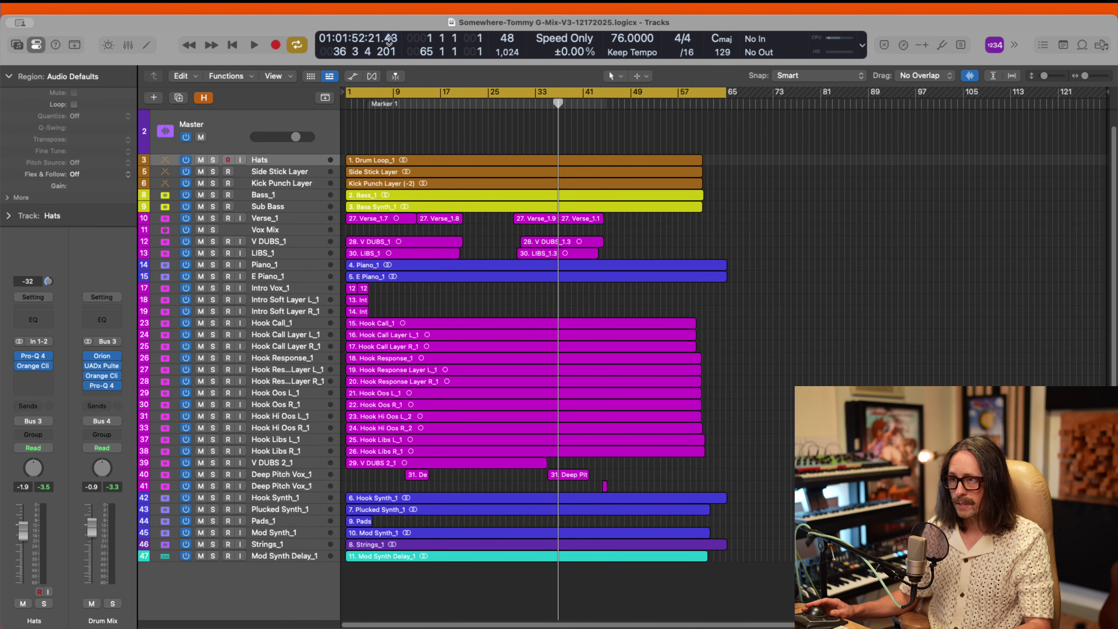
Step: Review the control bar customization options for the Custom display and close them
click(862, 44)
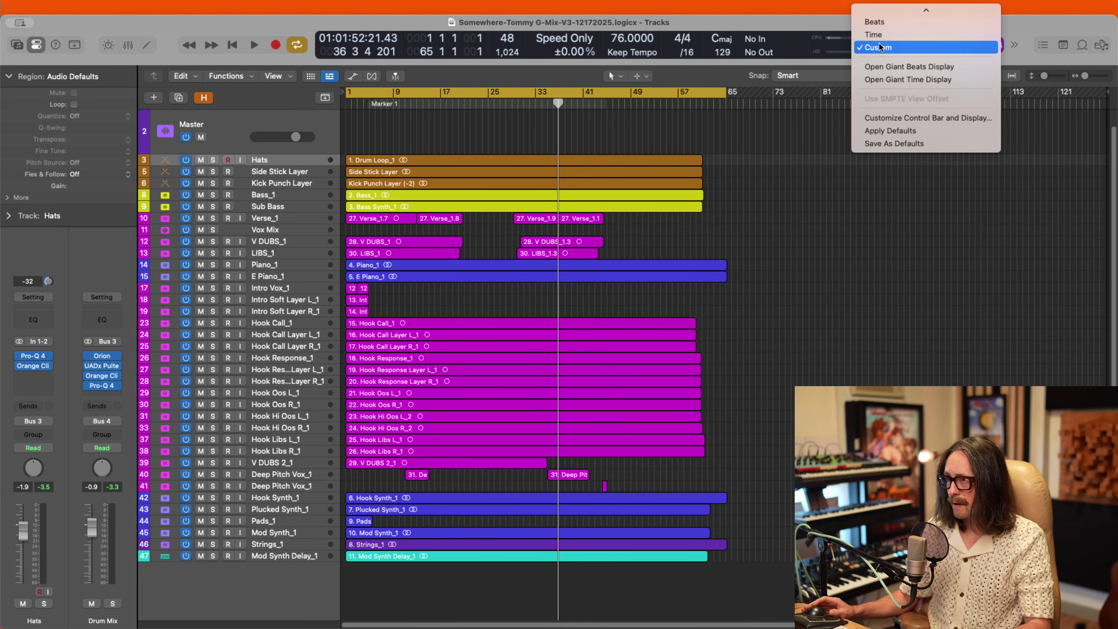
click(838, 125)
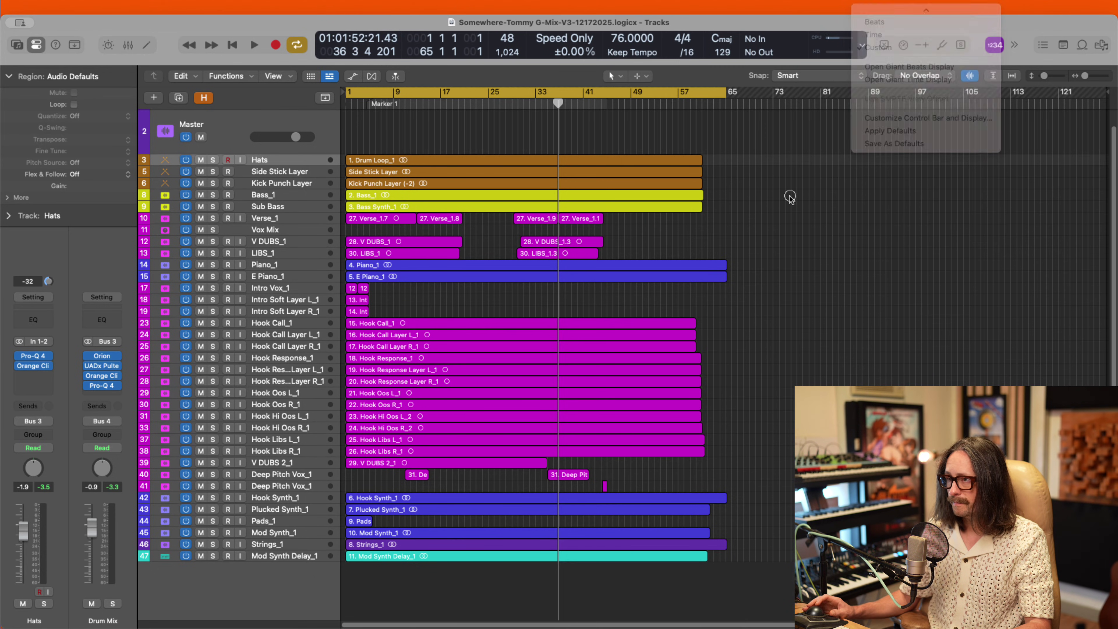
click(582, 58)
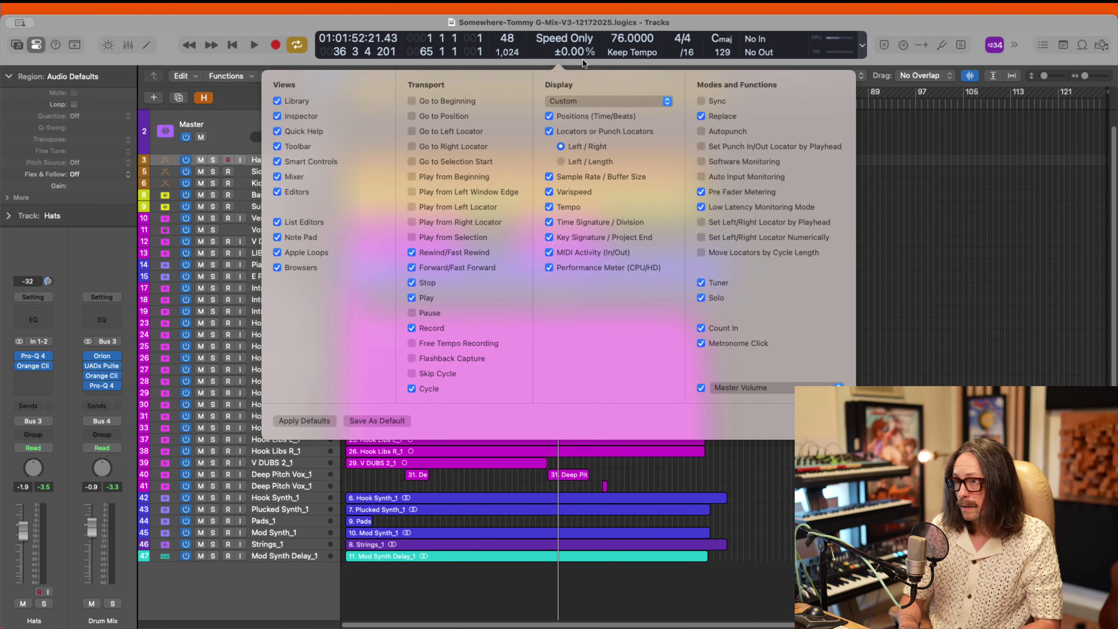
click(909, 246)
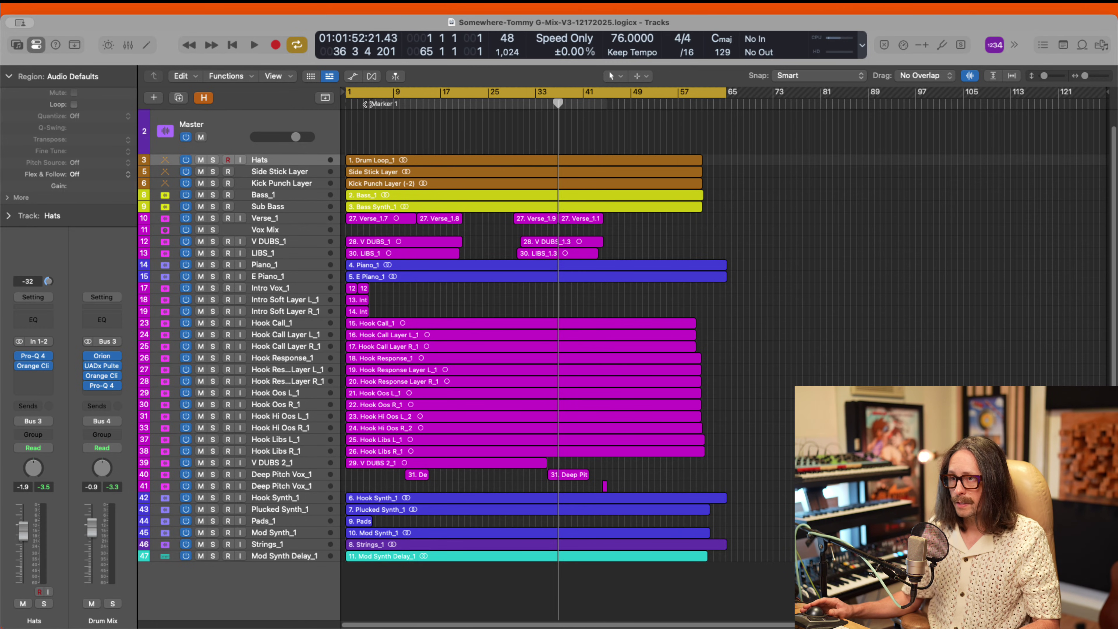
Step: Place the playhead at bar 12 and examine the first Deep Pitch Vox_1 region and the tracks around it
click(411, 94)
drag(493, 461, 381, 513)
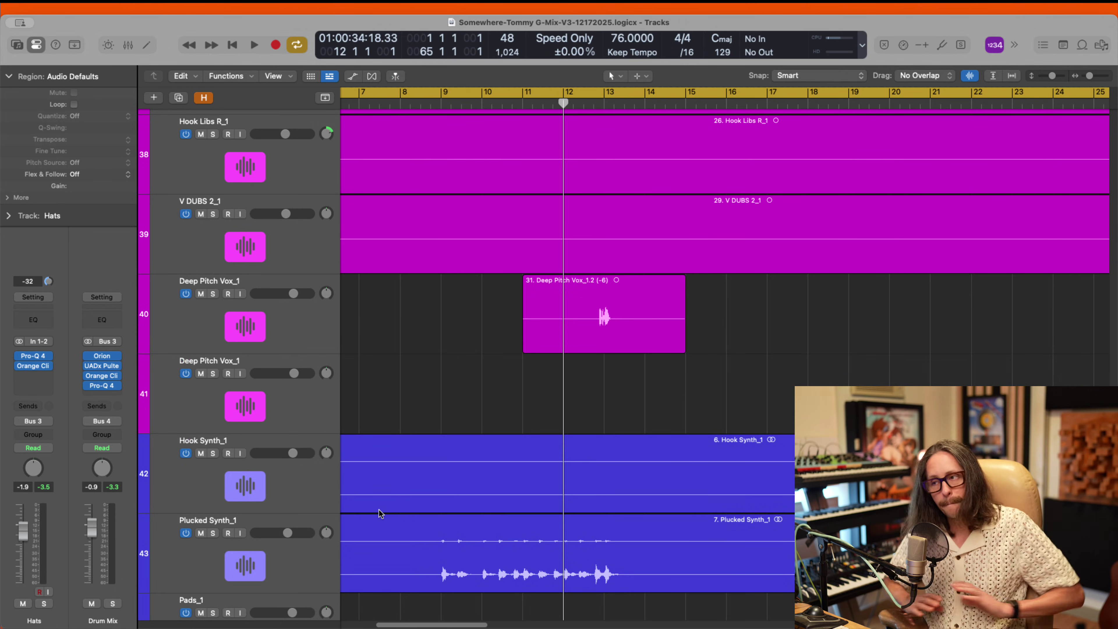
ctrl+alt+click(563, 593)
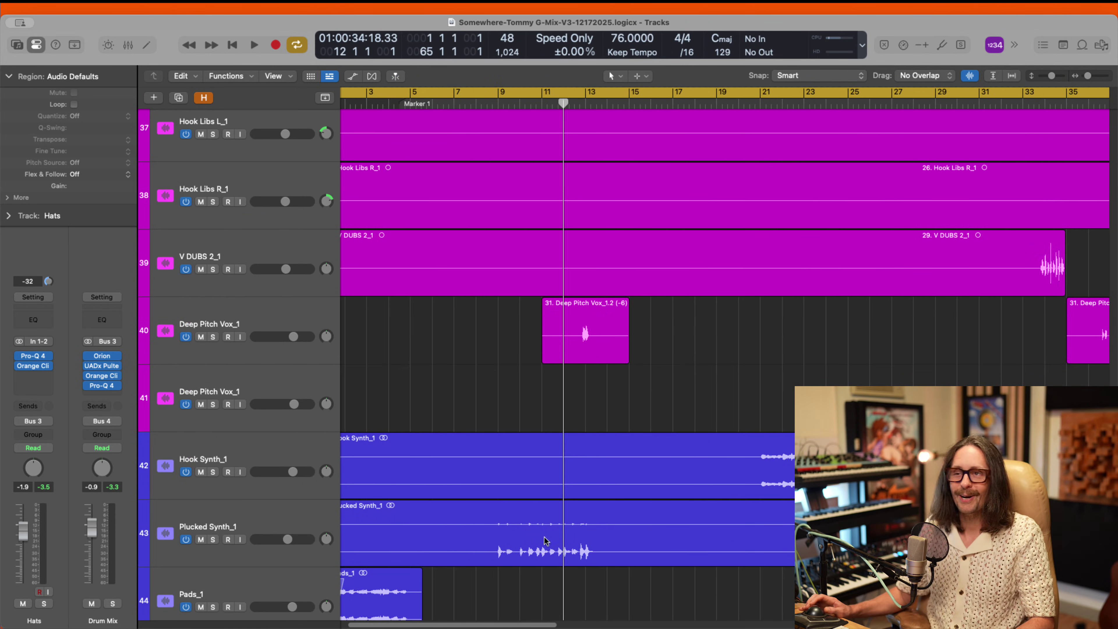
scroll(545, 444, right, 2)
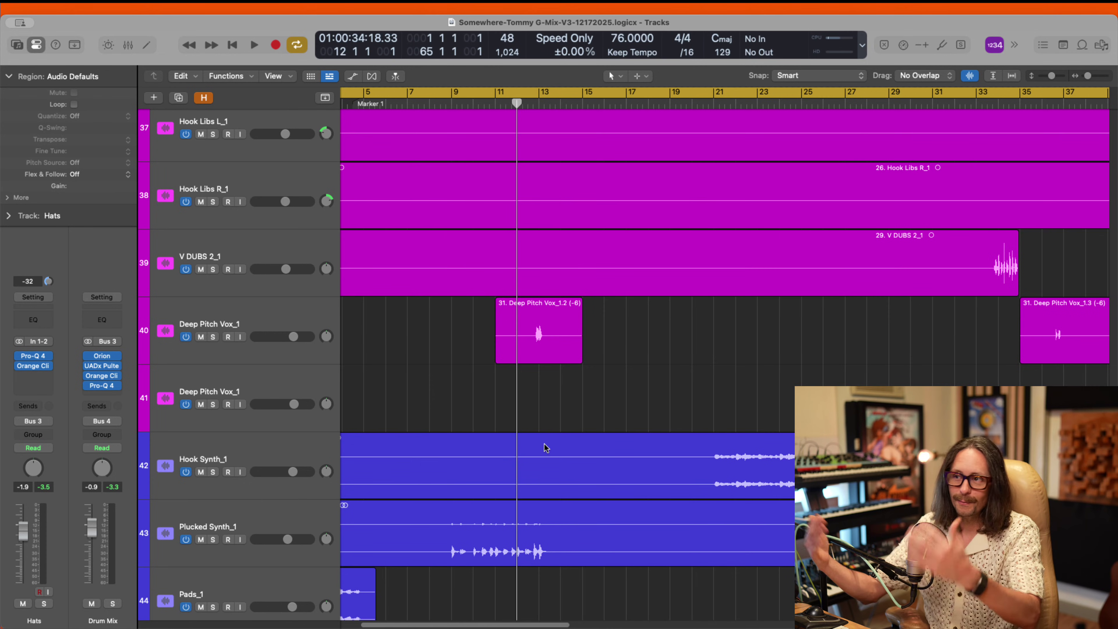
ctrl+alt+click(544, 445)
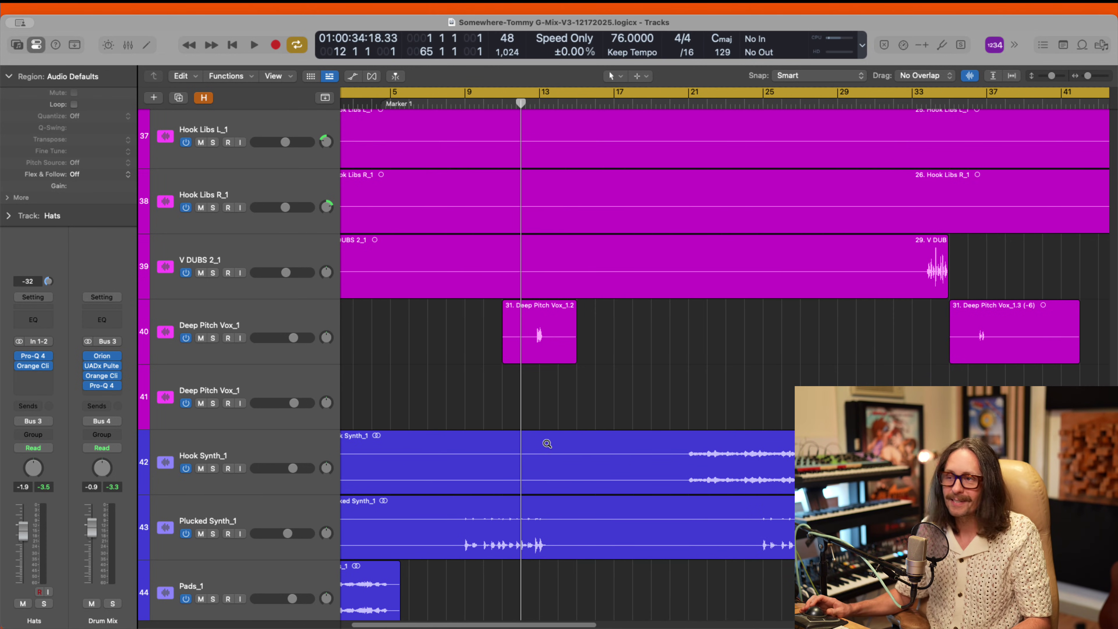
ctrl+alt+click(544, 444)
ctrl+alt+click(544, 445)
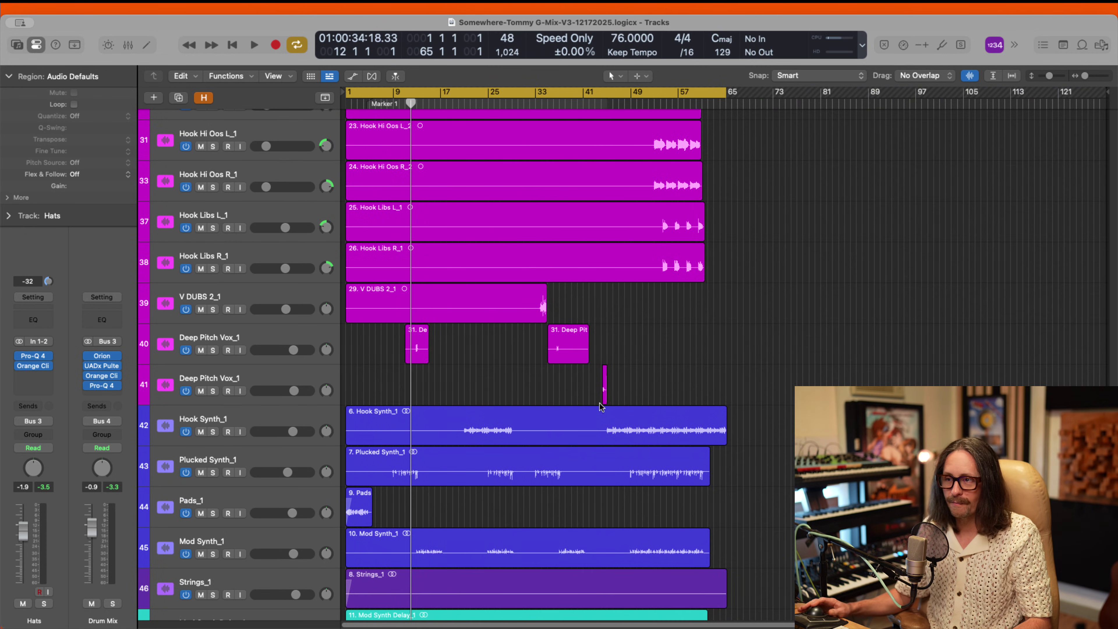
scroll(599, 404, up, 5)
scroll(599, 410, down, 6)
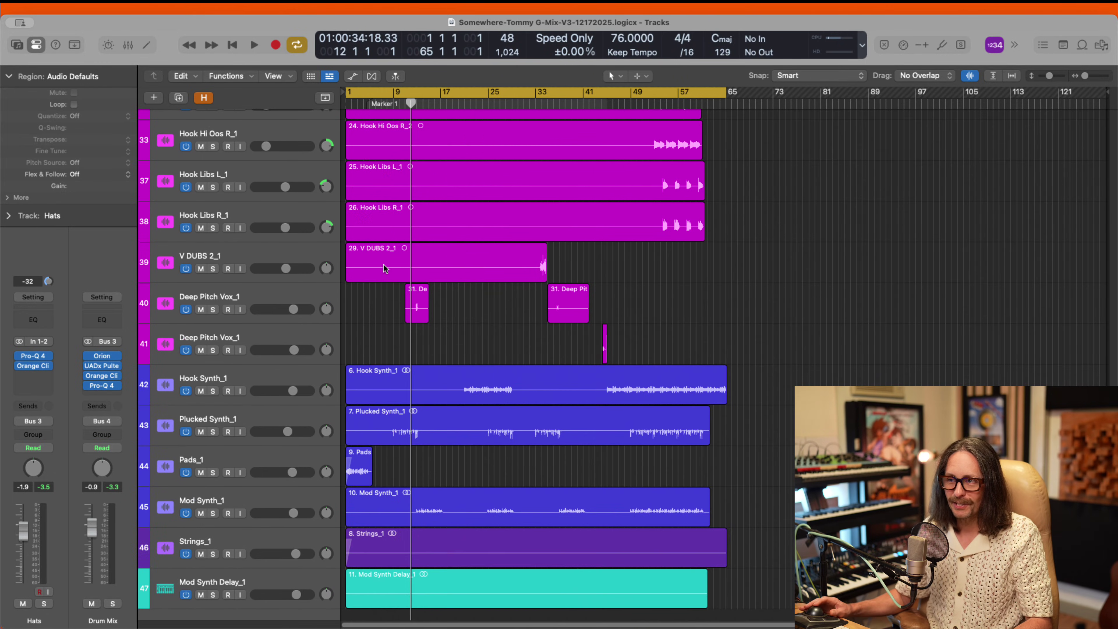
drag(402, 282, 519, 372)
ctrl+alt+click(521, 408)
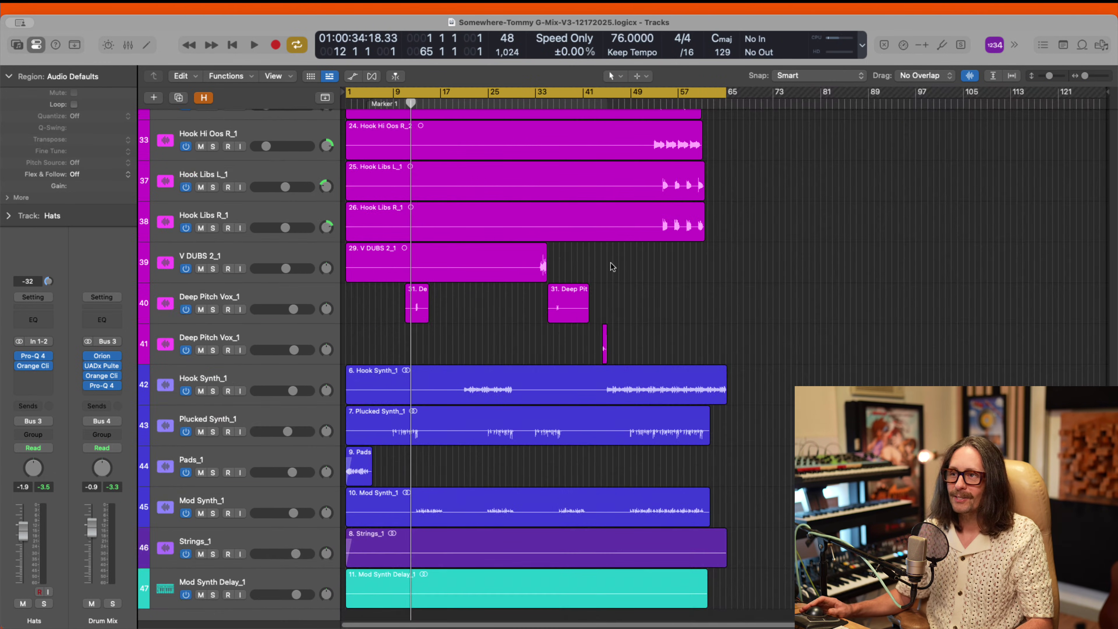
Step: Check the deep pitch vocal note in Samply and place the playhead at bar 36, near the 1:52 reference
click(548, 103)
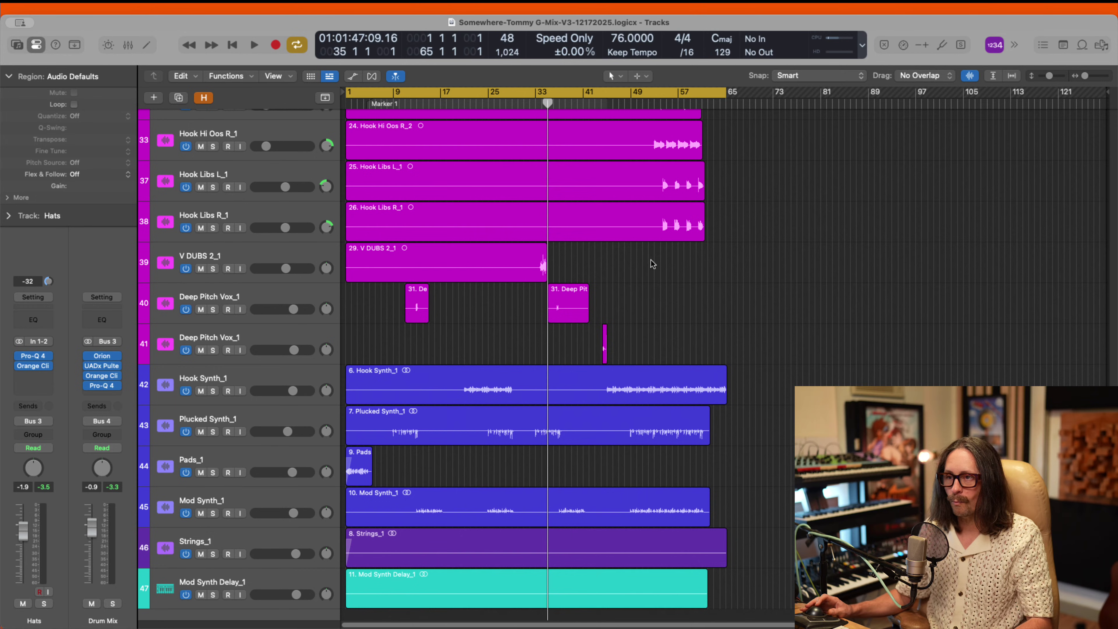
key(super+Tab)
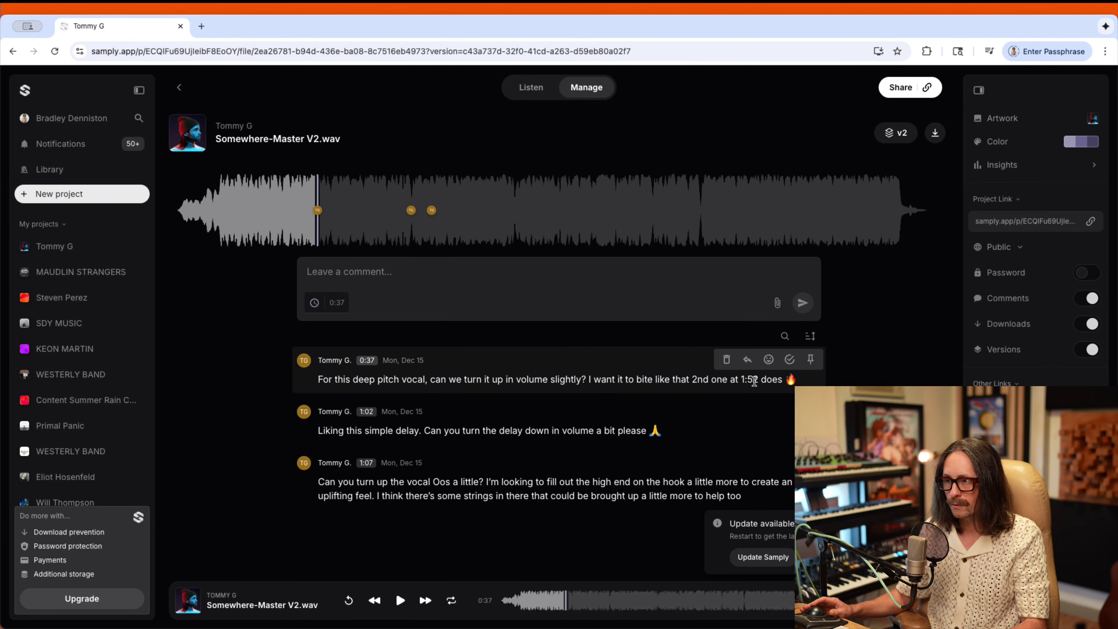
key(super+Tab)
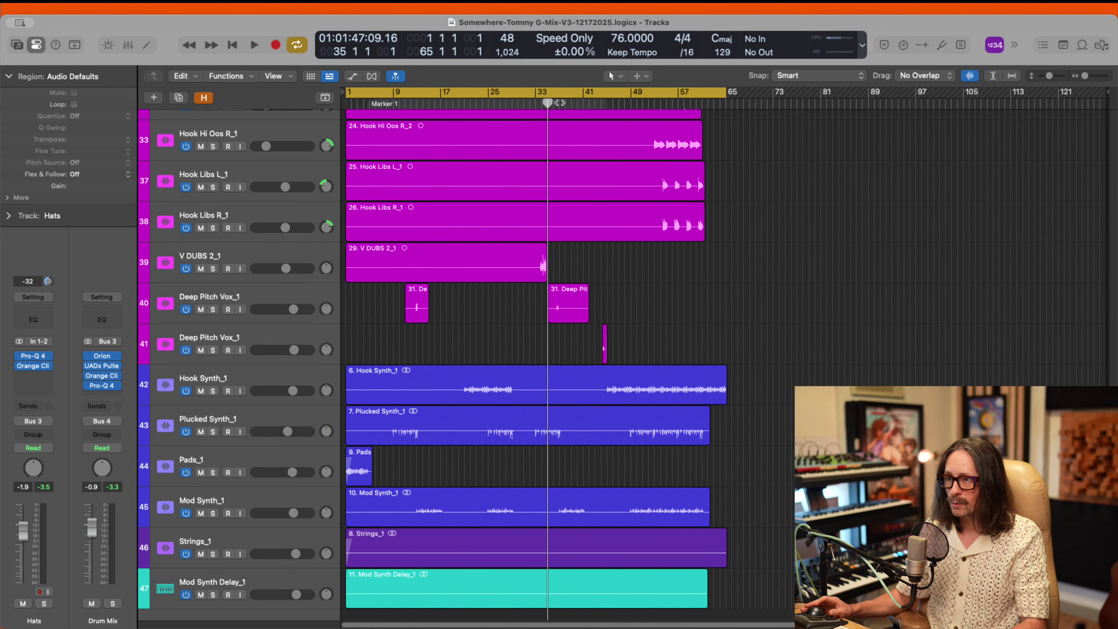
click(559, 103)
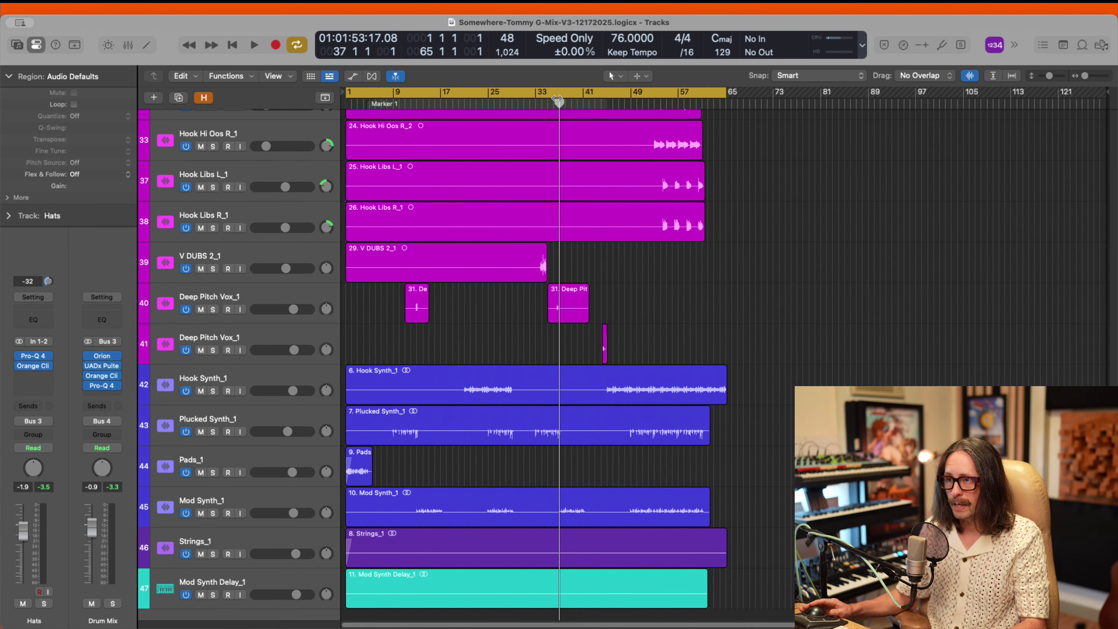
click(554, 103)
key(super+Tab)
key(super+Tab)
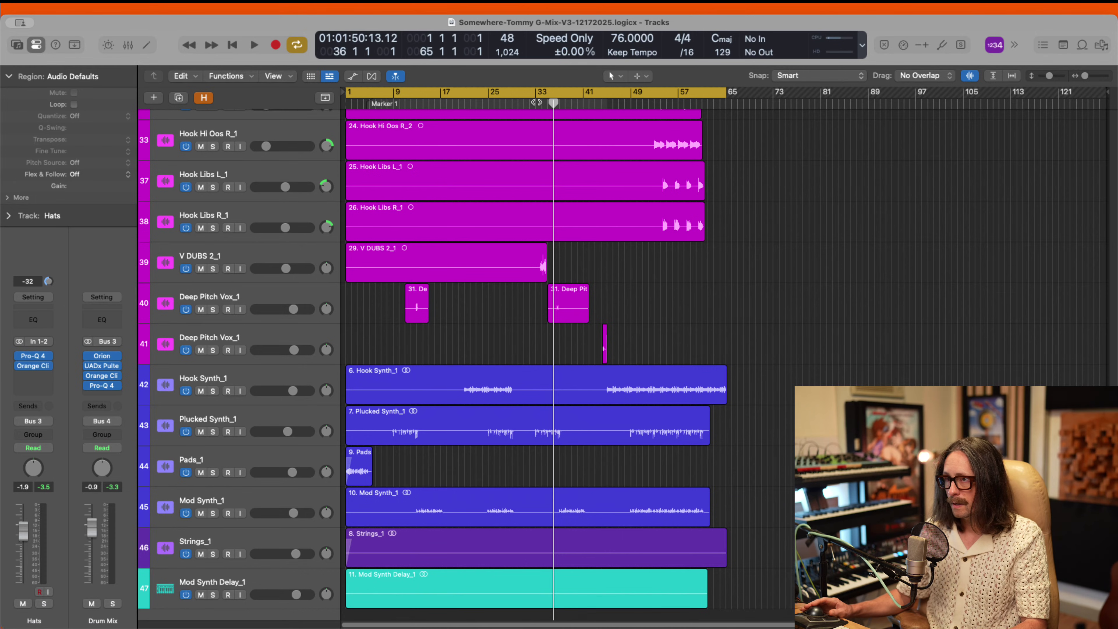
Step: Turn off cycle mode, reread the revision notes, and listen to the second and first deep pitch vocal phrases
click(539, 94)
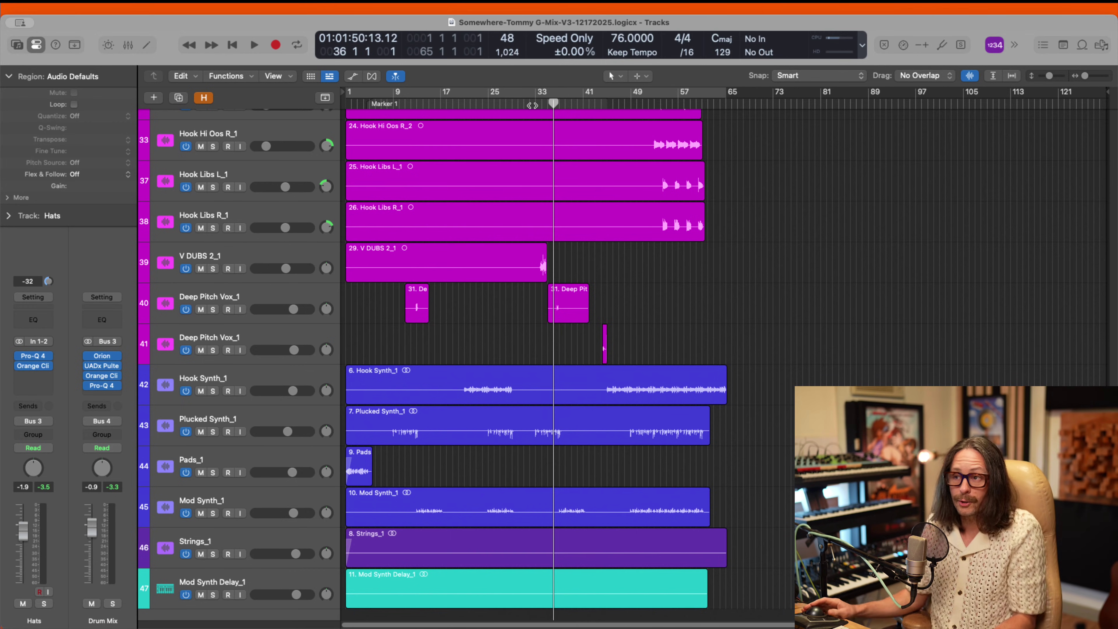
key(super+Tab)
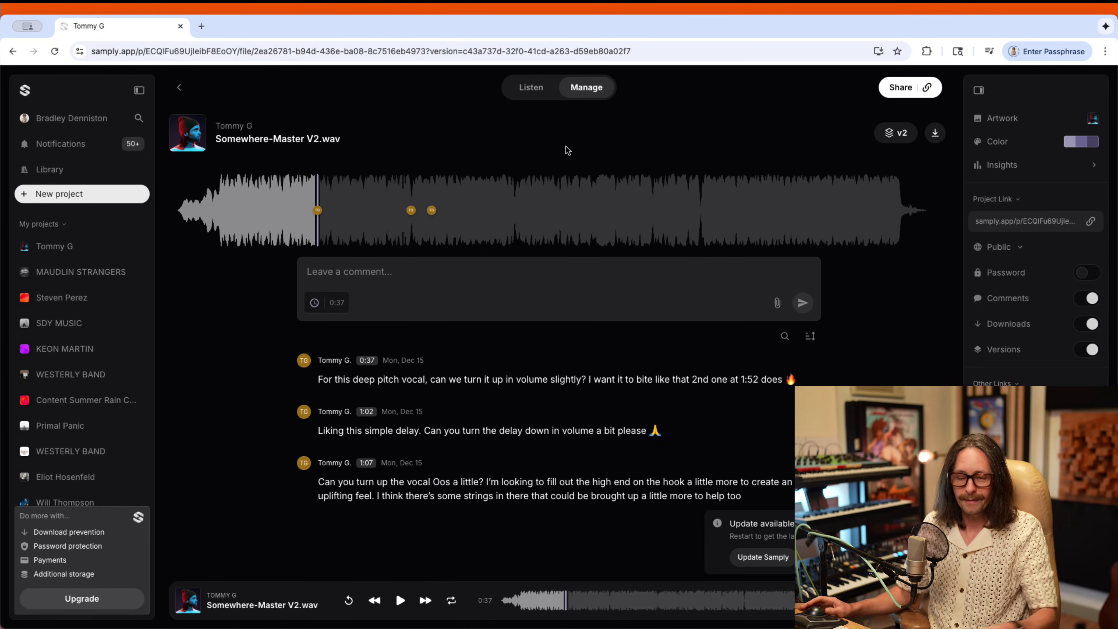
key(super+Tab)
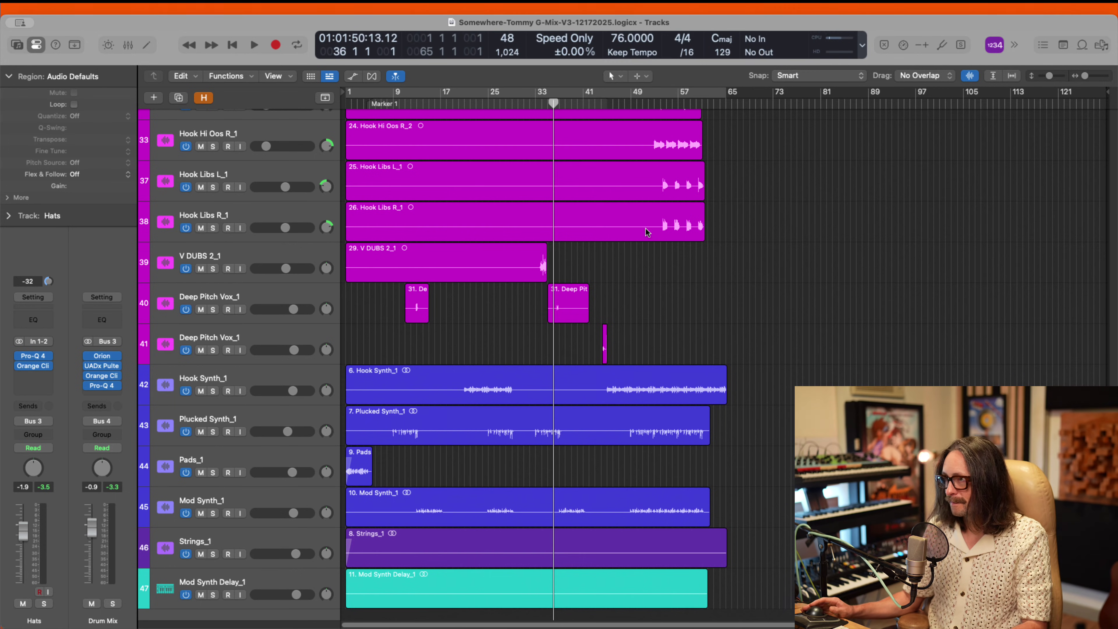
key(space)
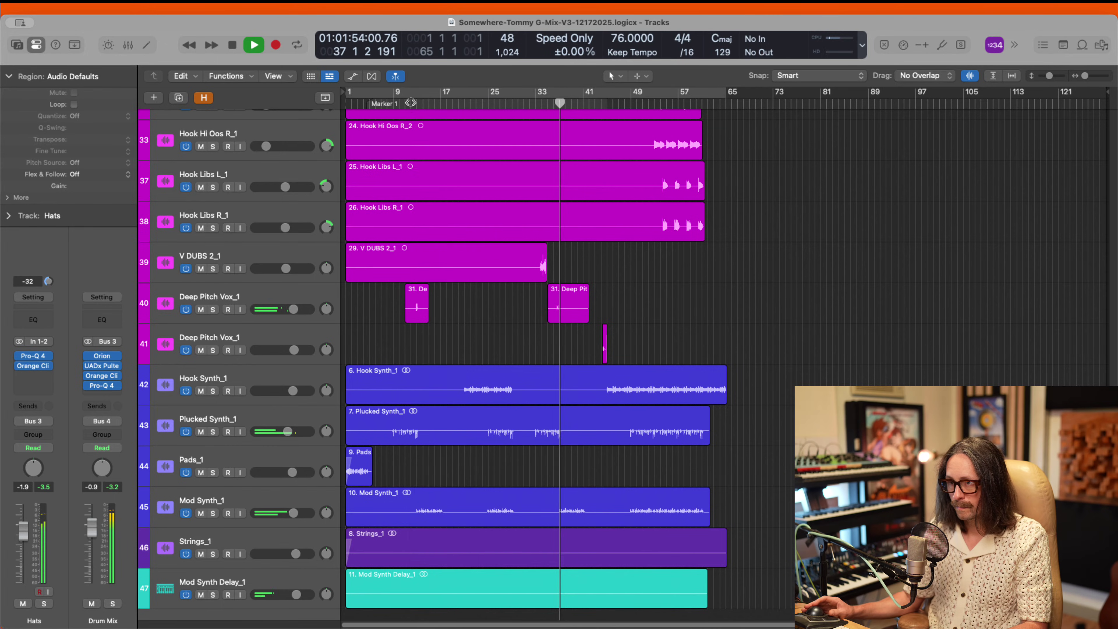
click(410, 105)
drag(399, 273, 659, 389)
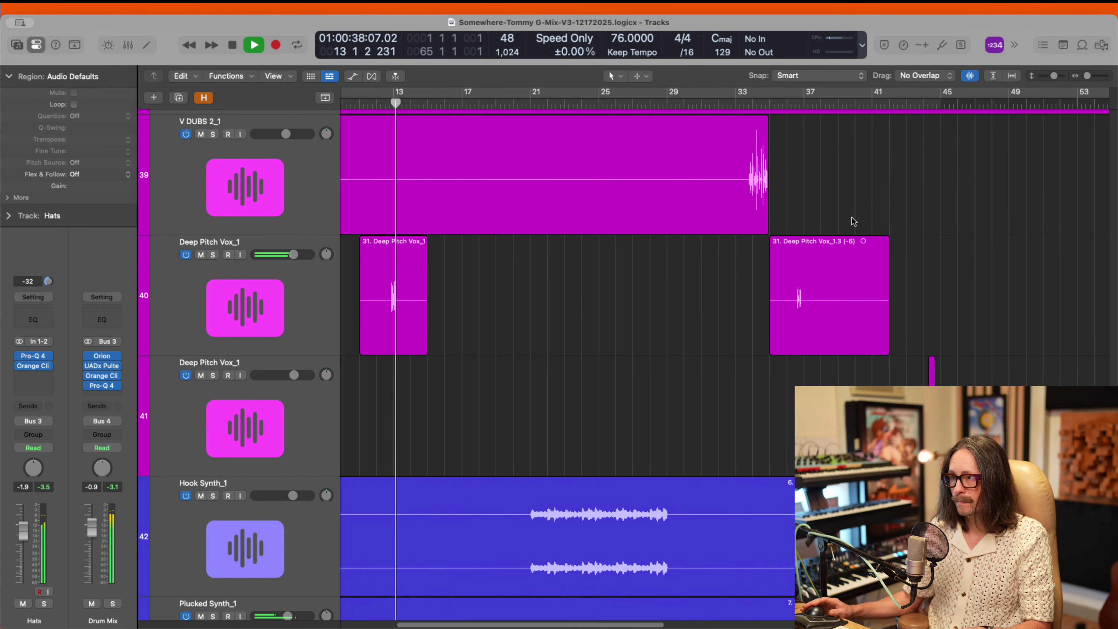
key(space)
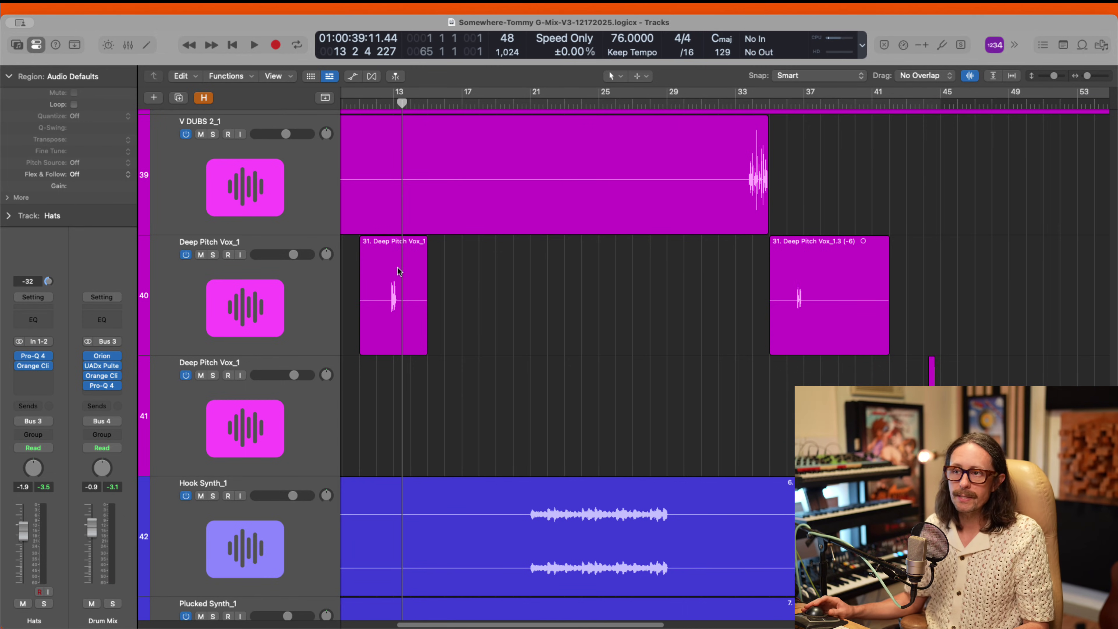
Step: Select Deep Pitch Vox_1 on track 40 and compare its phrases by playing from bar 36 and from bar 13
click(314, 307)
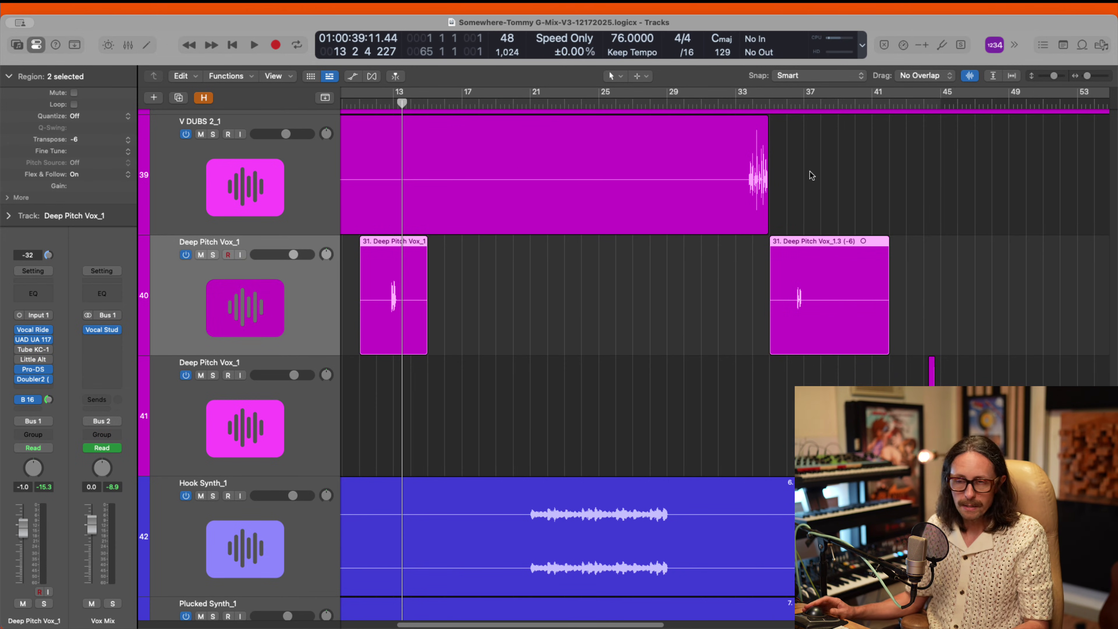
click(793, 103)
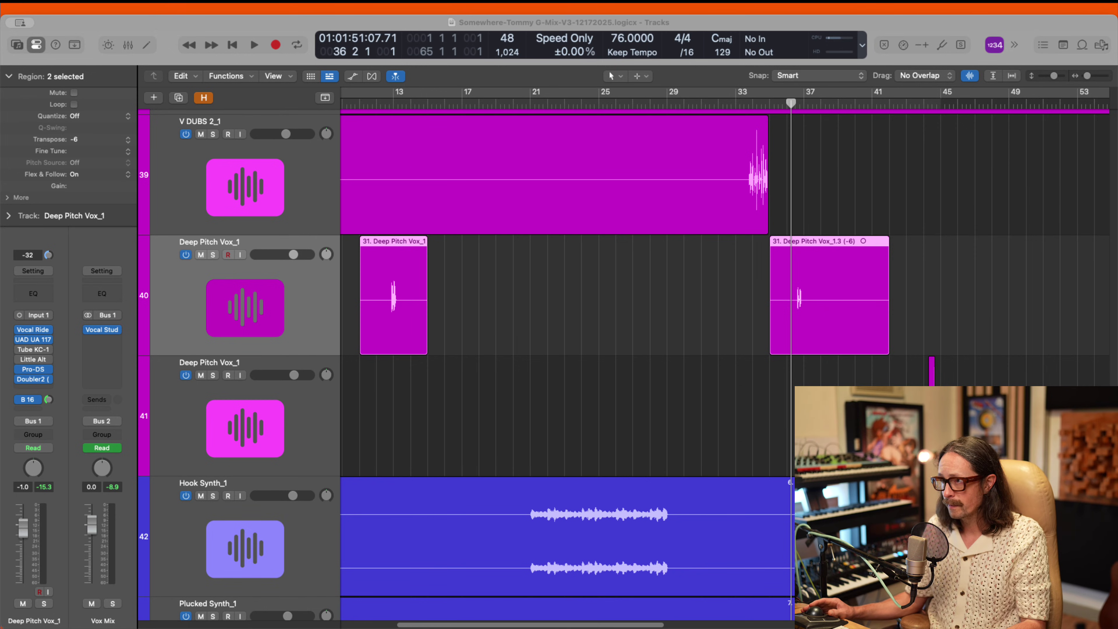
key(space)
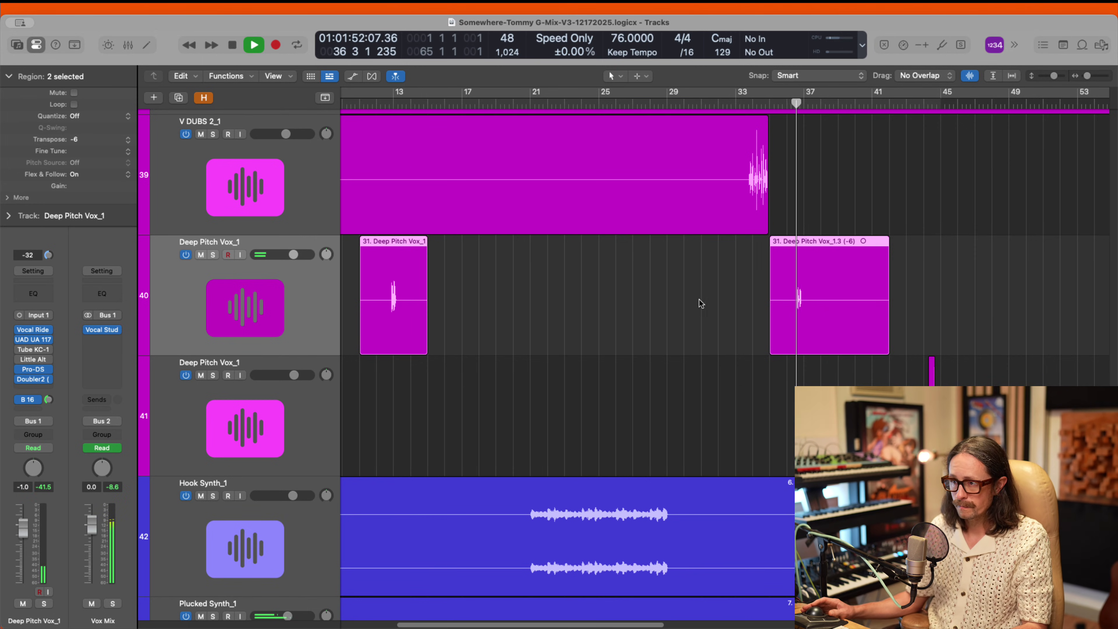
key(space)
click(393, 102)
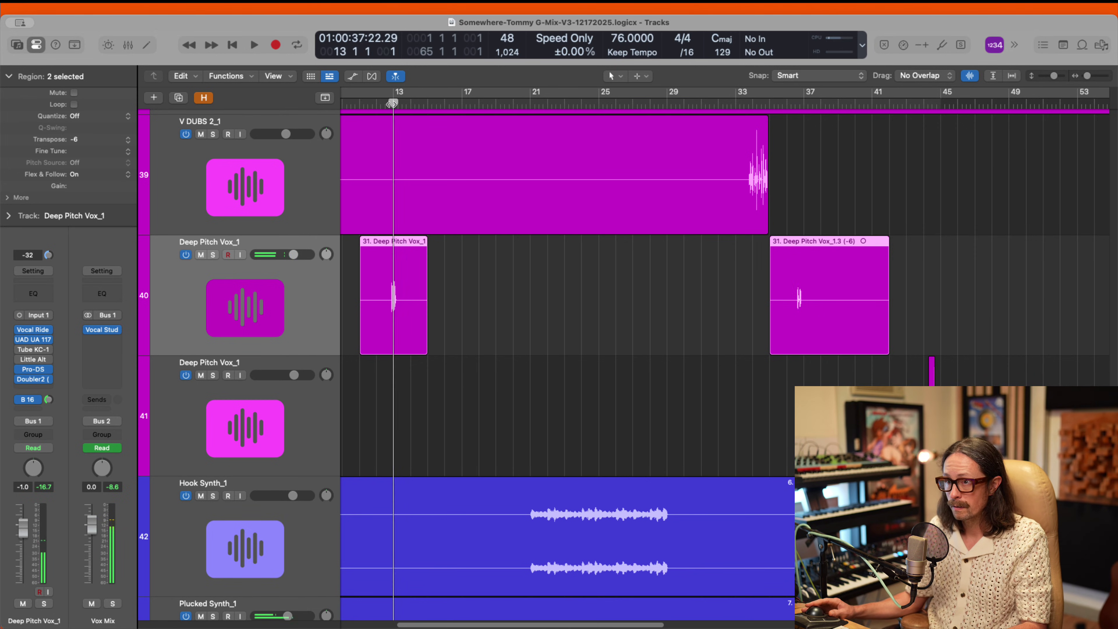
key(space)
click(386, 102)
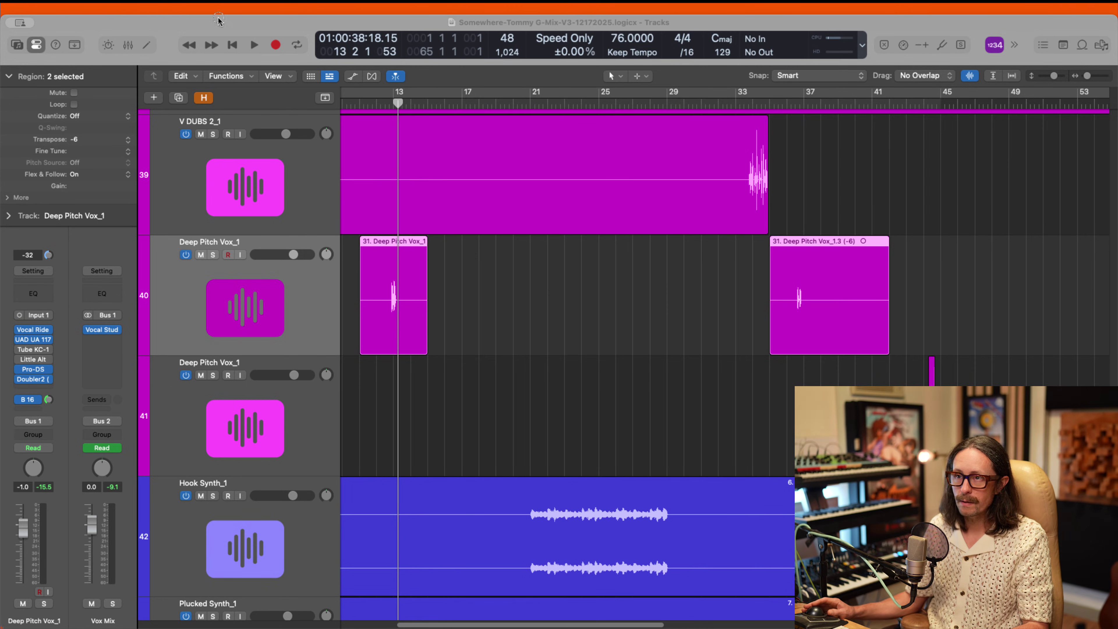
Step: Examine the waveforms of both Deep Pitch Vox_1 regions on track 40 up close to compare their levels
drag(777, 251, 842, 371)
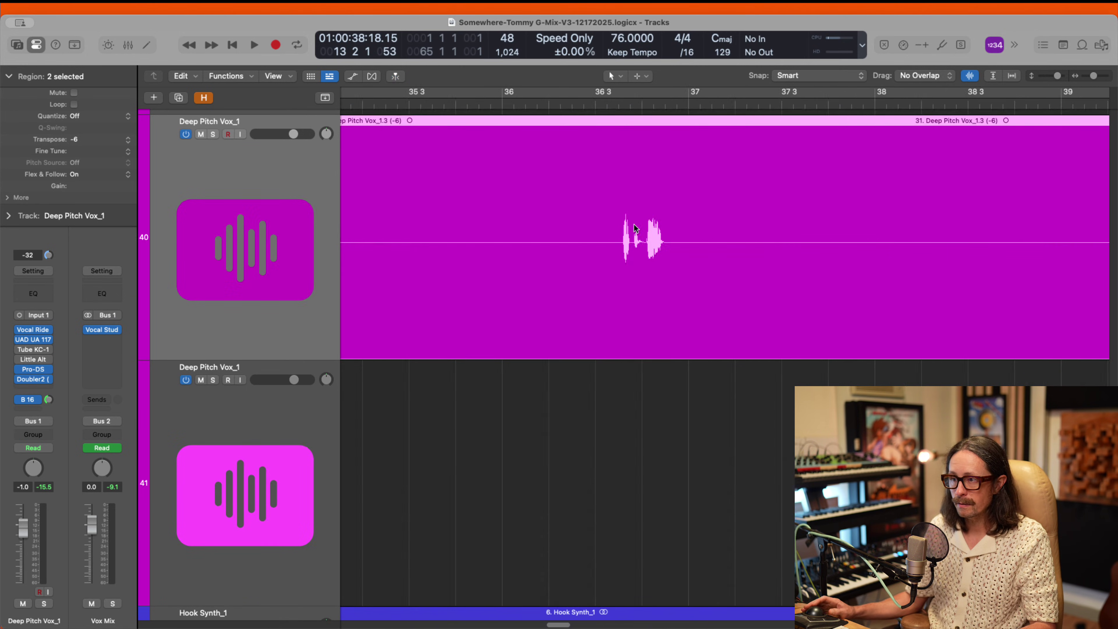
ctrl+alt+click(621, 256)
drag(367, 270, 506, 372)
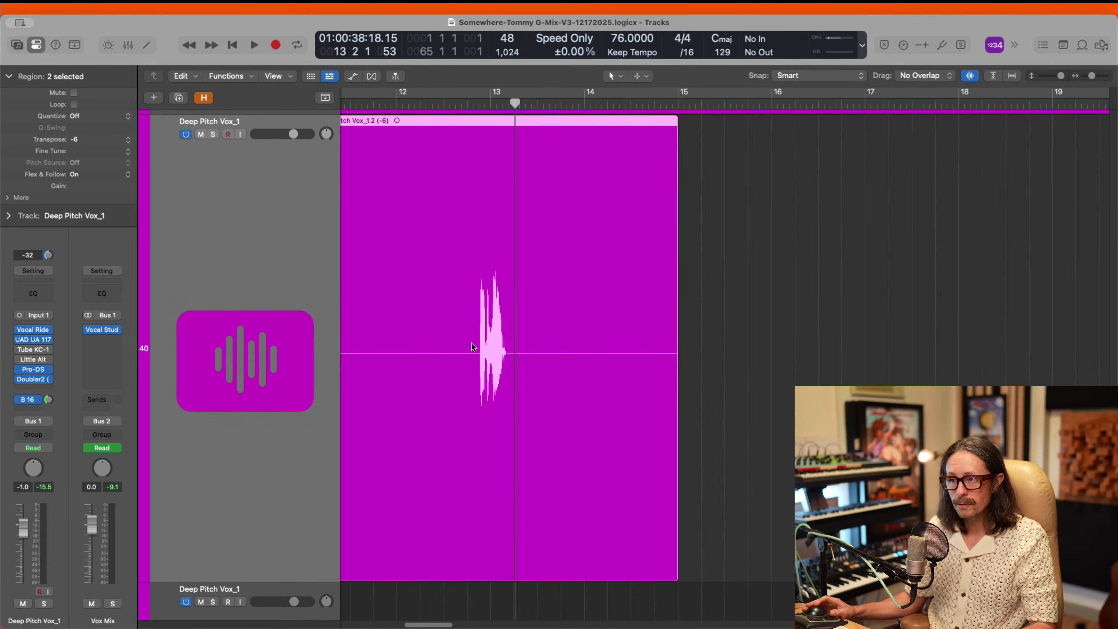
ctrl+alt+click(503, 361)
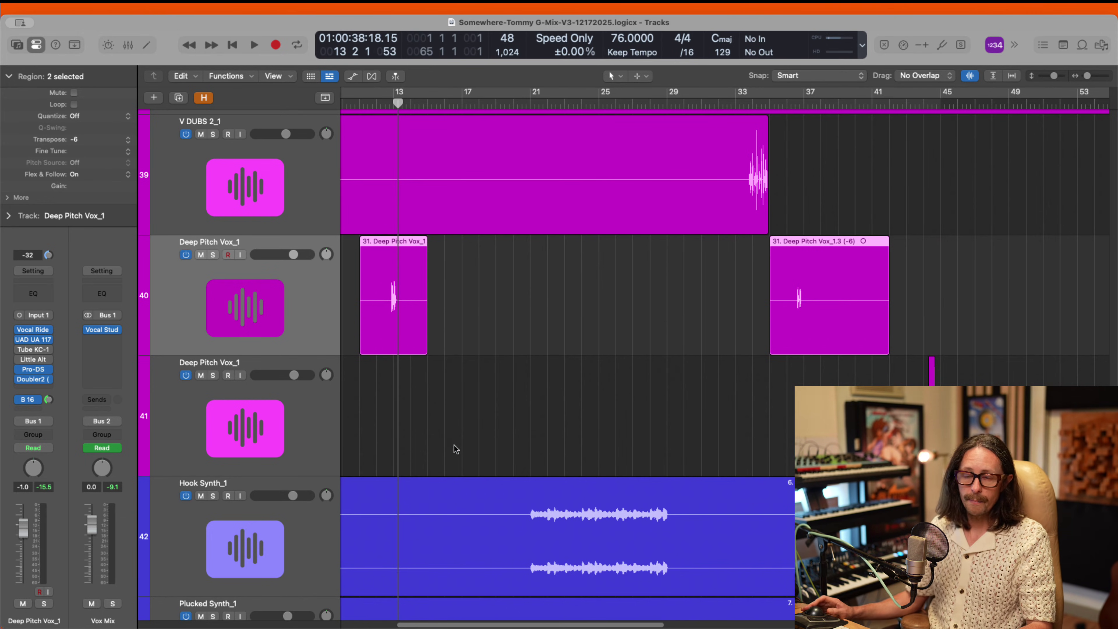
scroll(455, 446, down, 10)
scroll(454, 446, up, 10)
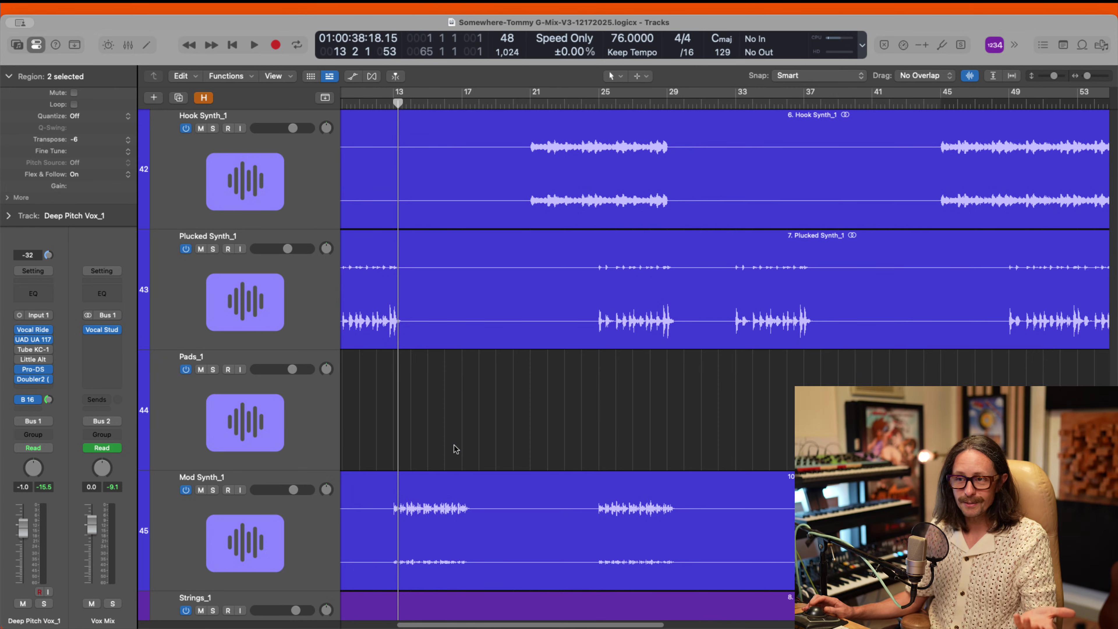
scroll(454, 446, up, 1)
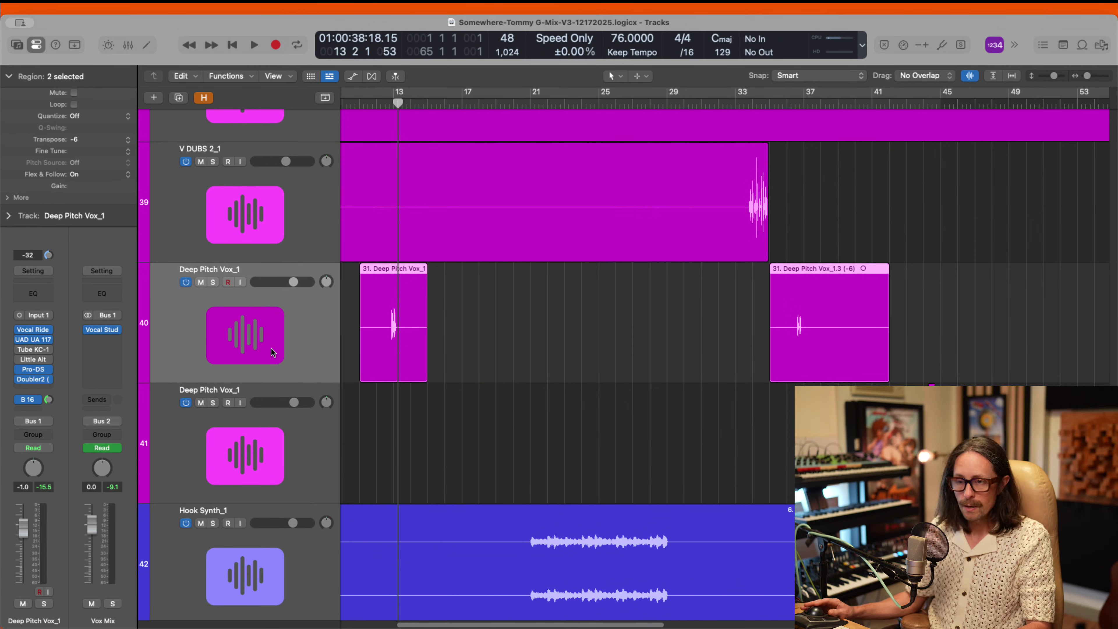
Step: Duplicate the Deep Pitch Vox_1 track 40 with its settings and move its first region to the new track 41
key(super+d)
drag(388, 358, 388, 489)
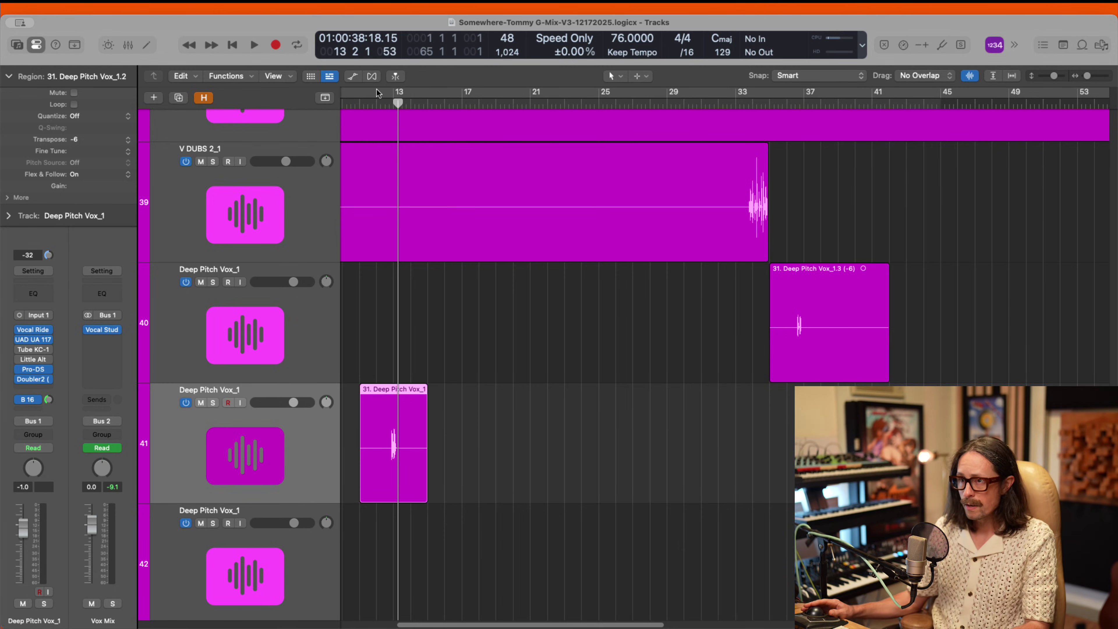
Step: Loop bars 12 to 16 and insert a Pro-Q 4 equalizer between Pro-DS and Doubler2 on Deep Pitch Vox_1 track 41
drag(377, 93, 444, 92)
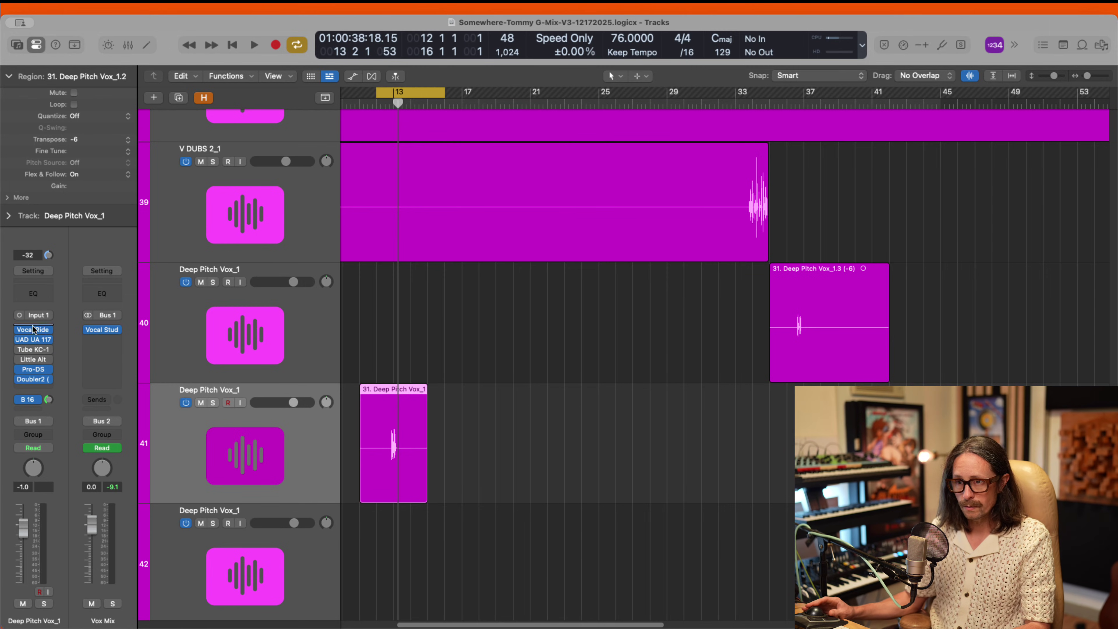
click(35, 381)
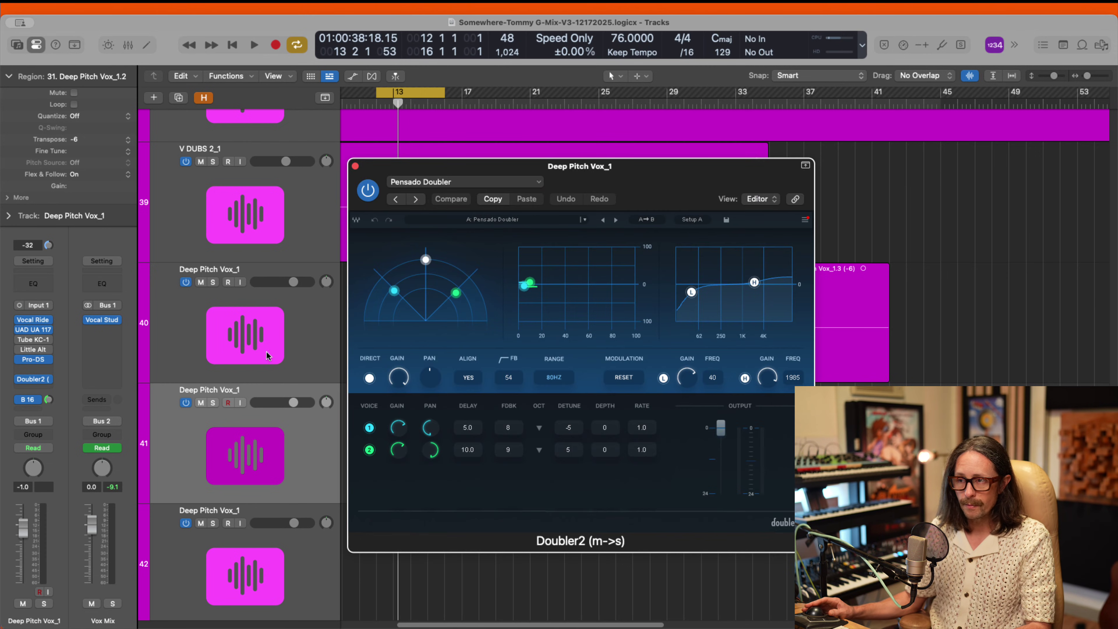
click(355, 166)
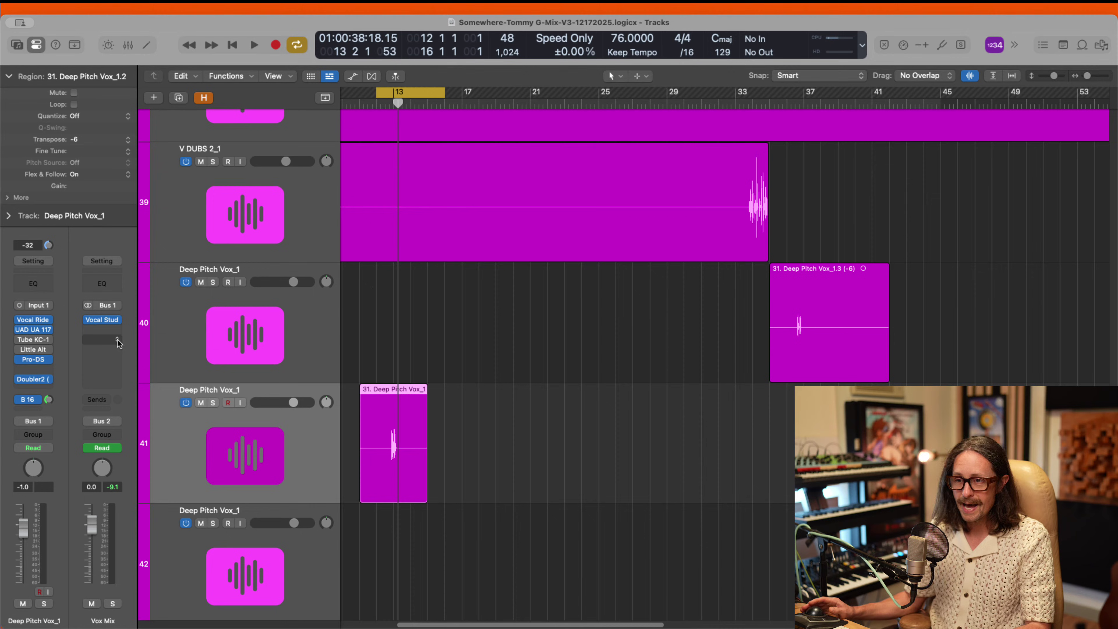
click(40, 371)
click(44, 417)
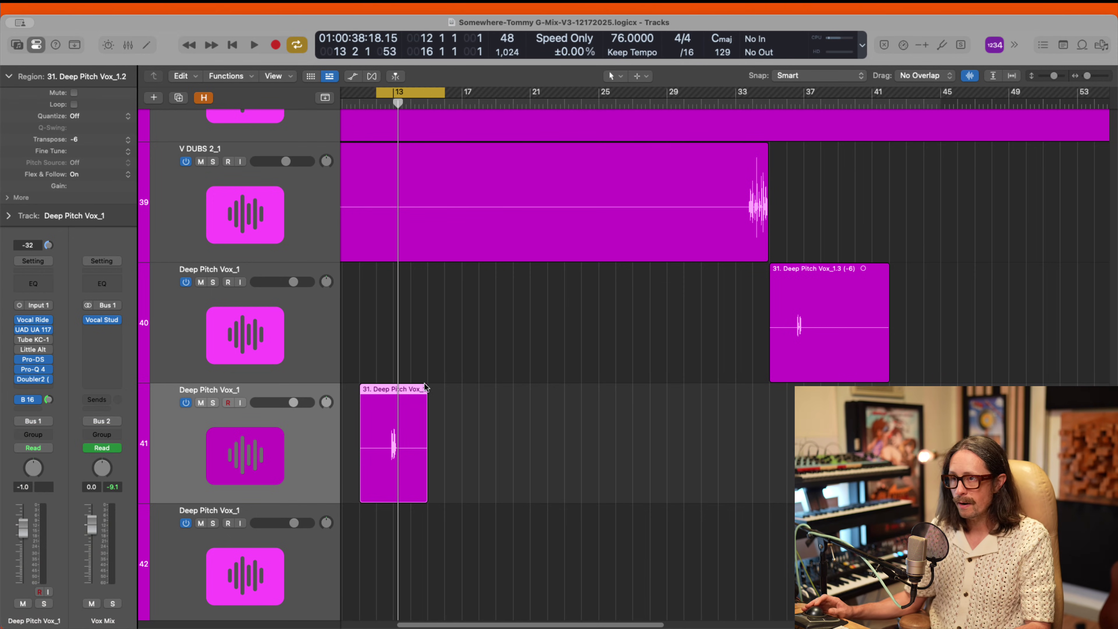
click(33, 370)
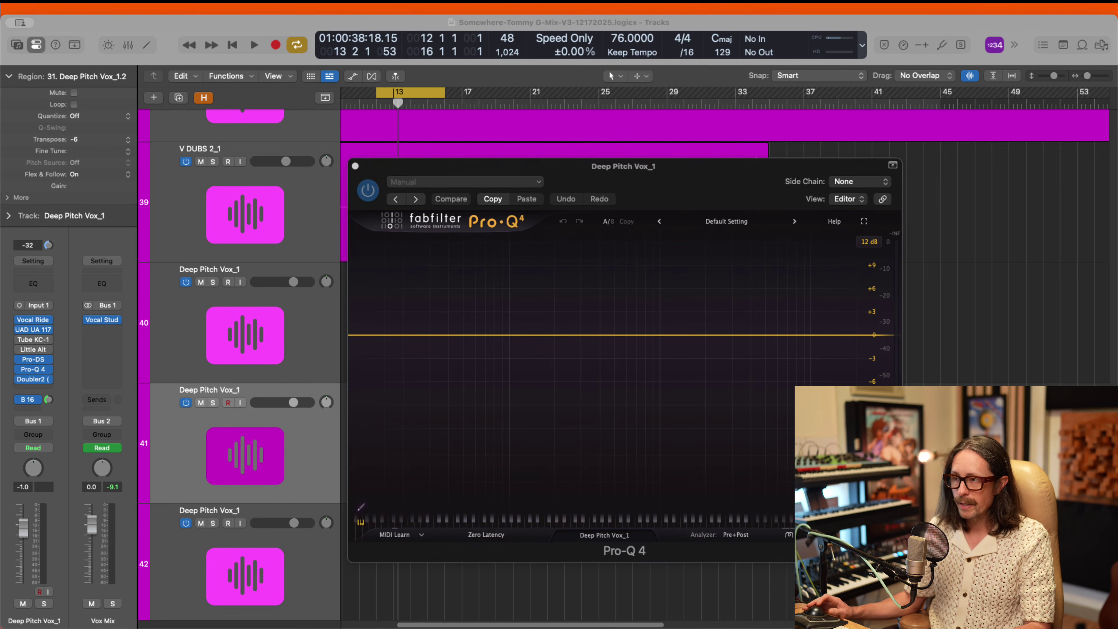
Step: Add a bell boost of about 2.9 dB near 1658 Hz during playback and shorten the loop to start at bar 12 beat 3
key(space)
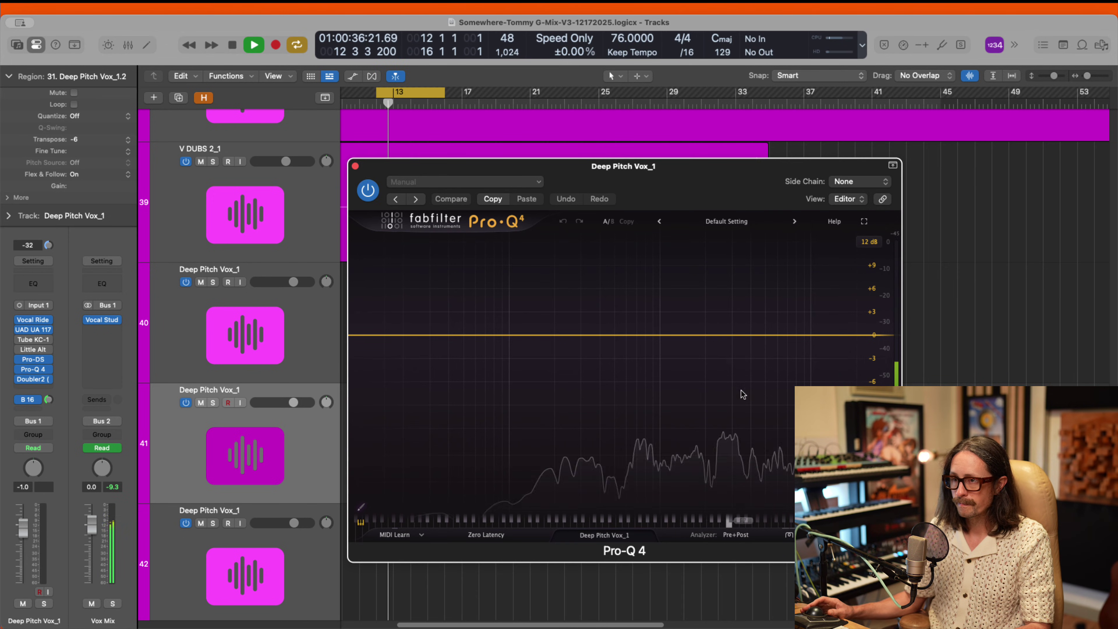
click(711, 335)
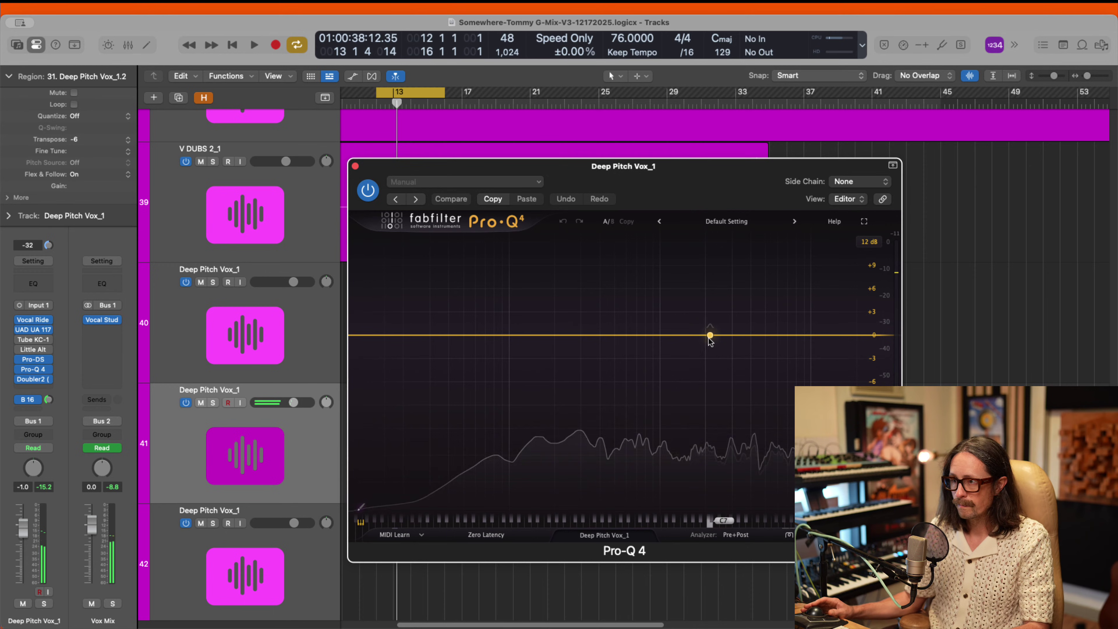
drag(711, 335, 694, 315)
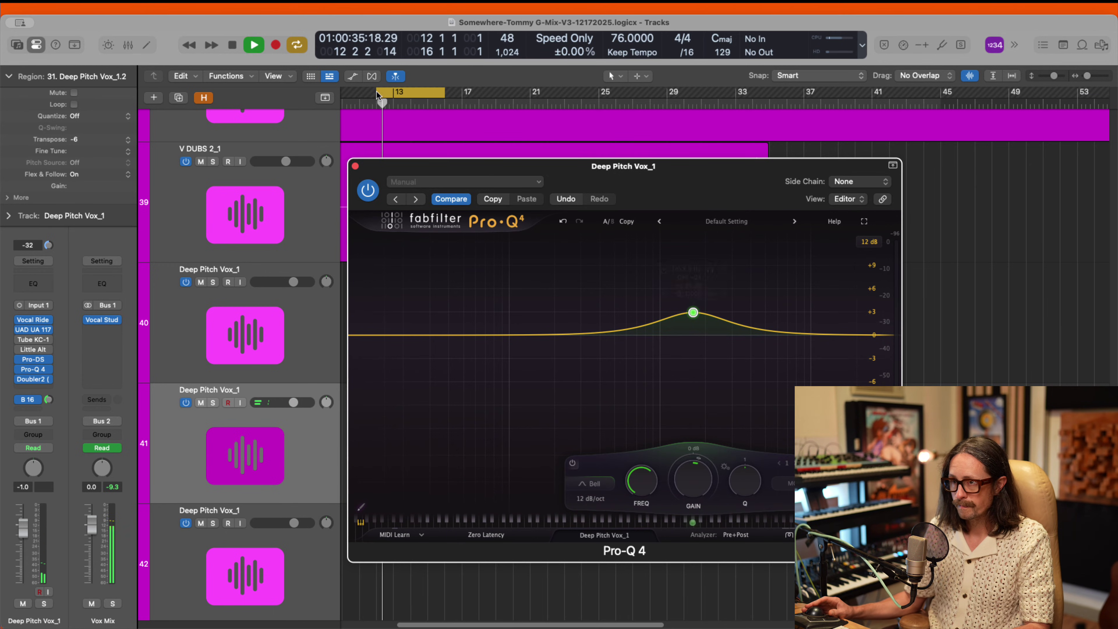
drag(377, 91, 390, 92)
click(384, 92)
key(space)
key(space)
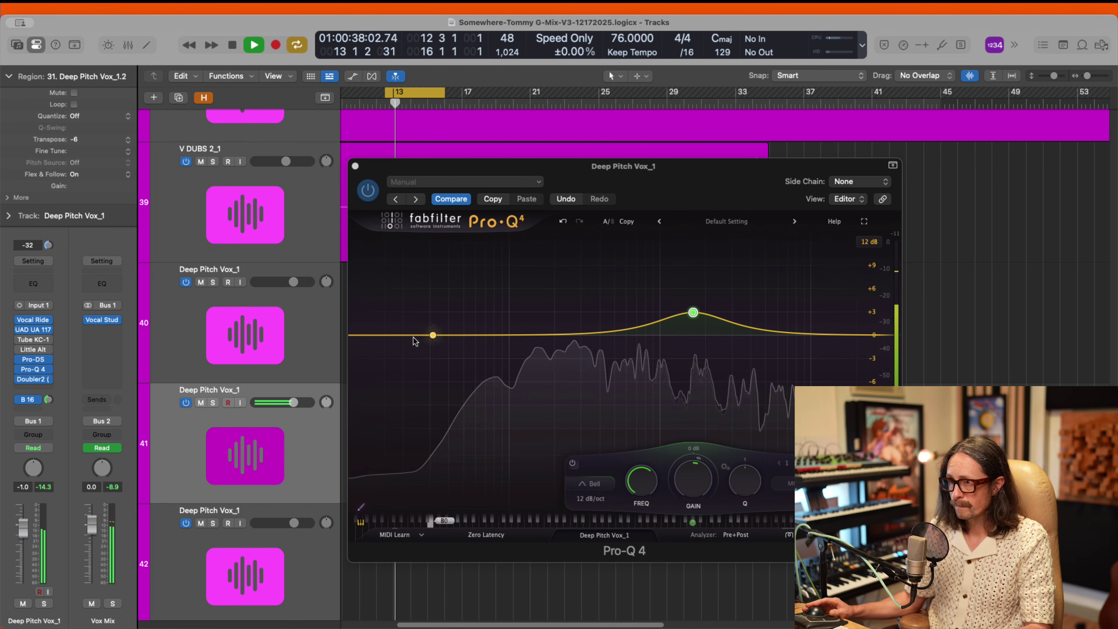
Step: Add a low cut and a second bell boost of about 1.9 dB near 785 Hz in Pro-Q 4
drag(364, 335, 466, 338)
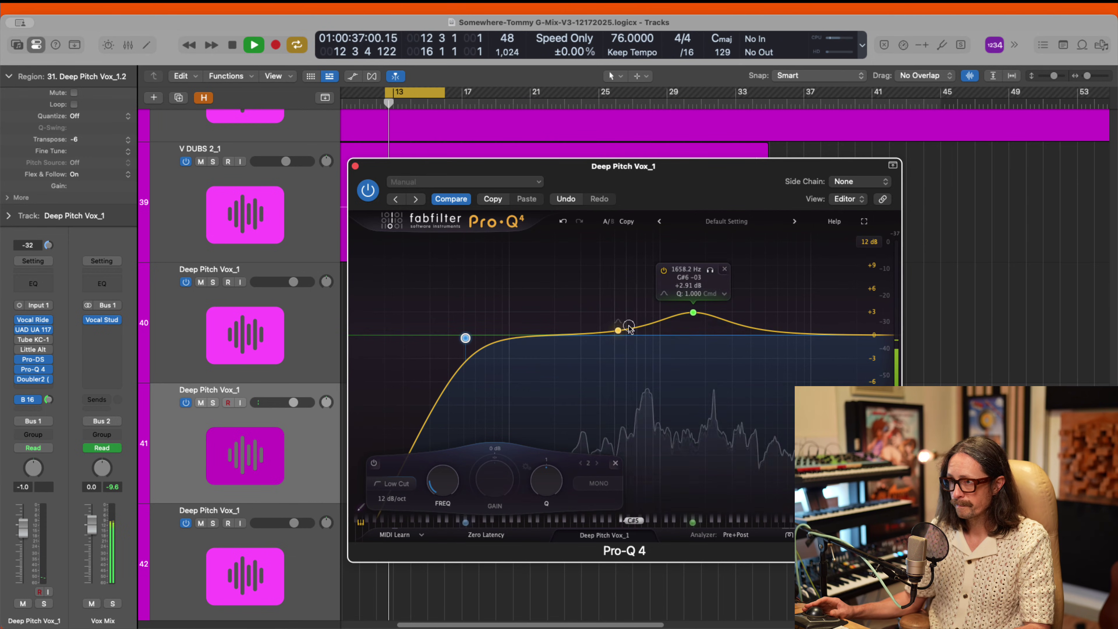
drag(628, 325, 643, 321)
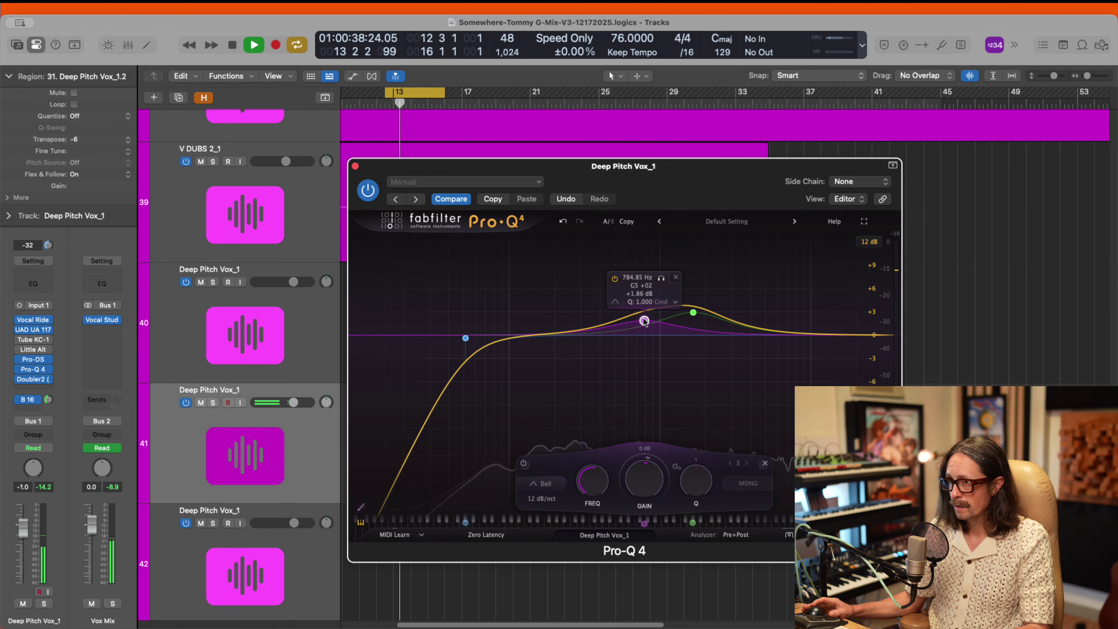
key(space)
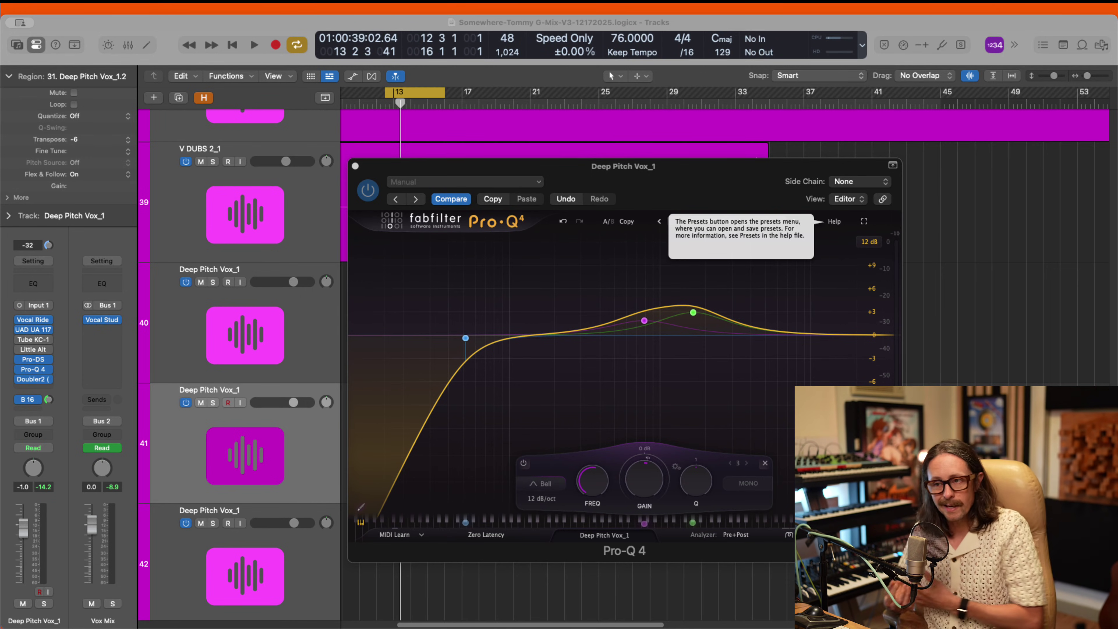
click(913, 98)
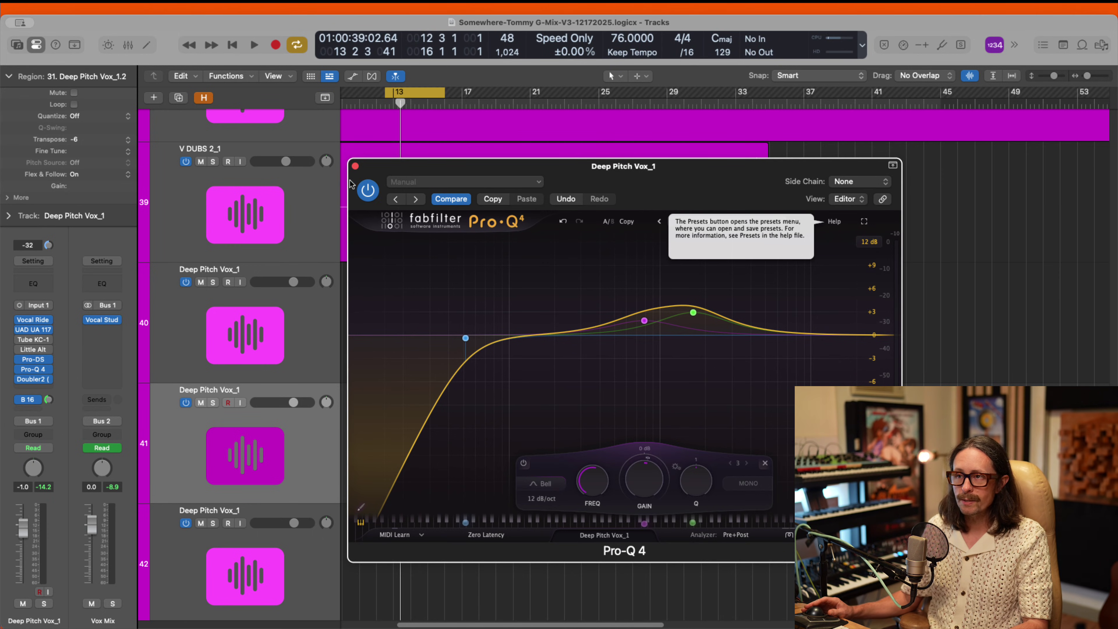
click(356, 165)
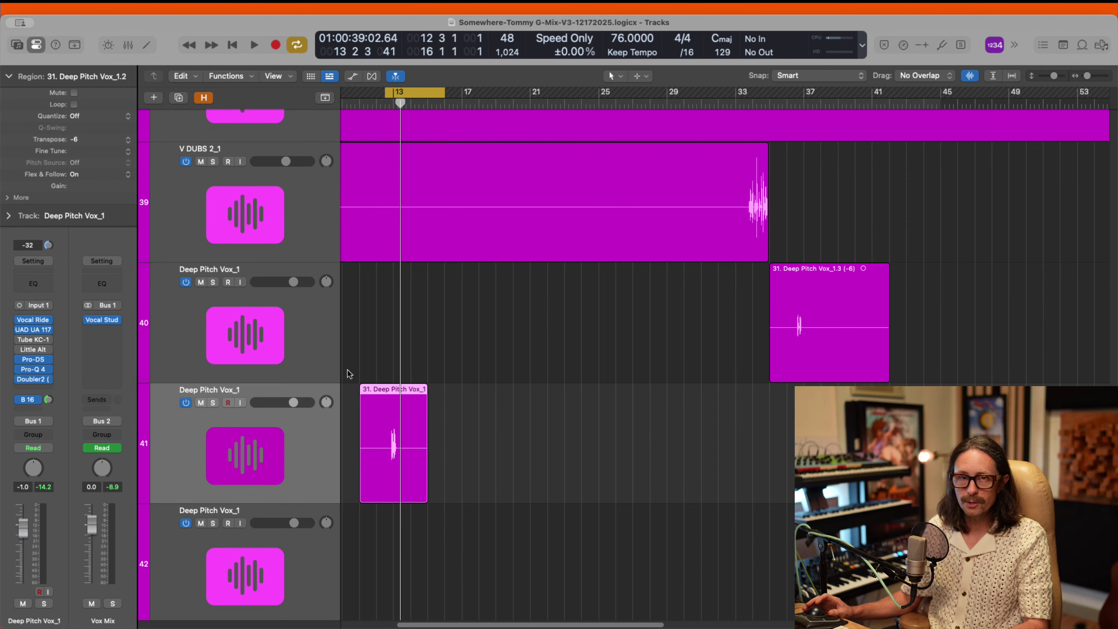
Step: Loop bars 36 to 39 and listen to the second deep pitch phrase on track 40 for comparison
drag(790, 98, 839, 98)
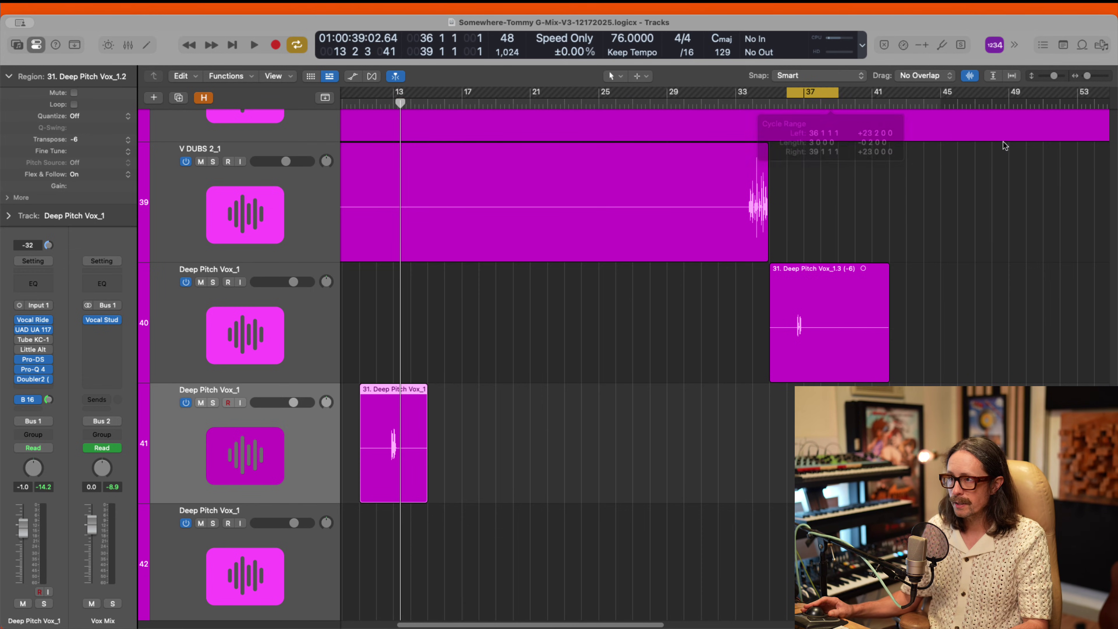
key(space)
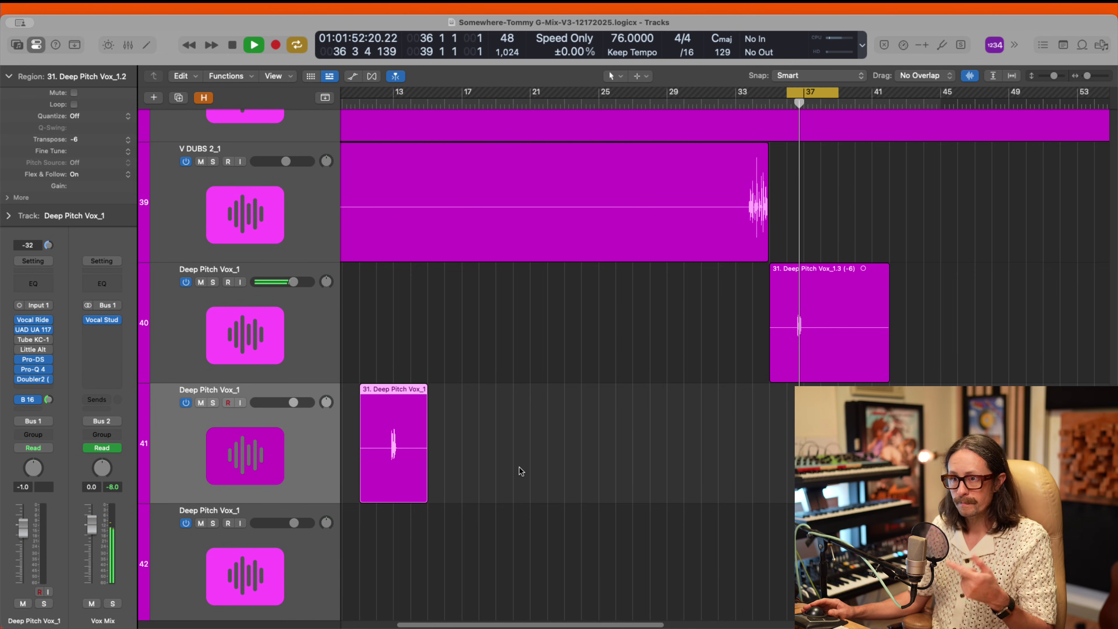
key(space)
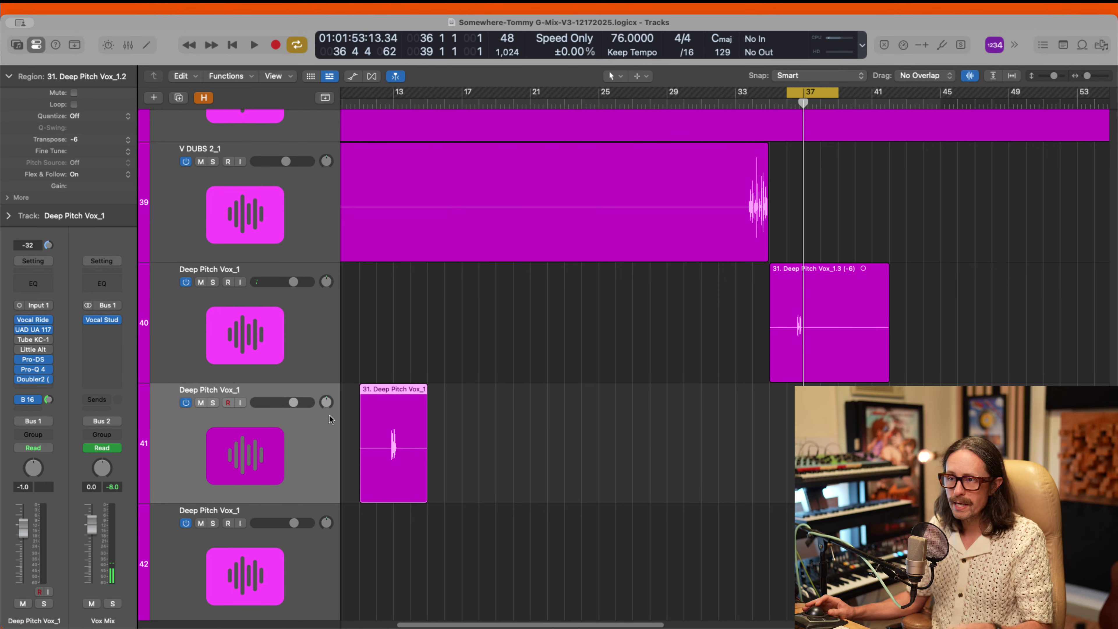
Step: Loop bar 12 beat 4 to bar 14 and enable Little AlterBoy on track 41, raising its Drive slightly while listening
drag(373, 367, 481, 519)
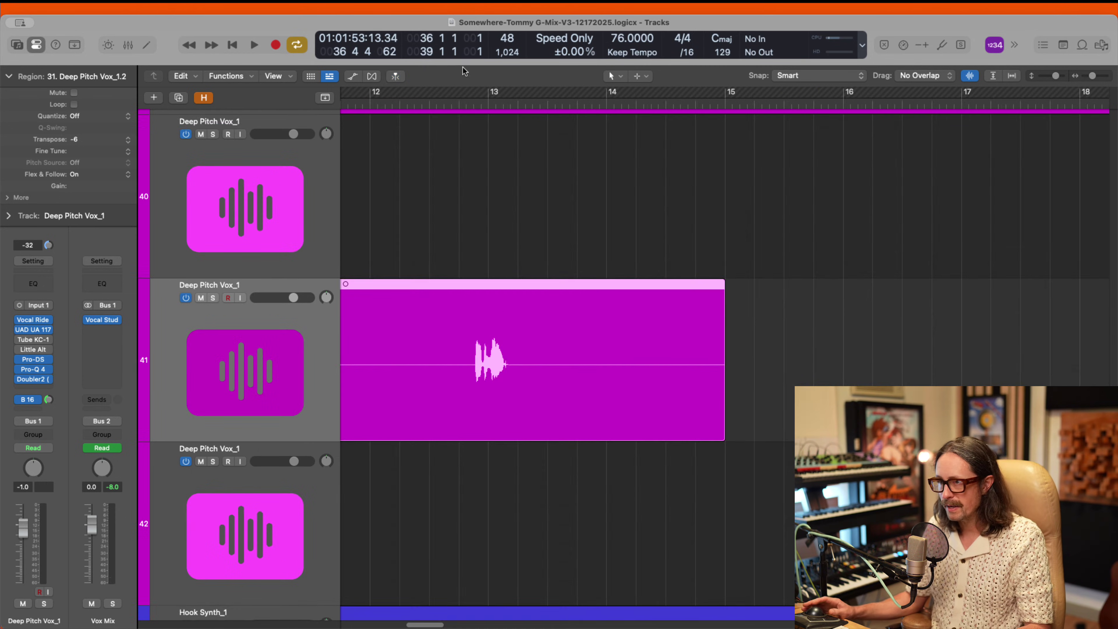
drag(459, 94, 607, 93)
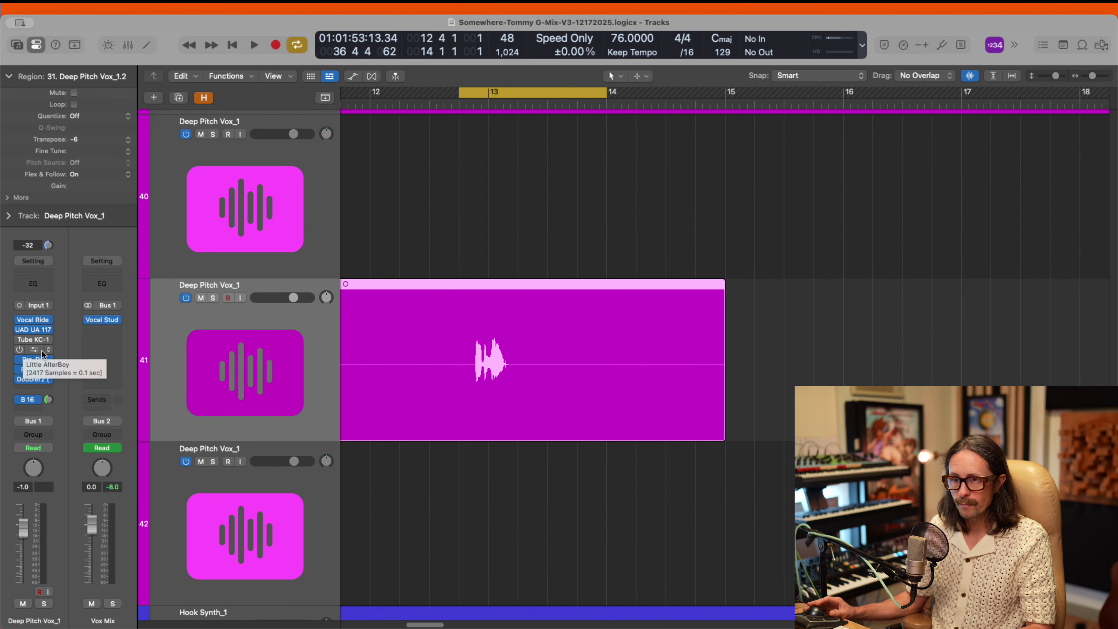
click(31, 350)
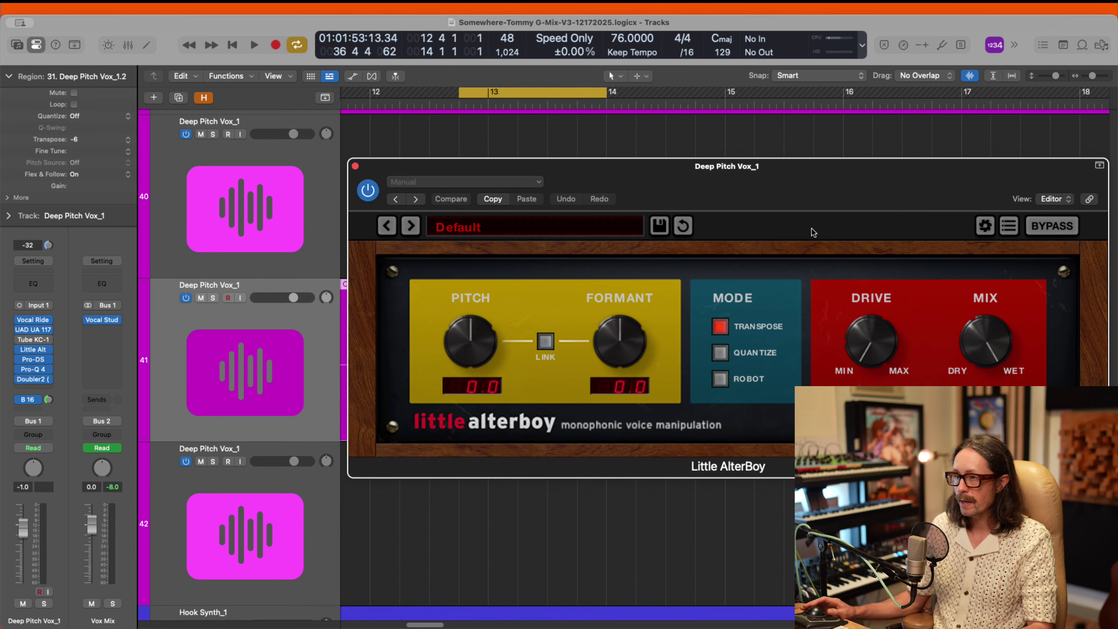
drag(878, 355, 878, 344)
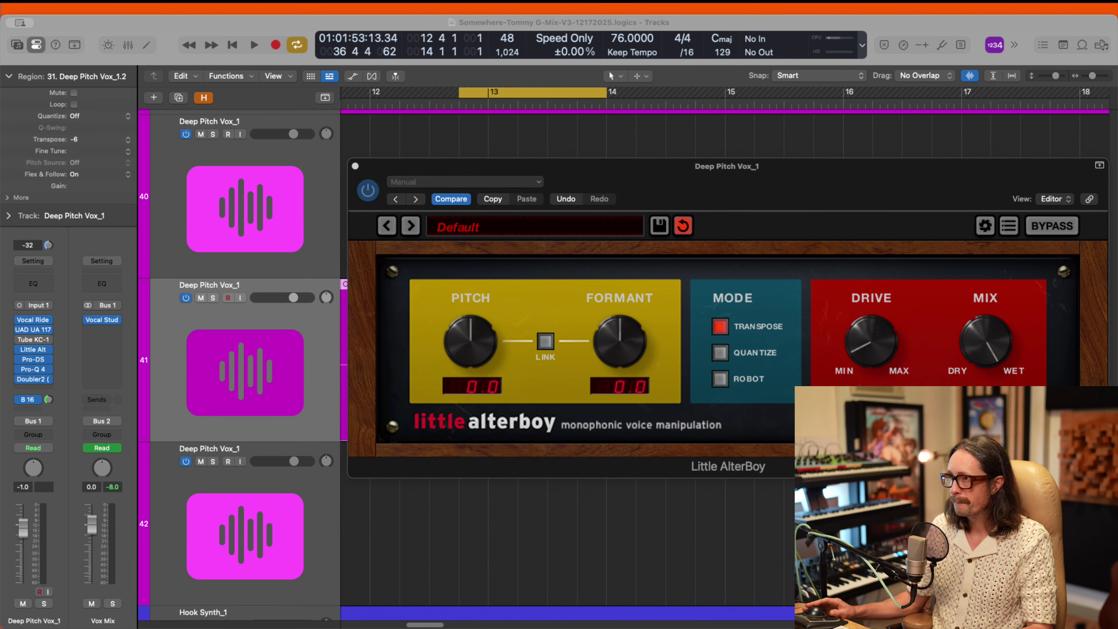
key(space)
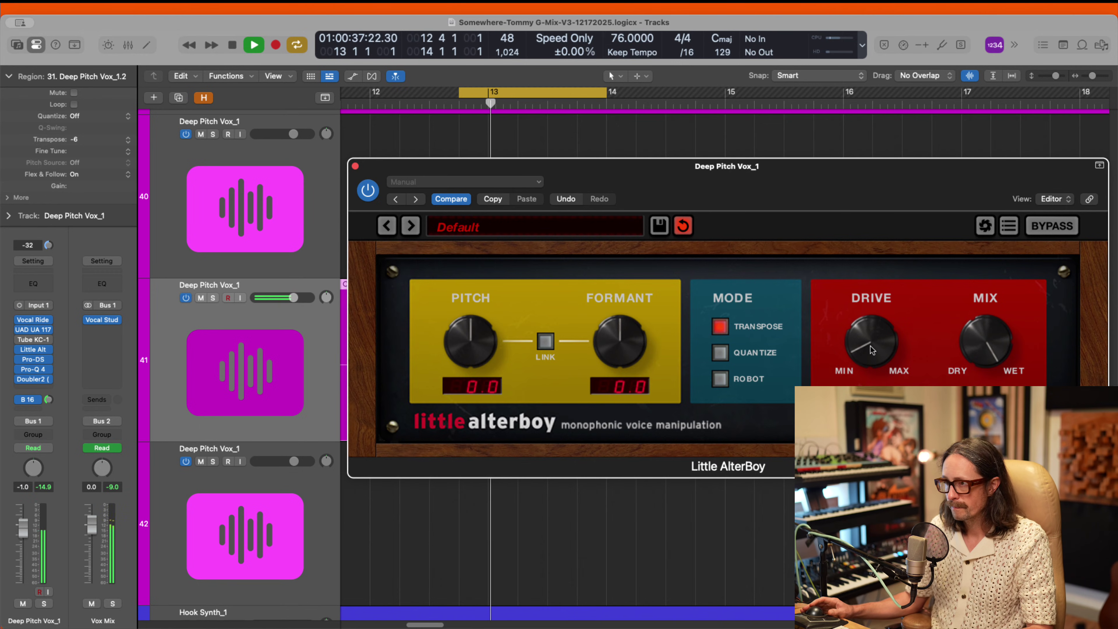
drag(869, 340, 866, 338)
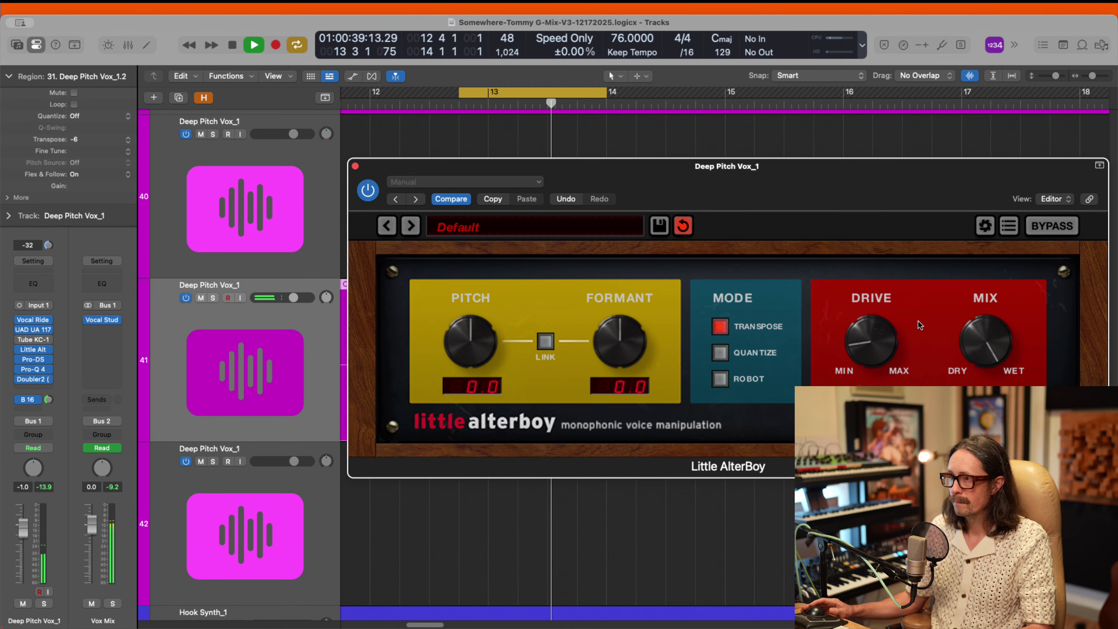
key(space)
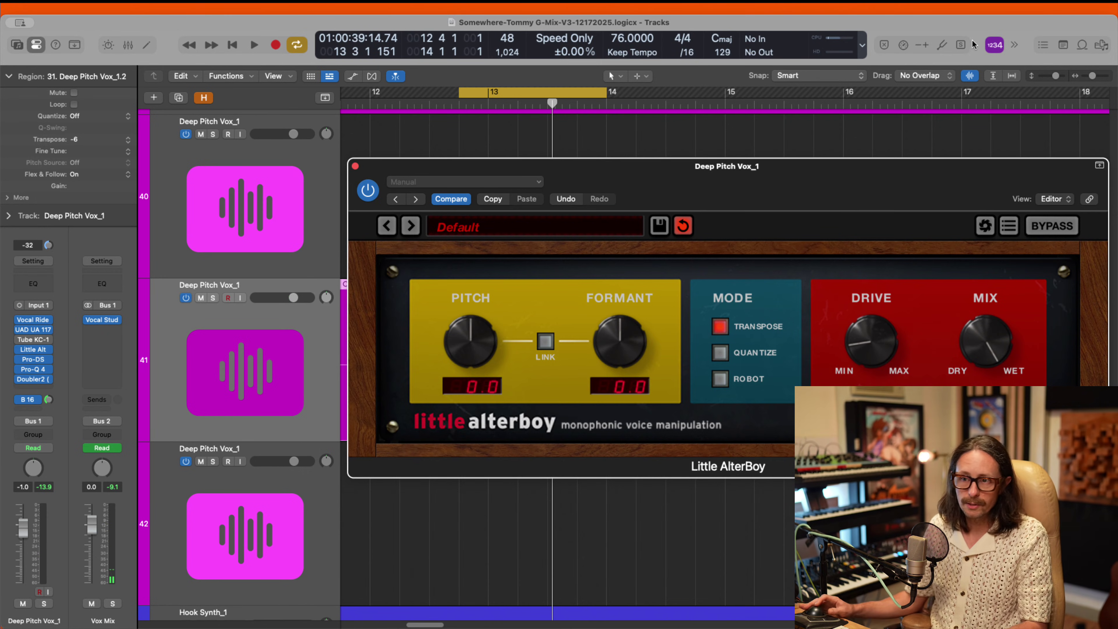
click(355, 166)
Step: Compare the first deep pitch phrase with Pro-DS and Pro-Q 4 bypassed and with both enabled
mouse_move(42, 361)
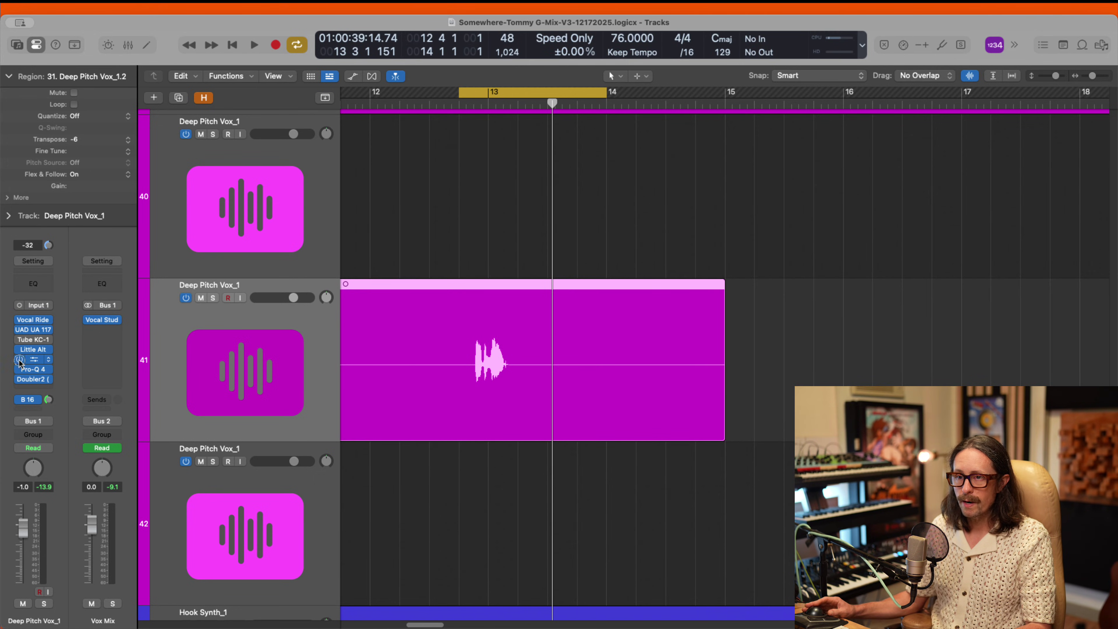
click(35, 360)
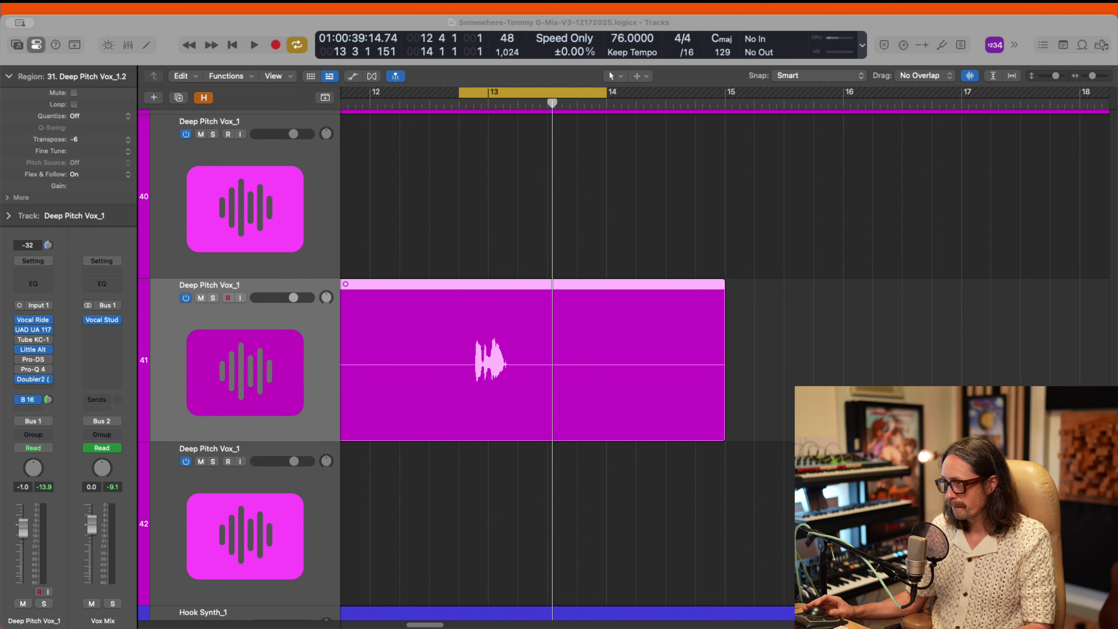
key(space)
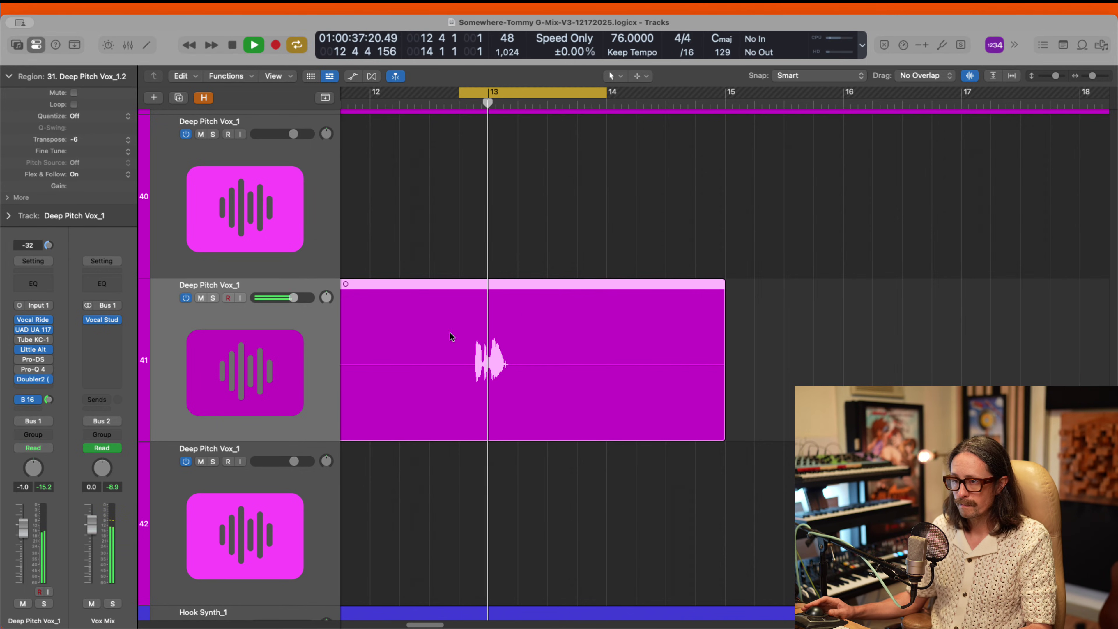
key(space)
key(space)
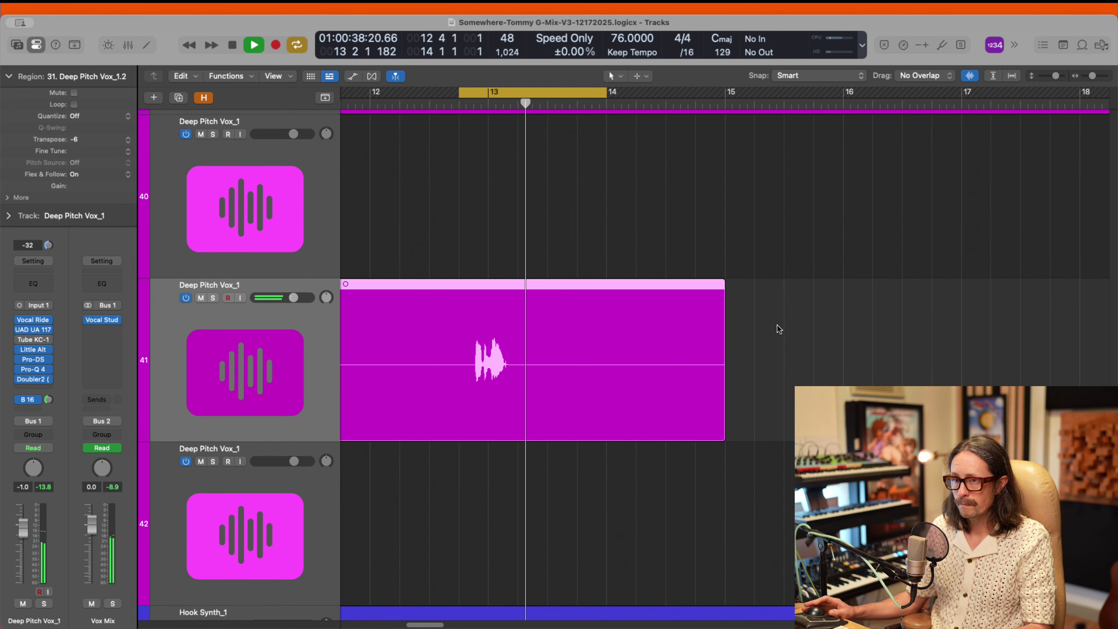
key(space)
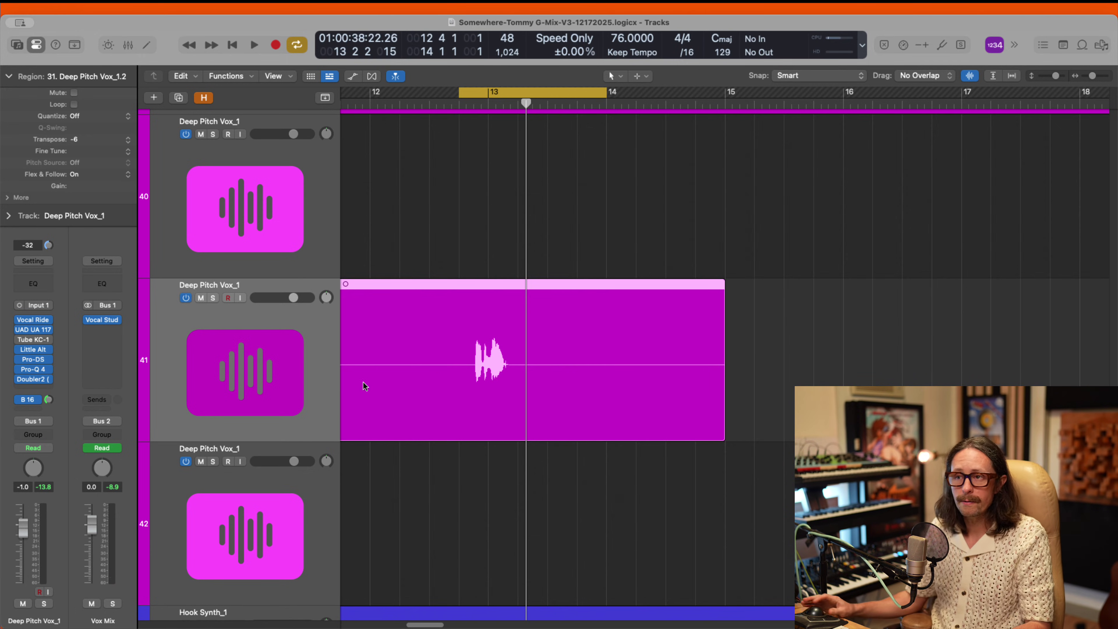
Step: Lower the volume of Deep Pitch Vox_1 track 41 to -1.3 dB
click(292, 299)
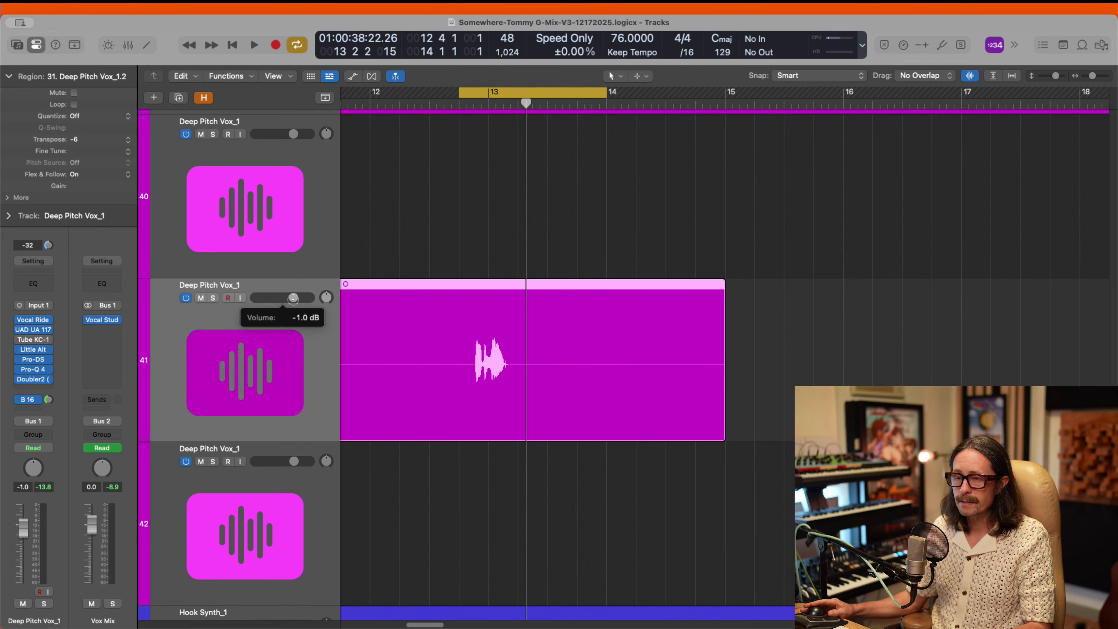
drag(293, 298, 291, 300)
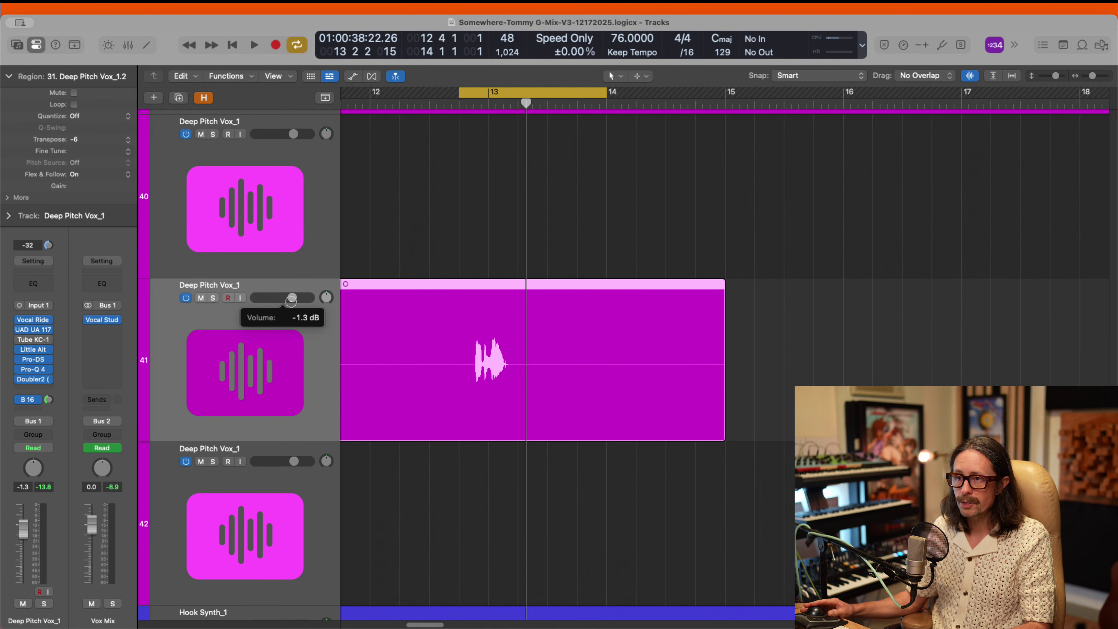
ctrl+alt+click(541, 373)
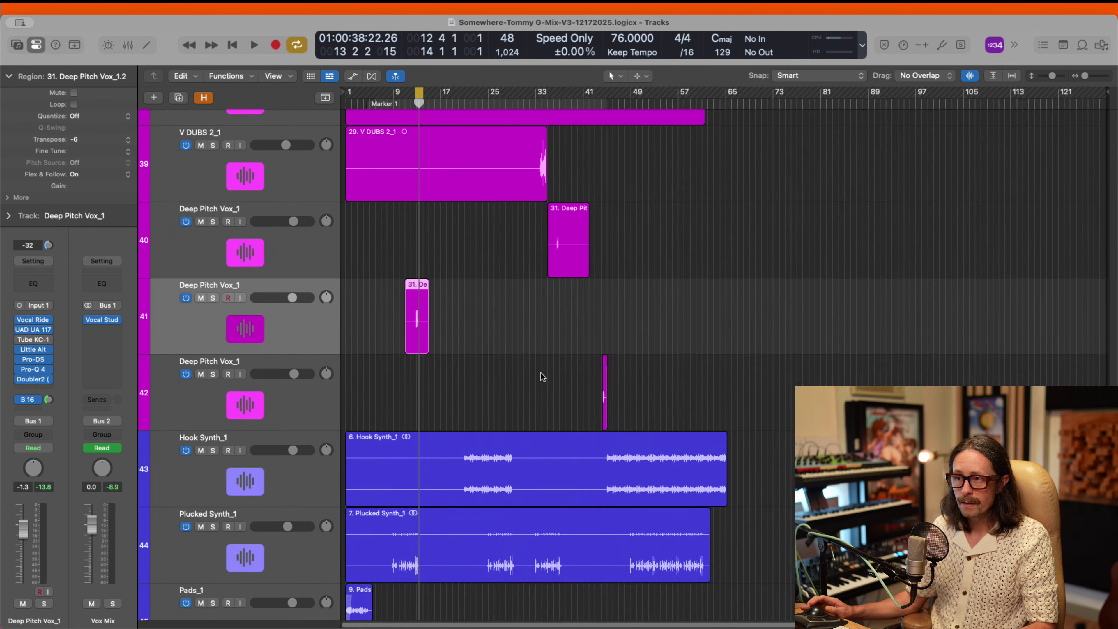
Step: Reread the client's revision notes on the Samply page in the browser, return to Logic Pro and select Deep Pitch Vox_1 track 40
key(super+Tab)
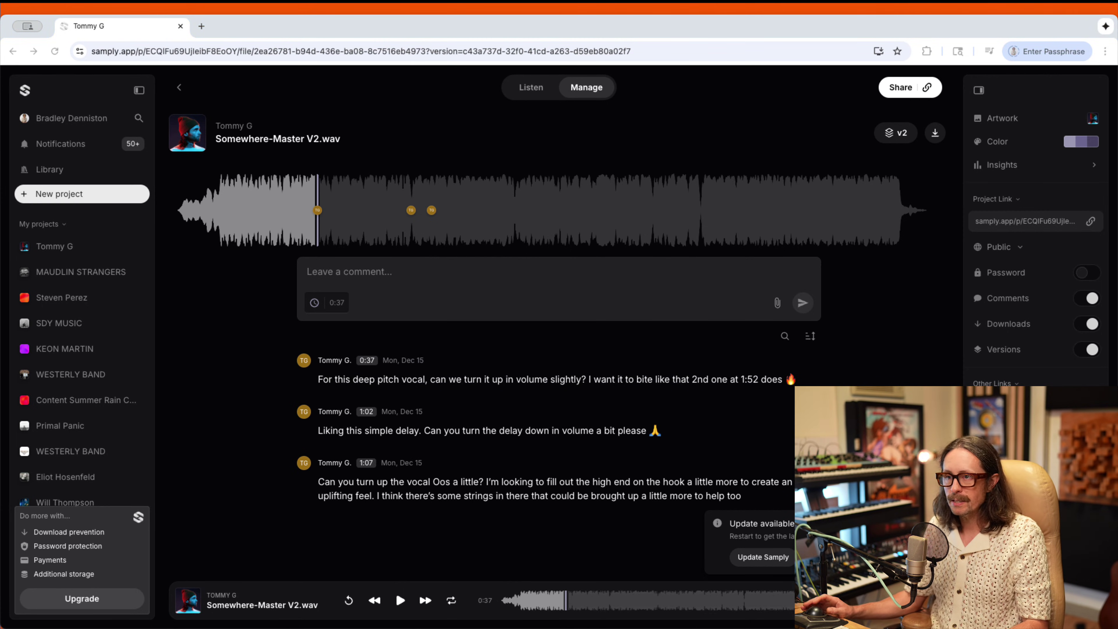
key(super+Tab)
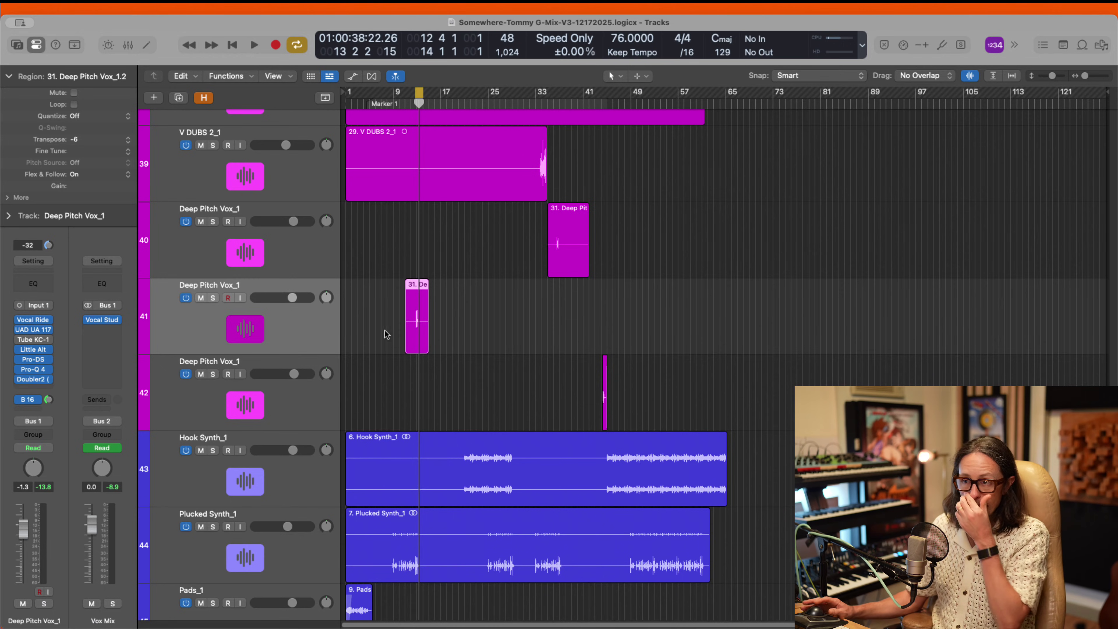
click(289, 249)
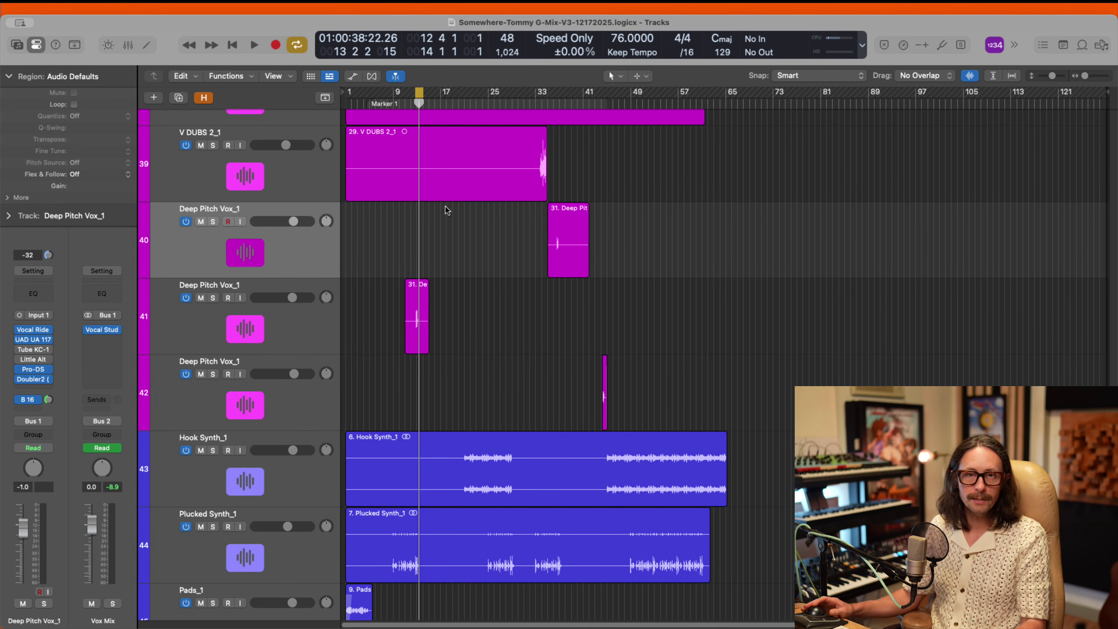
Step: Select Deep Pitch Vox_1 track 41, extend the cycle range from bar 12 beat 4 to bar 47 and turn cycling off
click(296, 311)
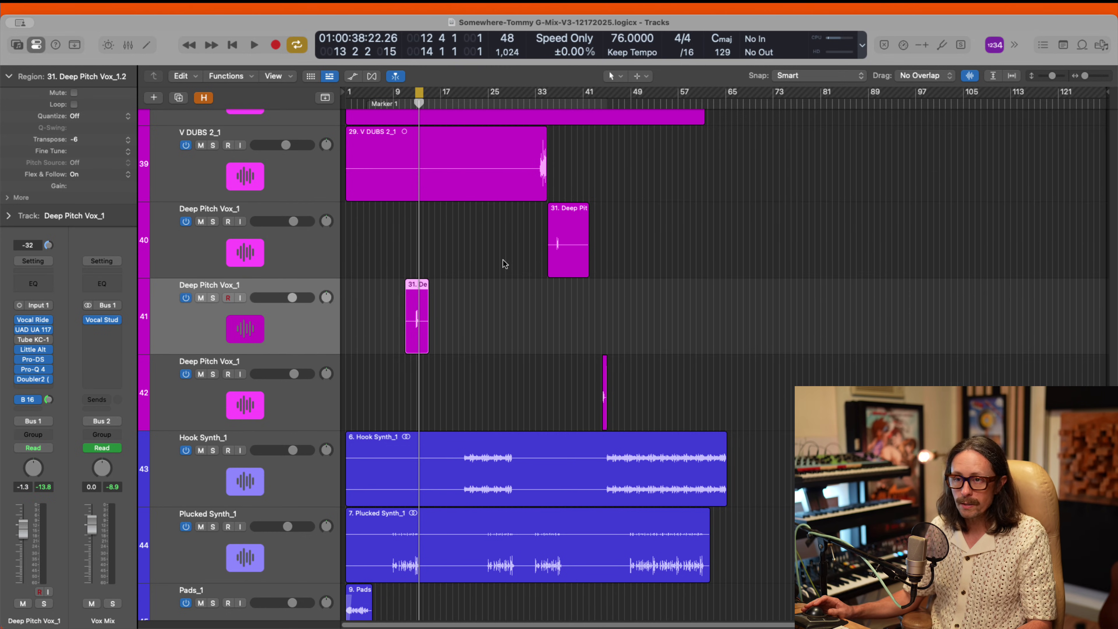
drag(429, 92, 619, 114)
click(529, 93)
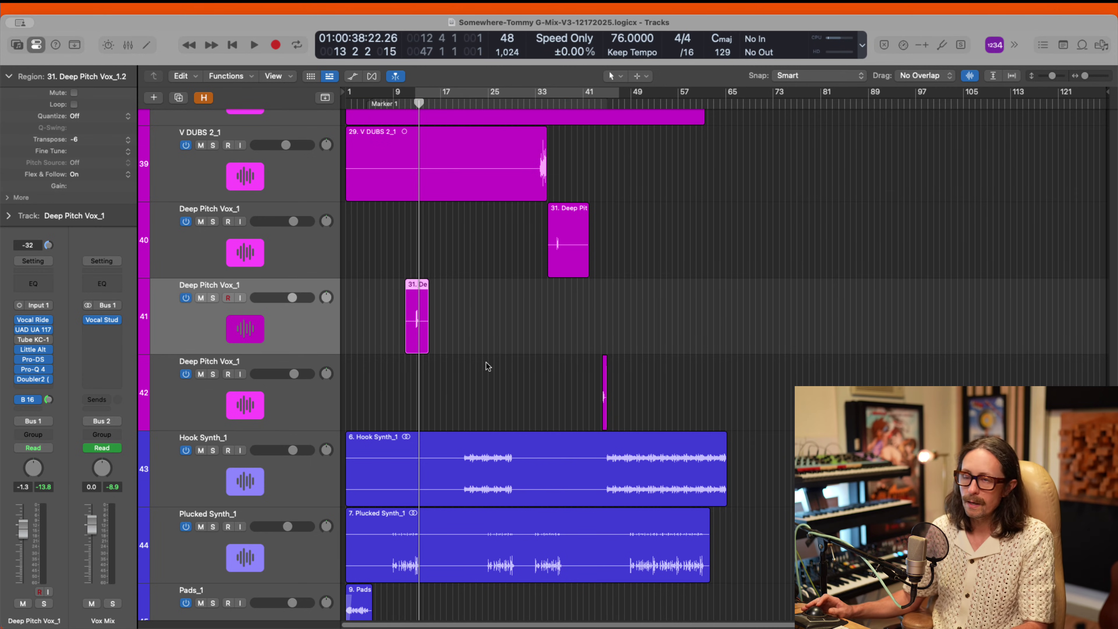
click(523, 308)
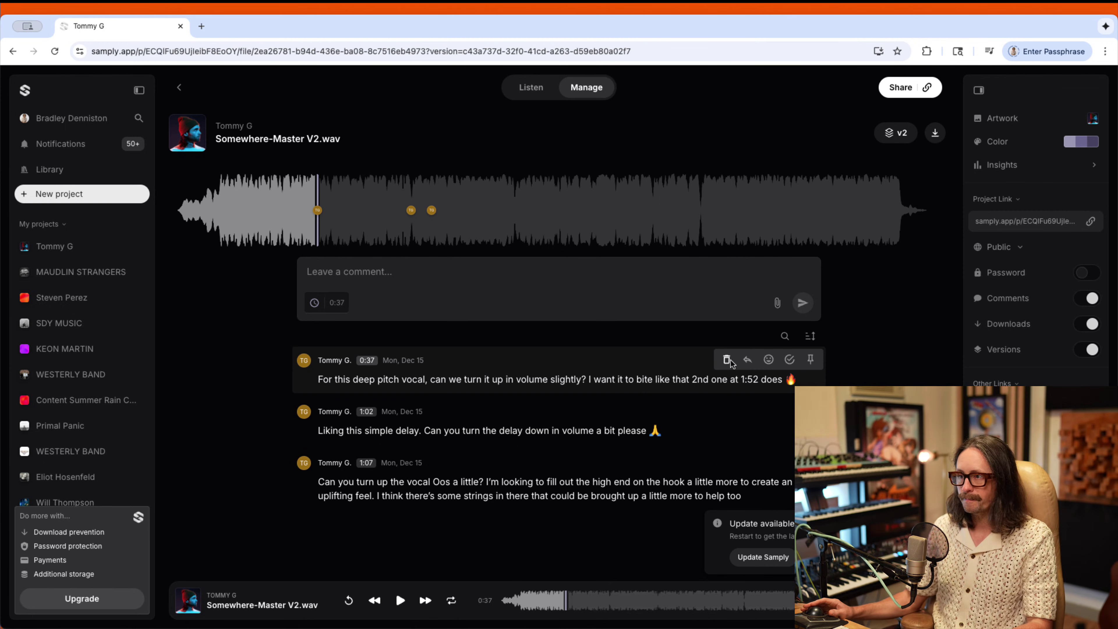
Step: On the Samply page in the browser, mark the 0:37 deep pitch comment as completed and jump to the 1:02 delay comment
click(790, 360)
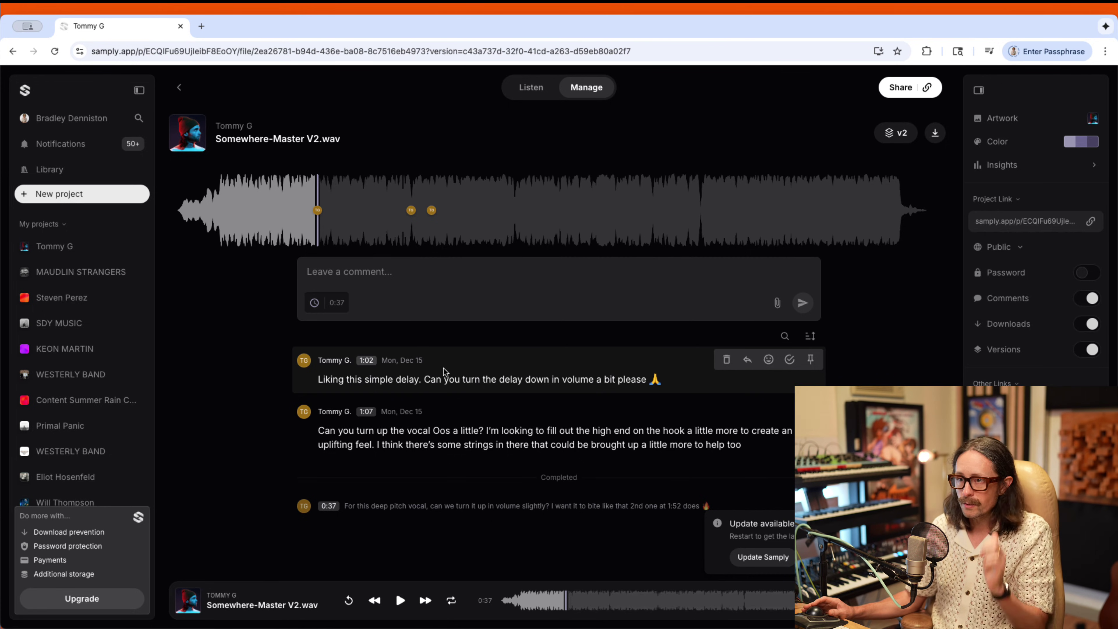
click(411, 210)
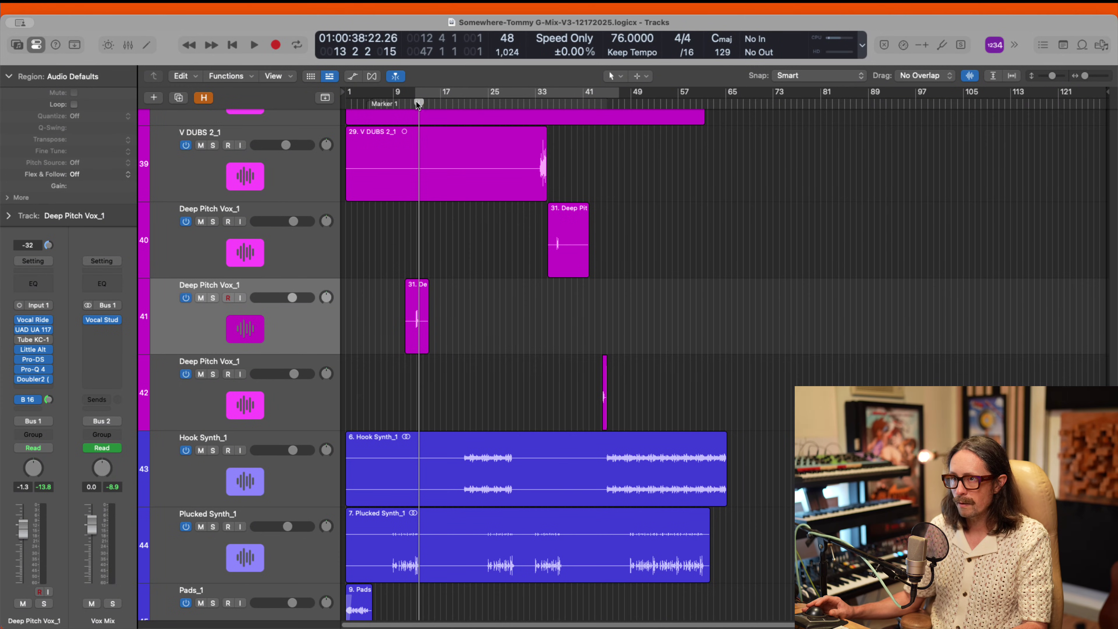
Step: Back in Logic Pro, place the playhead at bar 20 and select the Verse_1 track
drag(419, 104, 457, 105)
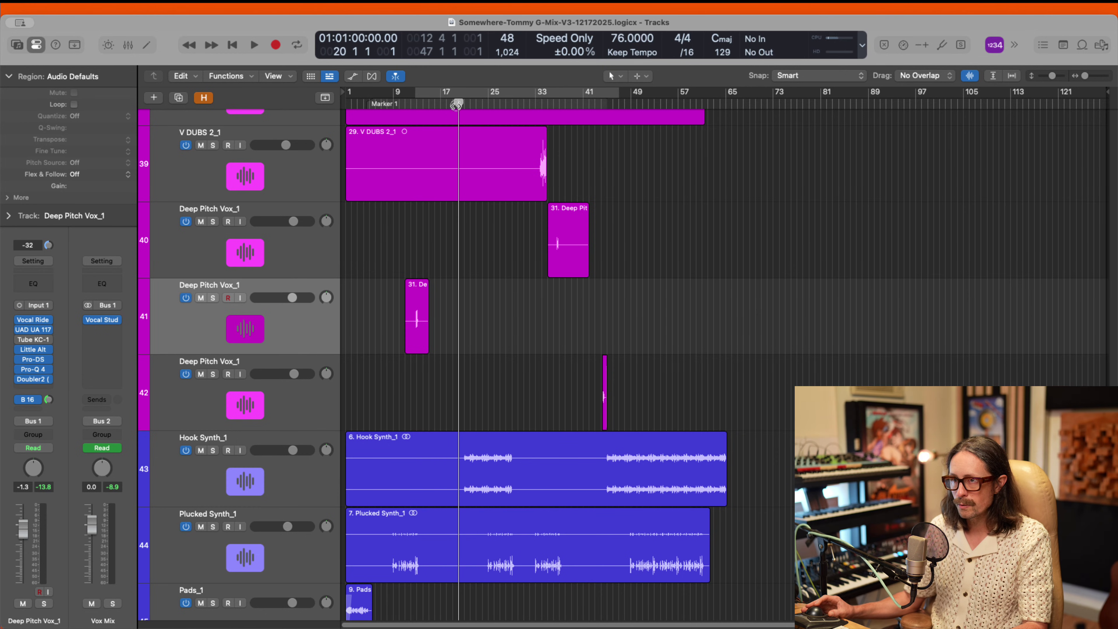
scroll(490, 276, up, 20)
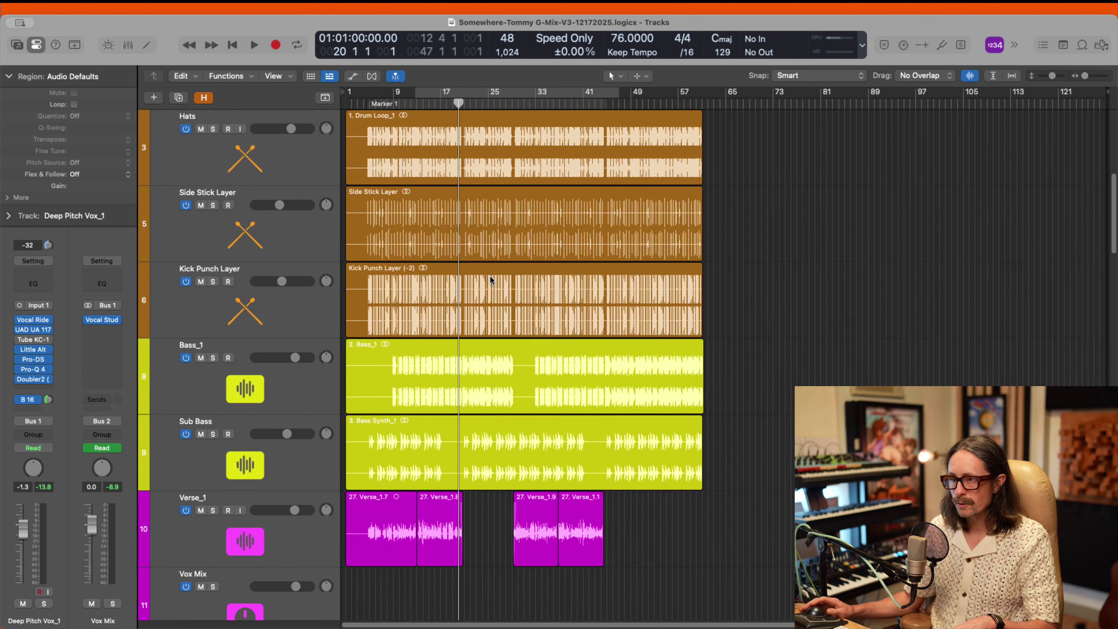
scroll(490, 268, down, 5)
drag(425, 140, 547, 408)
click(203, 167)
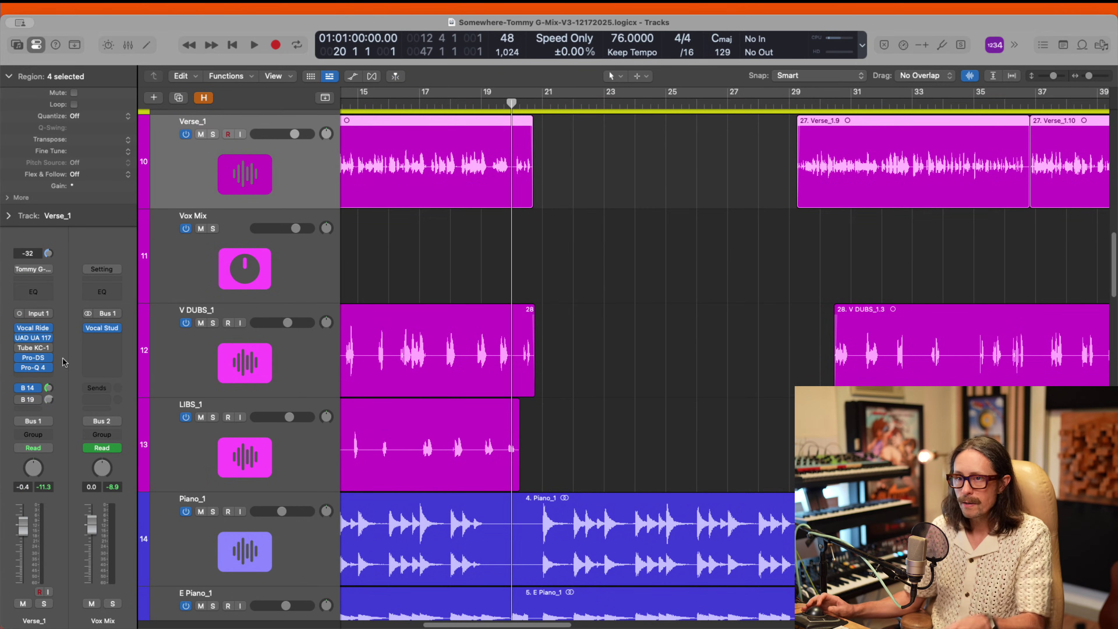
Step: Inspect the Verse_1 sends, the V DUBS_1 channel and the Vocal Studio plug-in on Vox Mix for the source of the delay
click(31, 388)
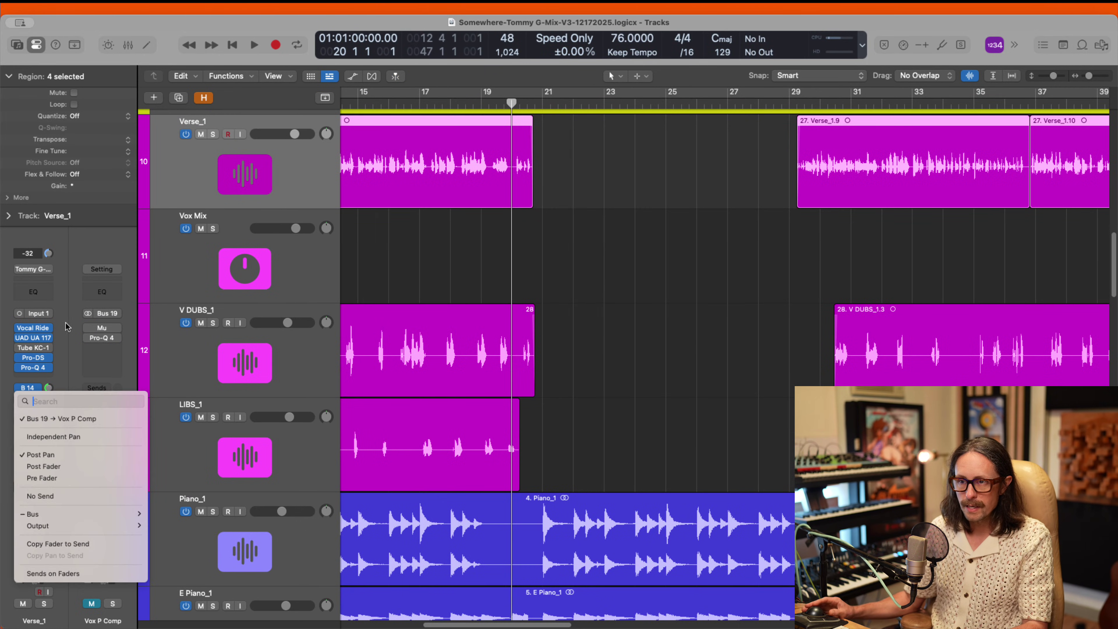
click(67, 327)
click(31, 388)
key(Escape)
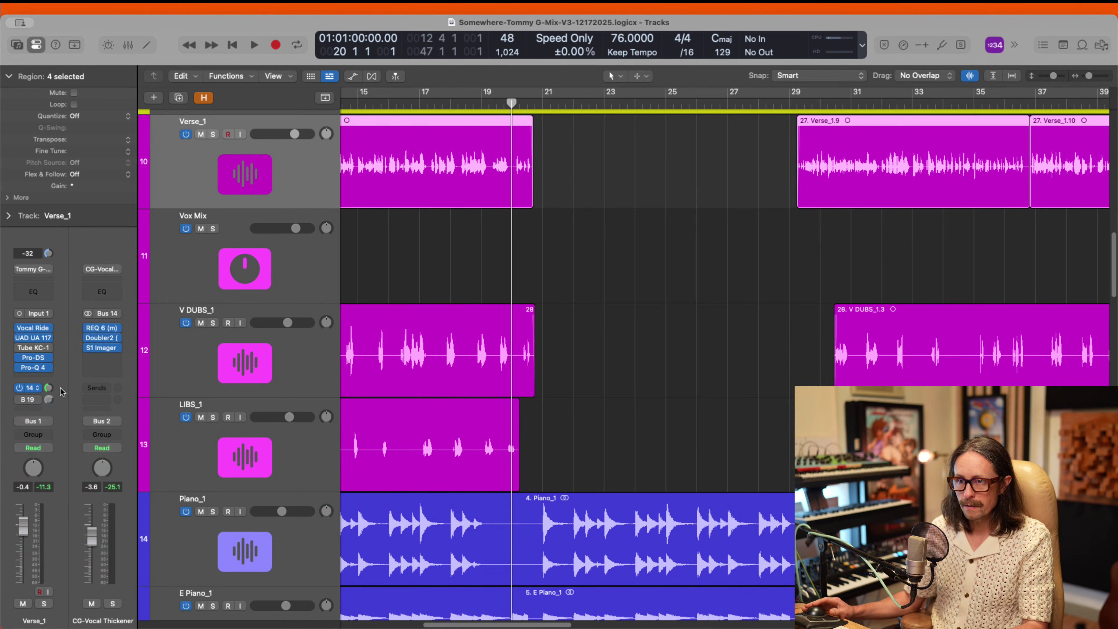
click(250, 347)
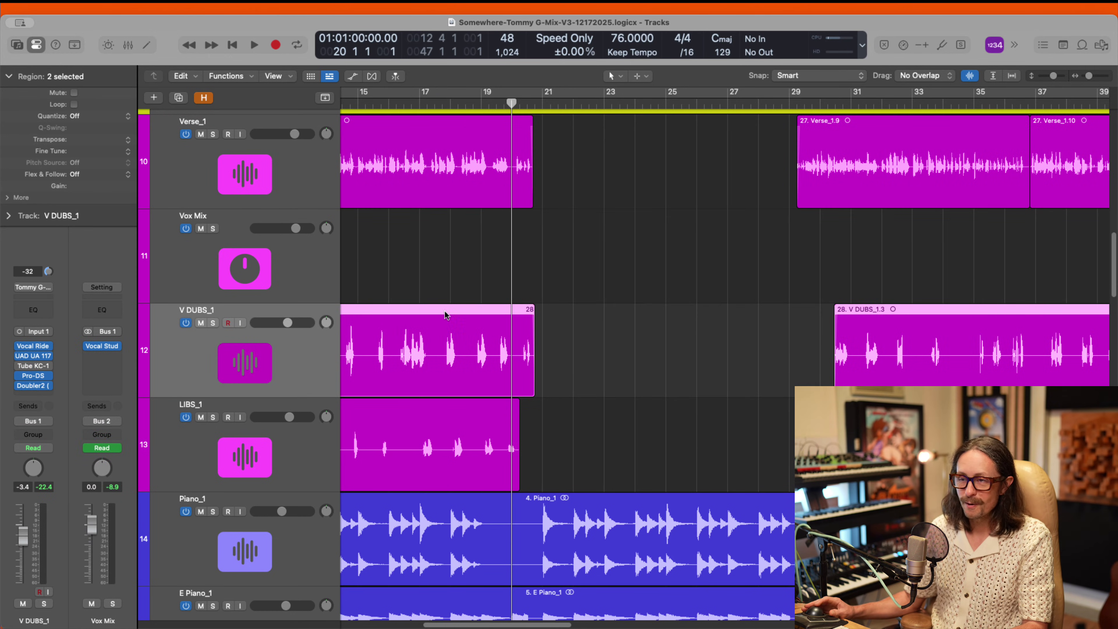
click(246, 278)
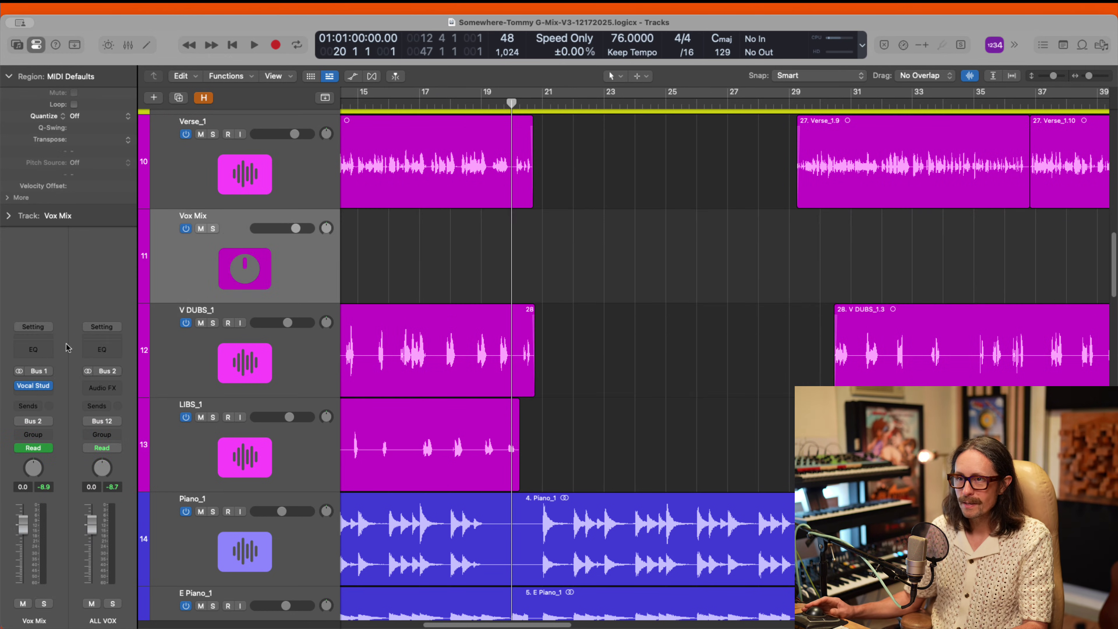
click(34, 387)
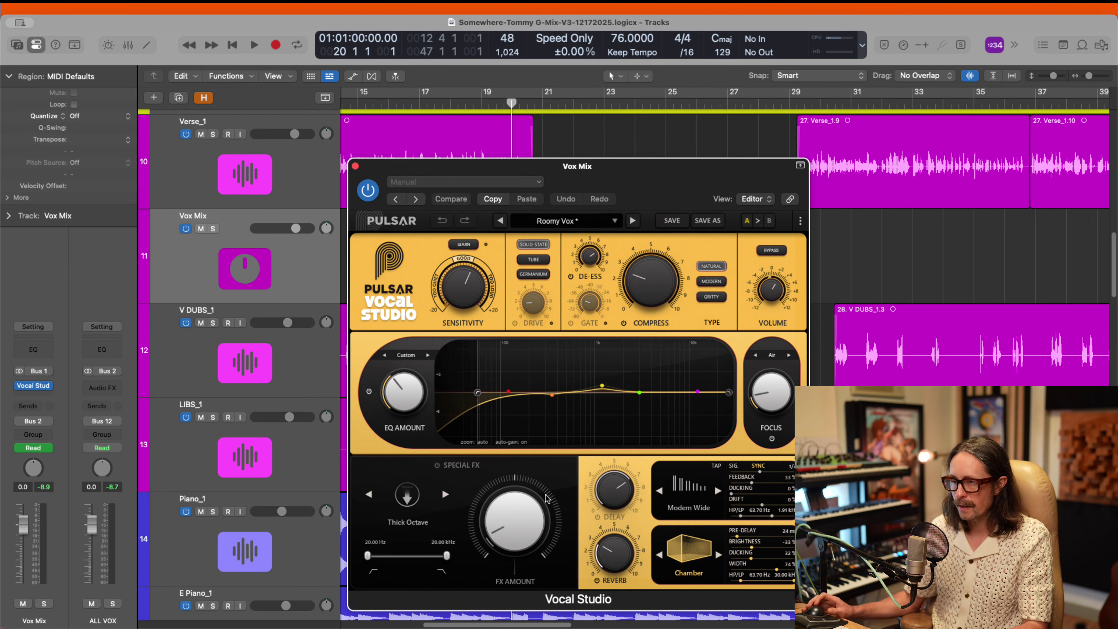
click(355, 166)
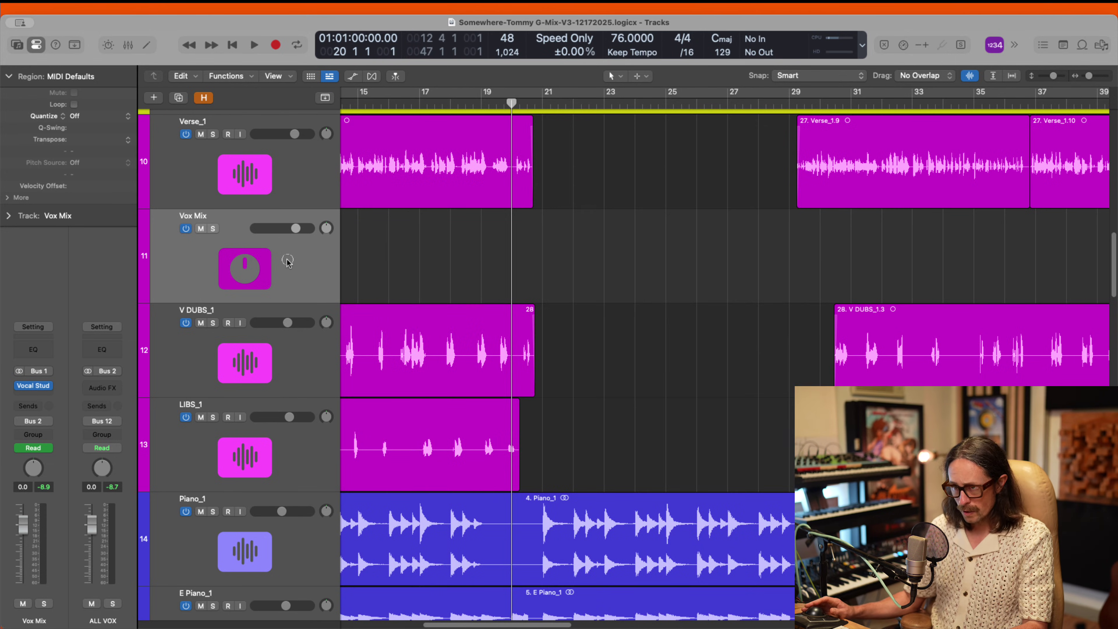
Step: Show track automation around the Vox Mix Delay On section and set a cycle range from bar 20 to bar 23 beat 2
key(a)
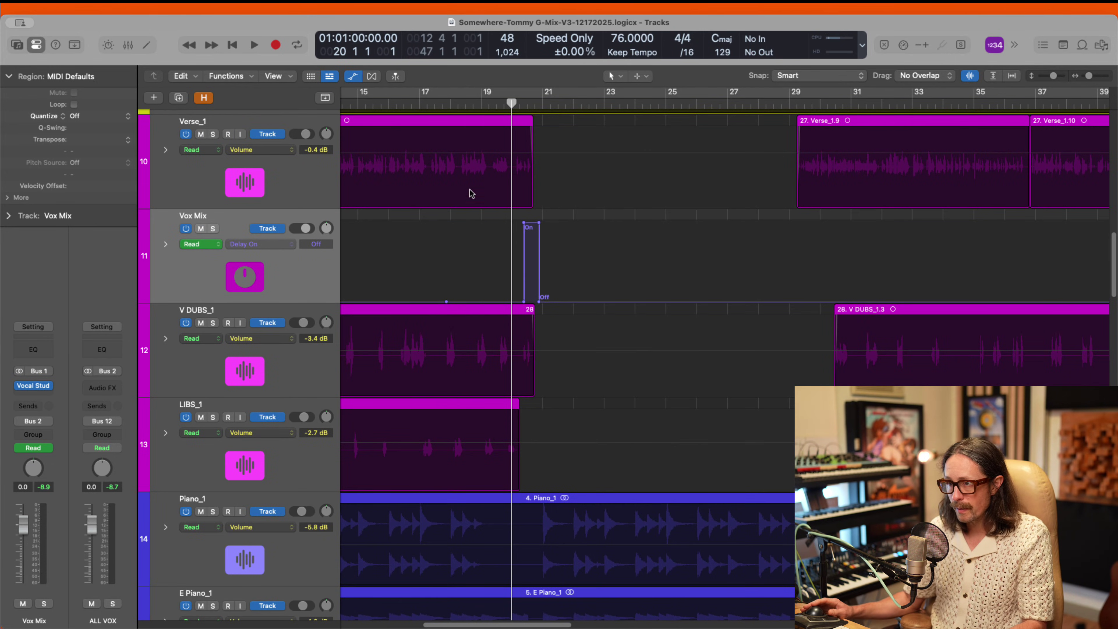
drag(470, 193, 695, 426)
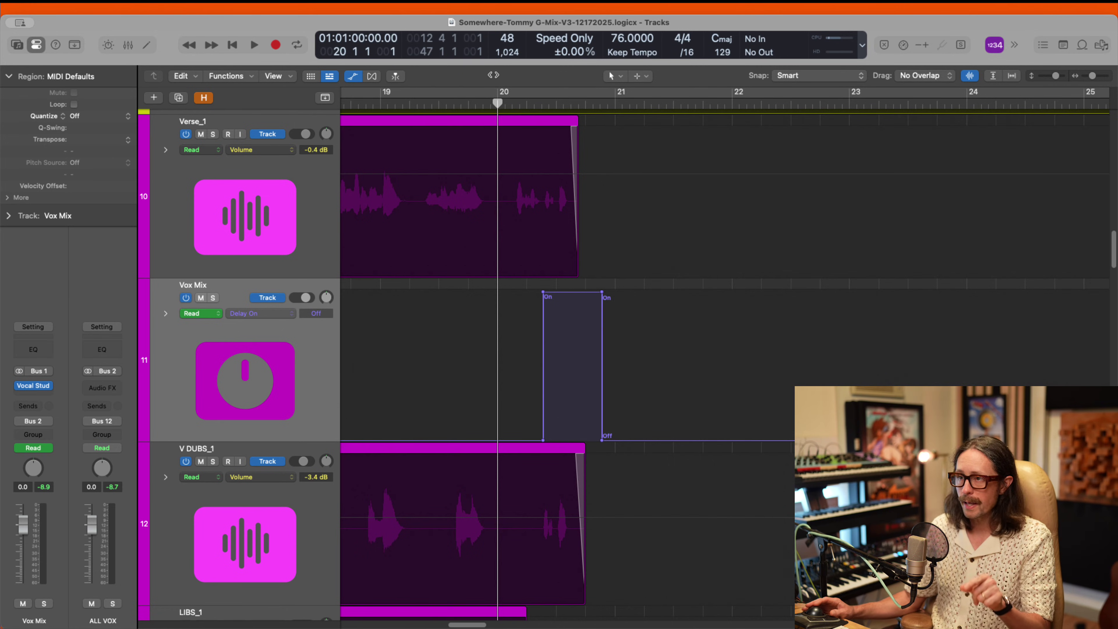
drag(498, 88, 879, 91)
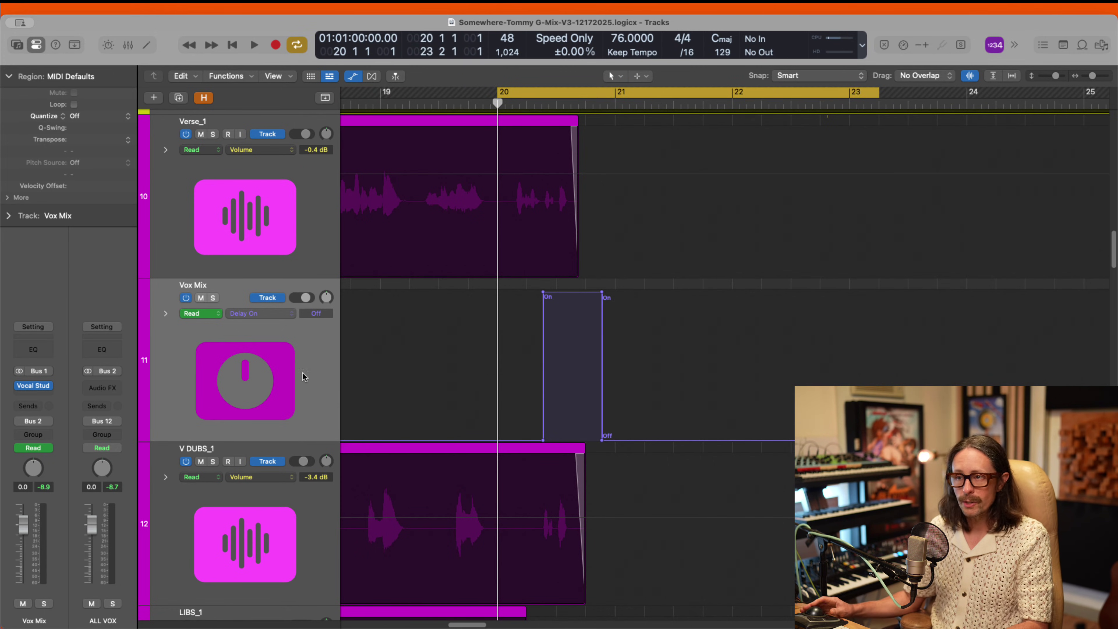
Step: Open Vocal Studio on Vox Mix and listen to the delay phrase, switching to another app and back to Logic Pro
click(41, 387)
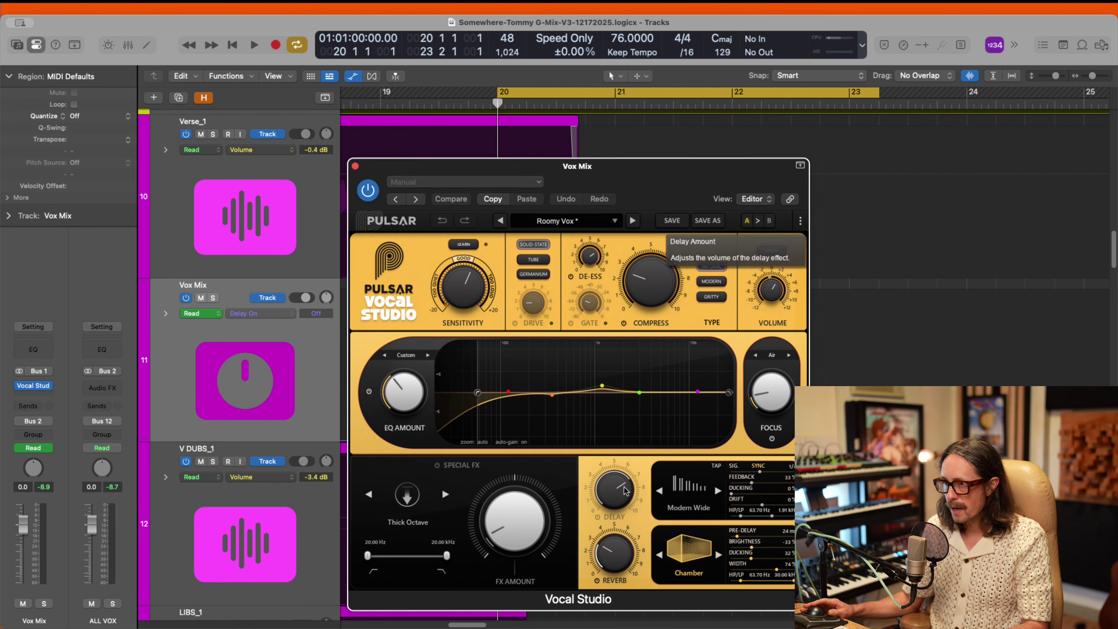
key(super+Tab)
key(super+Tab)
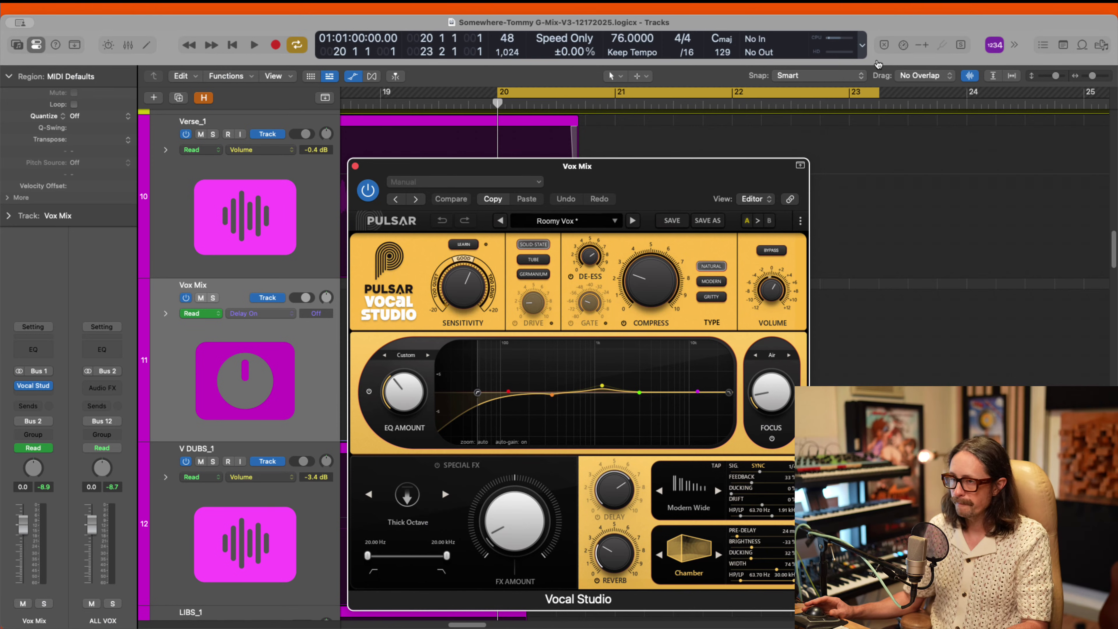
key(super+Tab)
key(super+Tab)
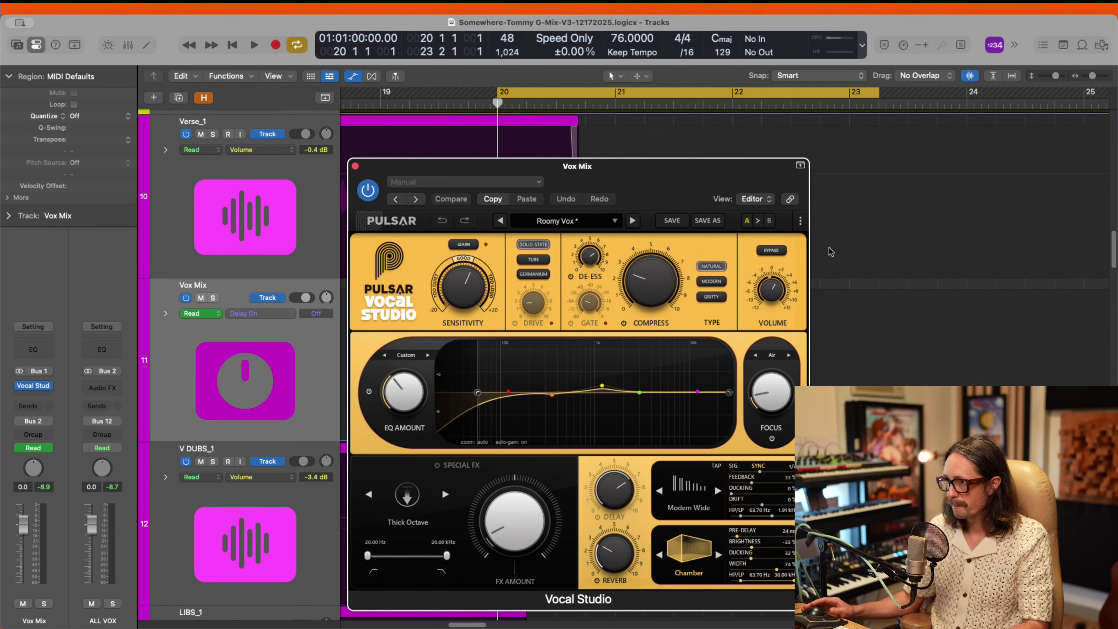
key(space)
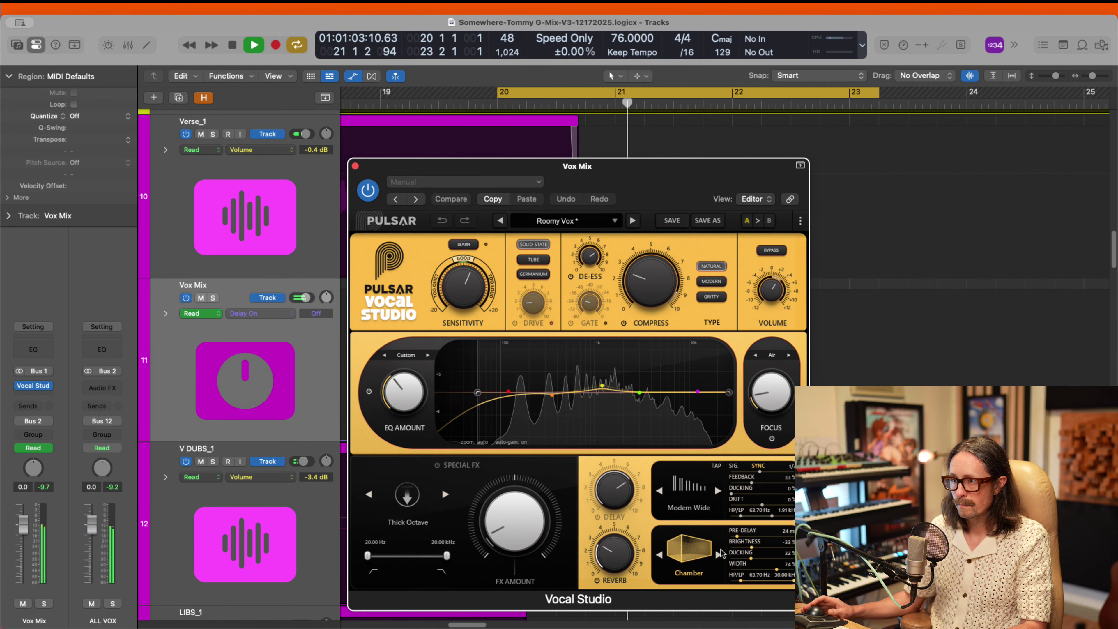
key(space)
key(super+Tab)
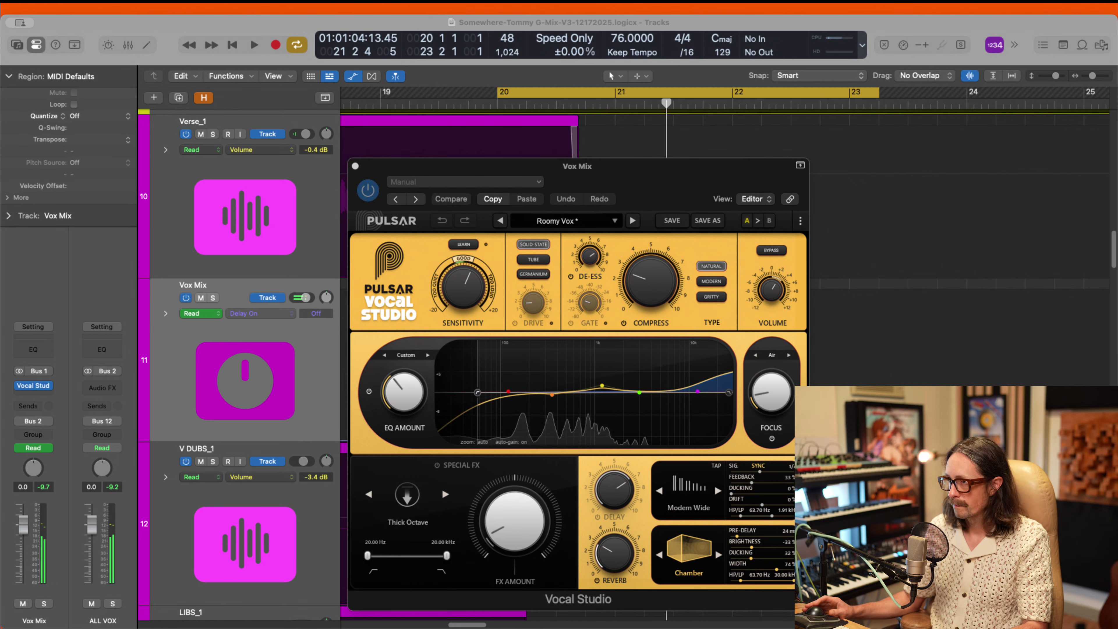
key(super+Tab)
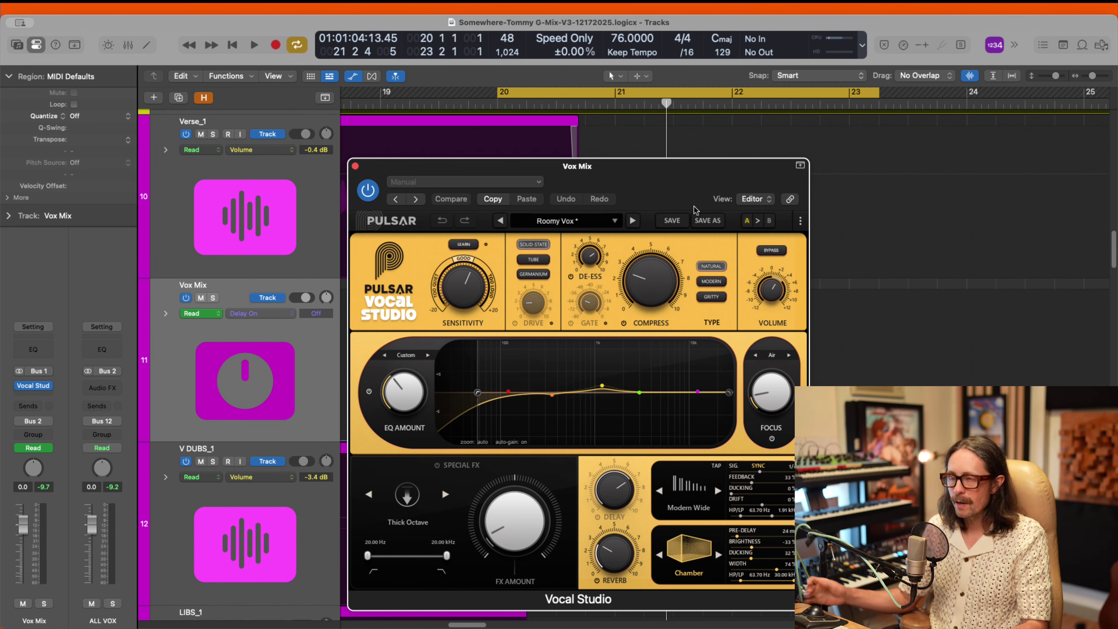
Step: Move the cycle start to bar 20 beat 2 and play the loop
drag(500, 94, 556, 97)
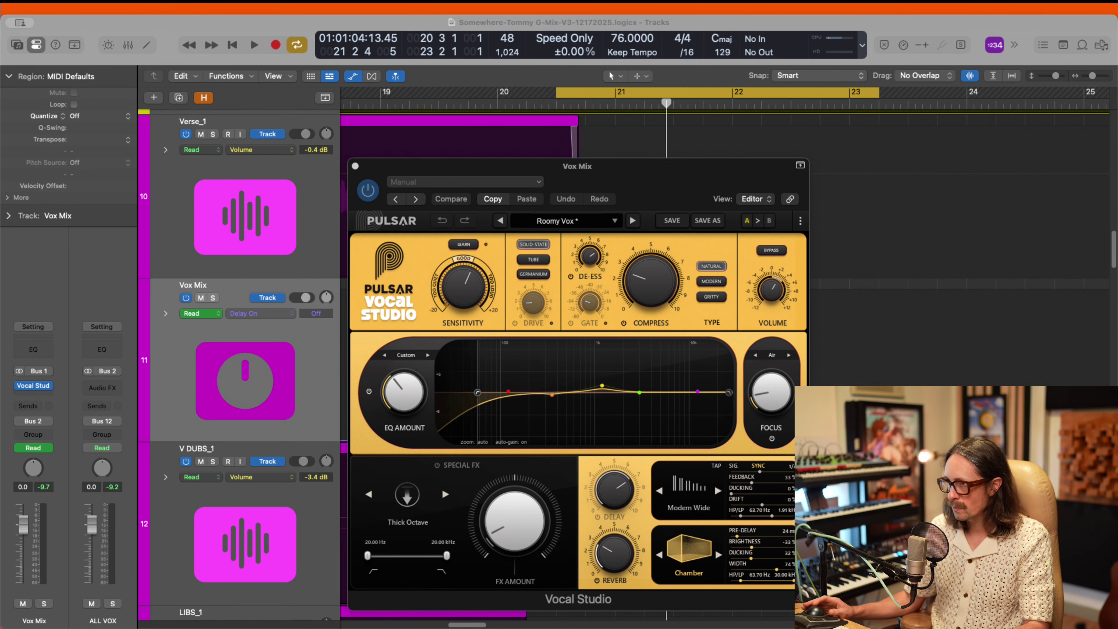
key(space)
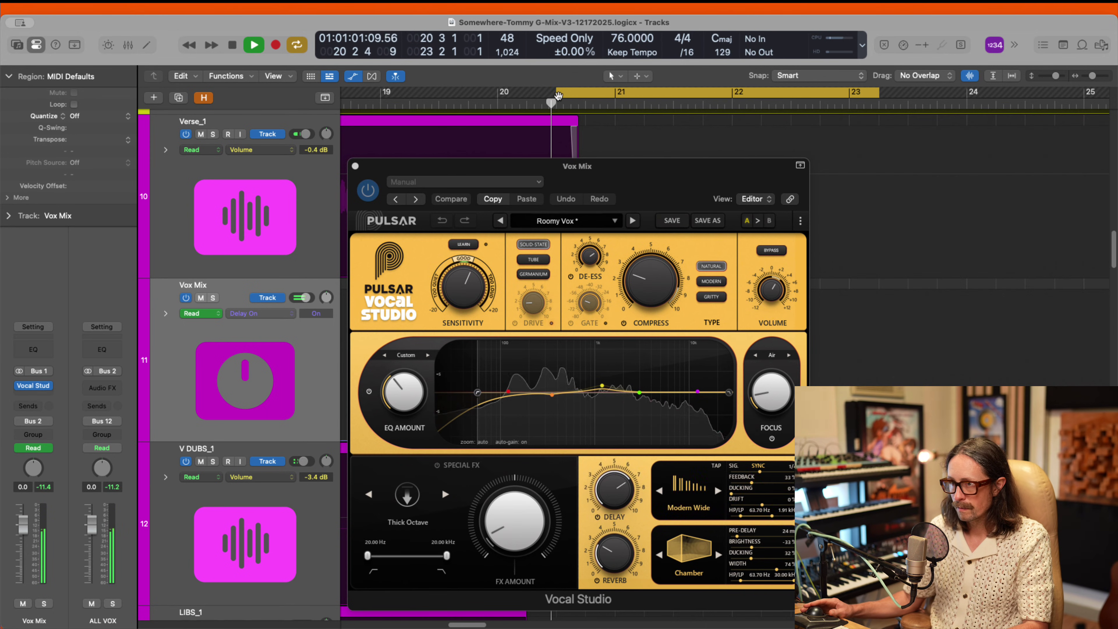
drag(556, 98, 530, 102)
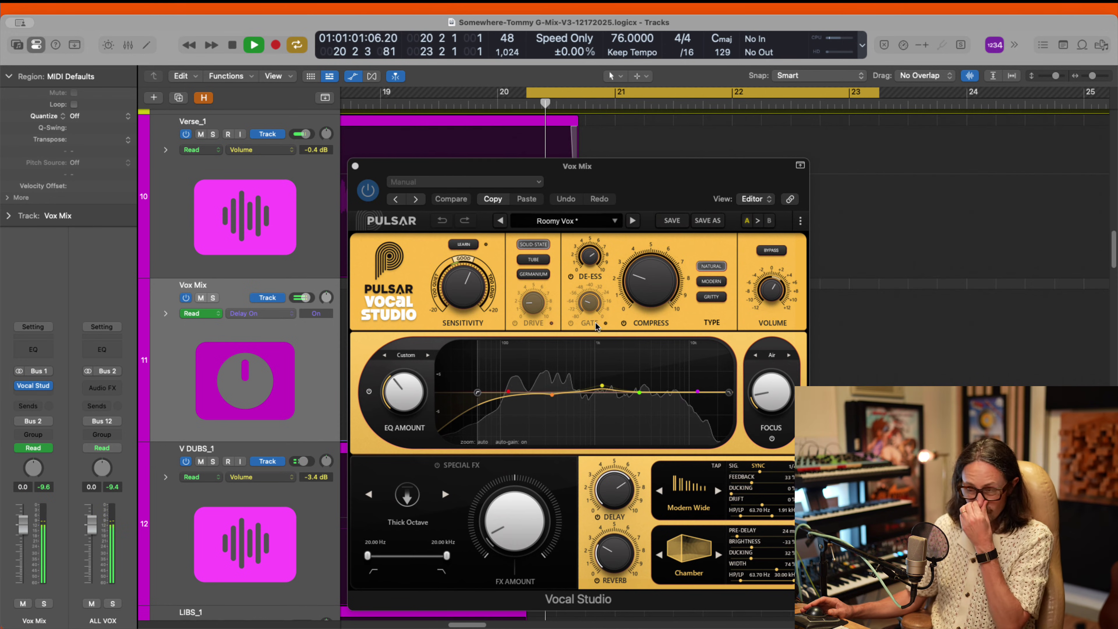
Step: Lower Vocal Studio's Delay amount to about 53% and raise the delay Feedback to 39% while listening to the loop
click(610, 498)
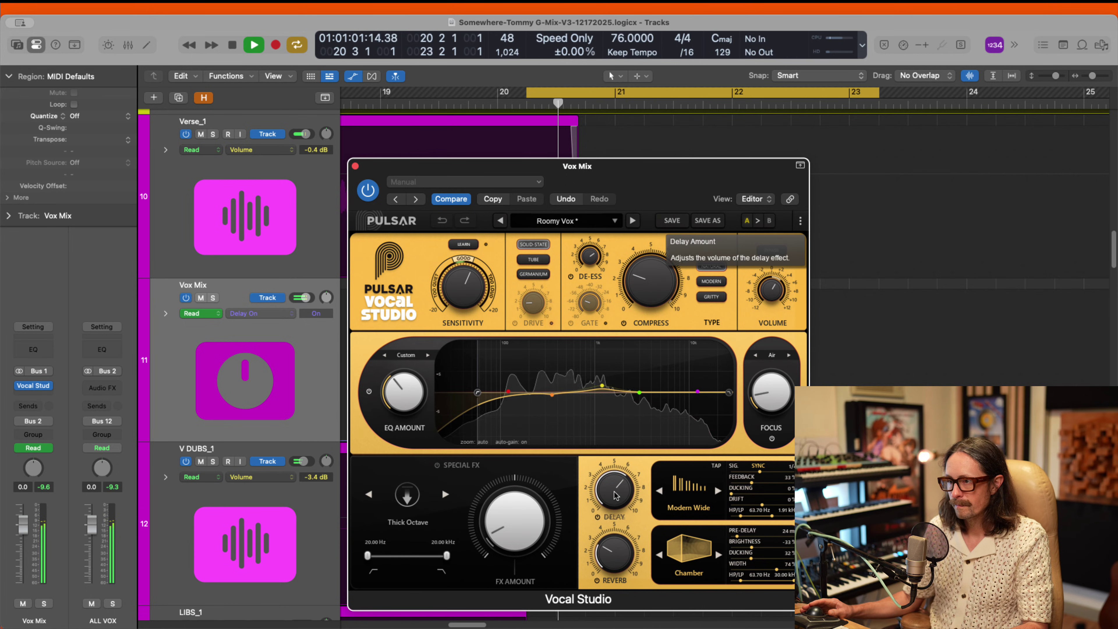
scroll(615, 496, down, 5)
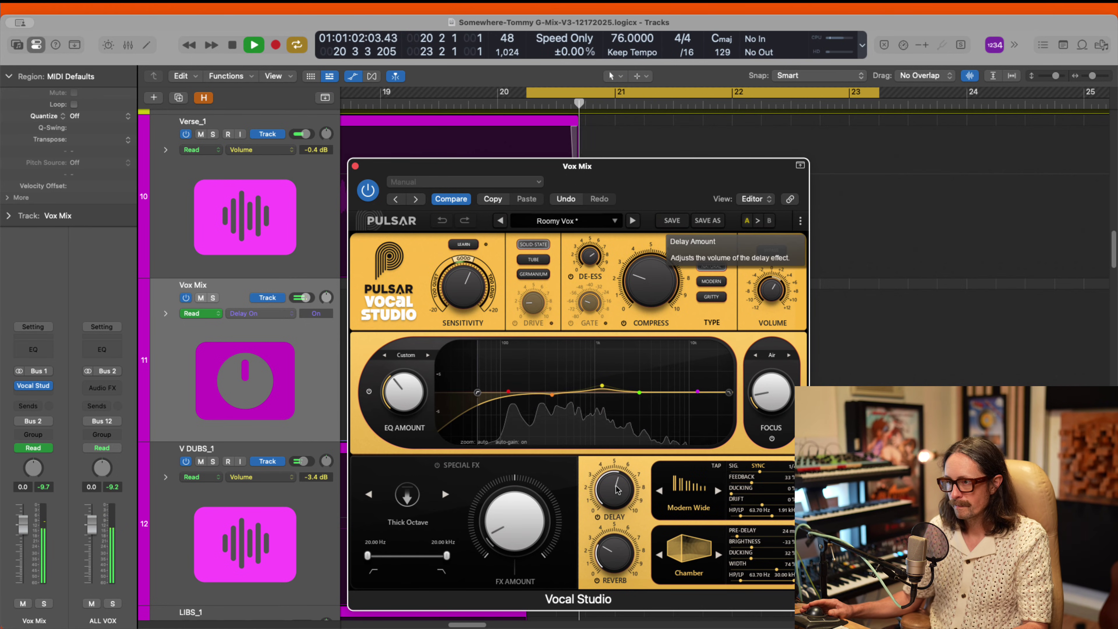
scroll(617, 489, down, 2)
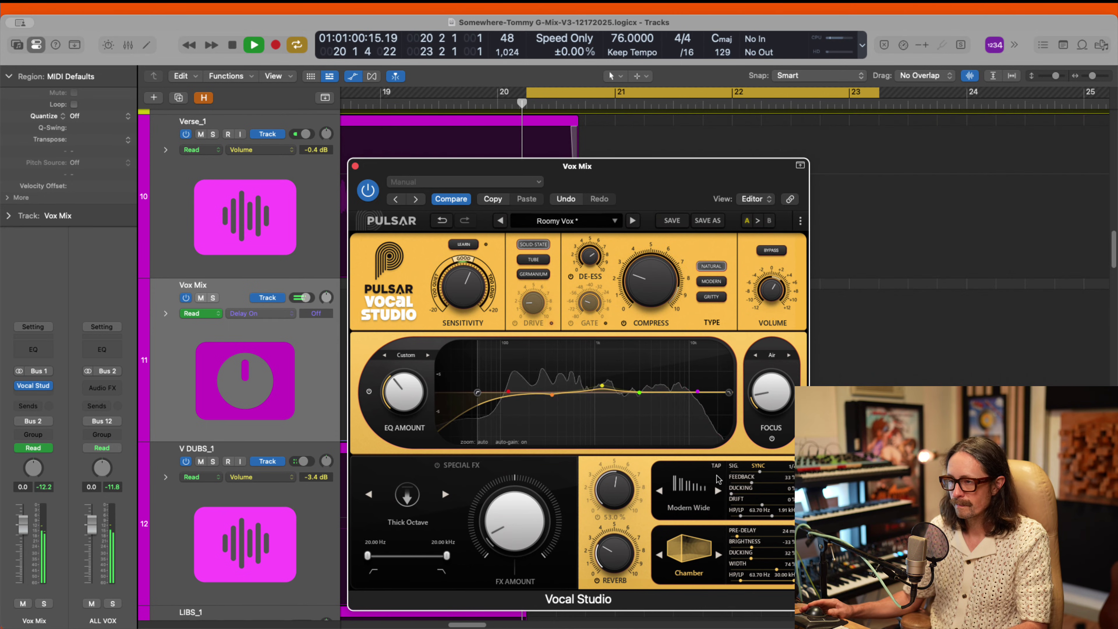
scroll(755, 484, up, 3)
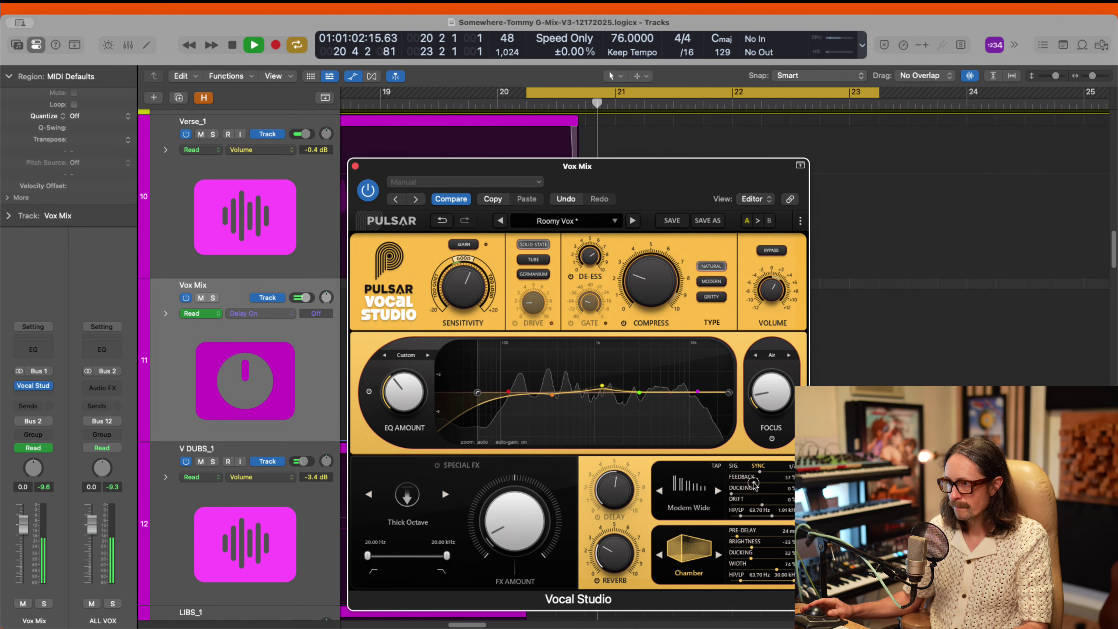
scroll(756, 486, up, 1)
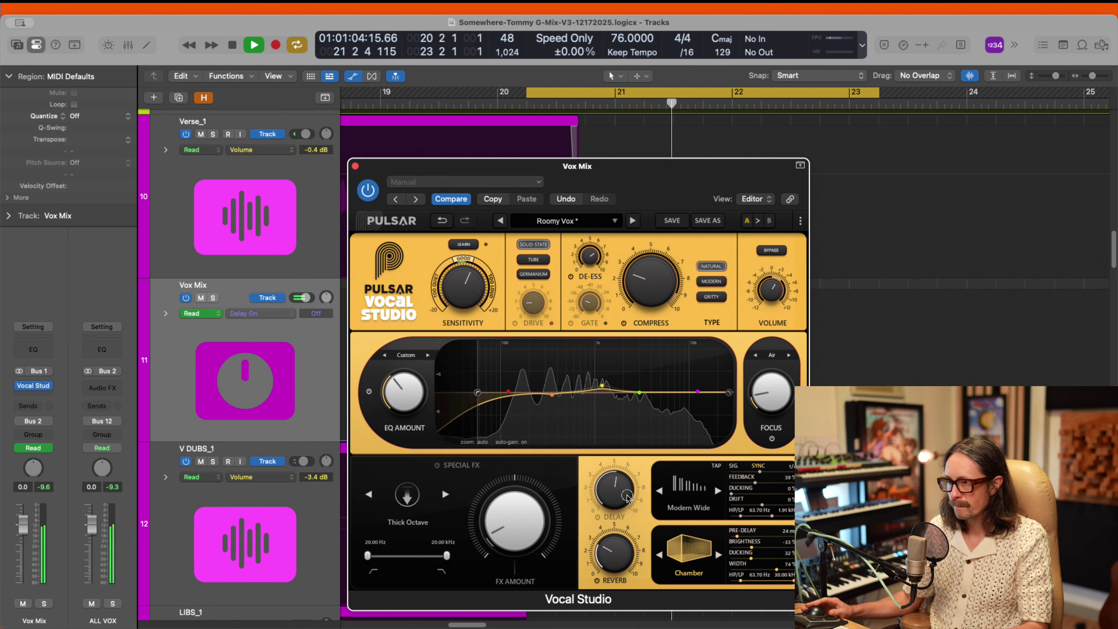
scroll(628, 500, down, 1)
key(space)
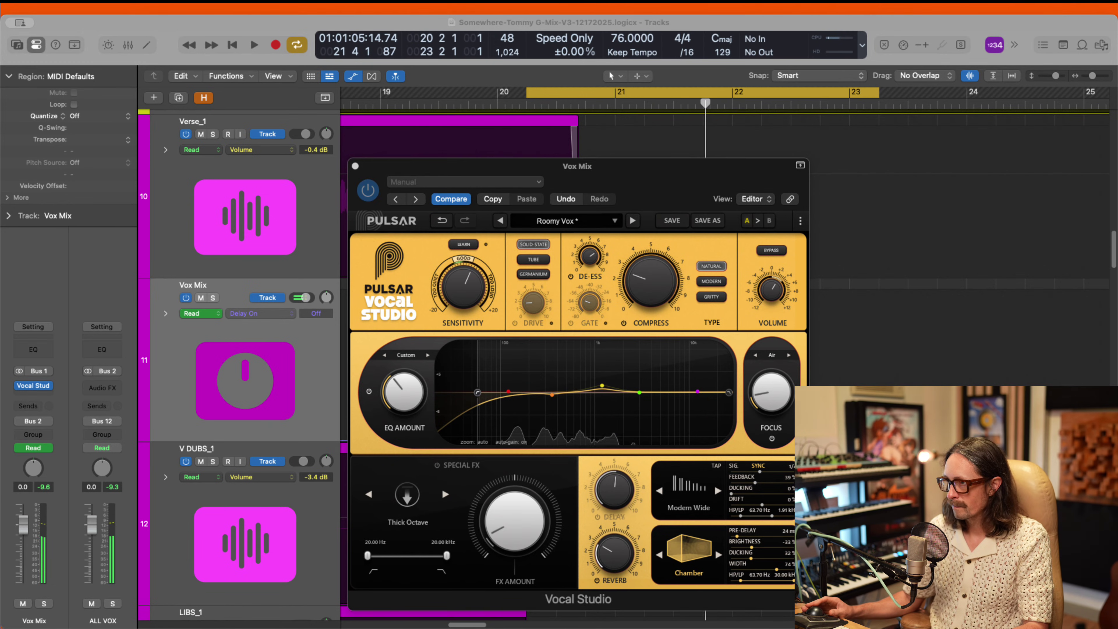
Step: Move the Vocal Studio window so its delay and reverb settings are fully in view and play the loop again
click(896, 187)
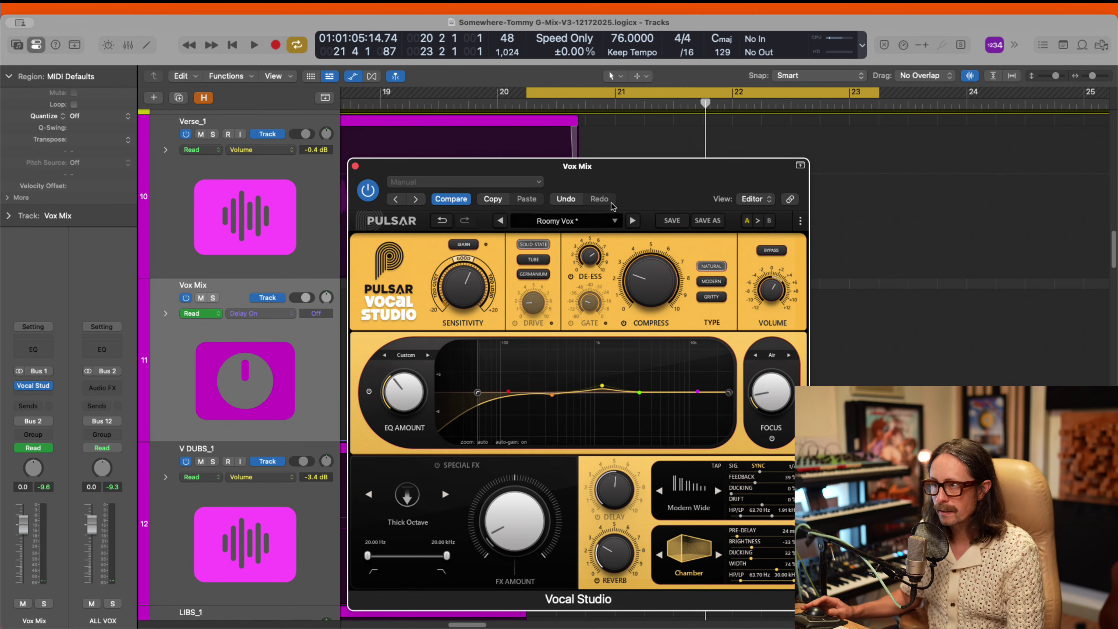
drag(627, 183, 442, 151)
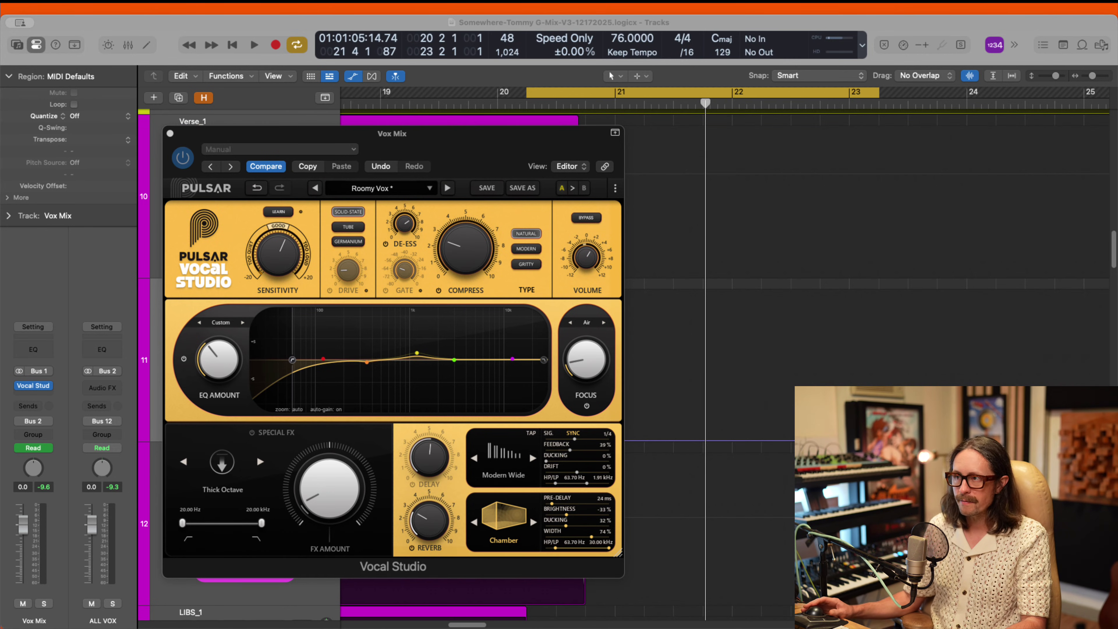
click(587, 487)
key(space)
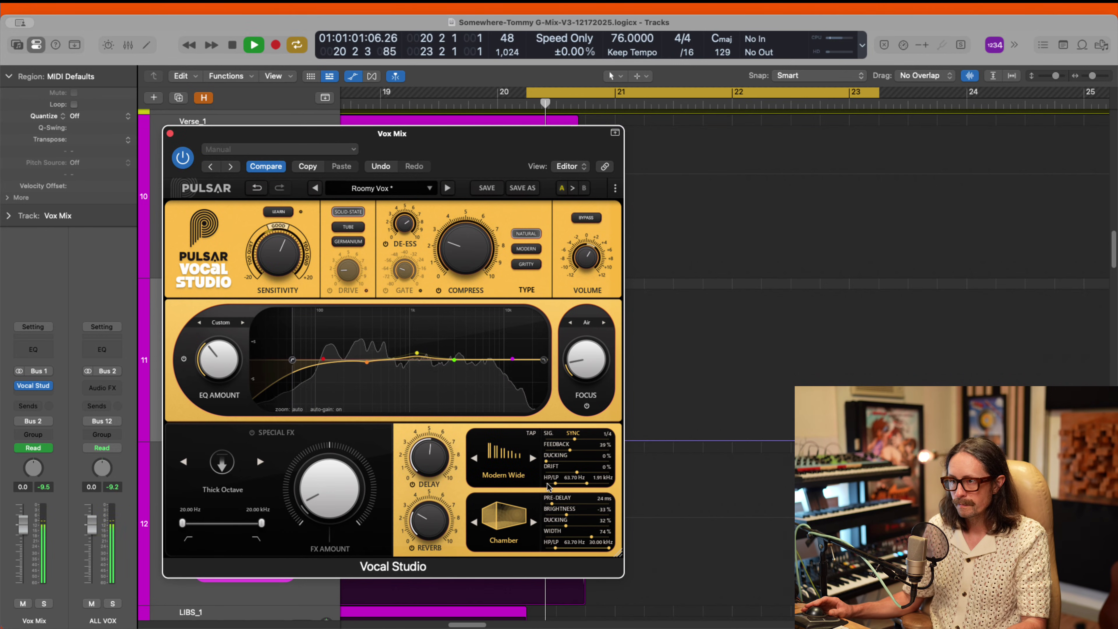
Step: Lower the low-pass filter of Vocal Studio's delay to 1.15 kHz while listening to the loop
drag(587, 484, 580, 485)
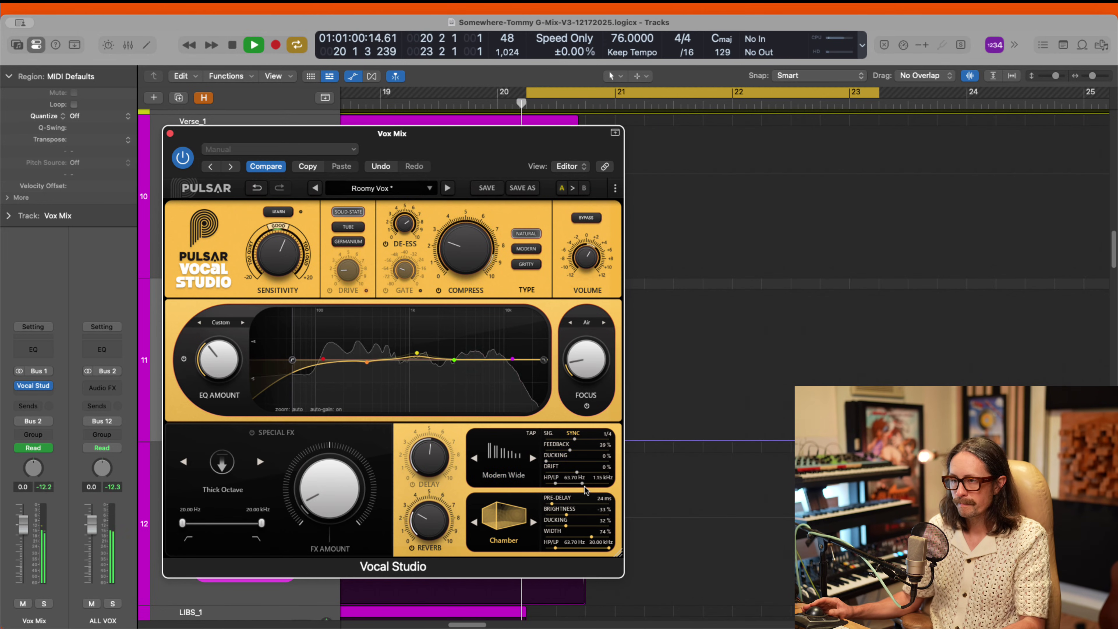
drag(583, 485, 586, 485)
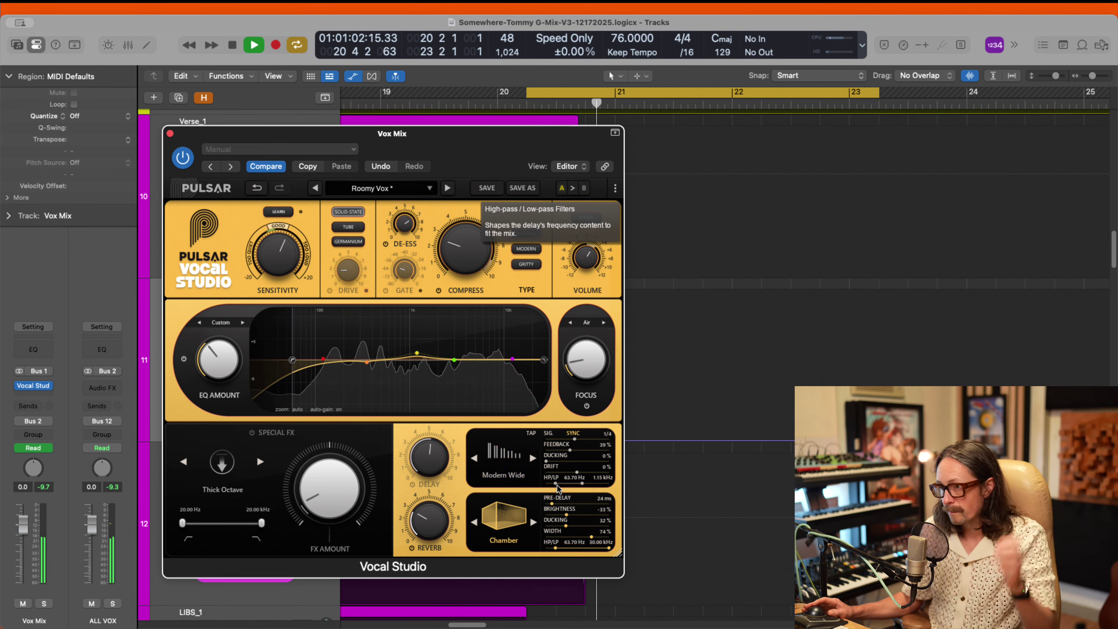
drag(582, 484, 582, 485)
key(space)
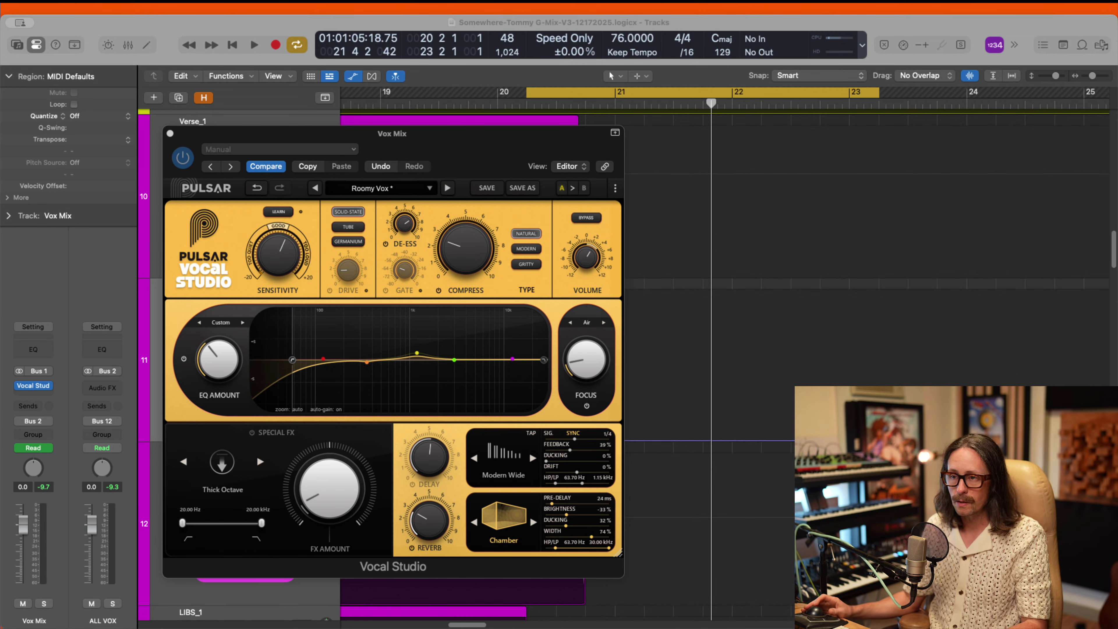
Step: Try raising Vocal Studio's Reverb amount to 54% while the loop plays
click(424, 456)
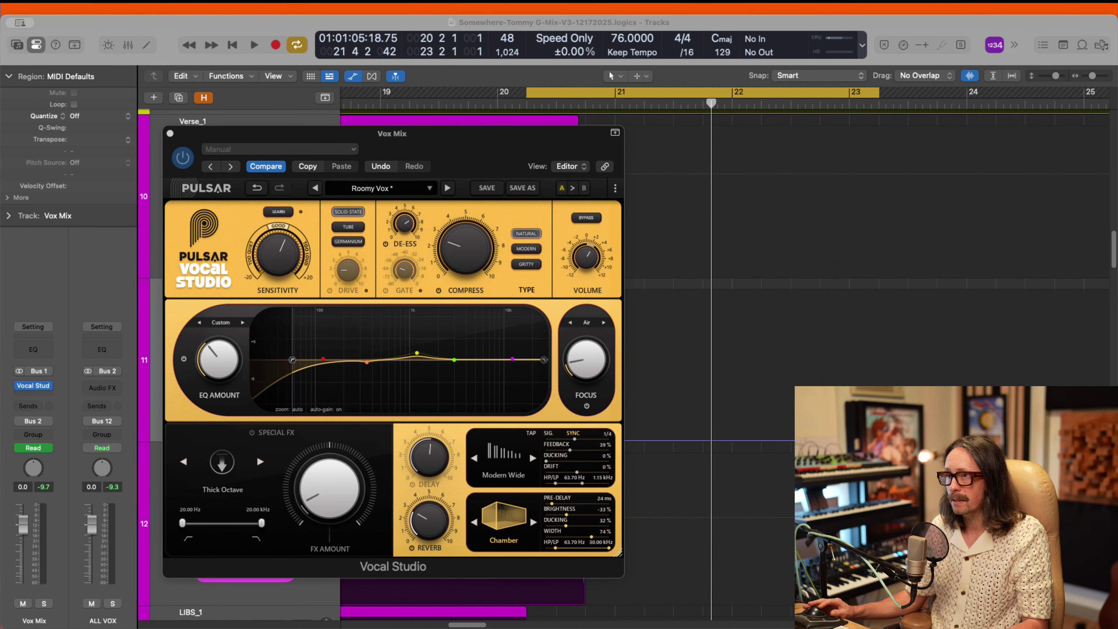
click(440, 527)
key(space)
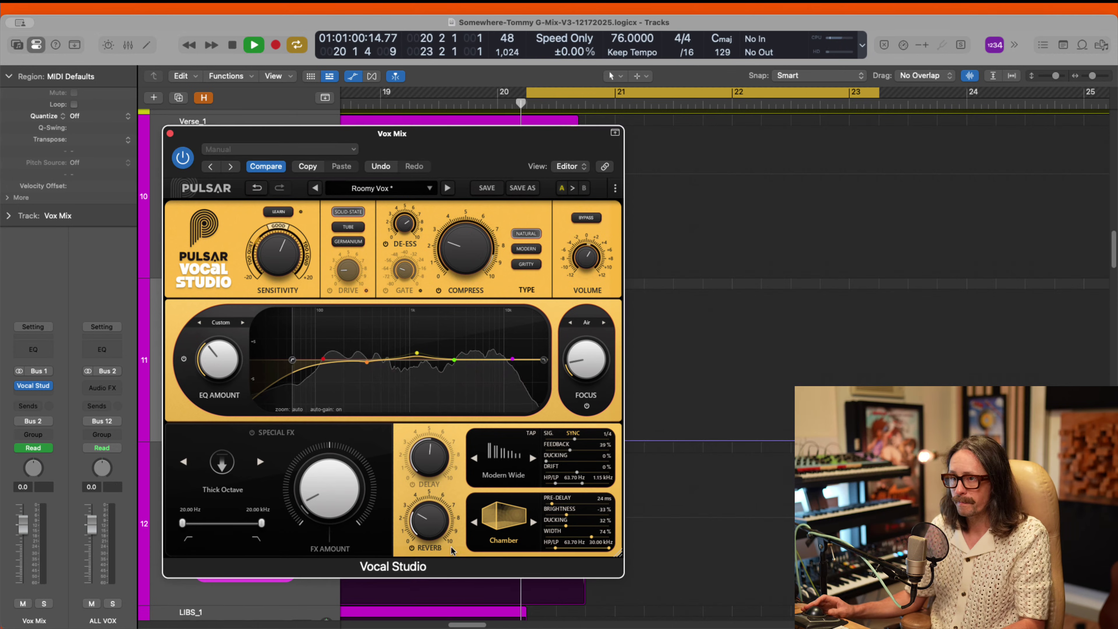
mouse_move(440, 526)
mouse_down()
mouse_move(437, 481)
mouse_move(426, 536)
mouse_up()
key(space)
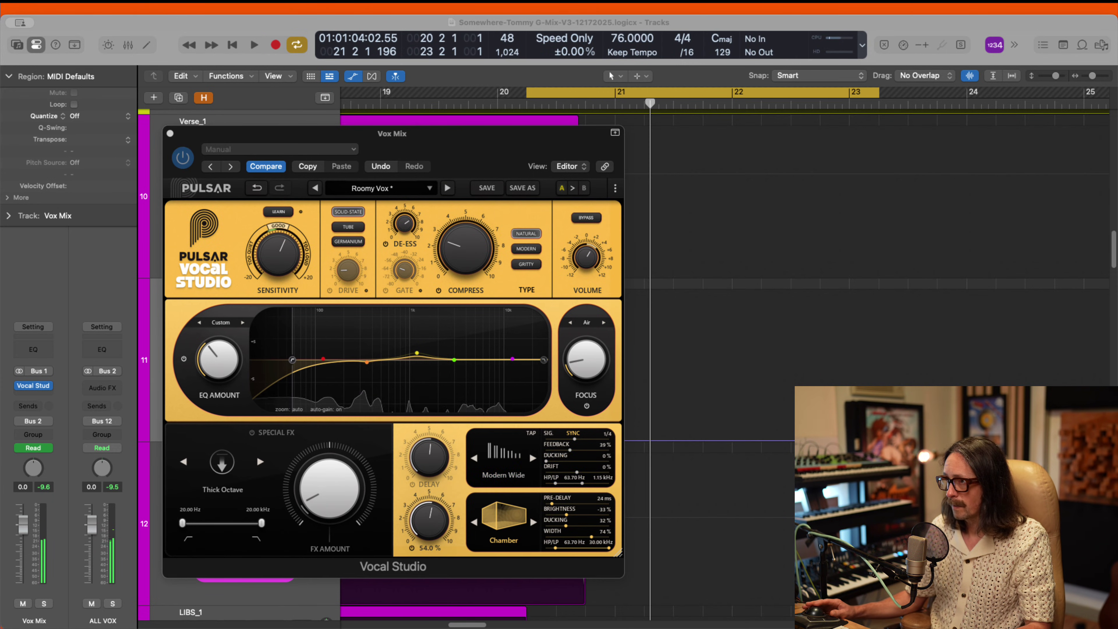
Step: Set Vocal Studio's Reverb amount to 40.5%
click(347, 115)
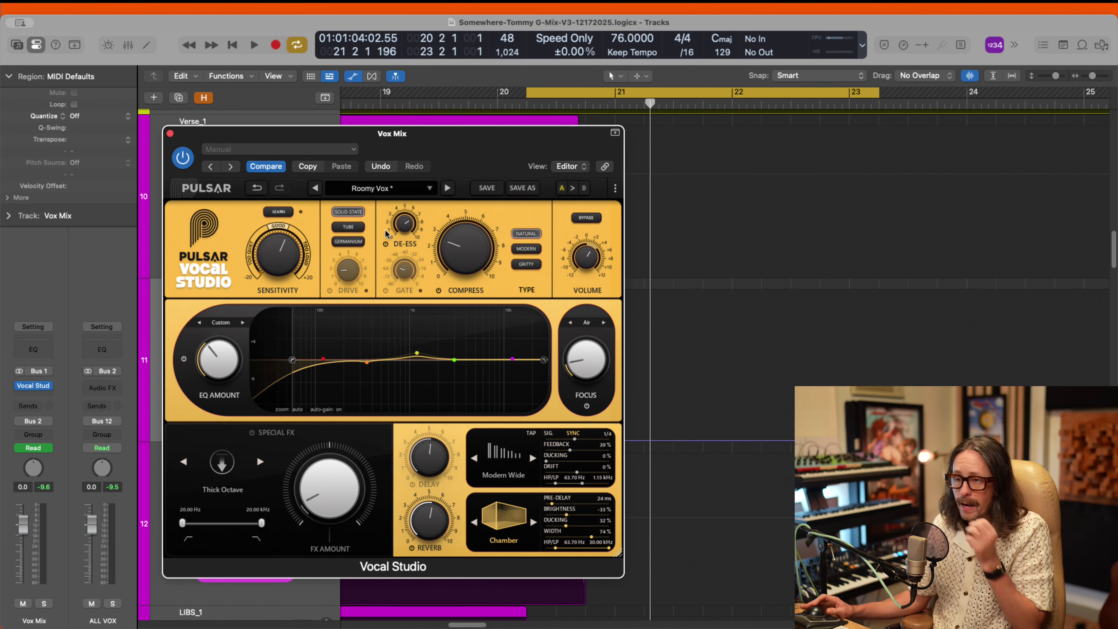
drag(420, 527, 426, 517)
drag(430, 513, 430, 533)
right_click(430, 534)
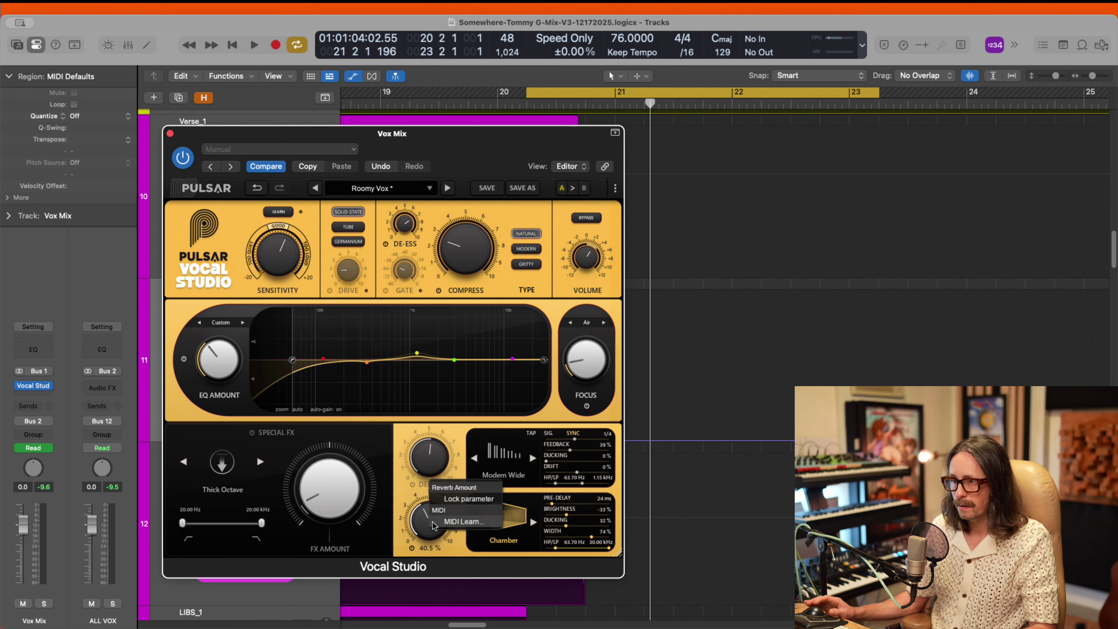
click(466, 522)
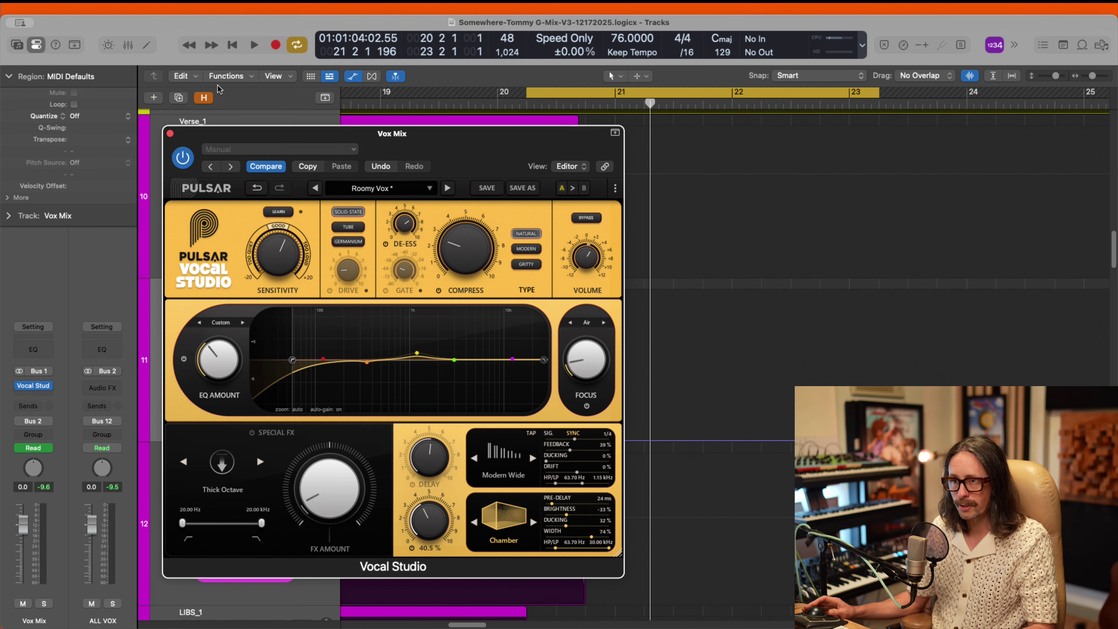
Step: Move the Vocal Studio window off the track headers and set the Vox Mix automation mode to Latch
drag(252, 134, 411, 121)
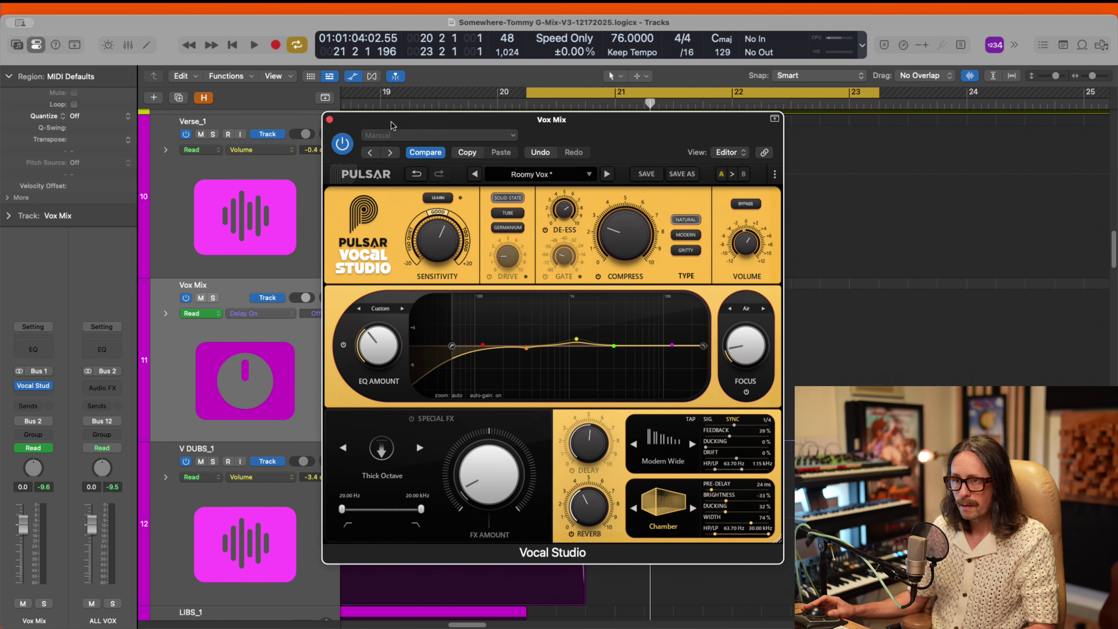
click(212, 312)
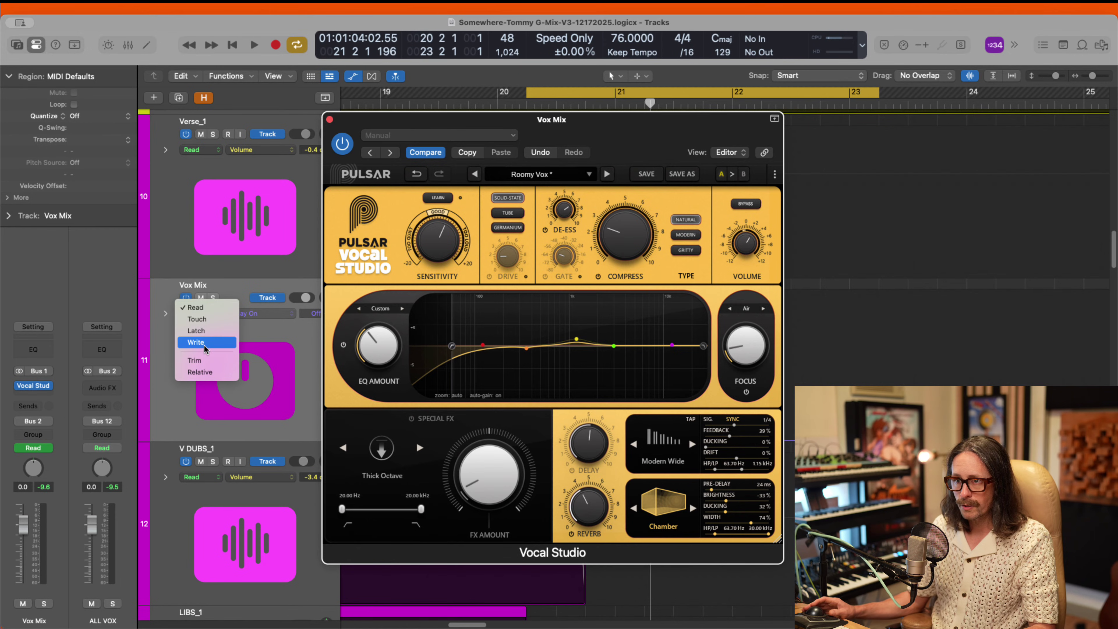
click(206, 335)
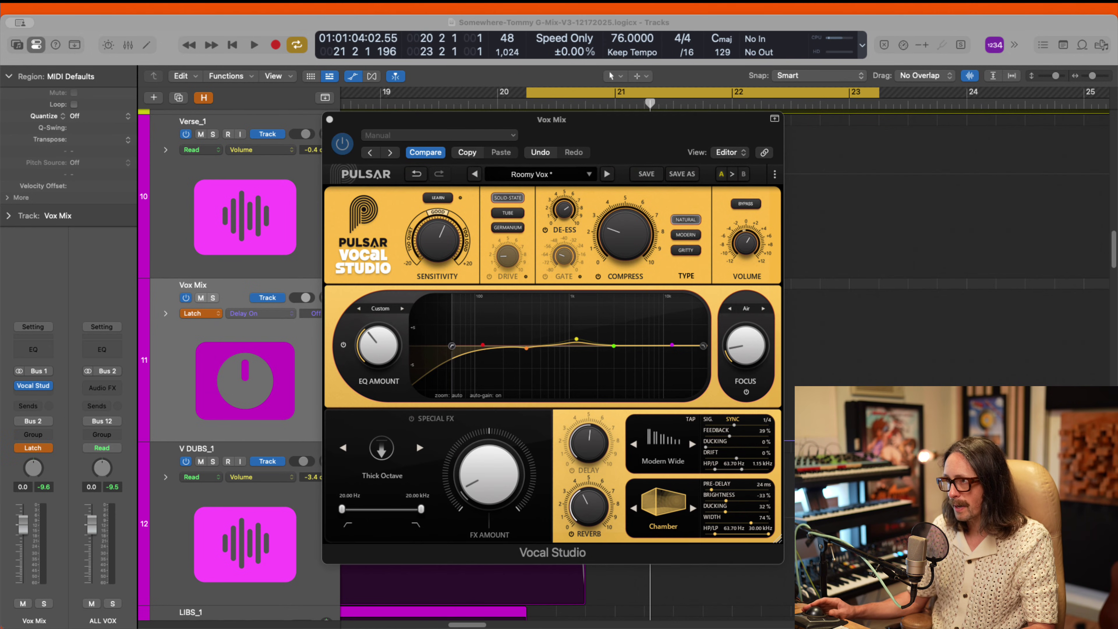
Step: Record automation of Vocal Studio's Reverb amount rising to 82% as the vocal phrase ends in the loop
click(591, 507)
key(space)
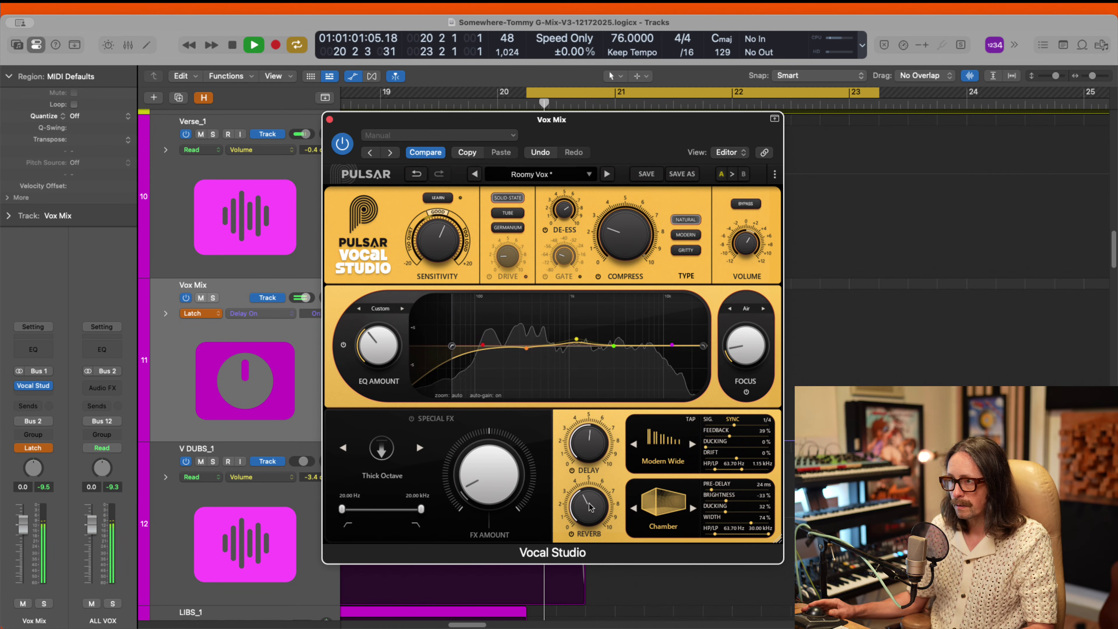
drag(591, 507, 593, 458)
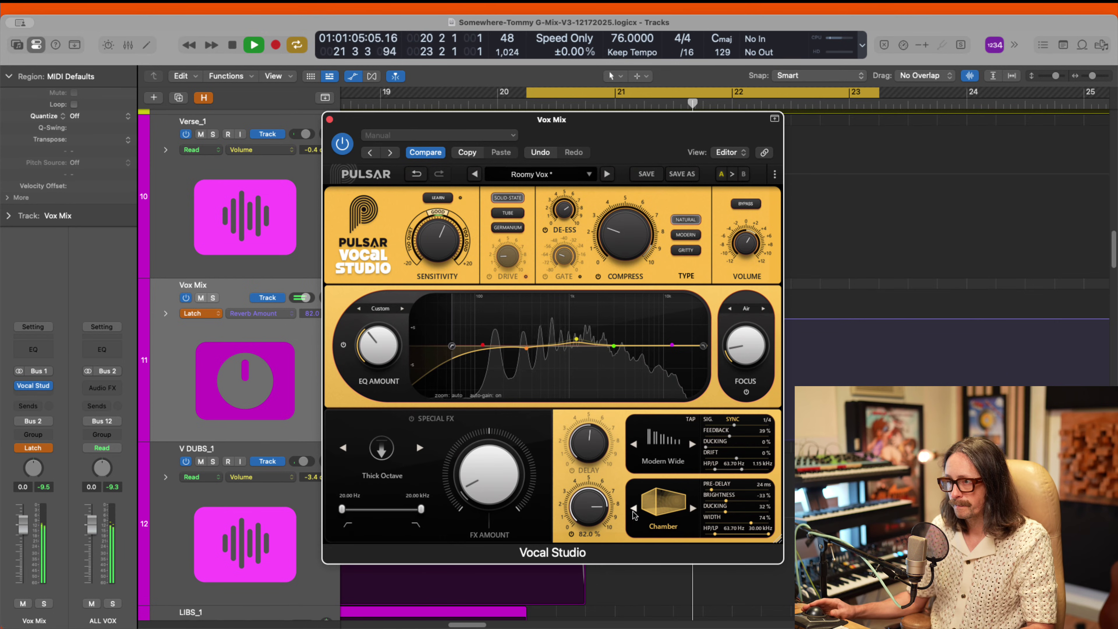
key(space)
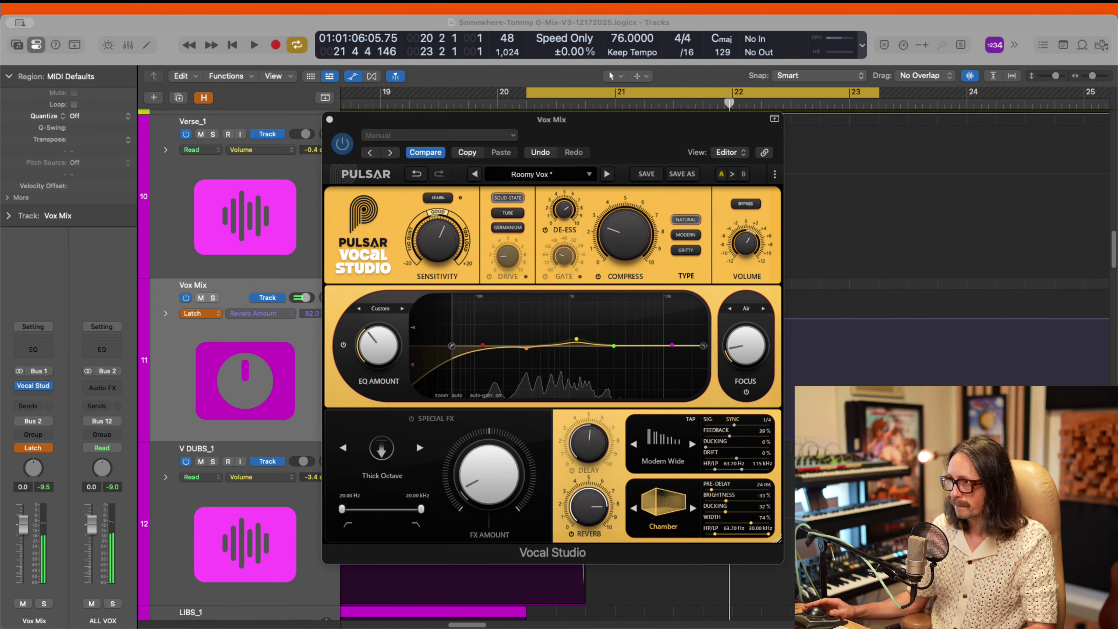
click(575, 121)
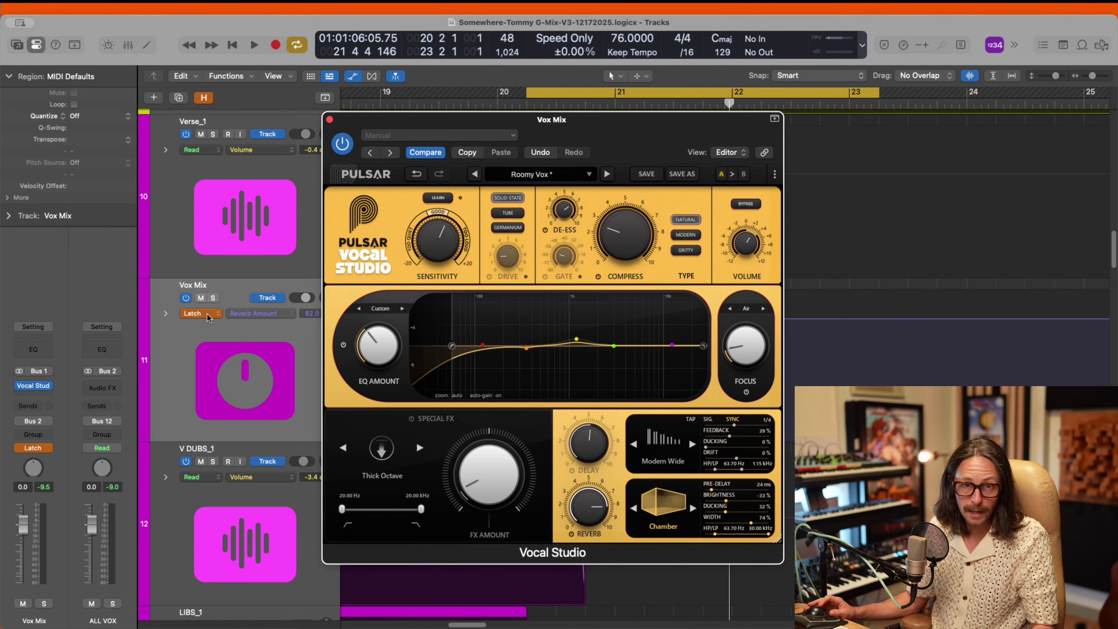
Step: Return the Vox Mix automation mode to Read and close Vocal Studio to view the recorded reverb curve
click(216, 318)
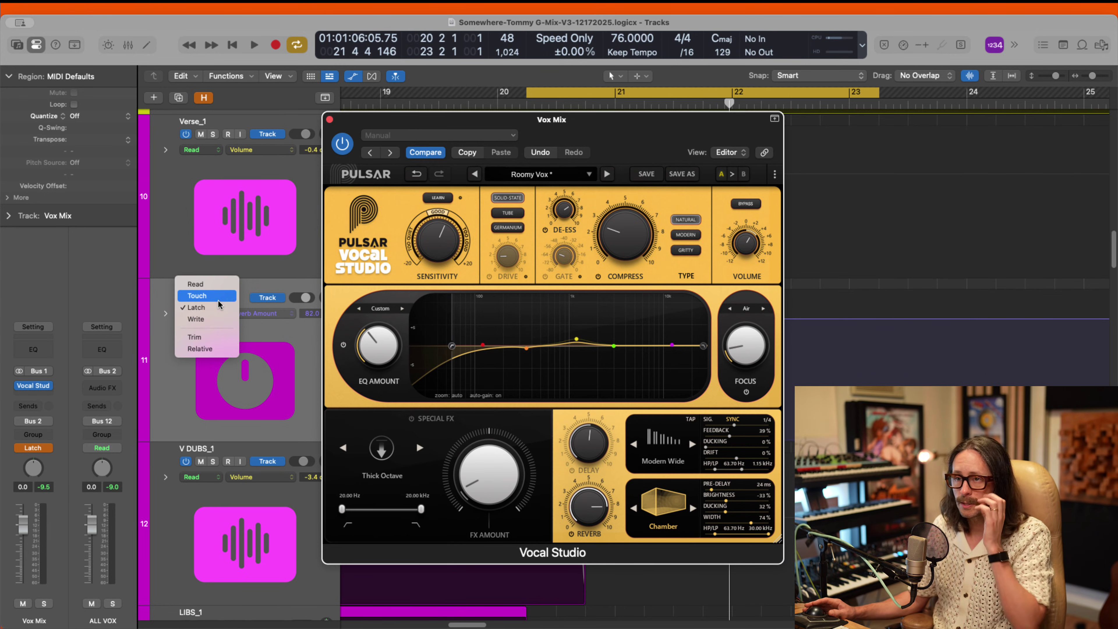
click(196, 284)
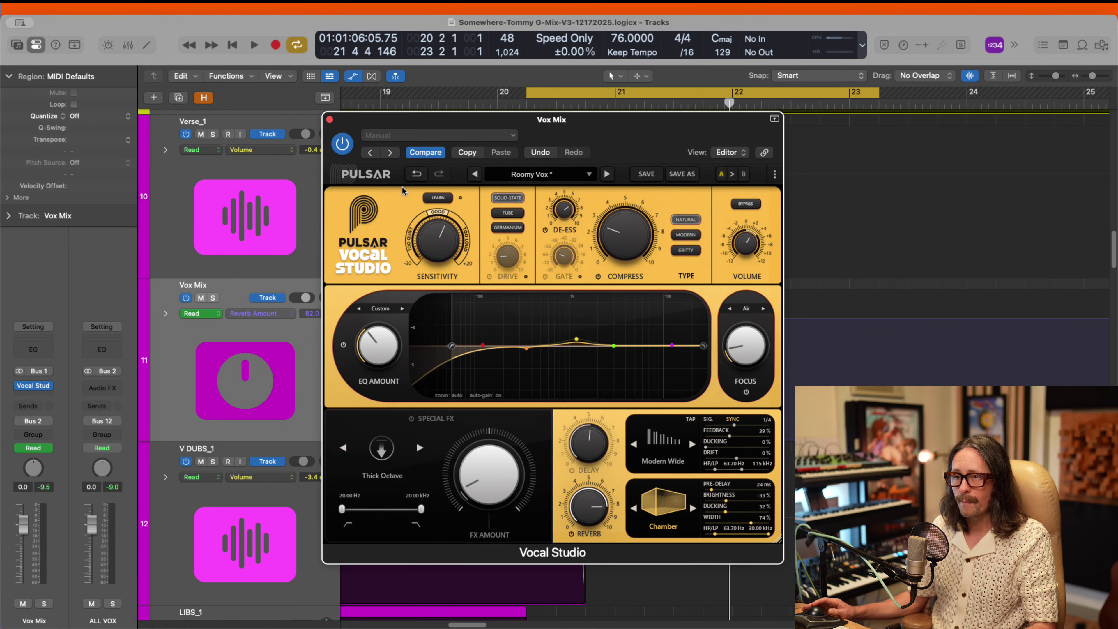
click(331, 121)
drag(518, 279, 1001, 594)
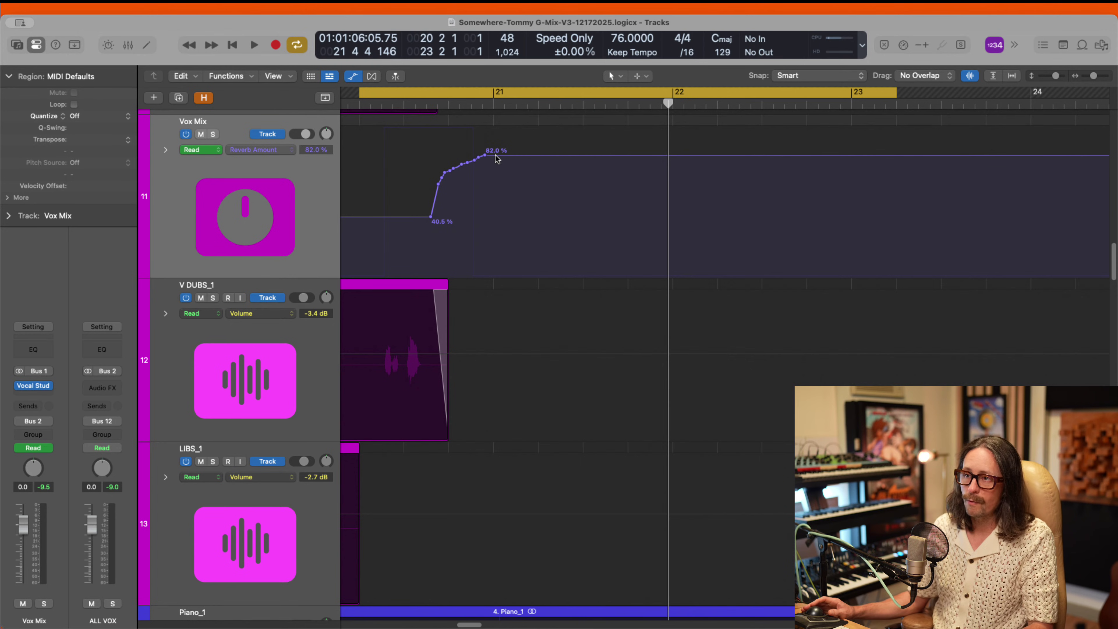
Step: Check the tracks around bar 21 and place the playhead just before the Hook Call layers begin, in bar 20 beat 4
scroll(504, 337, up, 5)
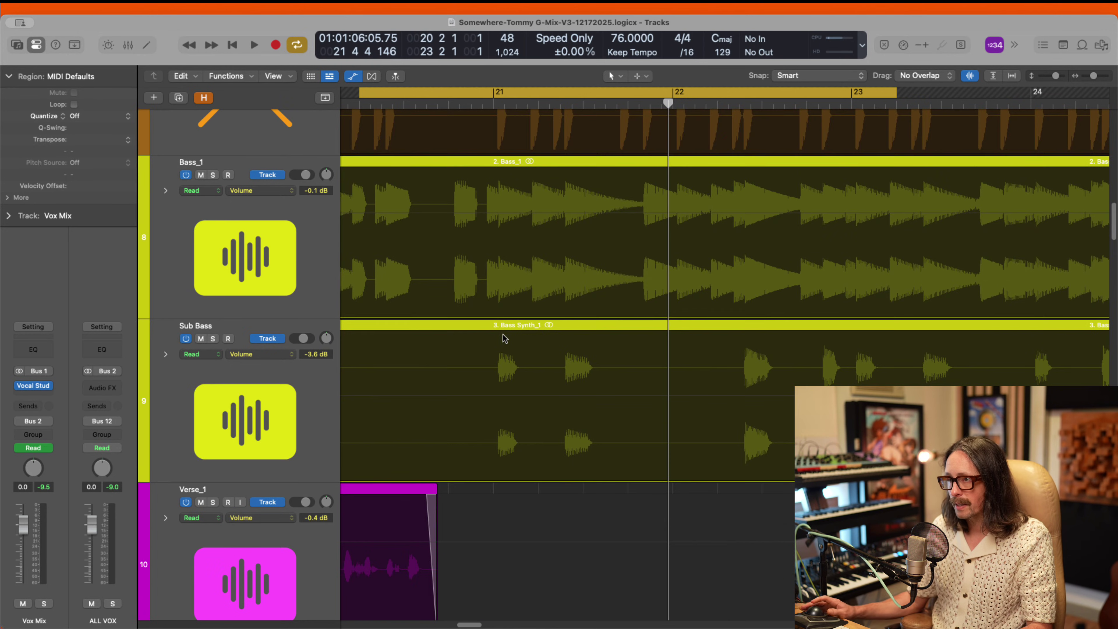
scroll(505, 338, up, 3)
scroll(505, 339, down, 12)
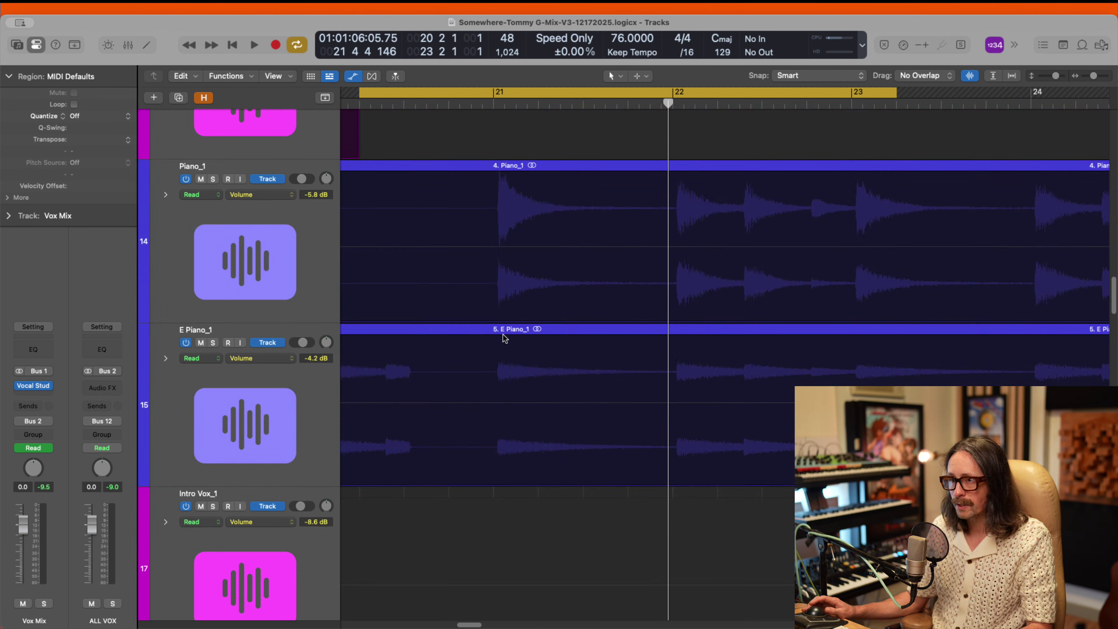
scroll(505, 338, down, 15)
scroll(502, 335, up, 4)
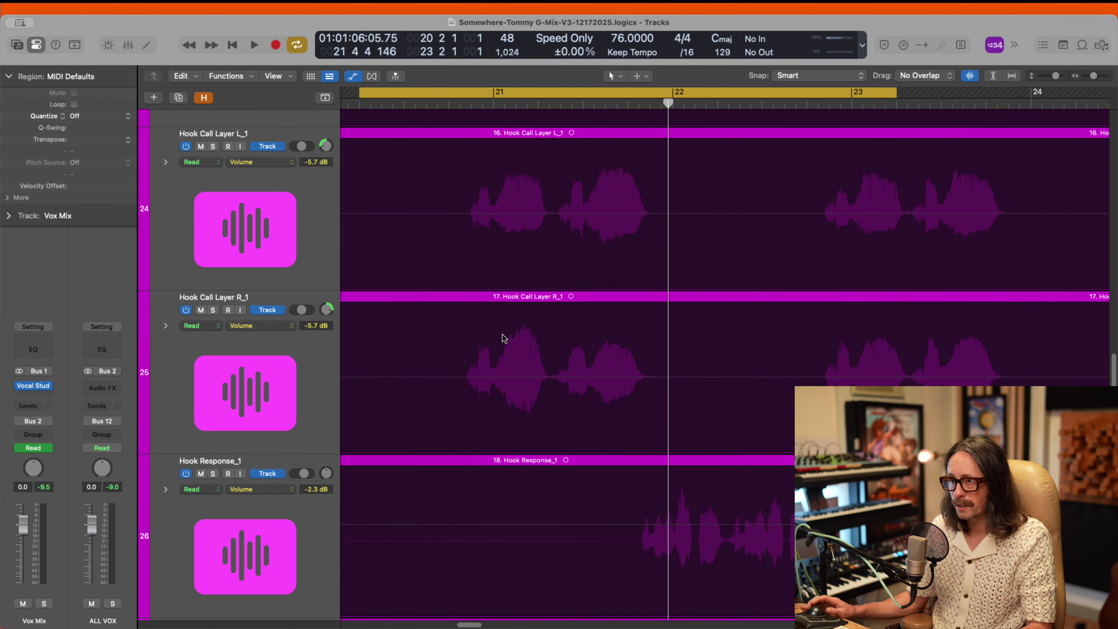
drag(449, 106, 467, 106)
Step: Drop Vox Mix's Reverb Amount automation to 39.1% at the playhead and delete the higher points after it
scroll(509, 290, up, 15)
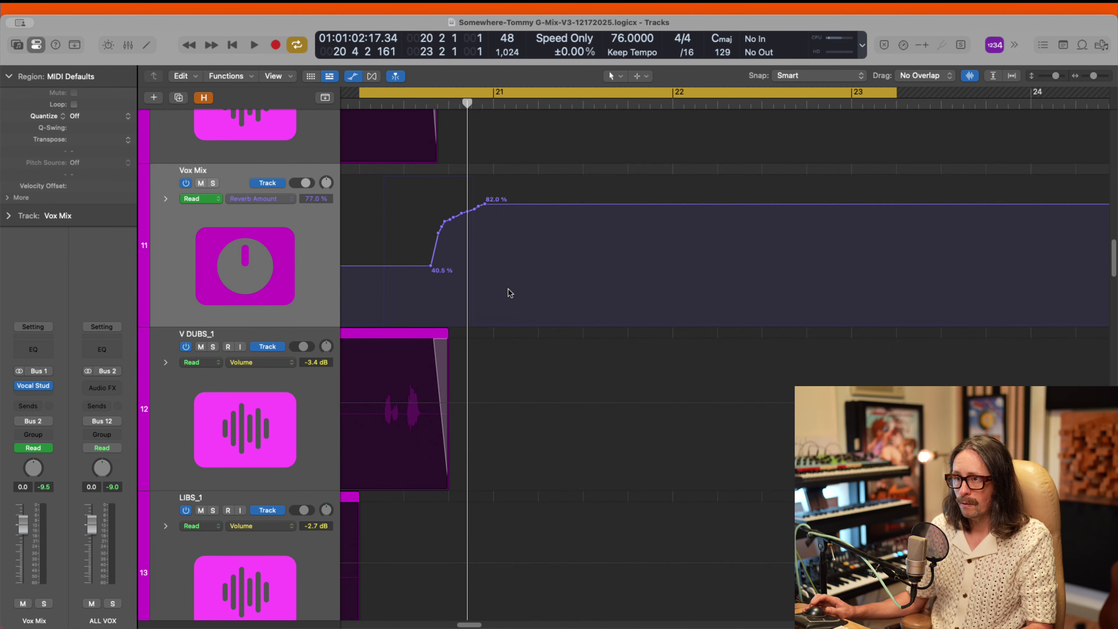
scroll(440, 234, up, 2)
scroll(405, 225, up, 3)
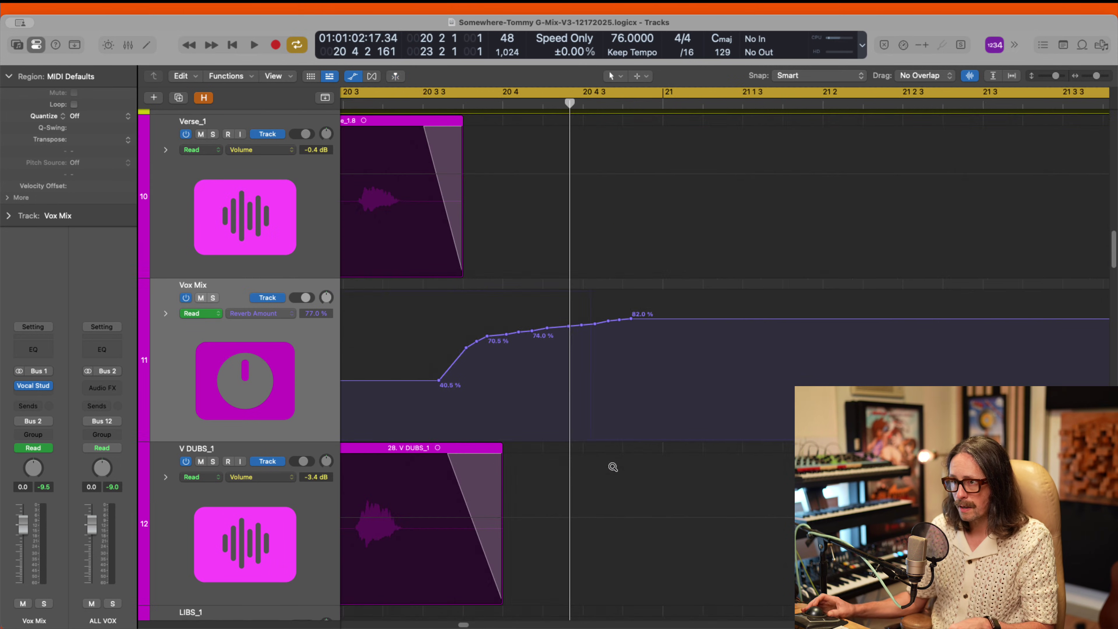
drag(569, 327, 568, 382)
click(569, 326)
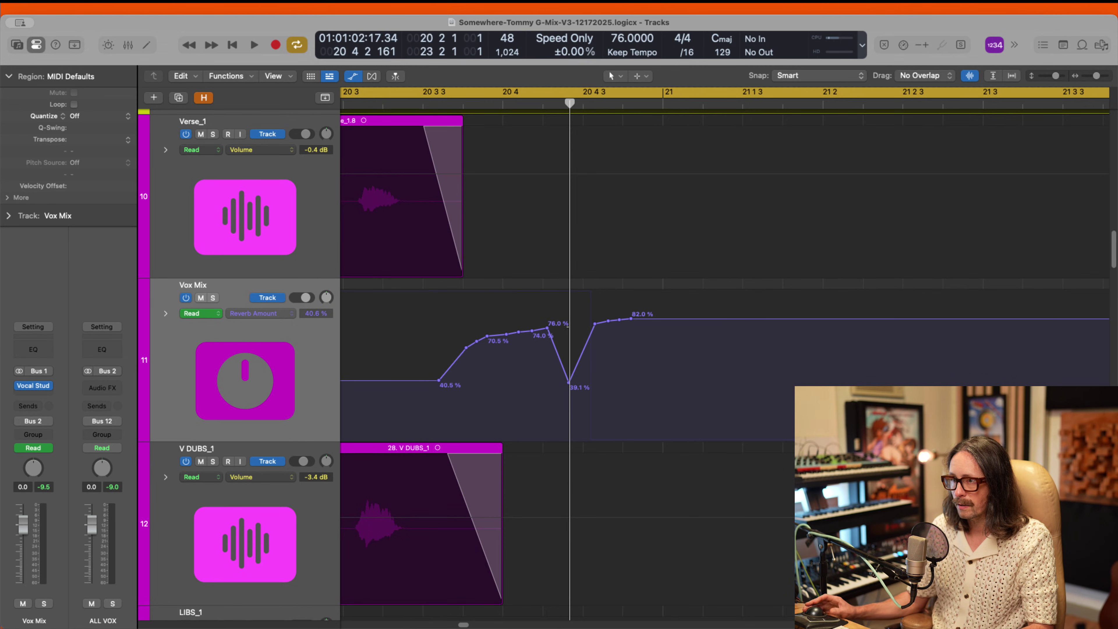
click(594, 325)
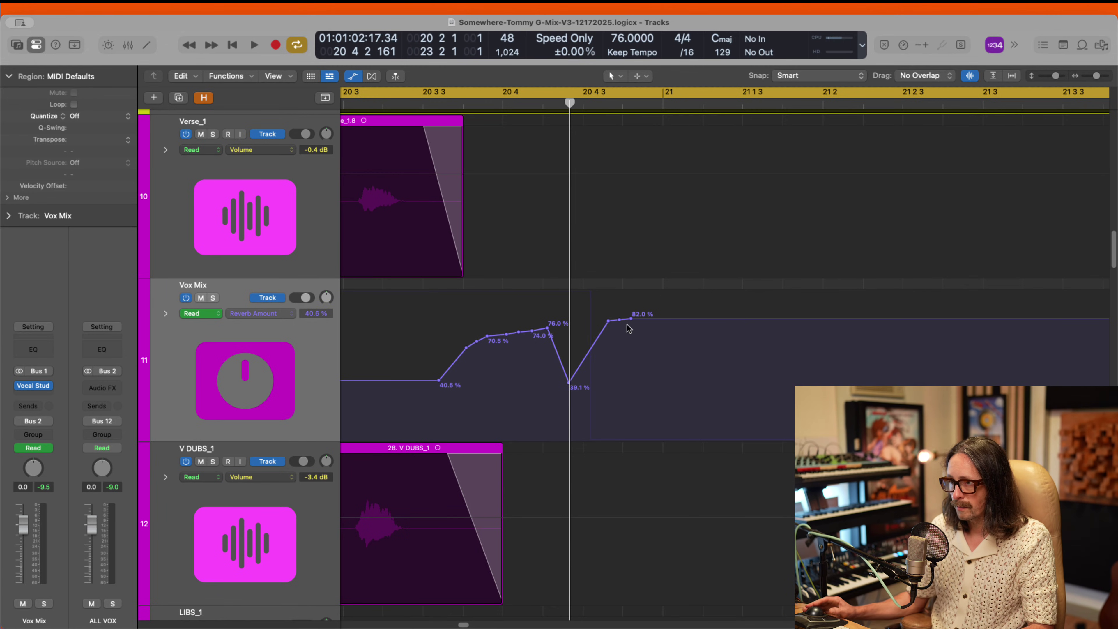
click(608, 320)
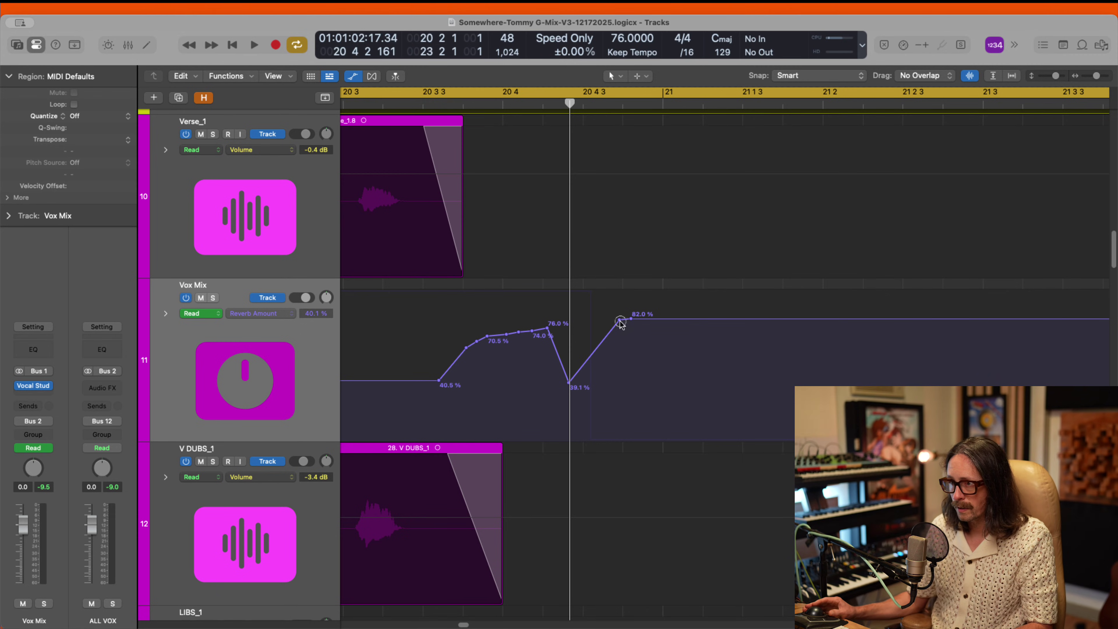
click(620, 321)
click(632, 320)
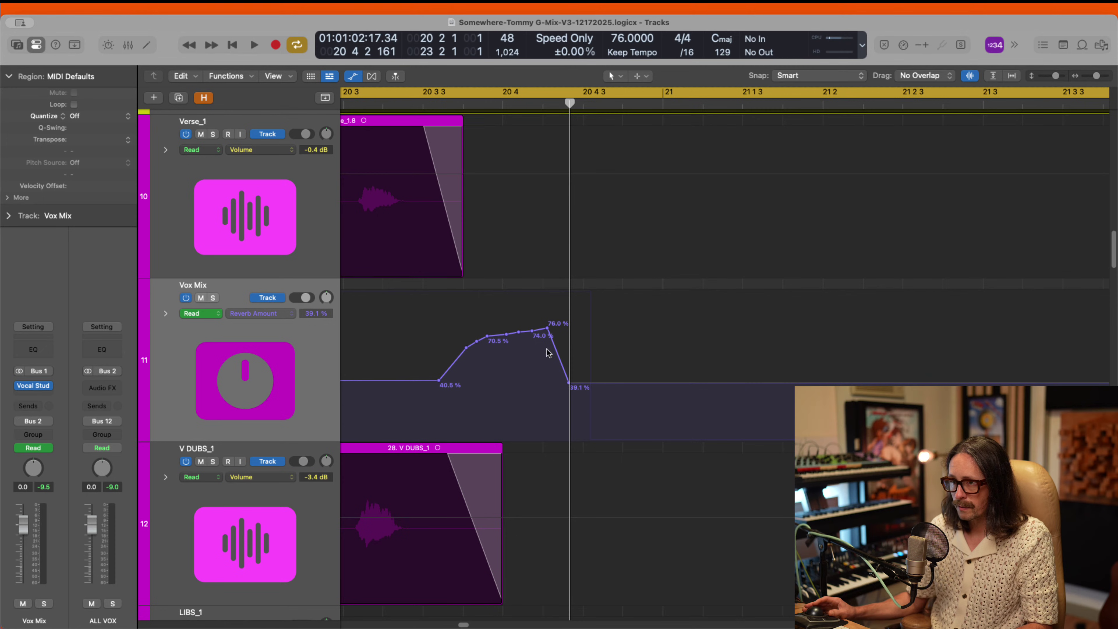
Step: Enable playhead catch and play the reverb automation from bar 20 beat 3 into the hook
click(405, 104)
click(395, 76)
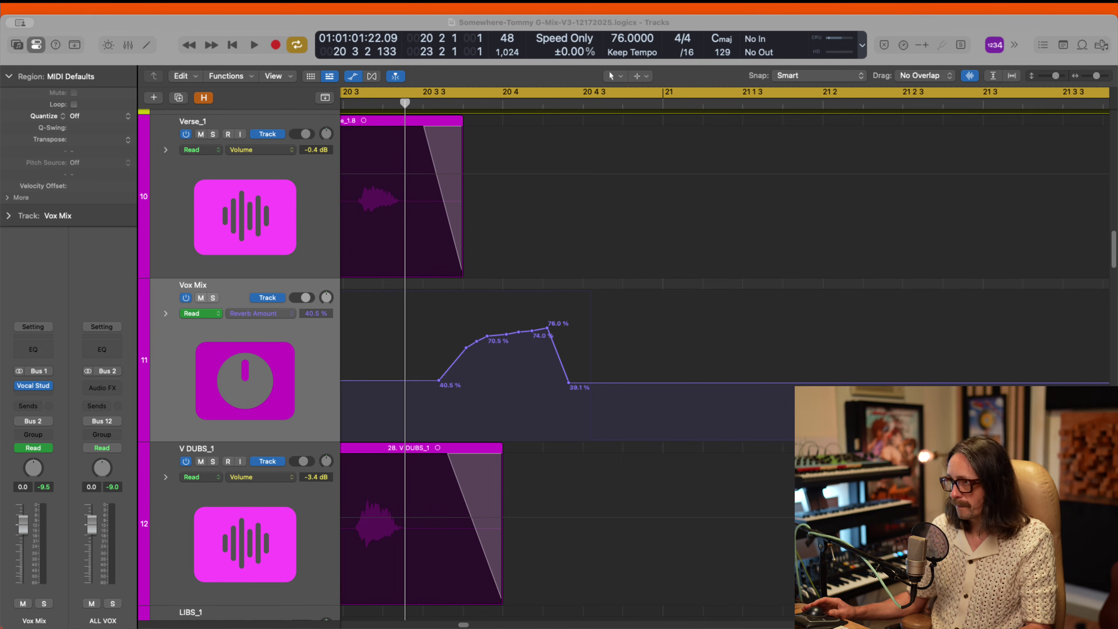
key(space)
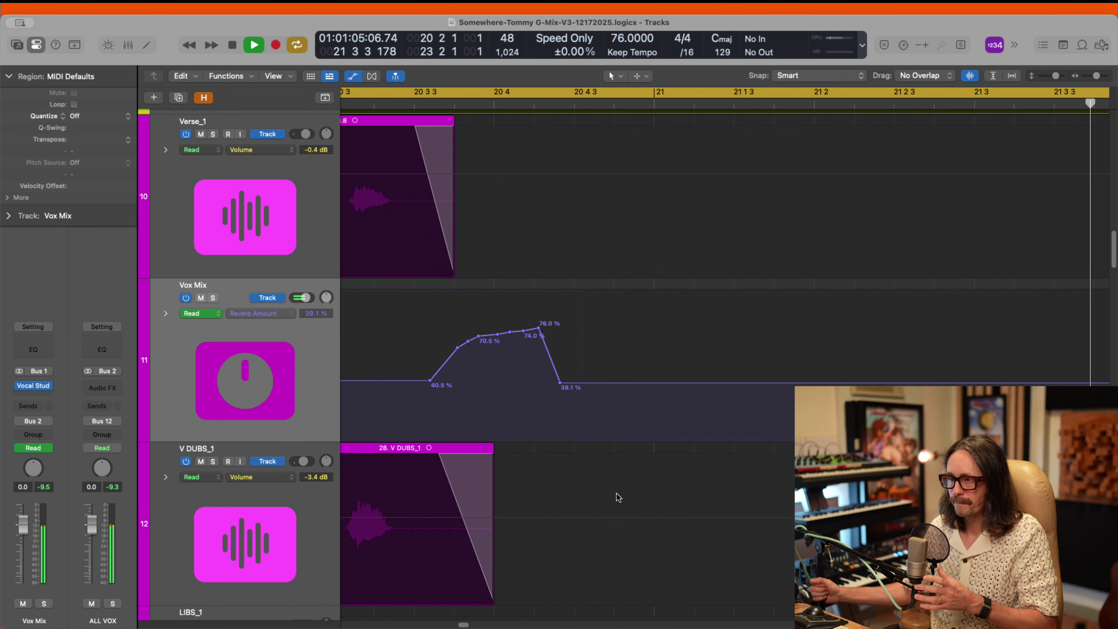
key(space)
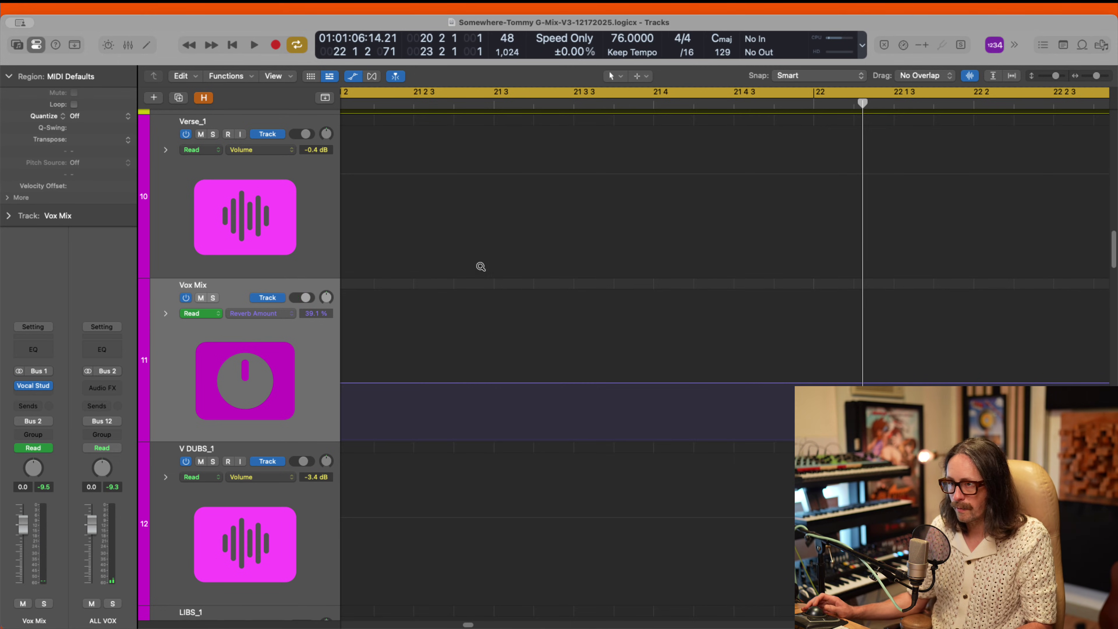
Step: Hide the track automation, switch to Samply in the browser and mark the 1:02 delay comment as completed
key(z)
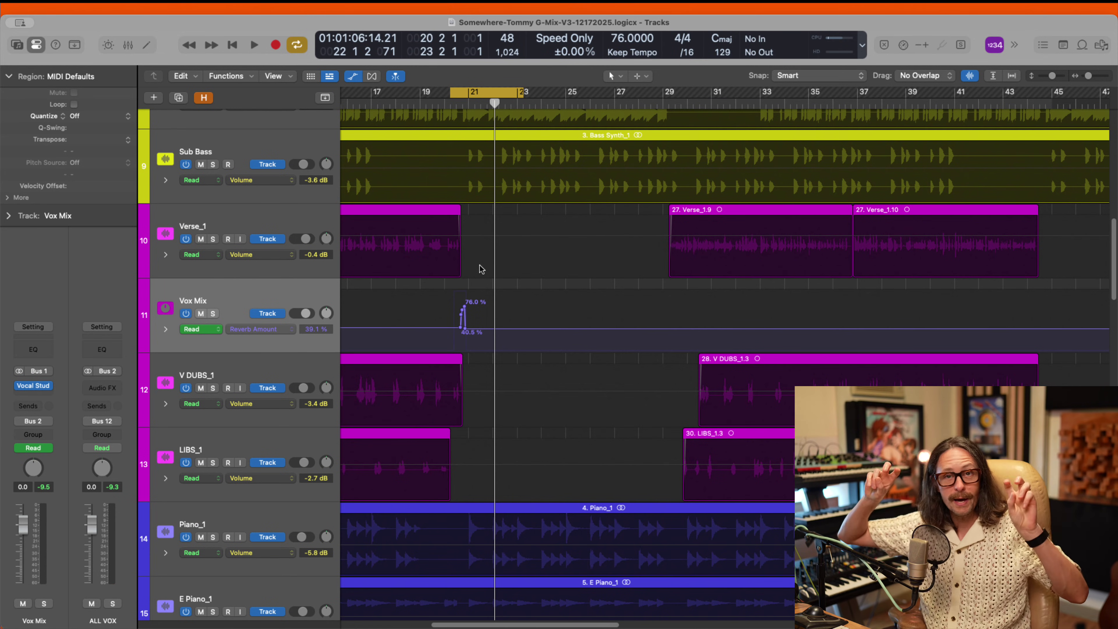
key(a)
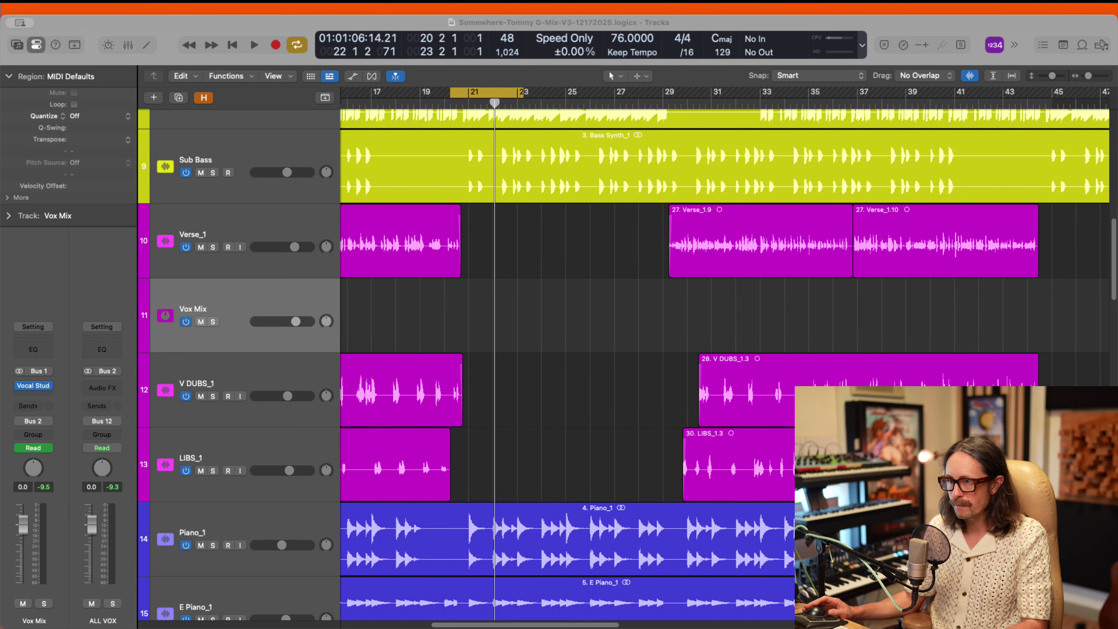
key(super+Tab)
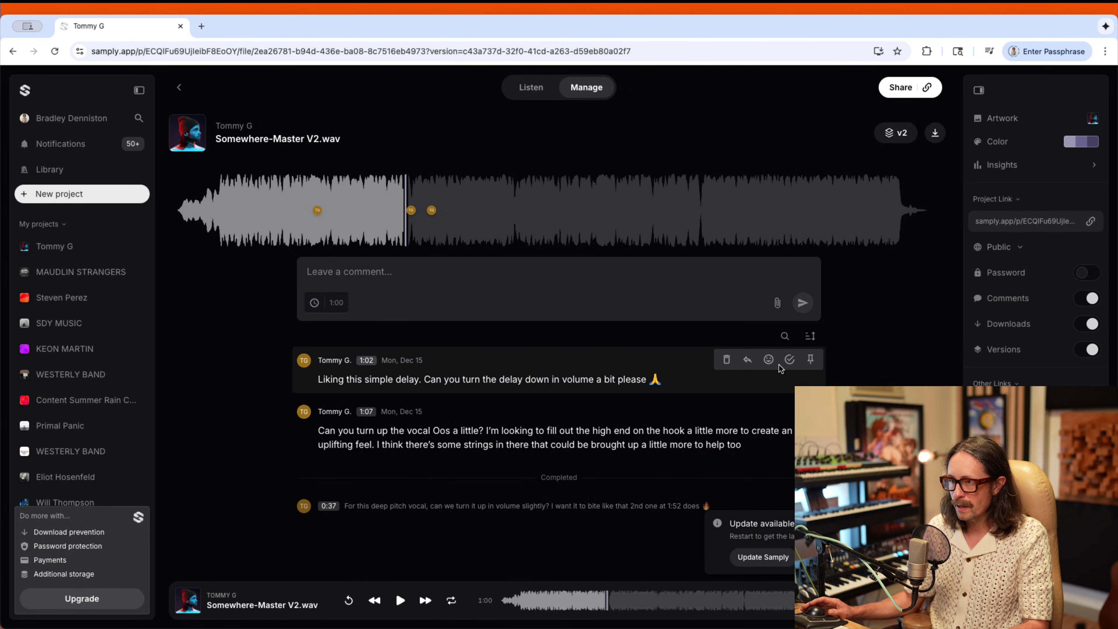
click(789, 359)
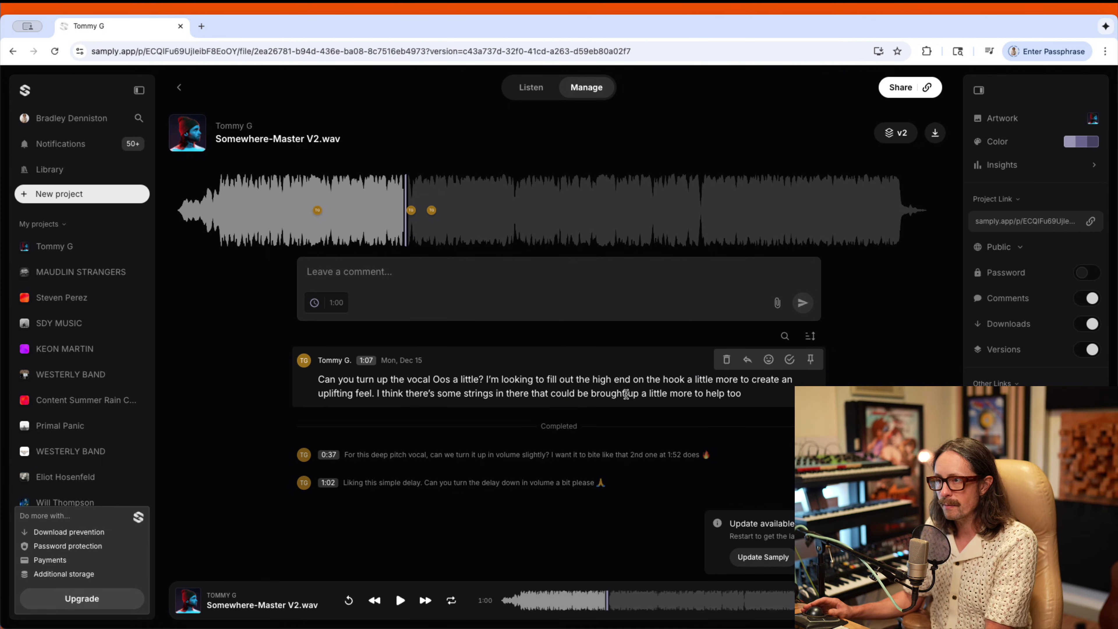
Step: Jump to the 1:07 vocal Oos comment and play the Somewhere-Master V2 mix briefly from there
click(607, 377)
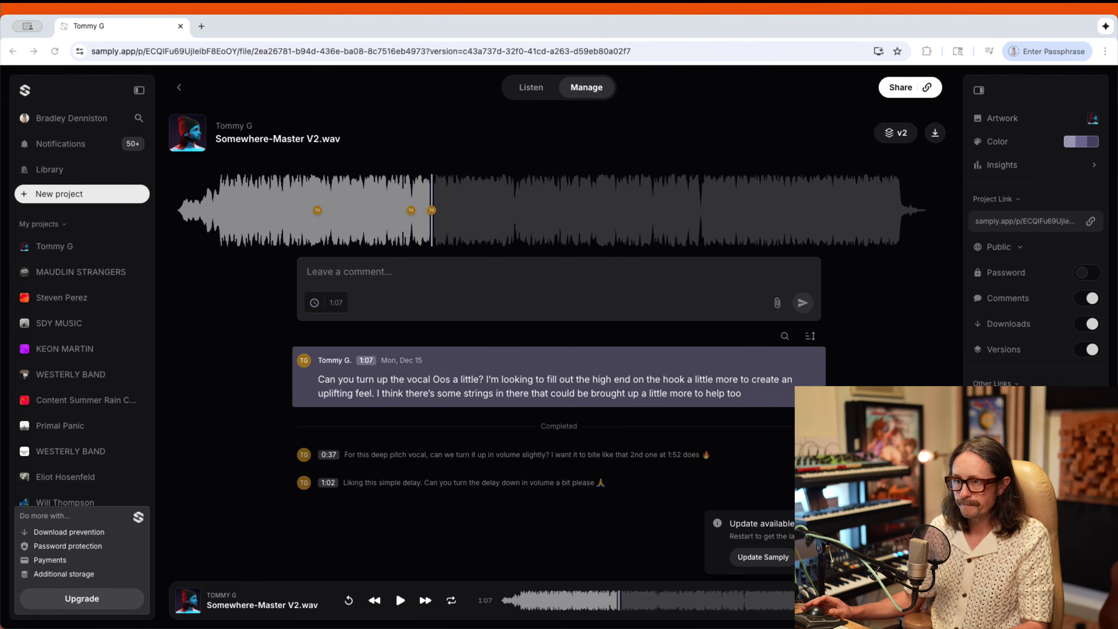
key(space)
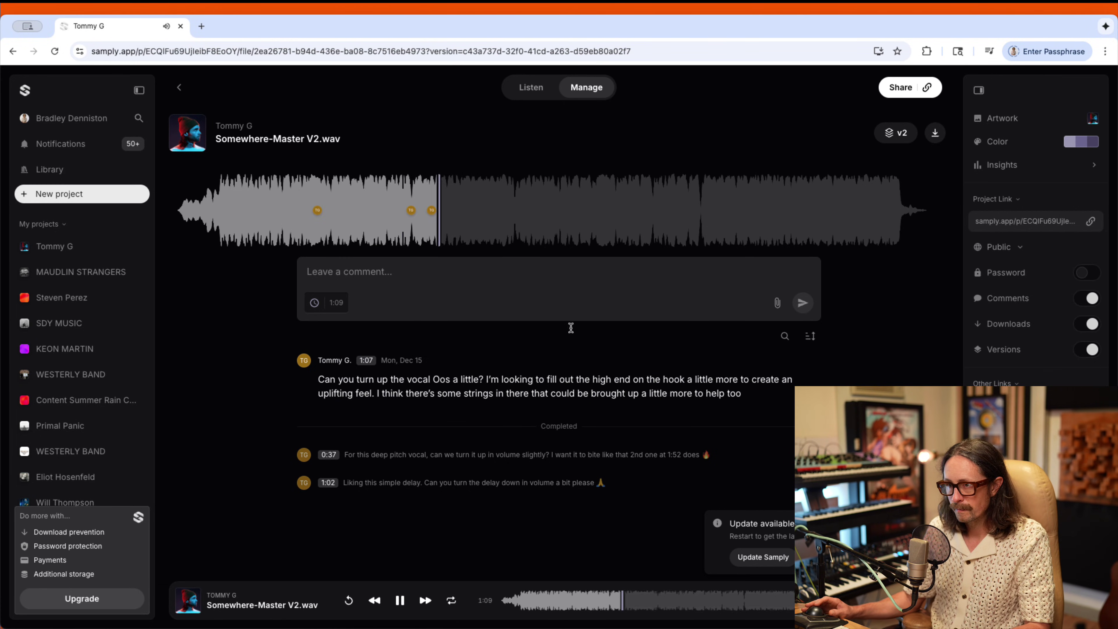
key(space)
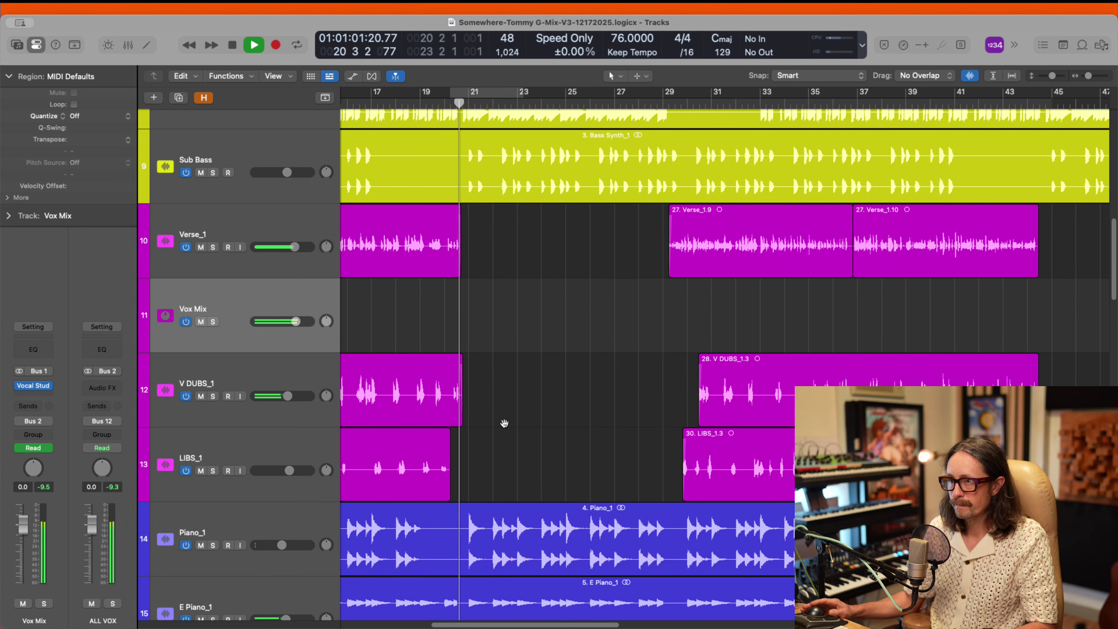
Step: Switch to Logic, locate the hook vocals around bar 21 during playback and select the Hook Oos L_1 track
scroll(505, 423, down, 10)
scroll(467, 274, up, 4)
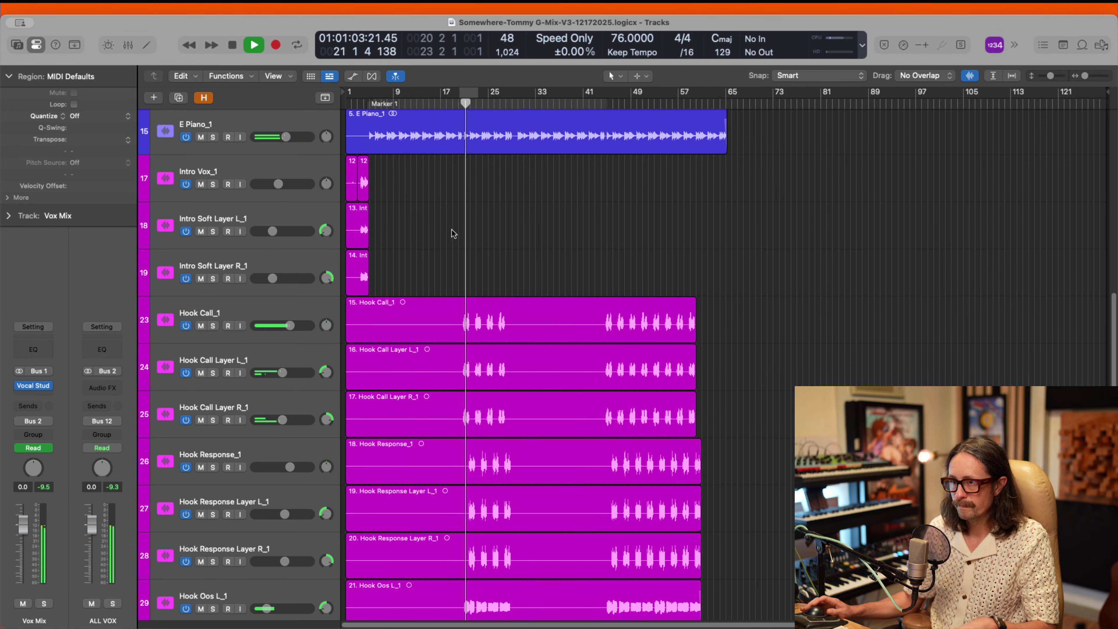
drag(451, 230, 551, 488)
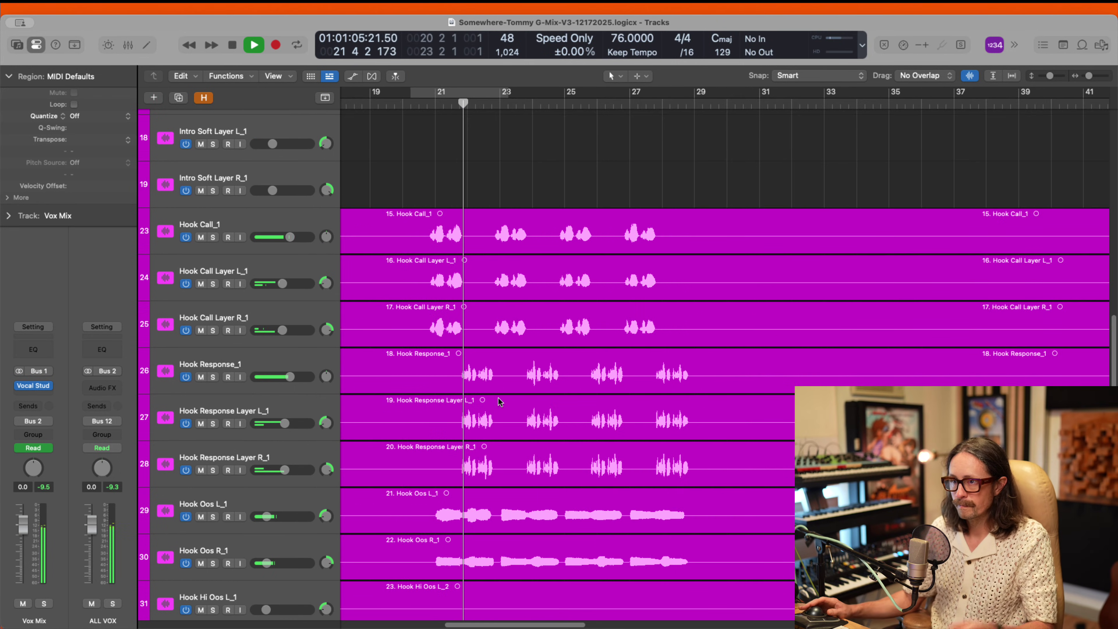
scroll(498, 399, down, 2)
click(275, 493)
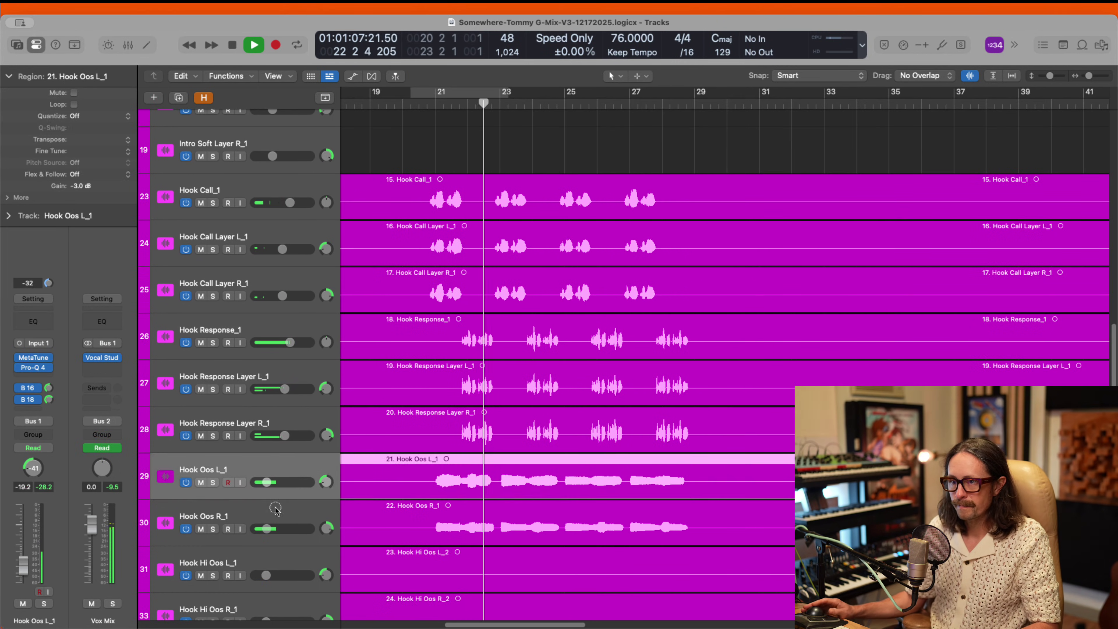
Step: Reread the 1:07 Oos and strings comment in Samply, and return to the Logic project
key(super+Tab)
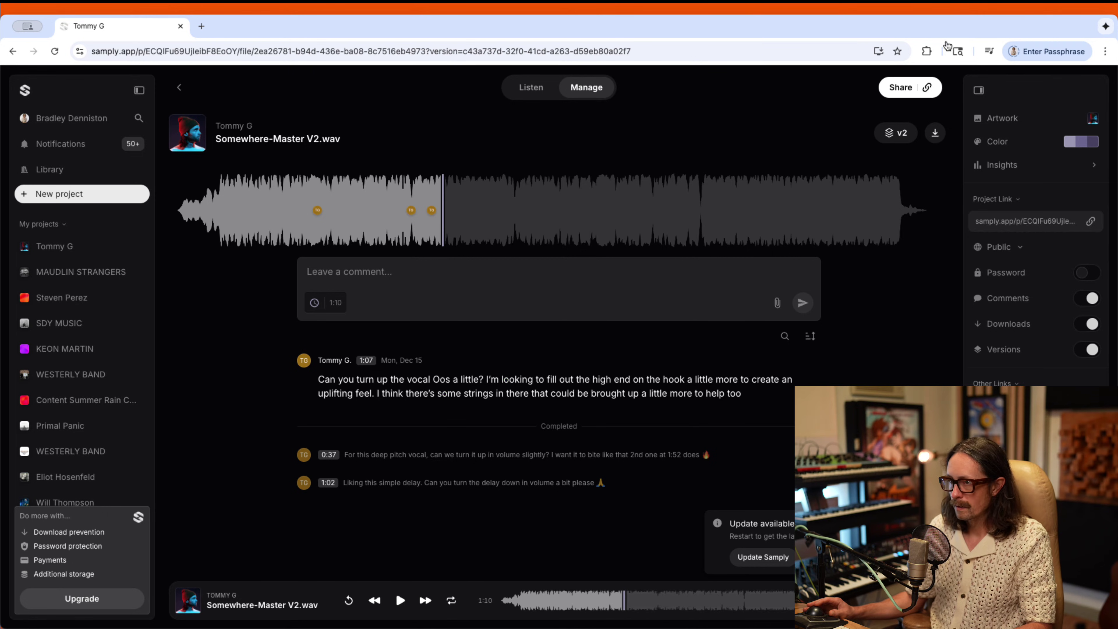
key(super+Tab)
key(super+Tab)
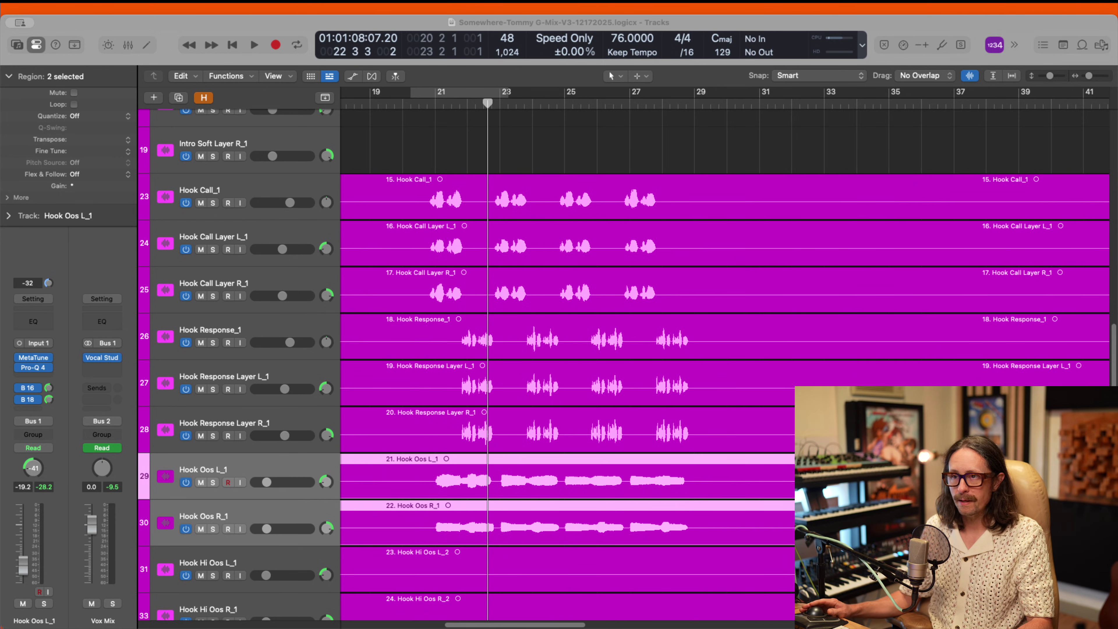
click(221, 27)
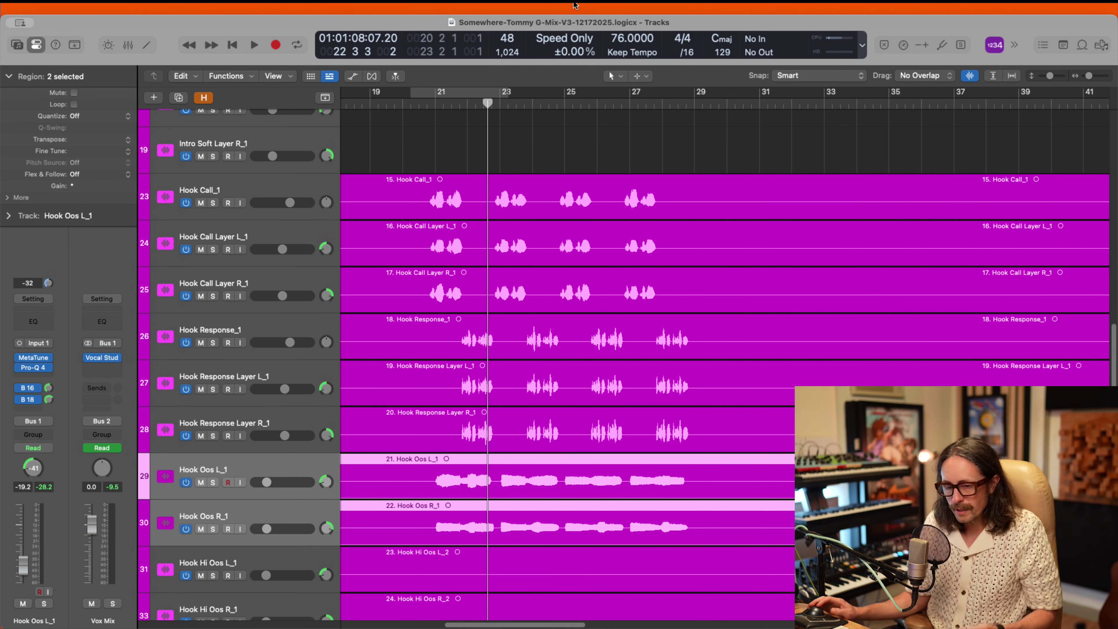
Step: Compare the channel strips of the Hook Oos L_1 and Hook Oos R_1 tracks
scroll(534, 441, down, 1)
scroll(533, 441, down, 3)
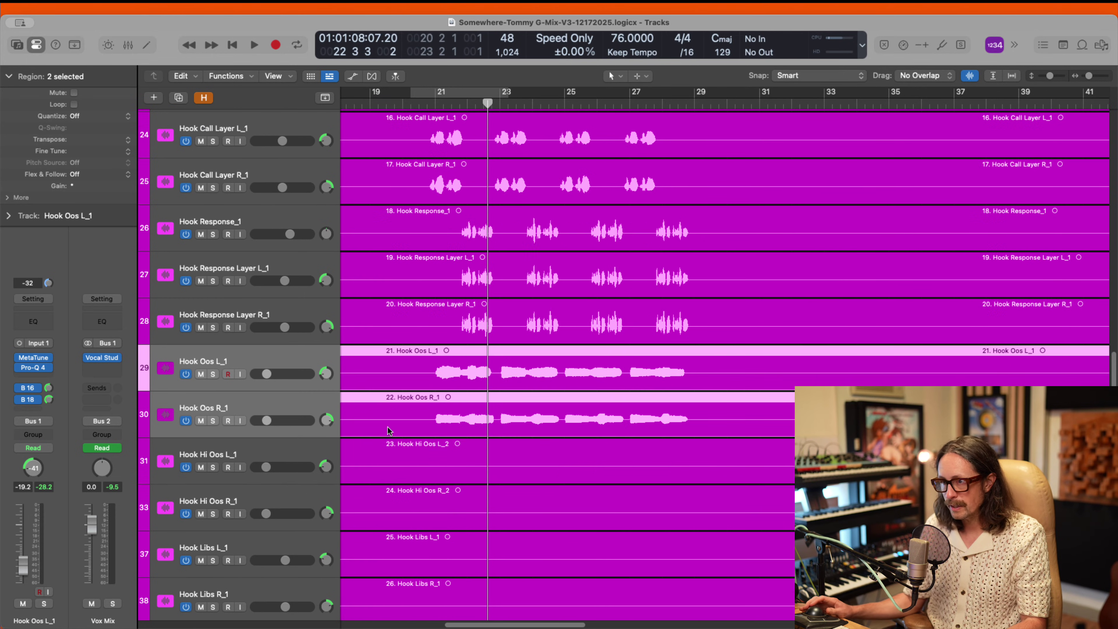
click(266, 360)
click(277, 403)
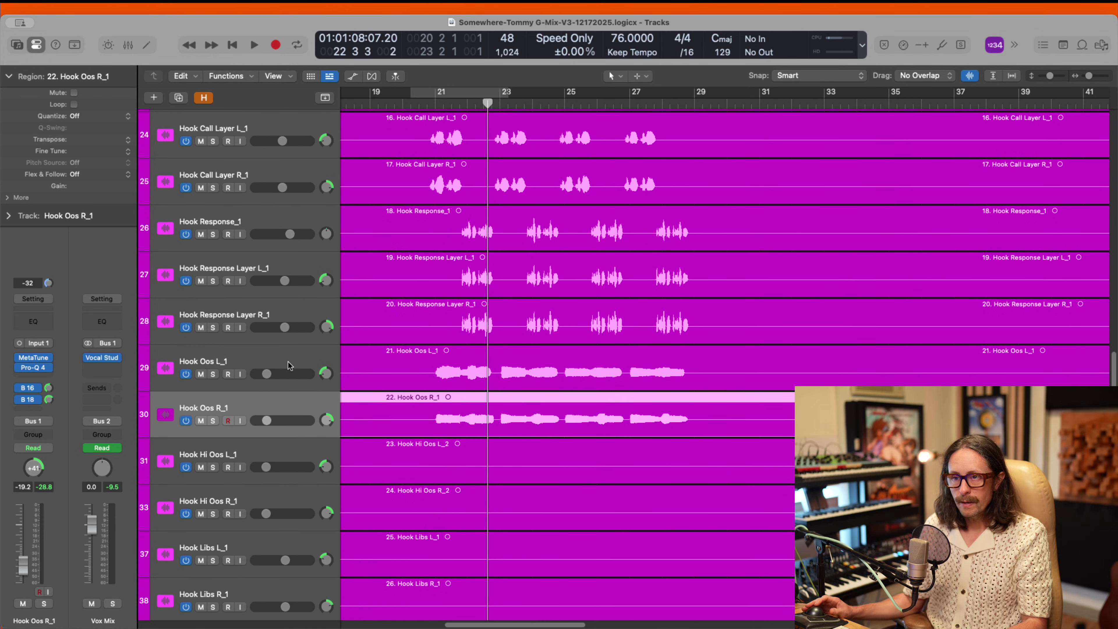
click(266, 357)
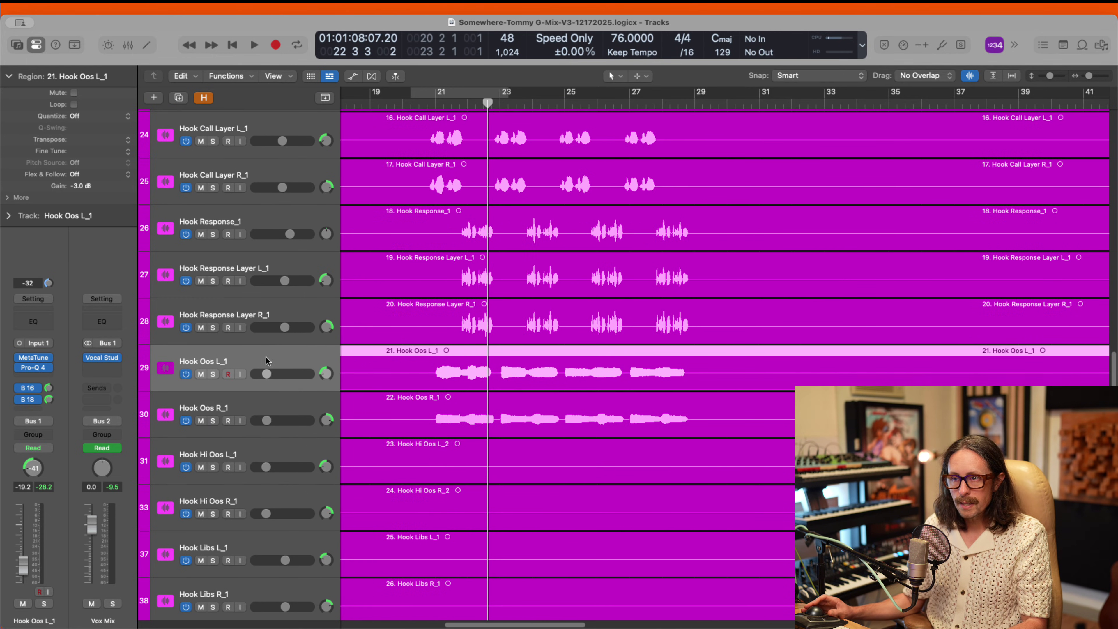
click(267, 411)
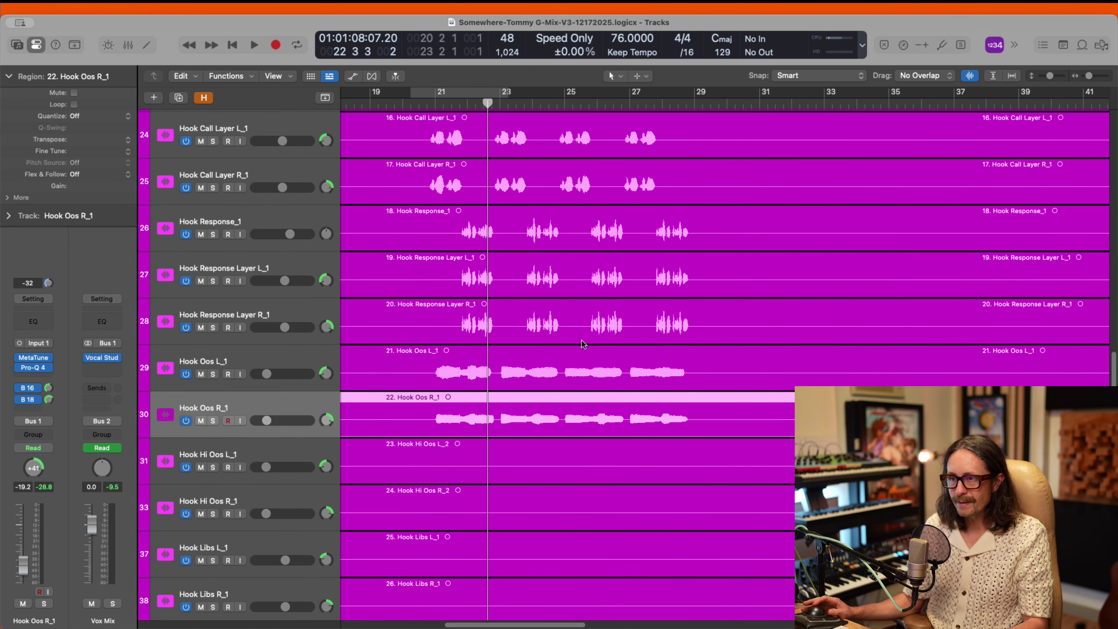
Step: Solo the Hook Oos L_1 and R_1 tracks together and check the Pro-Q 4 EQ on Hook Oos R_1
ctrl+alt+click(620, 347)
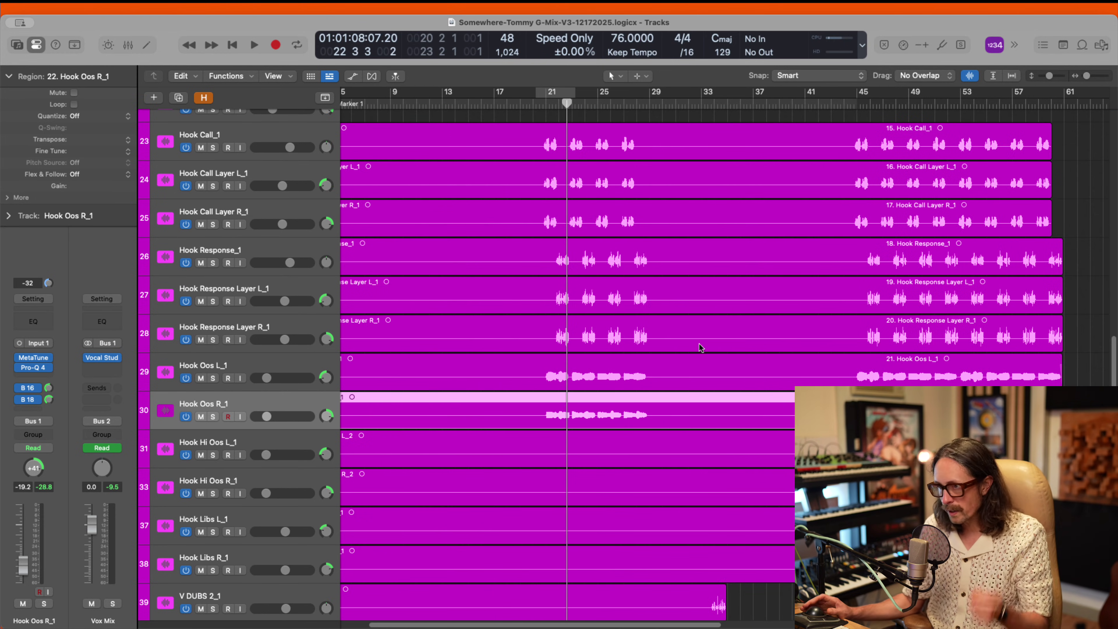
shift+click(265, 365)
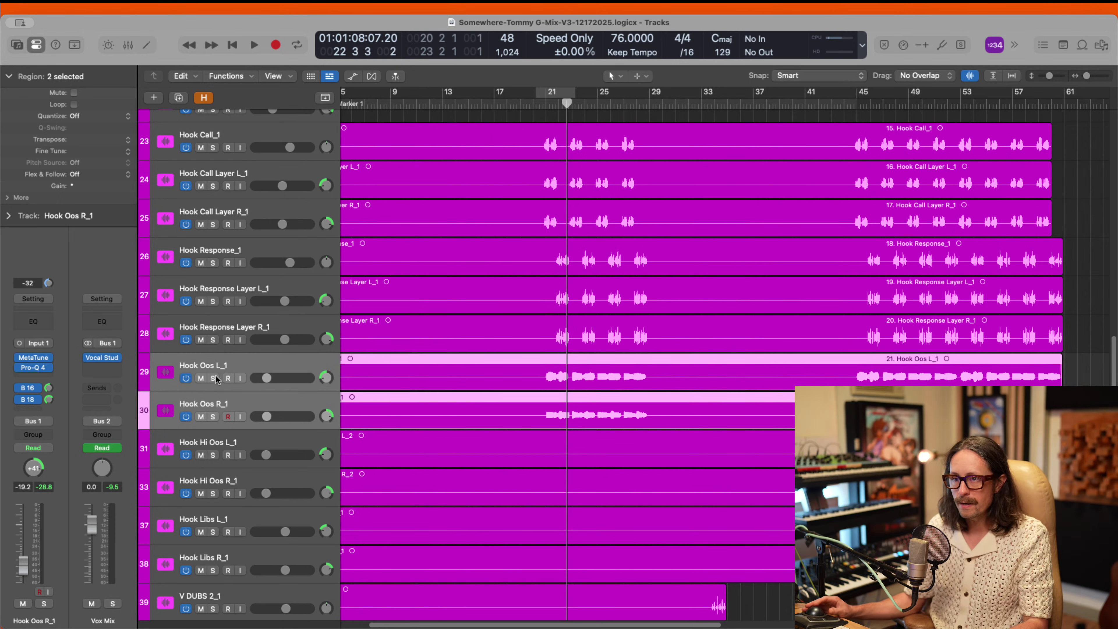
click(213, 378)
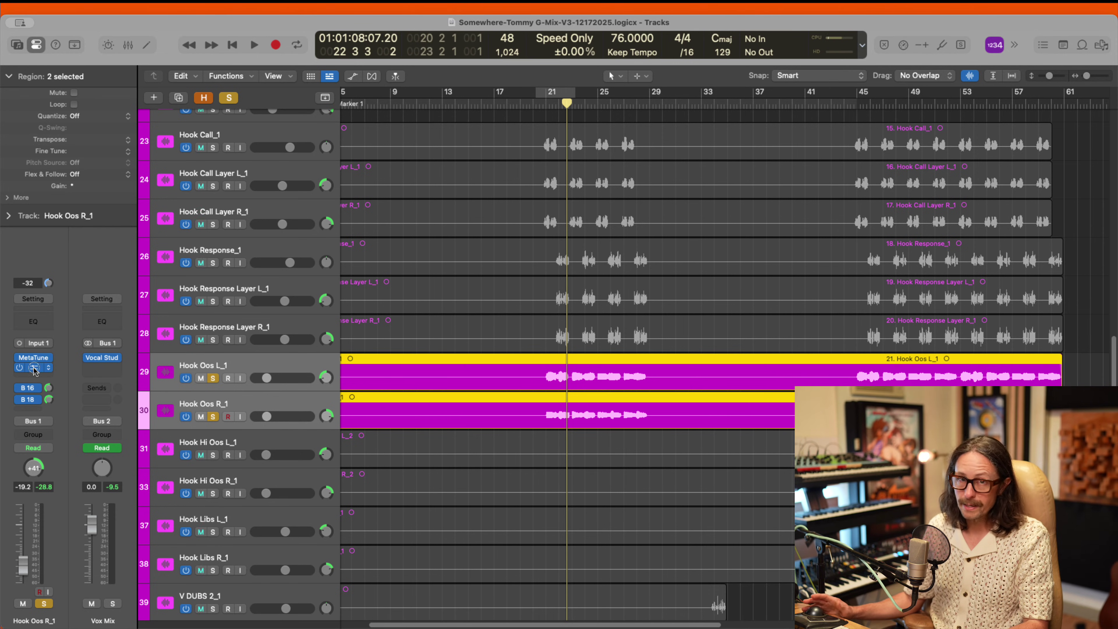
click(34, 367)
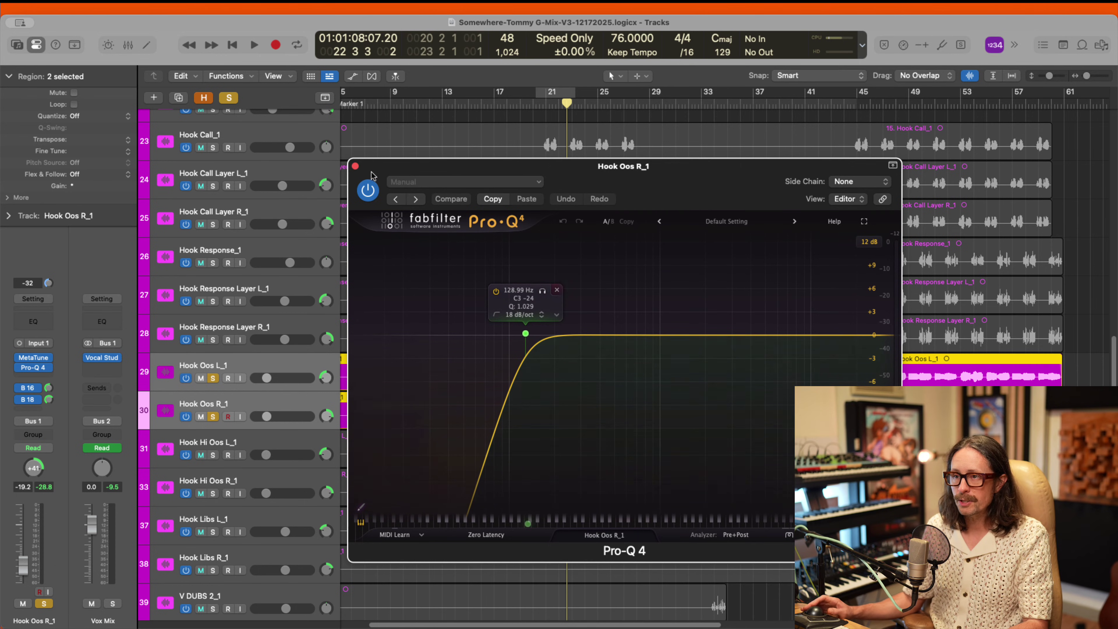
click(356, 167)
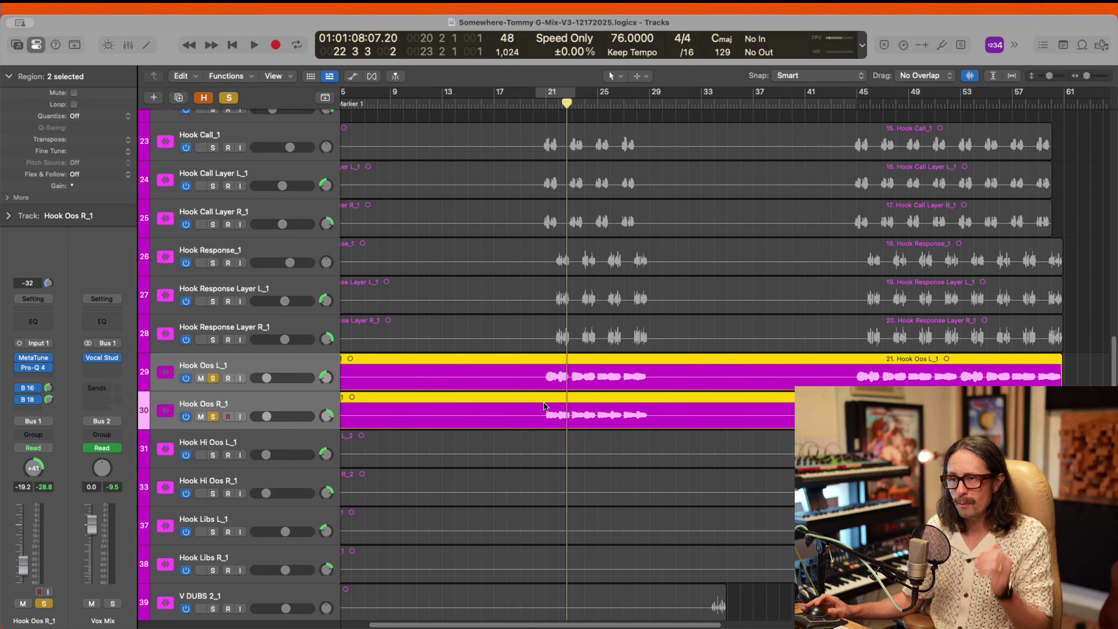
Step: Set the cycle range from bar 21 to bar 30 and select the Hook Oos L_1 track alone
drag(546, 92, 656, 94)
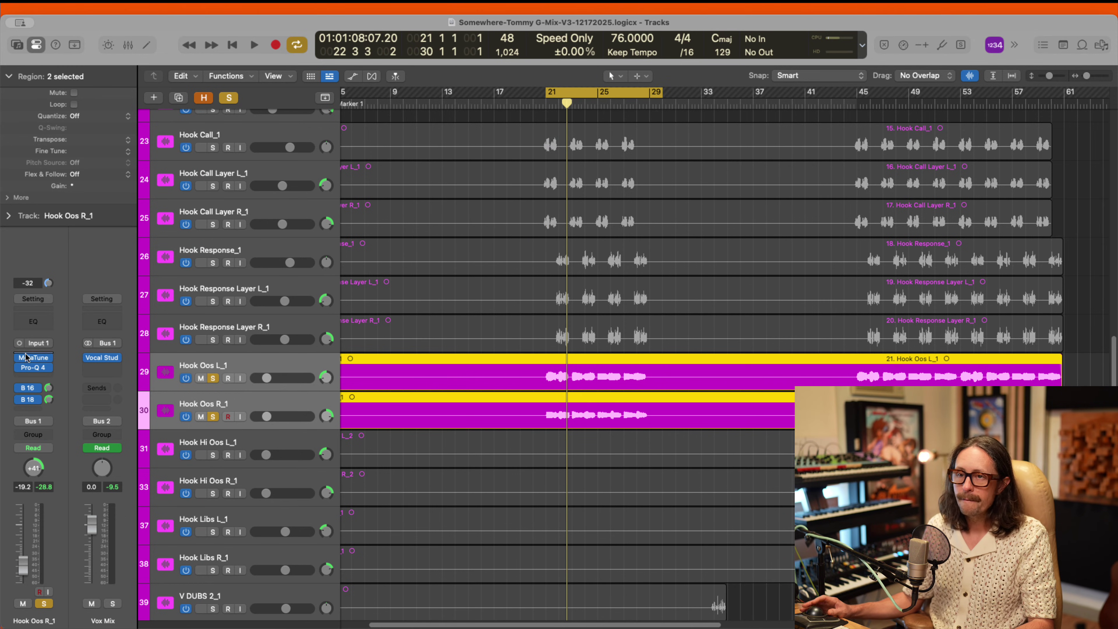
click(268, 363)
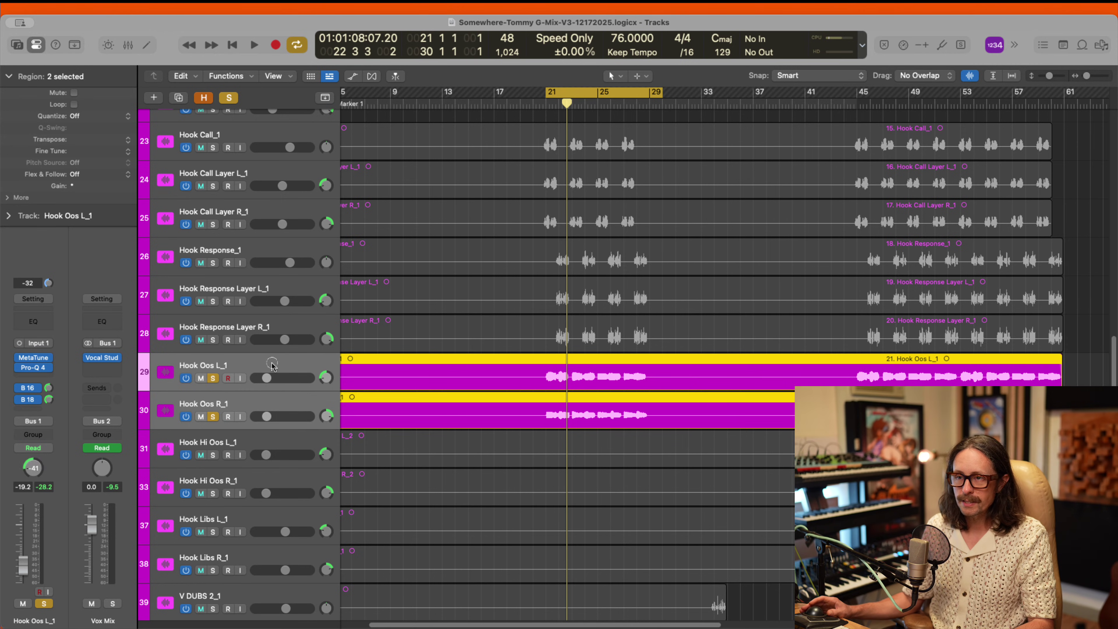
click(28, 378)
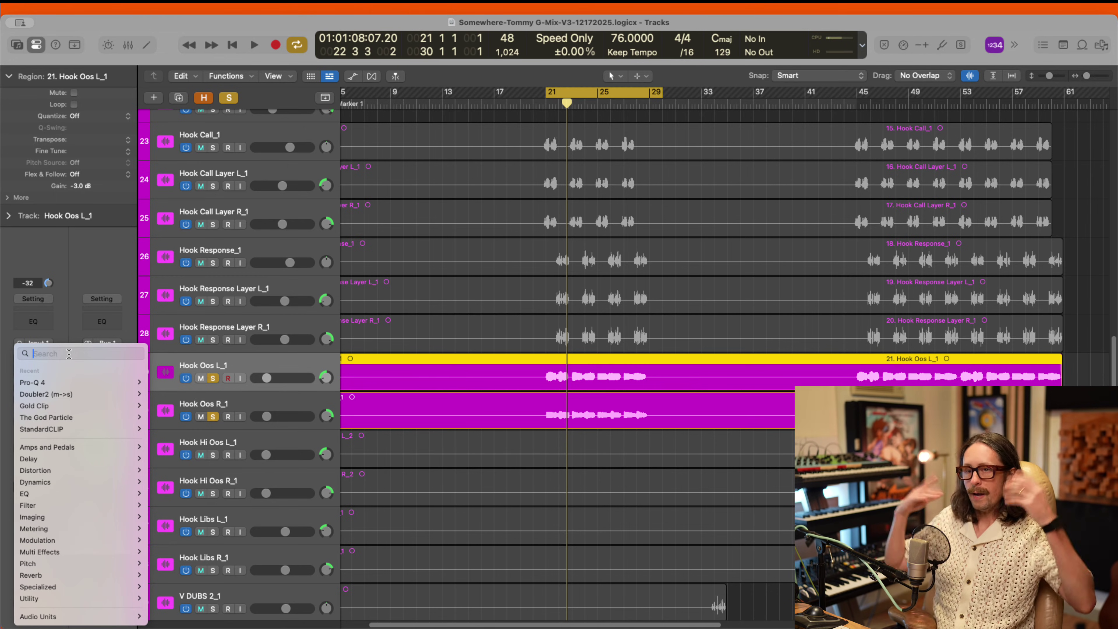
text(vita)
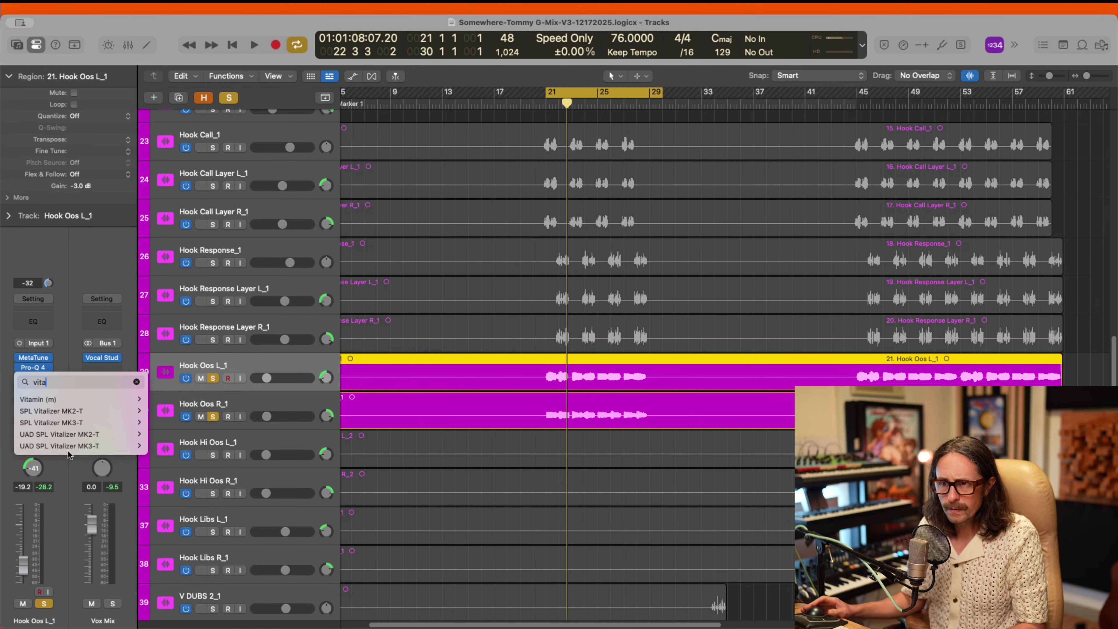
key(Escape)
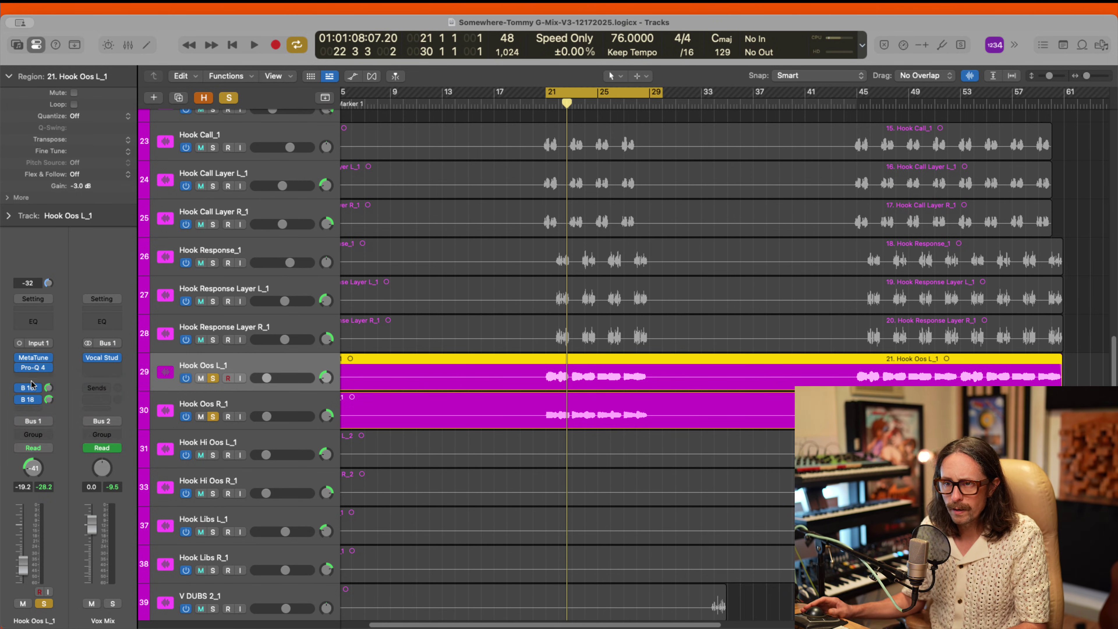
Step: Insert Slate Digital's Virtual Mix Rack after Pro-Q 4 on the Hook Oos L_1 channel and show its plug-in window
click(36, 378)
mouse_move(49, 616)
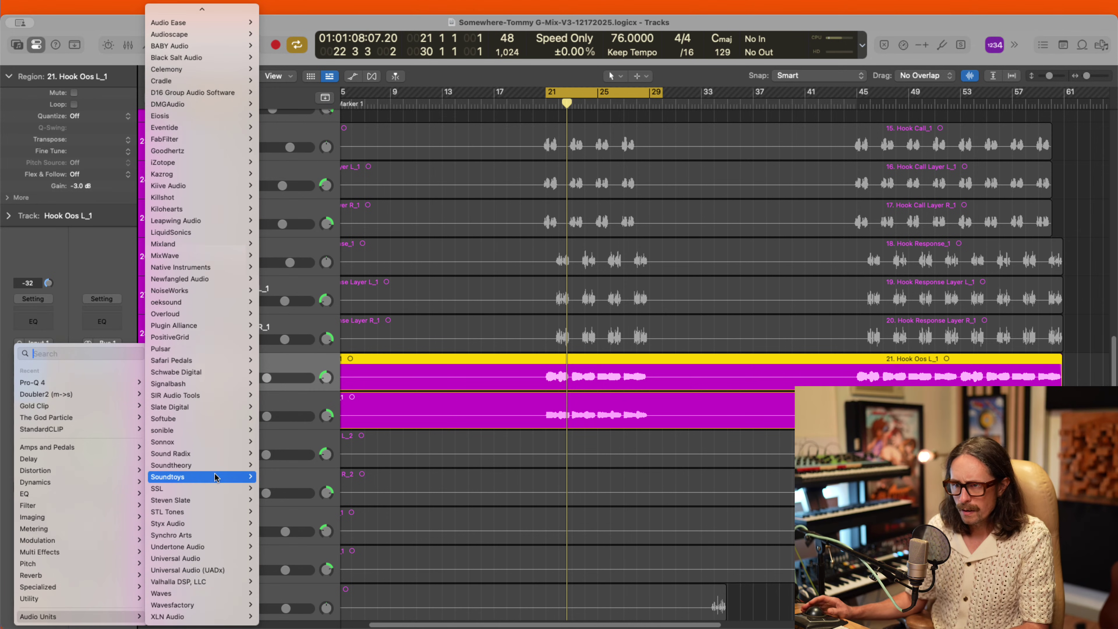
mouse_move(224, 502)
mouse_move(280, 505)
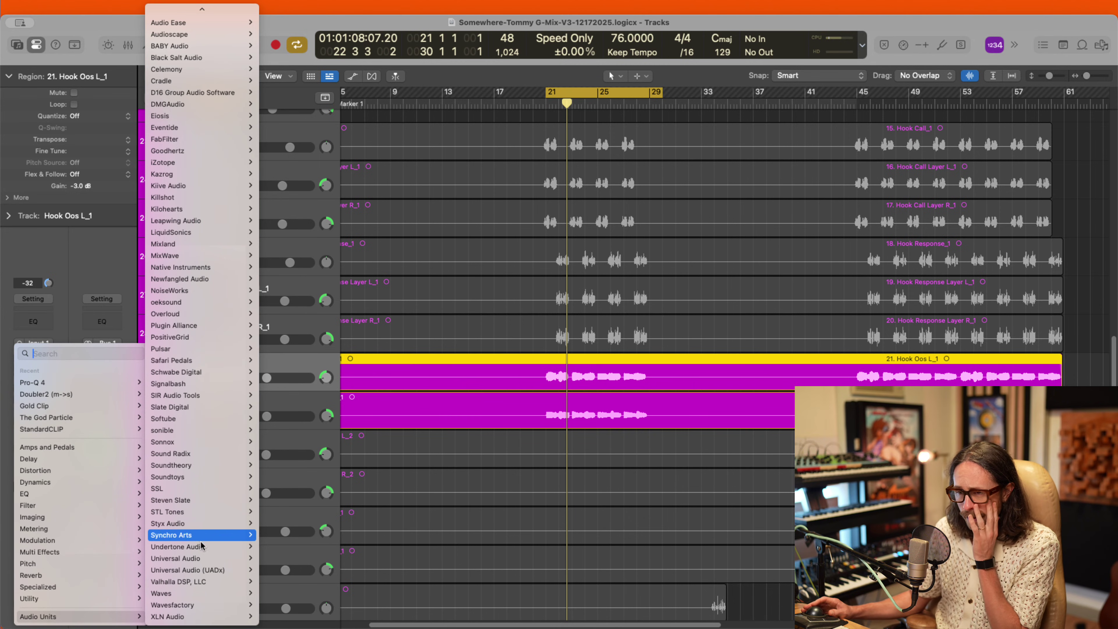
mouse_move(203, 433)
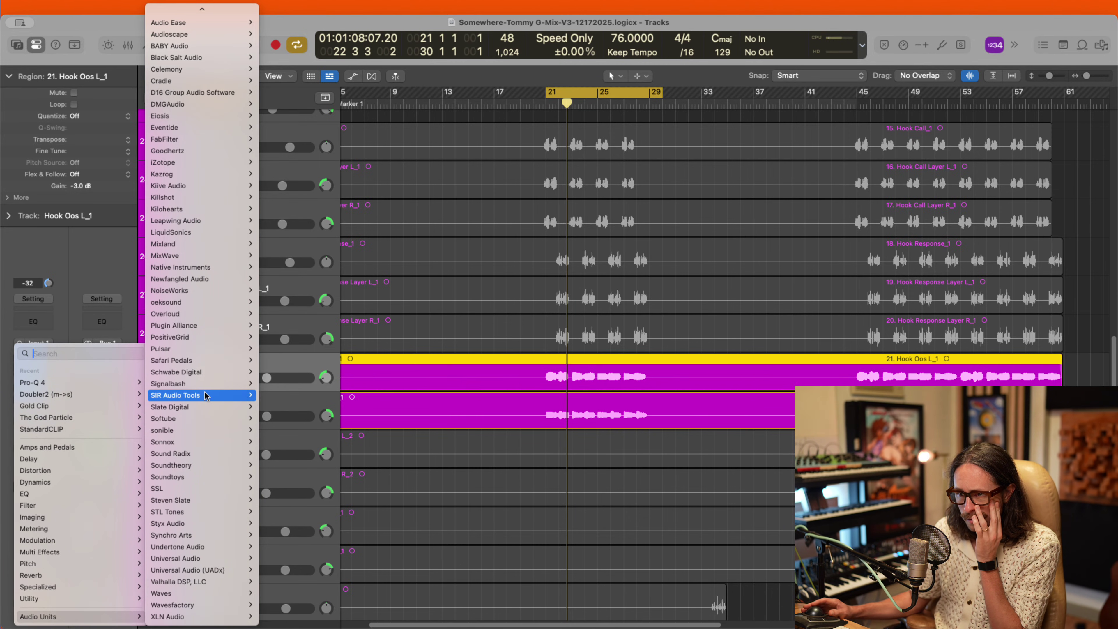
mouse_move(205, 407)
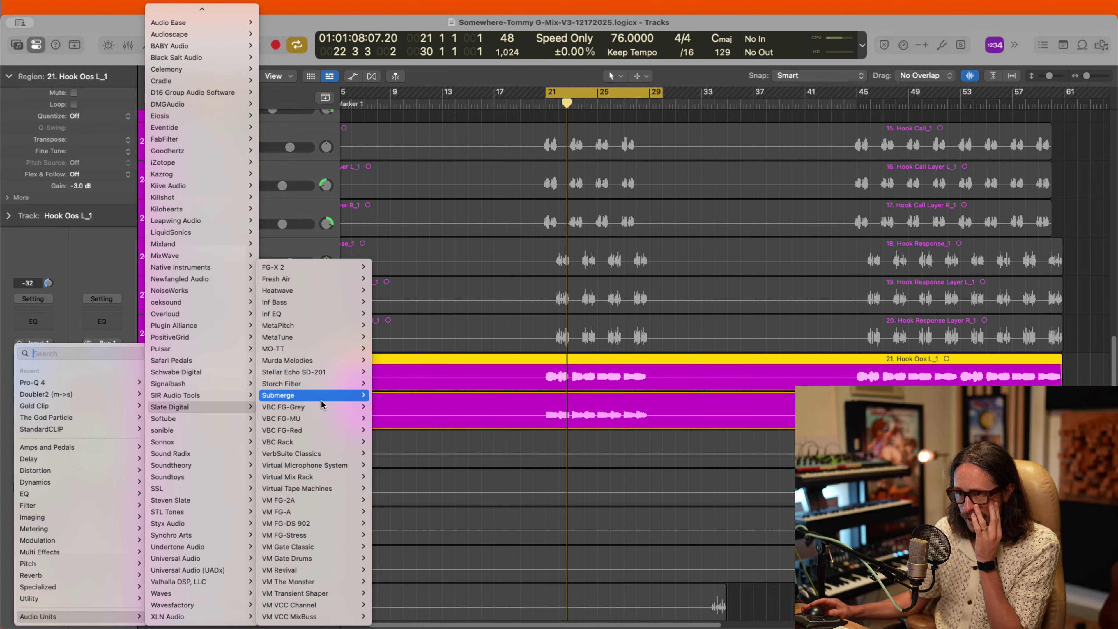
mouse_move(318, 280)
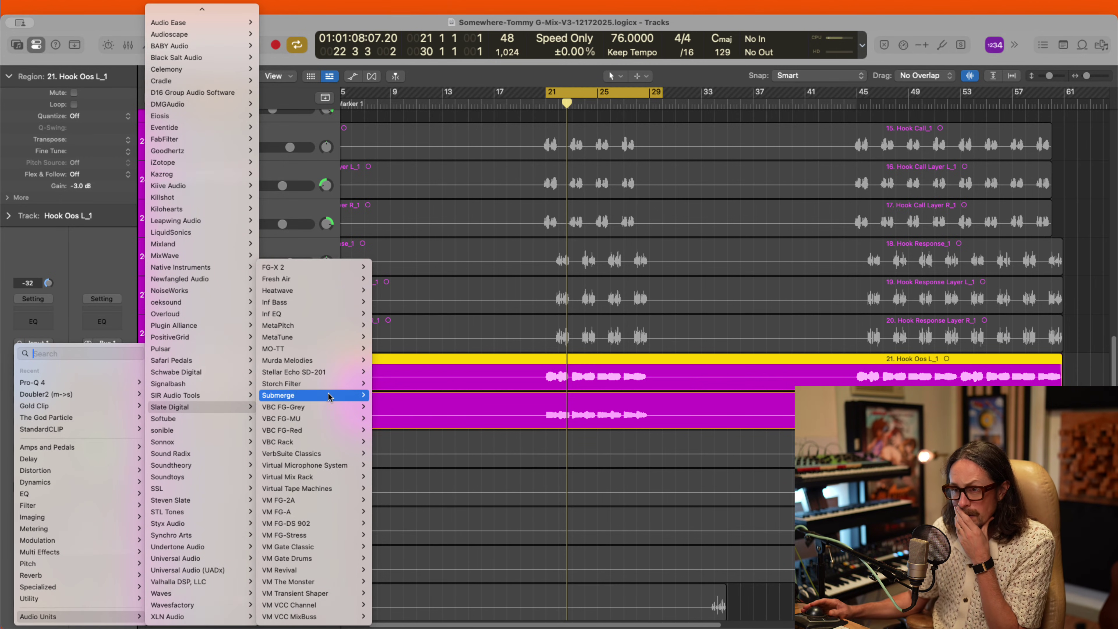
mouse_move(341, 459)
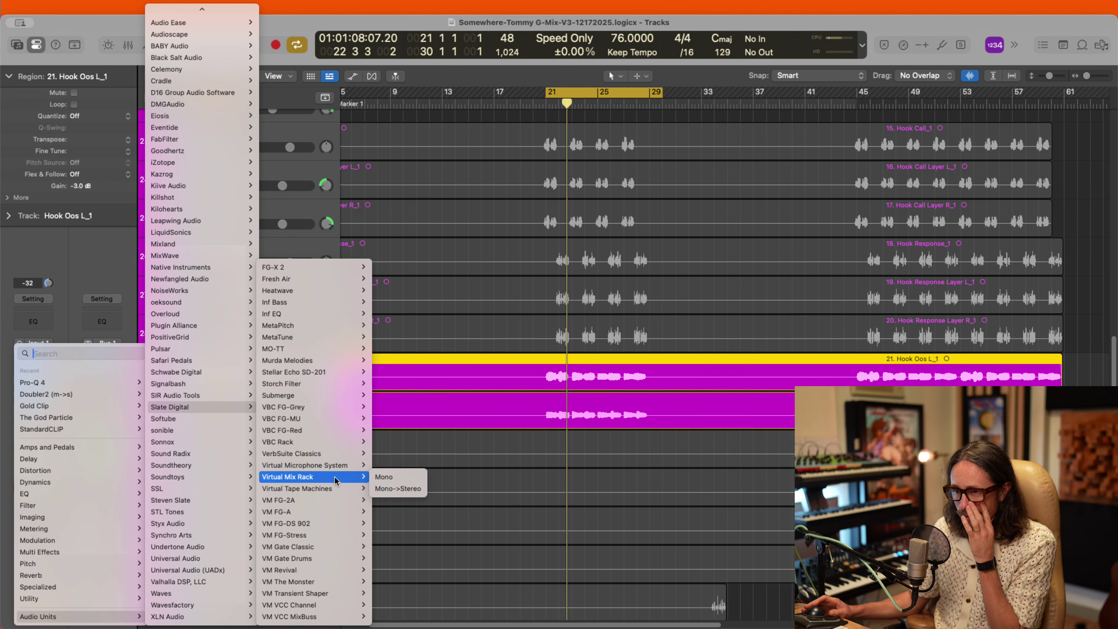
key(Escape)
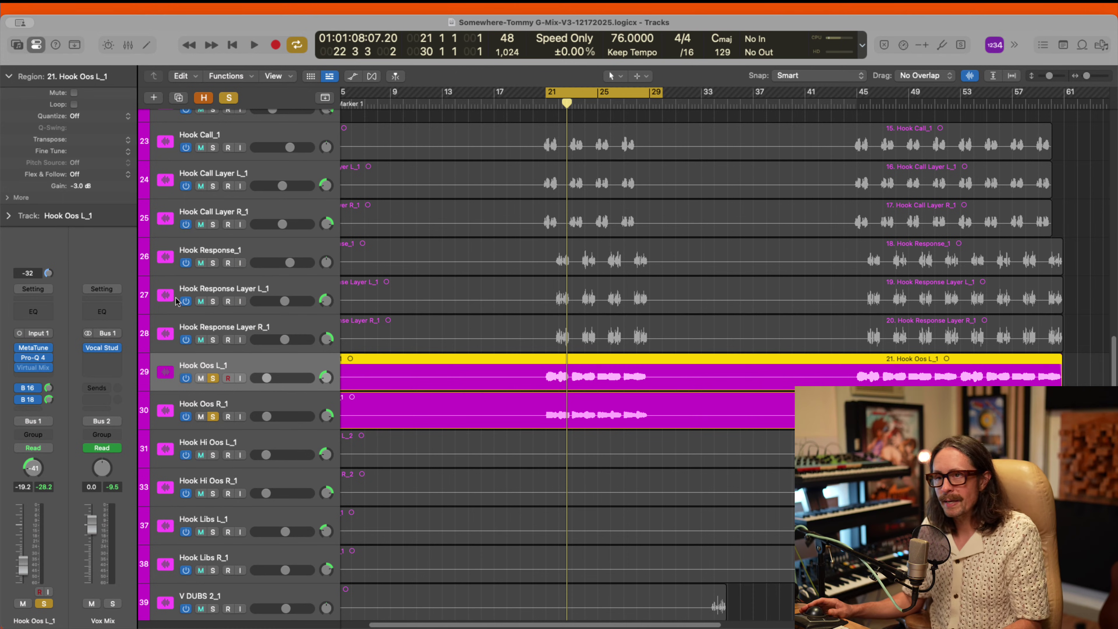
click(28, 368)
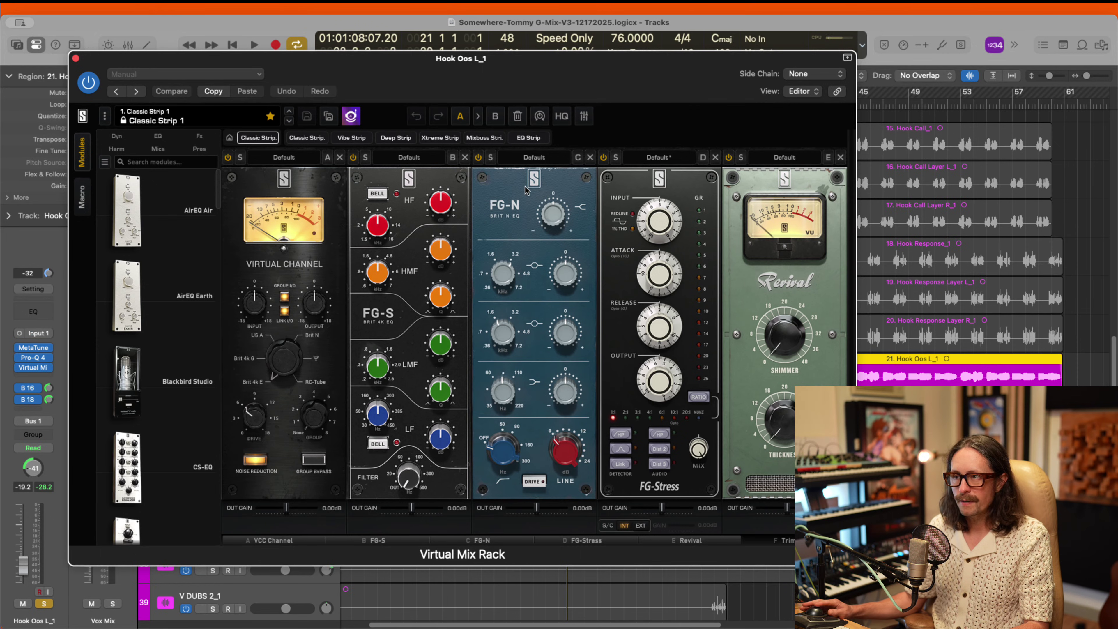
Step: Remove the Virtual Channel, FG-S, FG-N, FG-Stress and Trimmer modules from the rack, keeping only Revival
click(340, 157)
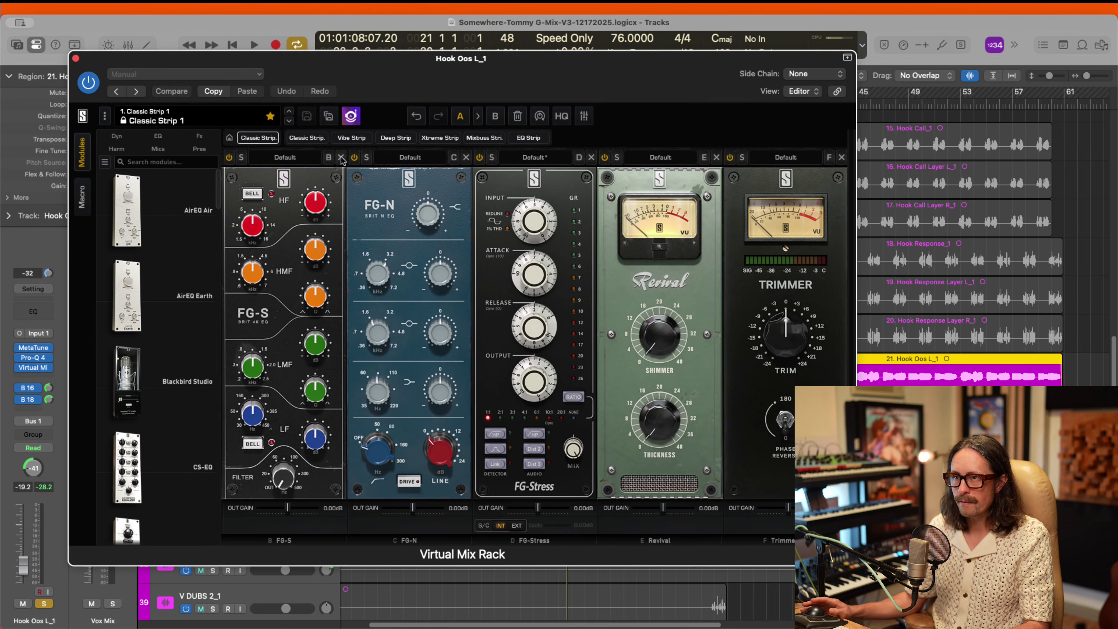
click(341, 157)
click(341, 157)
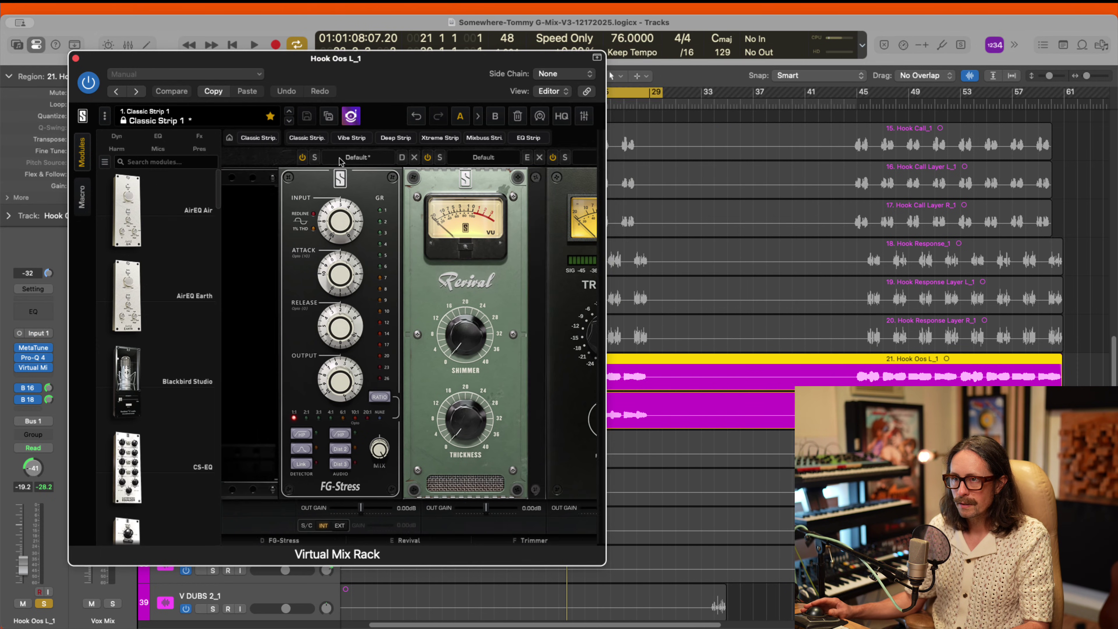
click(341, 157)
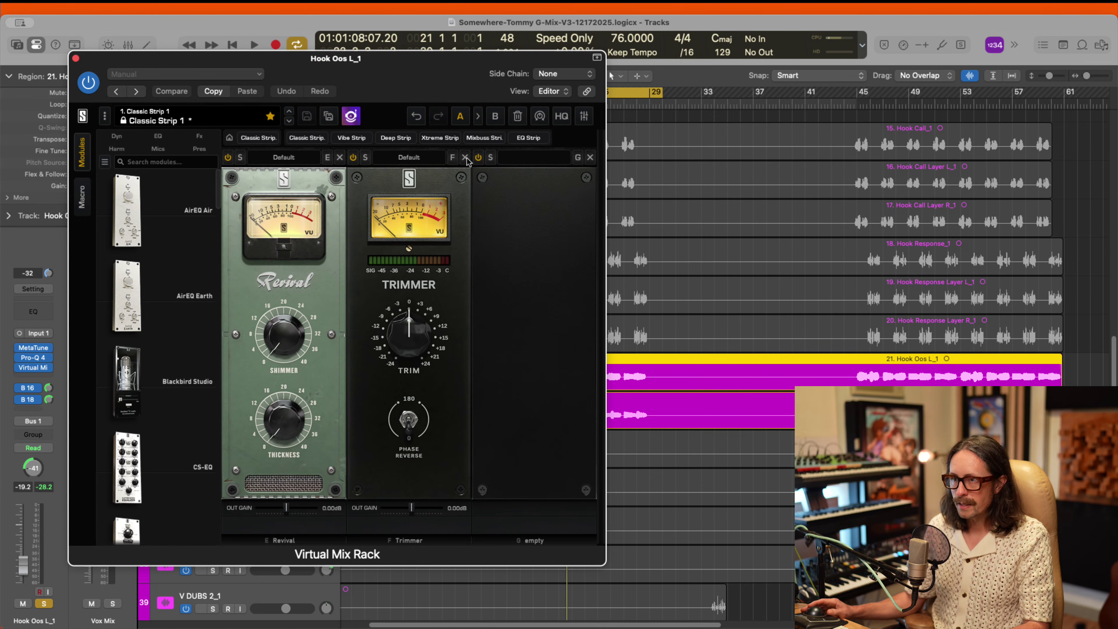
click(465, 158)
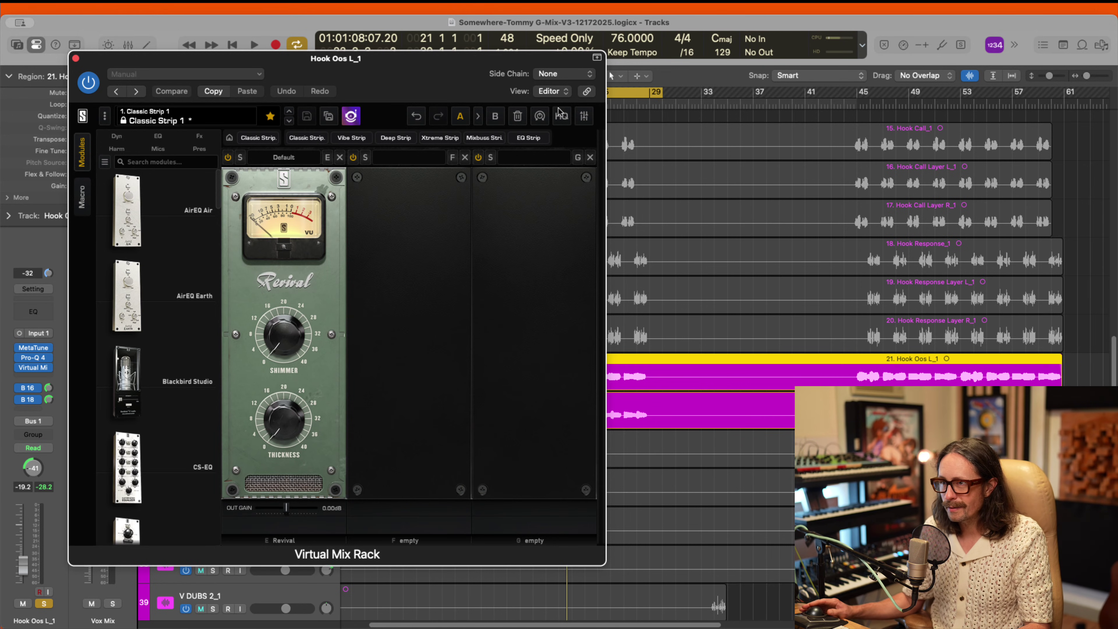
Step: Raise the Shimmer on the Hook Oos L_1 Revival module to 23.5 and dismiss the plug-in window
click(203, 119)
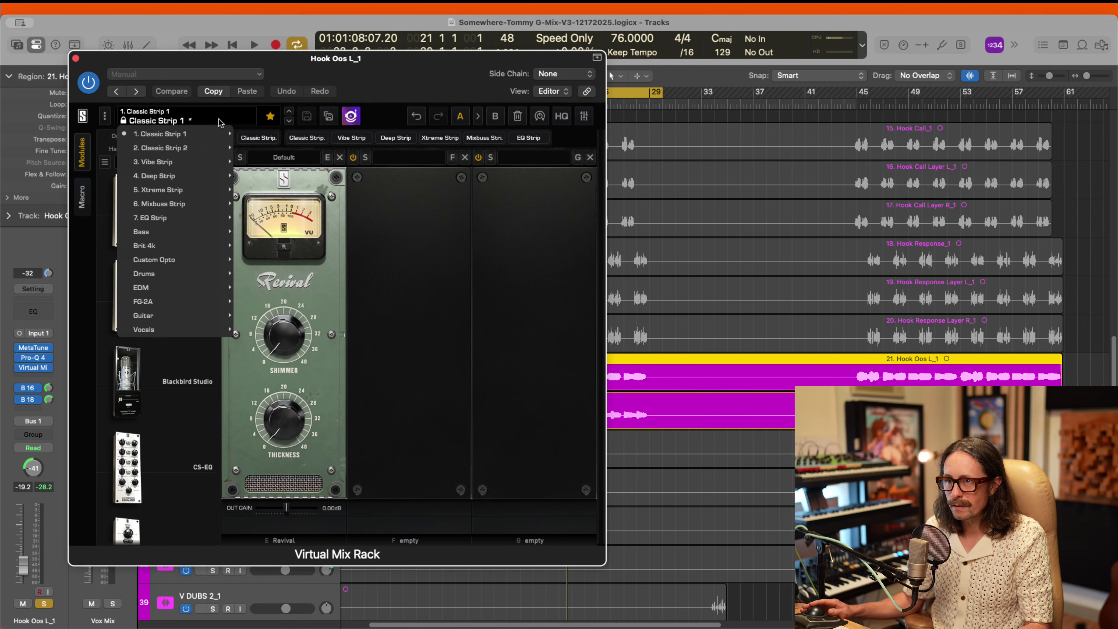
click(503, 207)
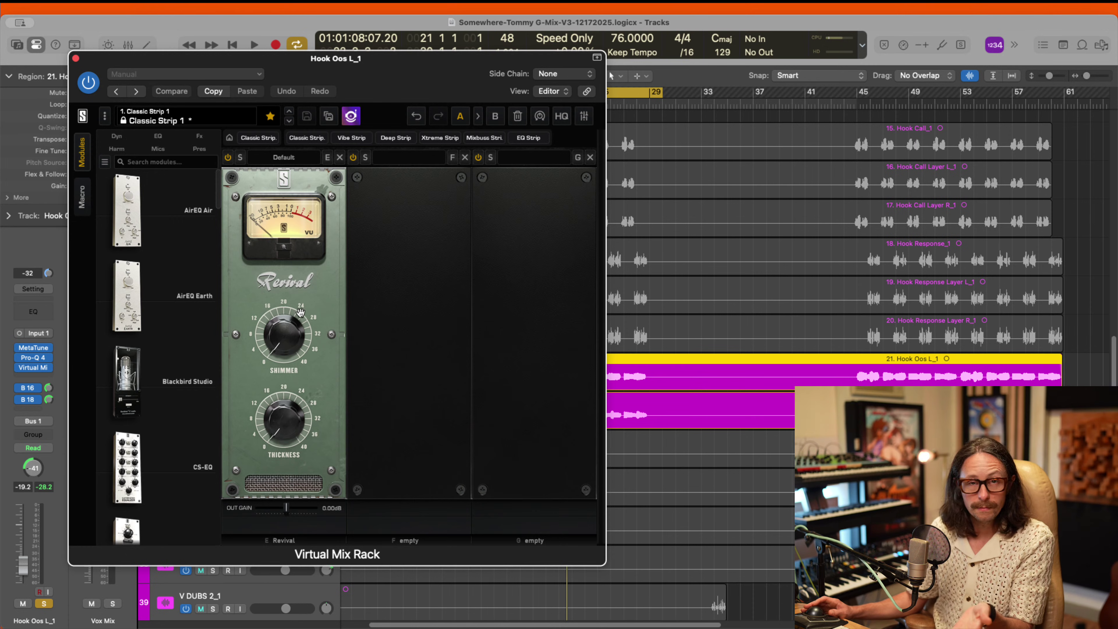
drag(294, 330, 284, 356)
drag(223, 59, 343, 8)
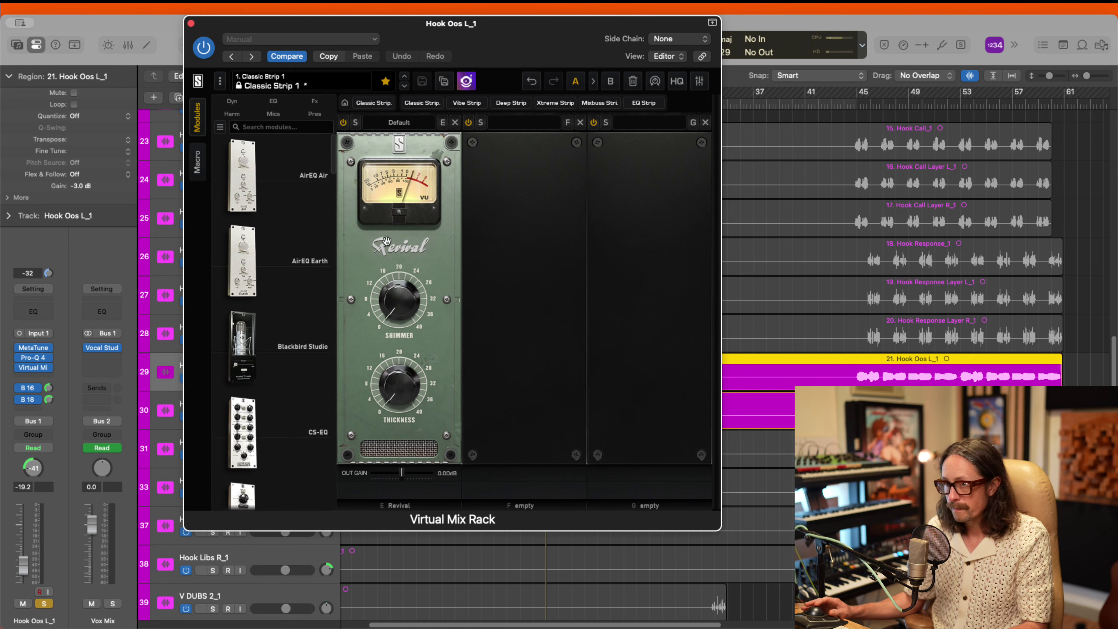
drag(400, 284, 401, 215)
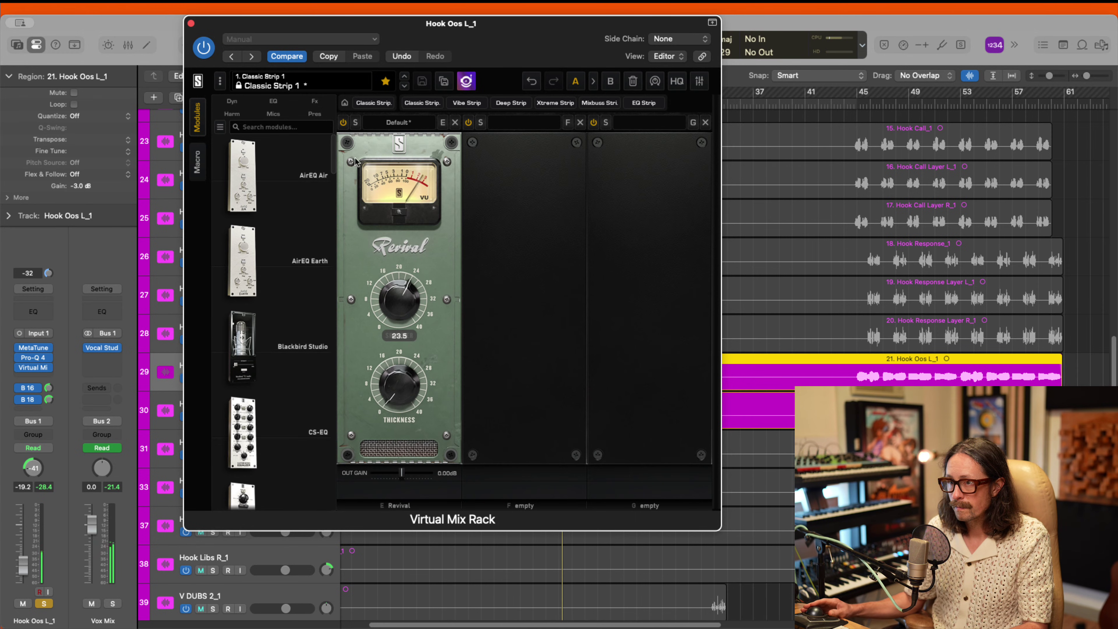
click(191, 23)
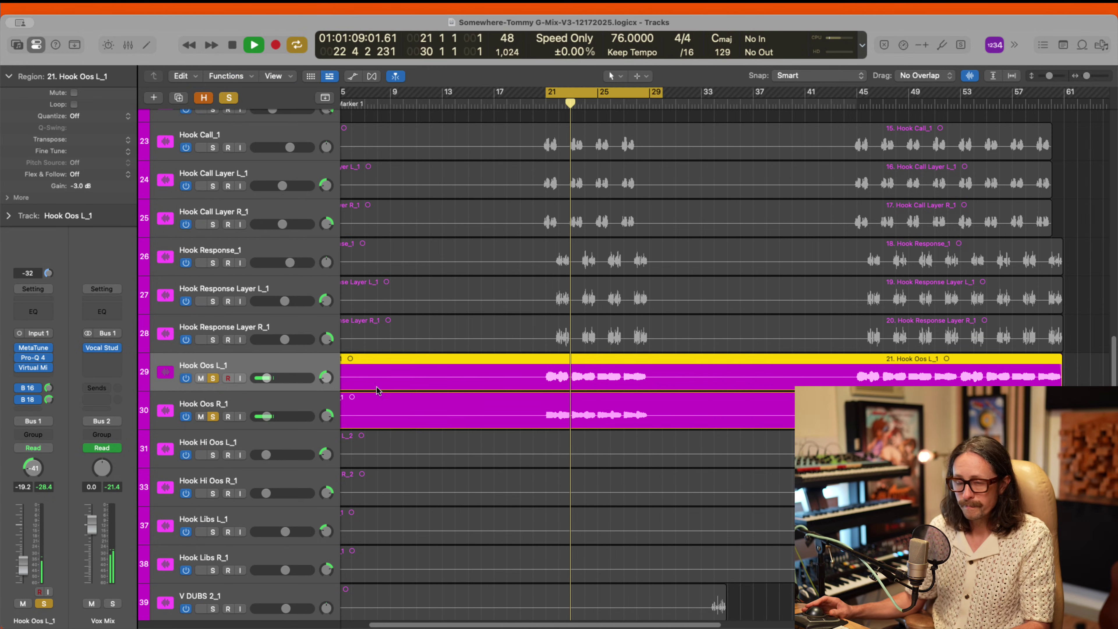
Step: Show the mixer, copy the Virtual Mix Rack insert from Hook Oos L_1 to Hook Oos R_1, and stop playback
key(x)
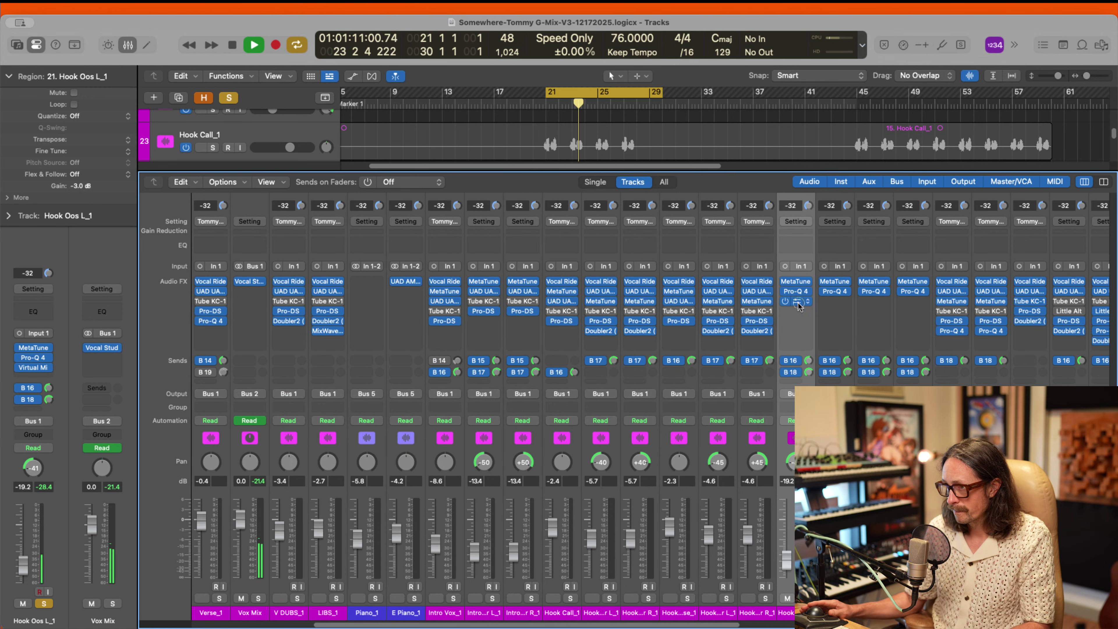
drag(796, 301, 835, 301)
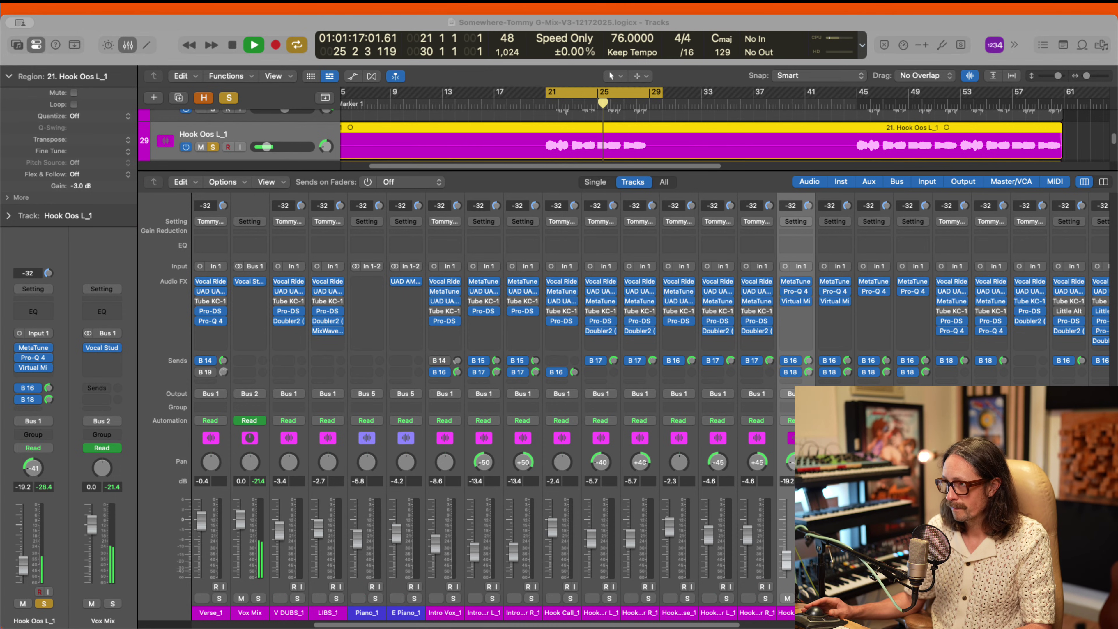
key(space)
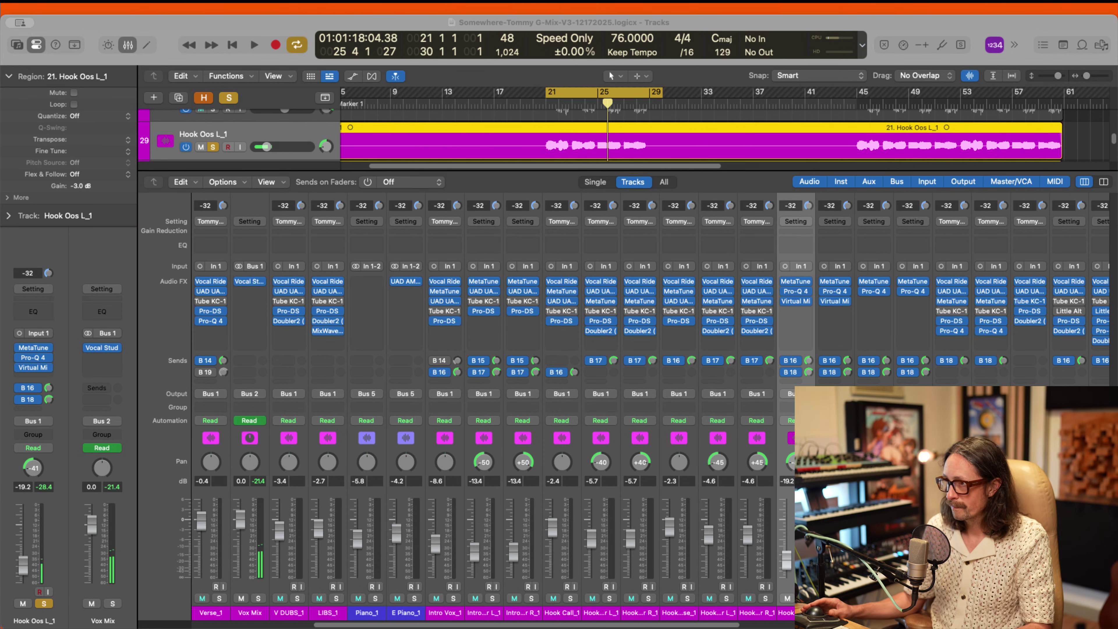
click(481, 232)
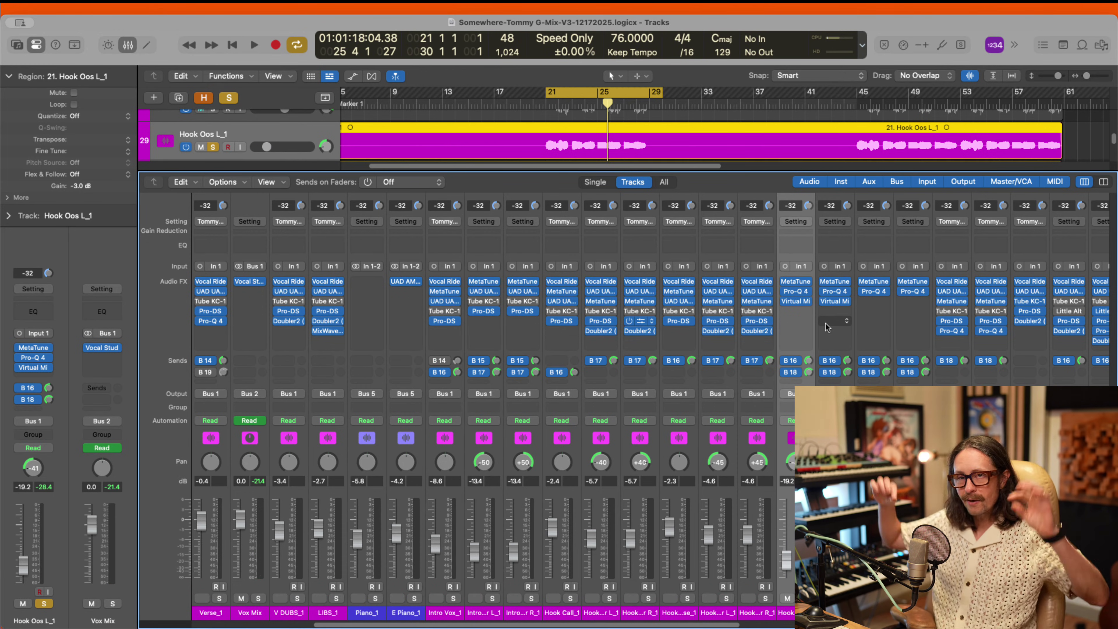
Step: Reopen the Virtual Mix Rack on Hook Oos L_1 and raise Revival's Shimmer to about 32
click(798, 302)
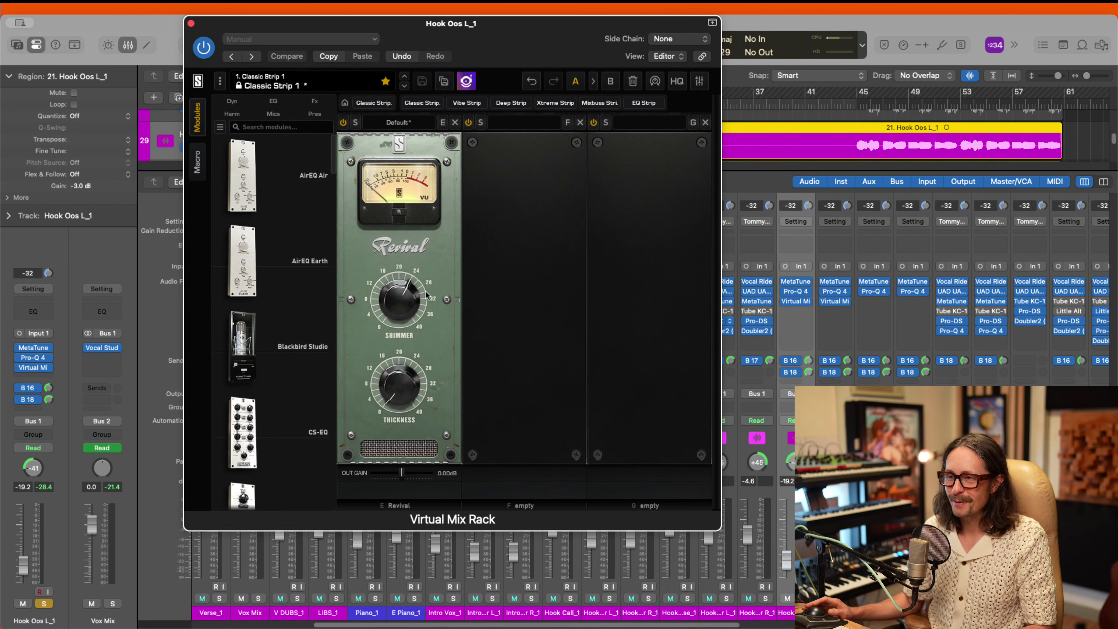
drag(426, 295, 406, 300)
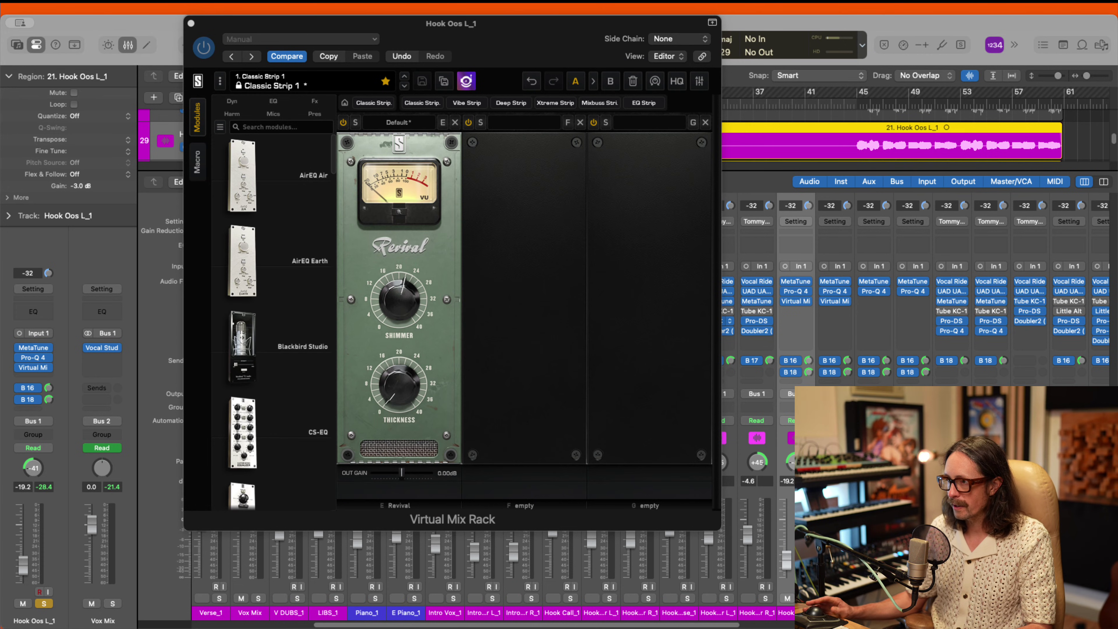
click(403, 282)
drag(404, 281, 397, 253)
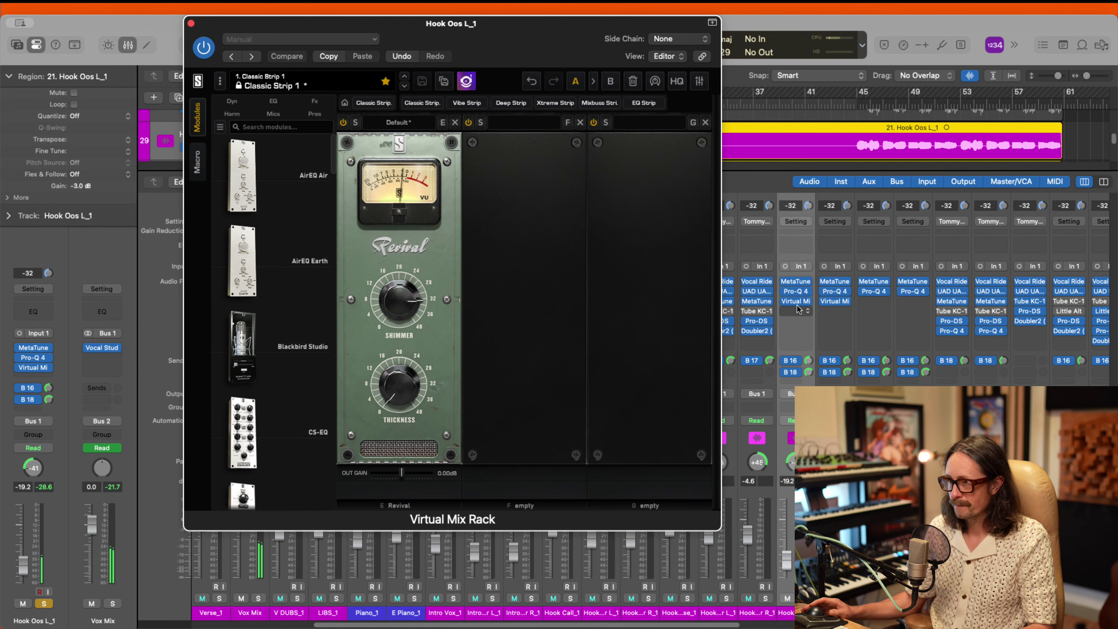
Step: Select the Hook Oos L_1 and R_1 channels together and compare the sound with Virtual Mix Rack bypassed and active on both
shift+click(835, 238)
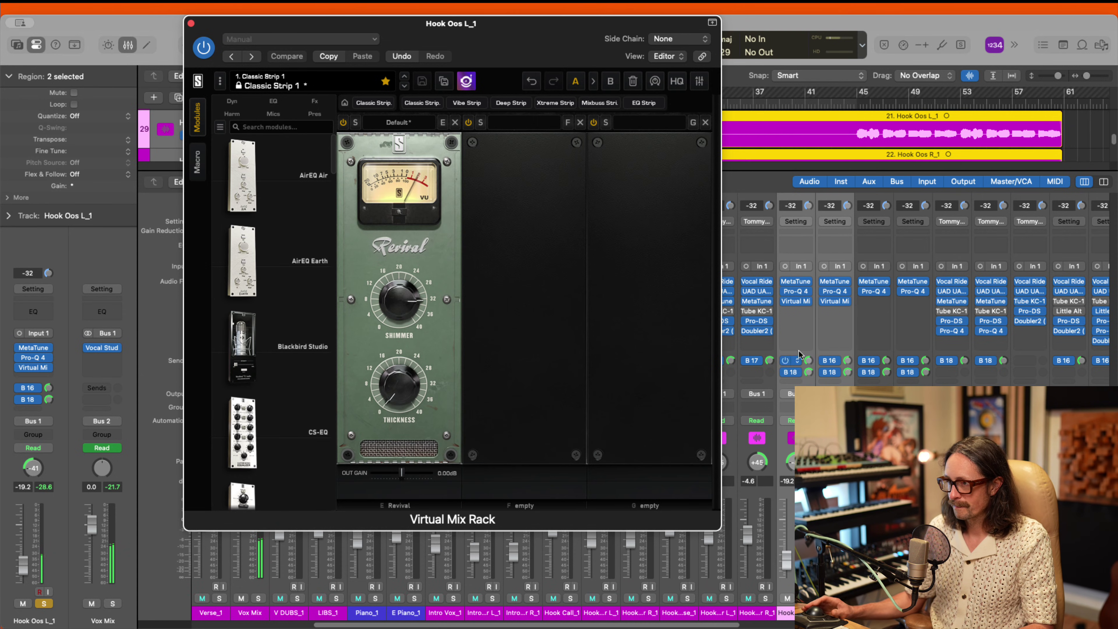
click(786, 301)
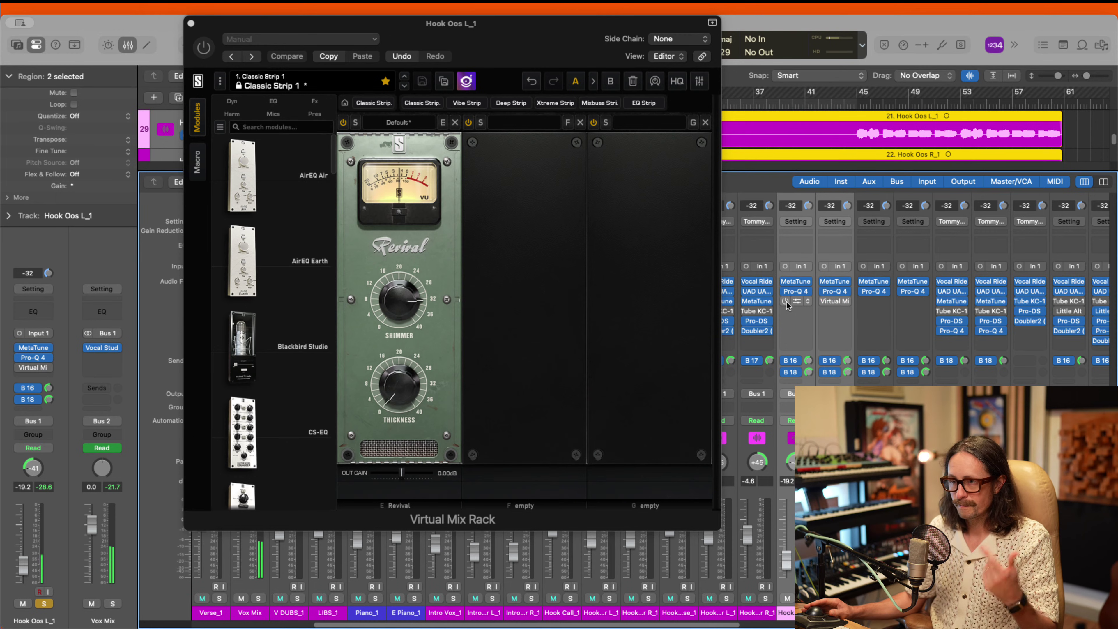
click(786, 302)
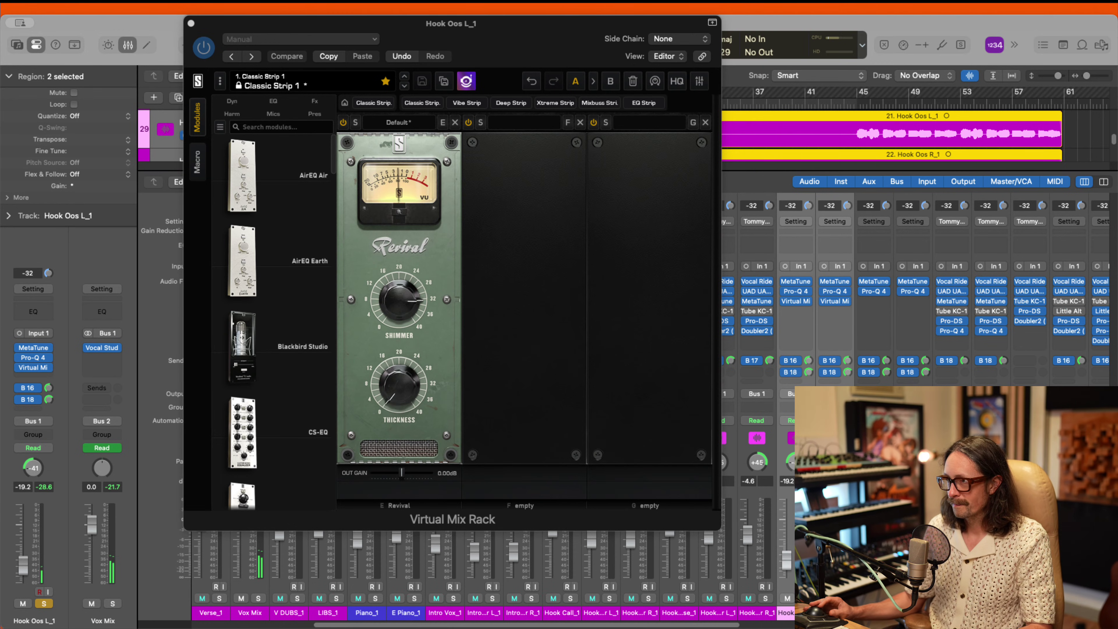
click(190, 23)
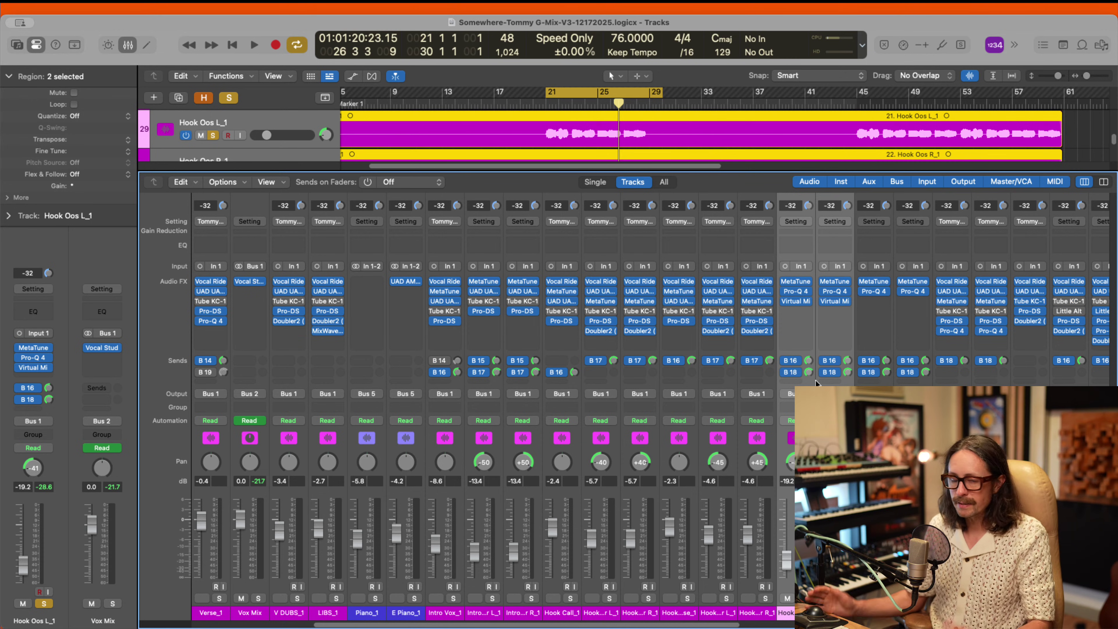
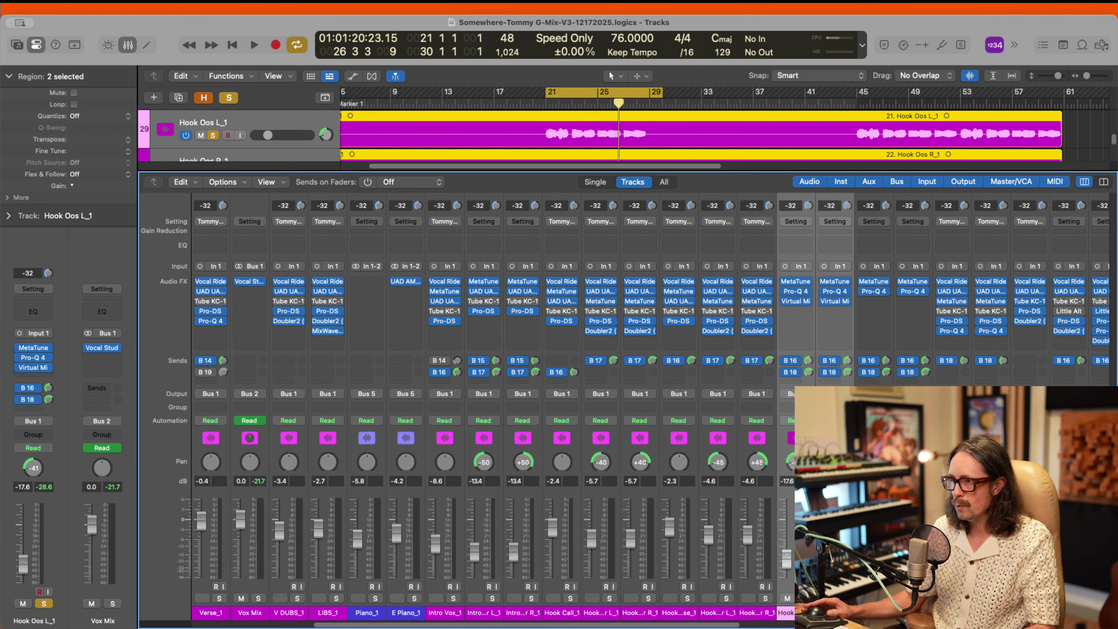
Step: Widen the panning of Hook Oos L_1 and R_1 to -50 and +50, and hide the mixer
scroll(484, 440, right, 8)
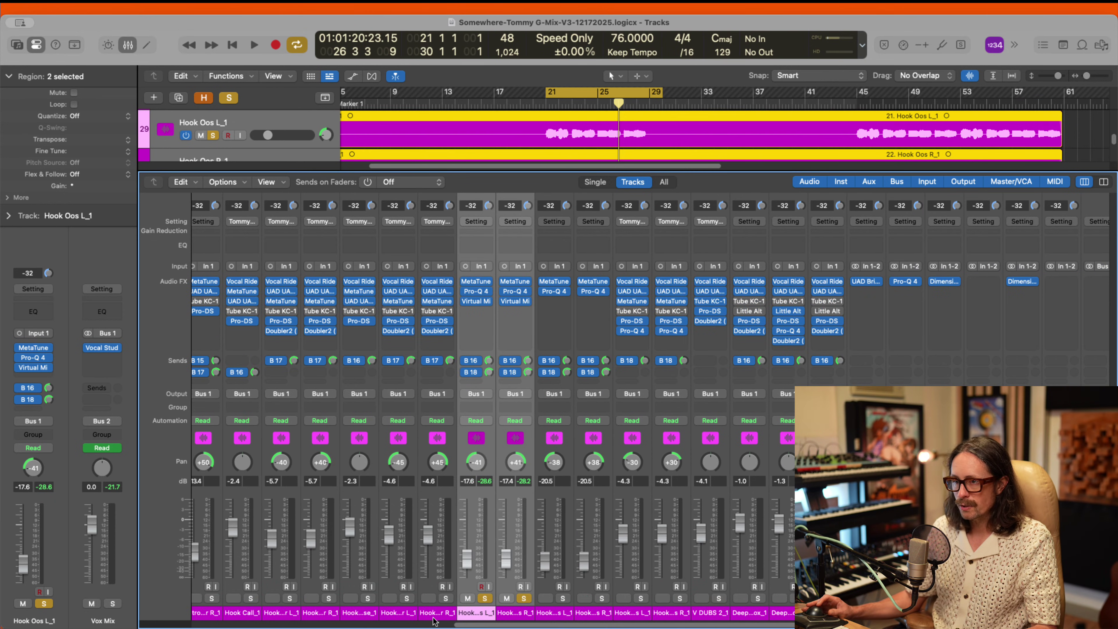
click(435, 612)
drag(476, 463, 474, 475)
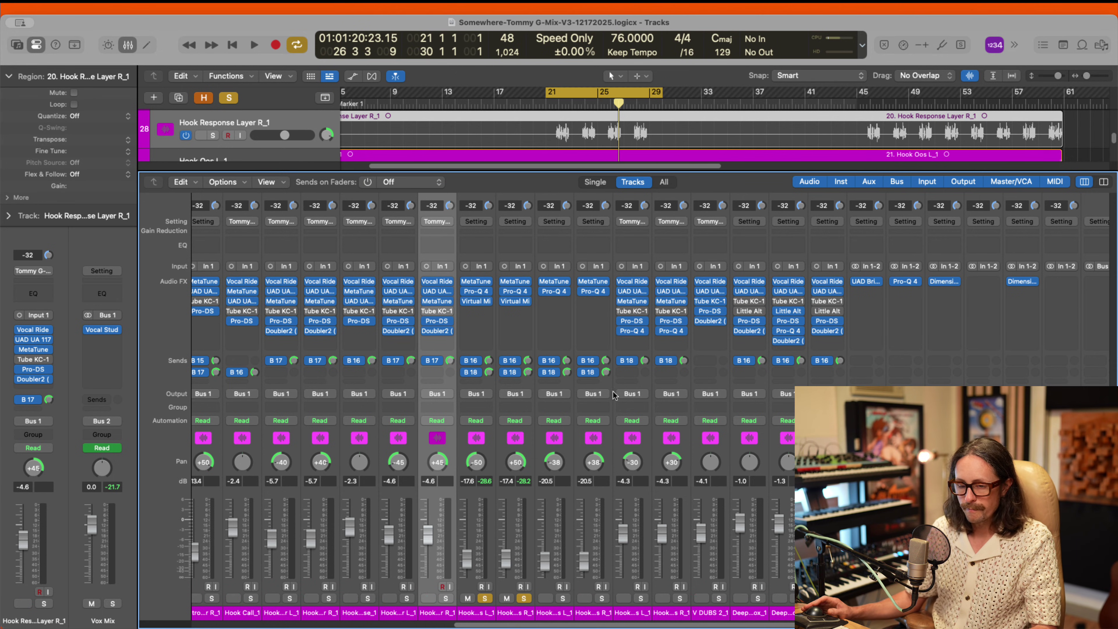
key(x)
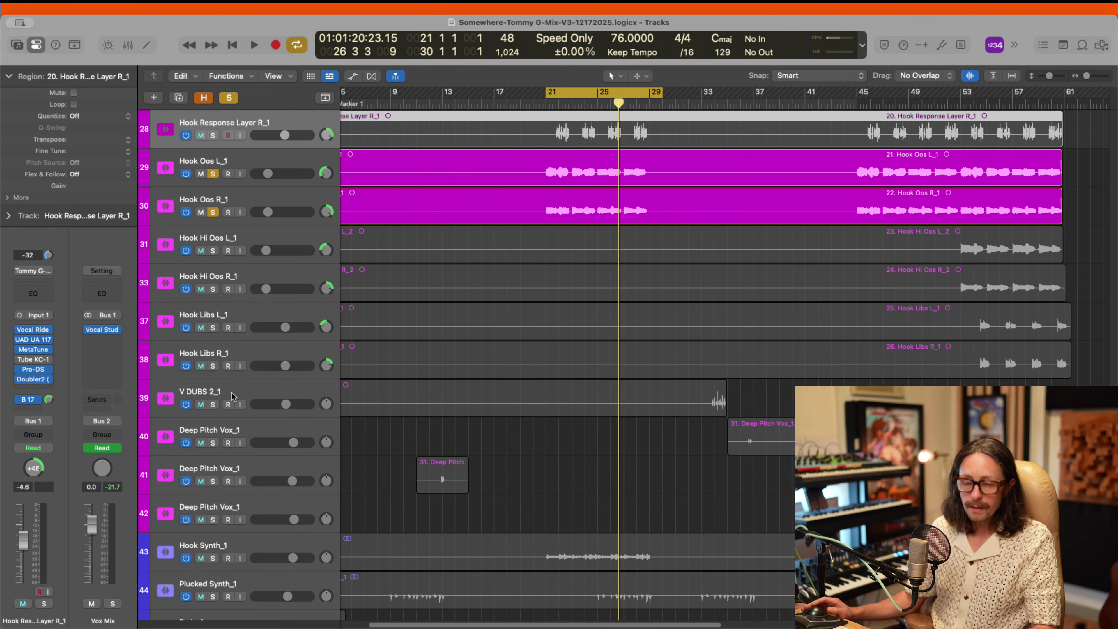
Step: Select Hook Oos R_1 and check the destinations of its Bus 16 and Bus 18 sends
click(273, 196)
click(27, 387)
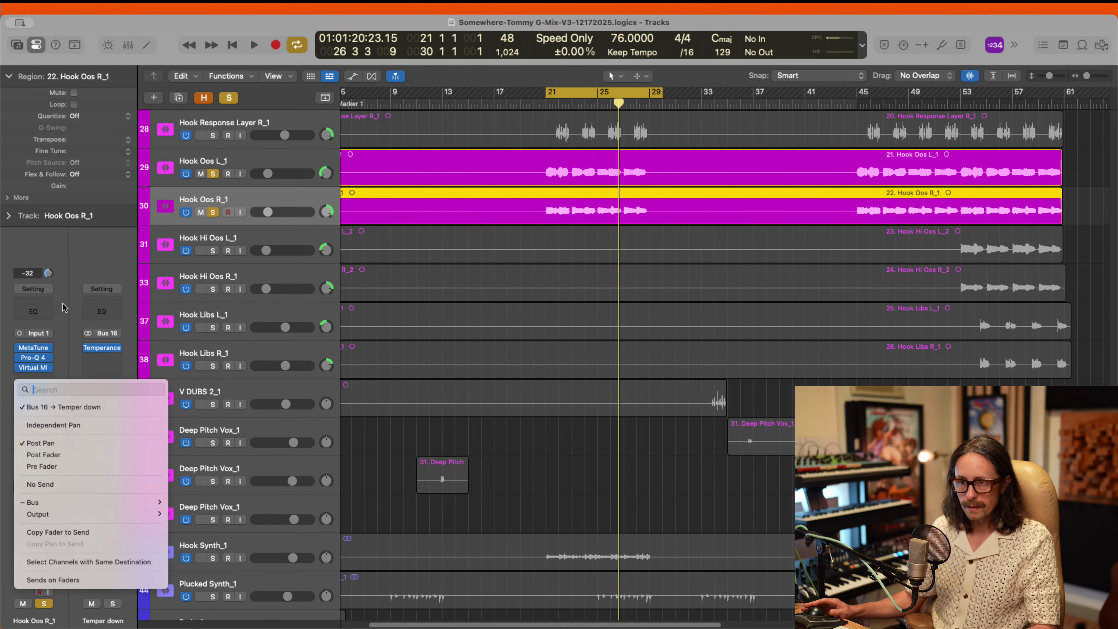
click(27, 388)
click(31, 401)
click(31, 400)
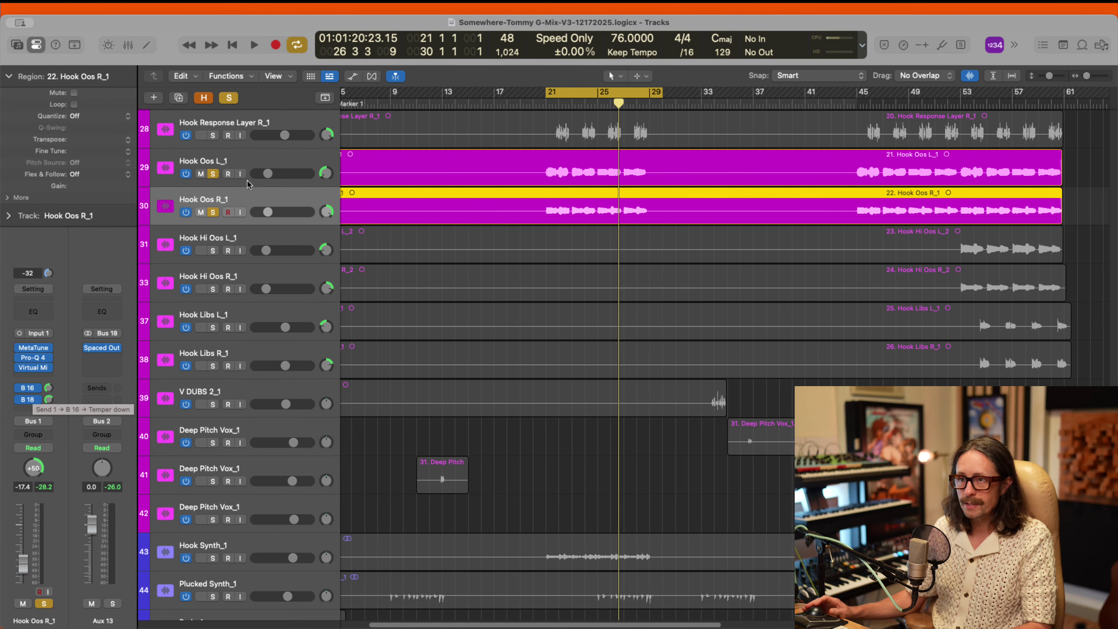
Step: Select both Hook Oos tracks and compare playback with their Bus 16 and Bus 18 sends switched off and on
key(shift+Up)
drag(14, 385, 22, 408)
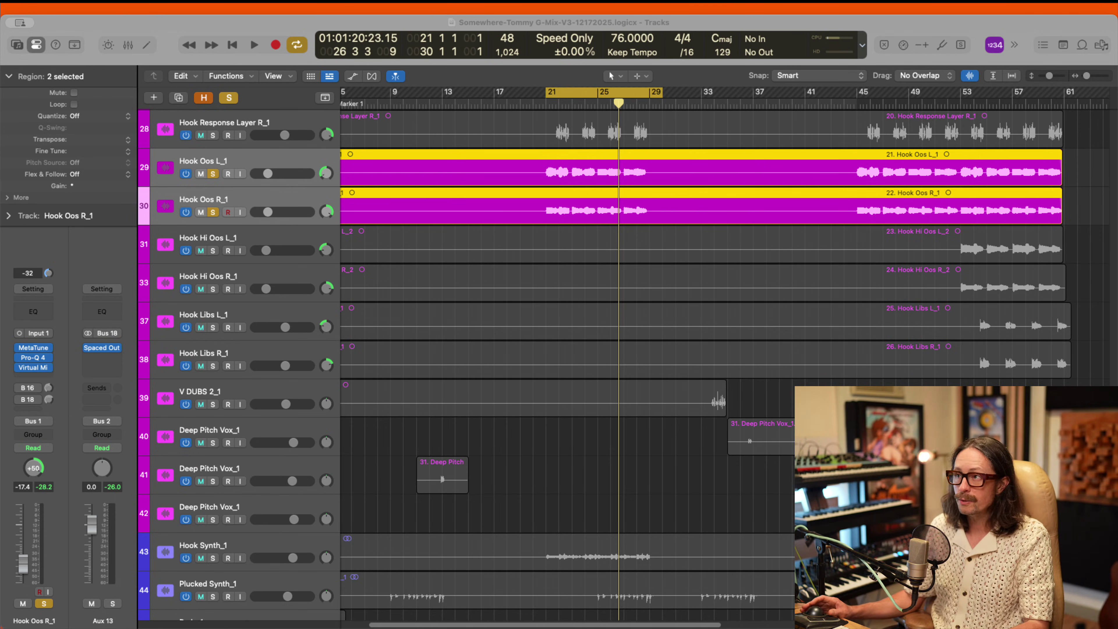
click(592, 315)
key(space)
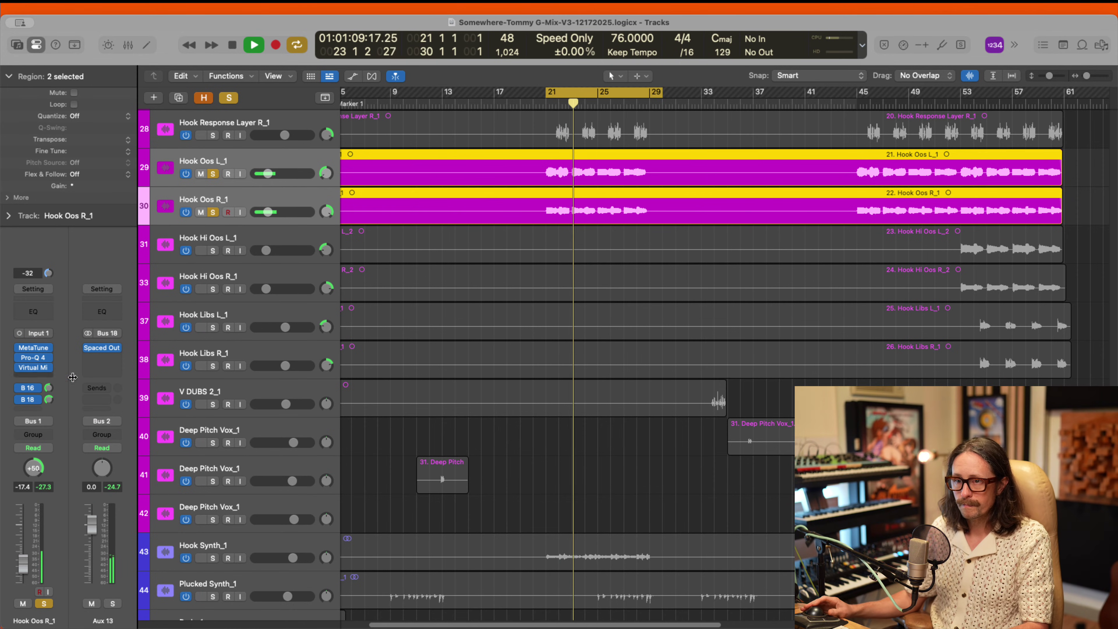
key(space)
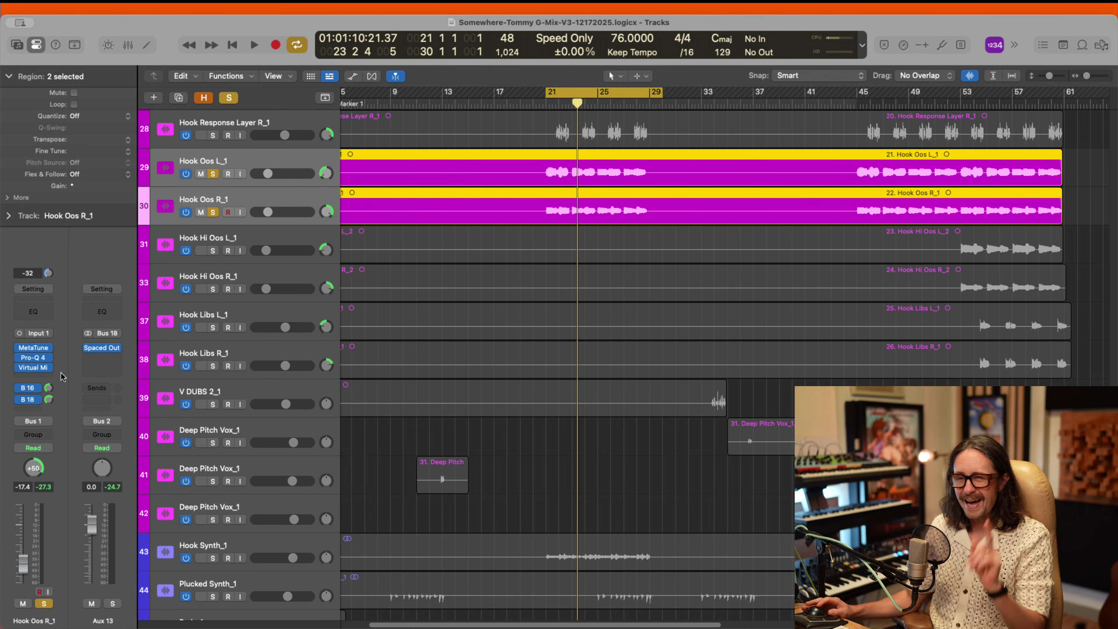
Step: From Hook Oos L_1's Bus 16 send, examine the Temperance Lite reverb settings and space types on the Temper down aux
click(249, 163)
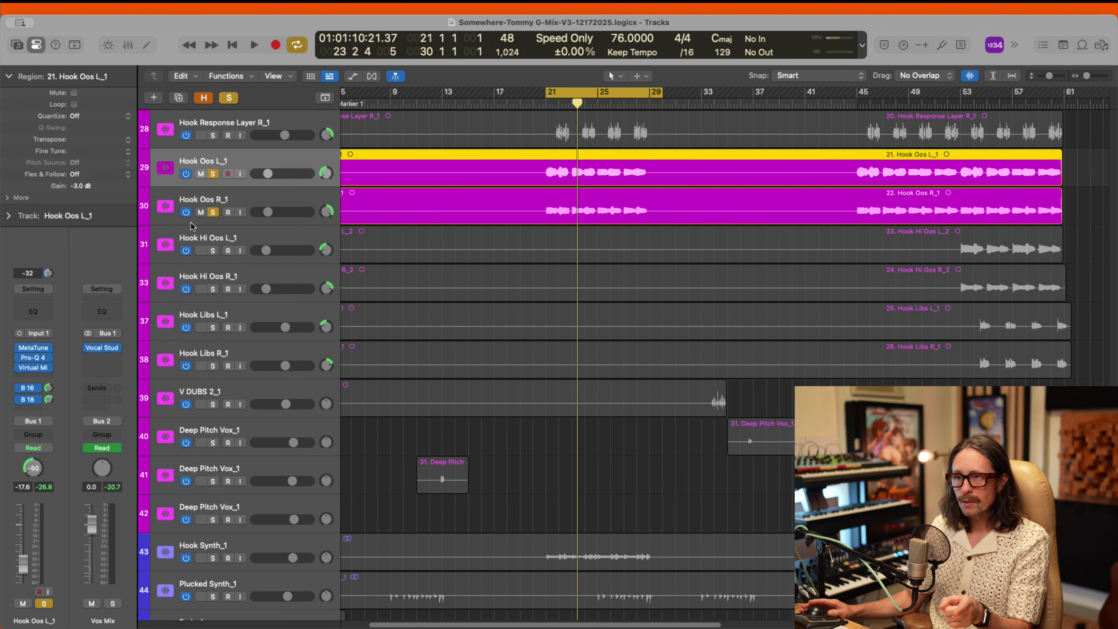
click(27, 389)
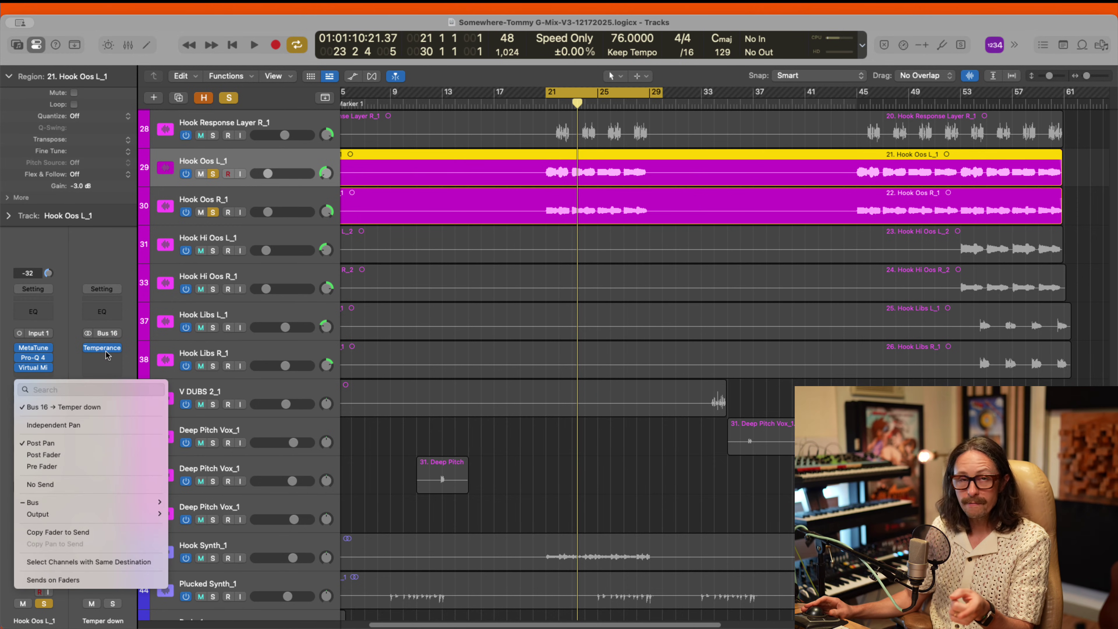
click(104, 350)
click(104, 350)
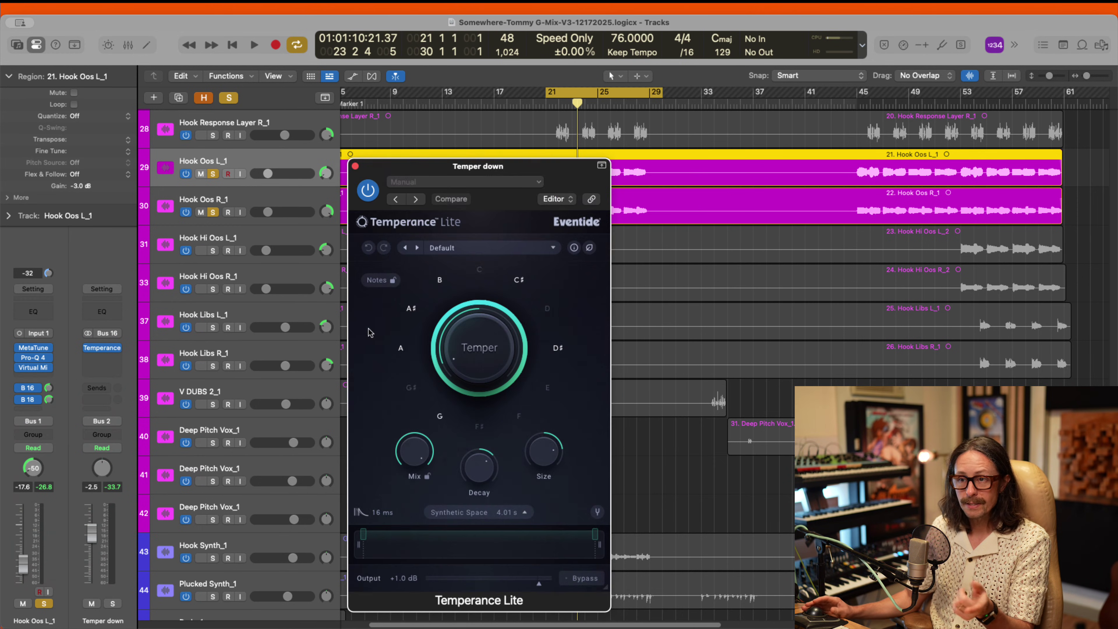
drag(554, 177, 512, 127)
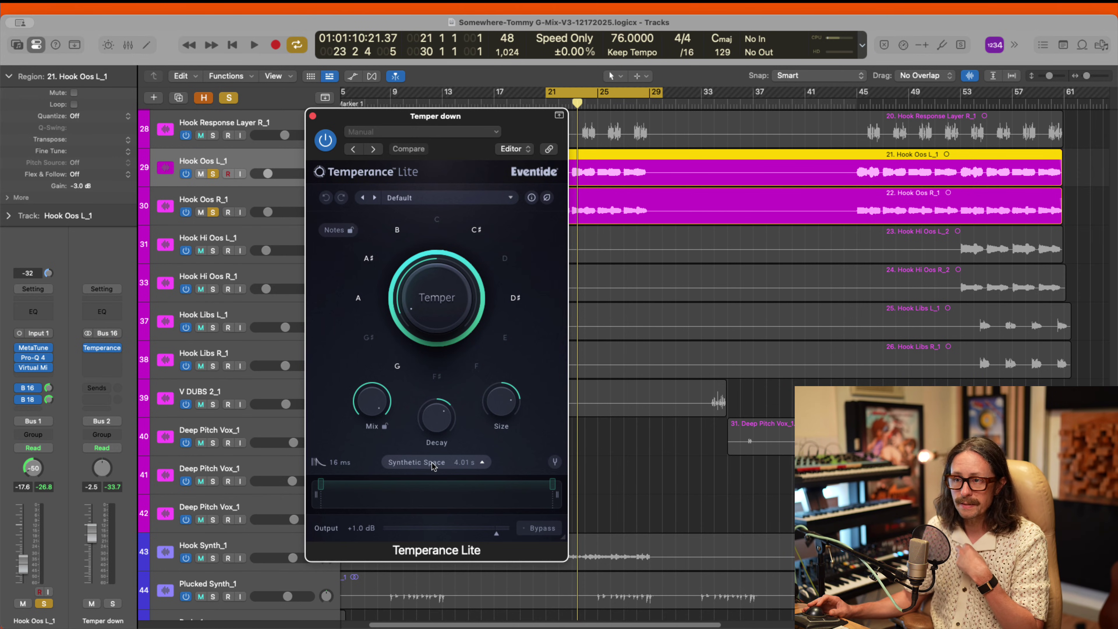
click(482, 462)
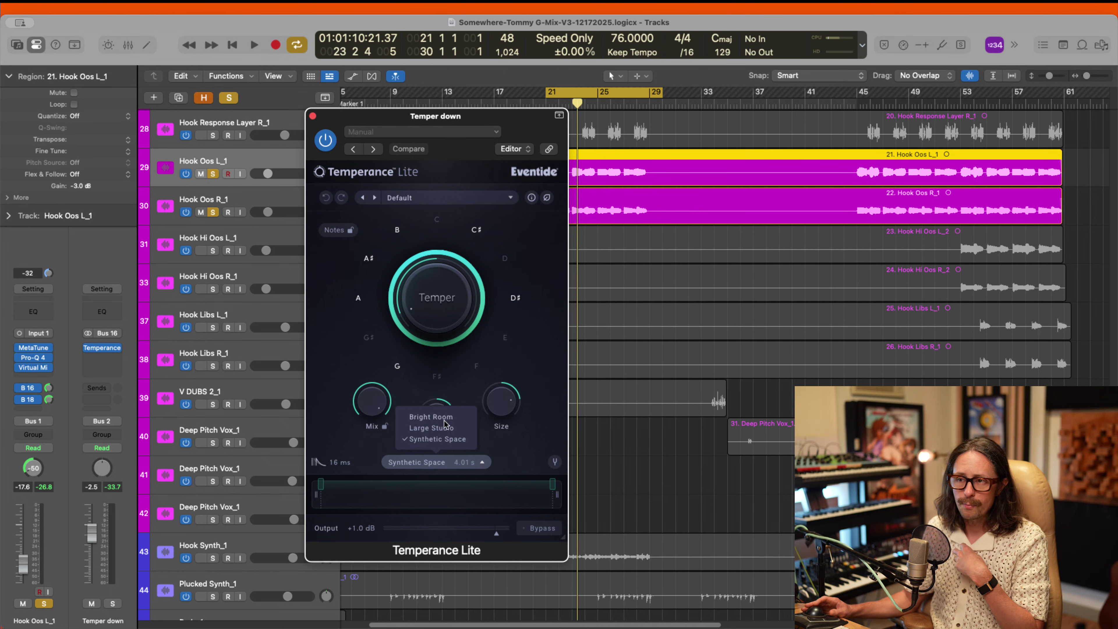
click(527, 456)
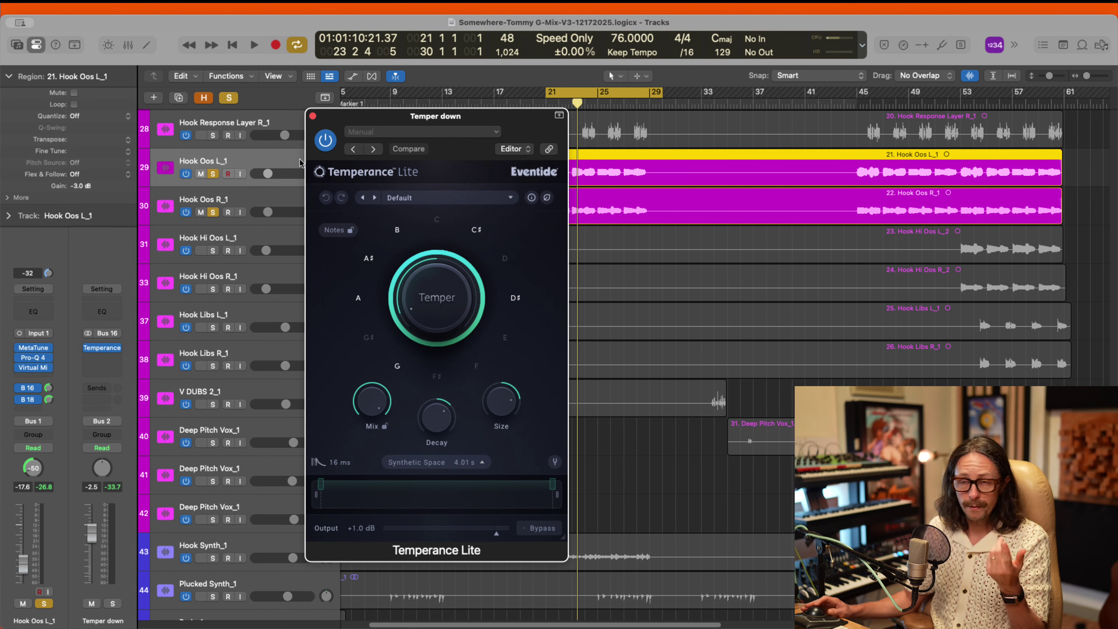
click(313, 117)
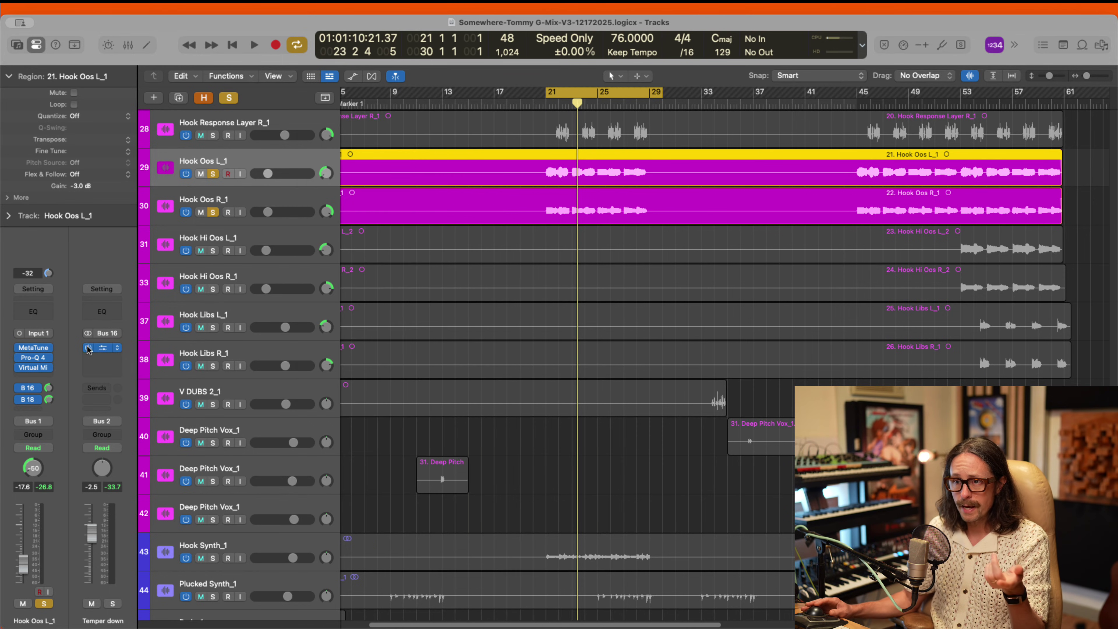
Step: Unsolo the Hook Oos tracks, solo the Temper down aux, and play the cycle range to hear the reverb alone
click(44, 603)
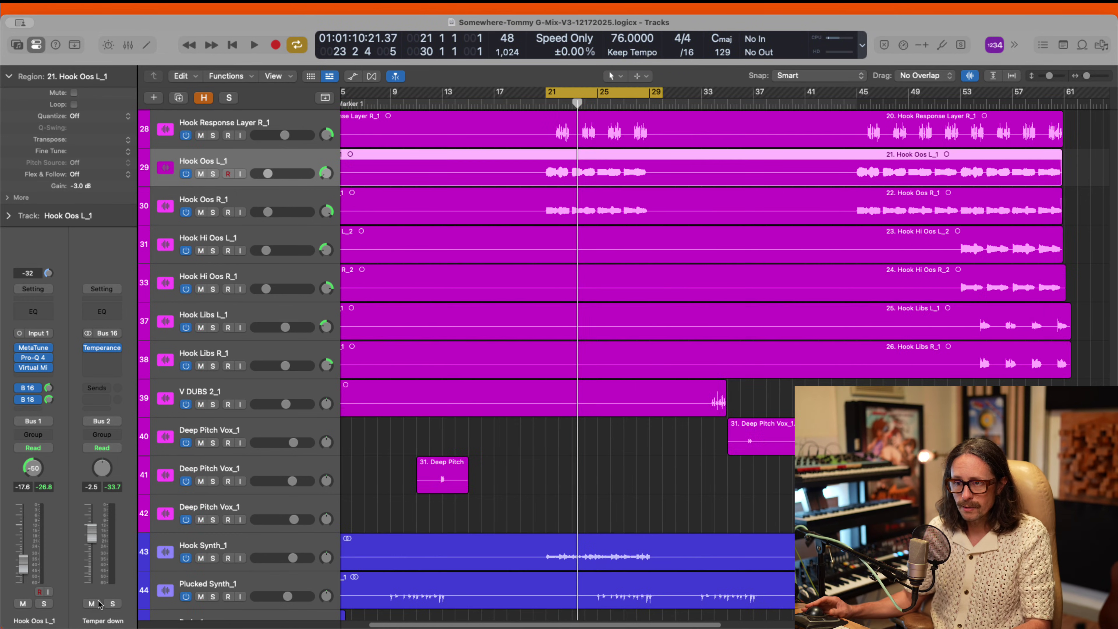
click(113, 604)
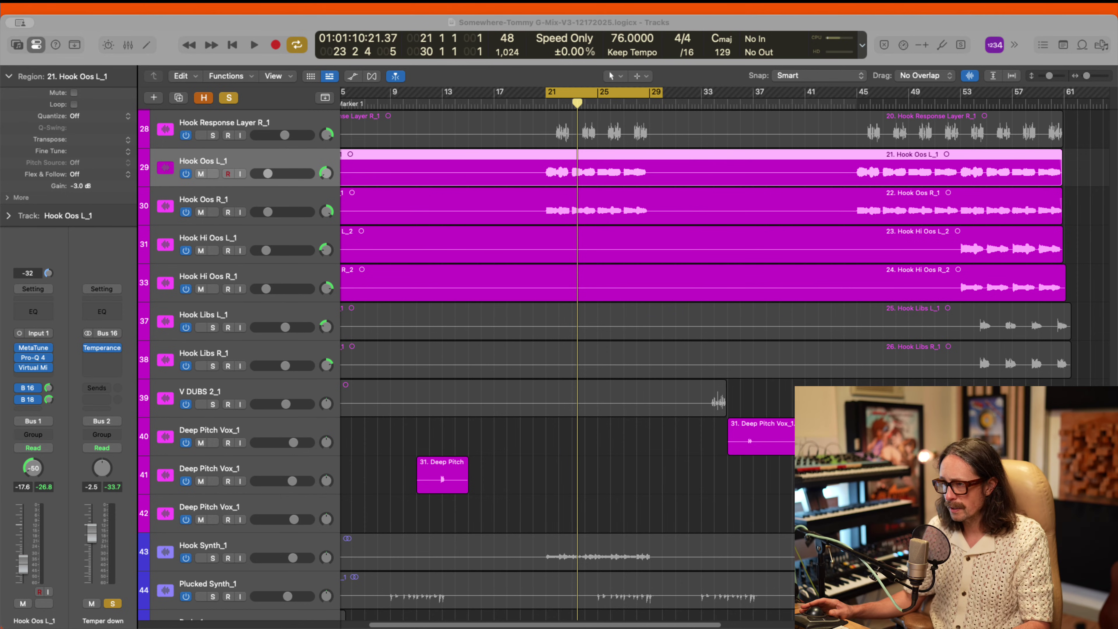
key(space)
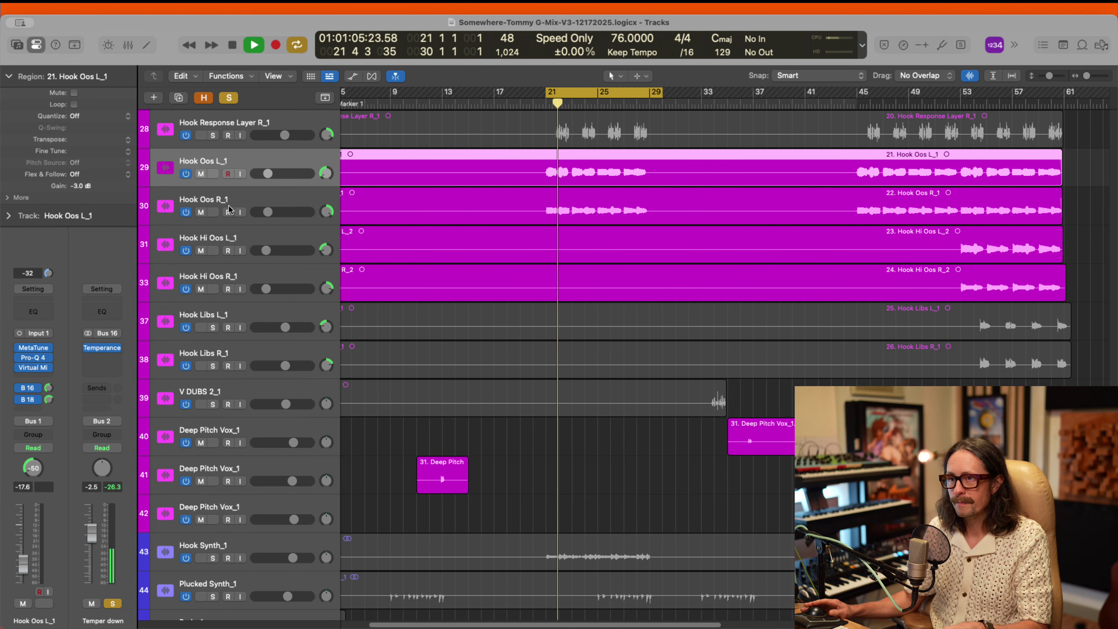
Step: Solo both Hook Oos tracks with the Temper down aux, play them together, and leave only the Hook Oos tracks soloed
shift+click(212, 213)
click(213, 213)
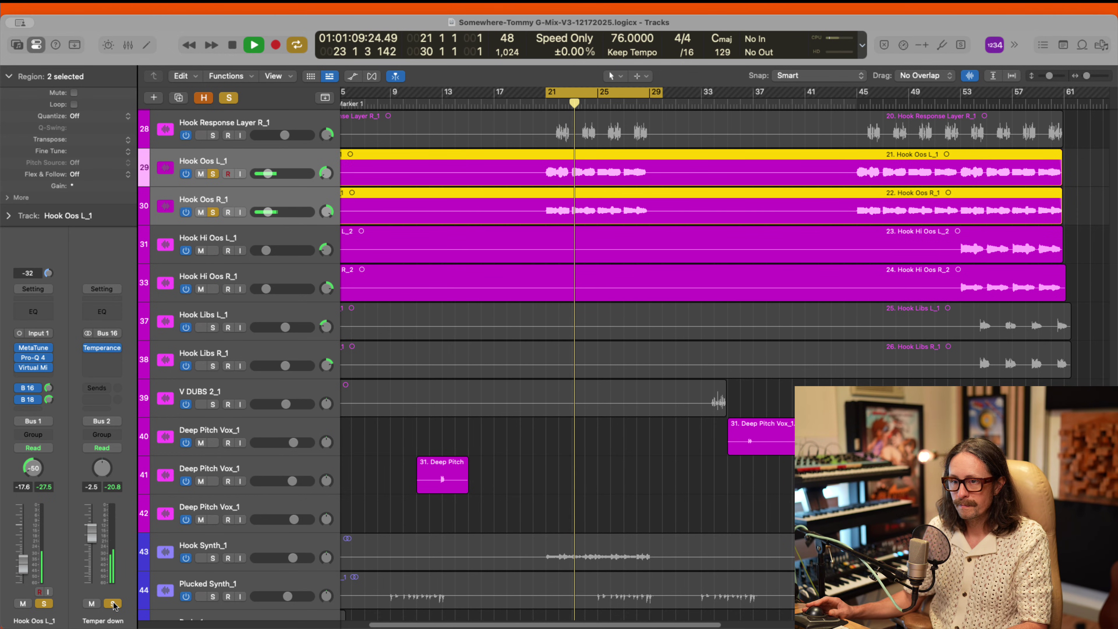
key(space)
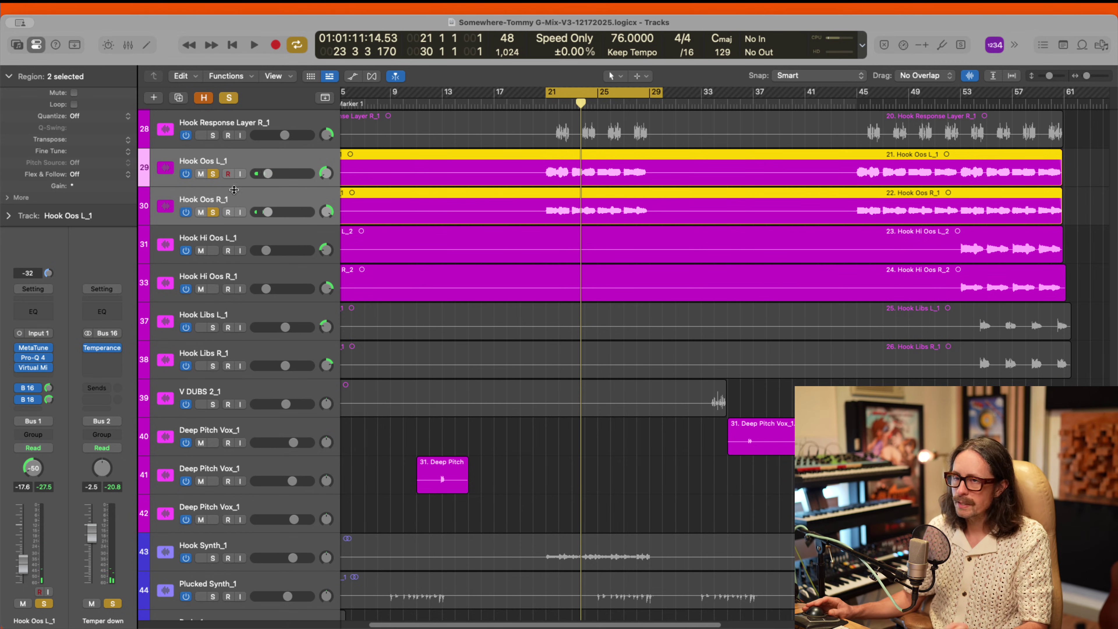
click(213, 173)
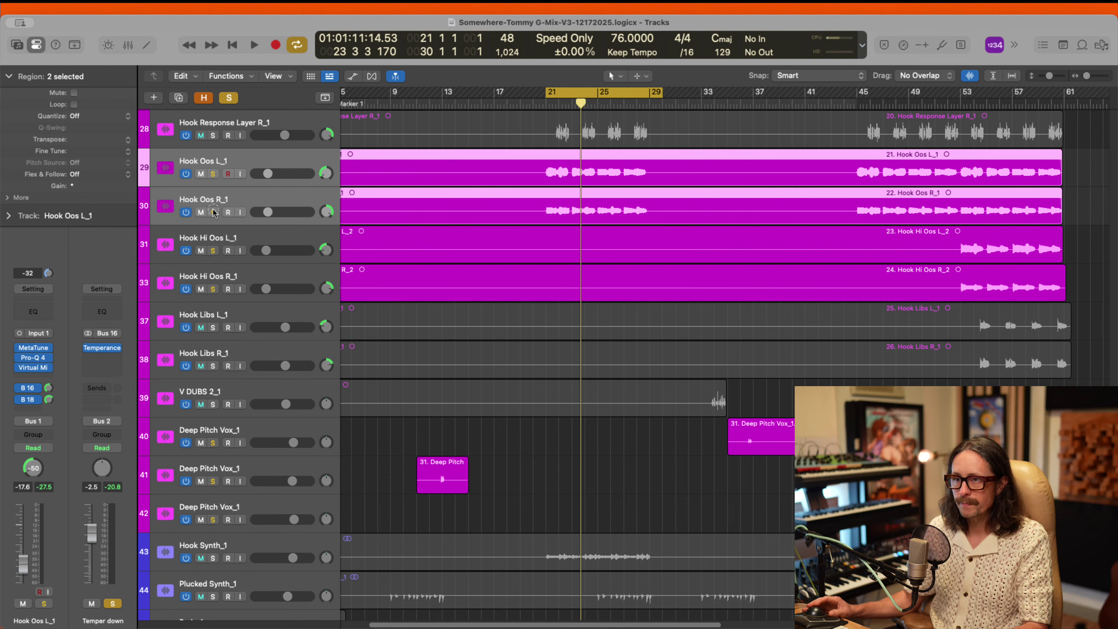
click(213, 174)
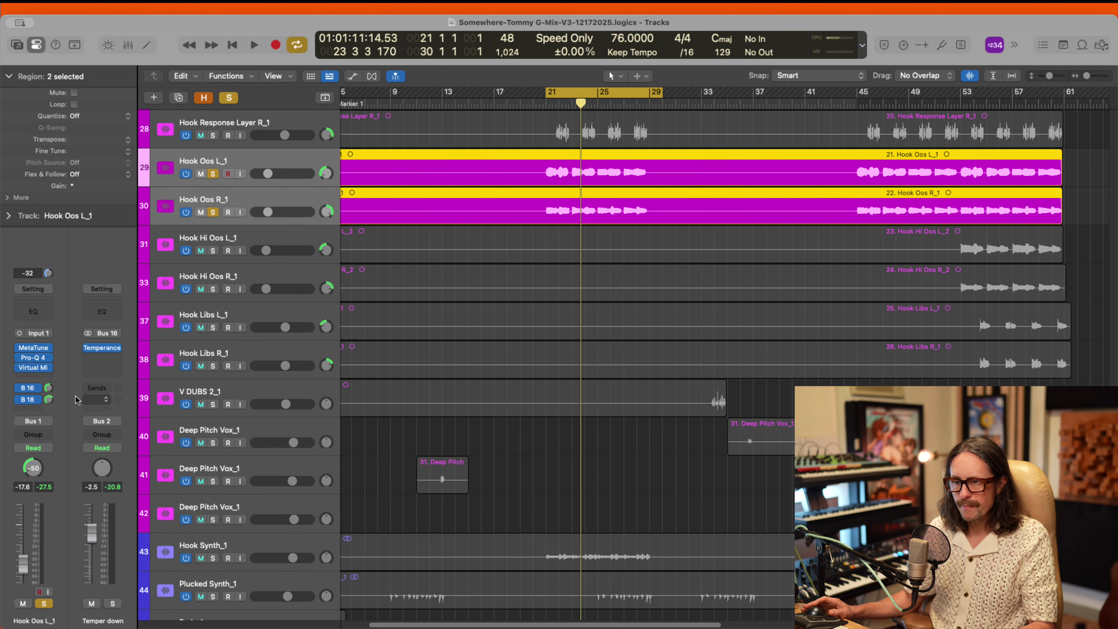
Step: Follow the Hook Oos Bus 18 send to its aux, unsolo the Hook Oos tracks, and audition Aux 13 in solo
click(28, 399)
click(81, 412)
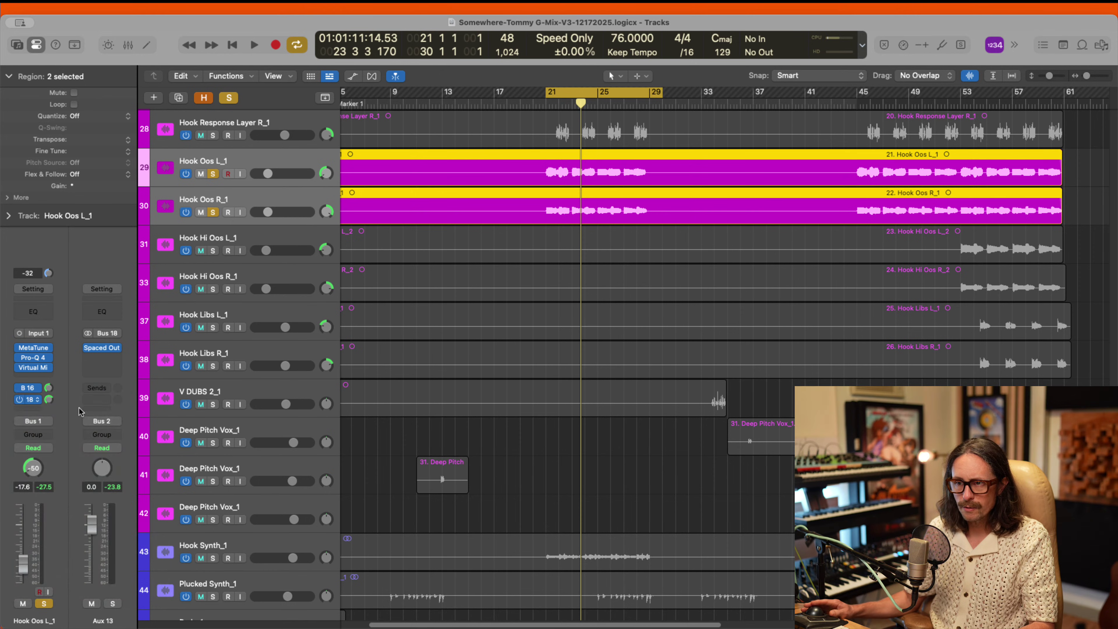
click(44, 604)
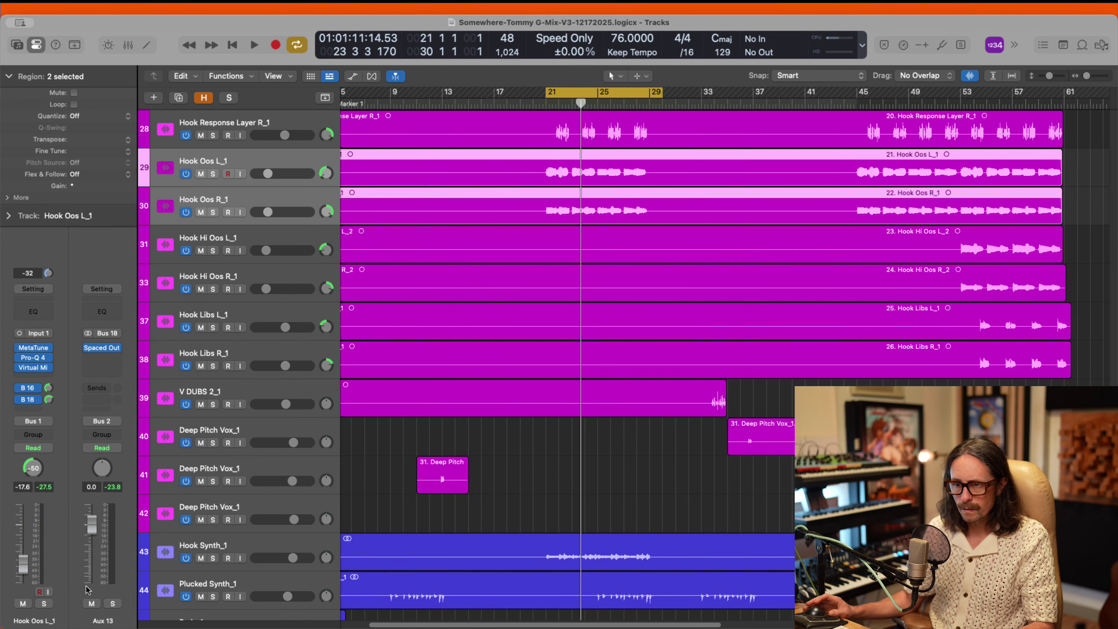
click(113, 604)
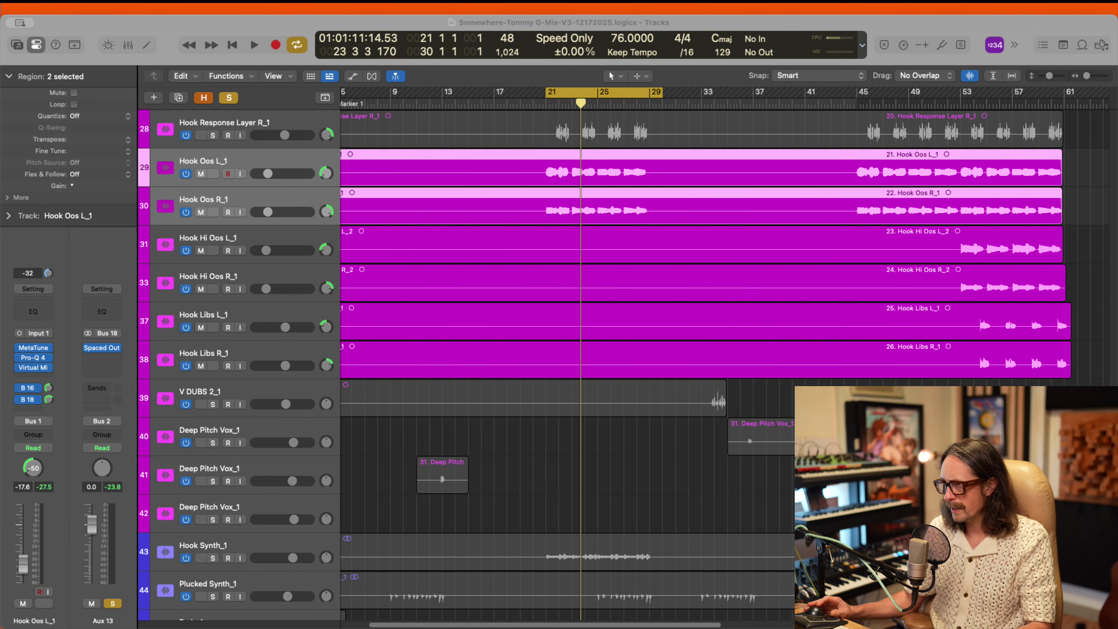
key(space)
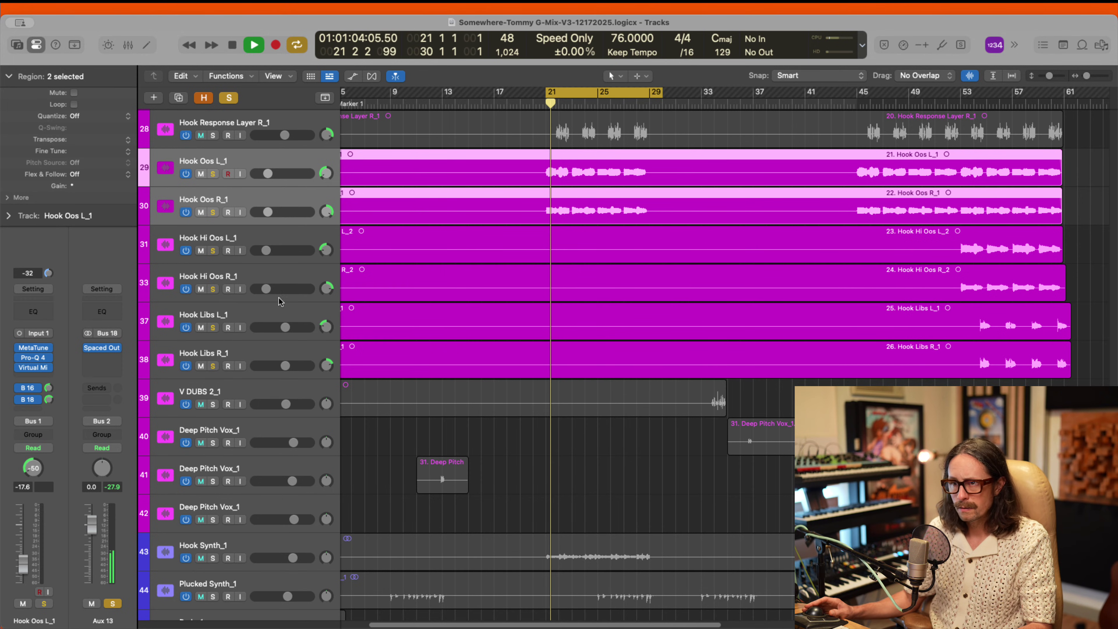
mouse_move(115, 353)
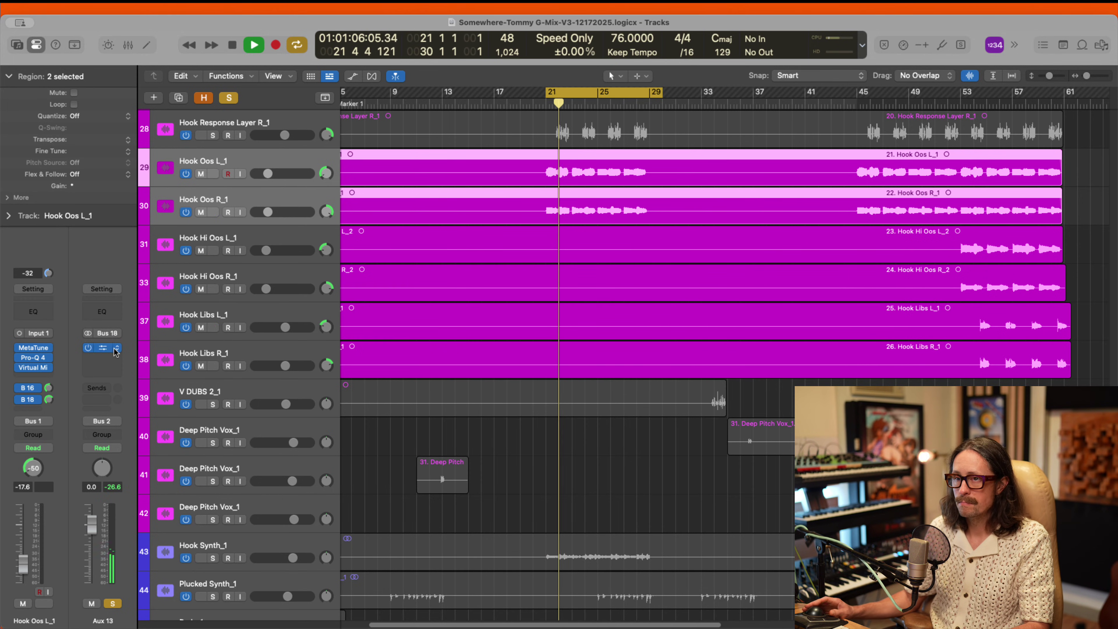
key(space)
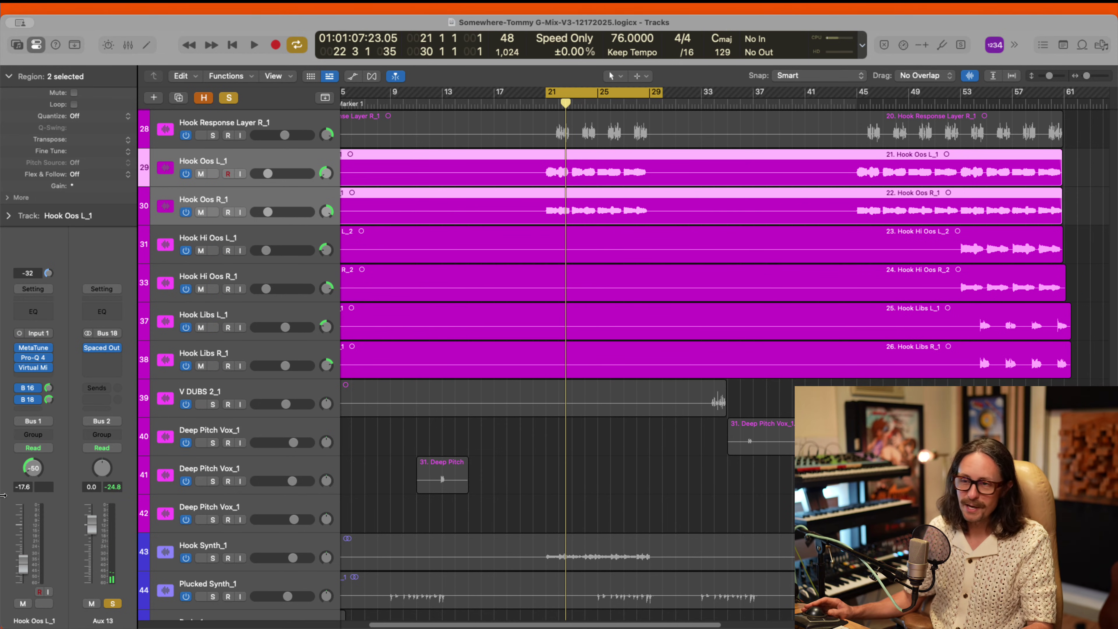
Step: Open Spaced Out on Aux 13, slightly adjust the reverb control beside Stardust while auditioning the effect, and close the plug-in
click(103, 349)
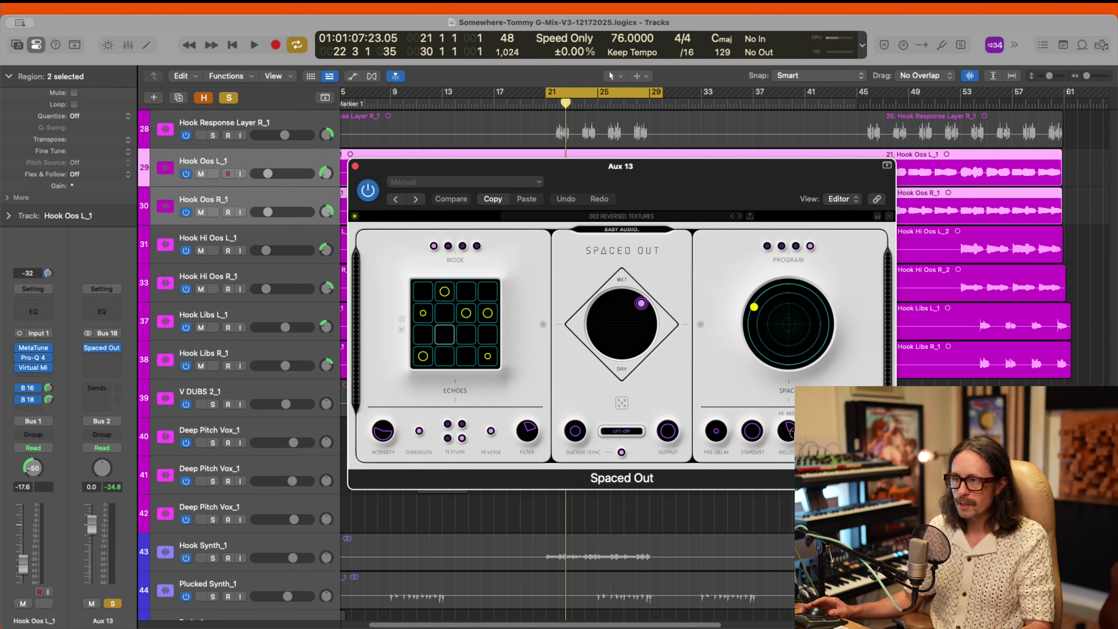
drag(793, 446, 794, 440)
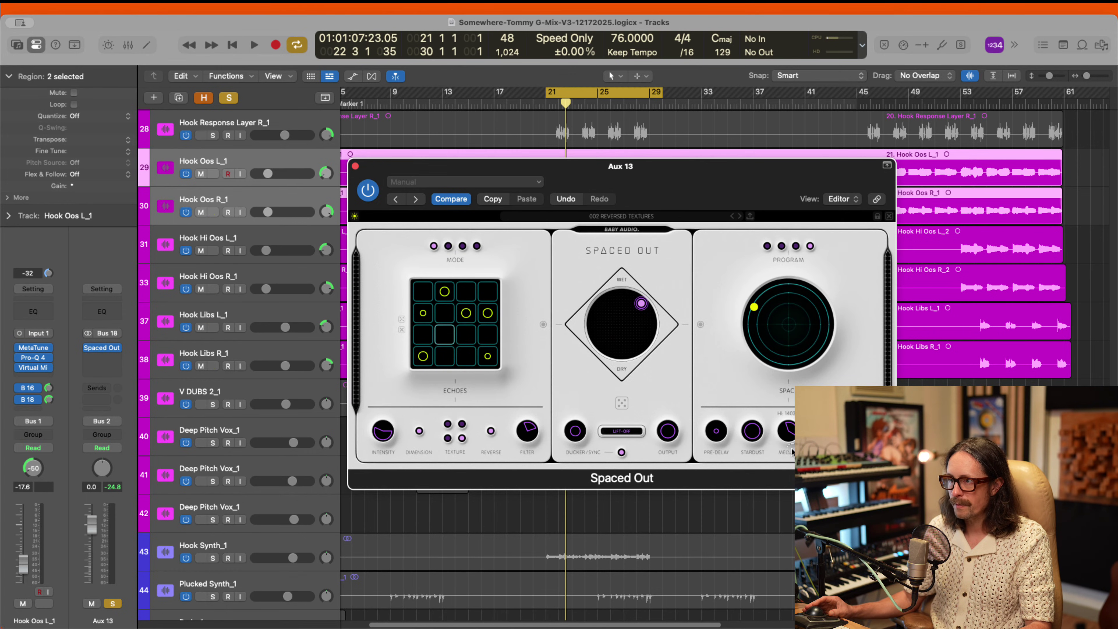
click(851, 18)
key(space)
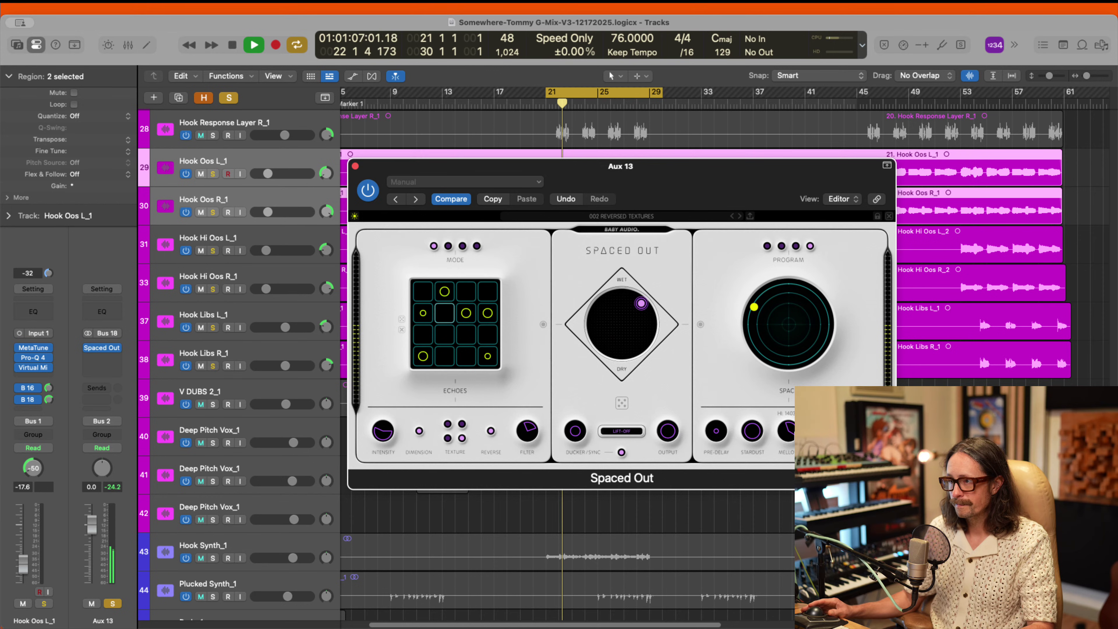
drag(791, 446, 792, 443)
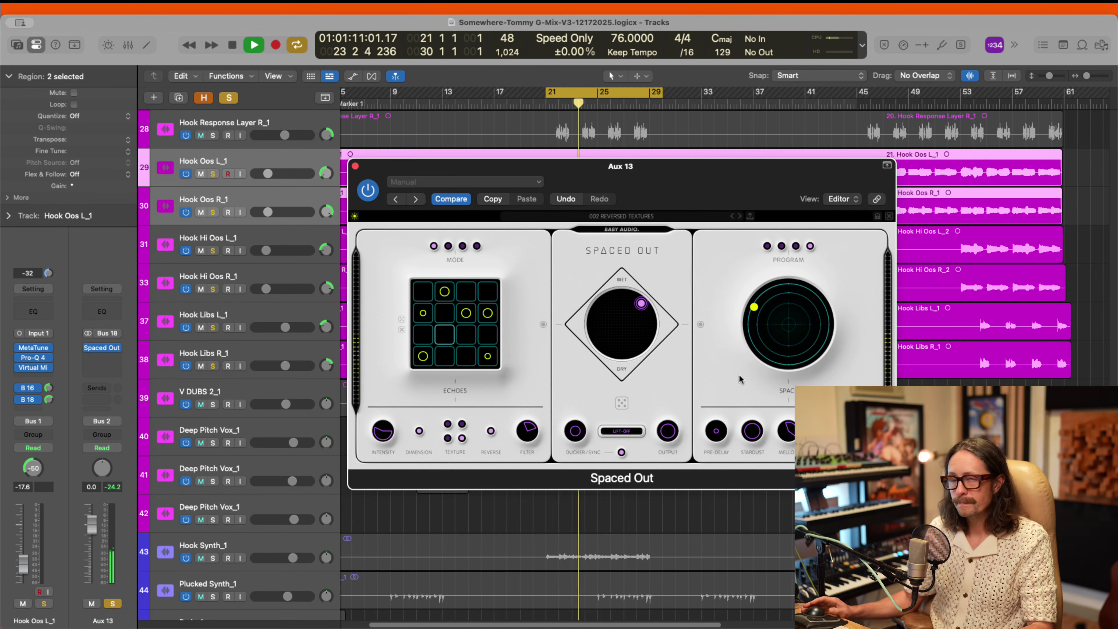
mouse_move(580, 432)
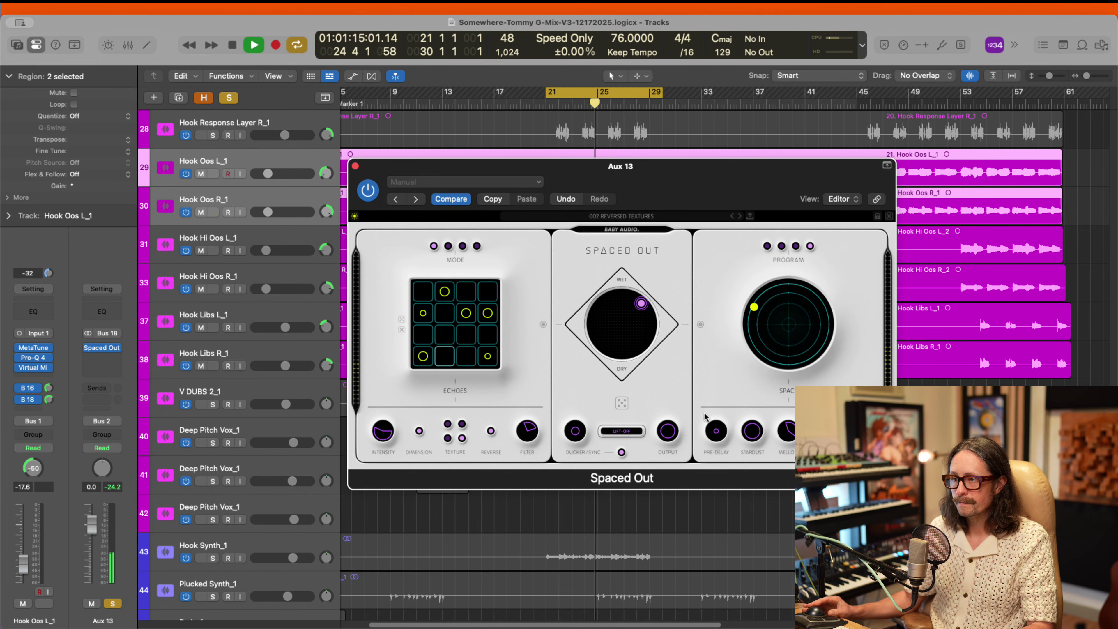
key(space)
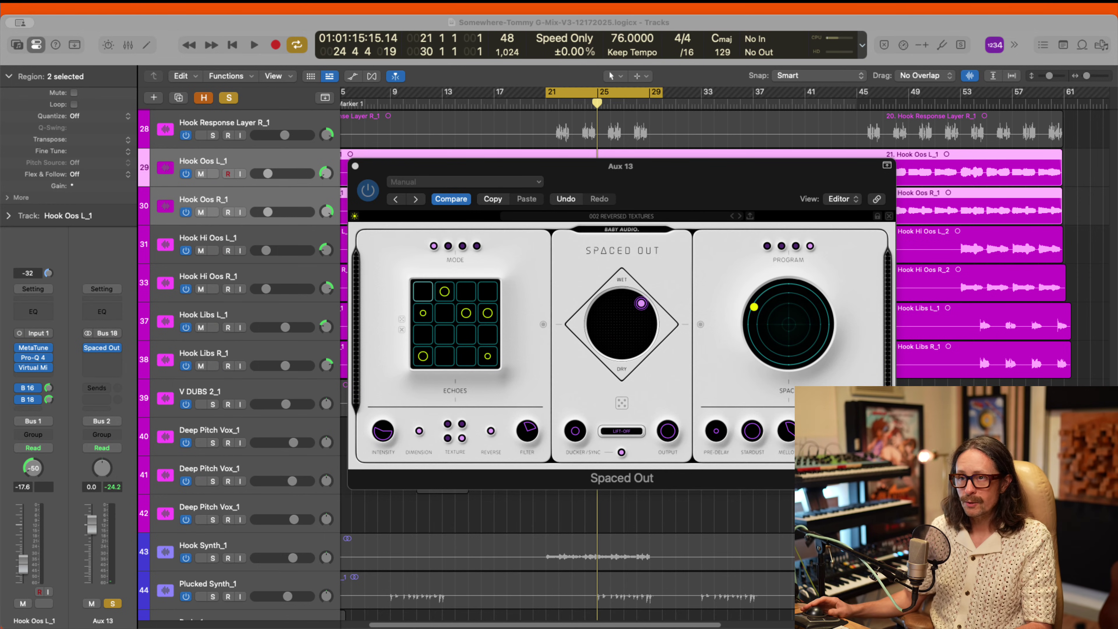
click(404, 163)
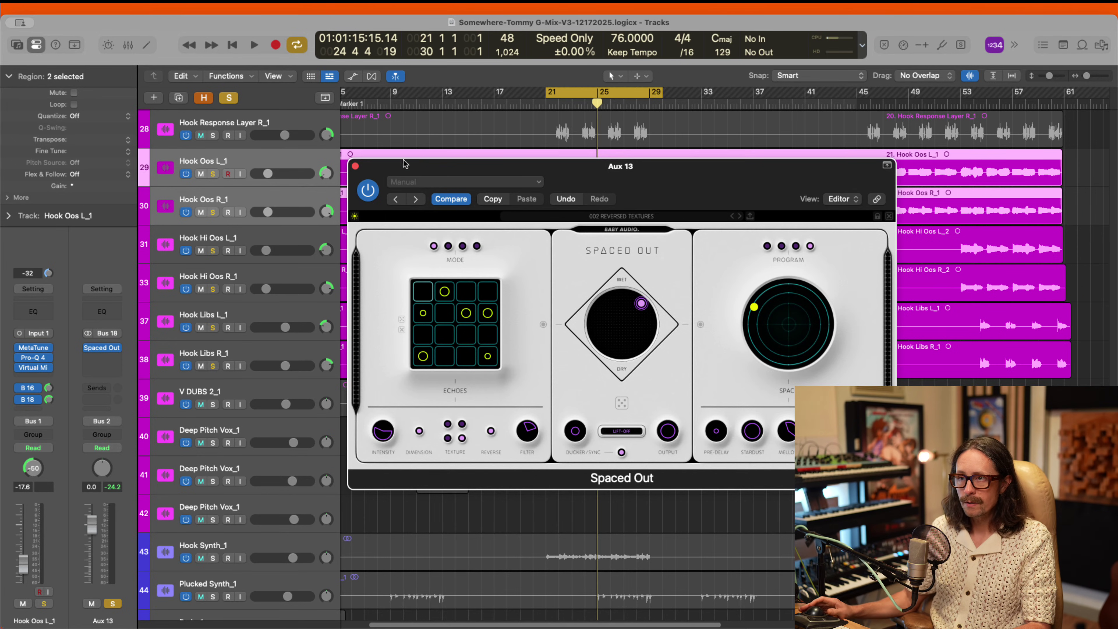
click(356, 166)
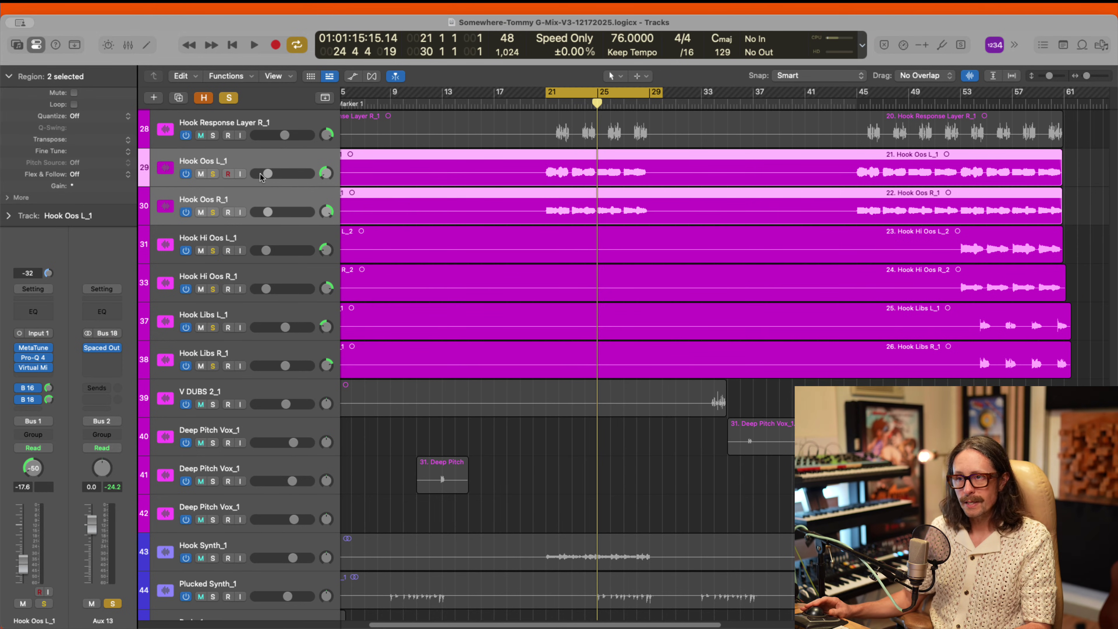
Step: Unsolo Aux 13 and raise both Hook Oos tracks to set Hook Oos L_1's fader to -17.2 dB while playing the full hook
click(118, 606)
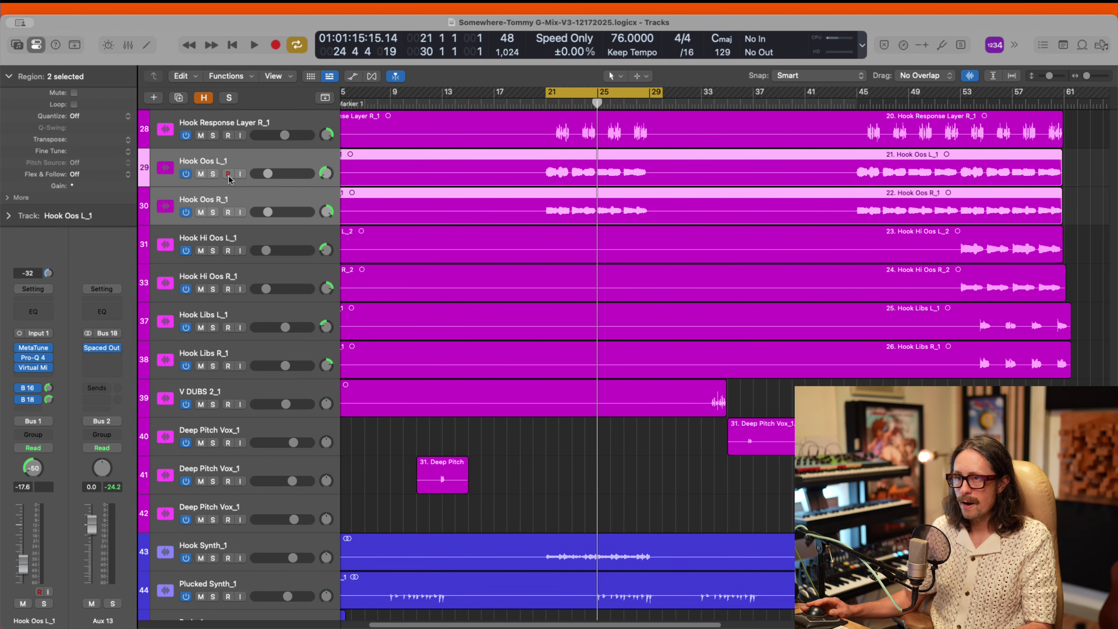
scroll(527, 251, up, 6)
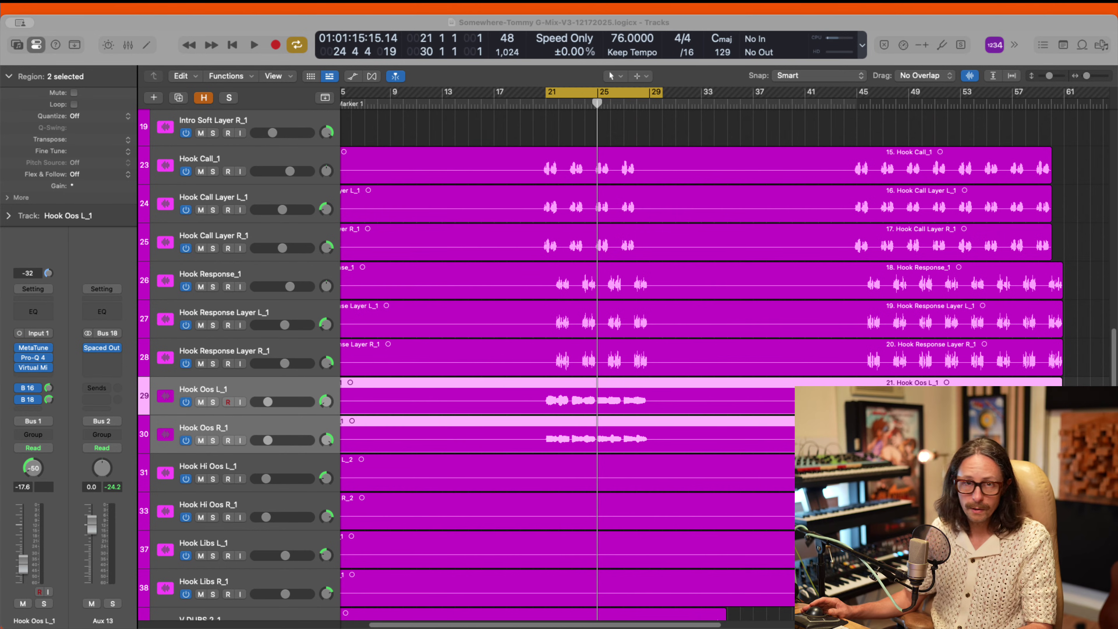
key(space)
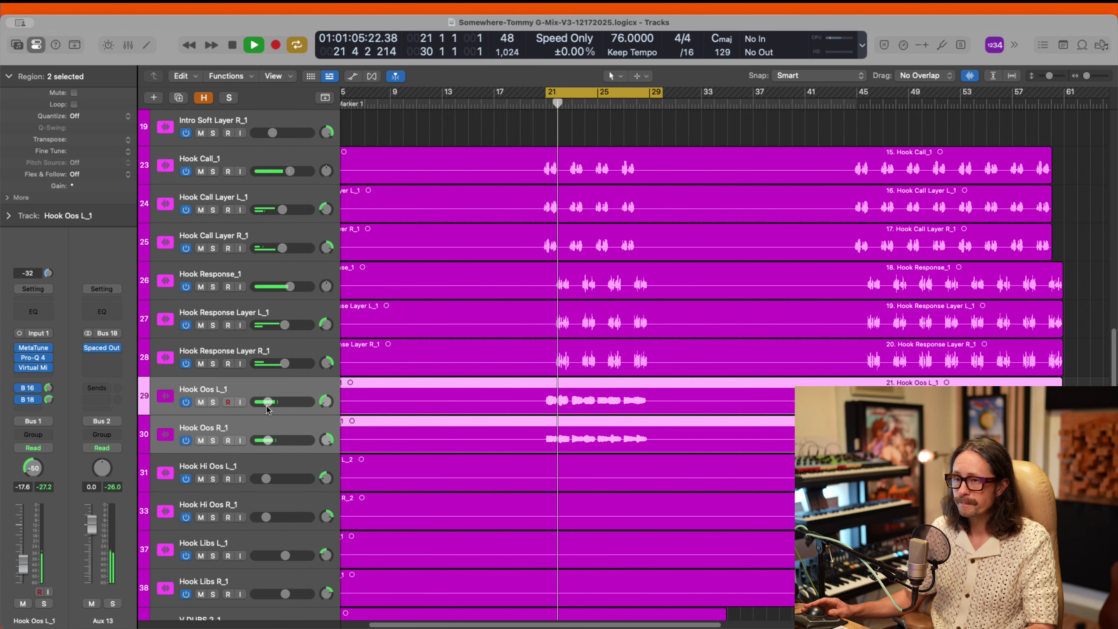
drag(267, 407, 269, 404)
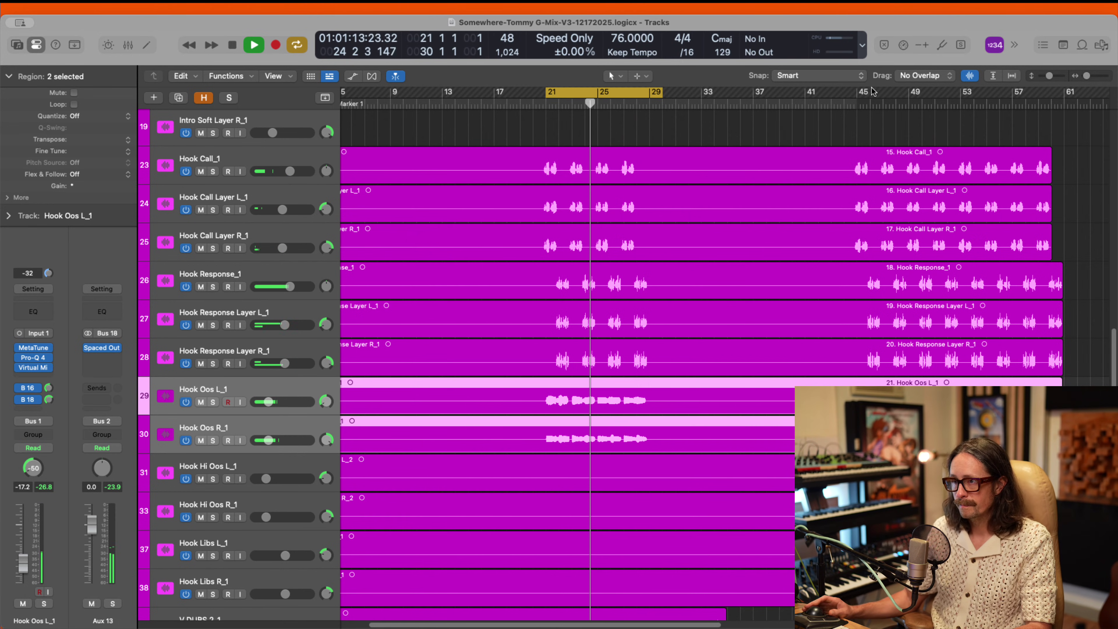
key(space)
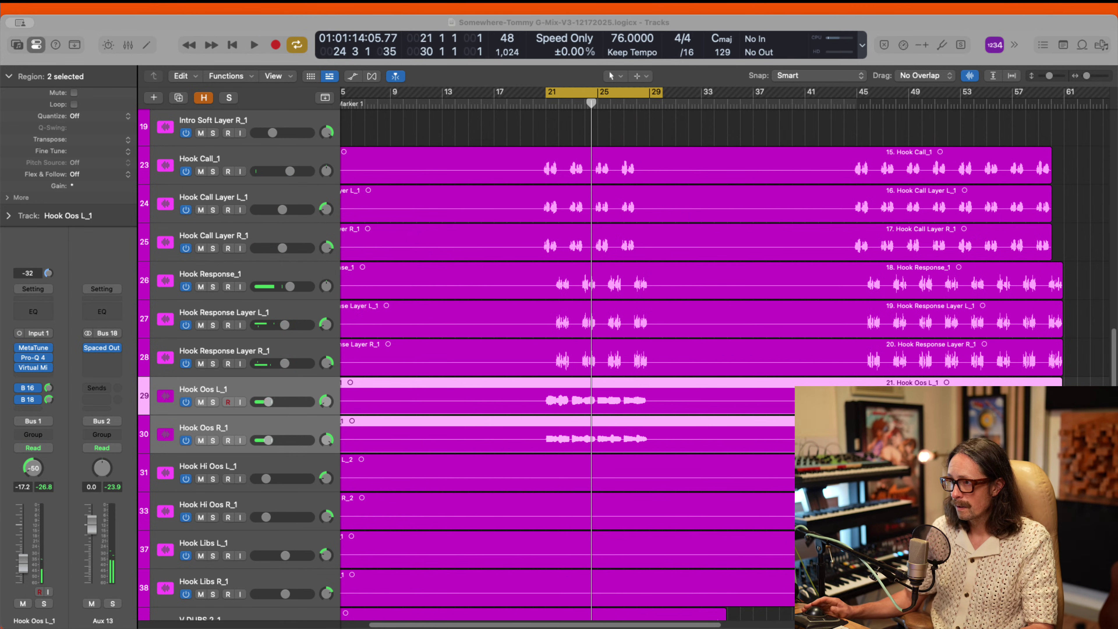
Step: Solo Hook Synth_1, play the cycle range from bar 21, and unsolo it during playback
scroll(699, 271, down, 10)
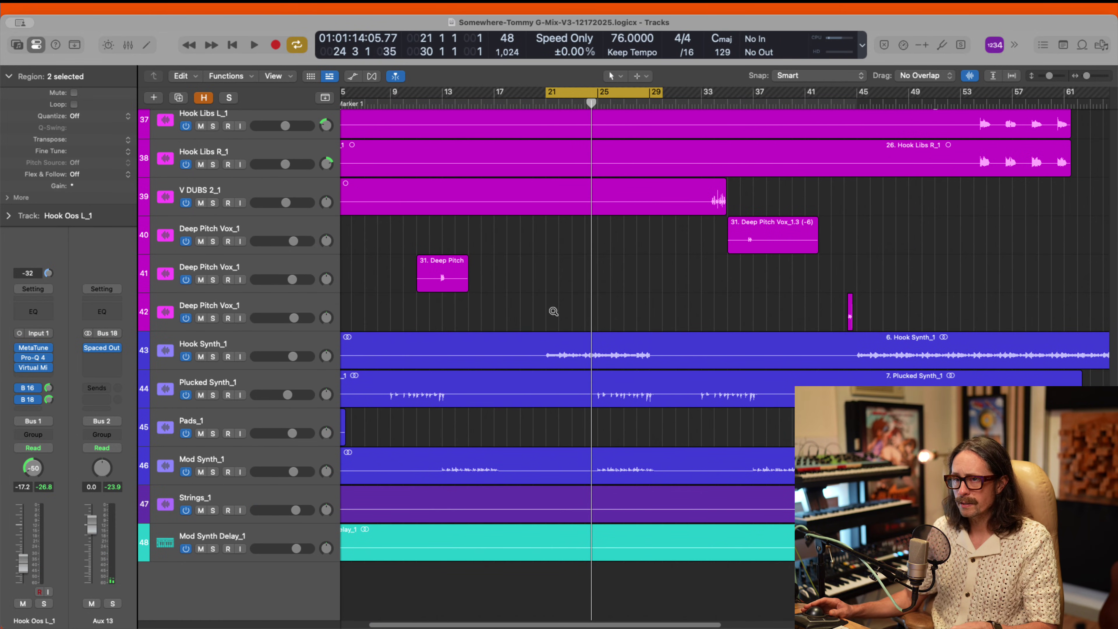
drag(527, 291, 753, 573)
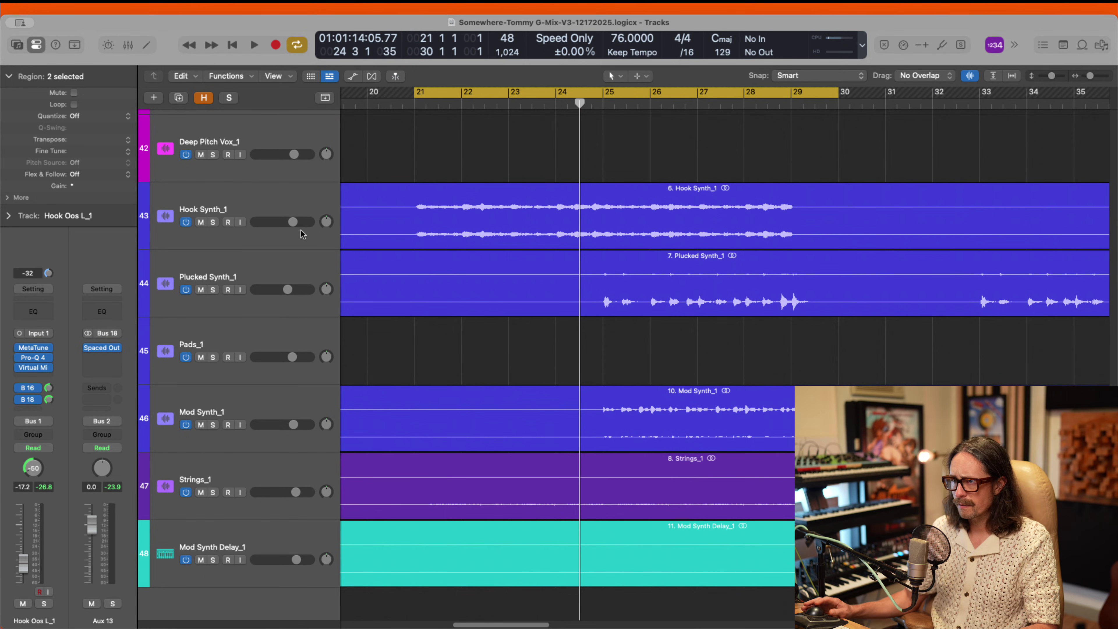
click(223, 204)
click(213, 222)
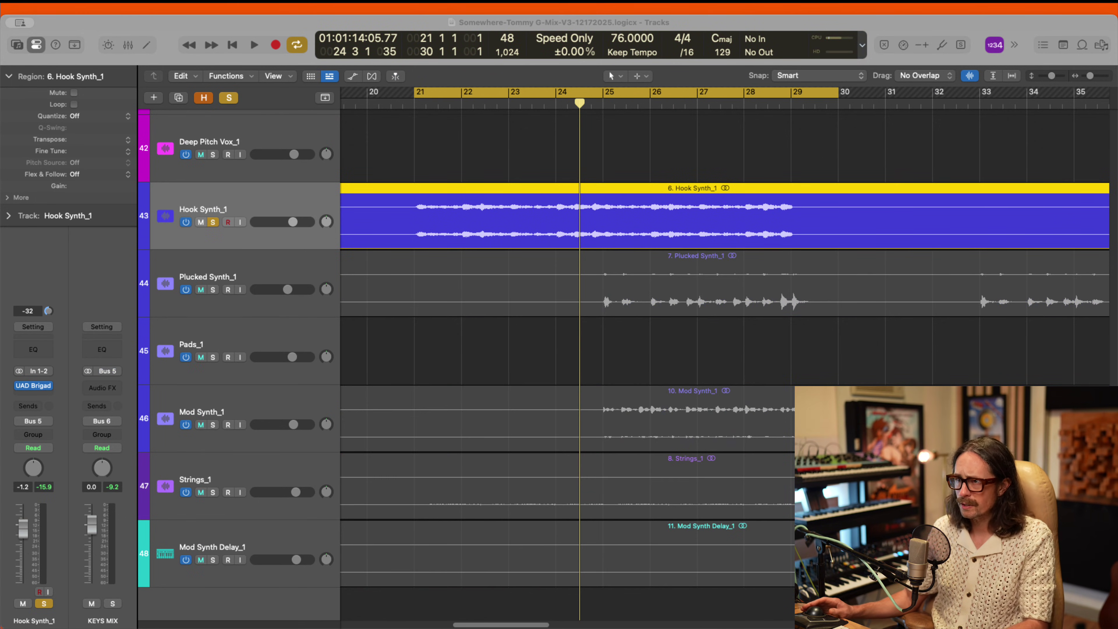
key(space)
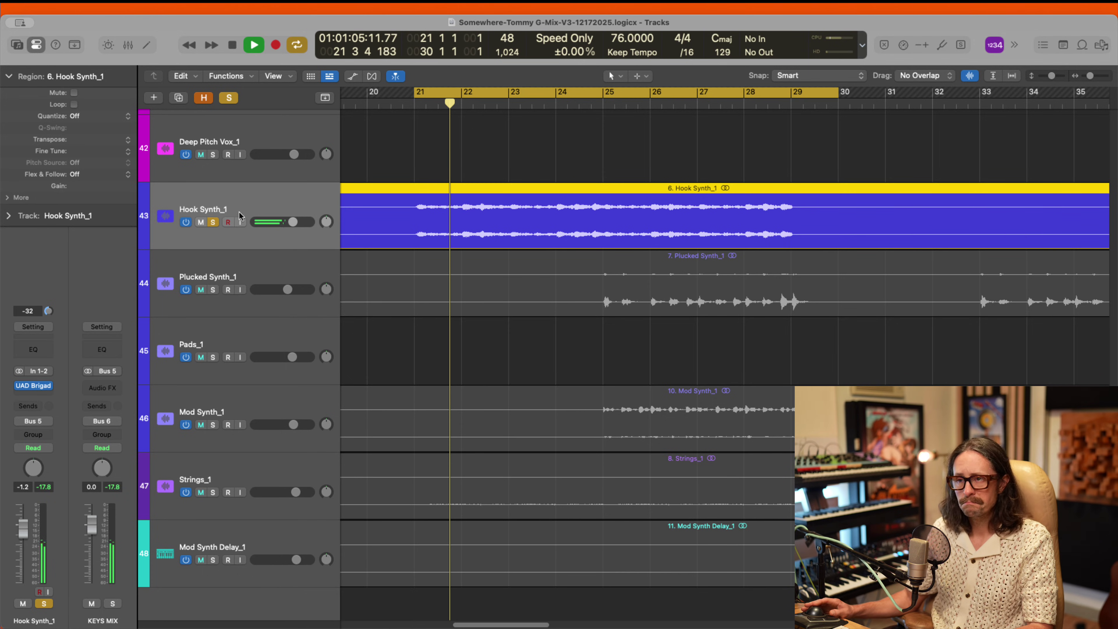
key(s)
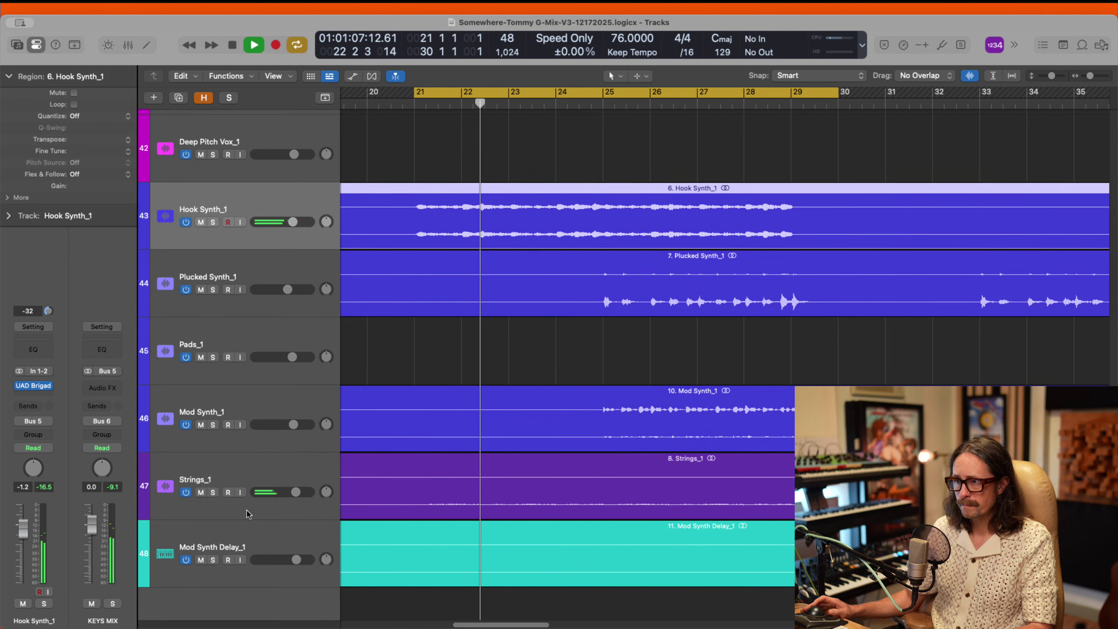
Step: Solo Strings_1, stop playback, and open the Dimensions reverb on its channel
click(213, 493)
key(space)
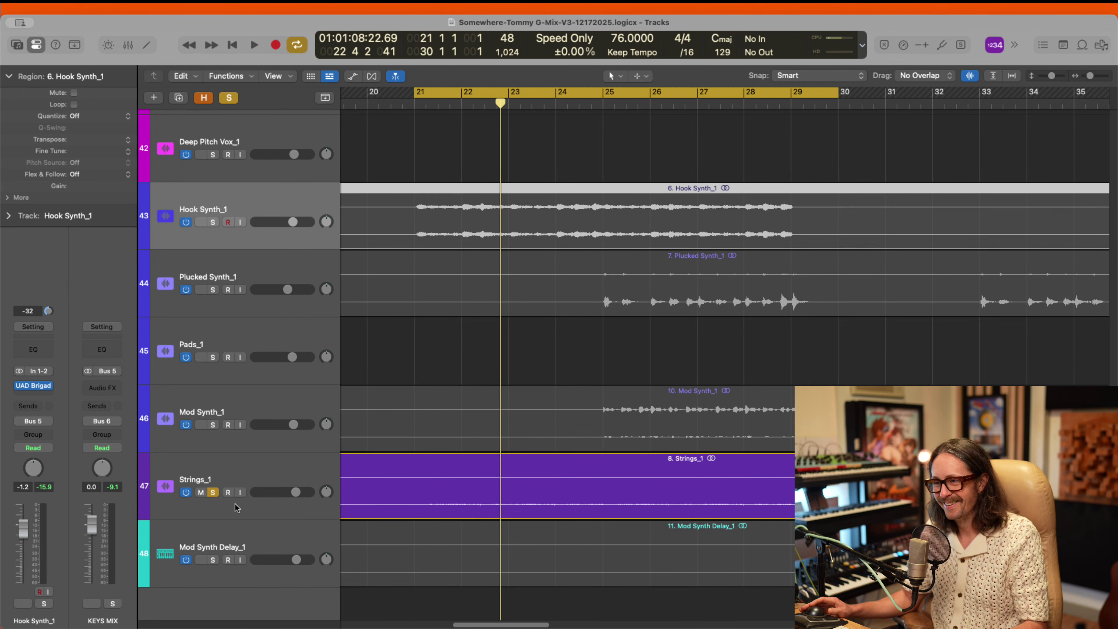
click(242, 475)
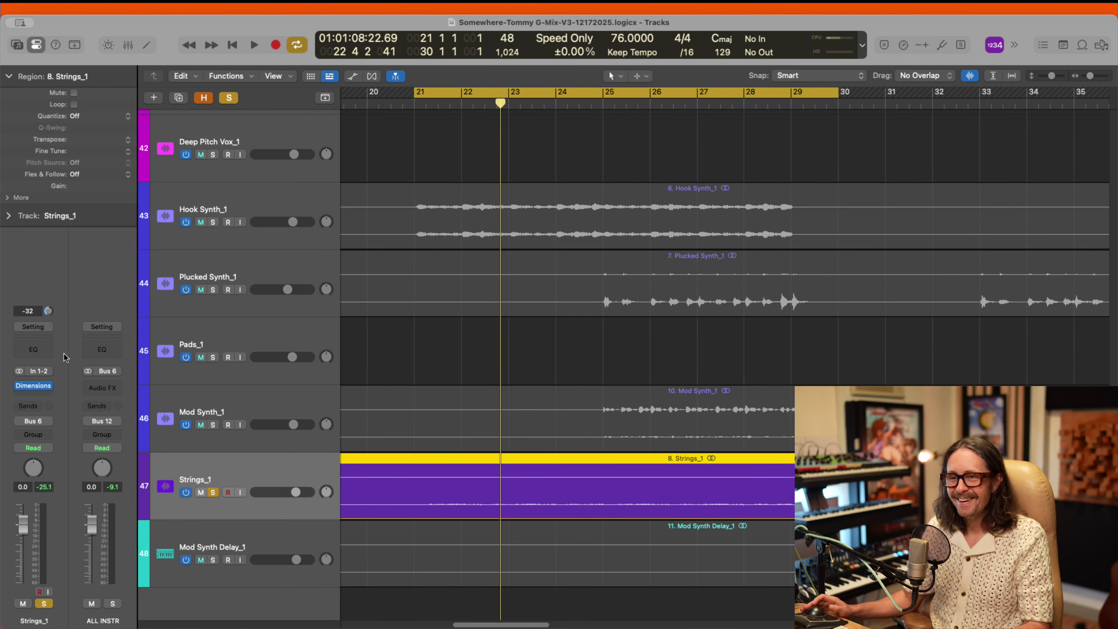
click(34, 386)
drag(648, 193, 476, 95)
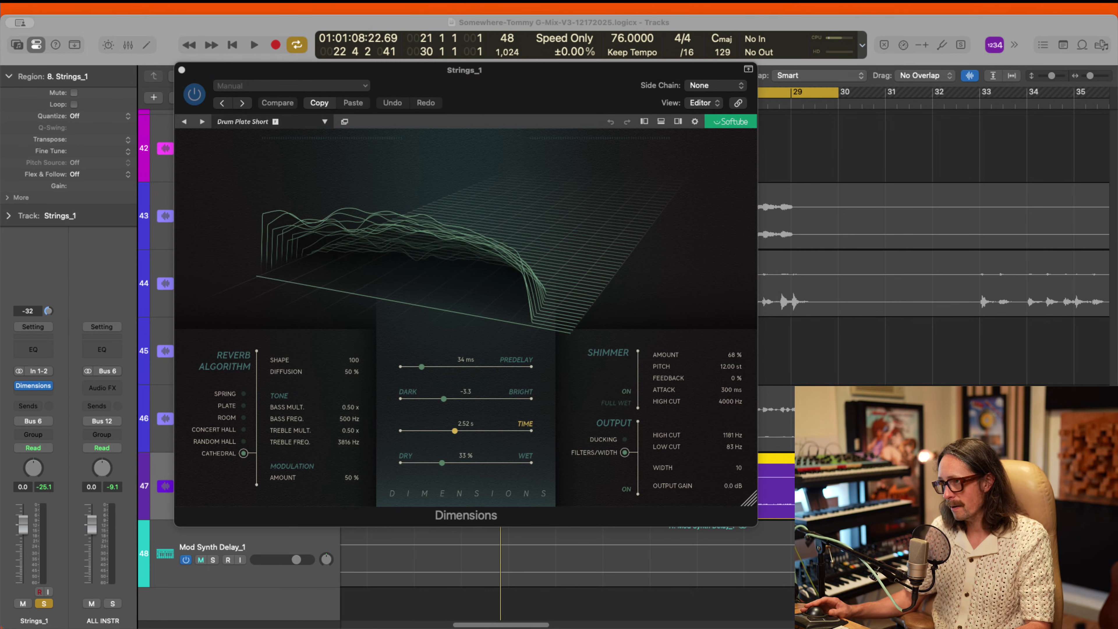
Step: Play the soloed Strings_1 while bypassing and re-enabling Dimensions to compare the dry and reverberated sound, and close the plug-in
key(space)
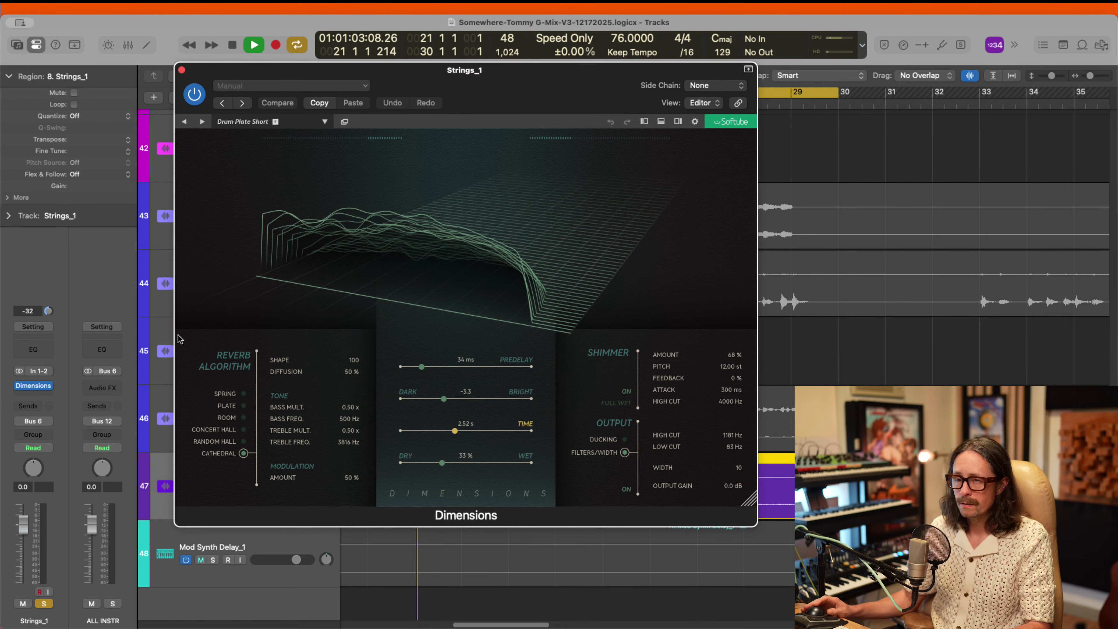
click(19, 386)
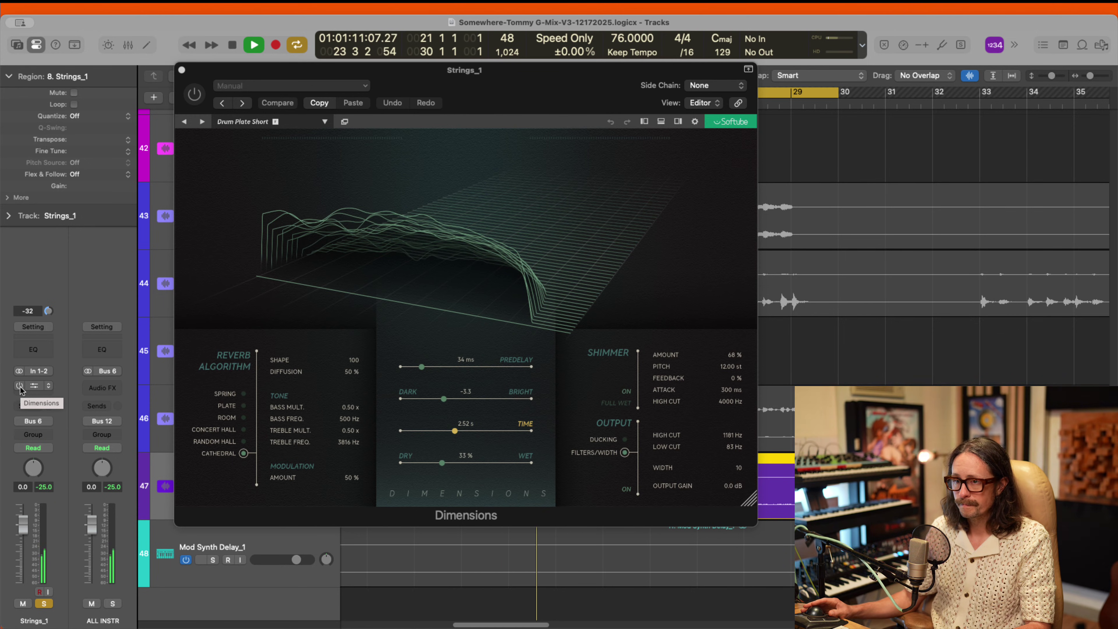
click(19, 387)
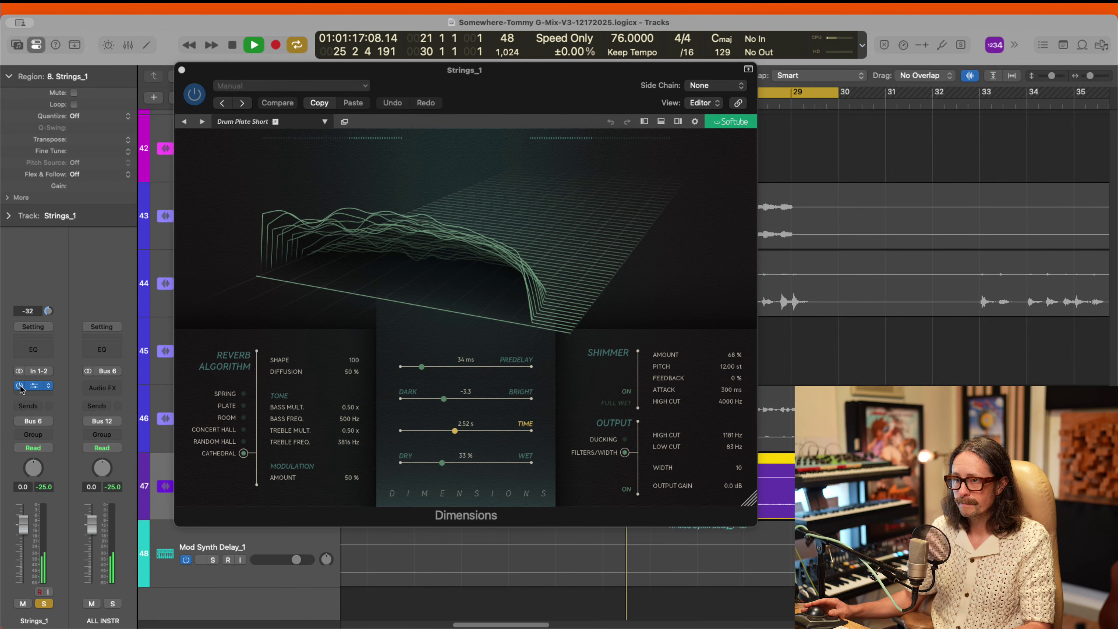
click(20, 386)
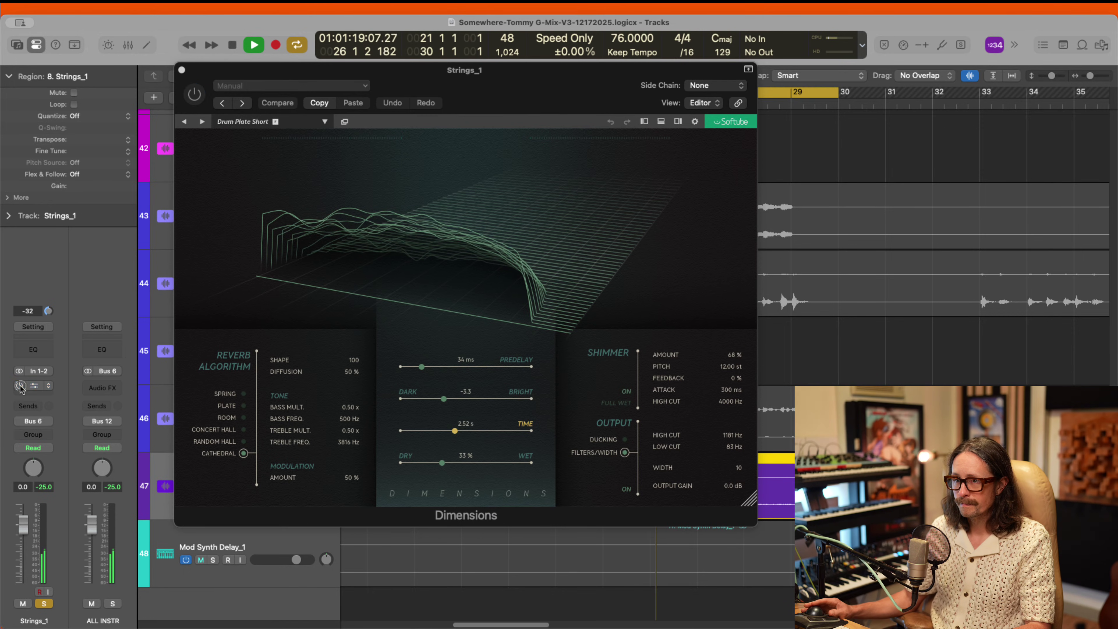
click(20, 386)
key(space)
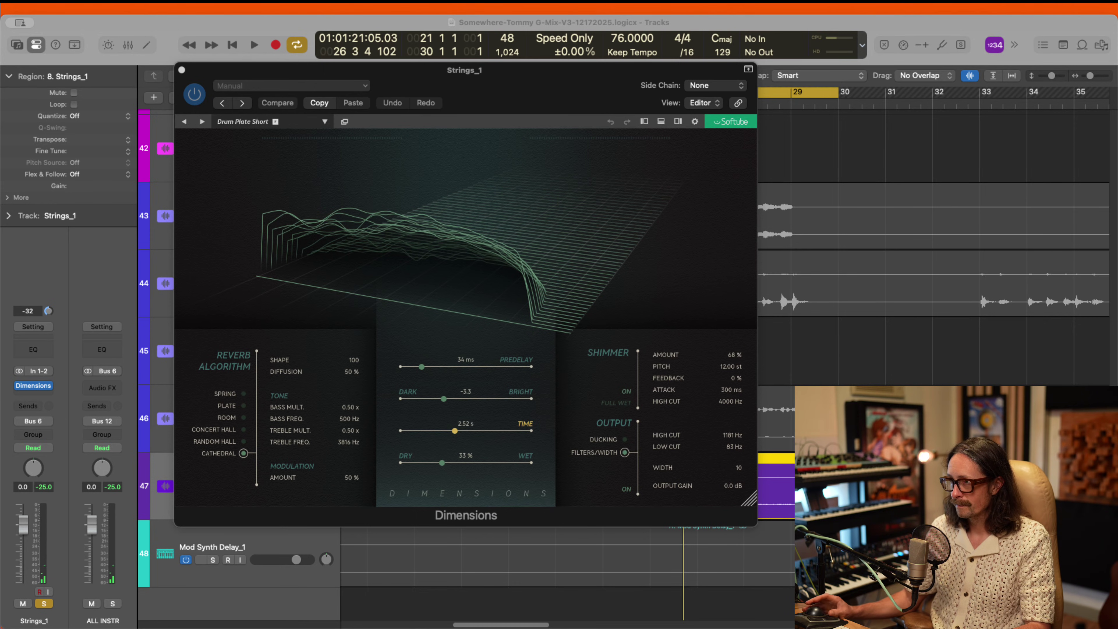
click(181, 70)
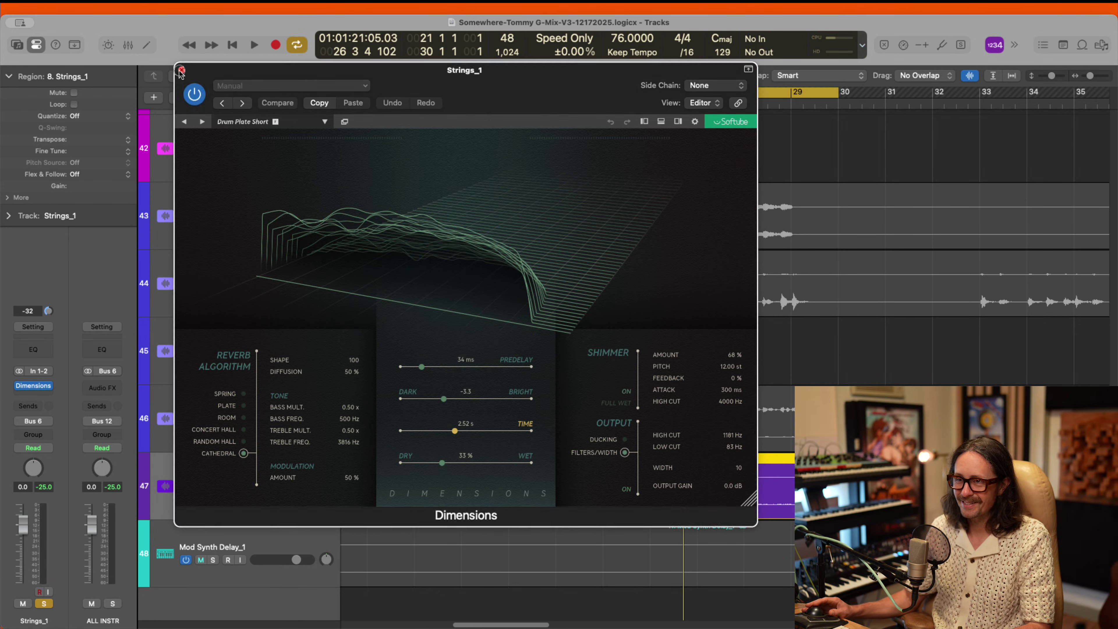
Step: Insert Slate Digital's Fresh Air below Dimensions on the Strings_1 channel
scroll(472, 458, down, 1)
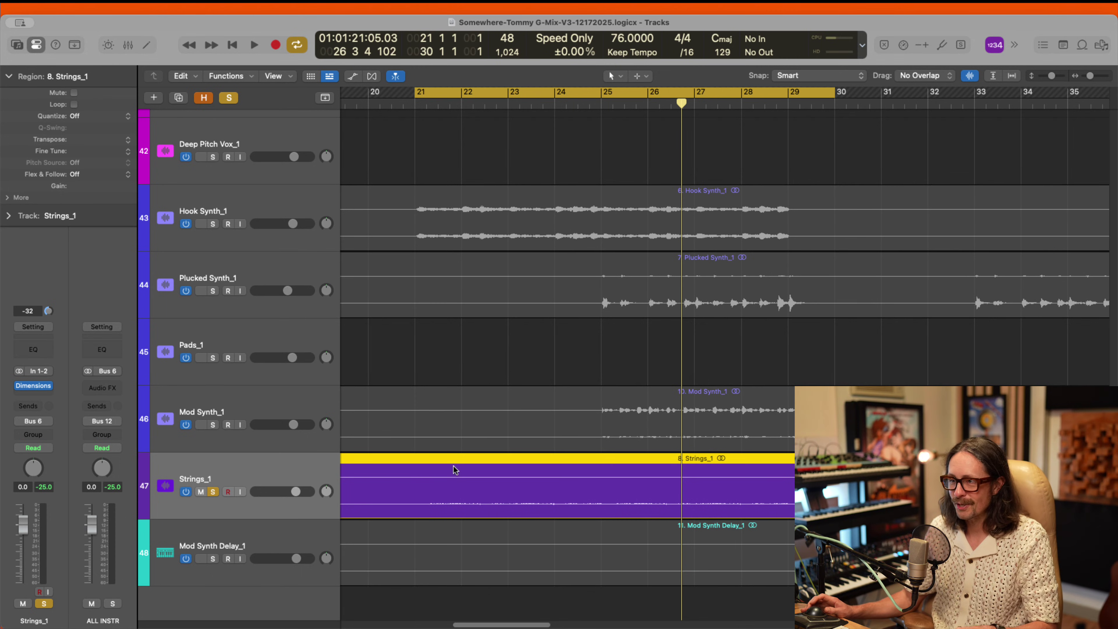
drag(428, 440, 857, 568)
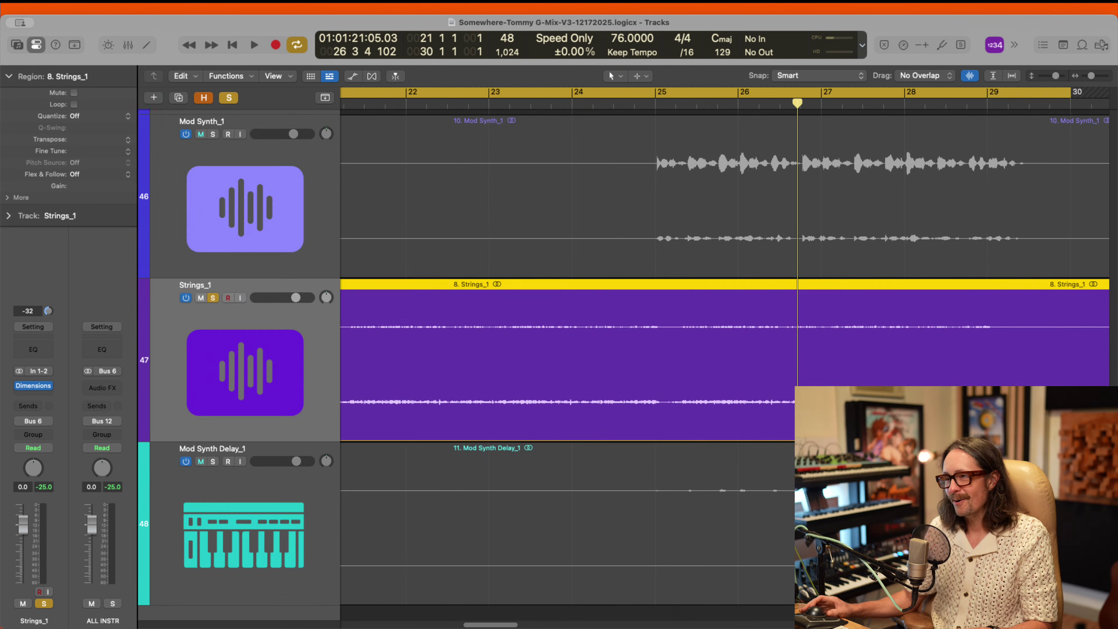
key(z)
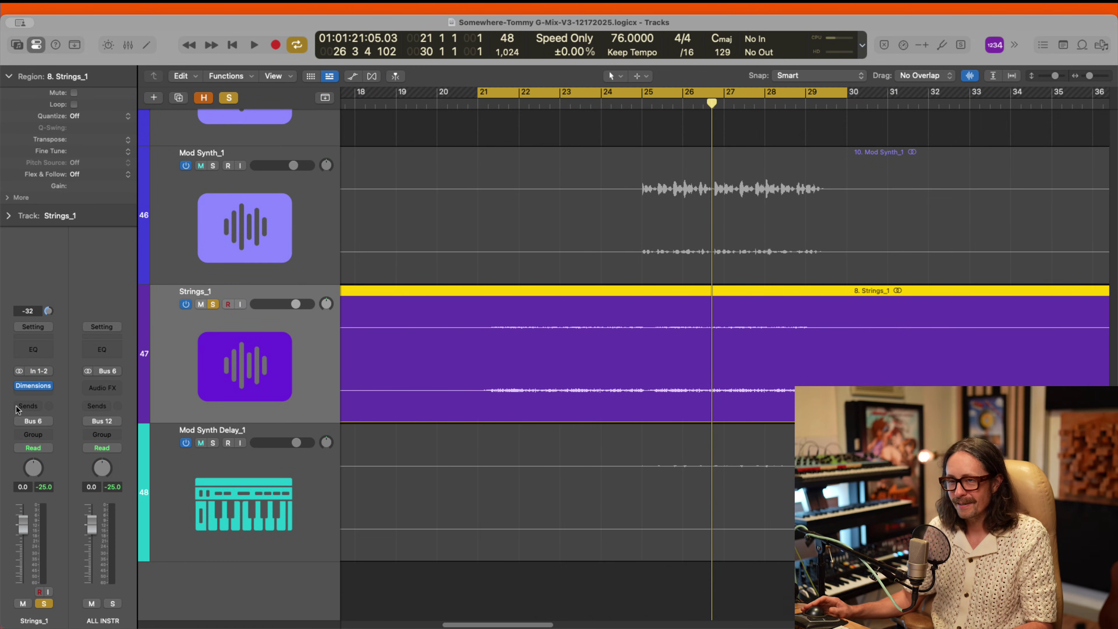
click(40, 393)
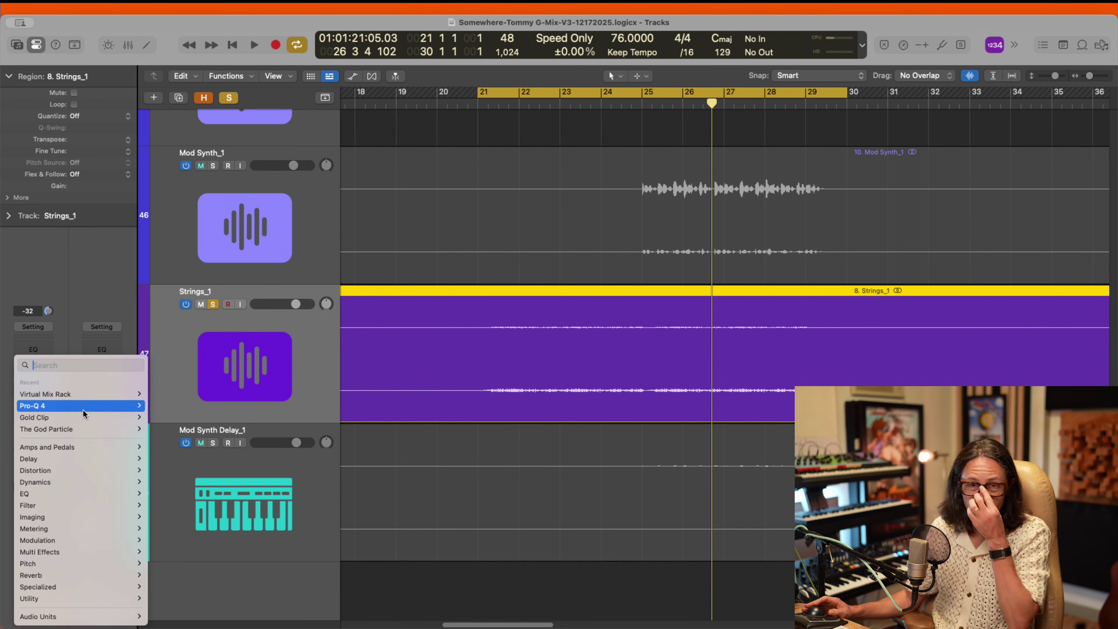
mouse_move(83, 616)
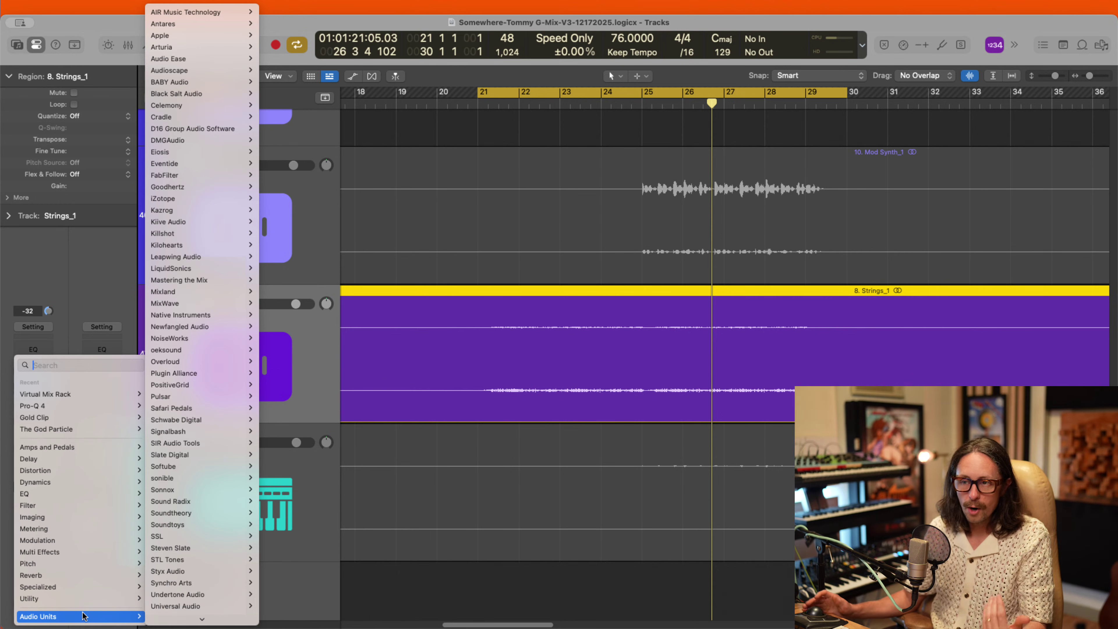
scroll(198, 615, down, 5)
mouse_move(207, 469)
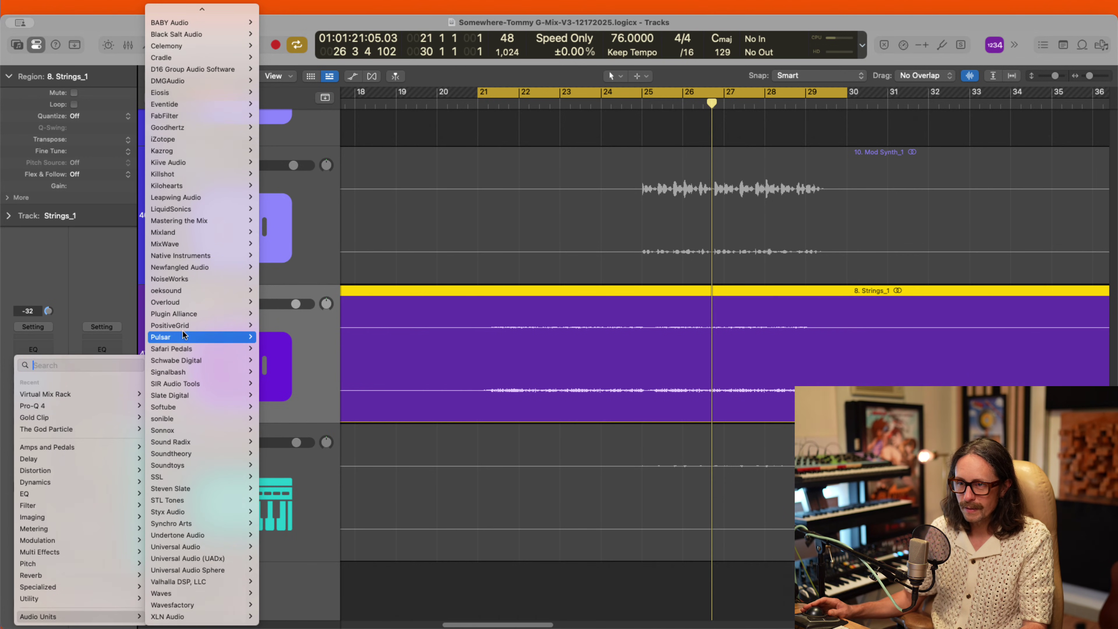
mouse_move(185, 392)
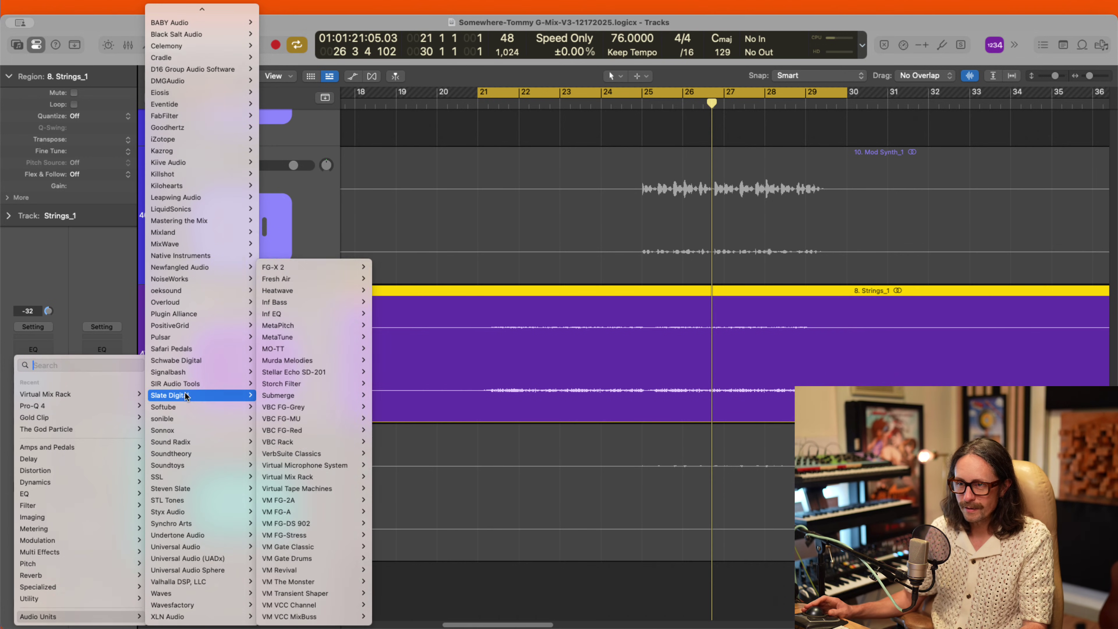
click(323, 277)
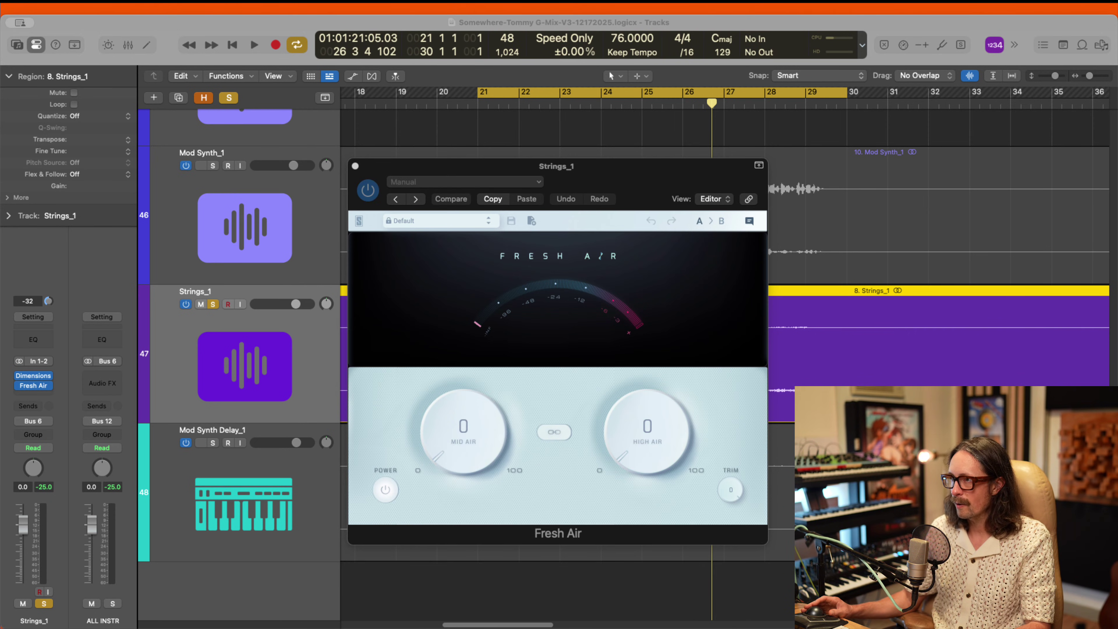
Step: Play the strings, try Fresh Air with Mid Air and High Air at 28, and compare it with the plug-in bypassed
click(485, 446)
key(space)
drag(486, 447, 454, 382)
drag(647, 428, 615, 348)
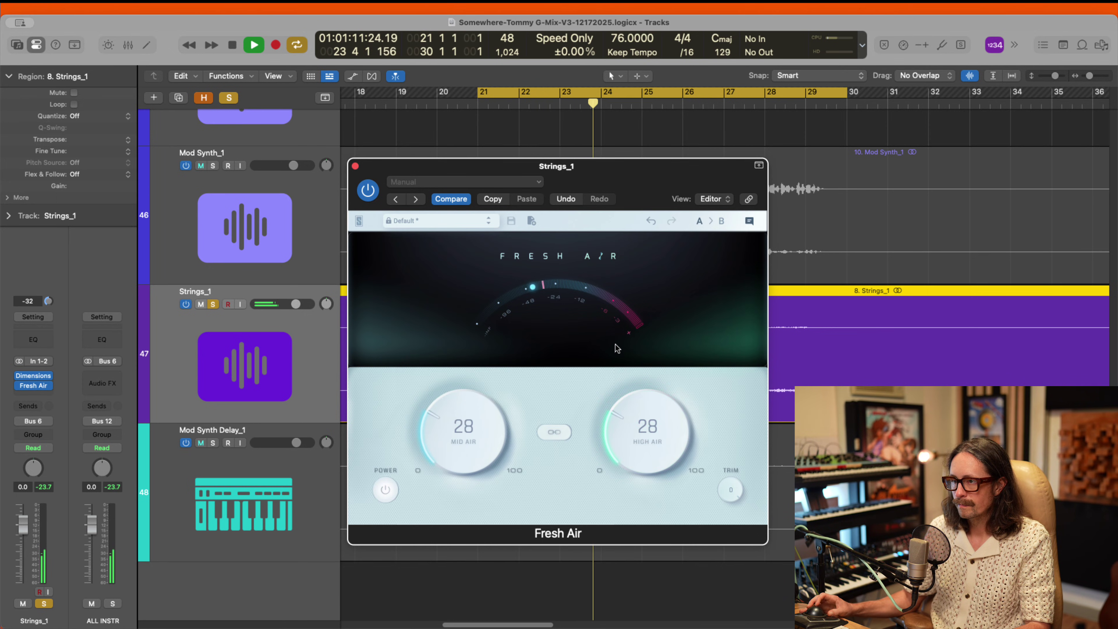
click(369, 190)
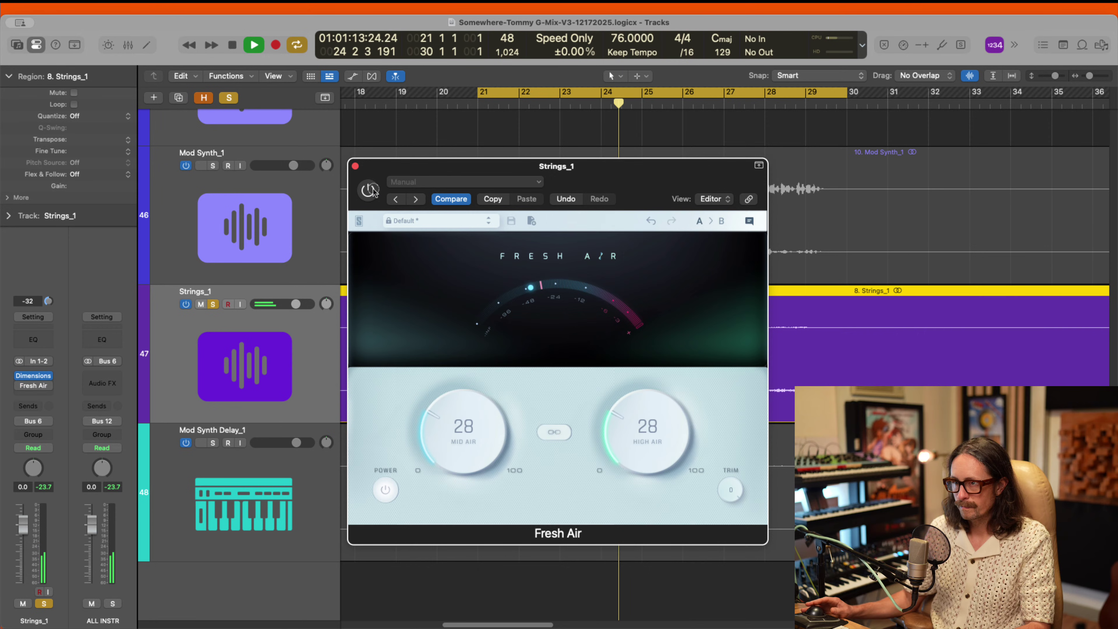
click(369, 190)
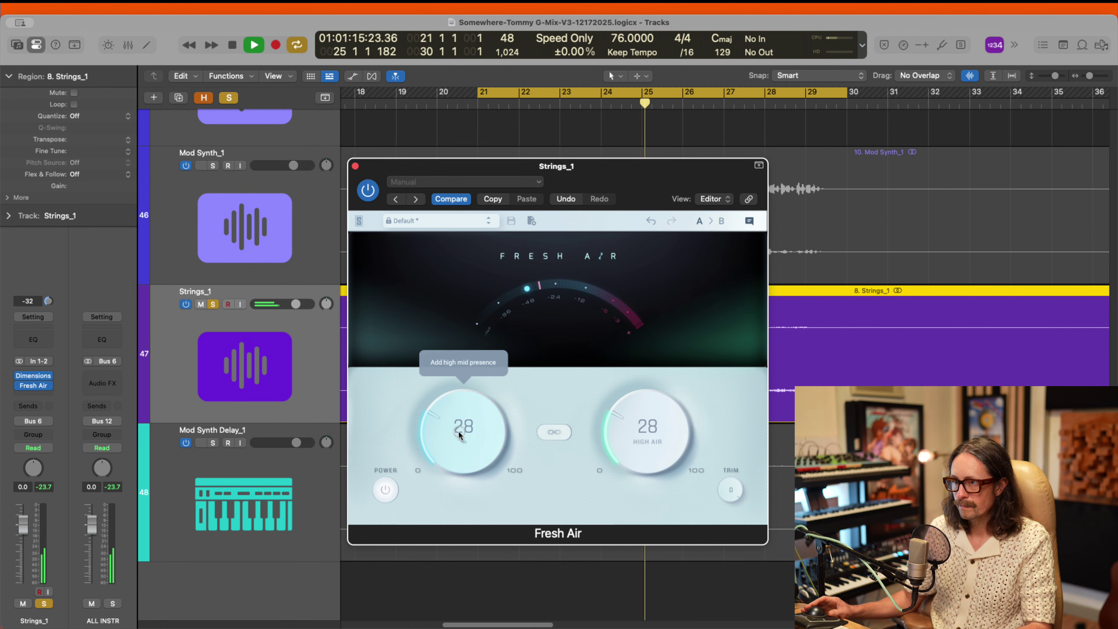
Step: Set Fresh Air's Mid Air to 40 and High Air to 0 on the strings, comparing the result with the plug-in bypassed
drag(459, 434, 460, 436)
drag(651, 436, 450, 400)
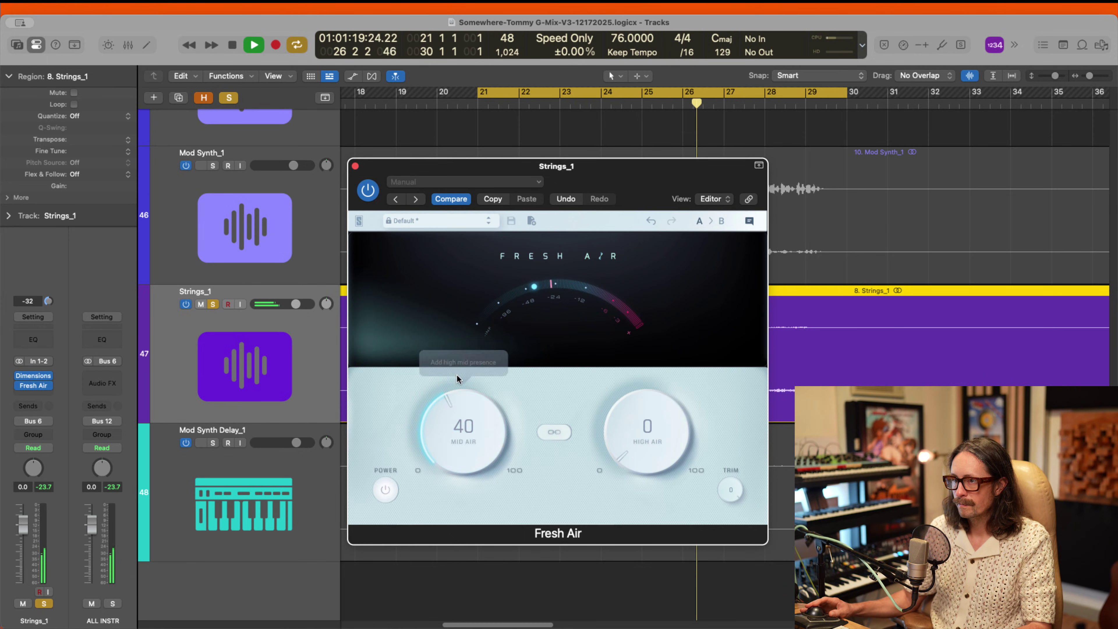
click(366, 191)
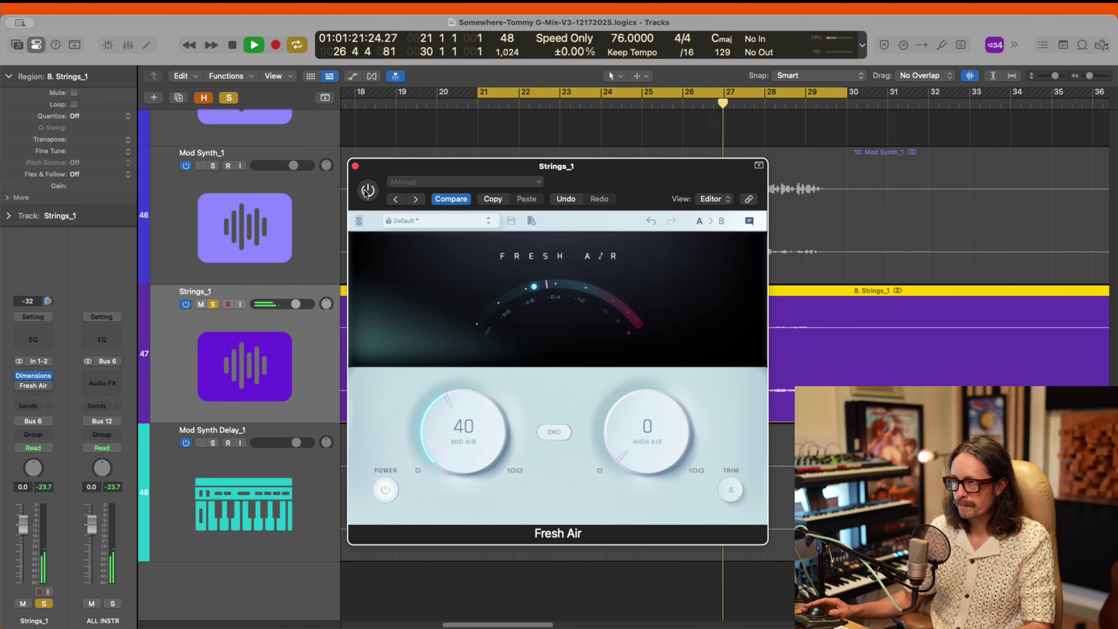
click(366, 191)
key(space)
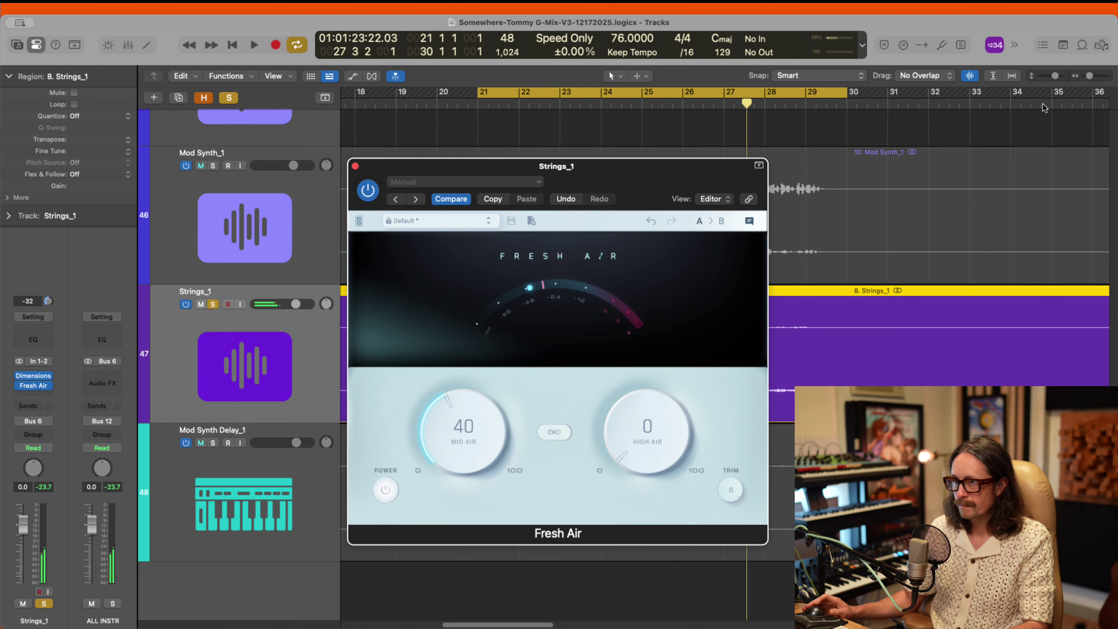
click(737, 242)
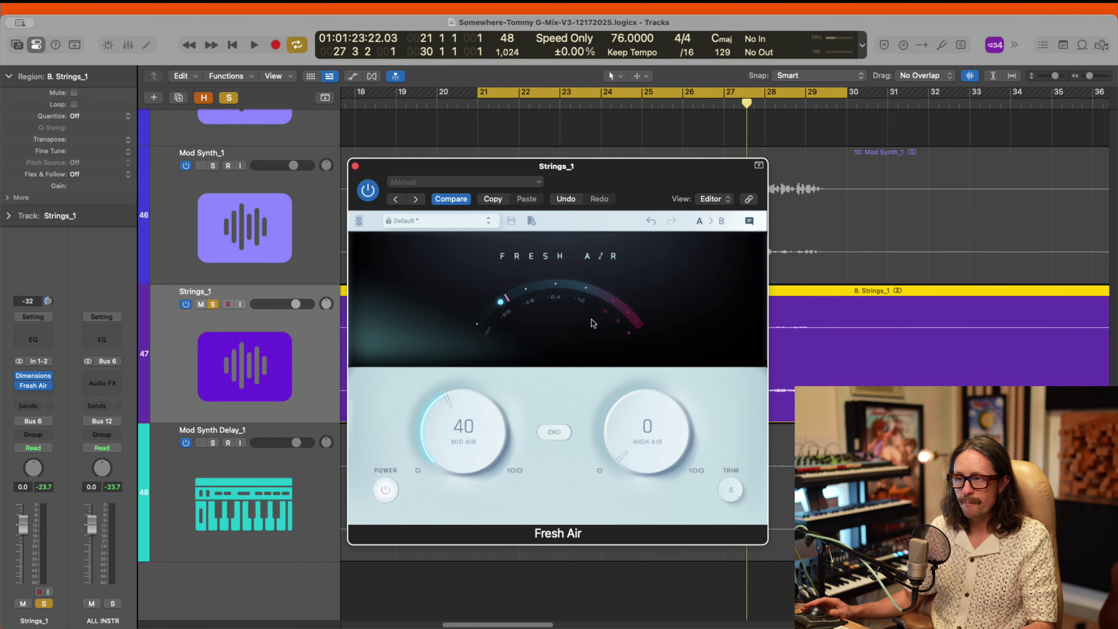
click(652, 427)
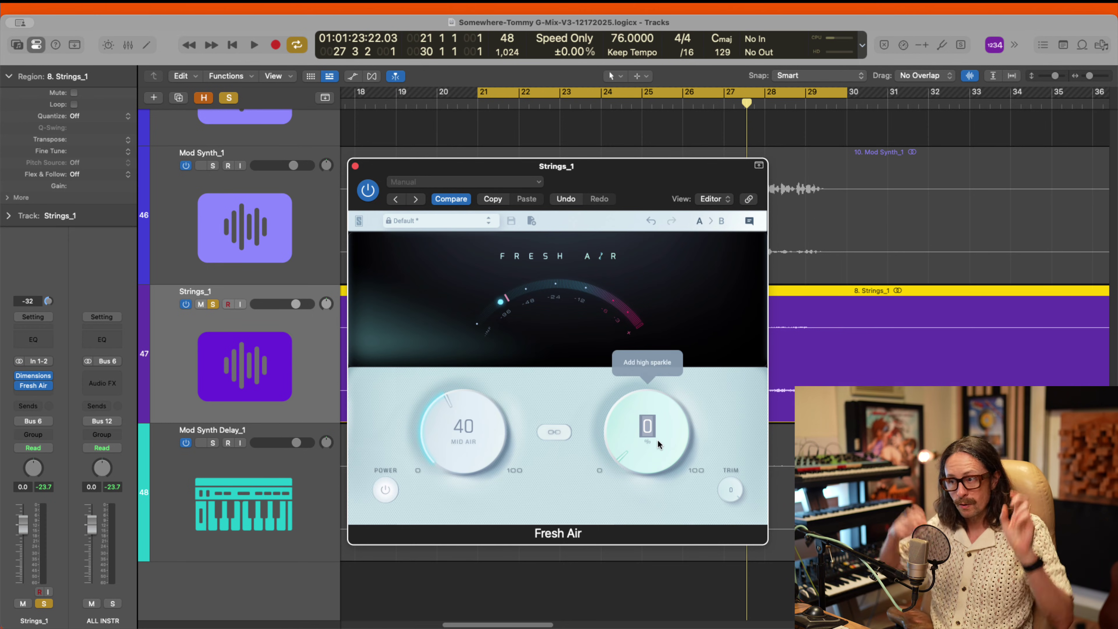
click(602, 482)
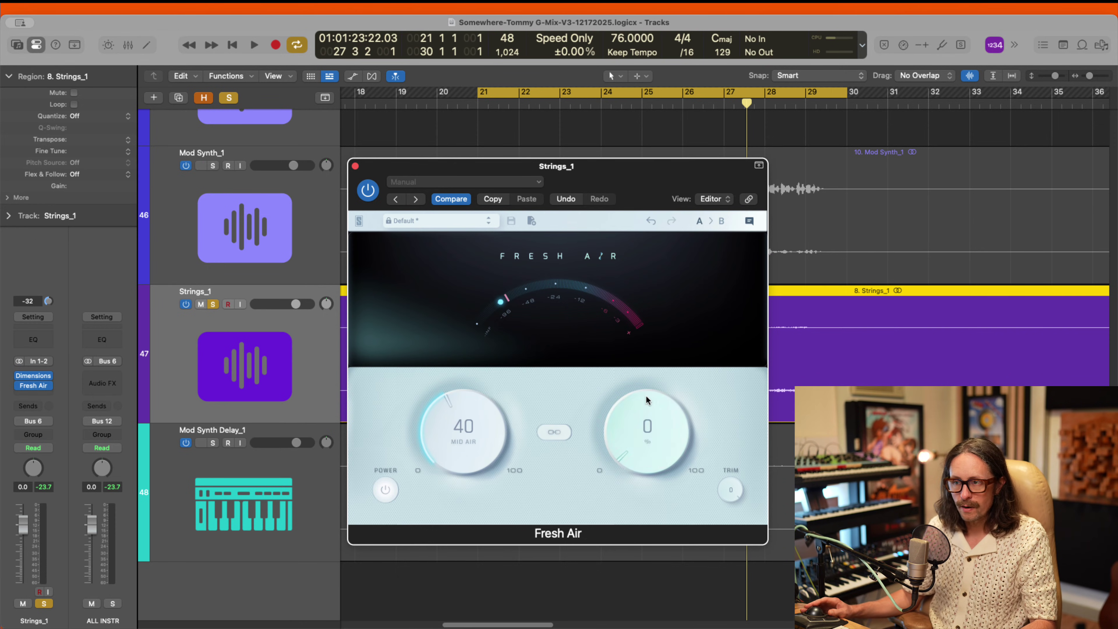
Step: Move Fresh Air above Dimensions in the Strings_1 insert chain
mouse_move(35, 386)
mouse_down()
mouse_move(36, 398)
mouse_move(34, 375)
mouse_up()
click(32, 375)
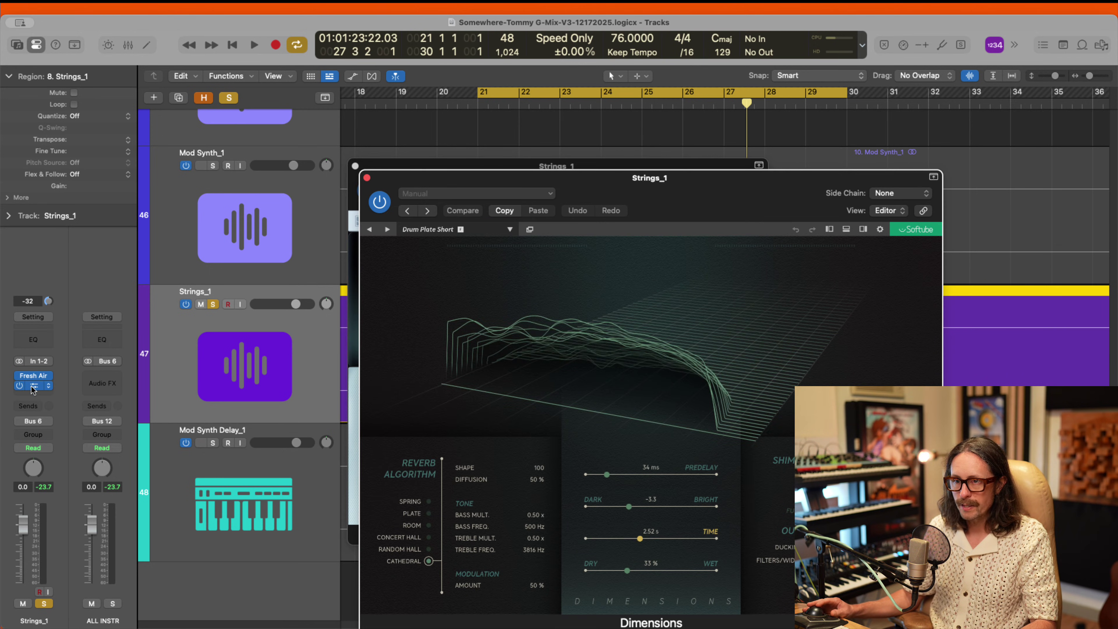
click(30, 386)
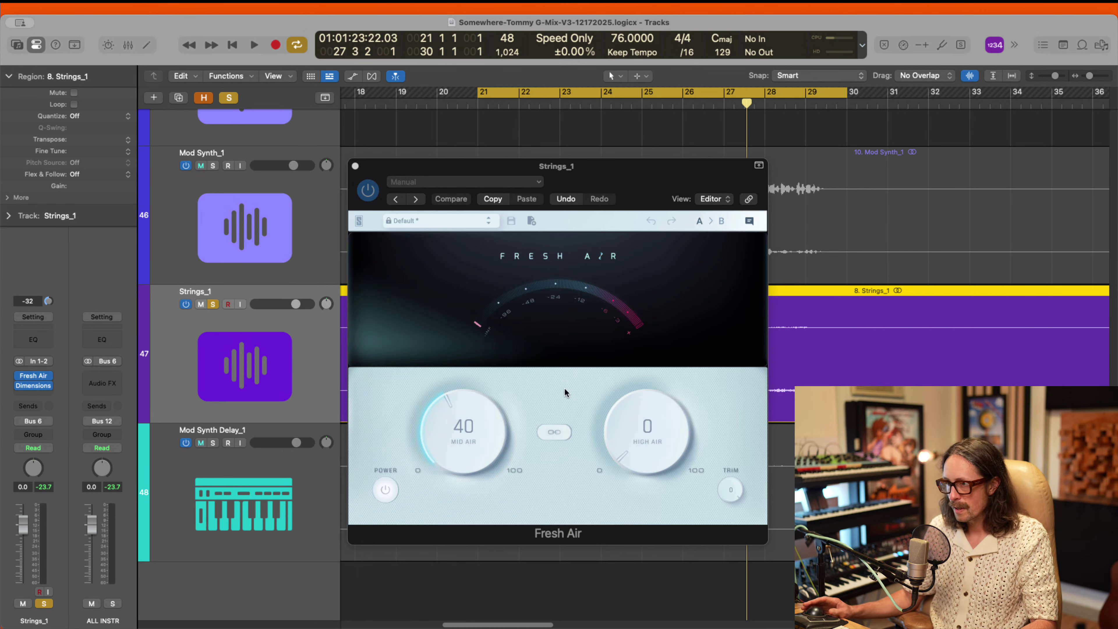
Step: Open Dimensions on Strings_1 and set its Dry/Wet mix to 40% during playback, comparing the reverb with it bypassed
click(35, 386)
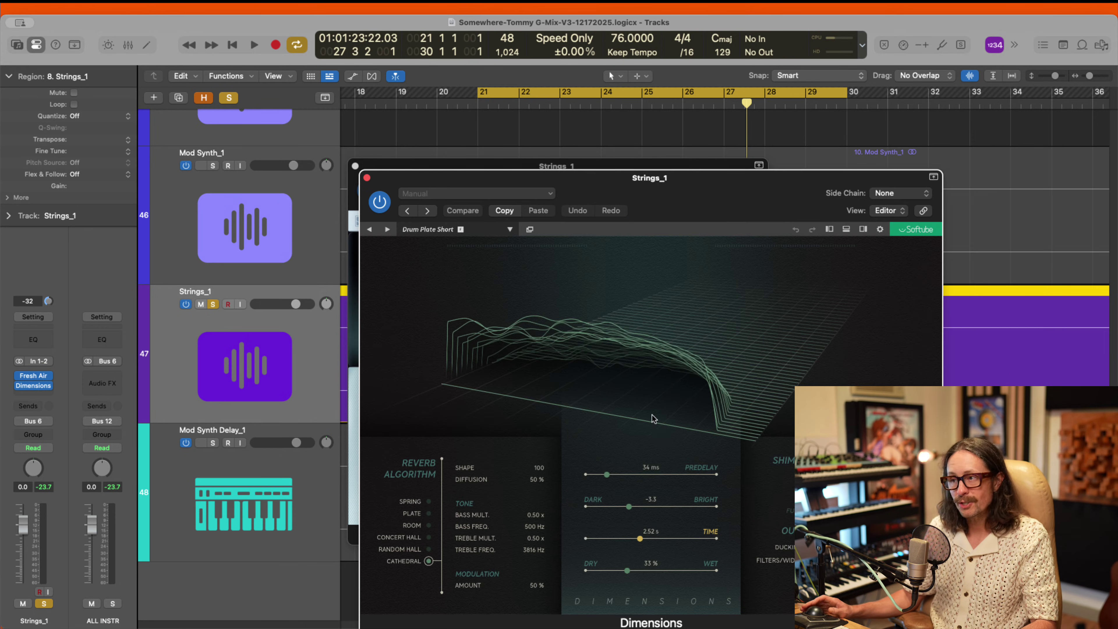
drag(730, 178, 513, 66)
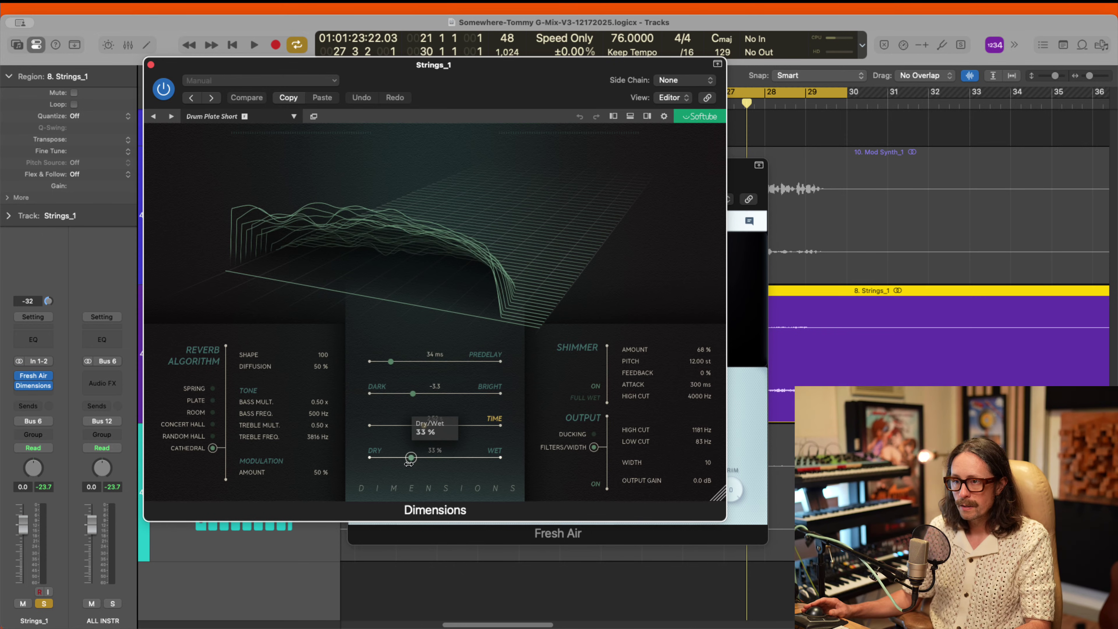
click(419, 425)
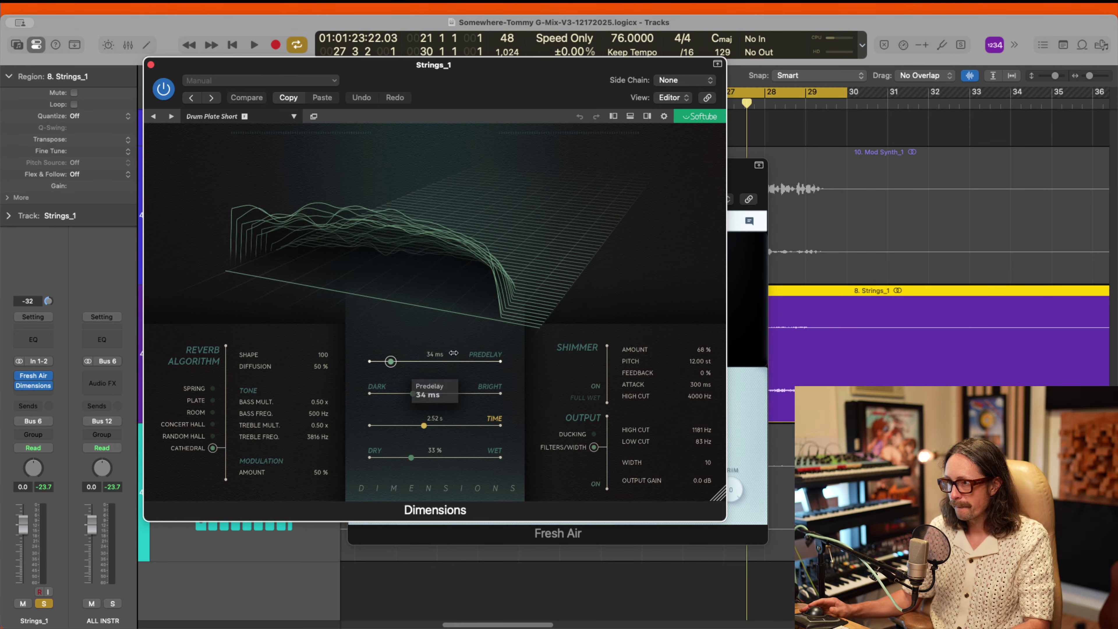
key(space)
mouse_move(417, 459)
mouse_down()
mouse_move(500, 459)
mouse_move(433, 465)
mouse_up()
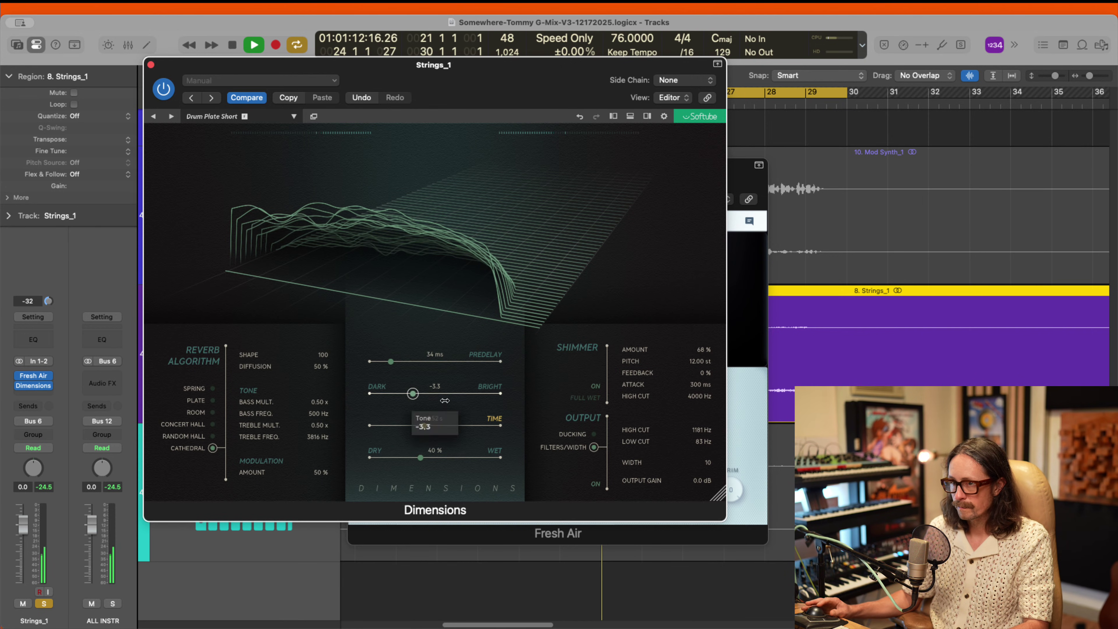
click(19, 386)
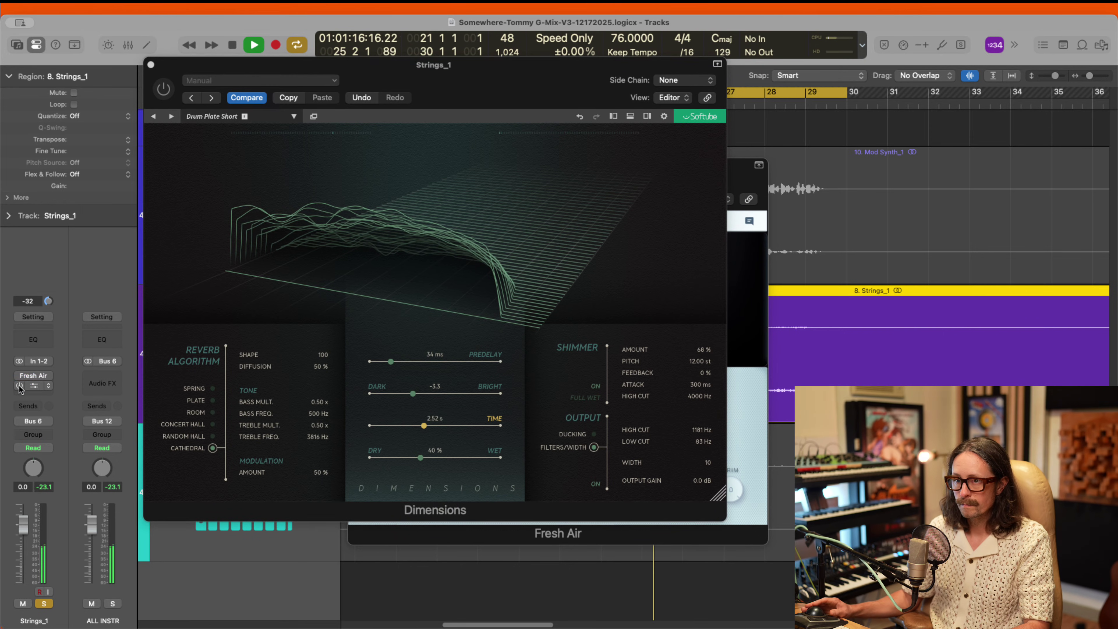
click(20, 386)
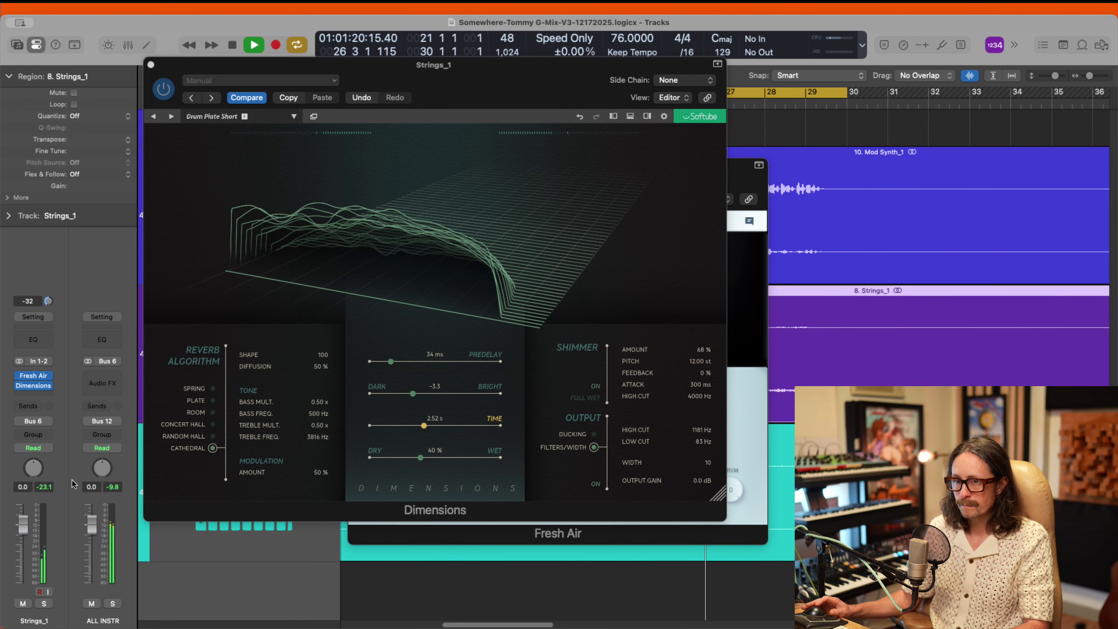
Step: Unsolo Strings_1 and close both its plug-ins, stop the full-mix playback, and select the Mod Synth Delay_1 track
click(151, 66)
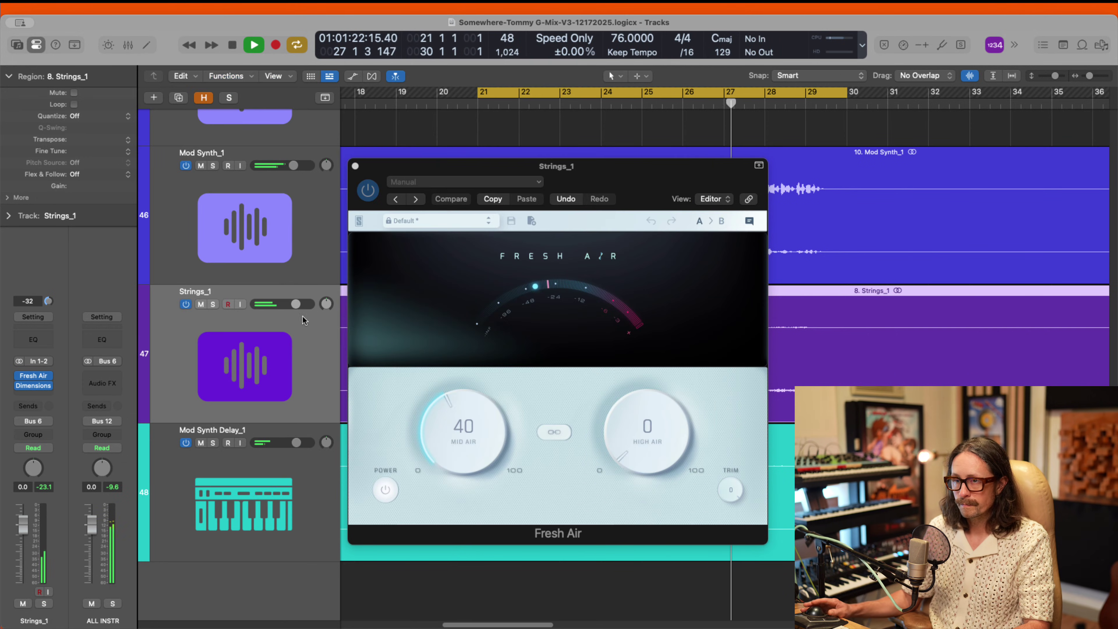
click(355, 165)
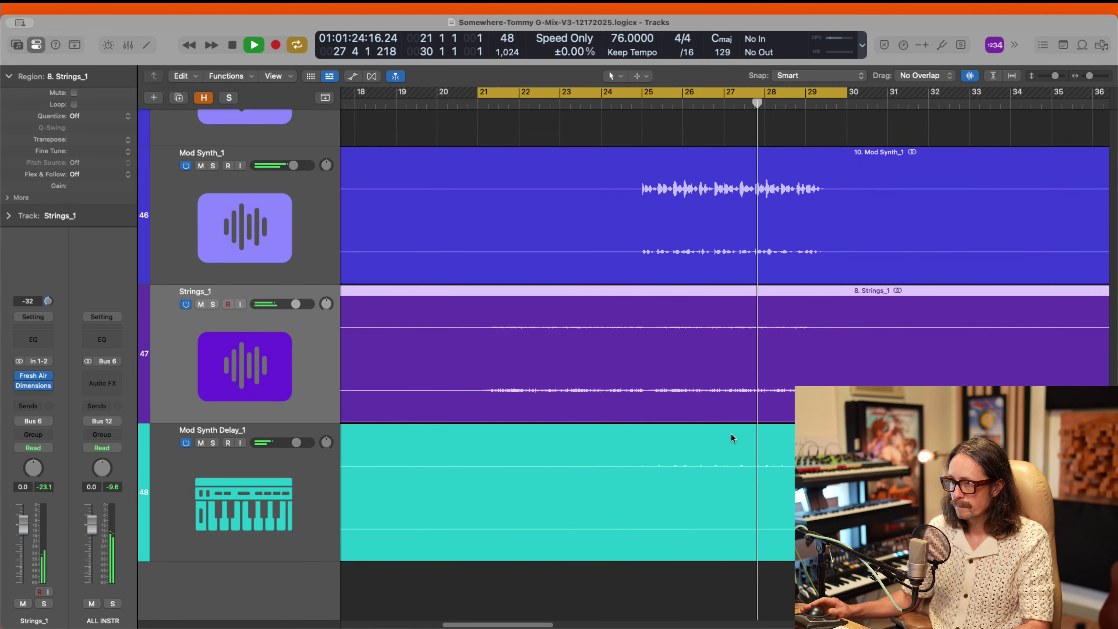
key(space)
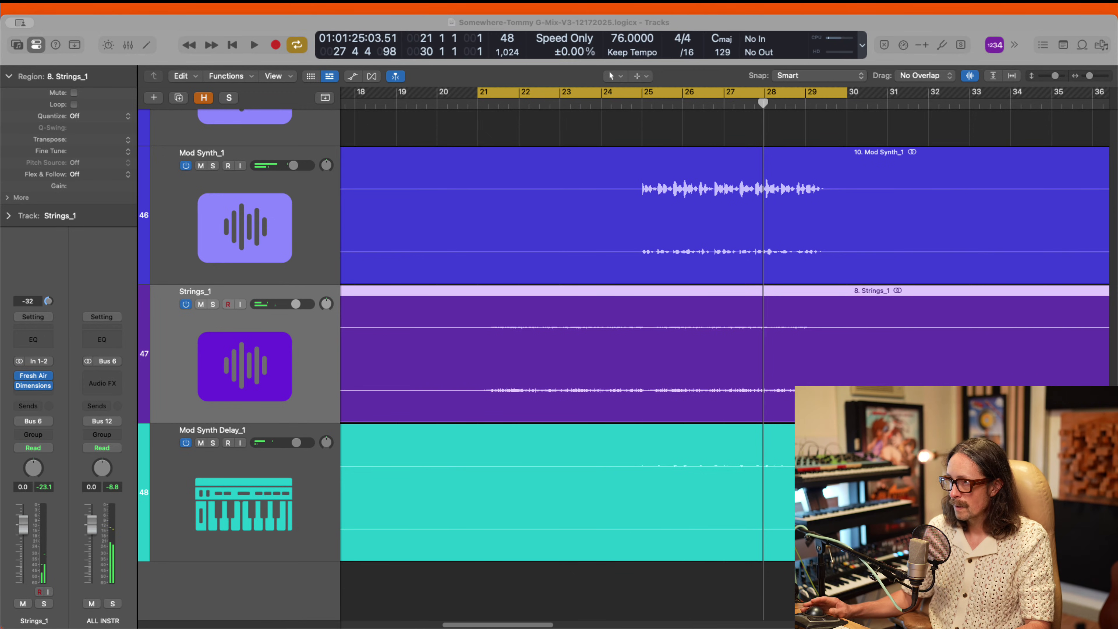
click(289, 493)
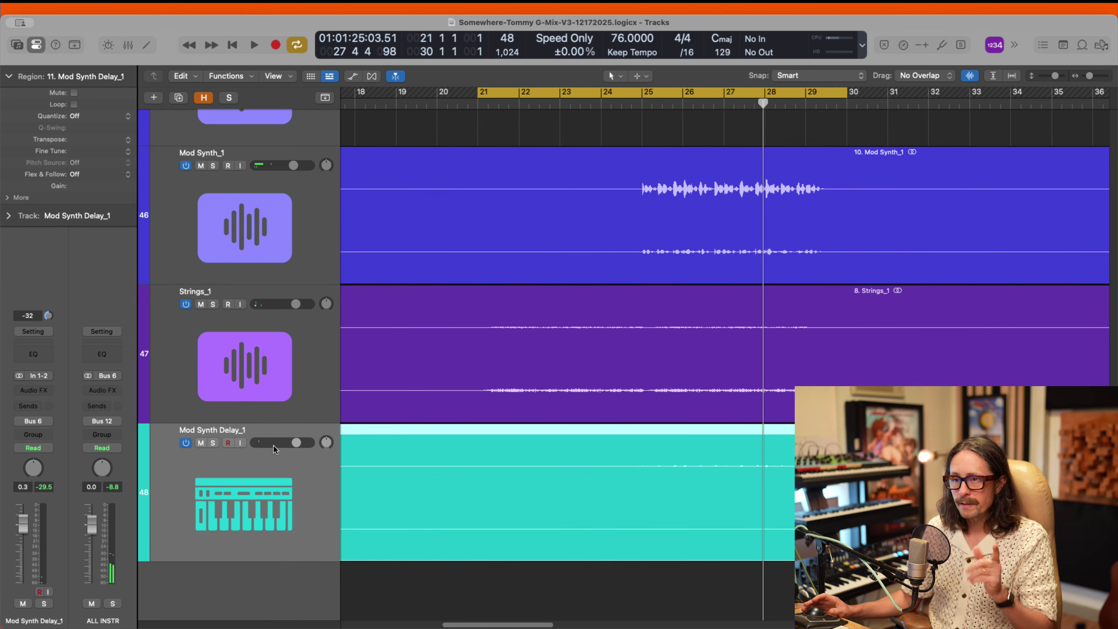
Step: Select the Strings_1 track and browse the Audio Units manufacturers, including Valhalla DSP and Audio Ease, for a plug-in to insert after Dimensions
click(492, 325)
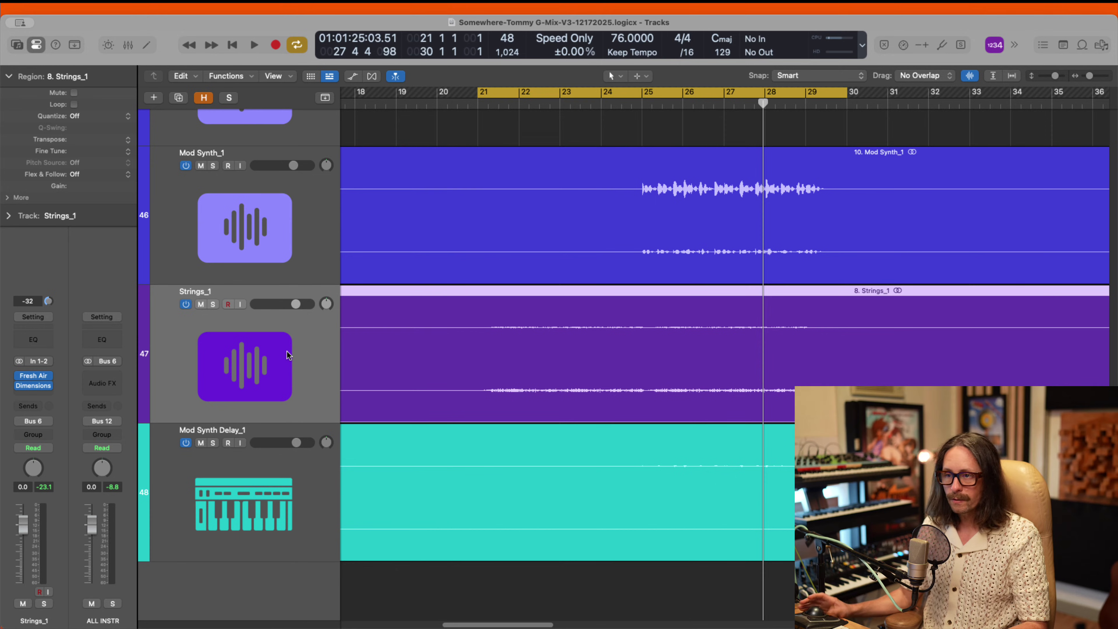
mouse_move(36, 378)
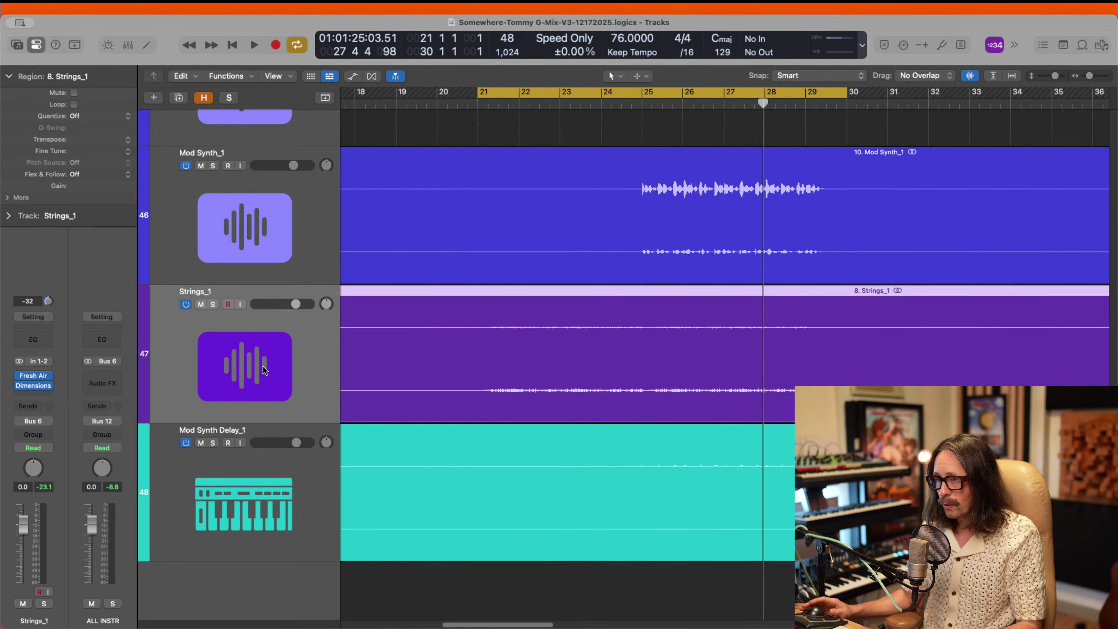
click(28, 406)
click(29, 398)
click(28, 396)
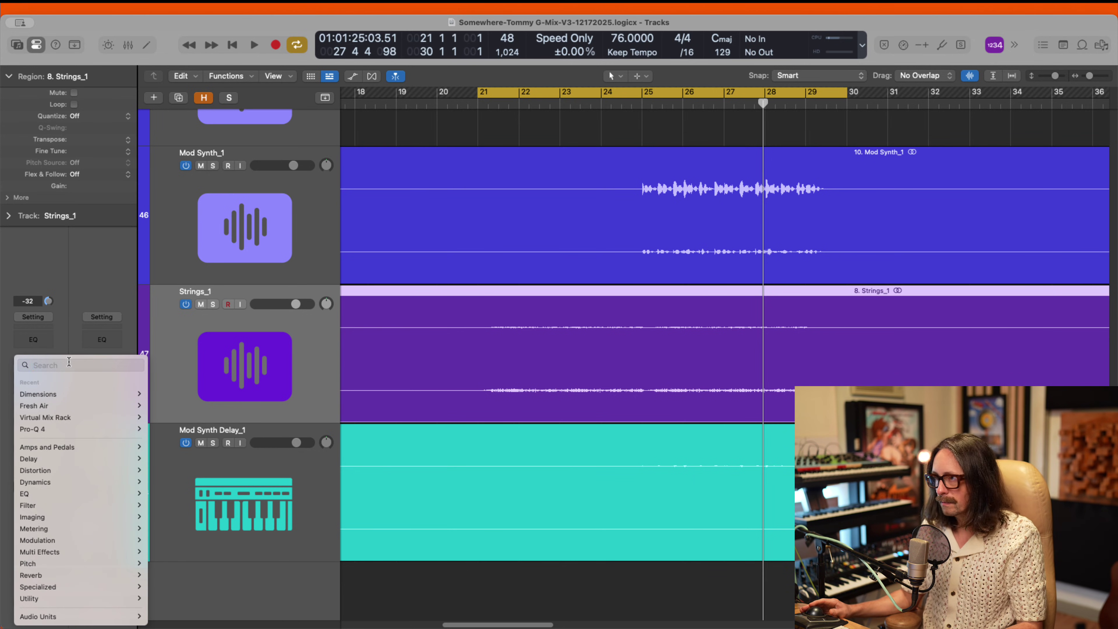
mouse_move(56, 616)
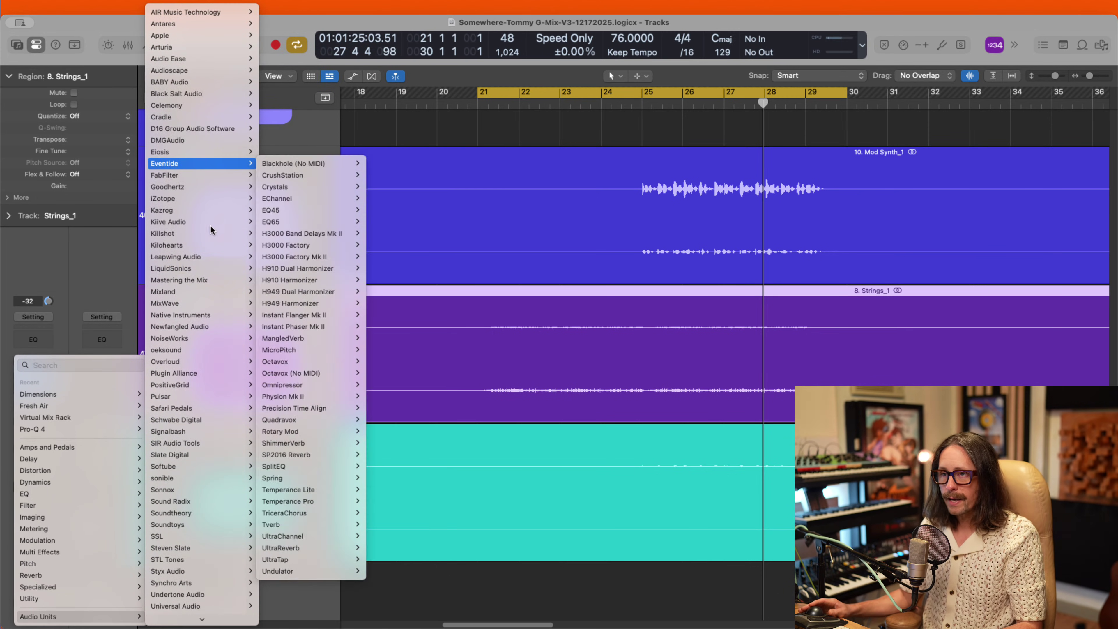
scroll(201, 552, down, 2)
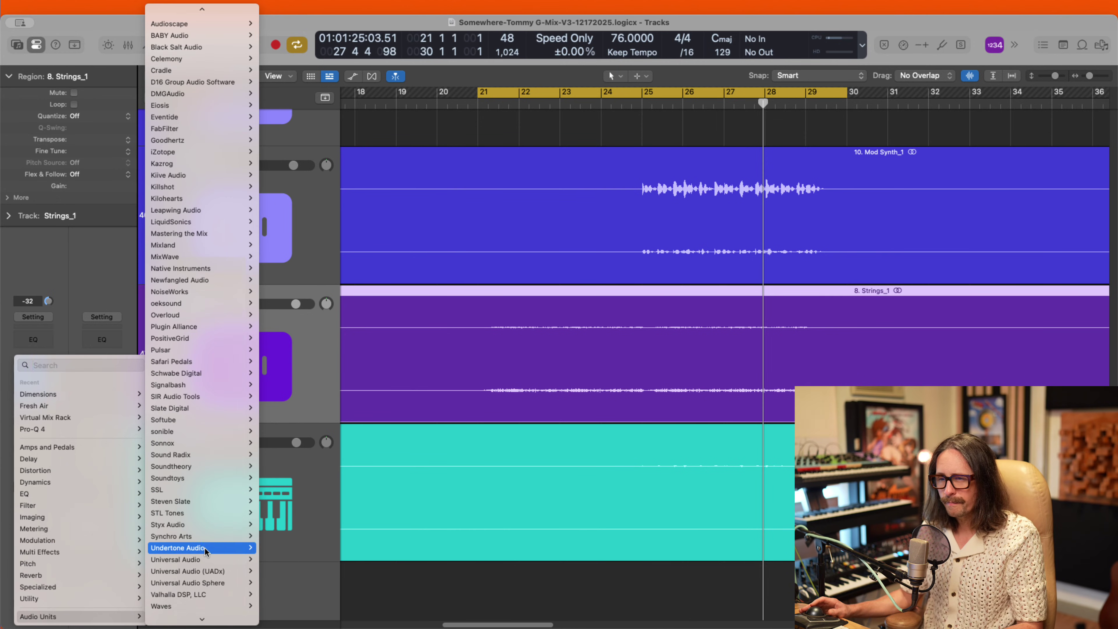
scroll(212, 510, down, 1)
mouse_move(211, 507)
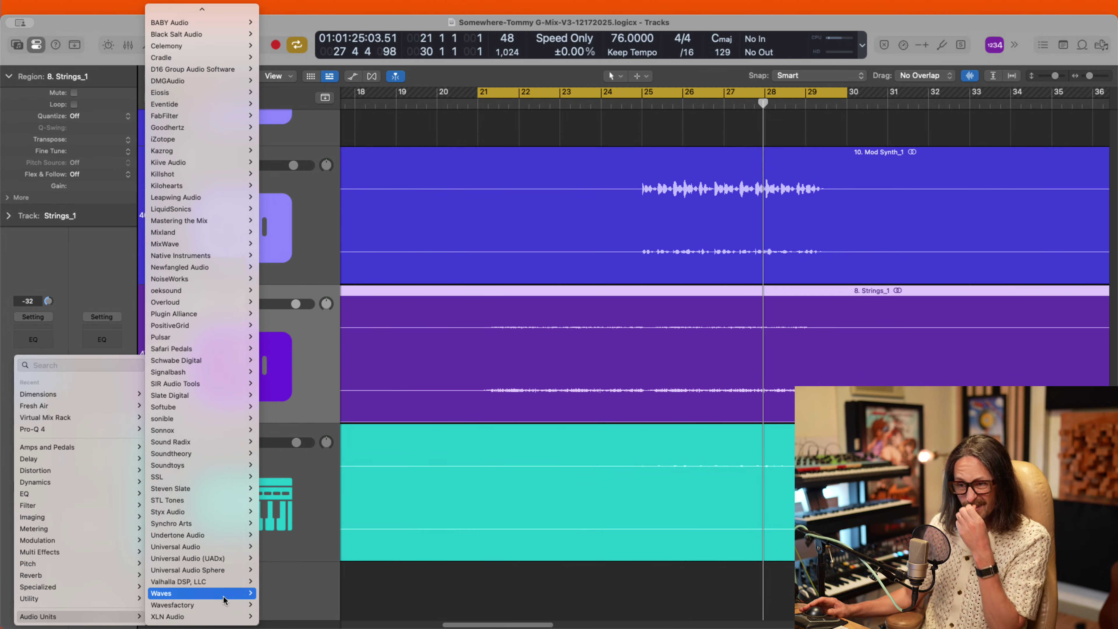
mouse_move(221, 581)
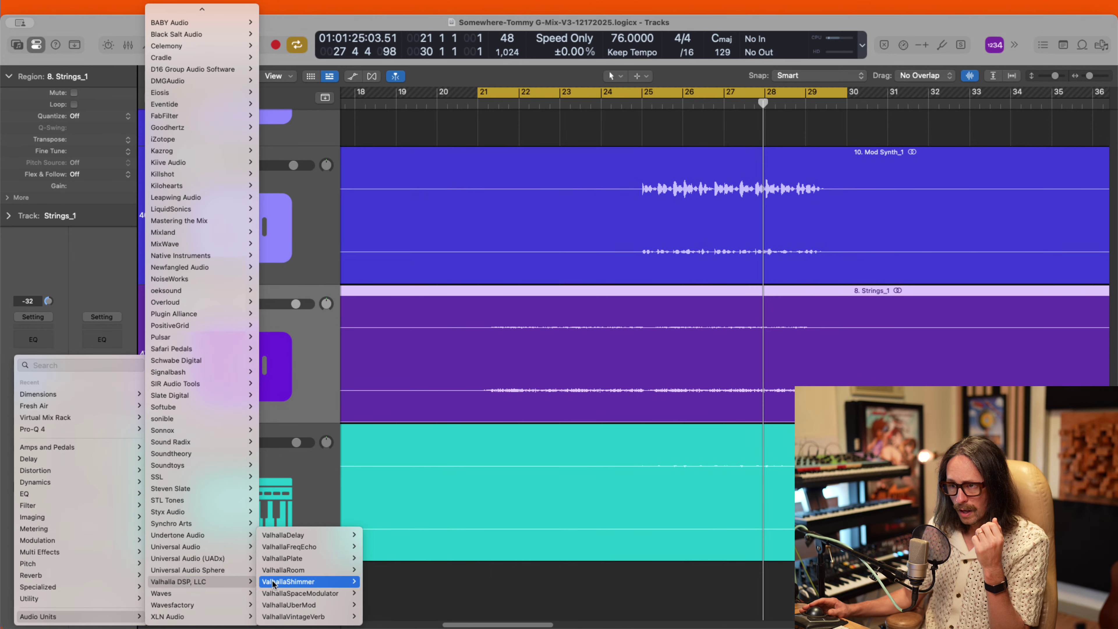
mouse_move(276, 584)
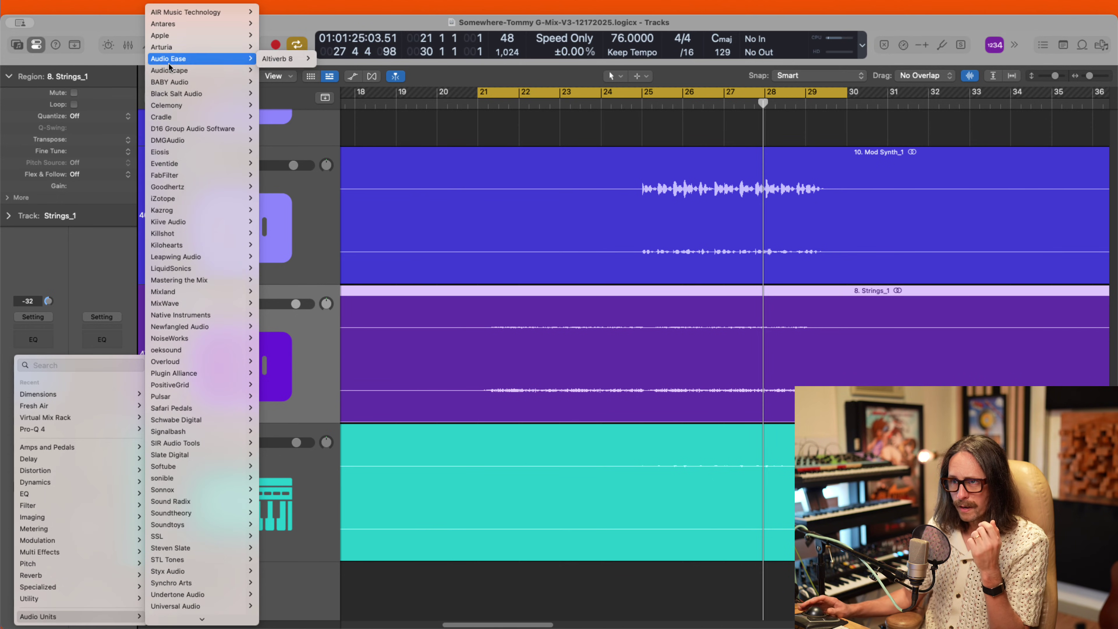
Step: Insert the Altiverb 8 plug-in on the Strings_1 track after Dimensions and open its window
mouse_move(199, 13)
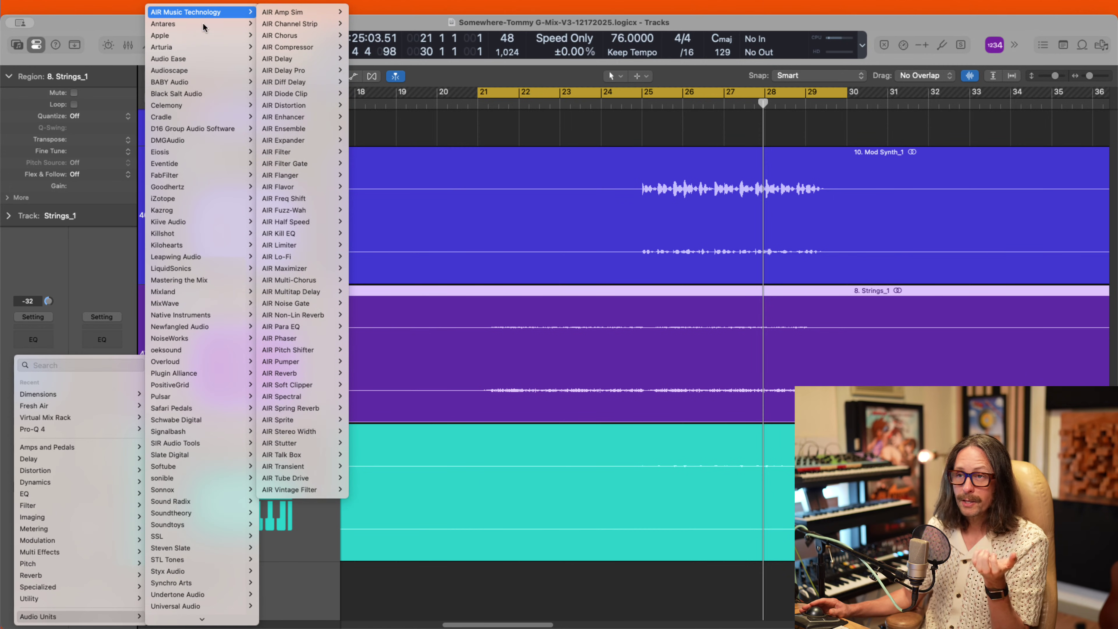
mouse_move(198, 58)
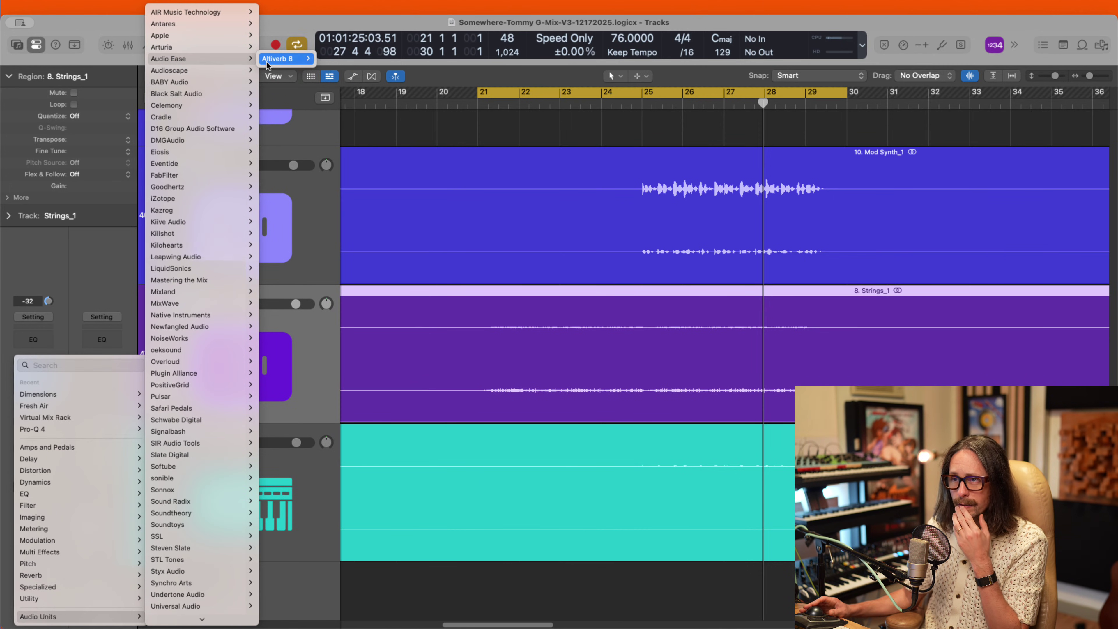
click(273, 60)
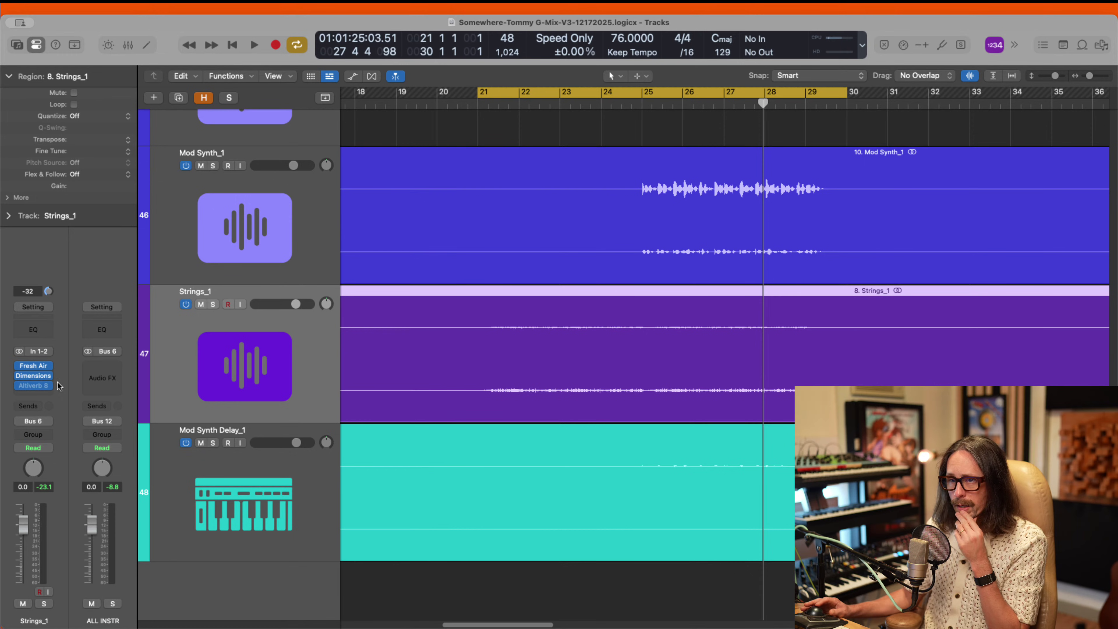
click(35, 385)
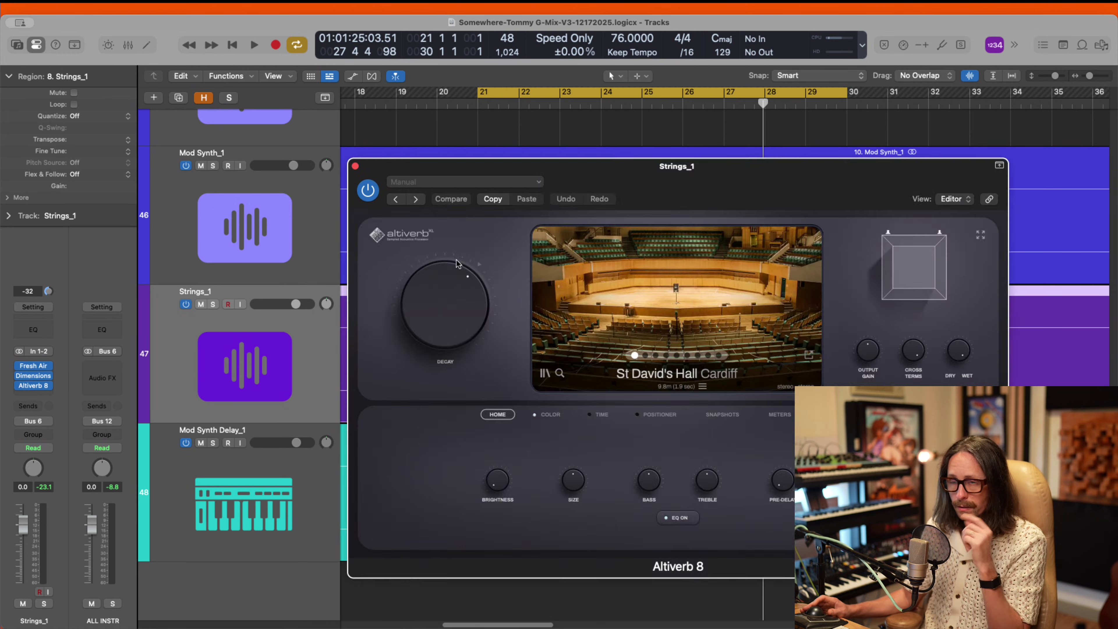
drag(667, 170, 605, 133)
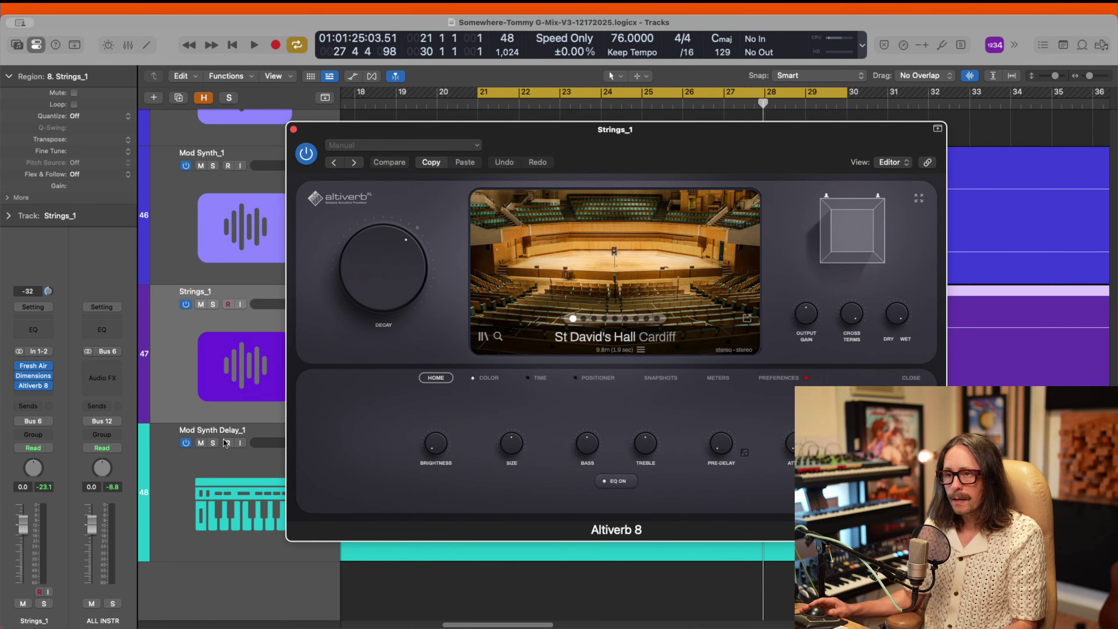
Step: Solo the Strings_1 track and open Altiverb's impulse response browser
click(212, 304)
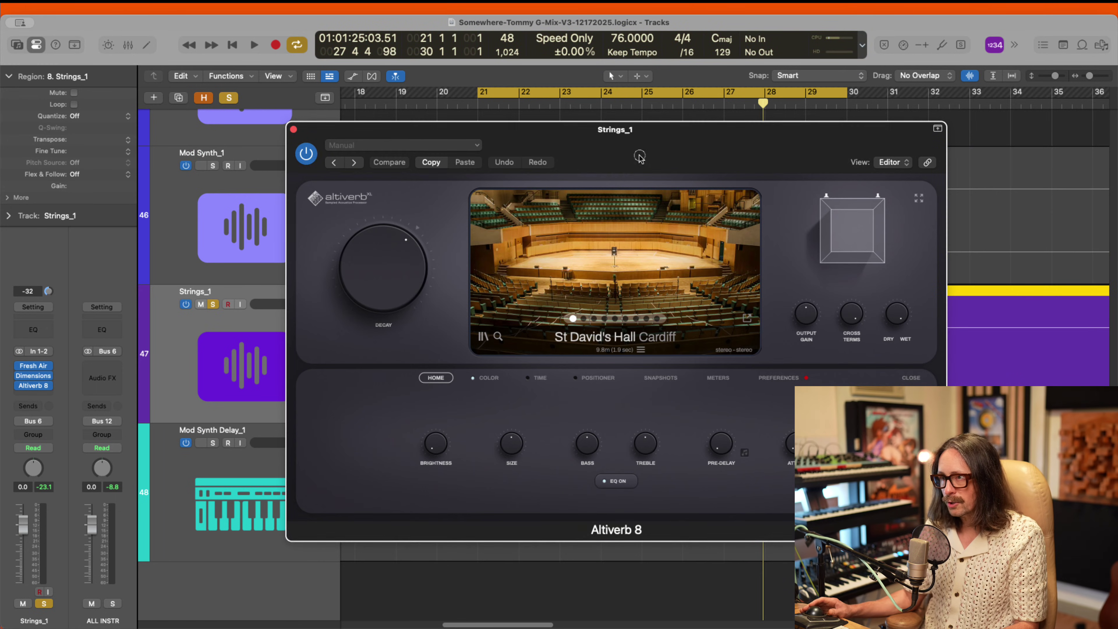
click(577, 277)
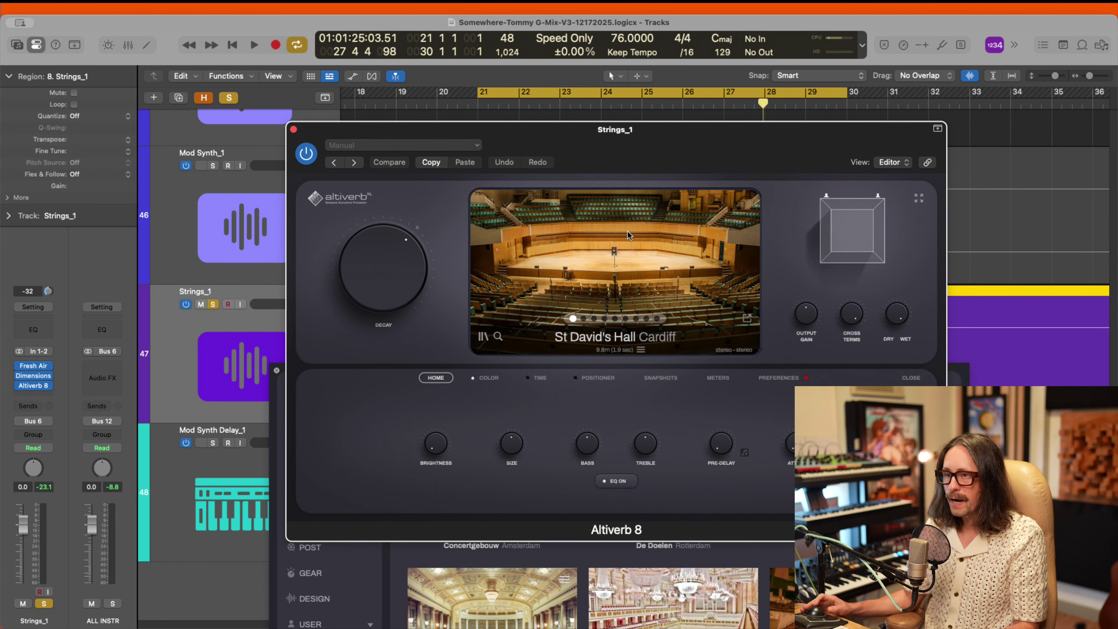
click(278, 422)
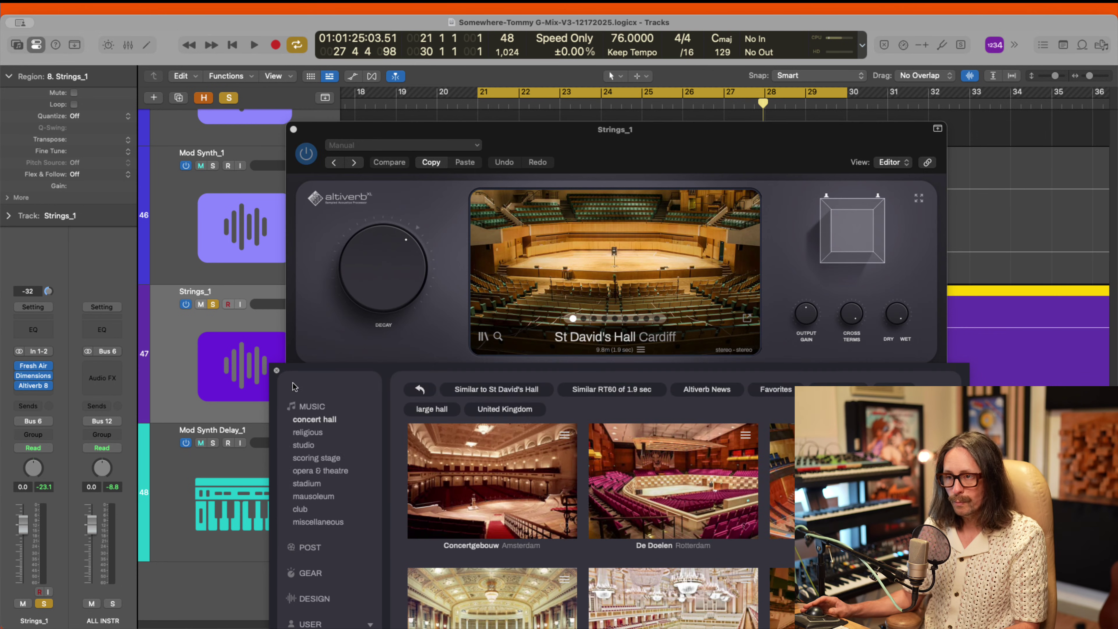
drag(354, 372, 248, 74)
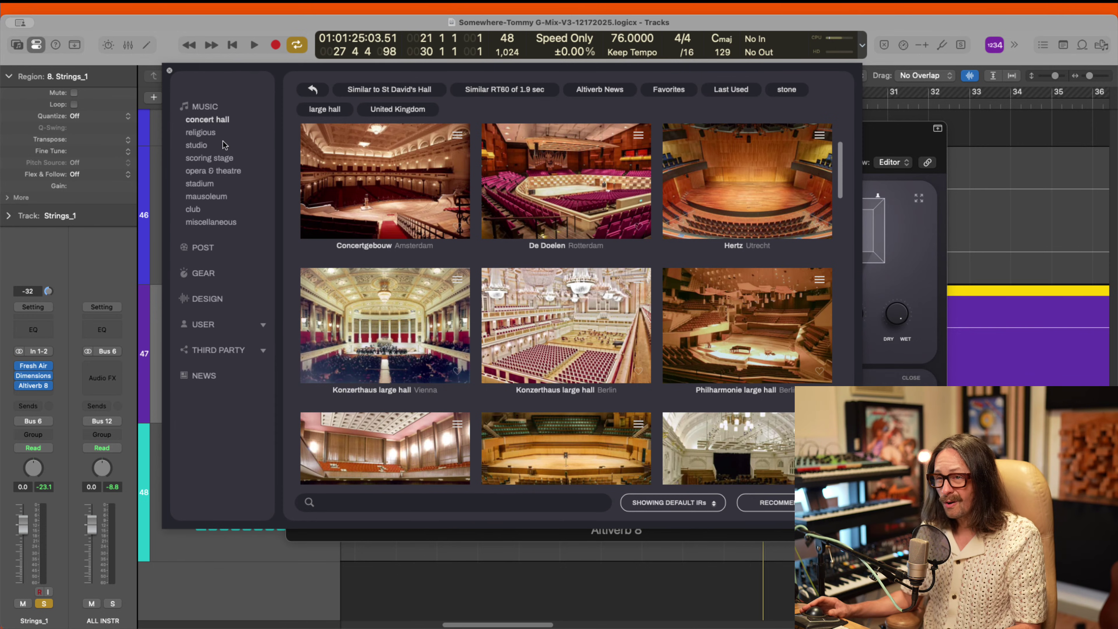
Step: Load Filmorchester studio 1 Berlin from the music scoring stage category and start playback
click(228, 159)
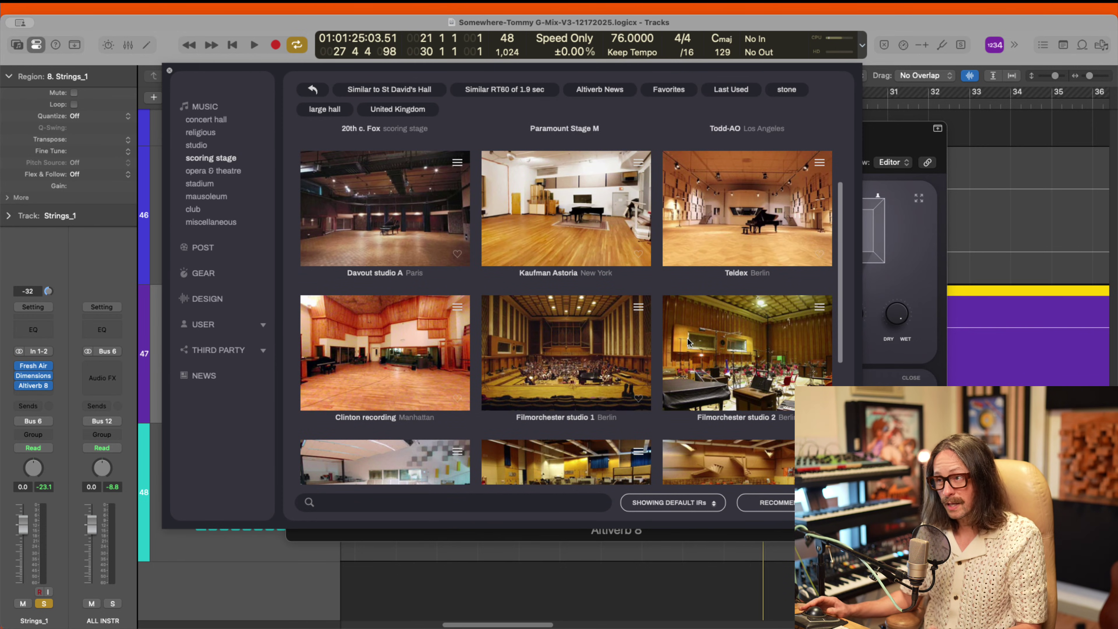
scroll(656, 340, down, 2)
scroll(590, 422, down, 2)
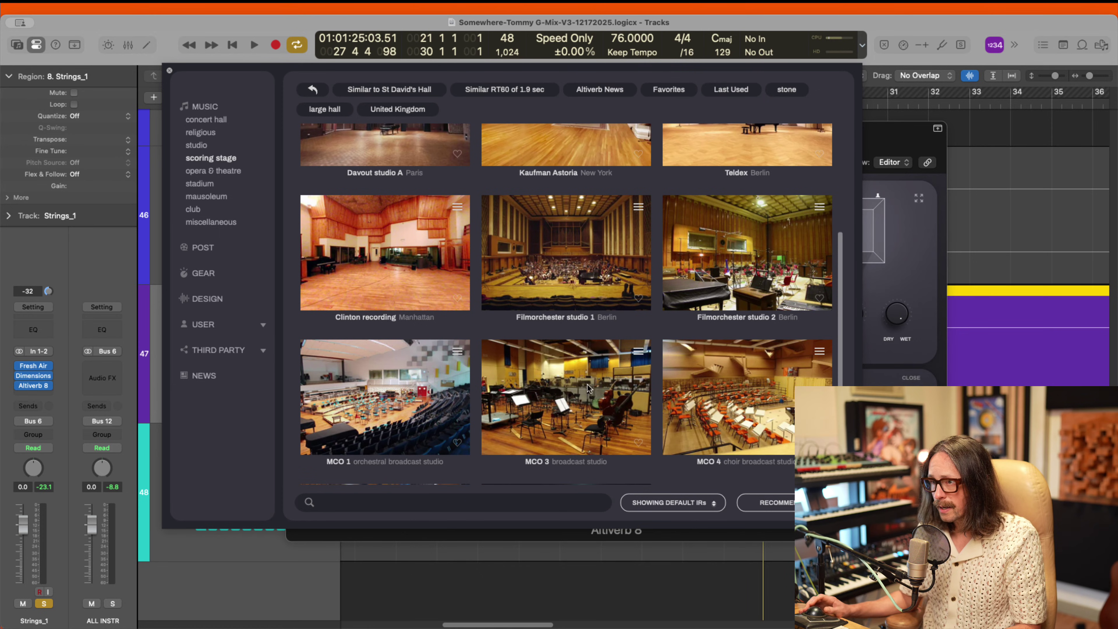
click(487, 275)
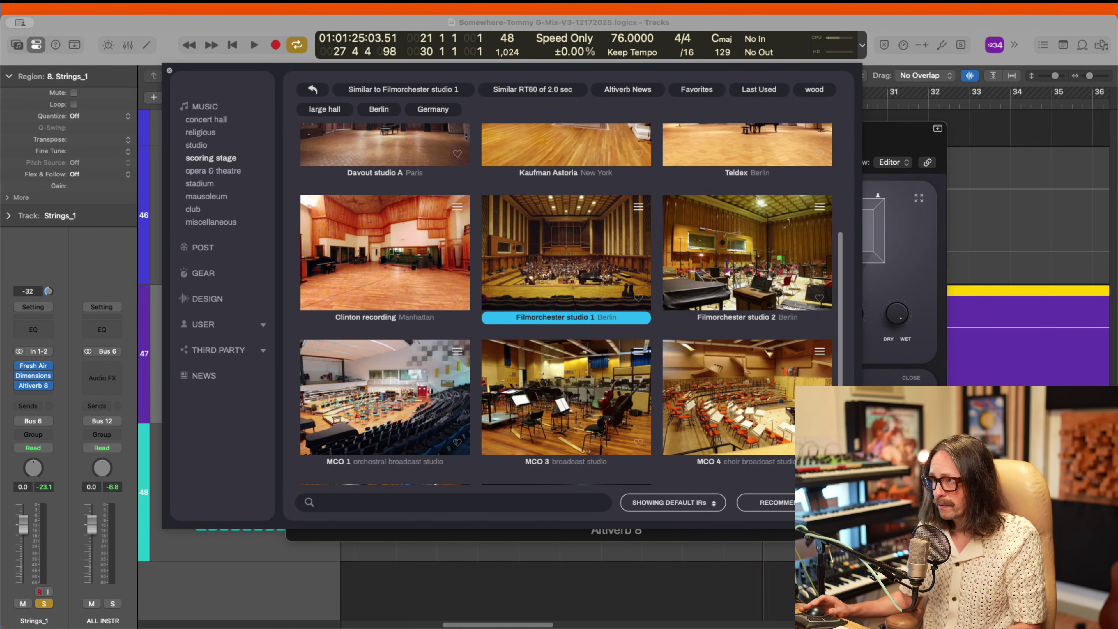
key(space)
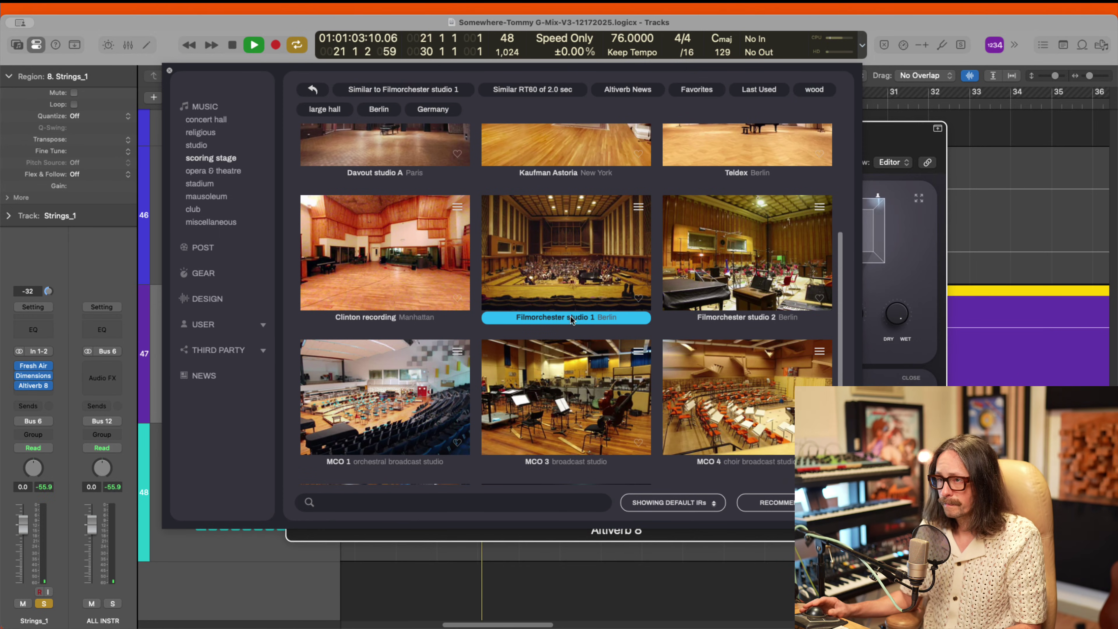
Step: Audition the MCO 1, MCO 3, MCO 4 and MCO 5 studio spaces on the strings during playback
click(581, 399)
scroll(724, 401, down, 1)
click(725, 402)
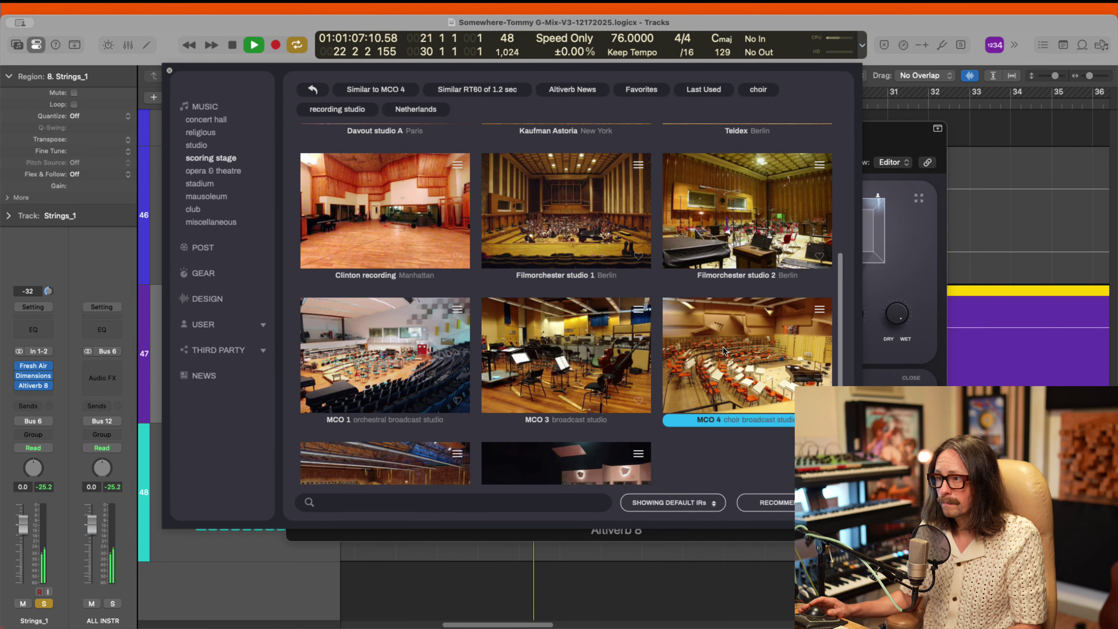
click(402, 335)
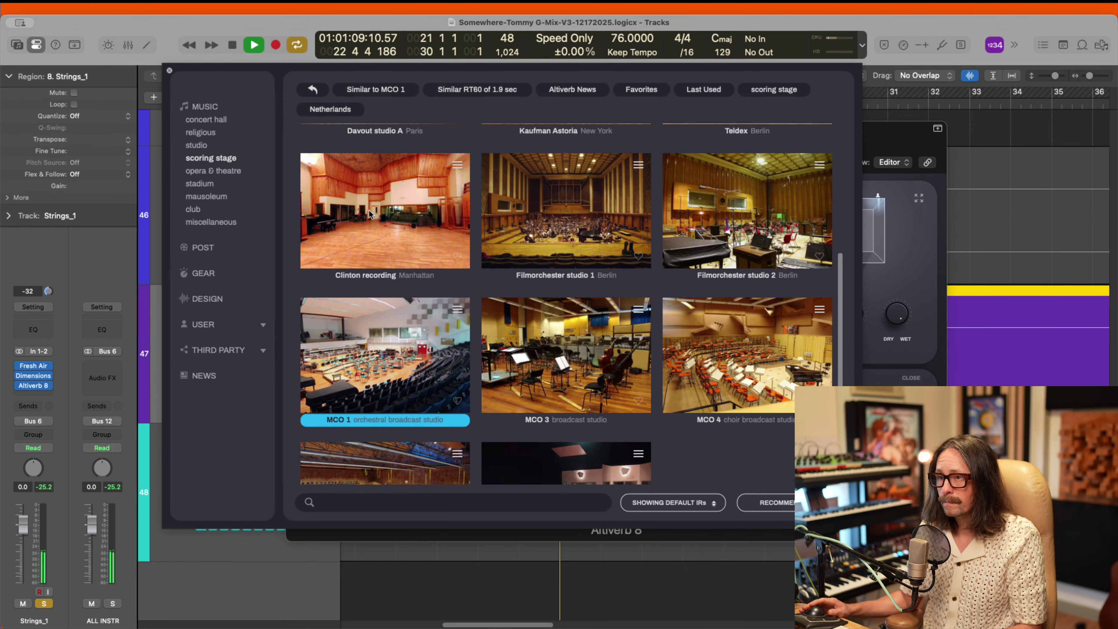
click(400, 232)
scroll(517, 321, down, 1)
scroll(517, 321, down, 1)
key(Down)
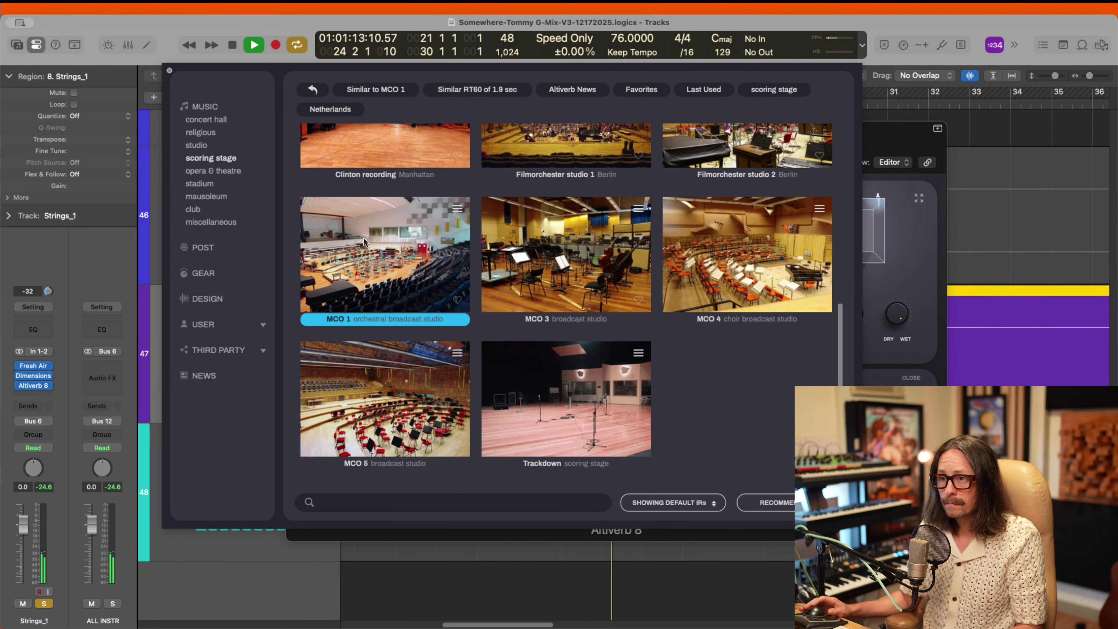
key(Right)
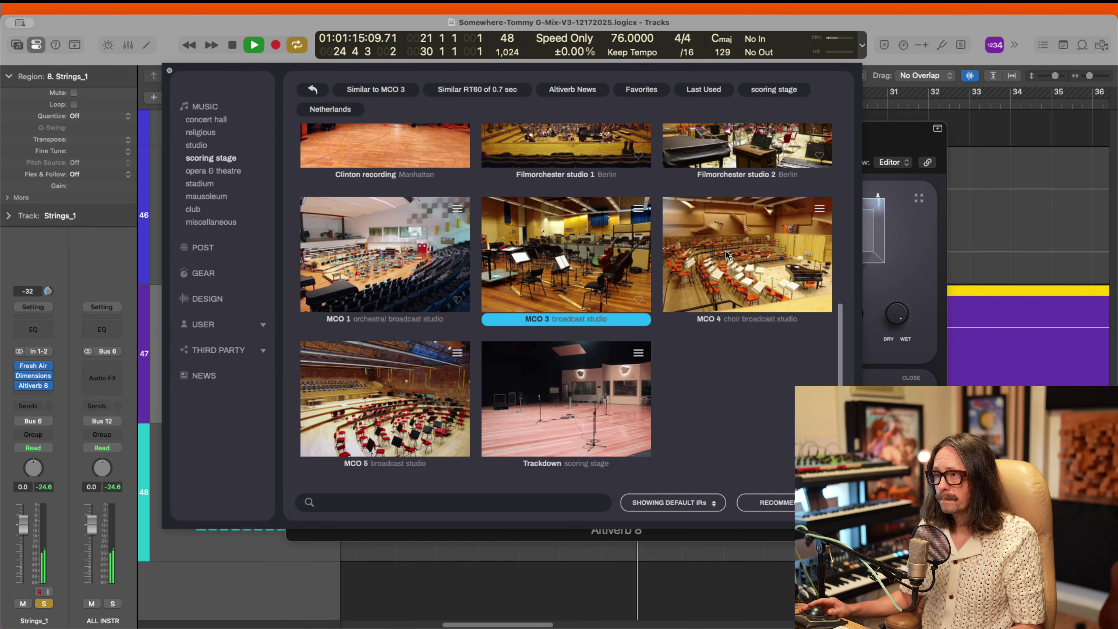
key(Right)
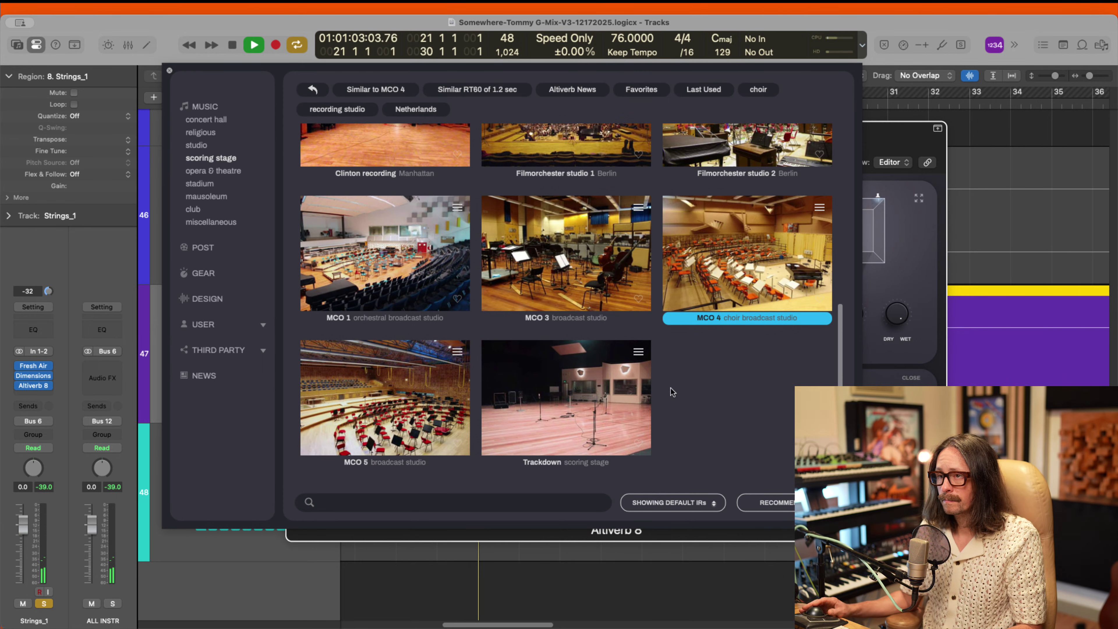
click(406, 414)
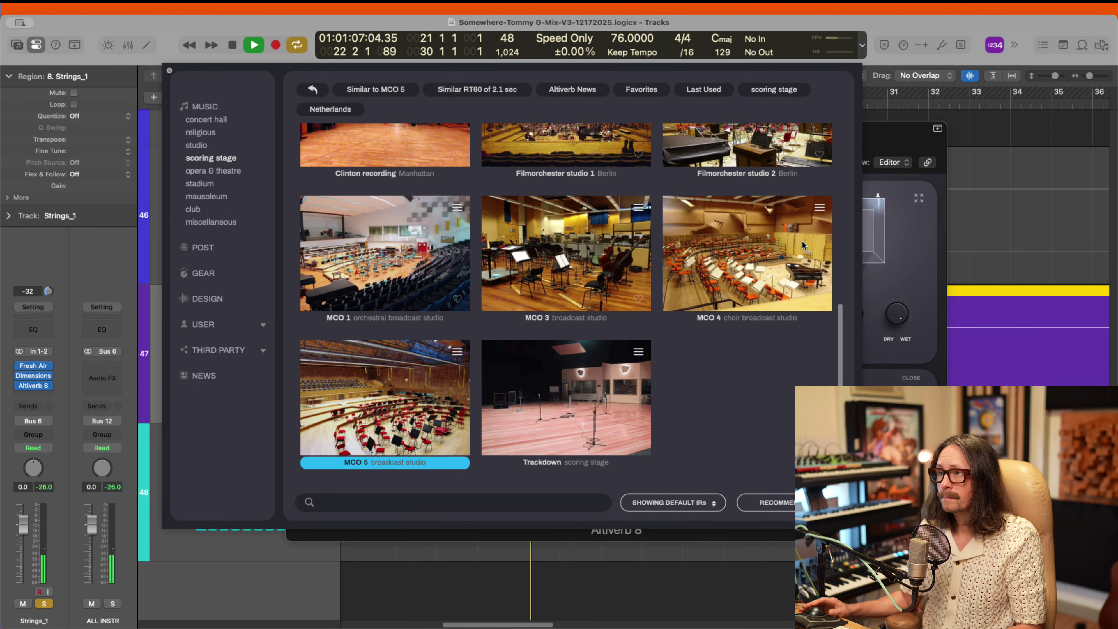
Step: Try the Todd-AO and Paramount Stage M scoring stages on the strings, stop playback and return to the plug-in window
scroll(747, 322, up, 10)
click(748, 254)
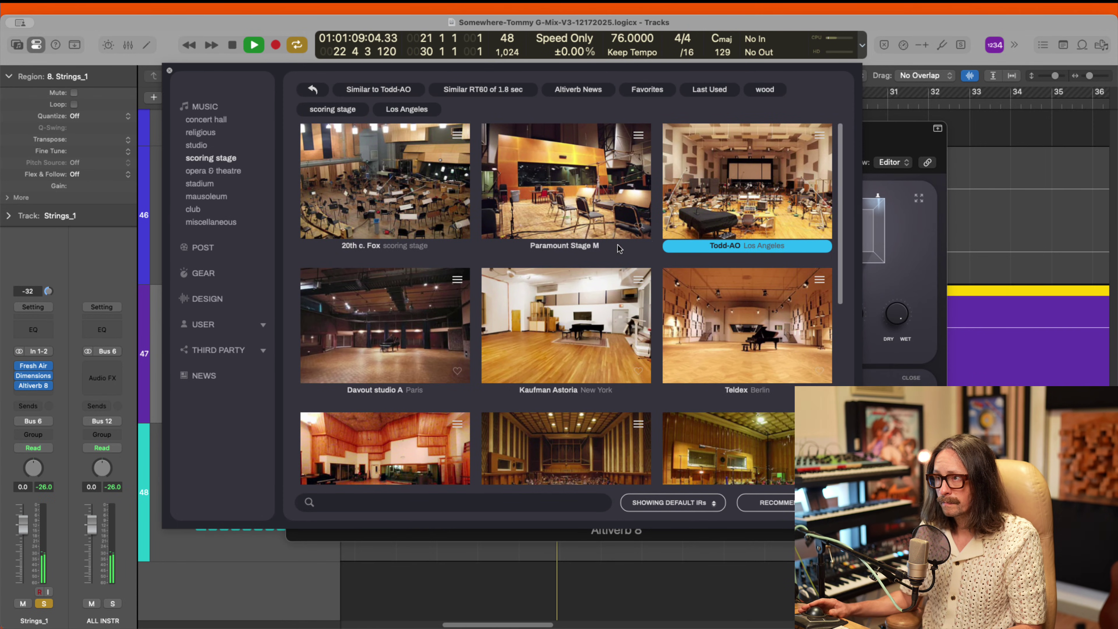
click(540, 240)
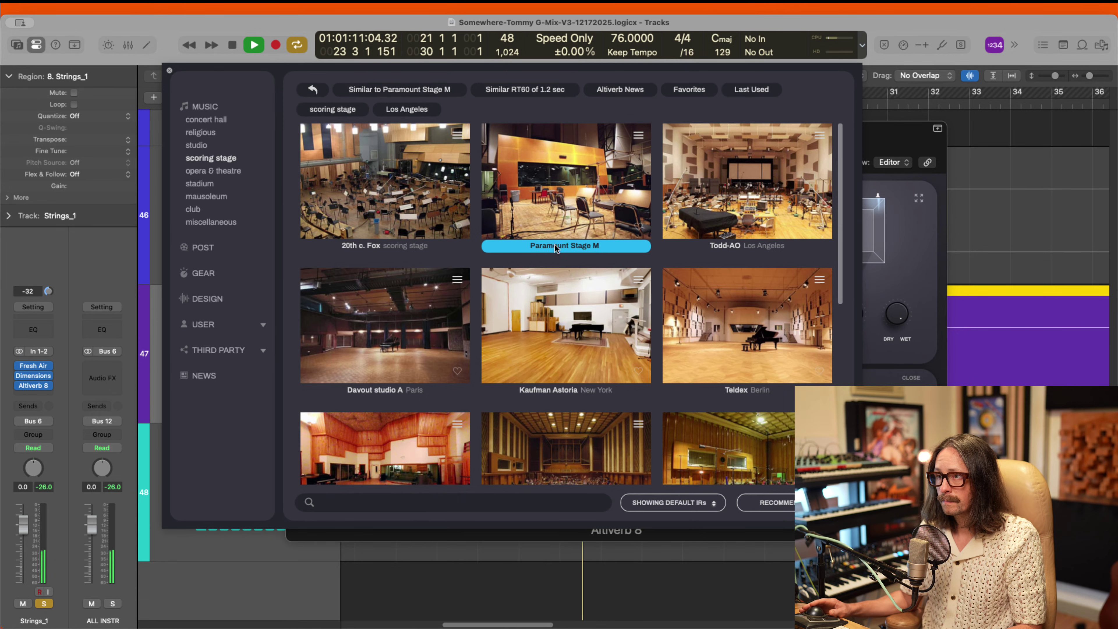
click(919, 126)
key(space)
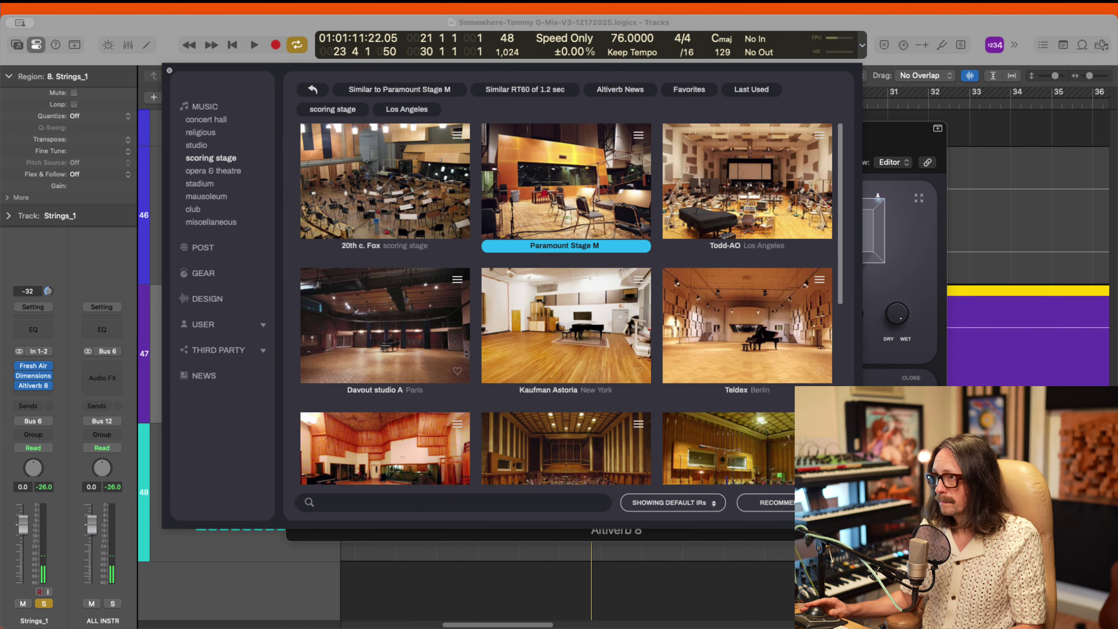
click(751, 122)
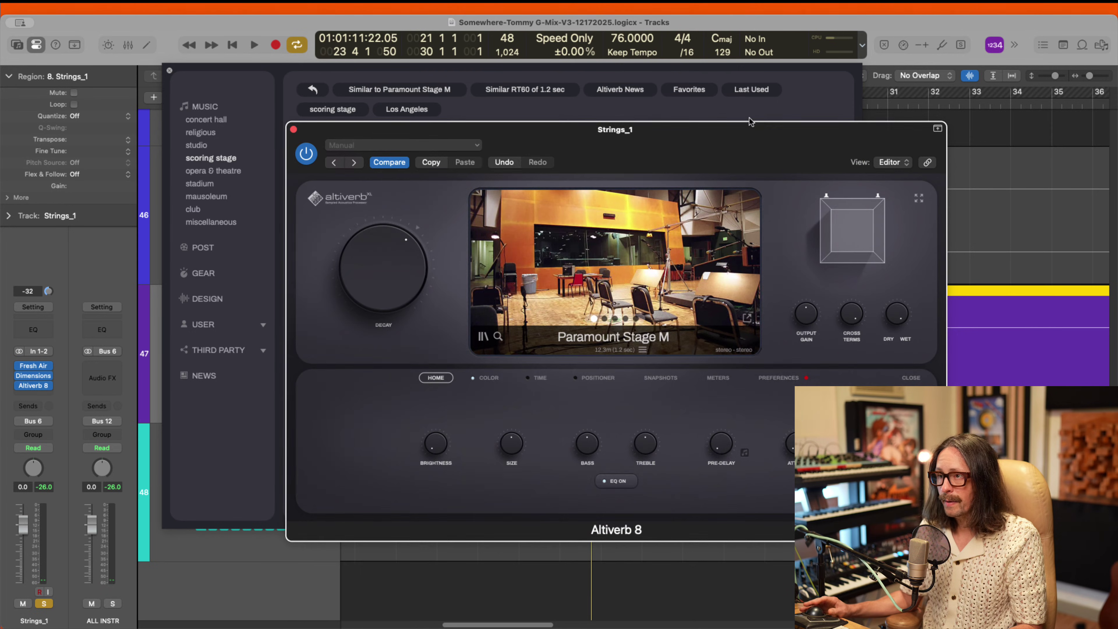
Step: Compare the 20th c. Fox scoring stage with Paramount Stage M while the strings play, ending on Paramount Stage M
click(622, 279)
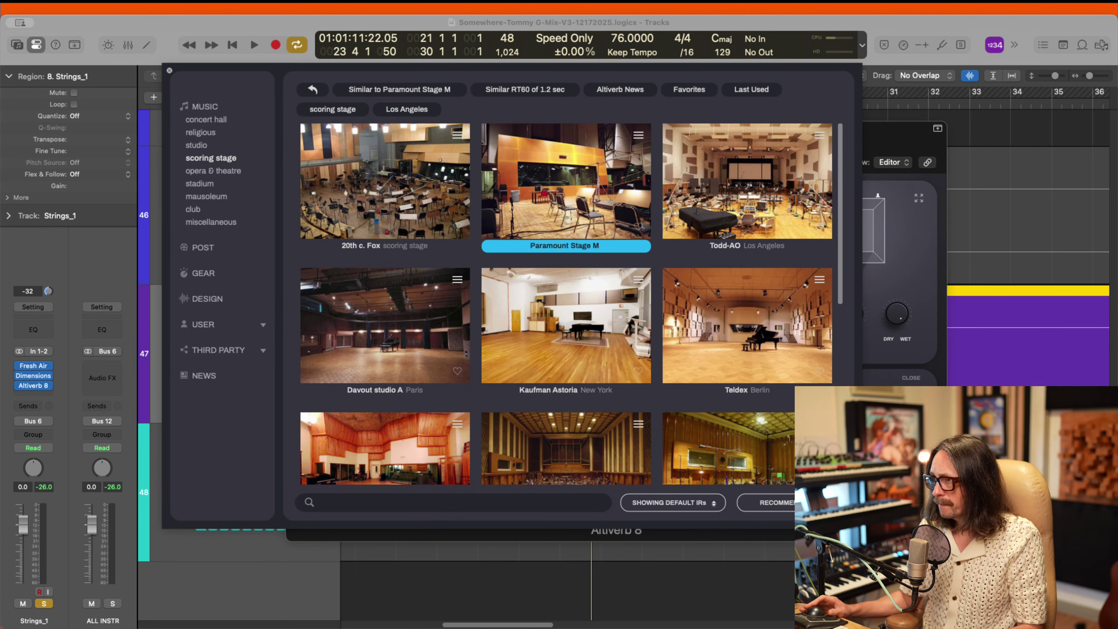
key(space)
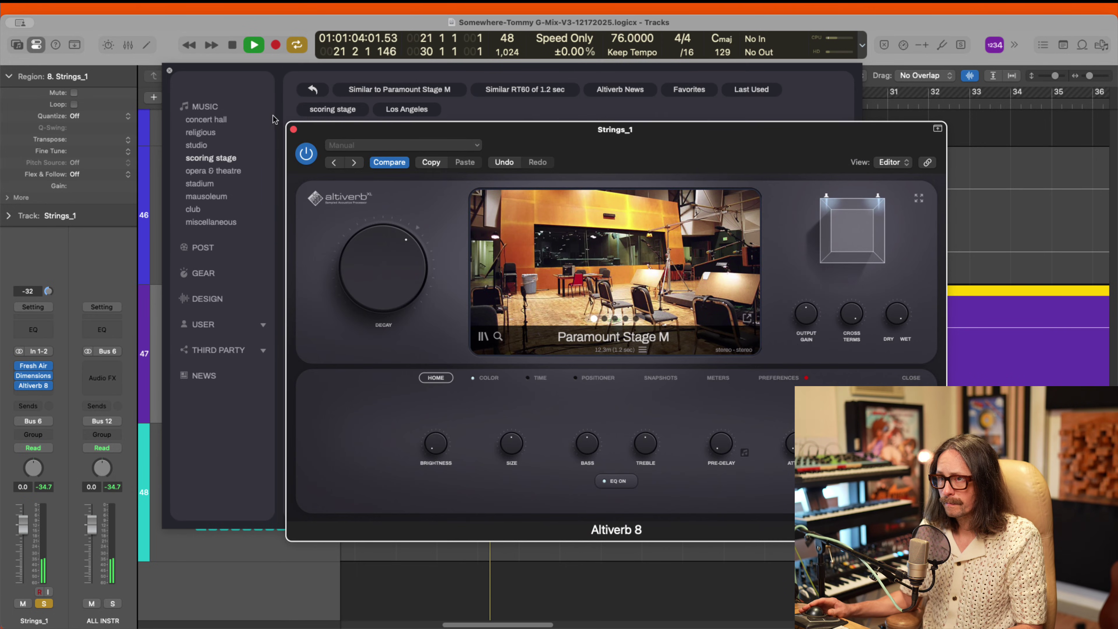
click(359, 179)
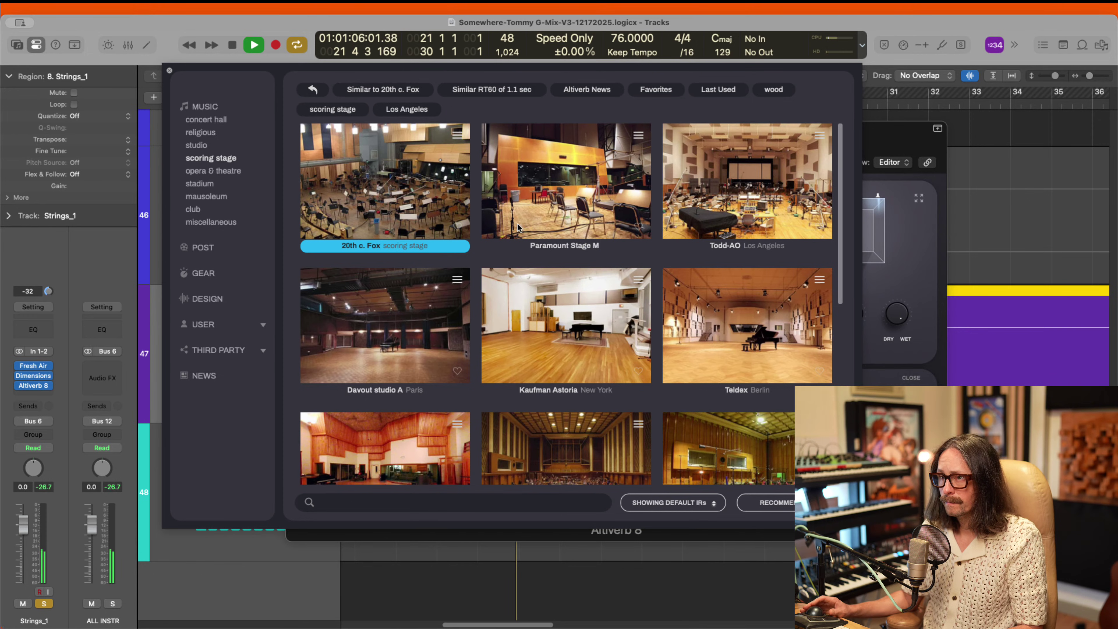
click(523, 214)
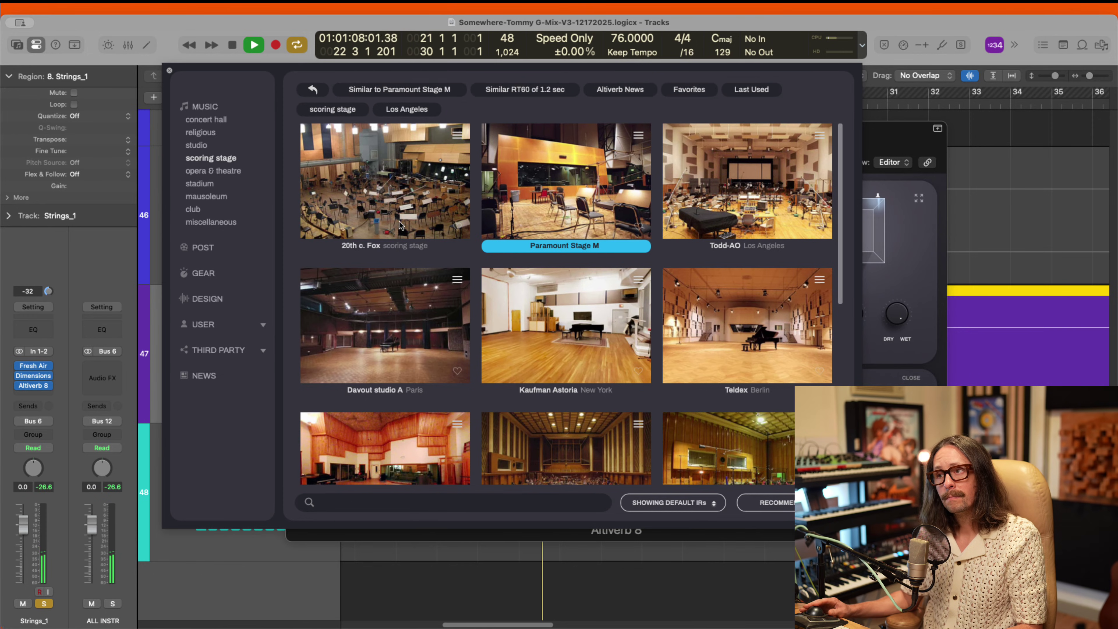
key(space)
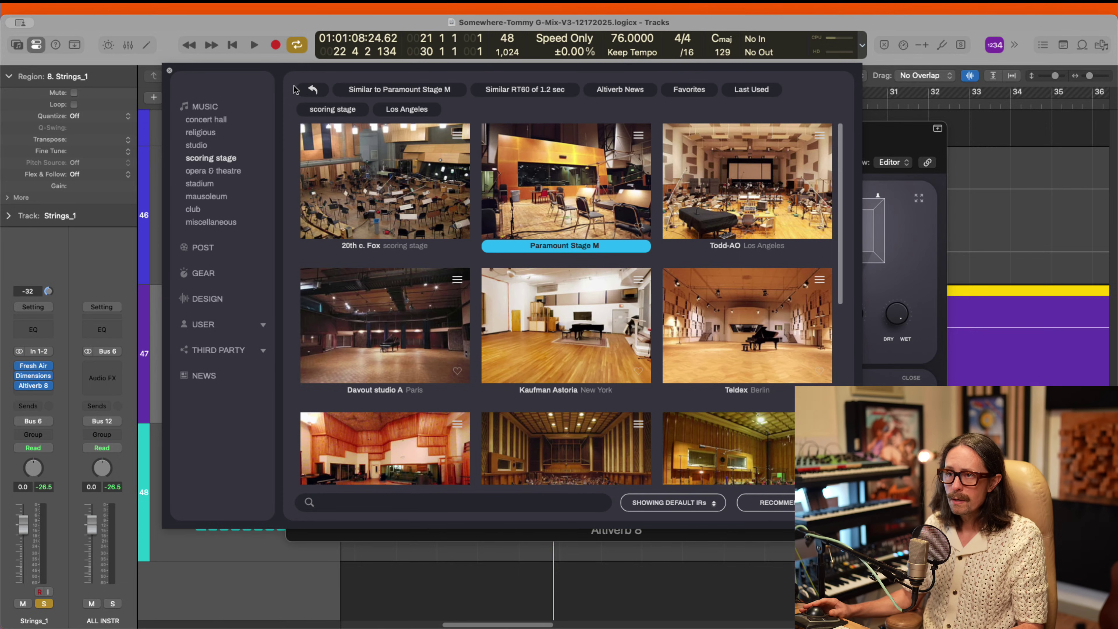
Step: Lower Altiverb's dry/wet mix to about 32% wet and play the soloed strings
click(911, 140)
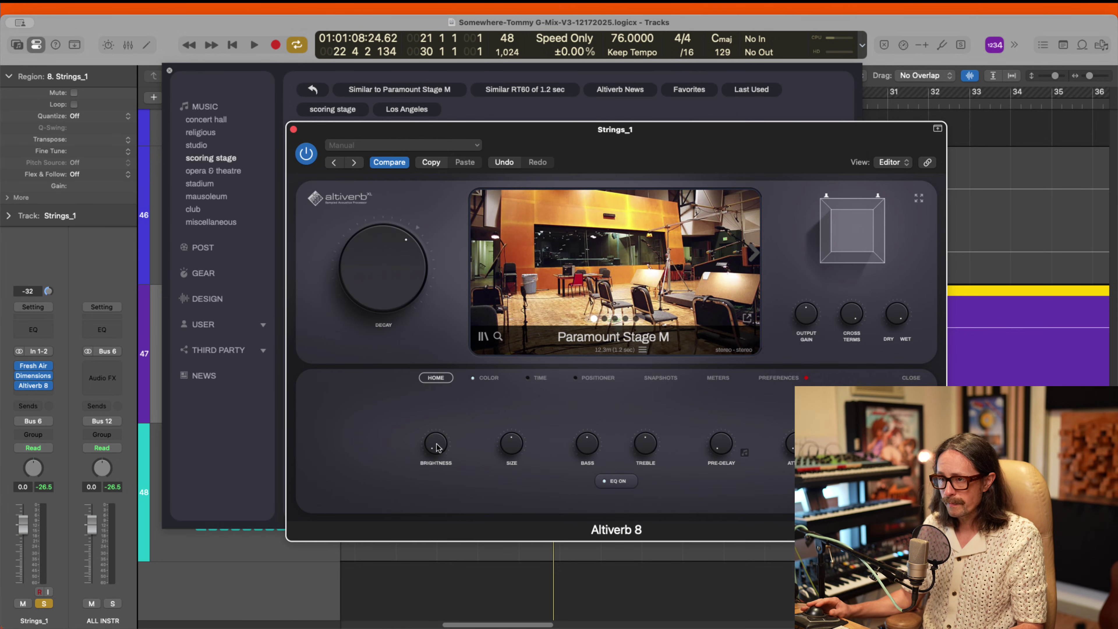
mouse_move(436, 449)
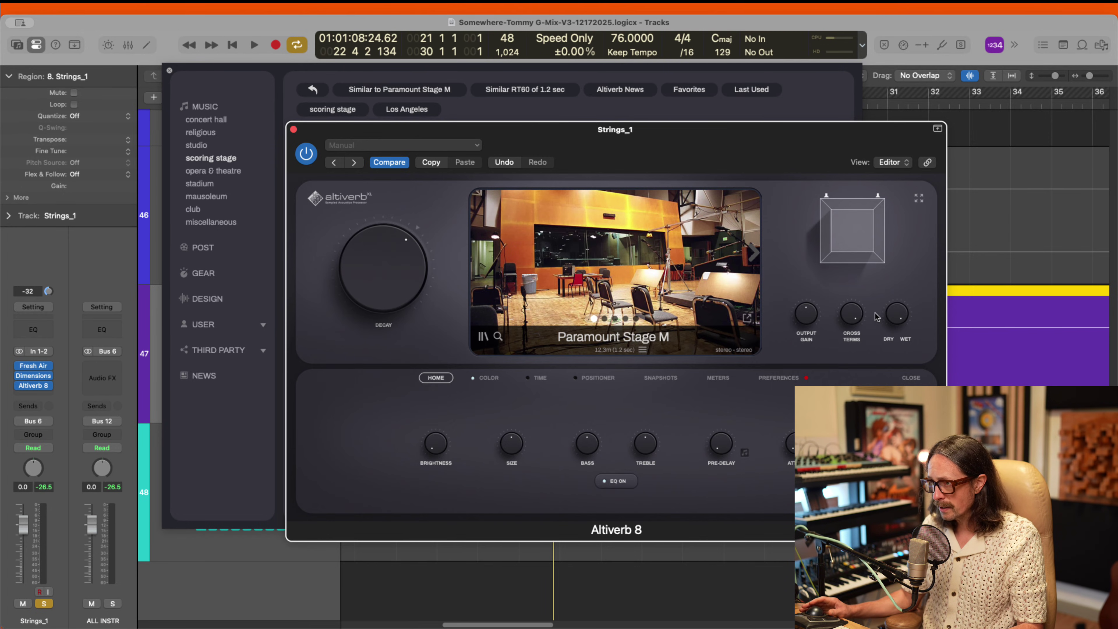
drag(899, 320, 889, 376)
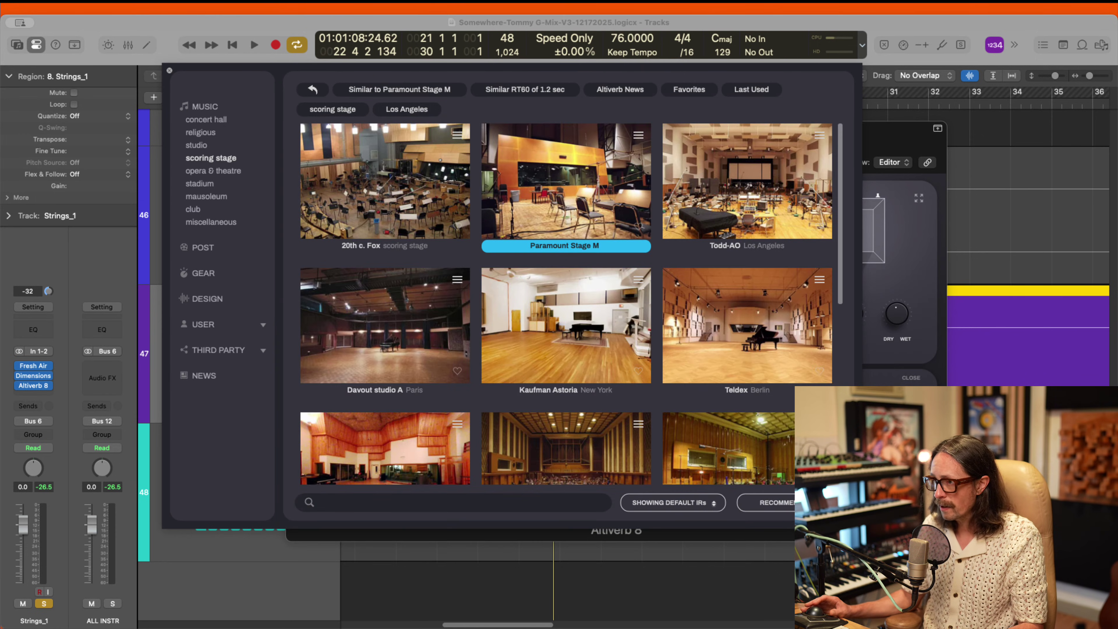
key(space)
mouse_move(891, 337)
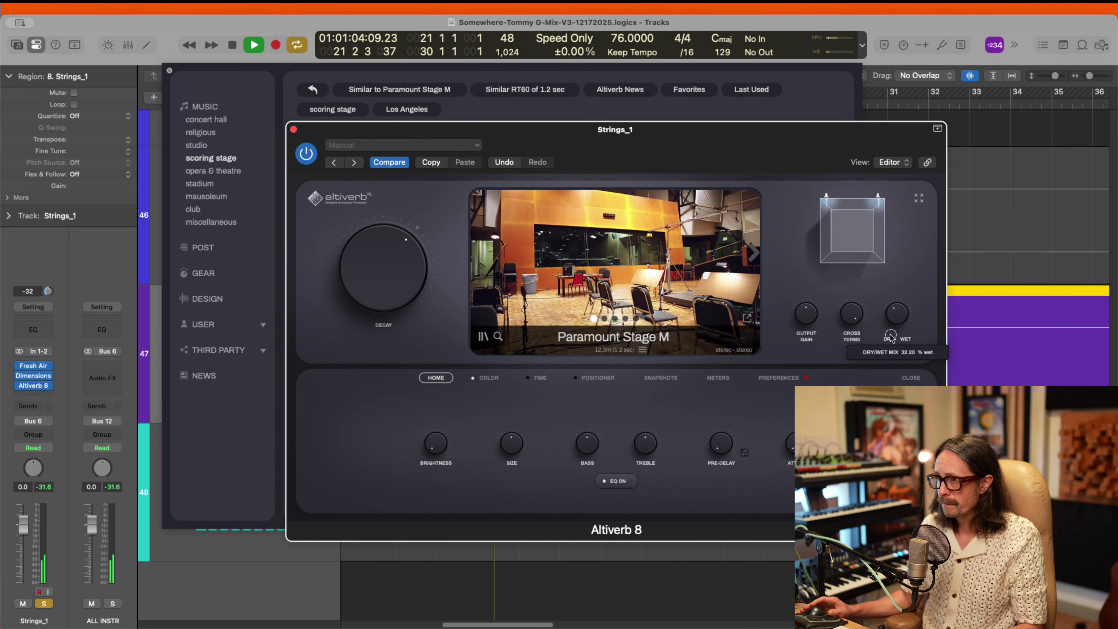
Step: Load the 20th c. Fox scoring stage as the strings' reverb space and stop playback
drag(711, 135, 542, 62)
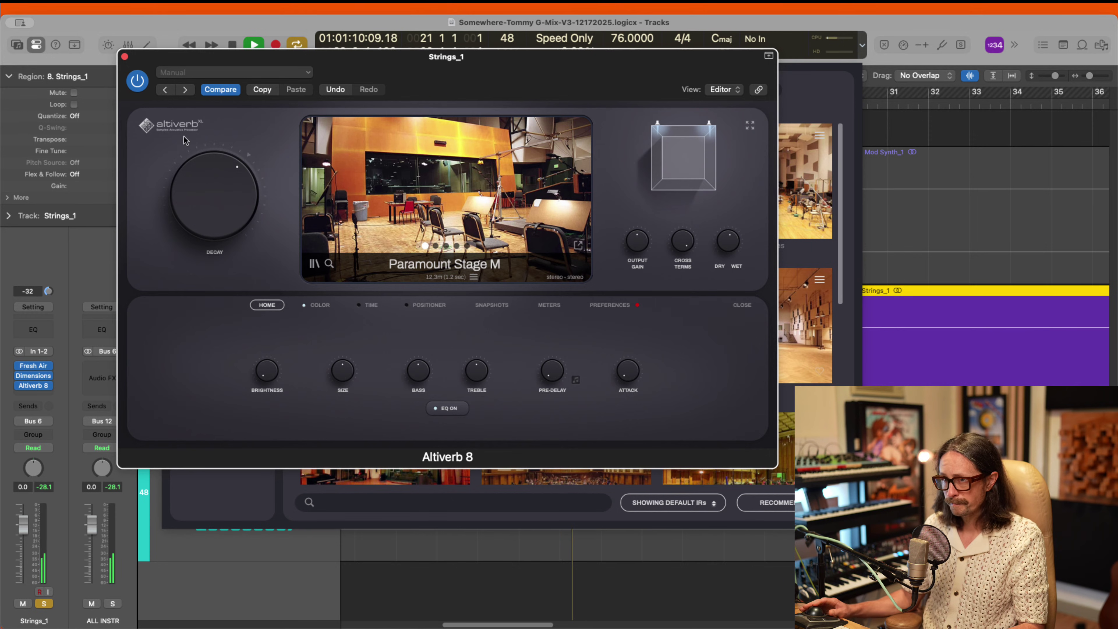
click(378, 183)
click(378, 183)
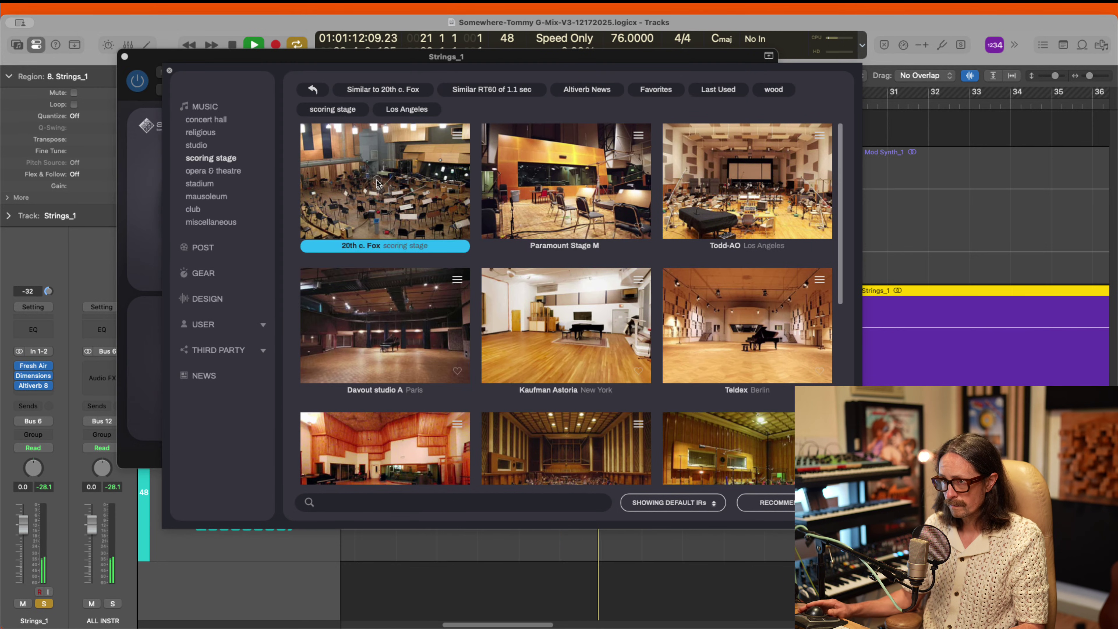
key(space)
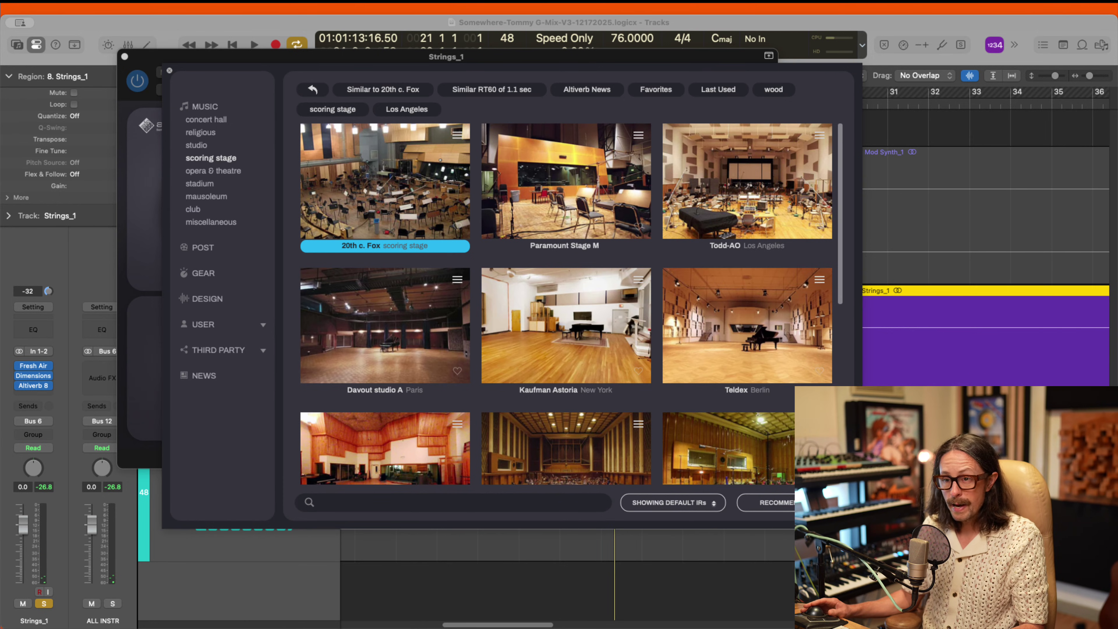
Step: Unsolo the strings, play the full mix and compare Paramount Stage M with the 20th c. Fox scoring stage, ending on 20th c. Fox
key(Escape)
key(space)
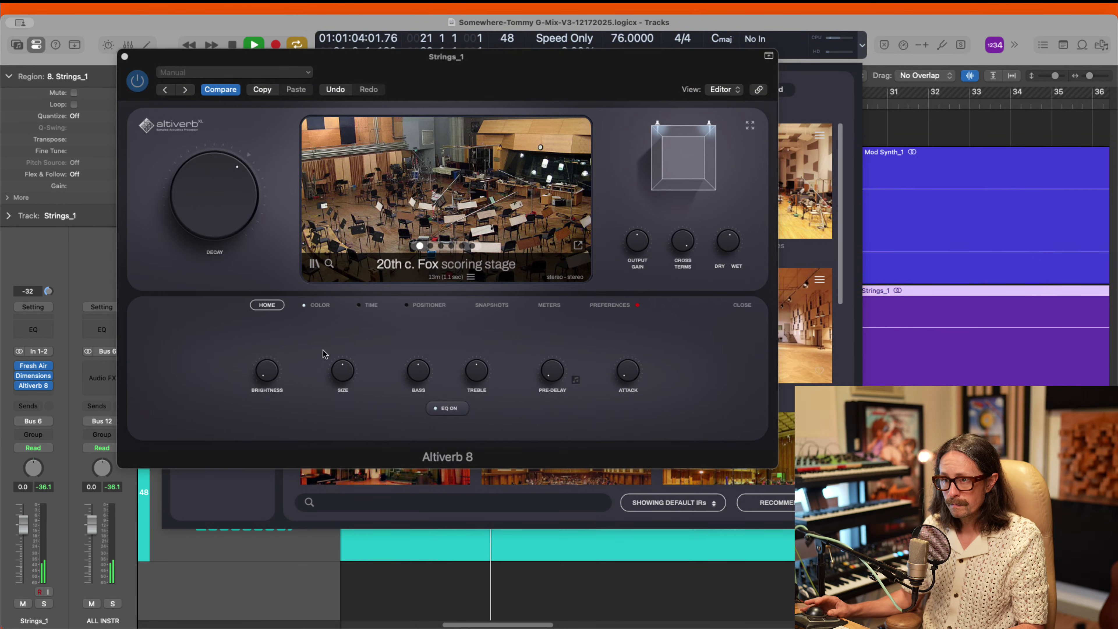
click(816, 83)
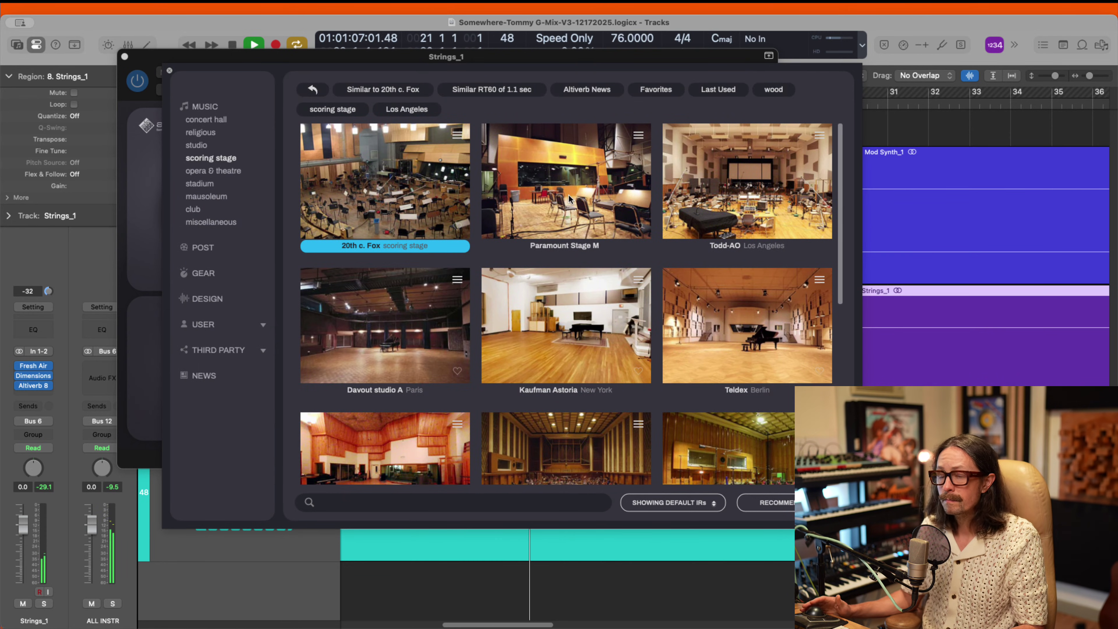
click(571, 246)
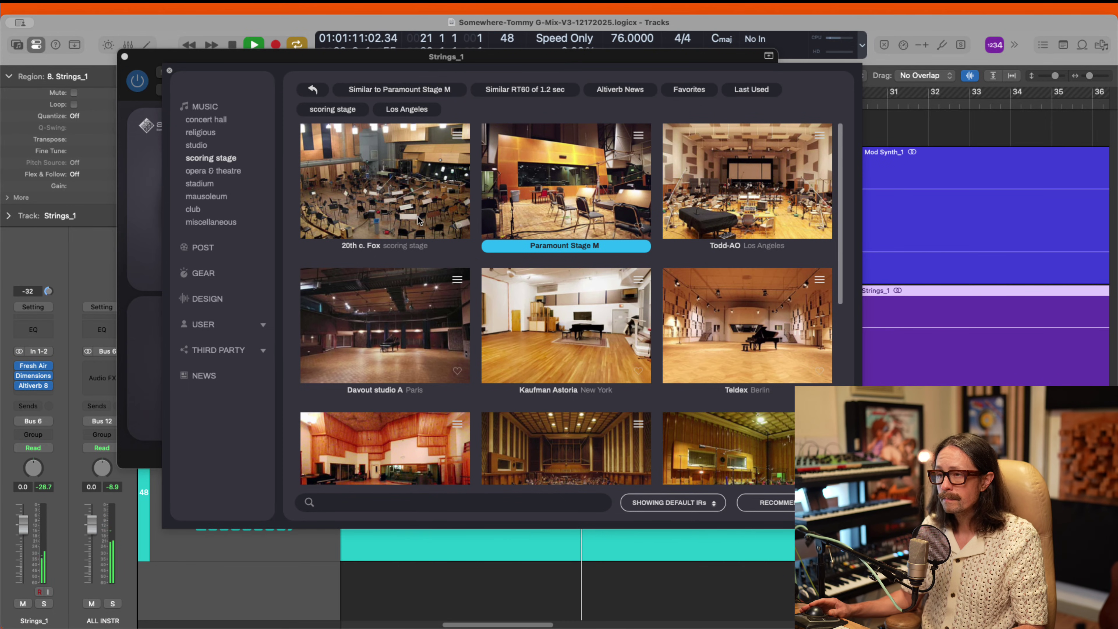
click(419, 219)
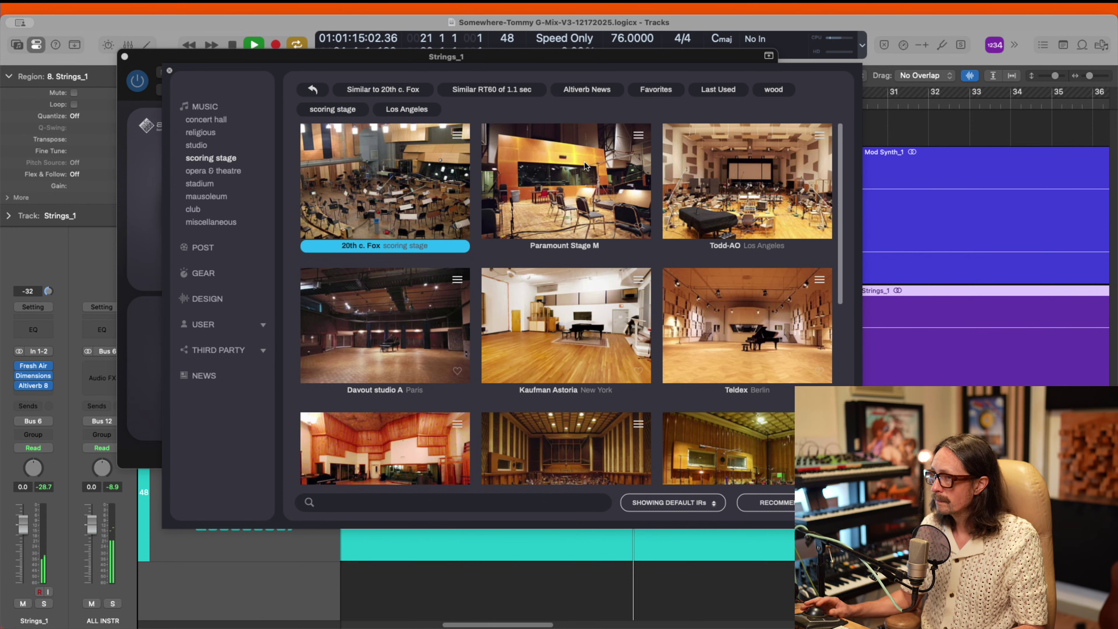
click(588, 178)
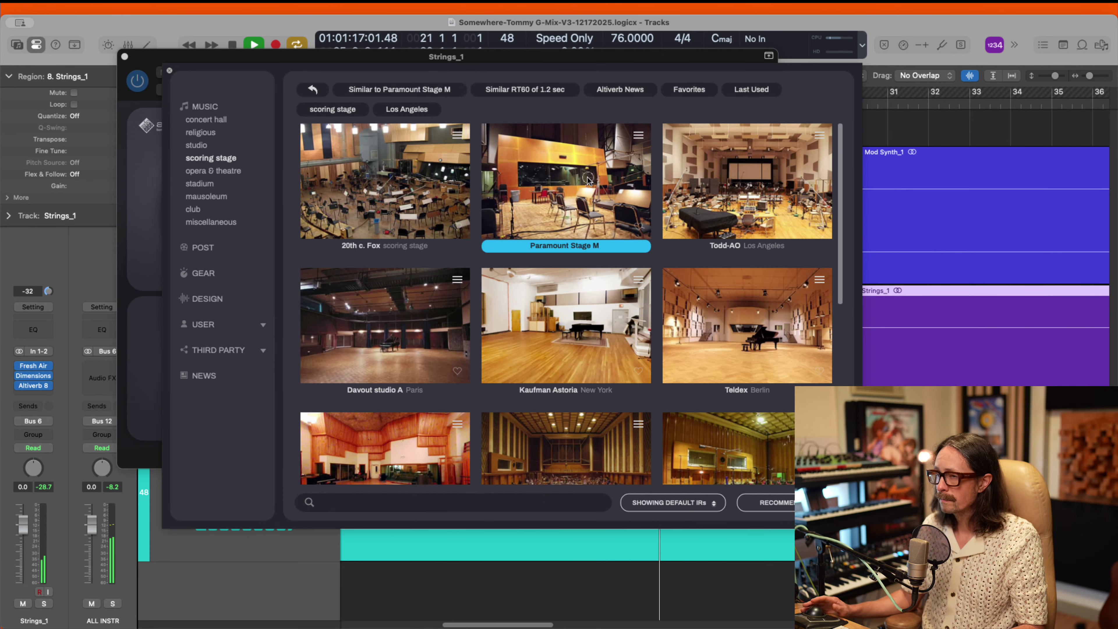
click(402, 201)
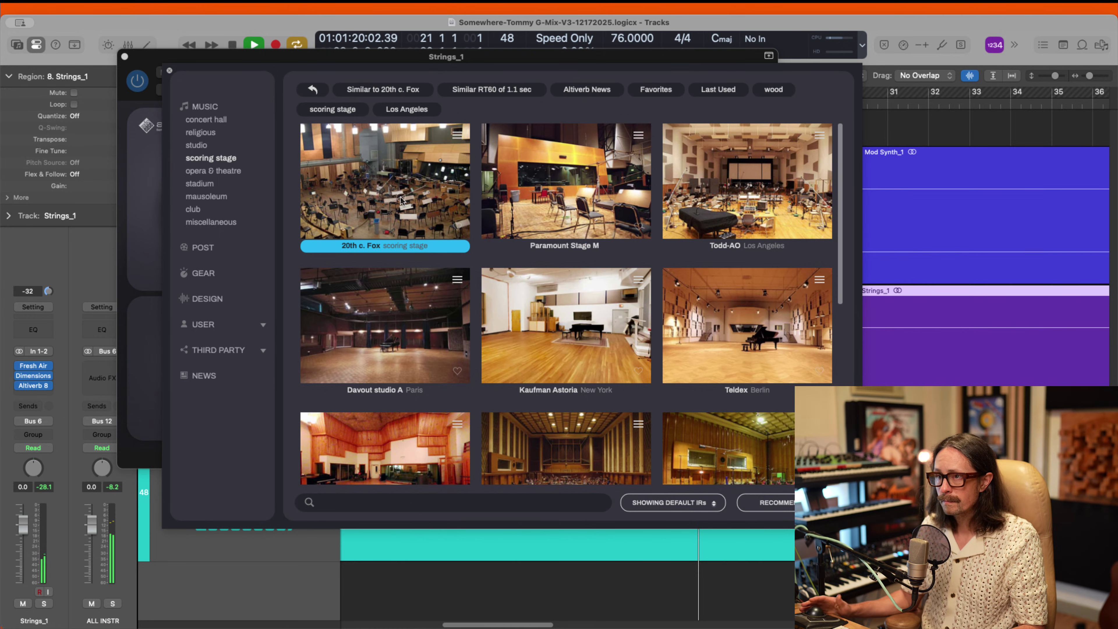
Step: Close the space browser, raise Altiverb's brightness on the strings while the mix plays, and stop playback
click(169, 71)
click(267, 364)
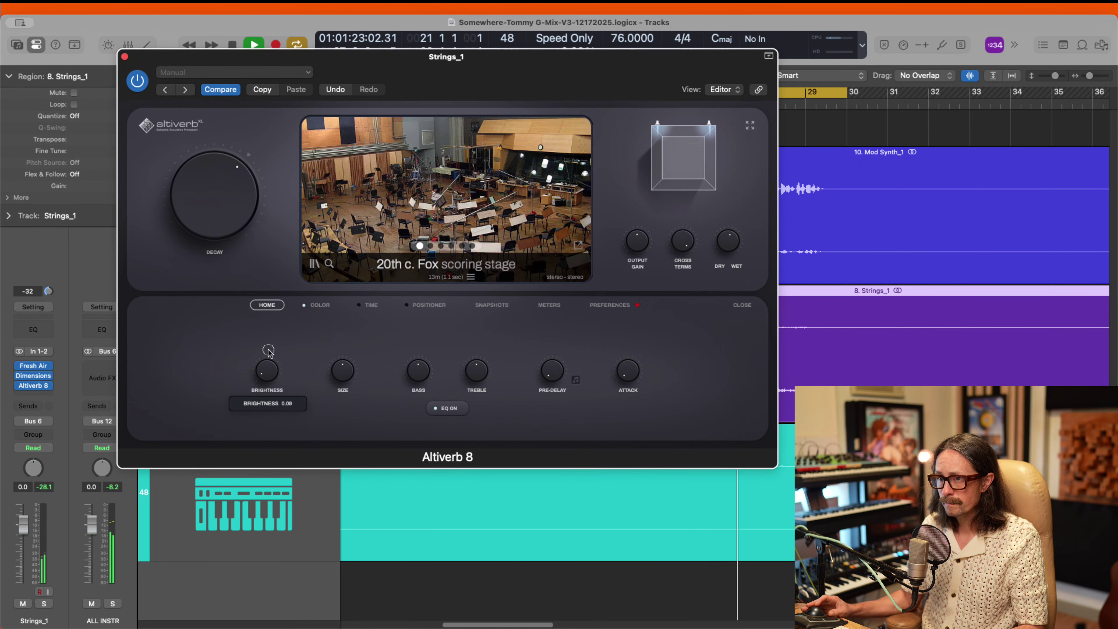
drag(269, 338, 268, 313)
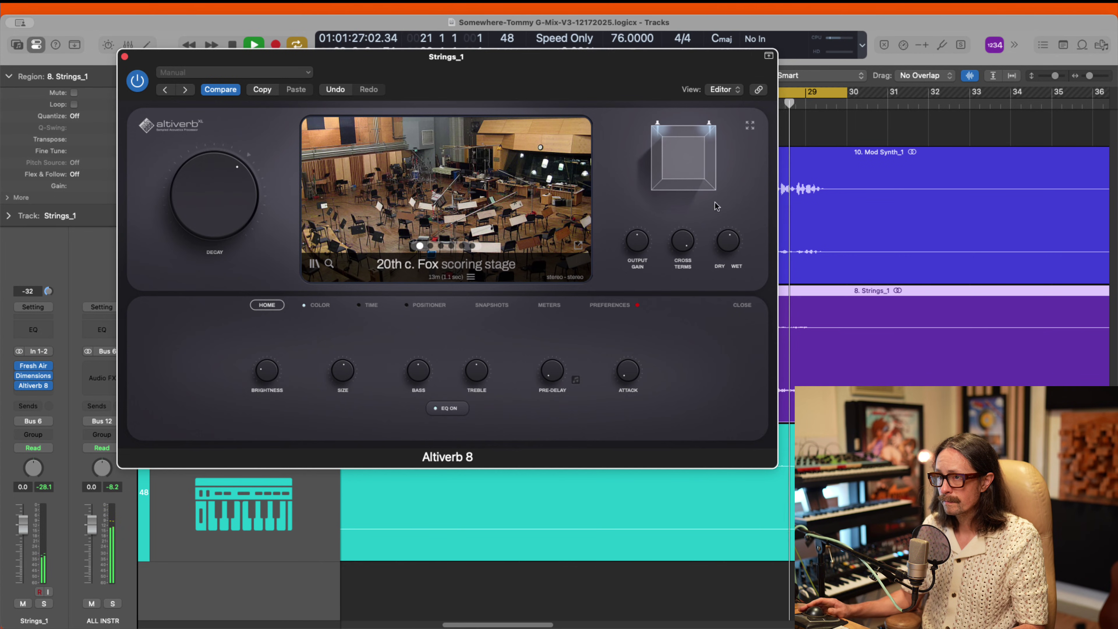
click(1028, 90)
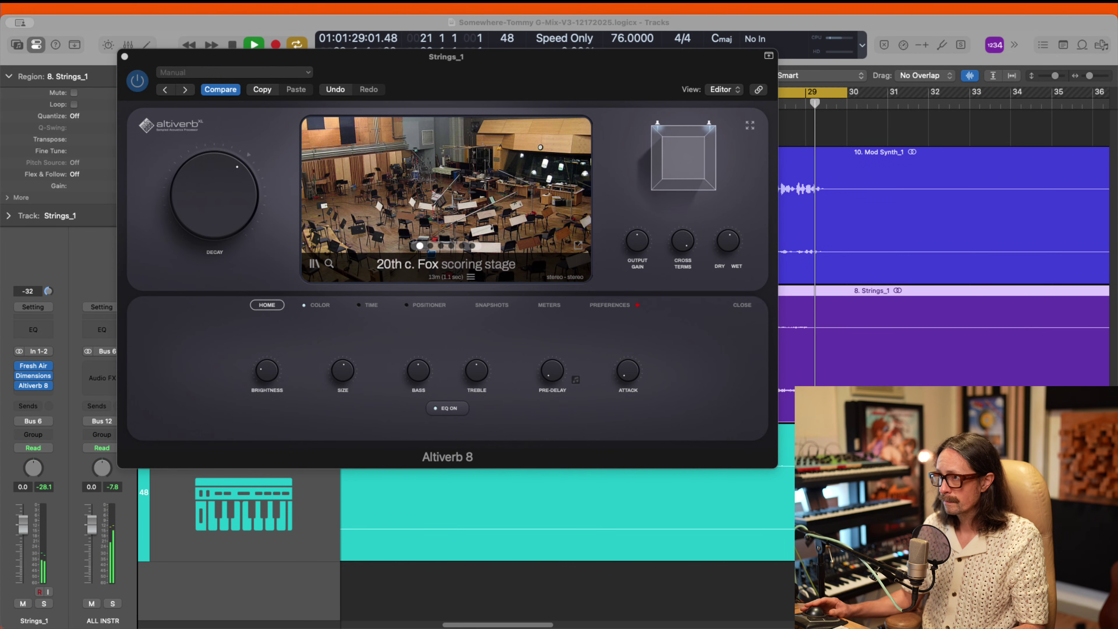
key(space)
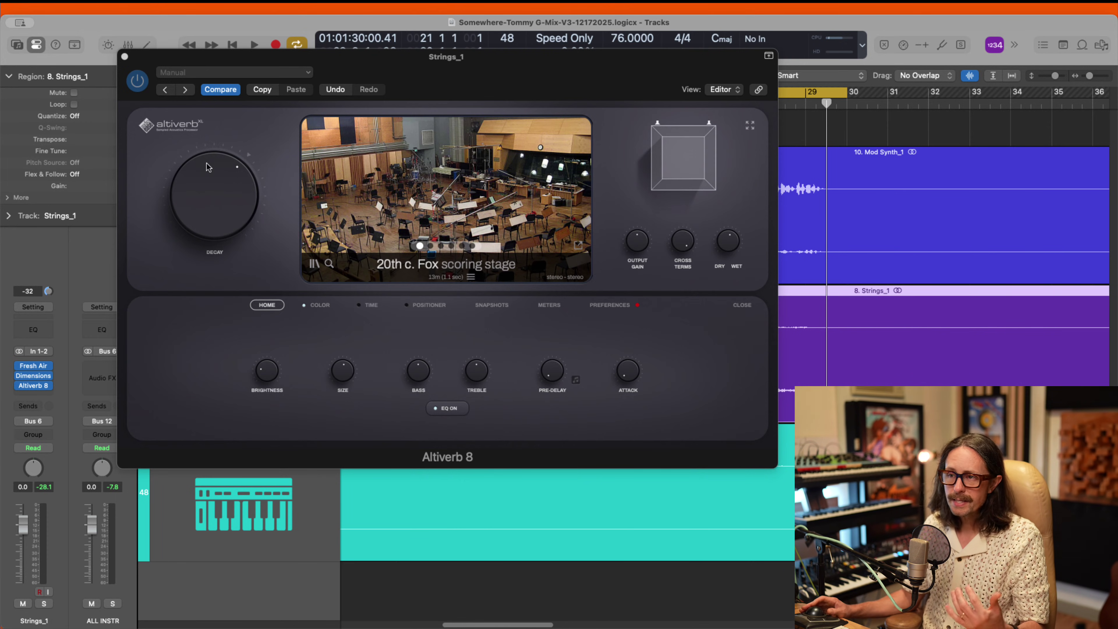
Step: Close Altiverb, zoom out the arrangement and play the mix with the Strings_1 plug-ins bypassed, then active, to compare
click(125, 57)
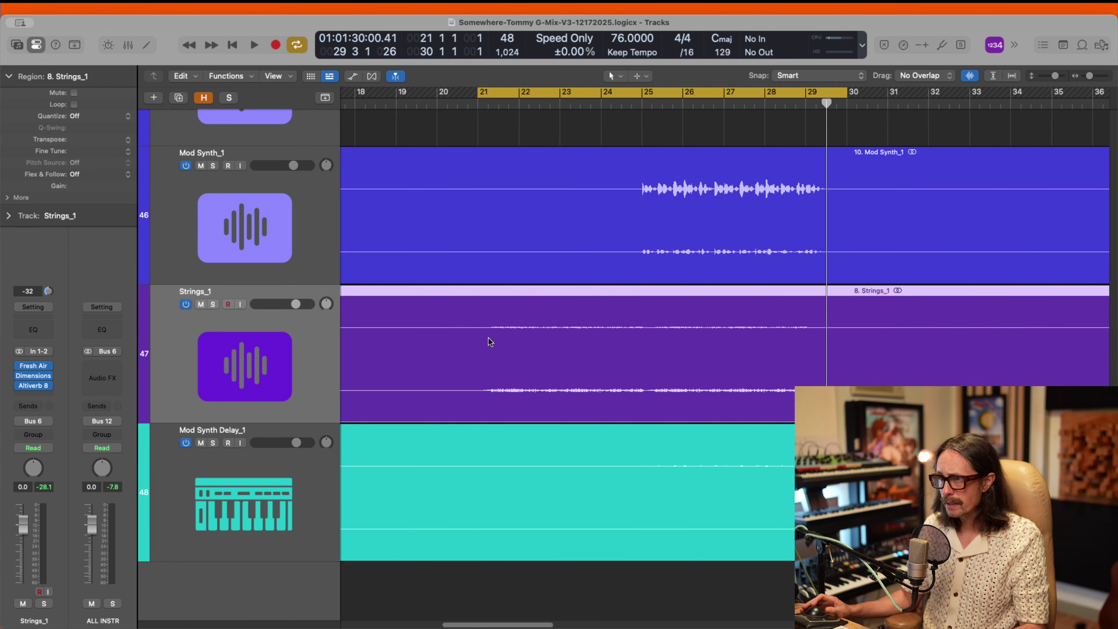
ctrl+alt+click(655, 396)
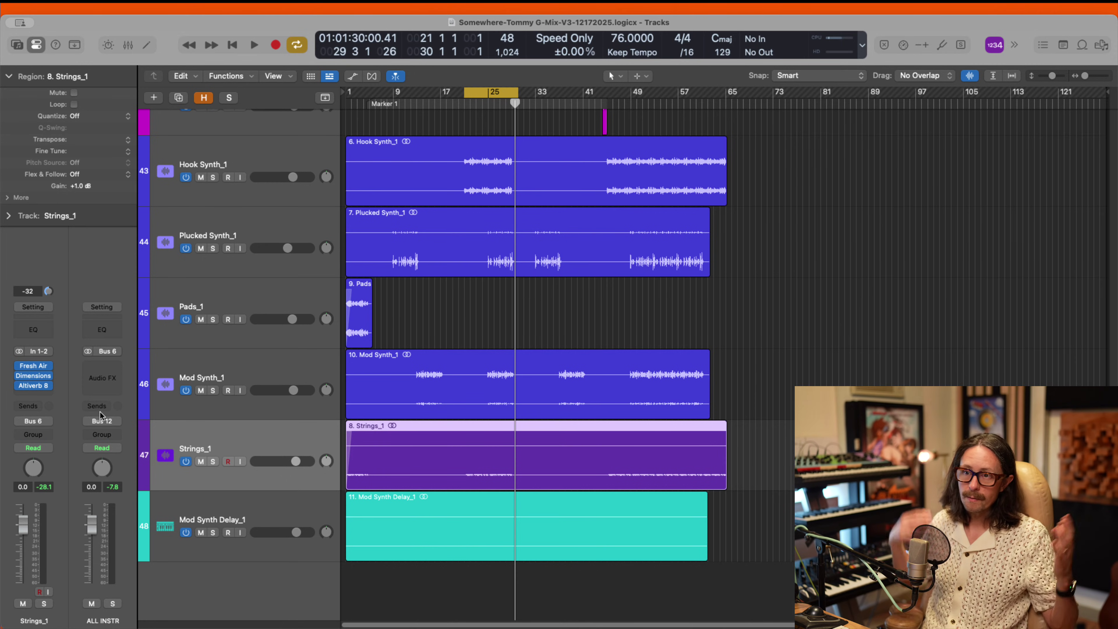
mouse_move(18, 368)
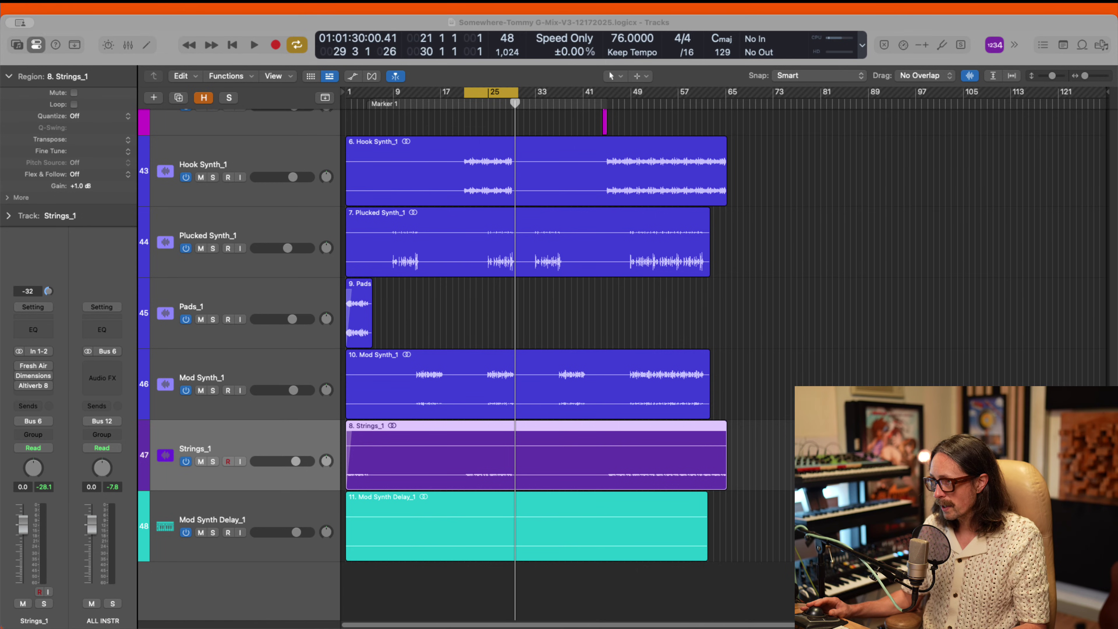
key(space)
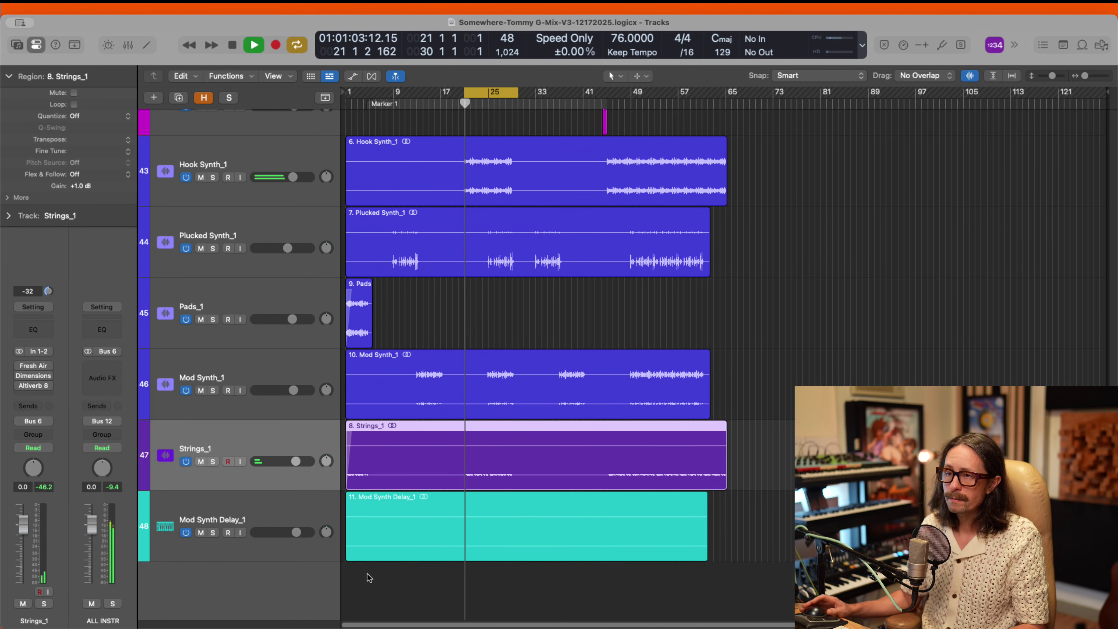
alt+click(20, 366)
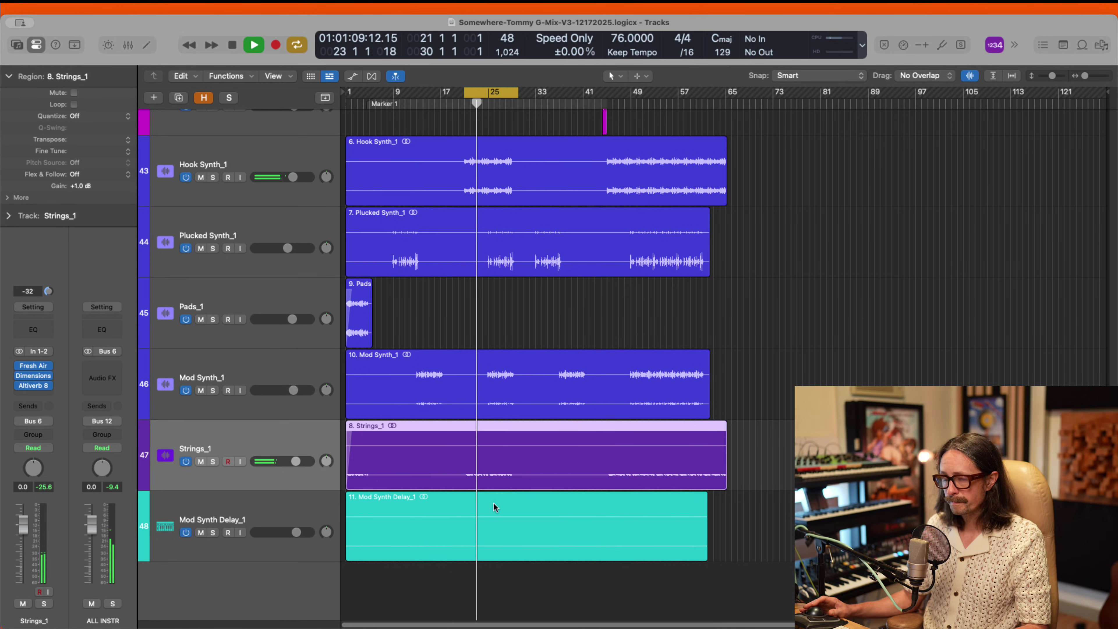
Step: Raise the Strings_1 volume to 0.3 dB while the mix plays, and stop playback
mouse_move(23, 375)
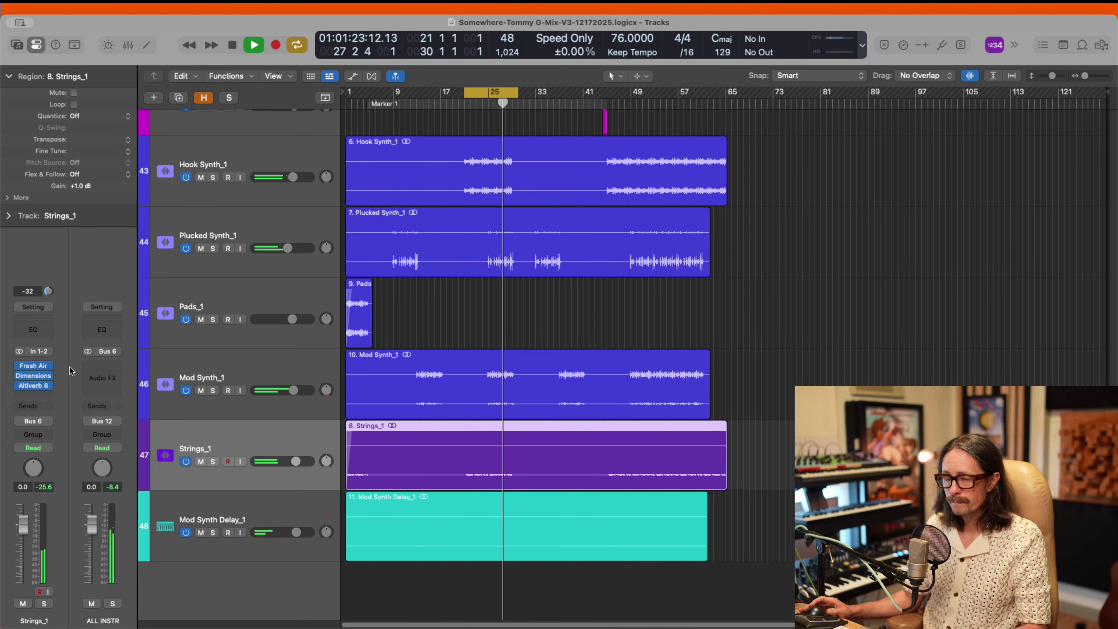
drag(24, 531, 24, 528)
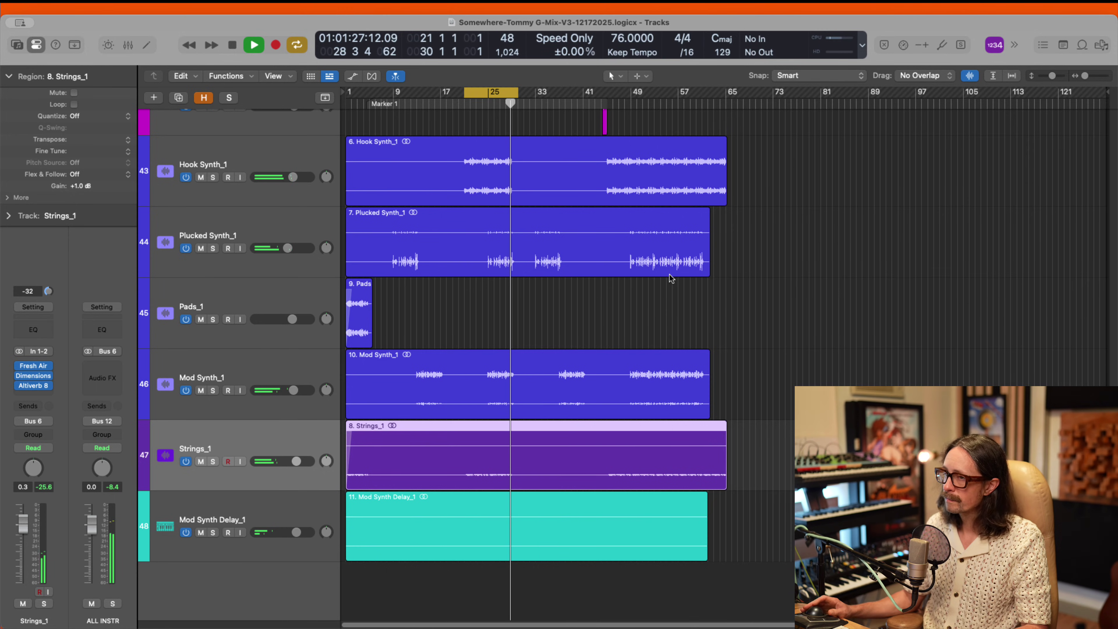
key(space)
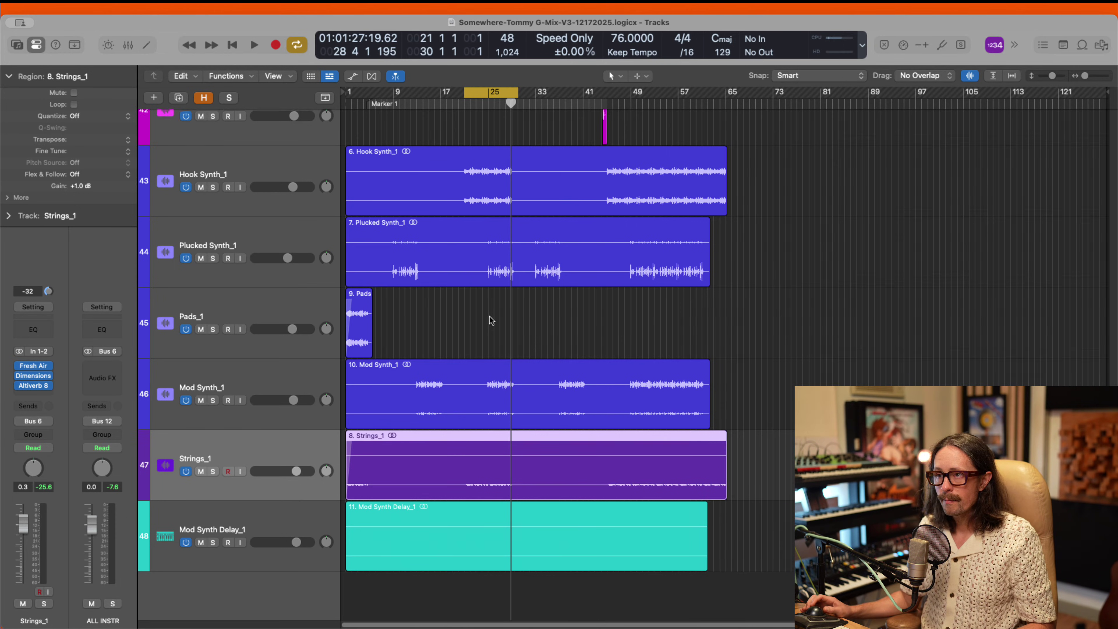
scroll(489, 316, up, 10)
scroll(495, 379, up, 20)
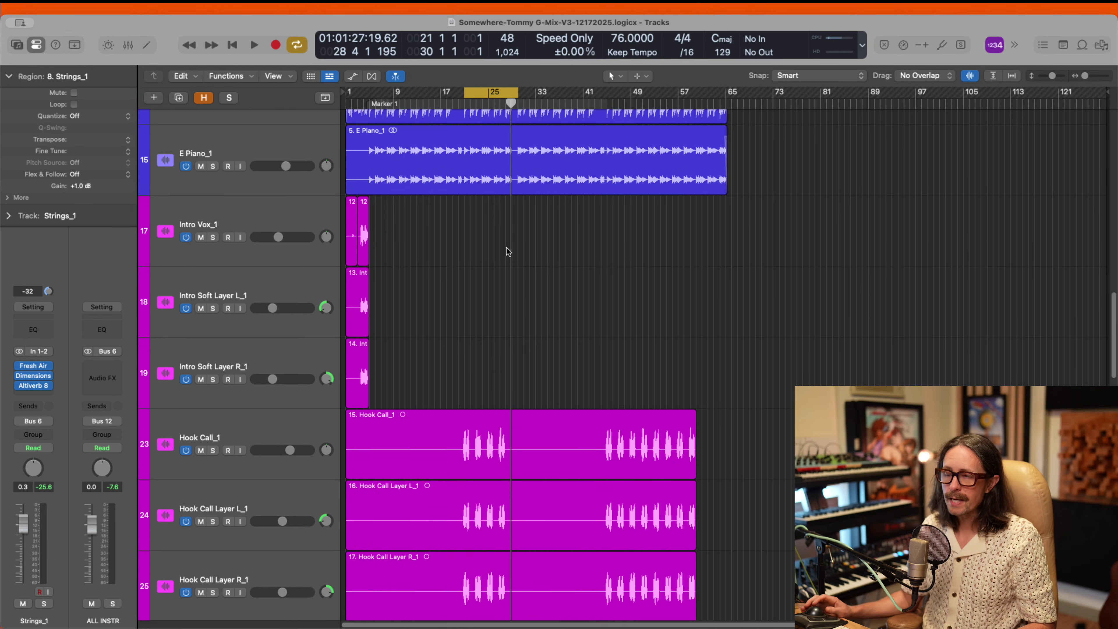
scroll(506, 382, down, 15)
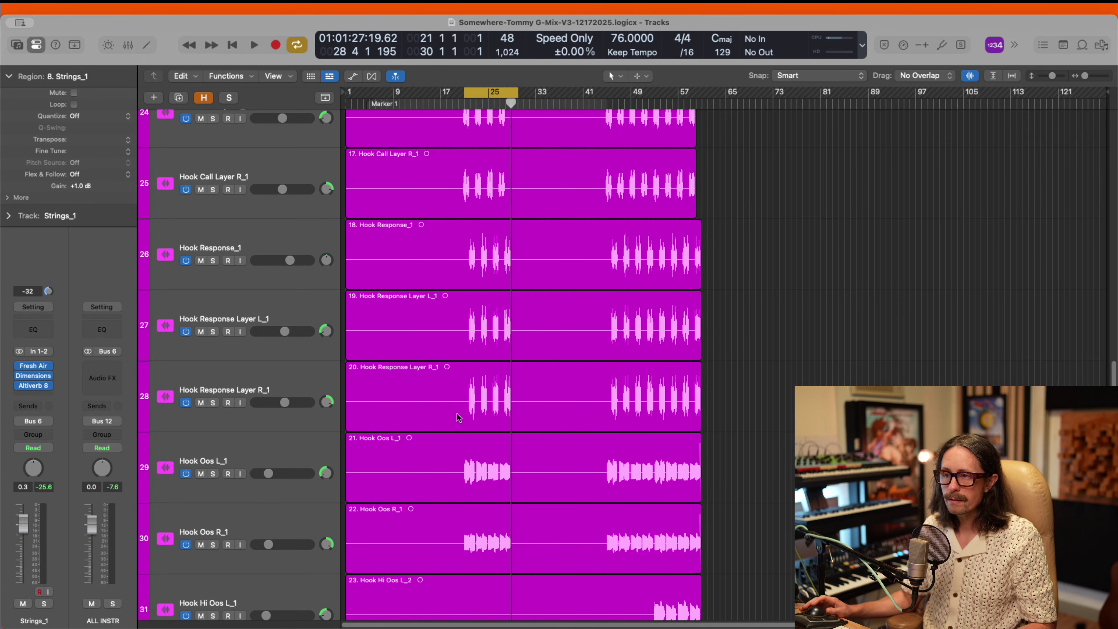
scroll(456, 417, down, 3)
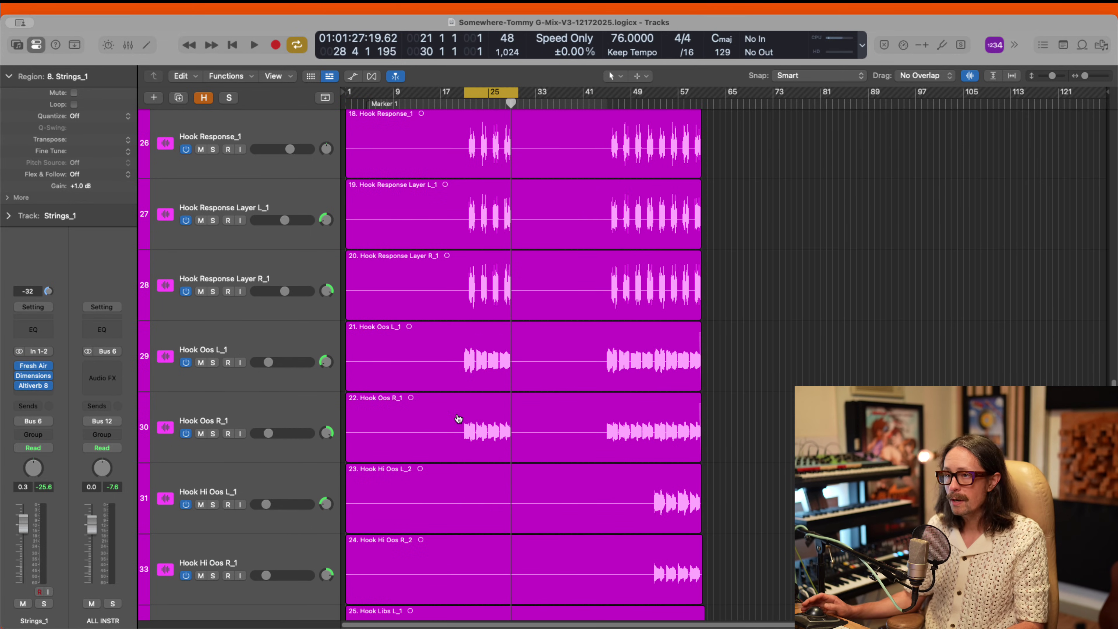
Step: Switch to Samply in the browser, mark the 1:07 comment about the vocal Oos and strings as completed, and return to Logic Pro
key(super+Tab)
mouse_move(619, 389)
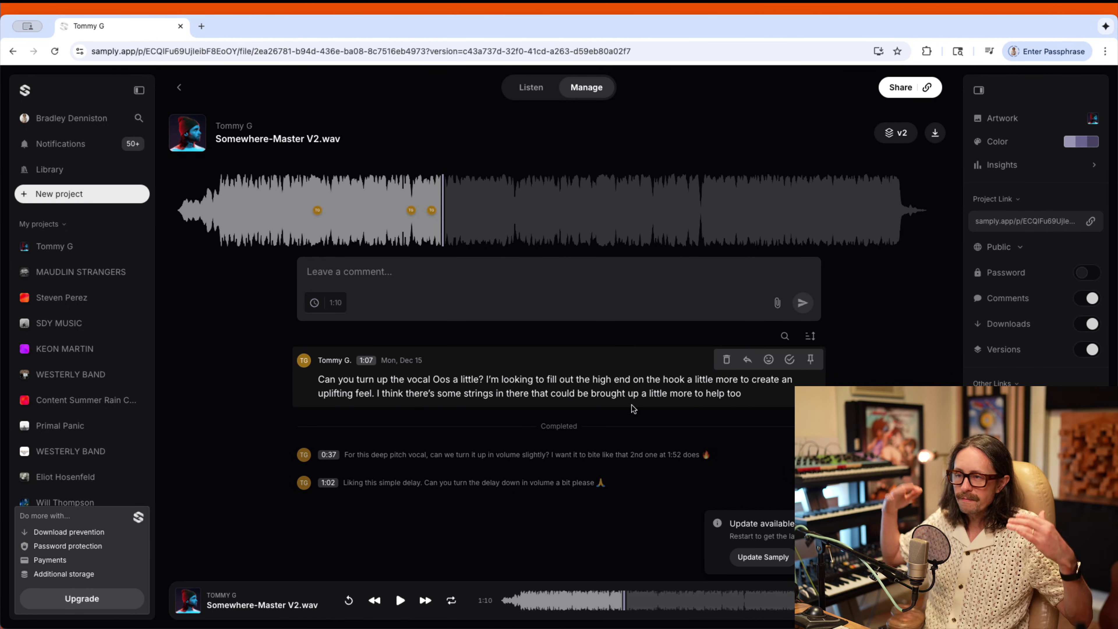
click(790, 360)
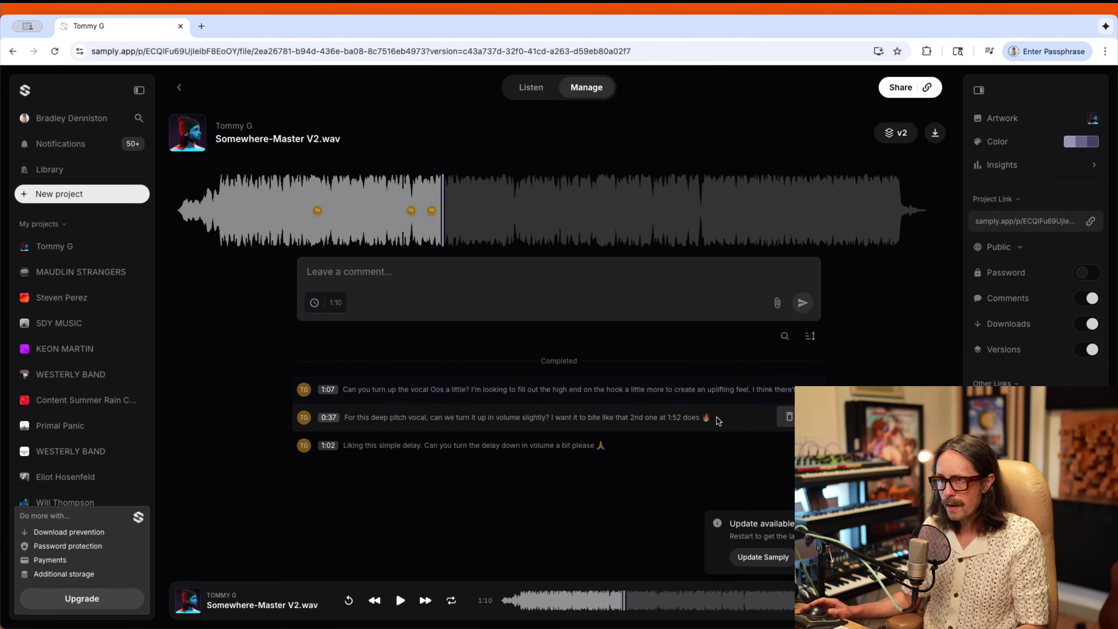
key(super+Tab)
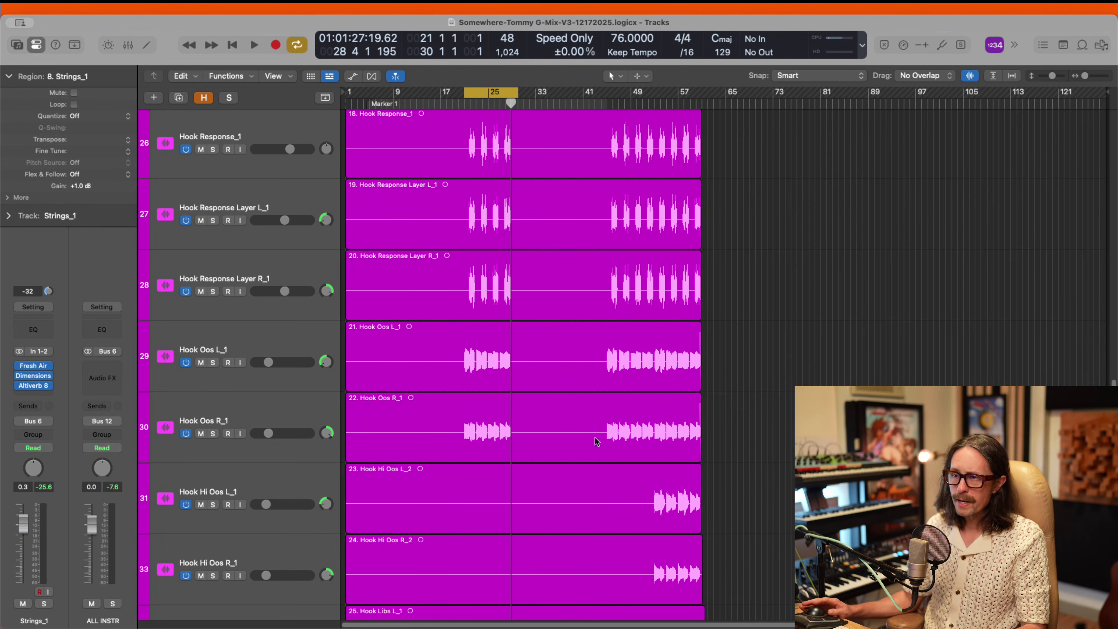
Step: Shrink the track heights, solo the Piano_1 track and play it on its own
scroll(457, 414, down, 5)
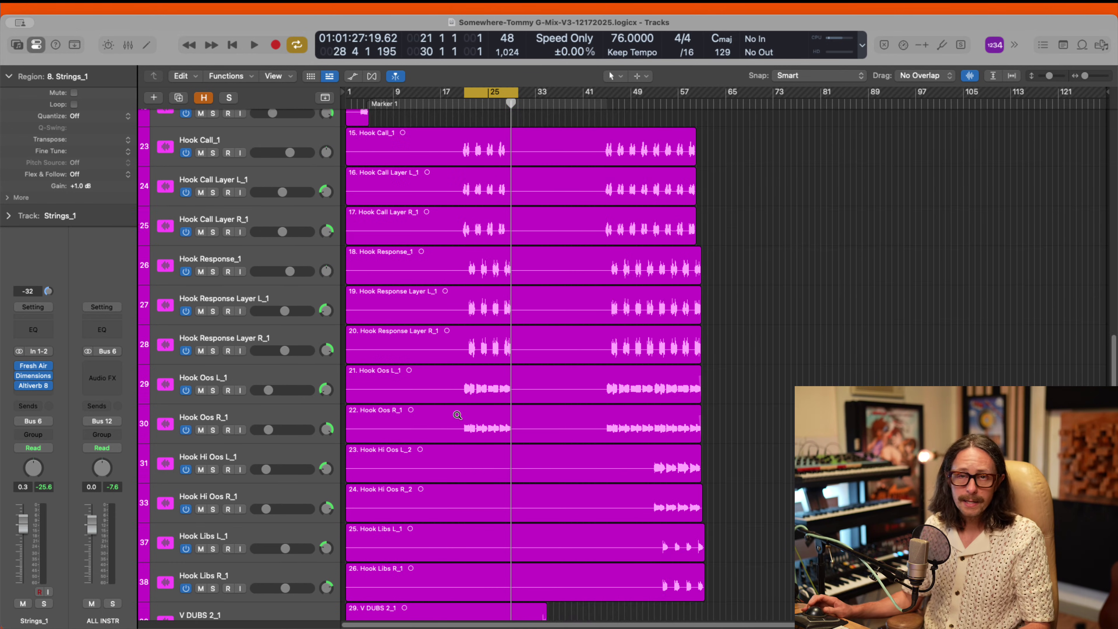
scroll(468, 399, down, 8)
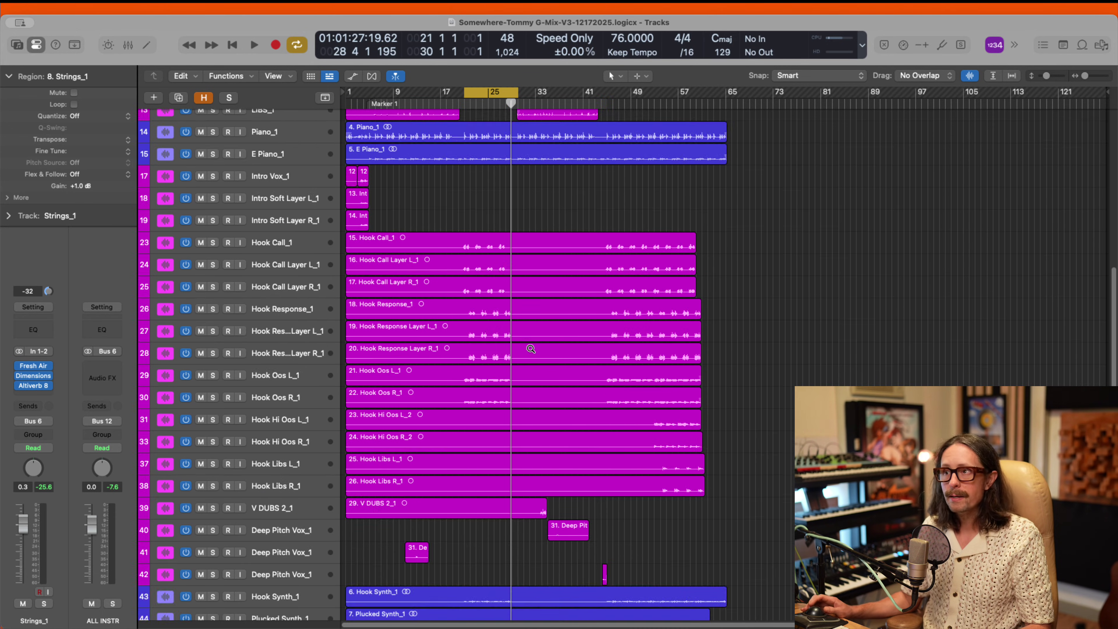
scroll(459, 287, down, 6)
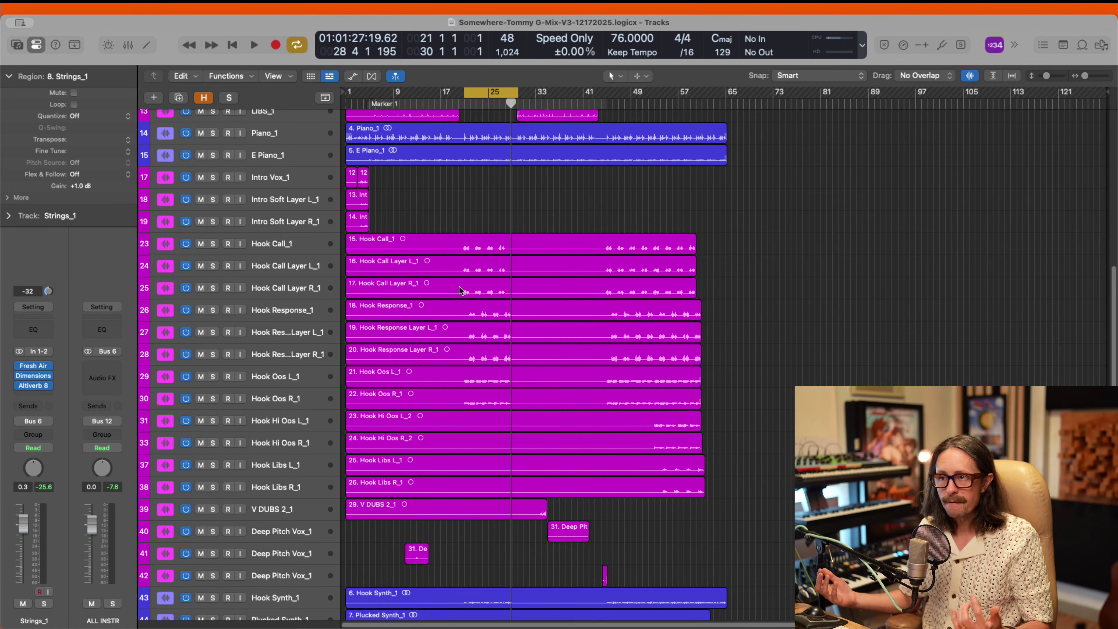
scroll(456, 261, up, 2)
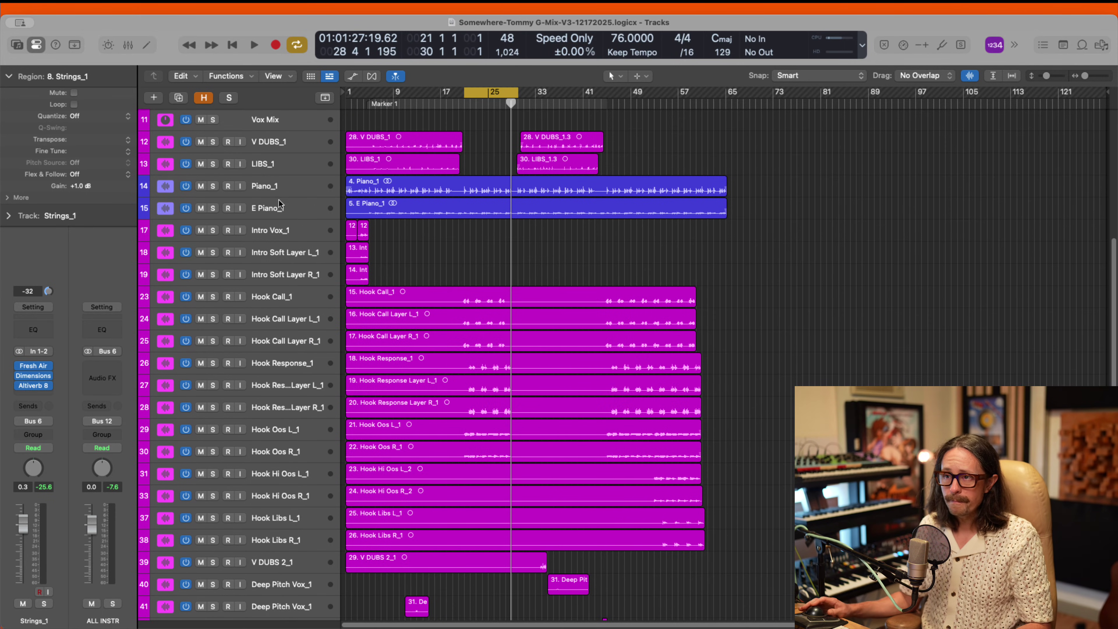
click(267, 188)
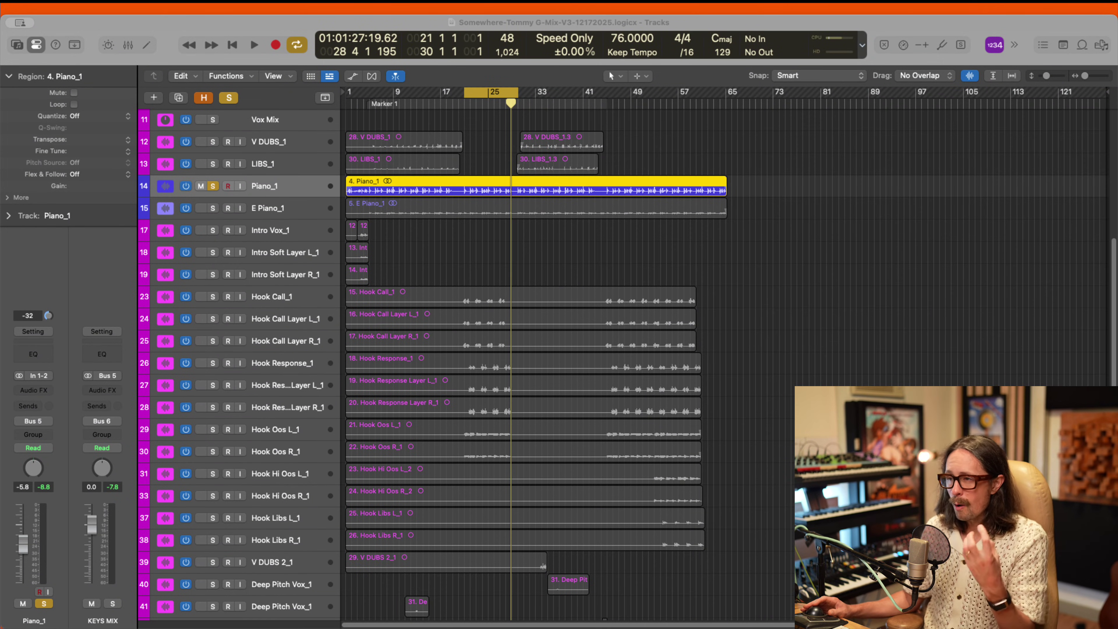
key(space)
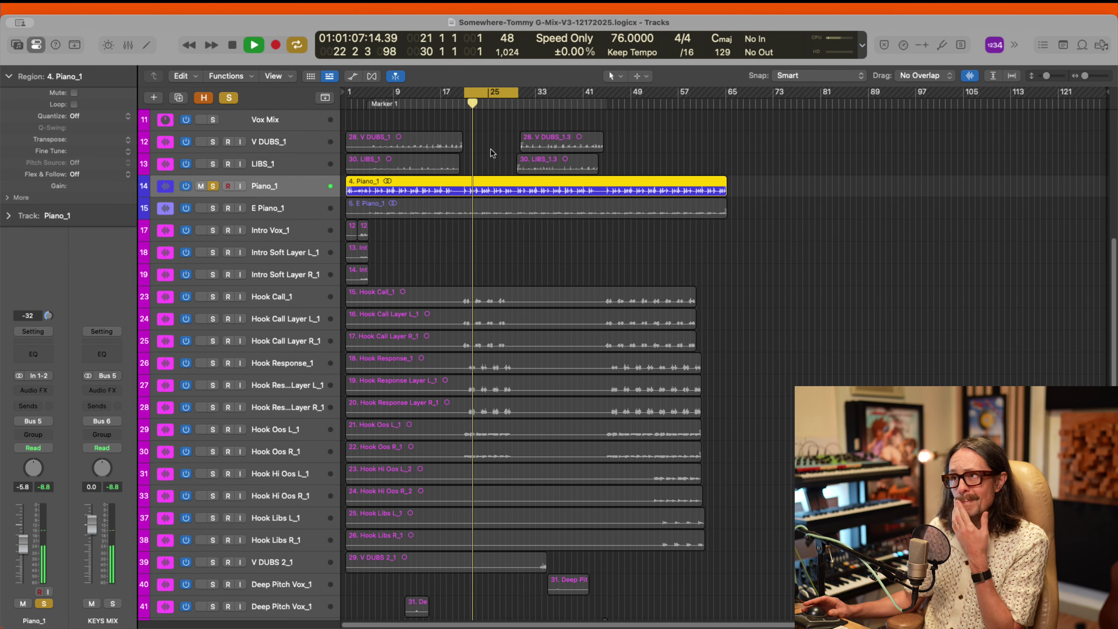
Step: Add E Piano_1 to the solo, unsolo Piano_1 to hear the electric piano alone, and clear the solo to hear the full mix
click(213, 210)
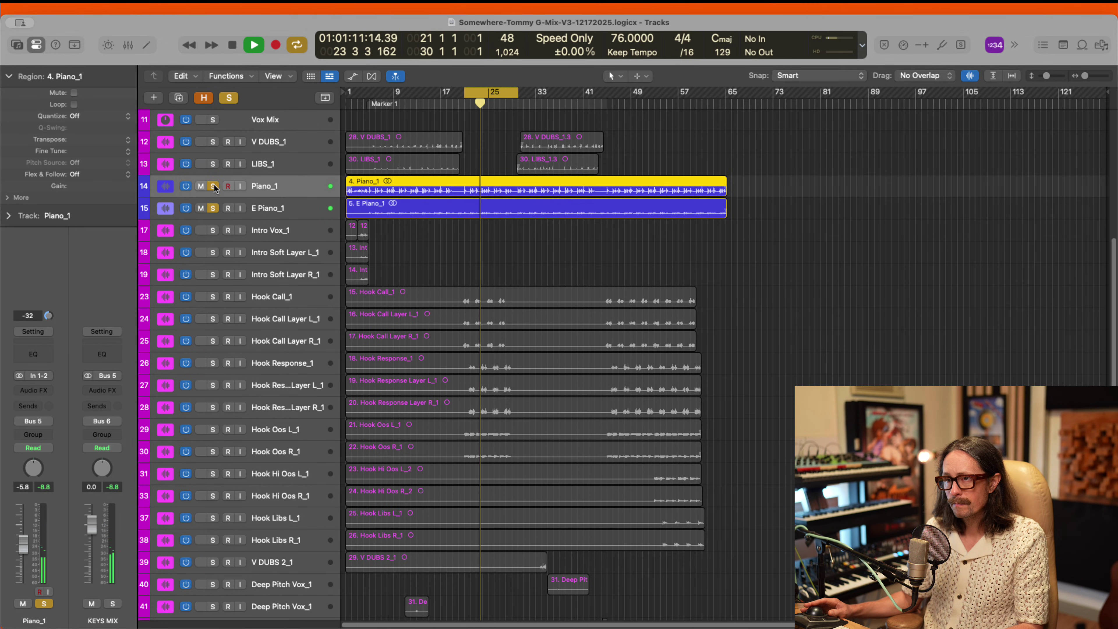
click(214, 185)
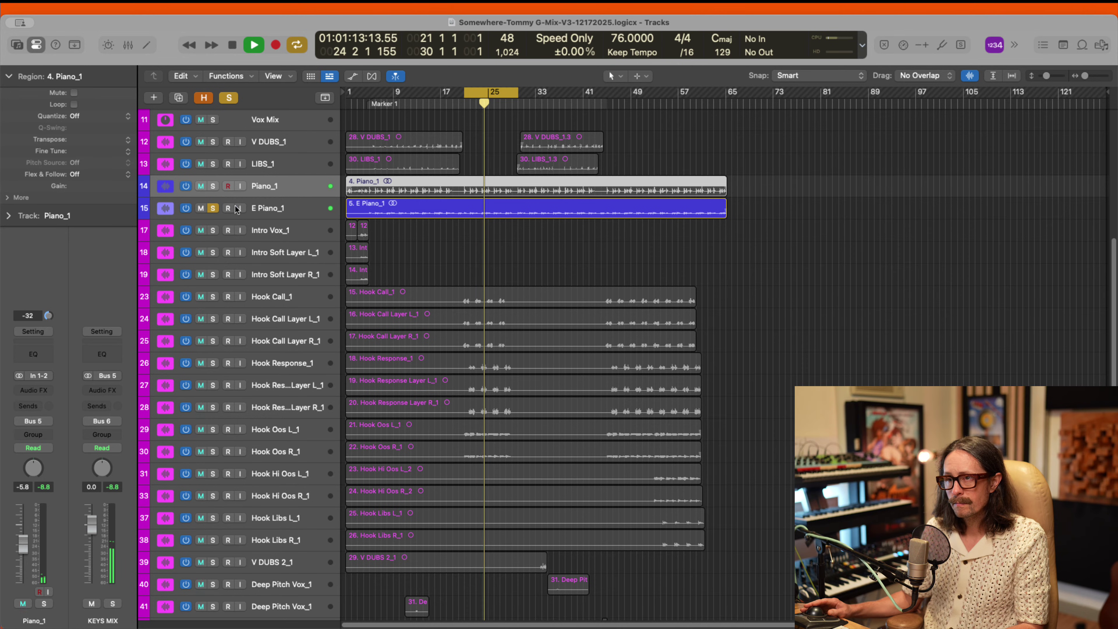
click(221, 214)
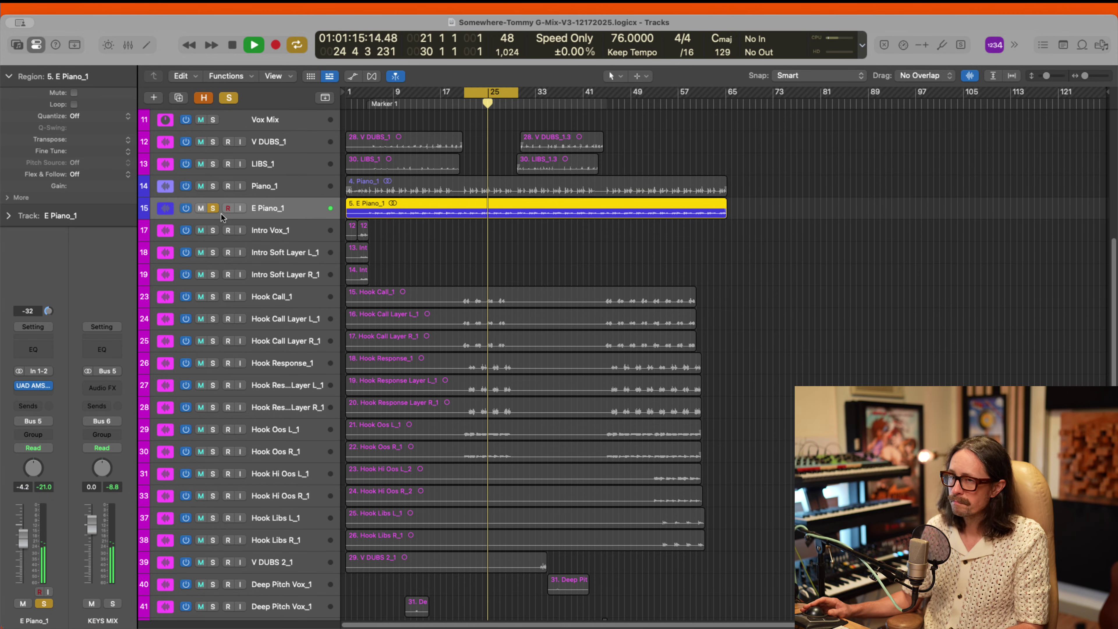
key(s)
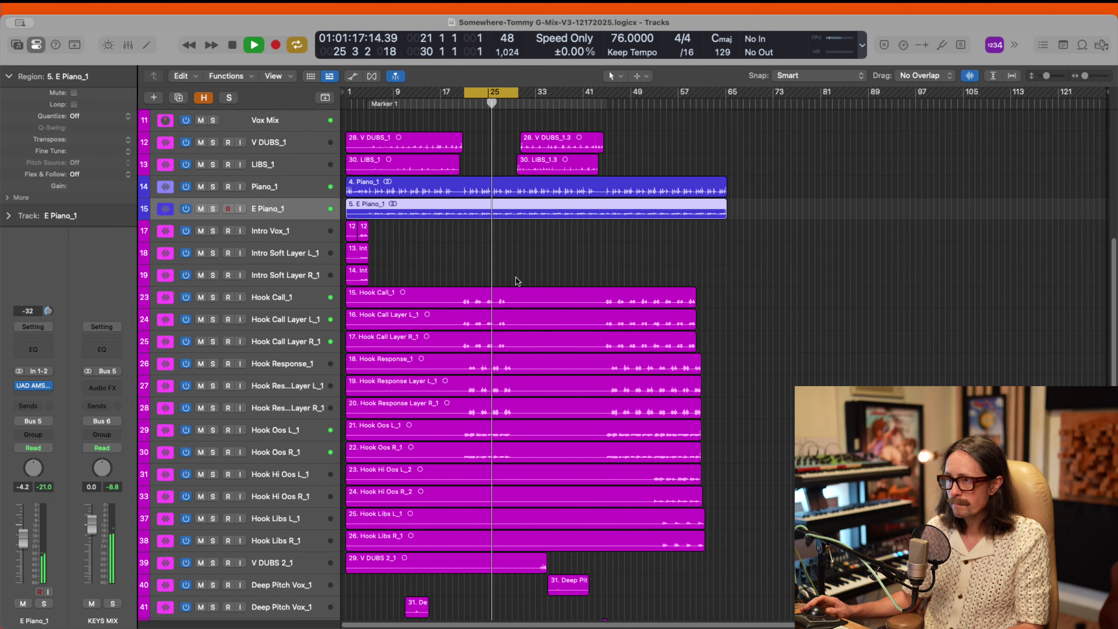
scroll(518, 281, up, 10)
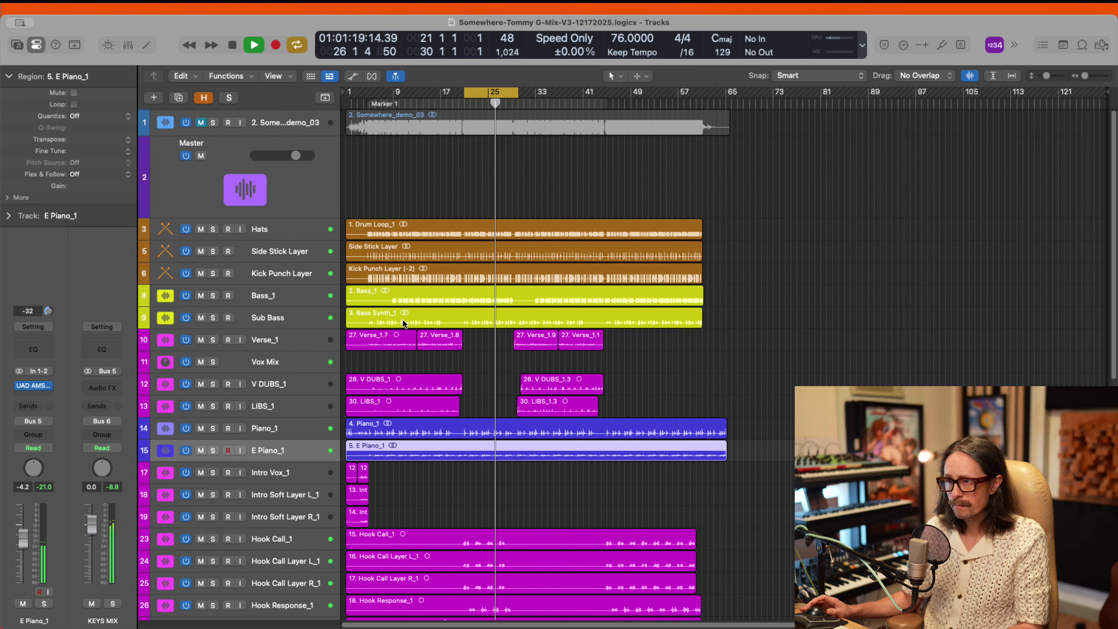
Step: Solo Hook Synth_1 during playback, switch the solo to Plucked Synth_1 to hear it alone, and stop playback
scroll(512, 258, down, 10)
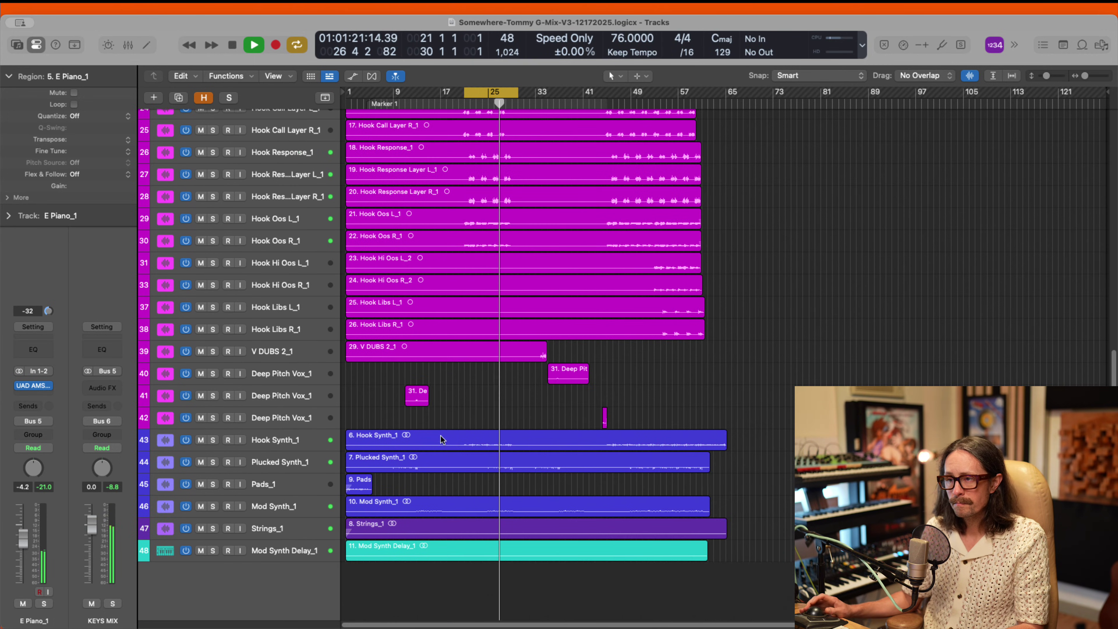
click(213, 440)
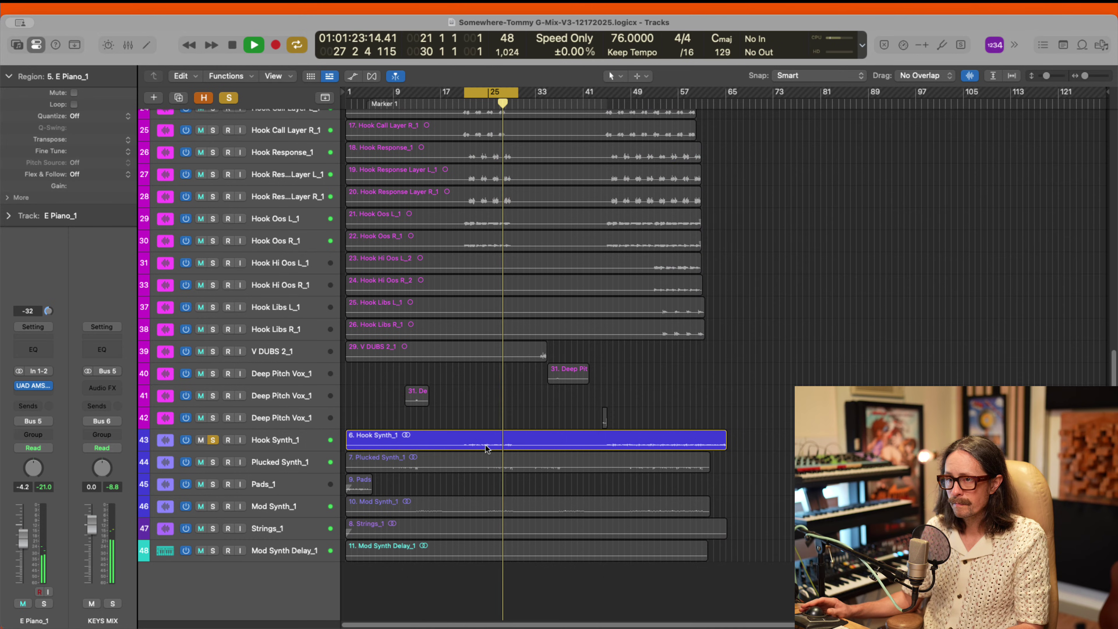
click(213, 462)
click(213, 440)
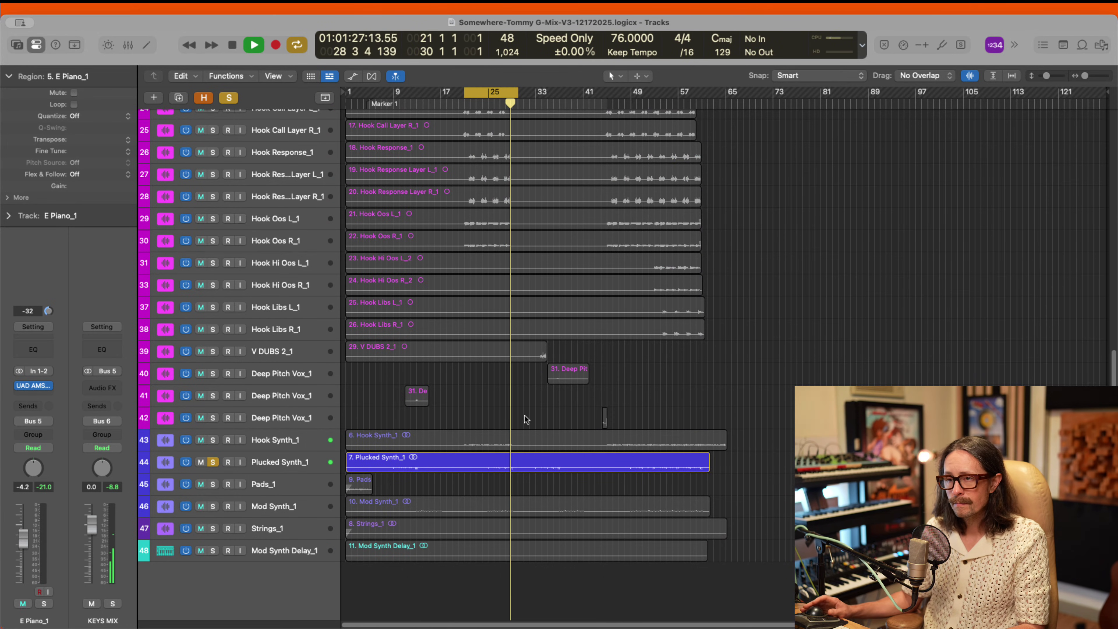
scroll(748, 256, up, 3)
key(space)
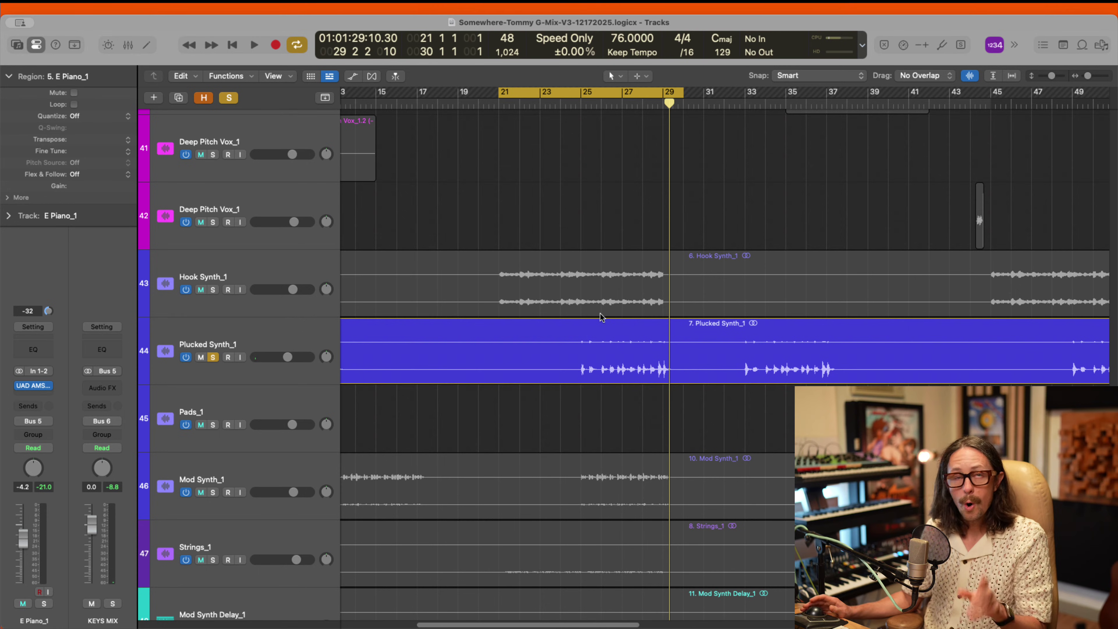
Step: Solo Mod Synth_1 alongside Plucked Synth_1, play them in a cycle from bar 25 to 30, and unsolo Mod Synth_1
click(269, 340)
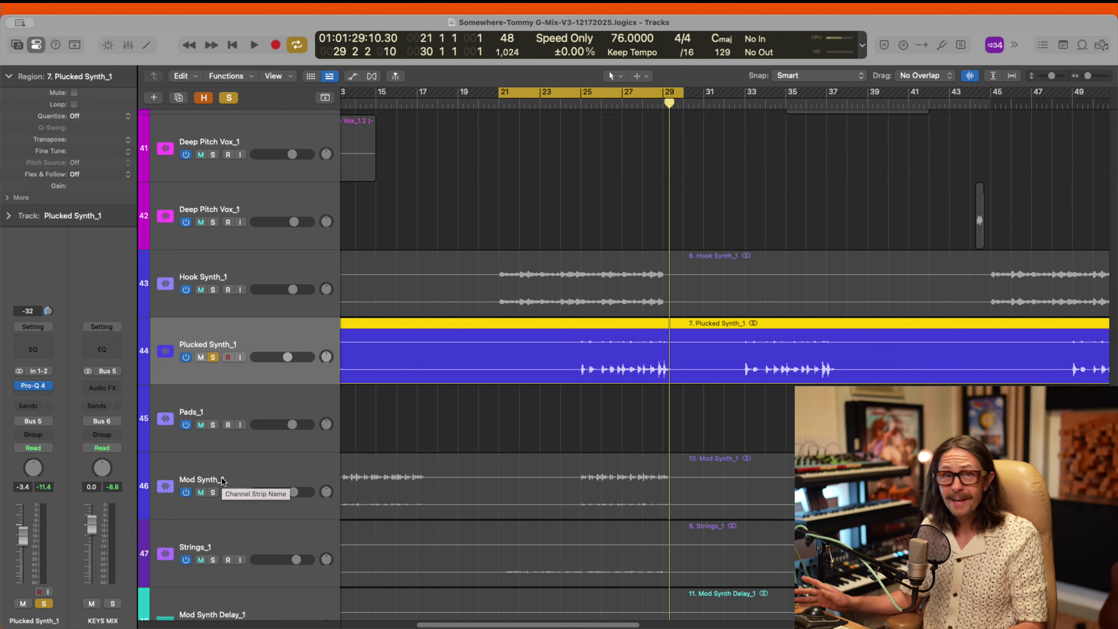
drag(489, 275, 752, 544)
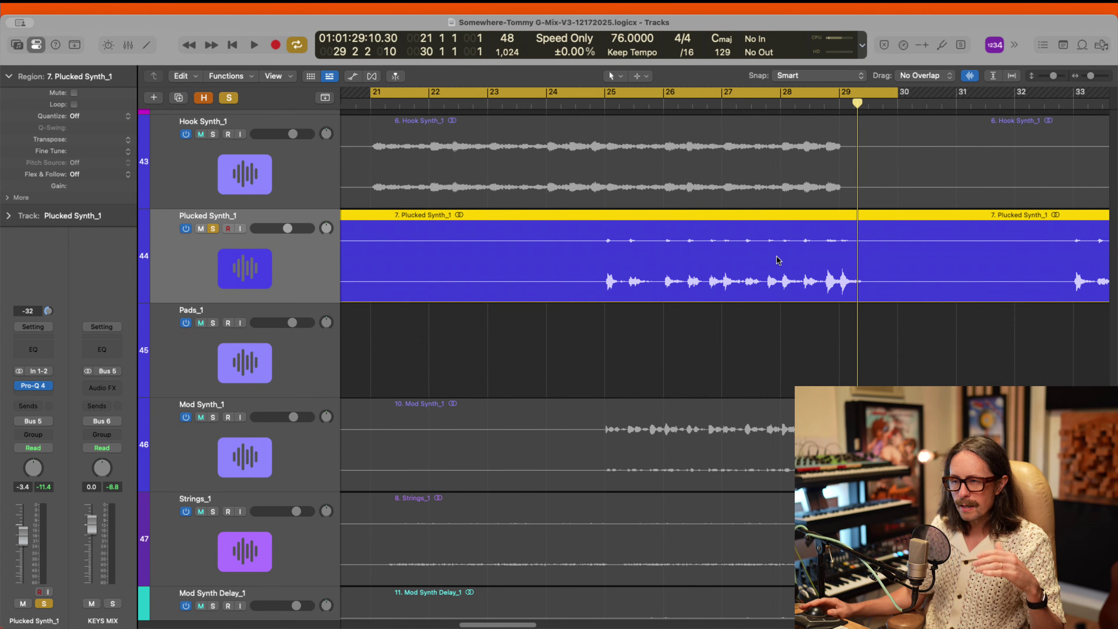
click(254, 456)
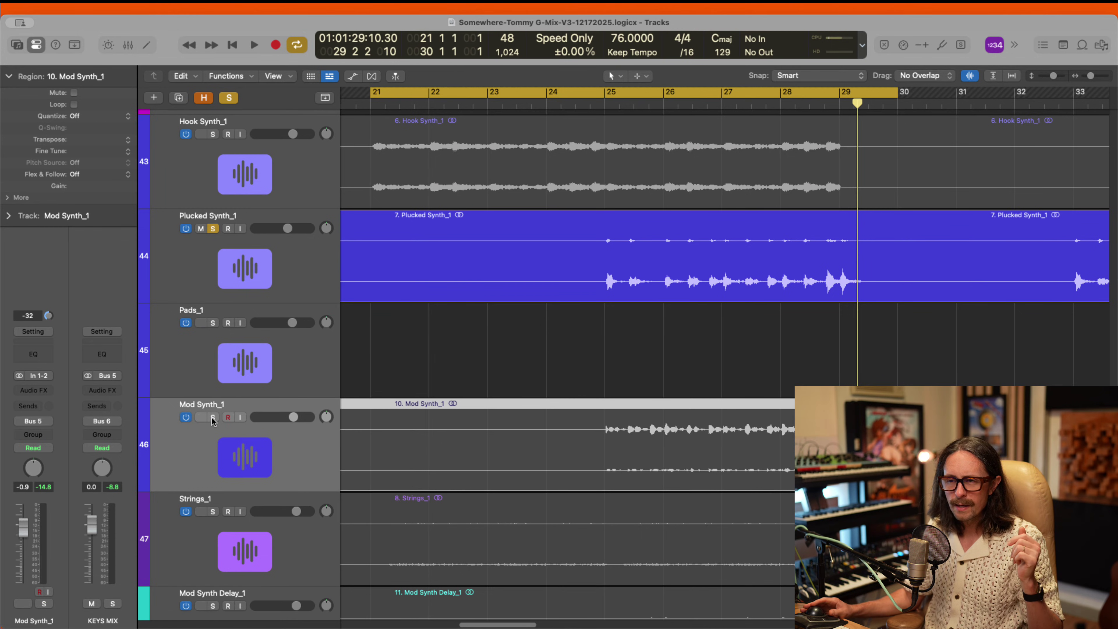
click(212, 417)
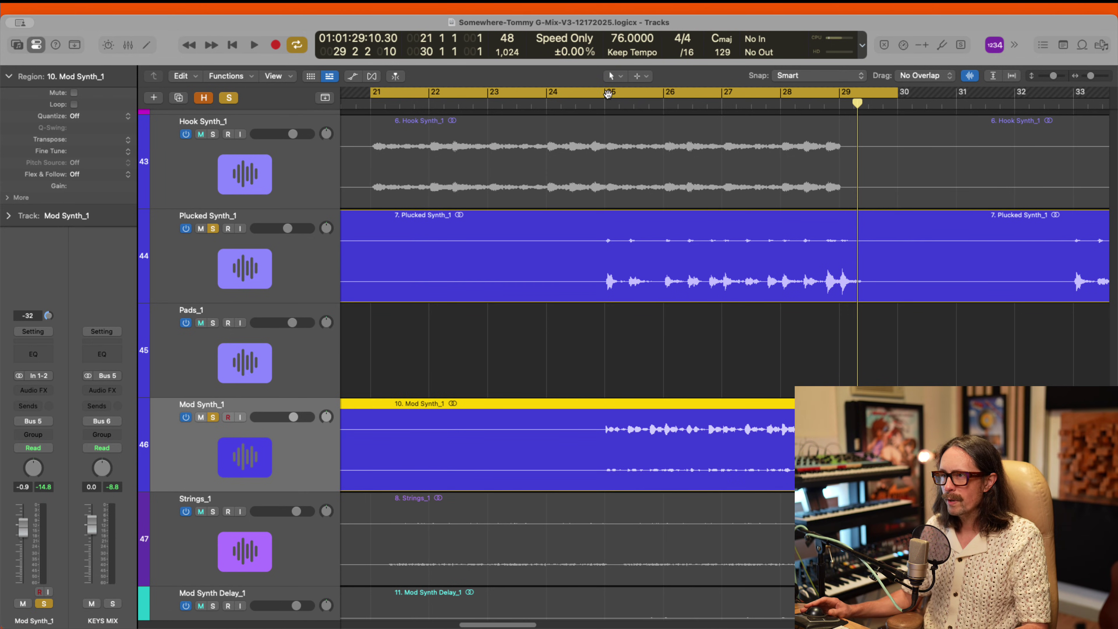
drag(608, 94, 898, 94)
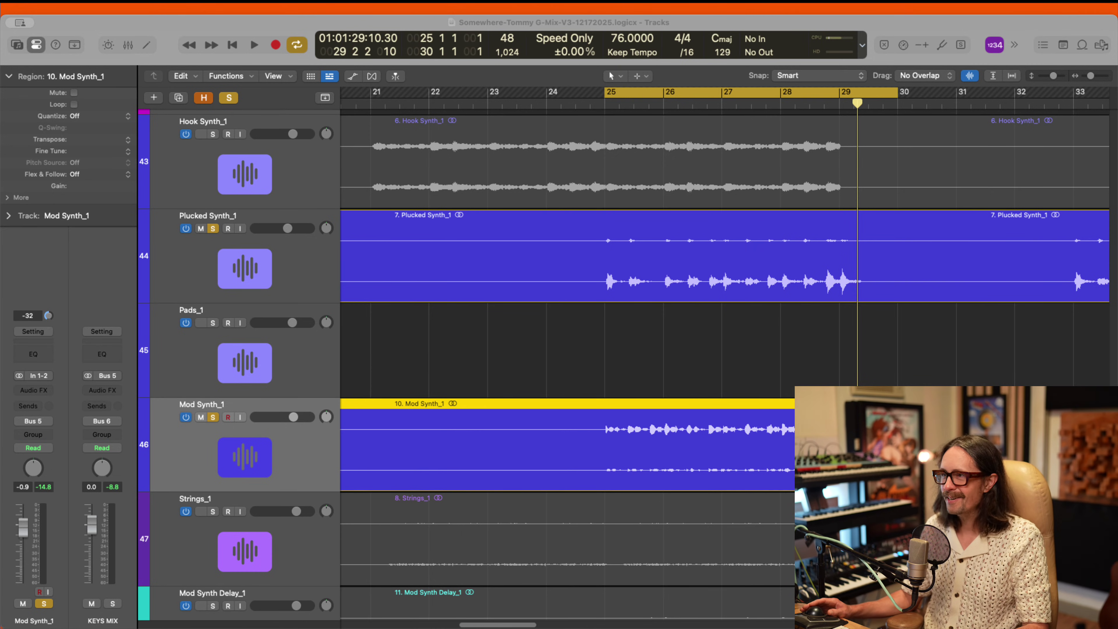
key(space)
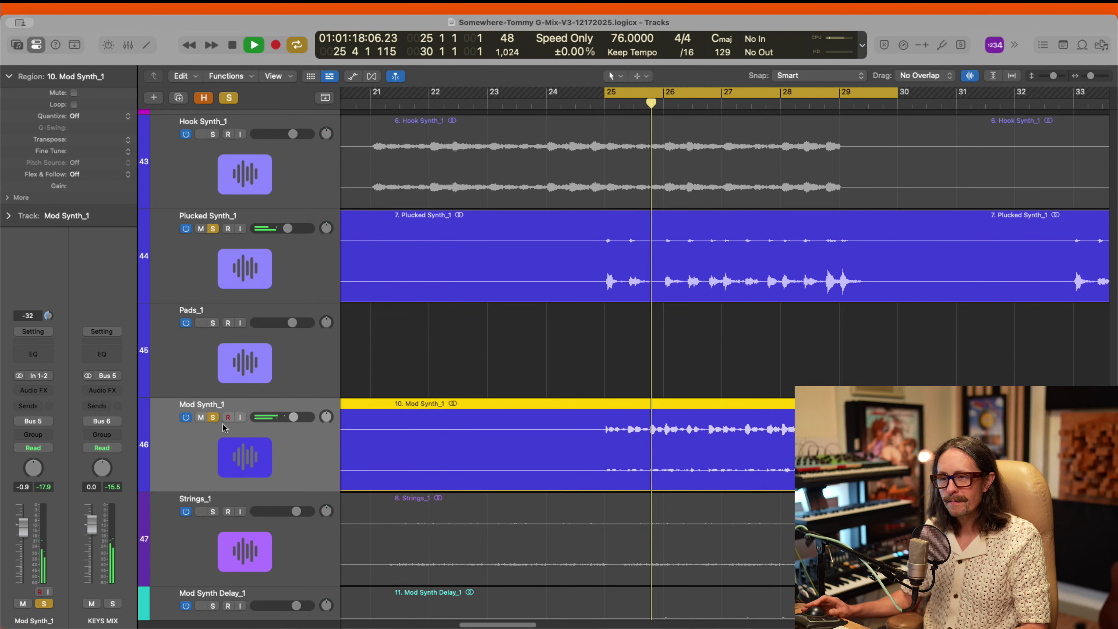
click(214, 418)
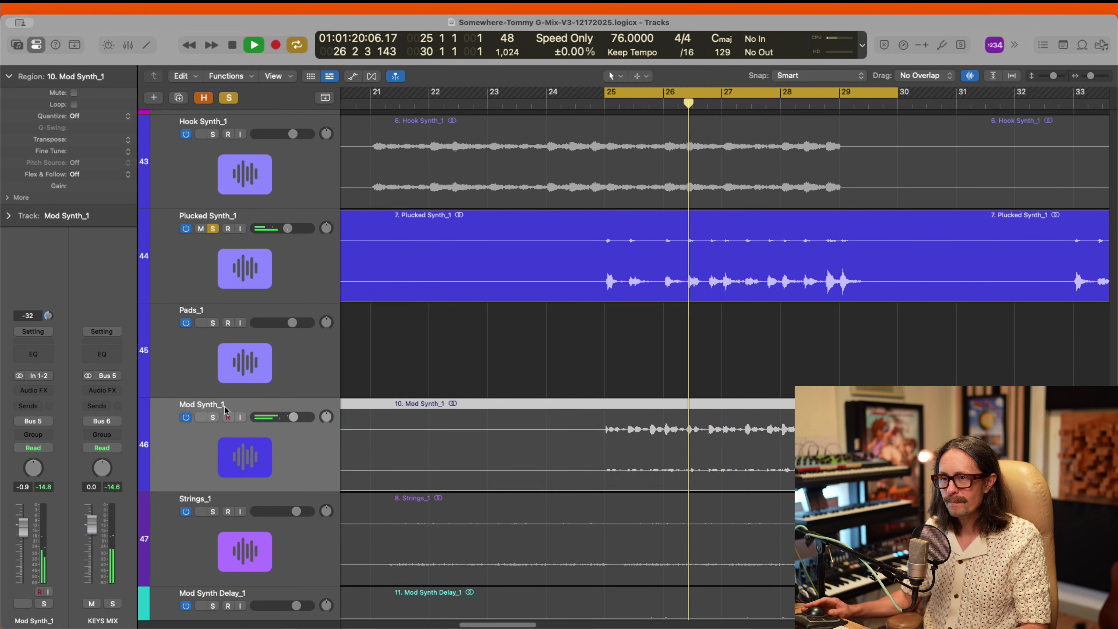
Step: Raise the high-frequency bell in Plucked Synth_1's Pro-Q 4 to +3.66 dB at 6363.4 Hz and close the plug-in
click(257, 279)
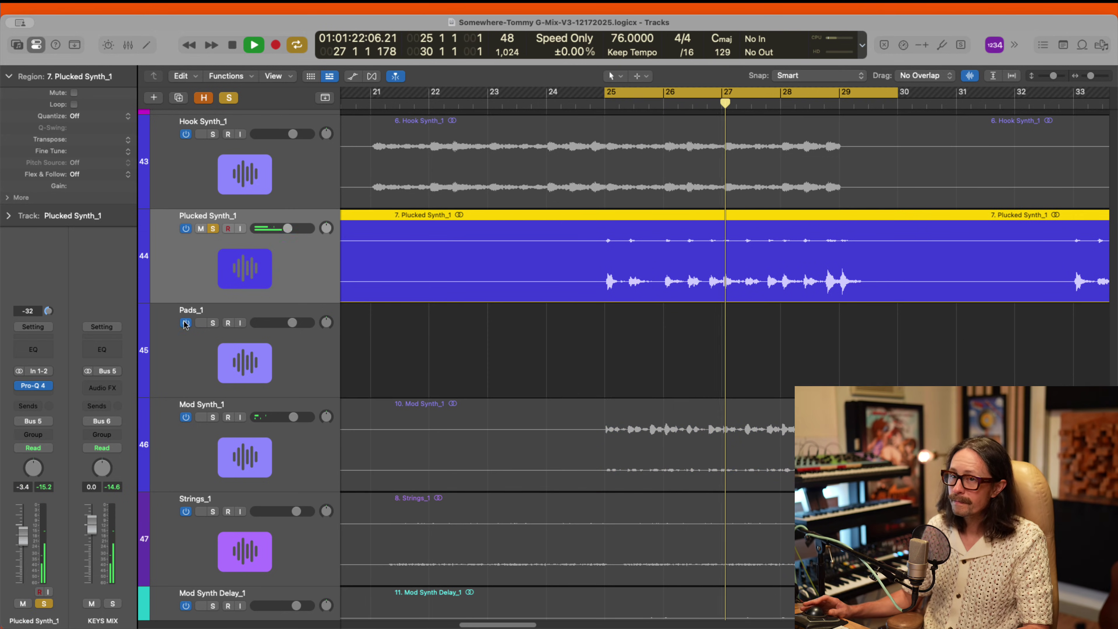
click(41, 385)
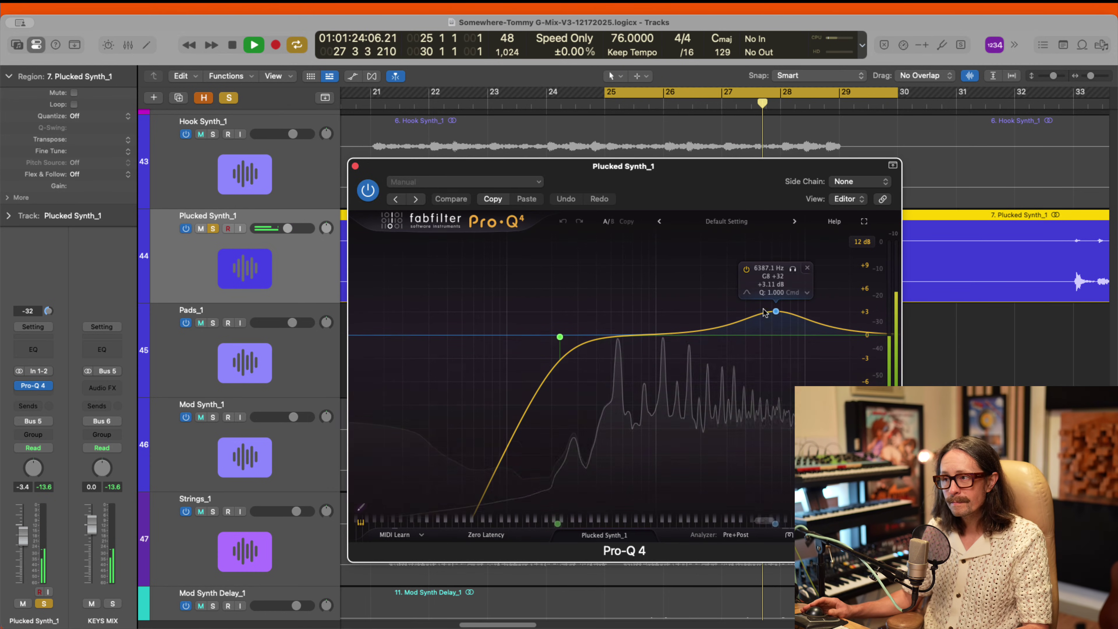
key(space)
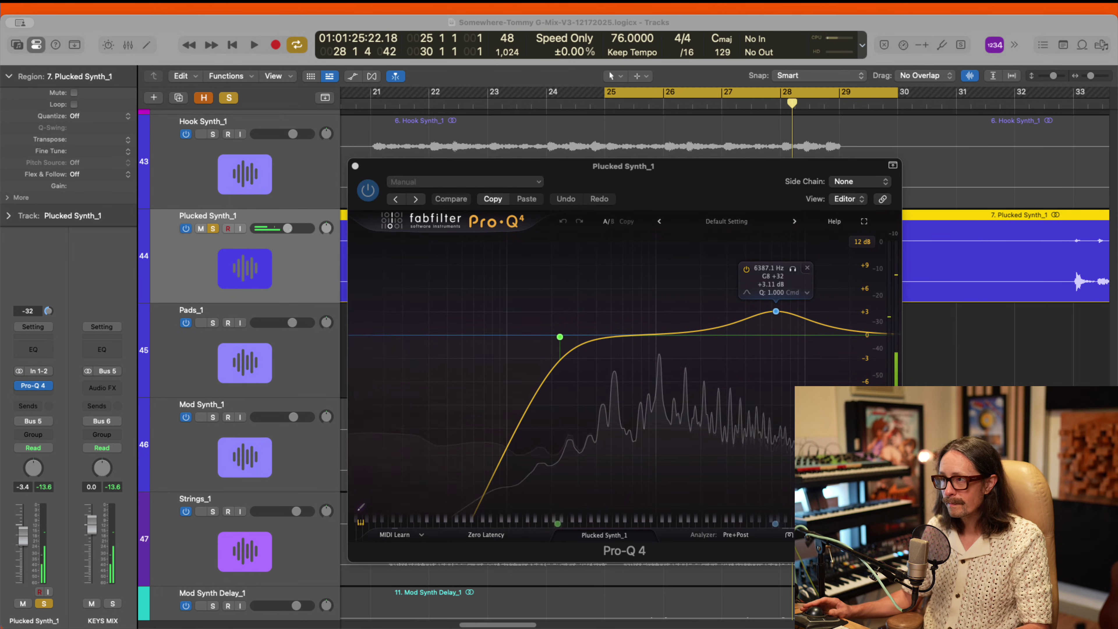
click(765, 334)
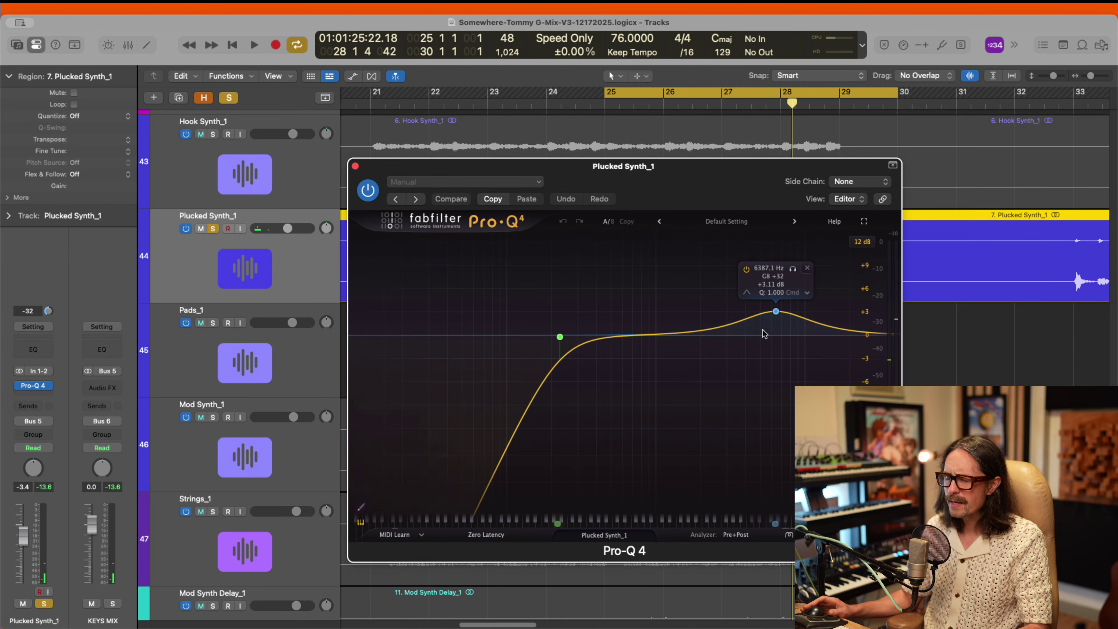
drag(700, 191, 492, 175)
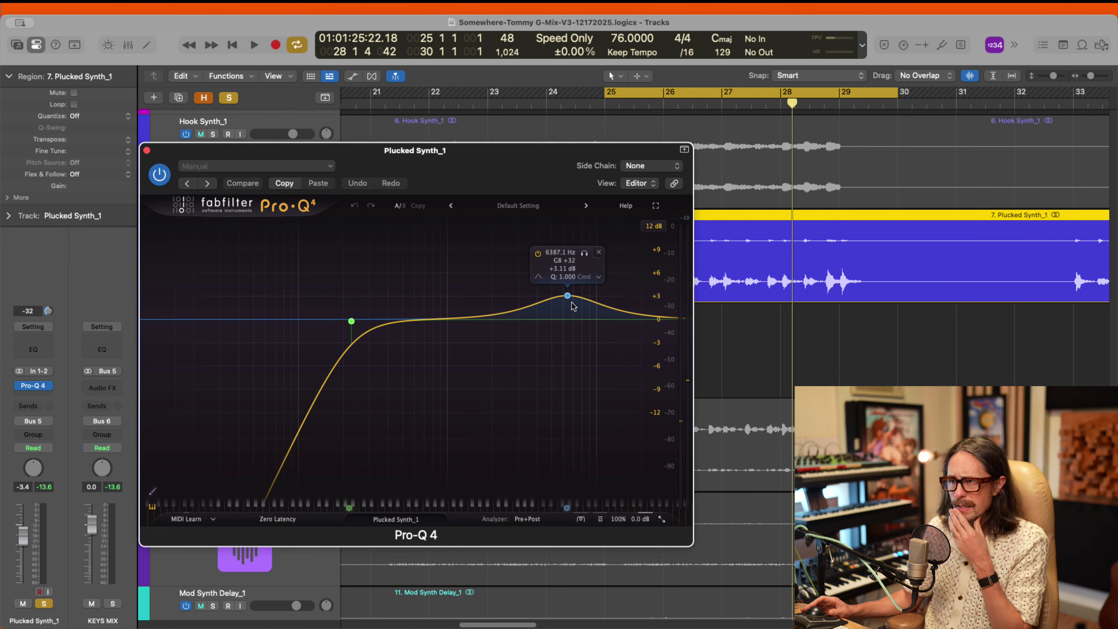
drag(567, 298, 568, 292)
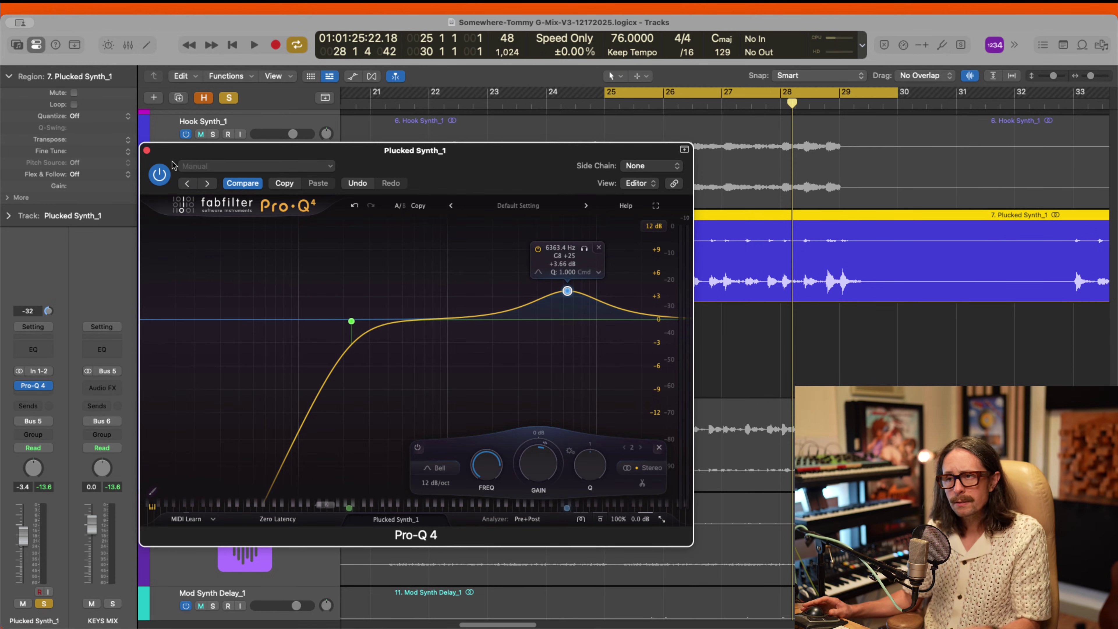
click(147, 150)
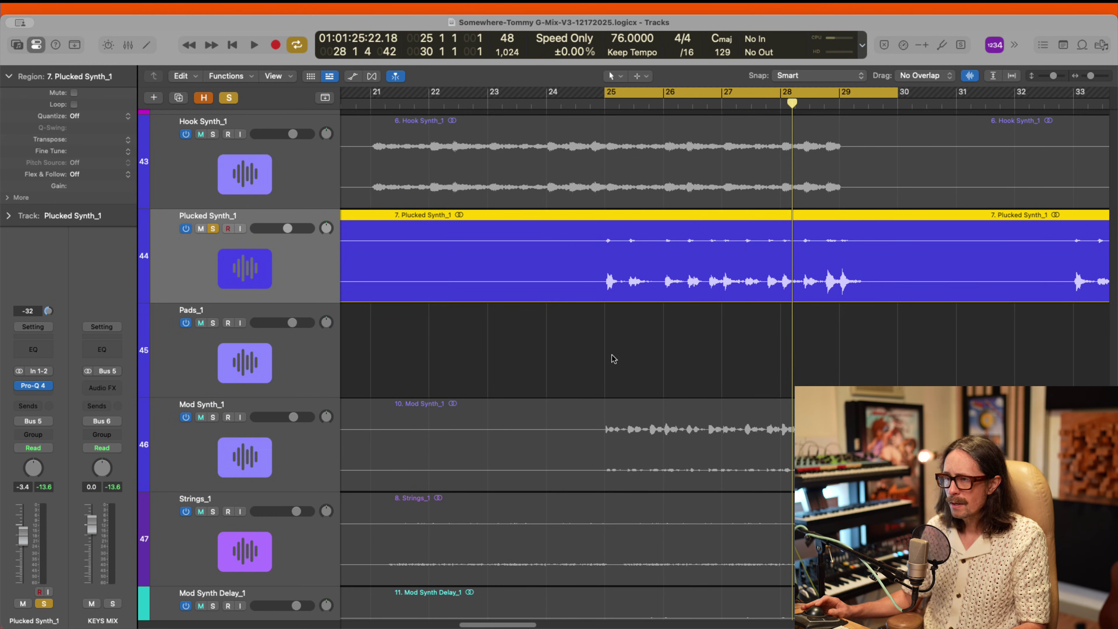
Step: Clear the Plucked Synth_1 solo and play the synths in the full mix
key(z)
click(213, 411)
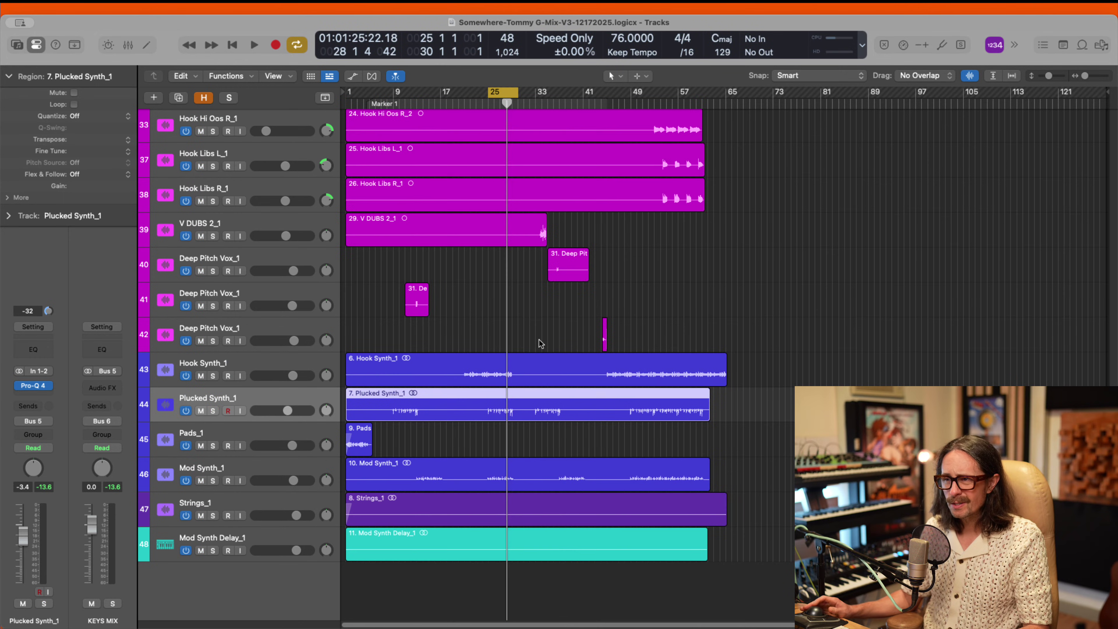
drag(461, 330, 583, 479)
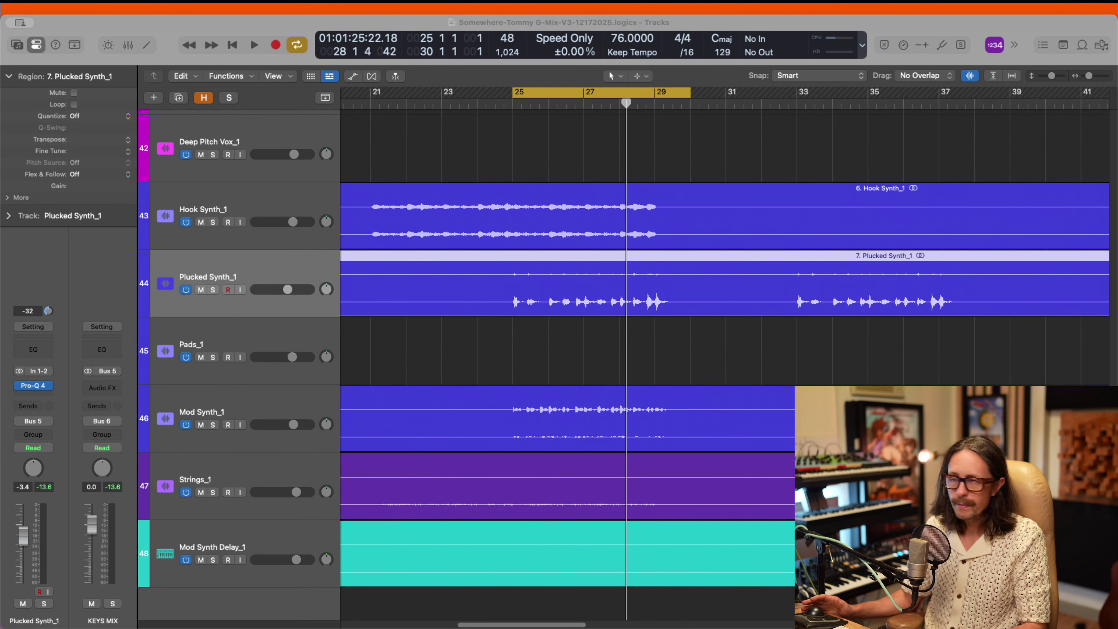
key(space)
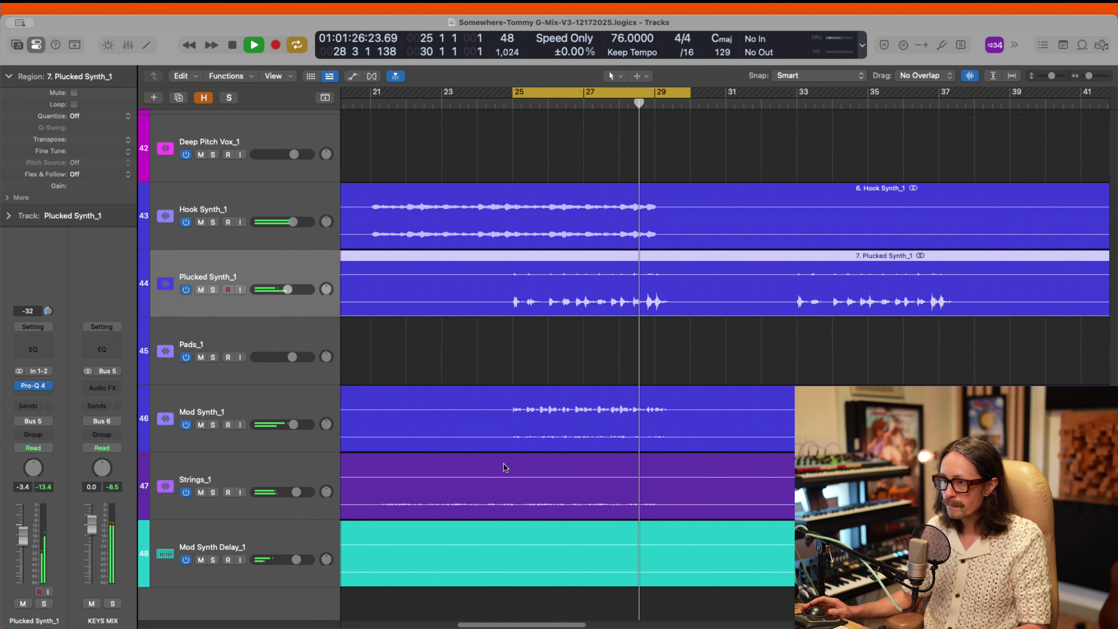
Step: Show the whole arrangement with cycling off, shrink the track heights, and stop playback
key(z)
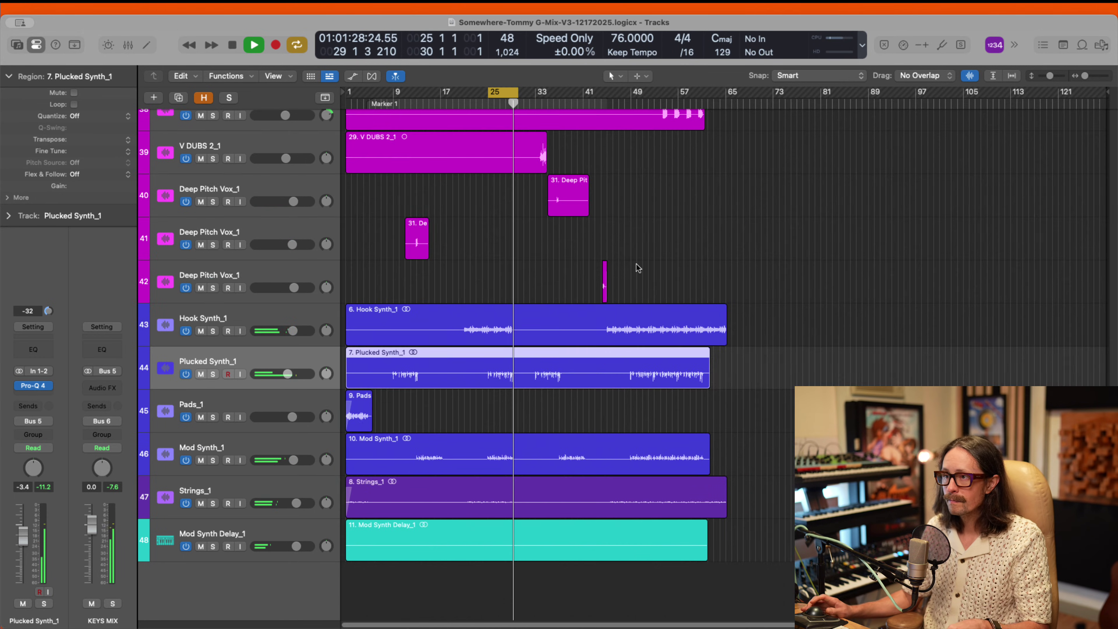
key(c)
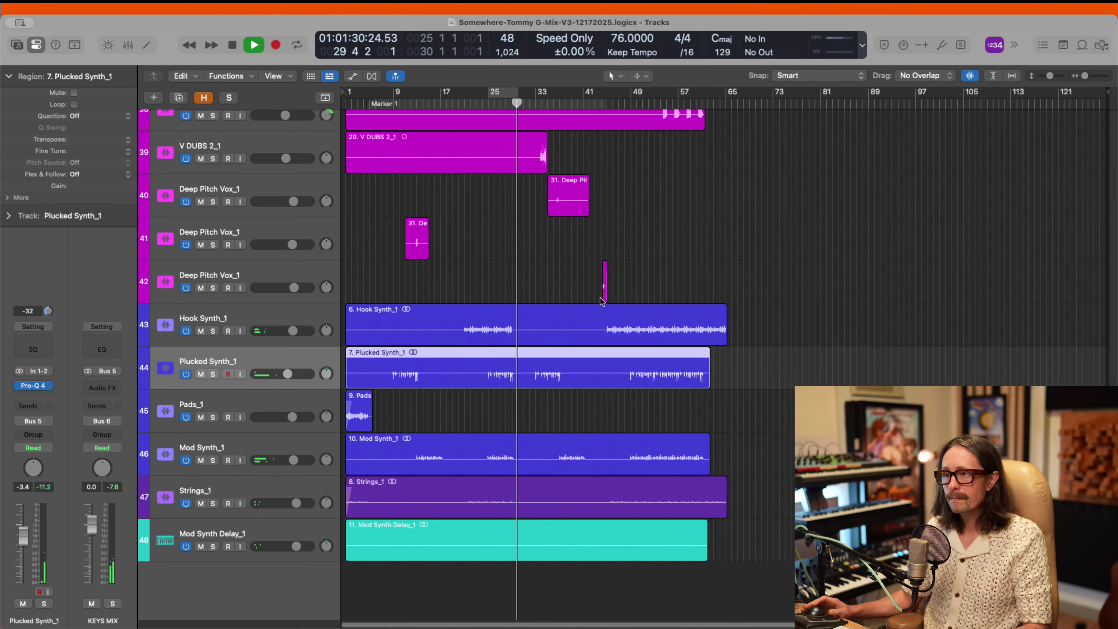
key(cmd+Up)
key(cmd+Up)
key(space)
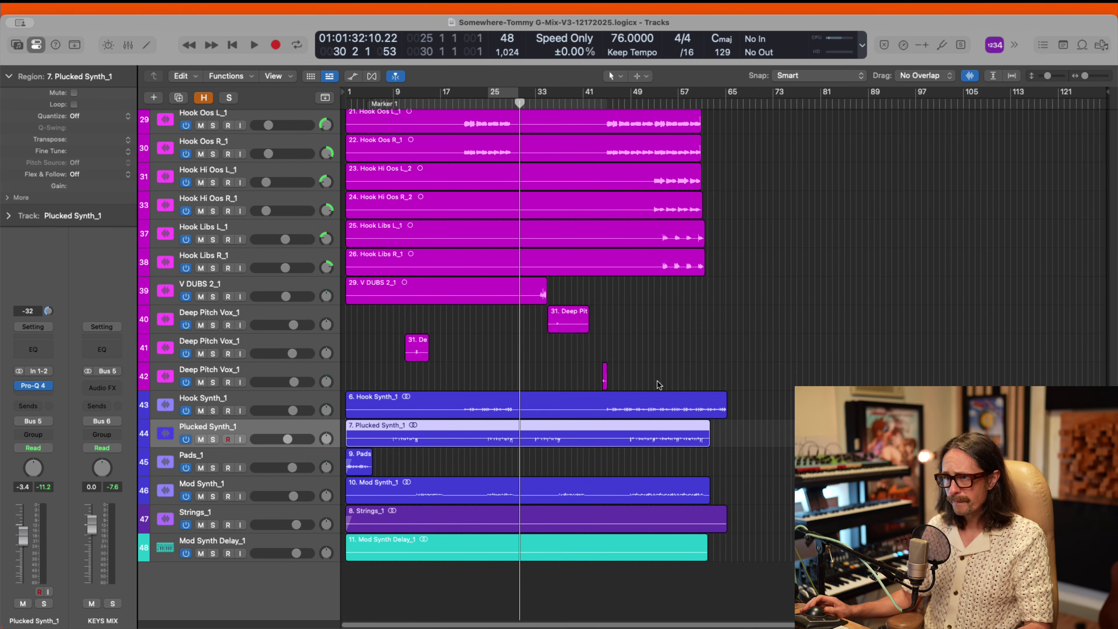
Step: Solo the Somewhere_demo_03 reference track, set the cycle range from bar 4 to 29, and play it
scroll(511, 428, up, 15)
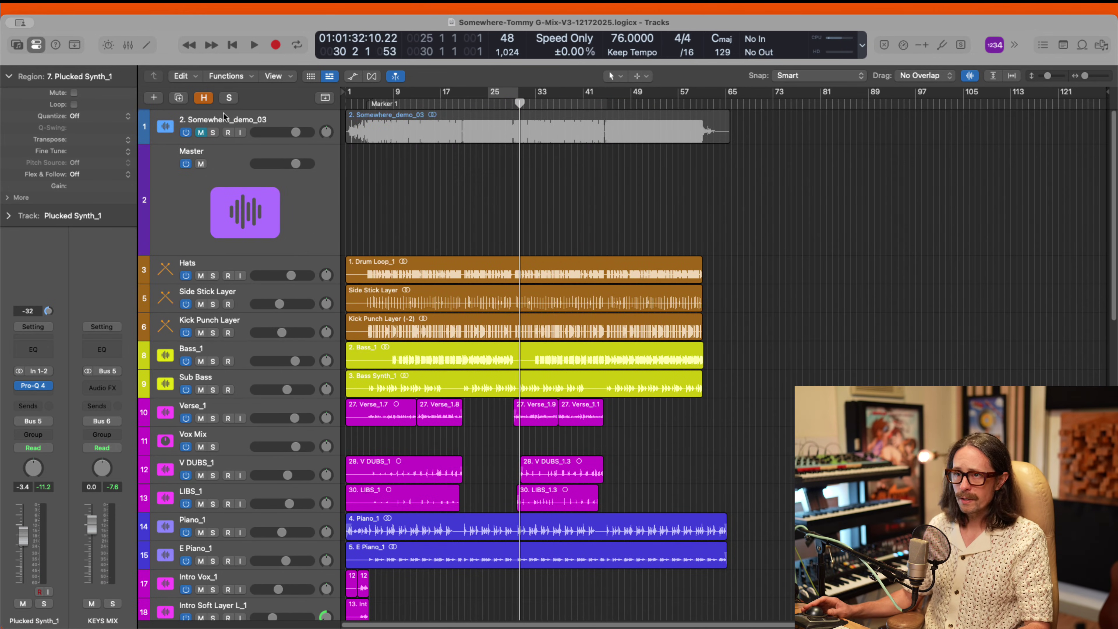
click(213, 133)
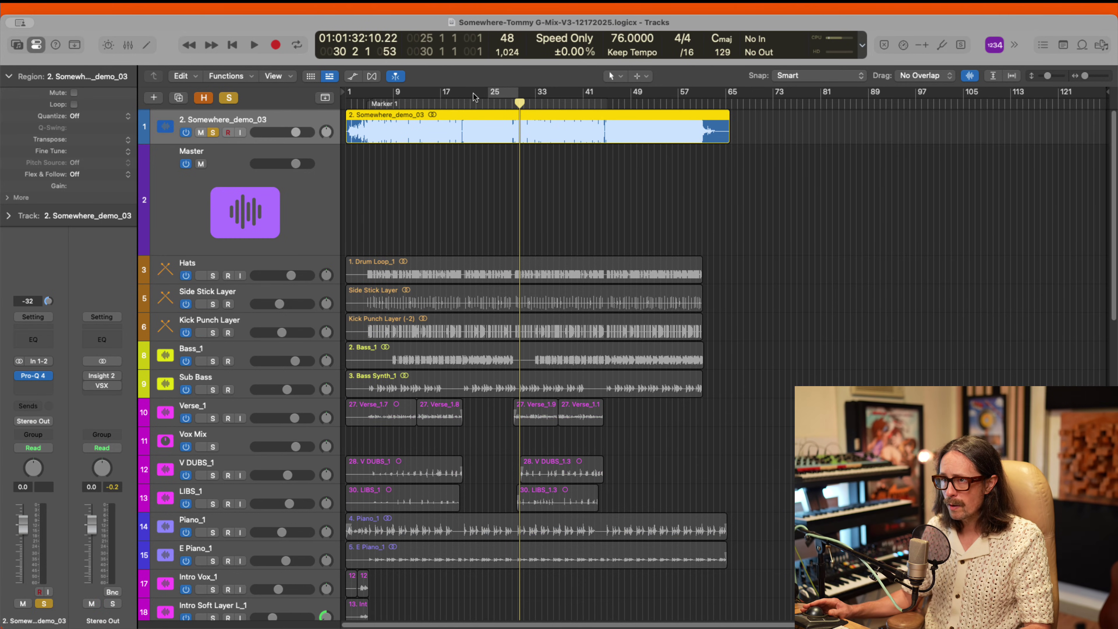
drag(463, 96, 369, 116)
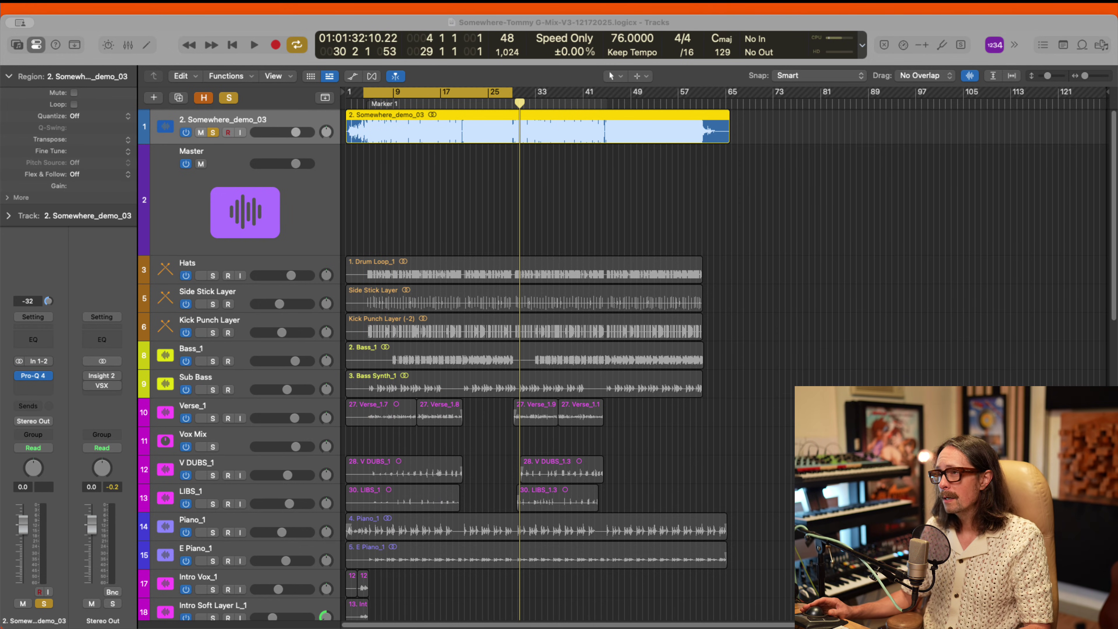
key(space)
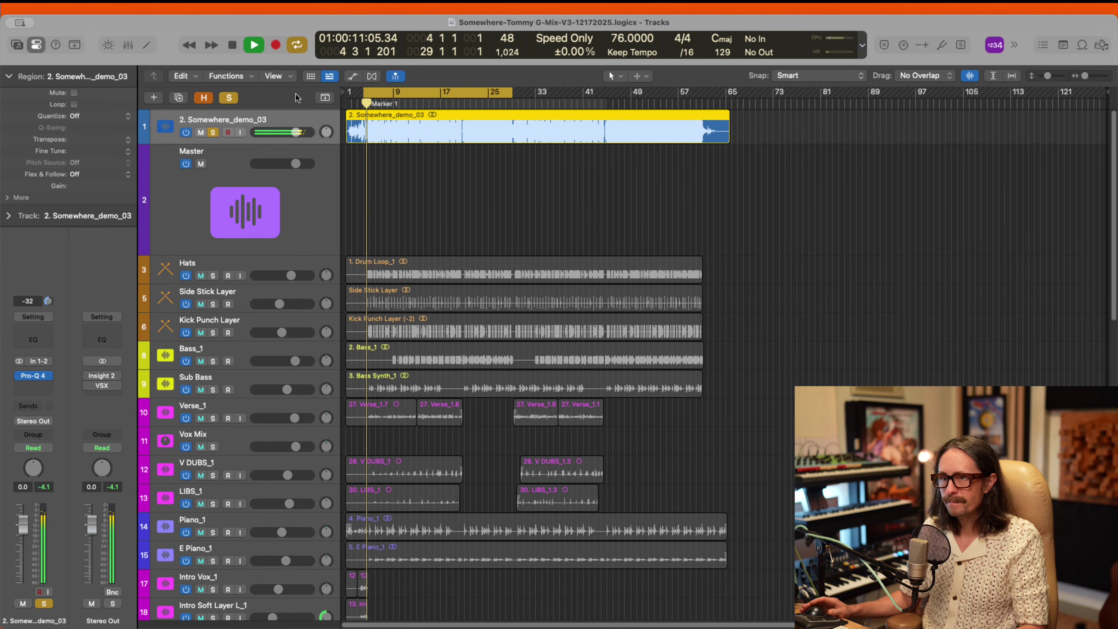
Step: Compare the mix with the demo during the first verse by alternately unsoloing and soloing Somewhere_demo_03, ending on the mix
click(213, 132)
click(201, 132)
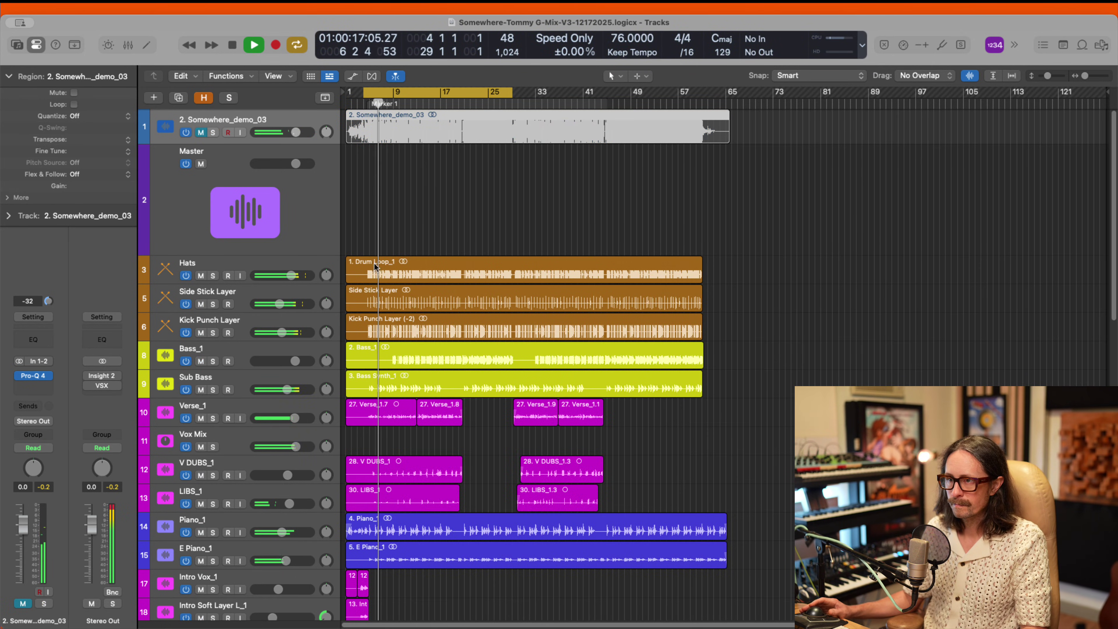
click(213, 132)
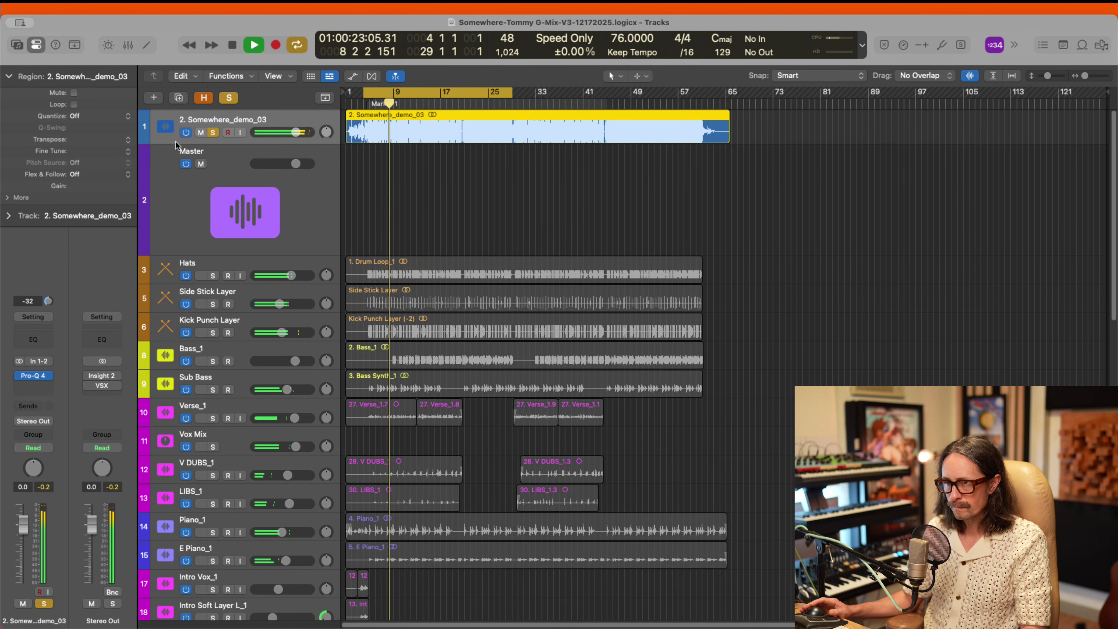
click(213, 133)
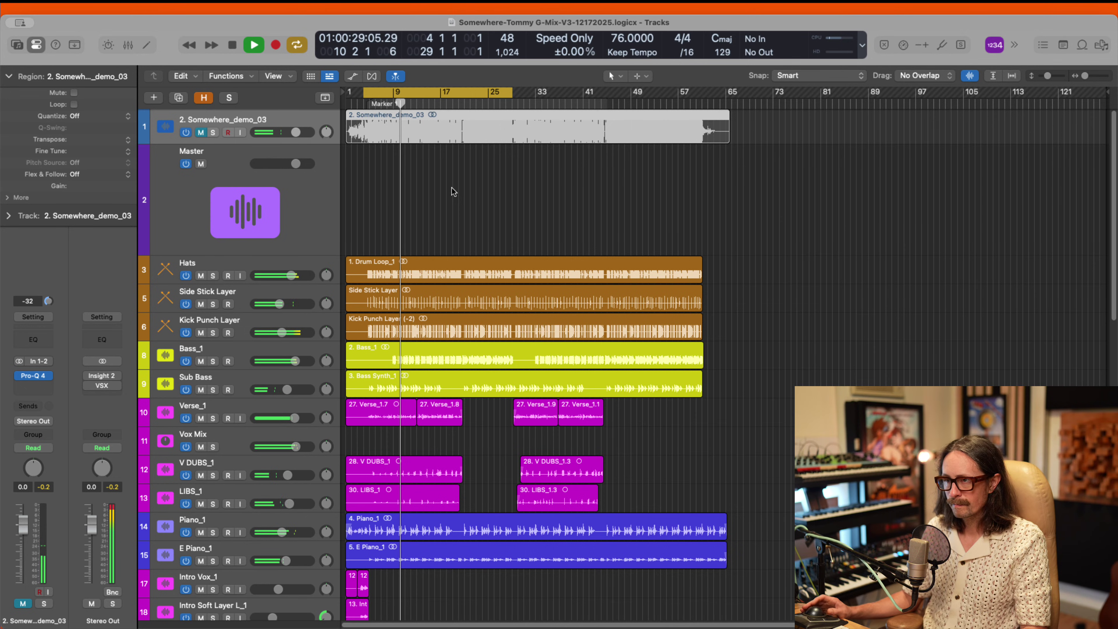
click(212, 133)
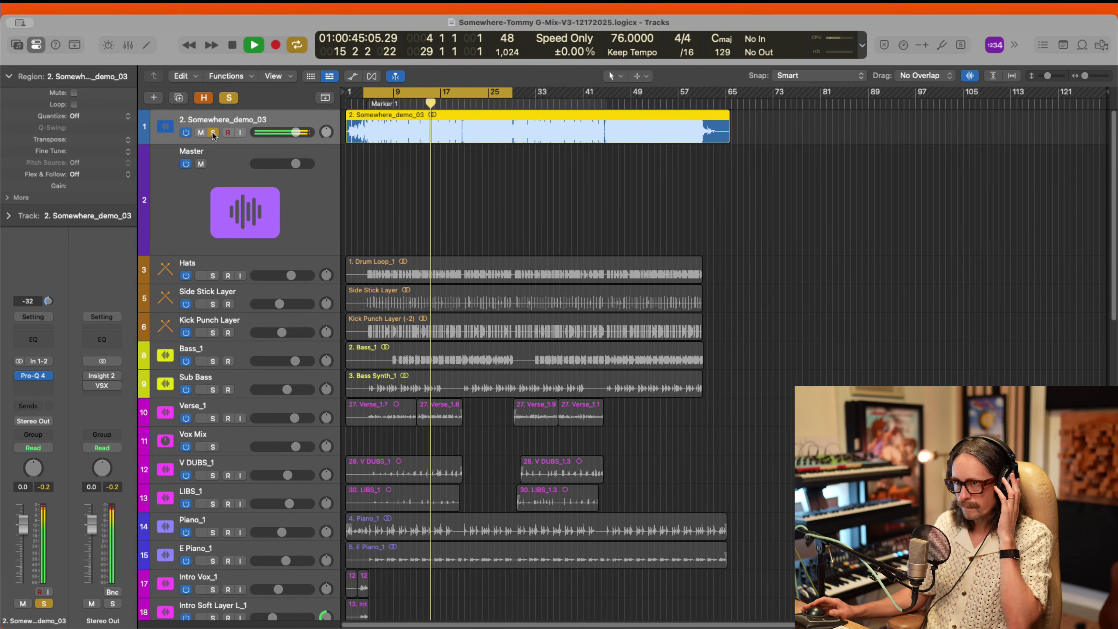
key(s)
key(m)
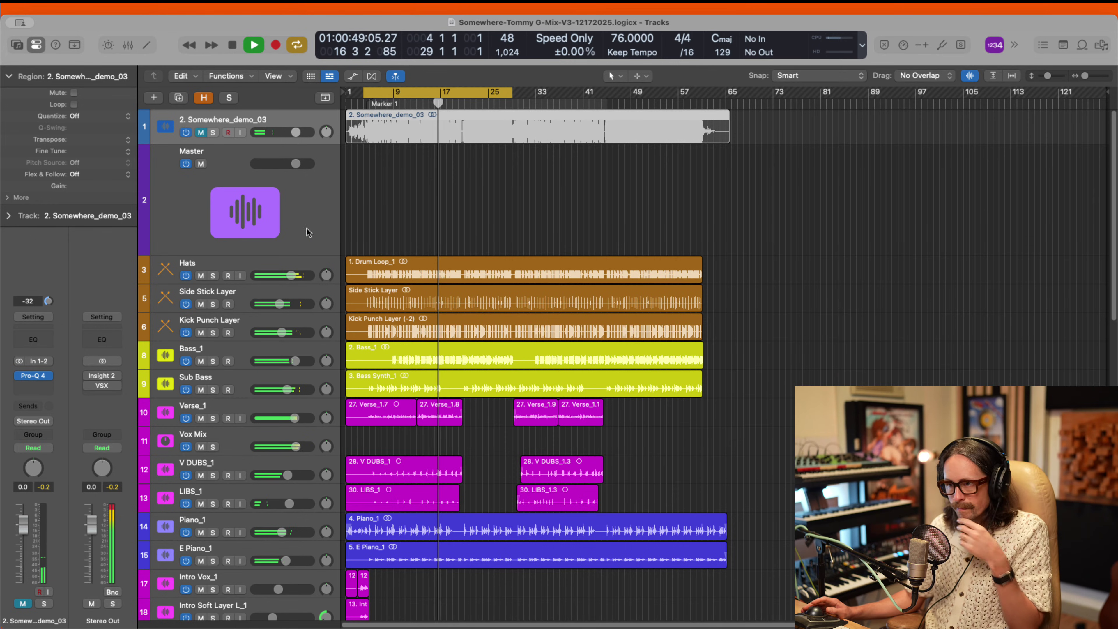
Step: Solo Somewhere_demo_03 again around bar 17 for another comparison, and return to the full mix with the demo muted
click(212, 133)
key(m)
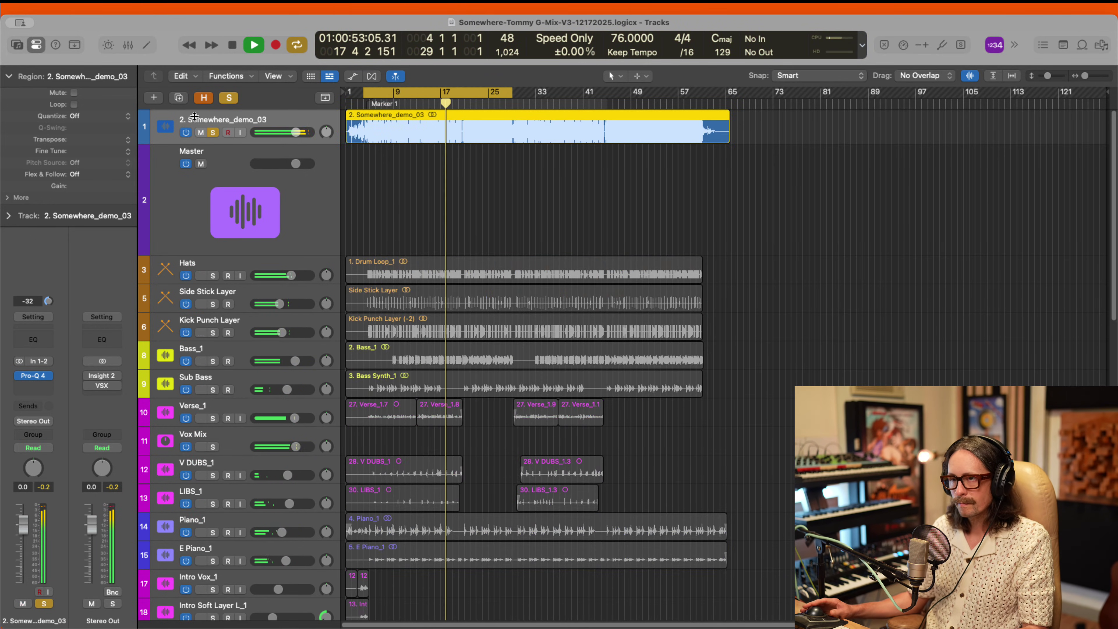
click(213, 132)
click(213, 133)
key(m)
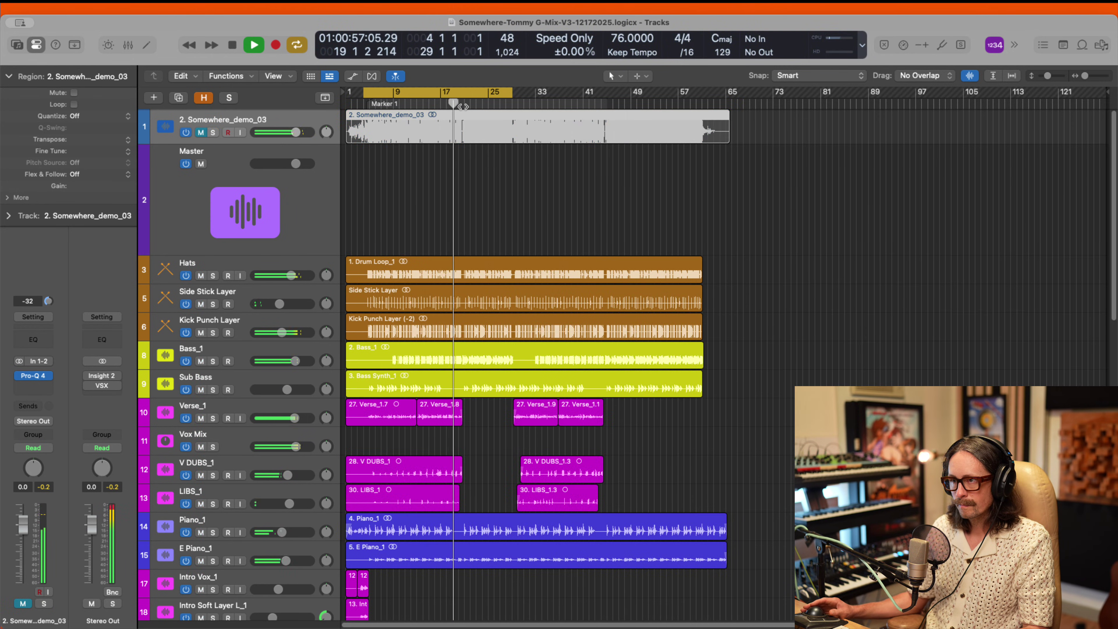
Step: Compare the mix with Somewhere_demo_03 through the hook, turning cycling off and ending on the full mix with the demo muted
click(215, 133)
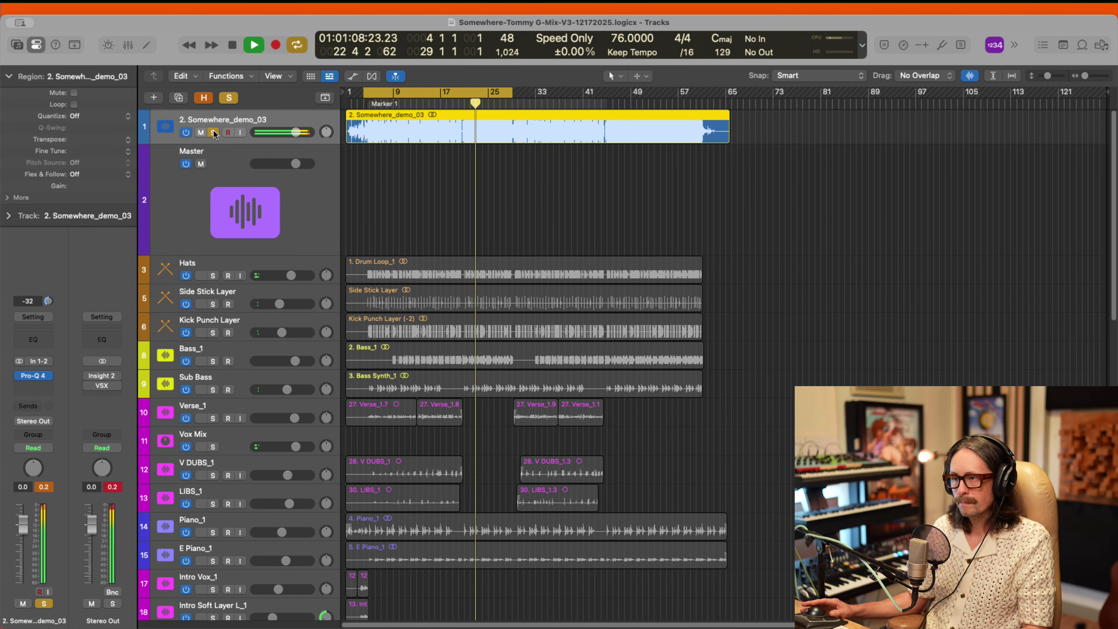
click(214, 133)
key(ctrl+m)
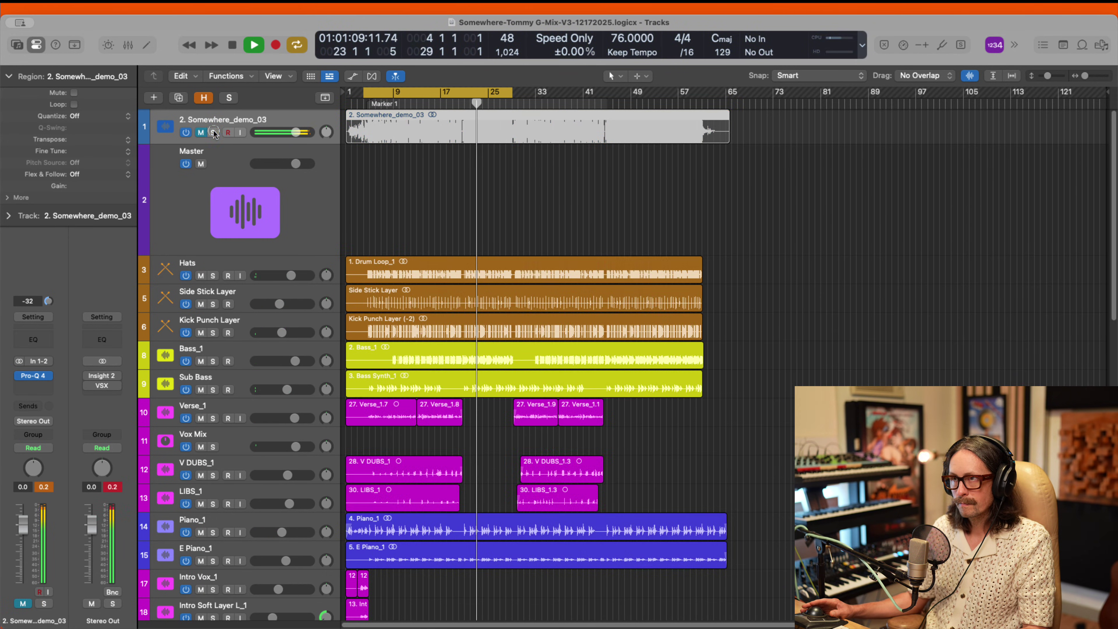
click(459, 96)
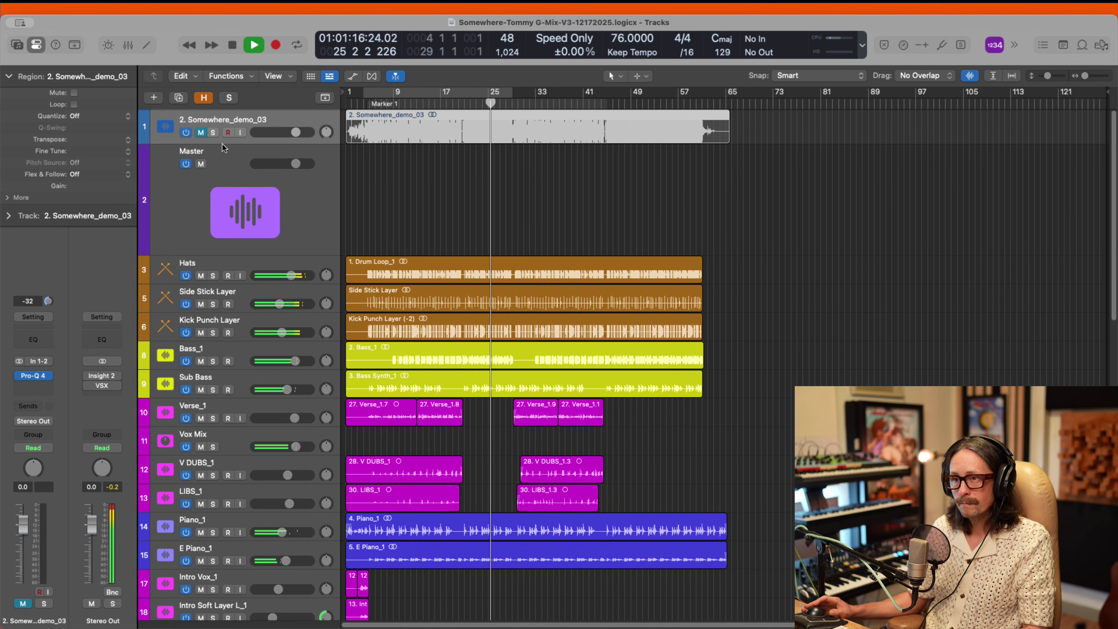
click(214, 133)
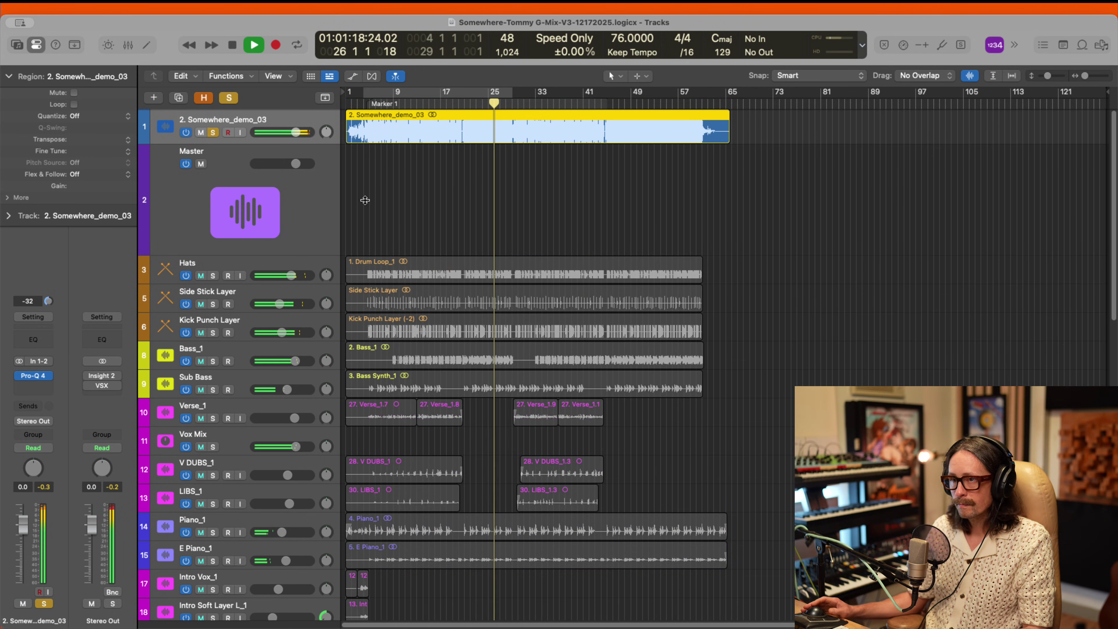
click(212, 132)
click(201, 132)
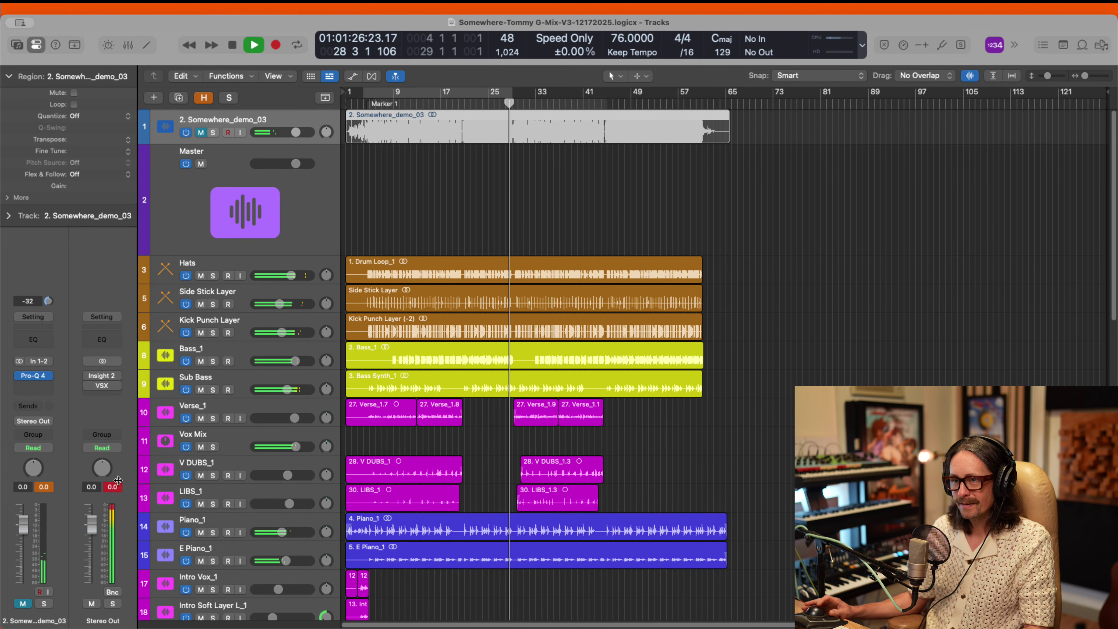
Step: Reset the Stereo Out peak reading, look over the mixer channels, and stop playback before returning to the arrangement
click(113, 487)
key(x)
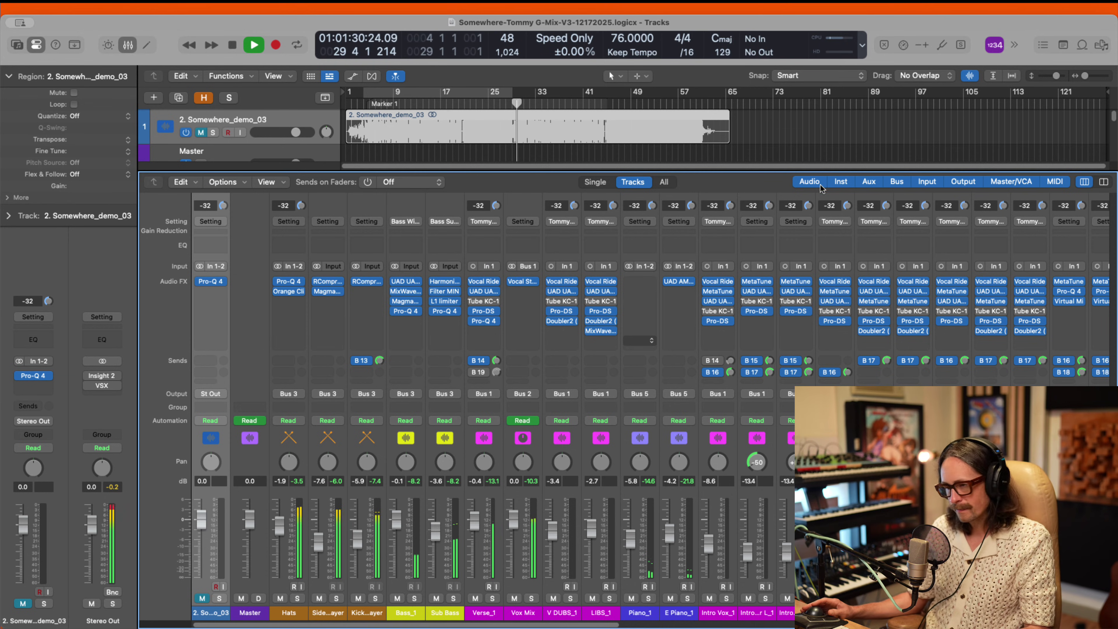
key(space)
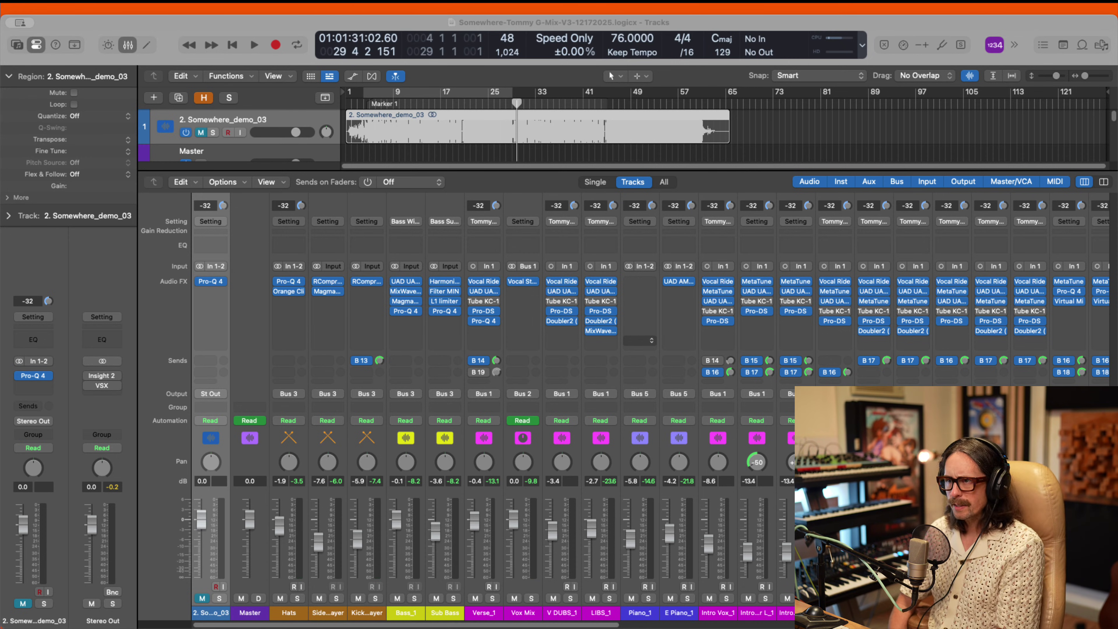
key(x)
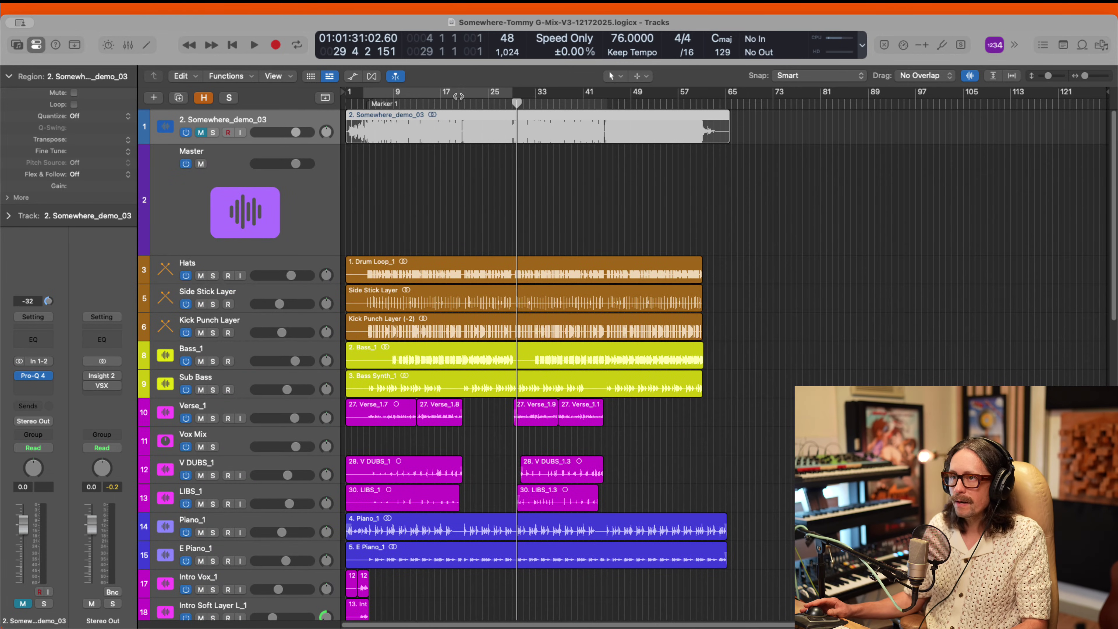
Step: Set the cycle range from bar 20 beat 4 to bar 30, solo Somewhere_demo_03, and play it
drag(464, 94, 517, 111)
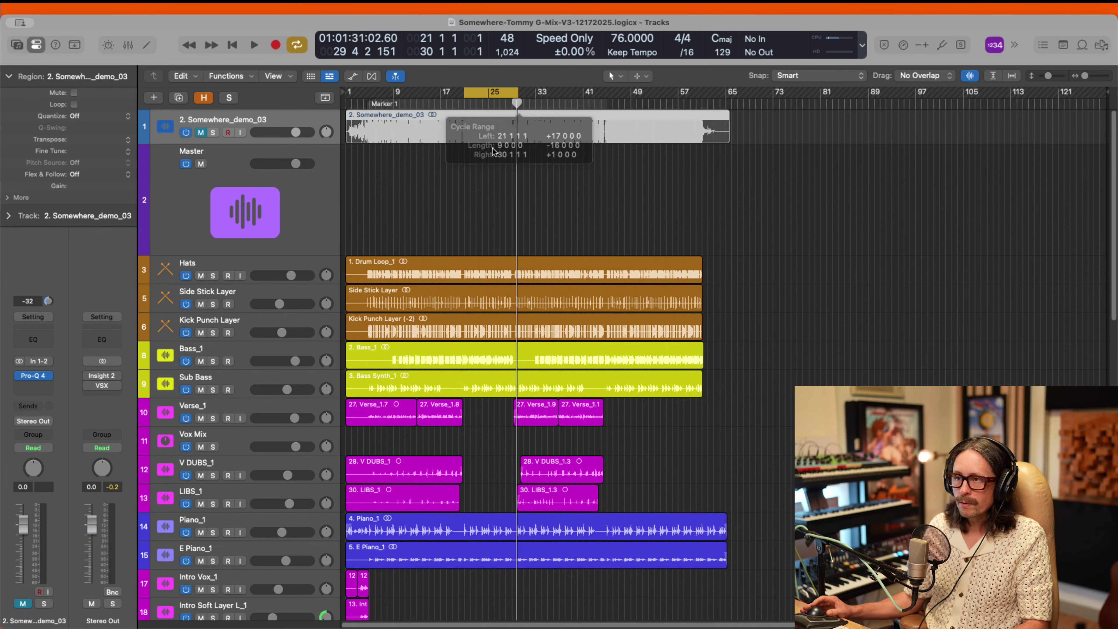
click(214, 132)
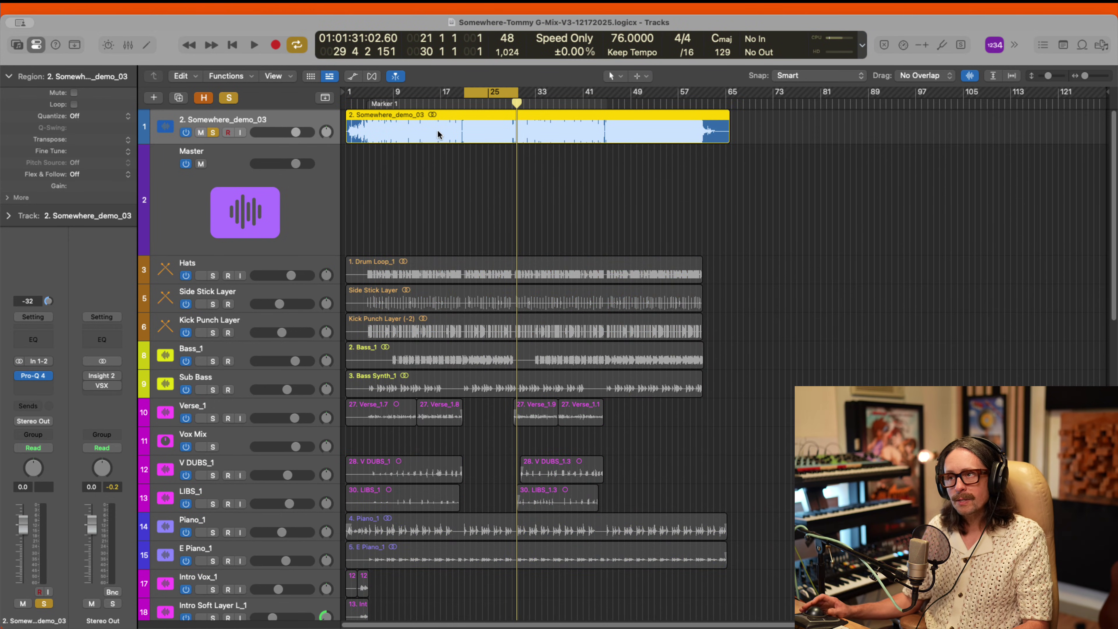
drag(441, 133, 598, 269)
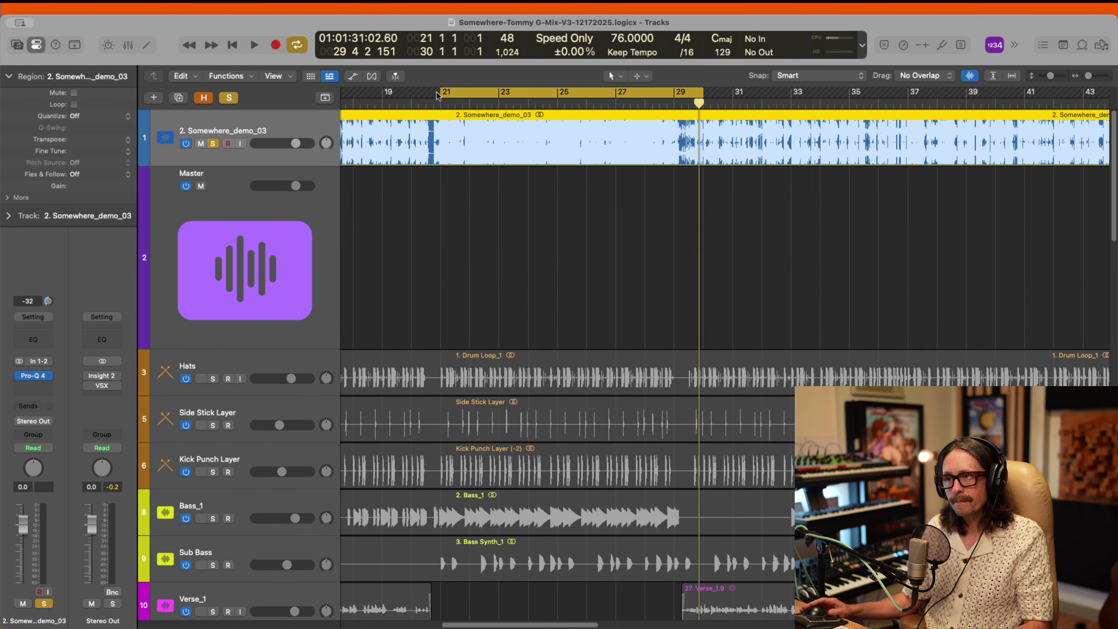
drag(437, 96, 433, 108)
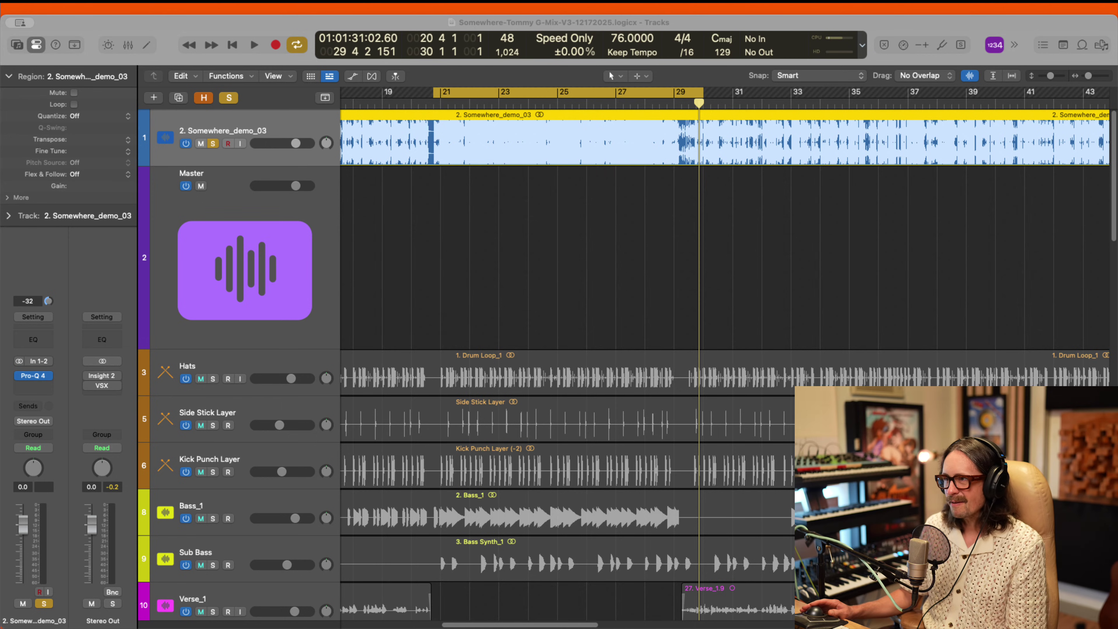
key(space)
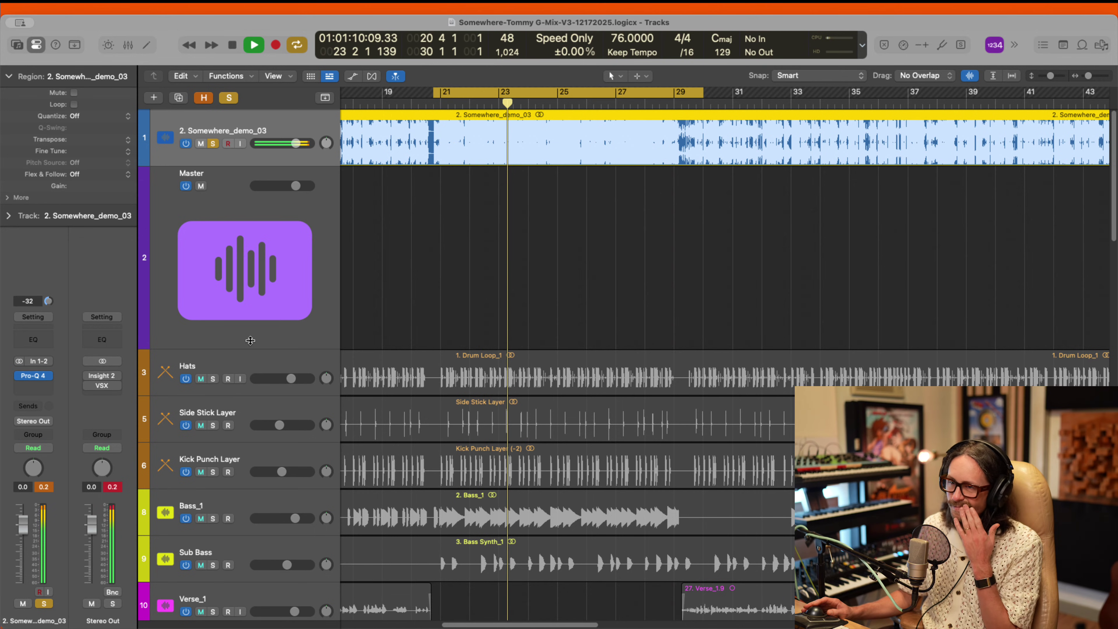
Step: Switch to the full mix and back to the soloed demo during the hook, and stop playback with cycling off
click(213, 144)
click(201, 144)
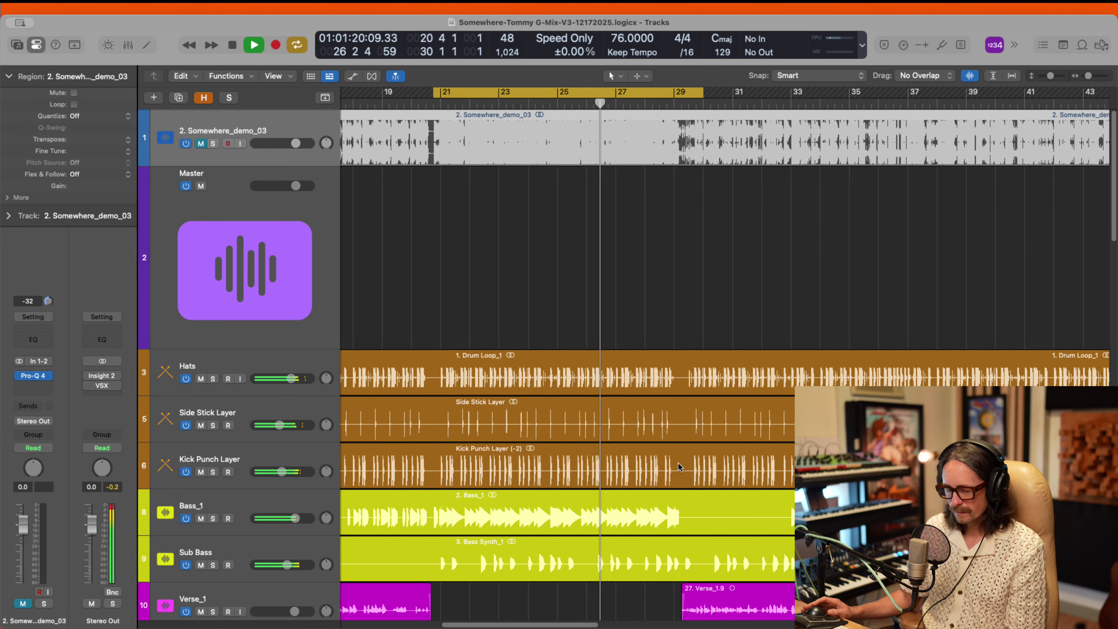
key(ctrl+m)
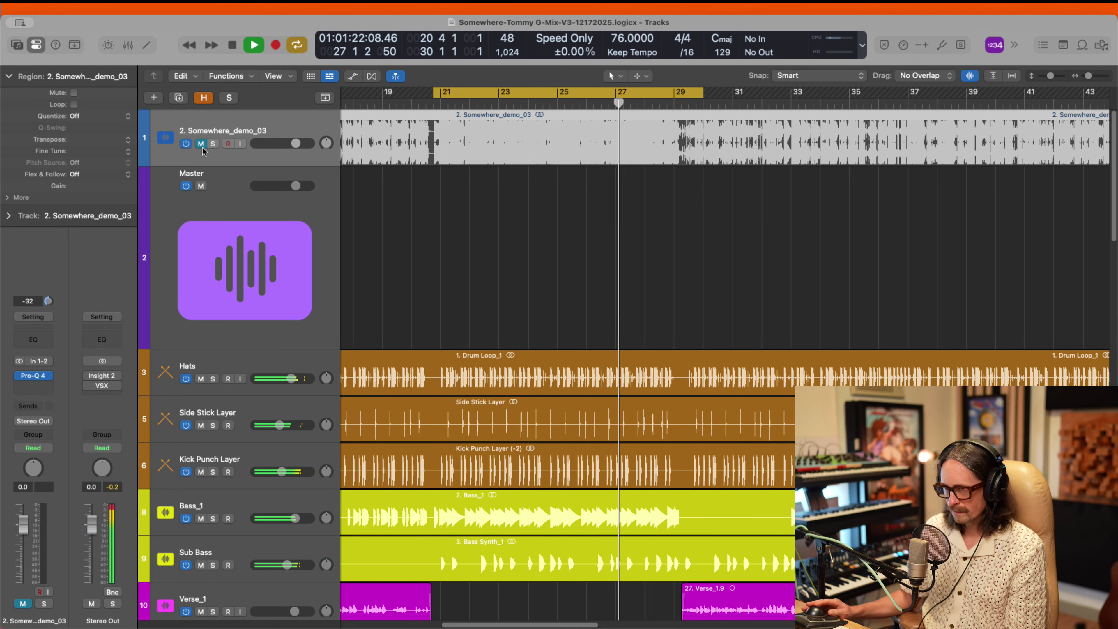
key(ctrl+s)
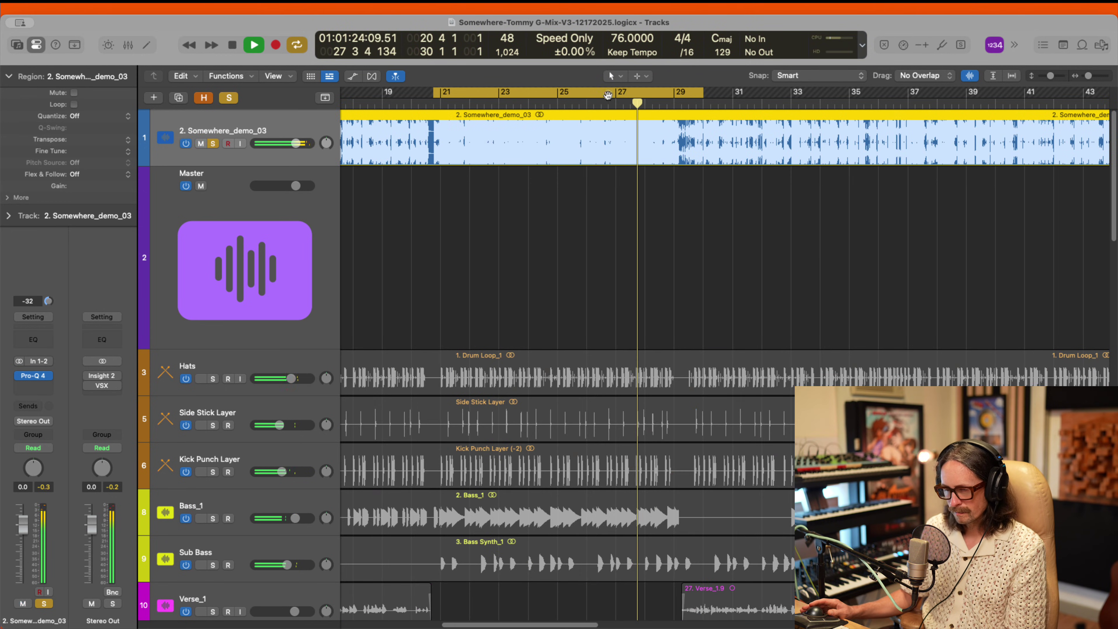
key(c)
key(space)
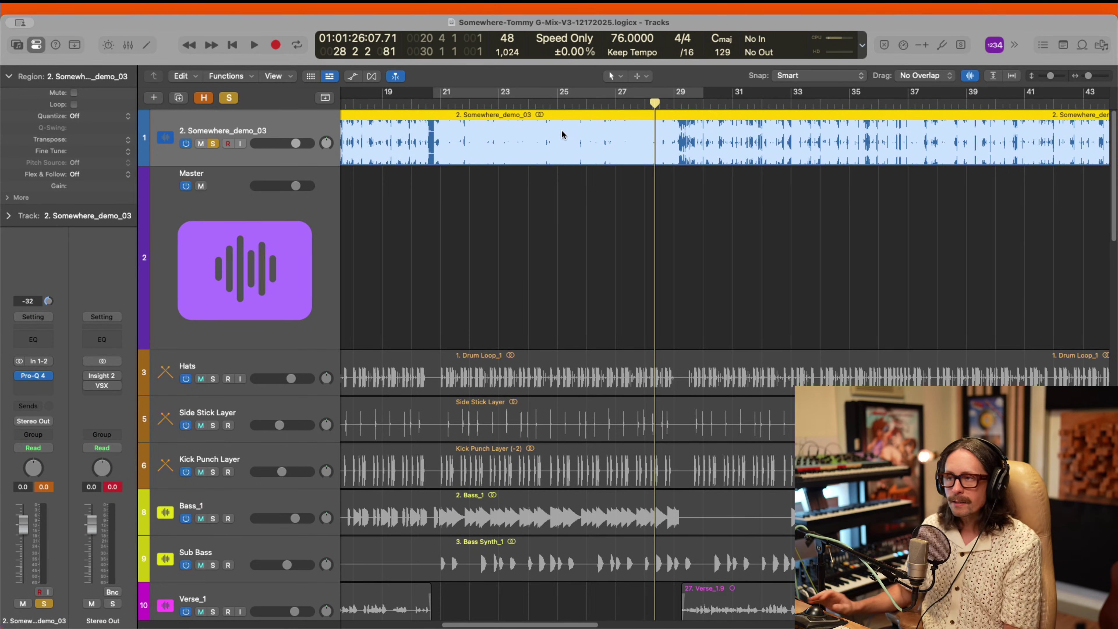
Step: Play the soloed Somewhere_demo_03 from bar 21 for a short listen to the hook, and stop
click(215, 144)
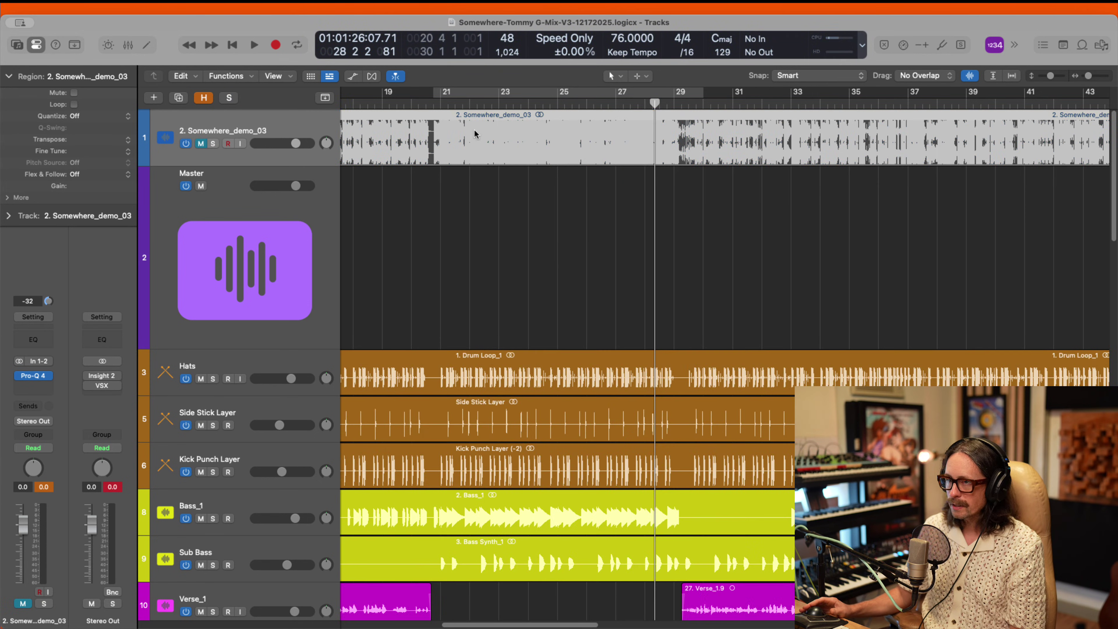
click(214, 144)
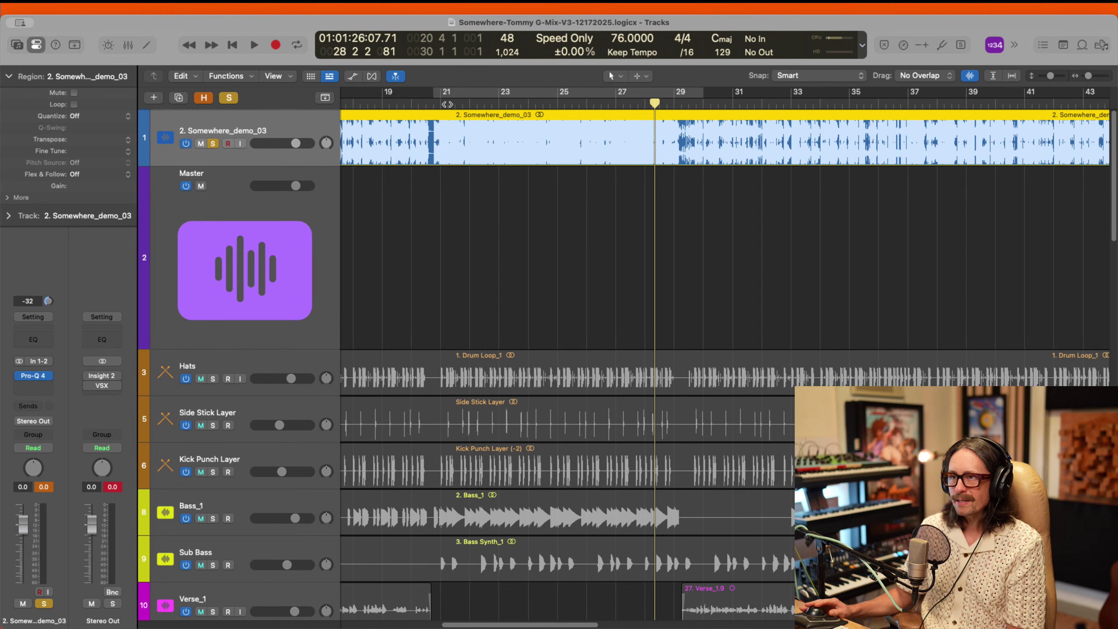
click(440, 104)
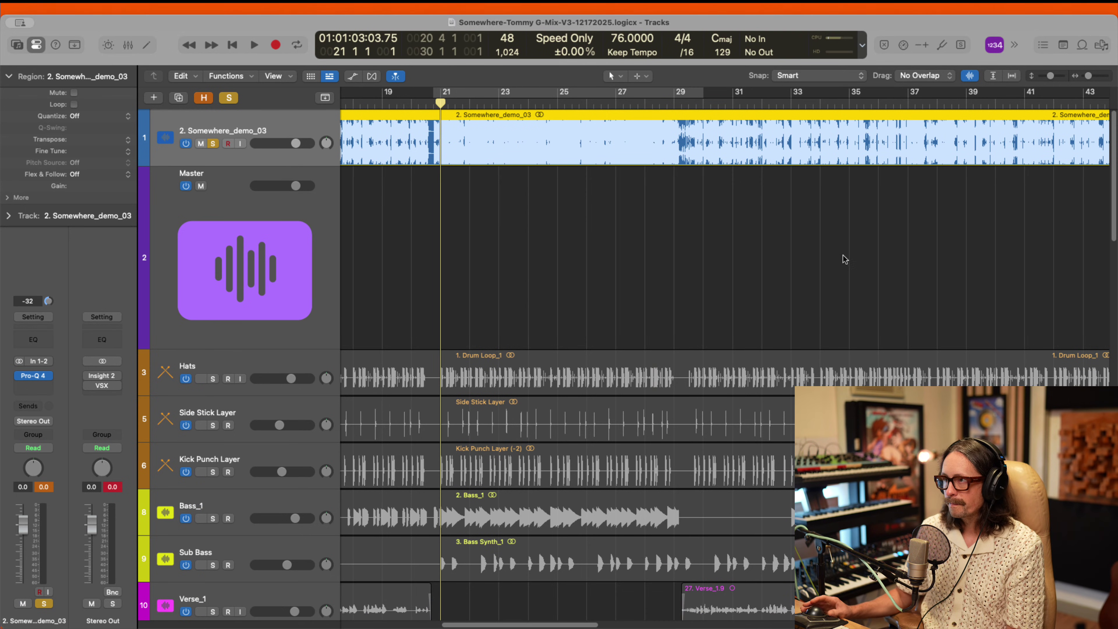
key(space)
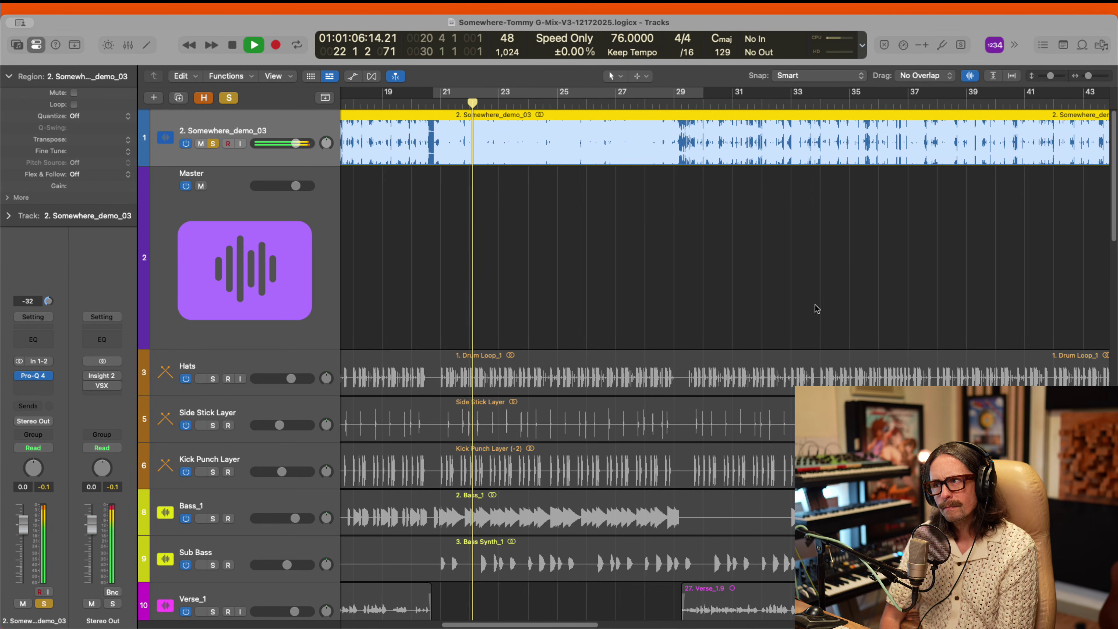
key(space)
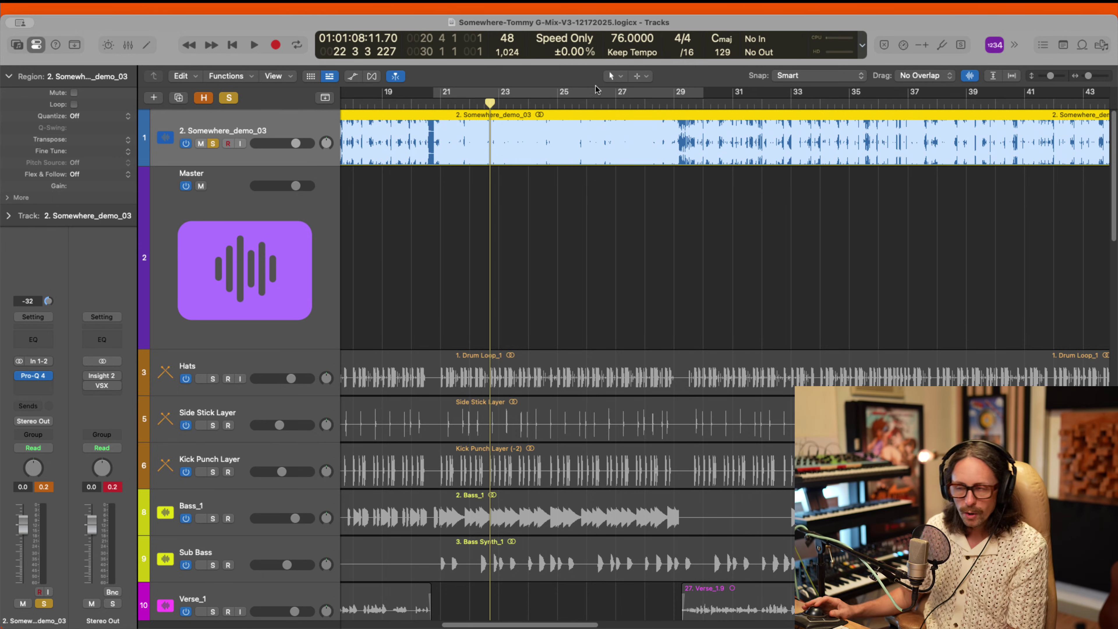
Step: Unsolo and mute Somewhere_demo_03, and place the playhead at bar 20 beat 4
click(201, 143)
click(213, 144)
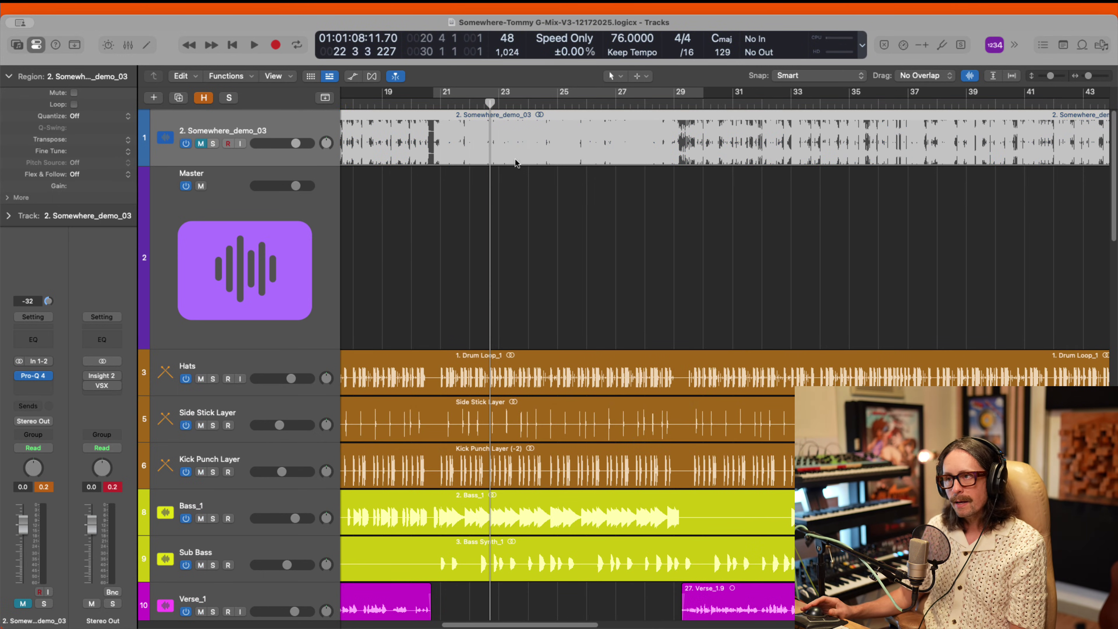
click(433, 104)
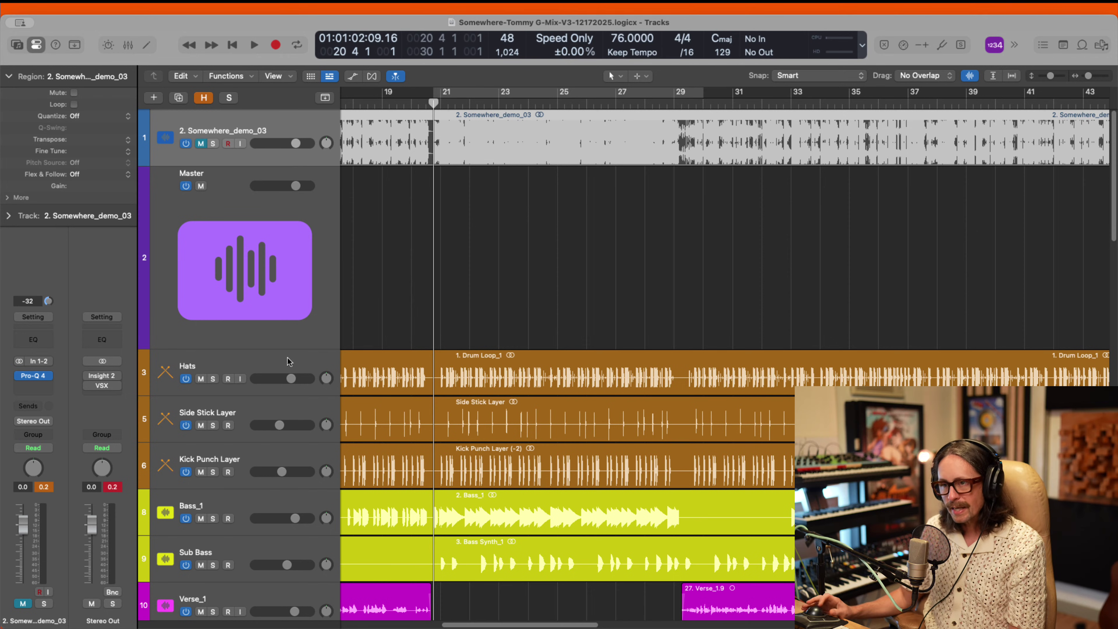
Step: Open the Pro-Q 4 and Orange Clip on Hats, plus the Orion, Pultec MEQ-5, Orange Clip and Pro-Q 4 on Drum Mix
click(223, 364)
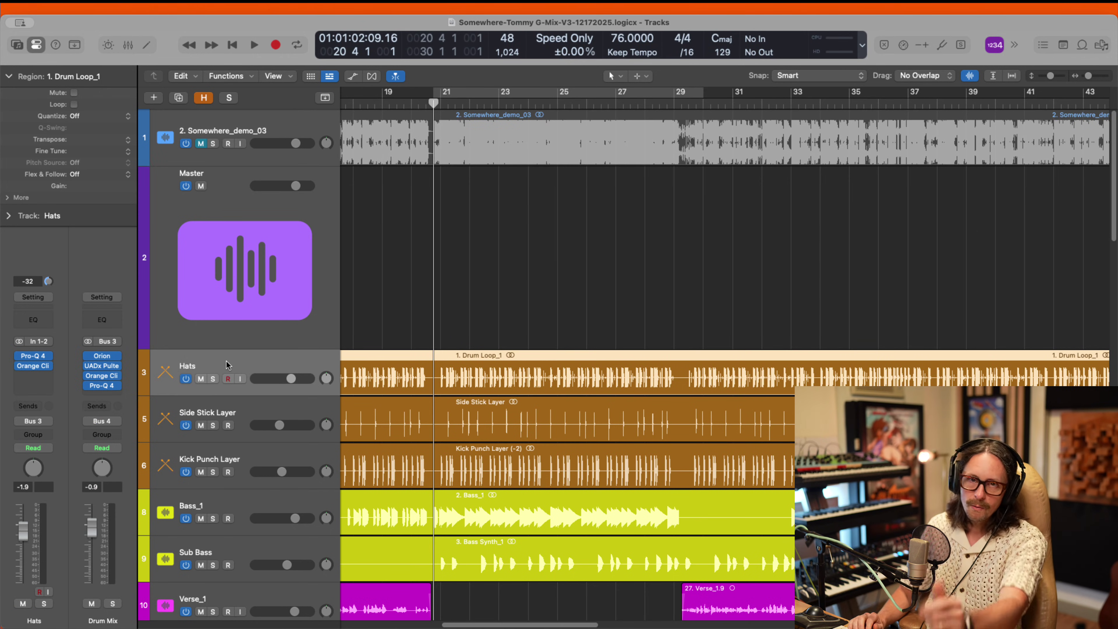
click(43, 357)
click(39, 366)
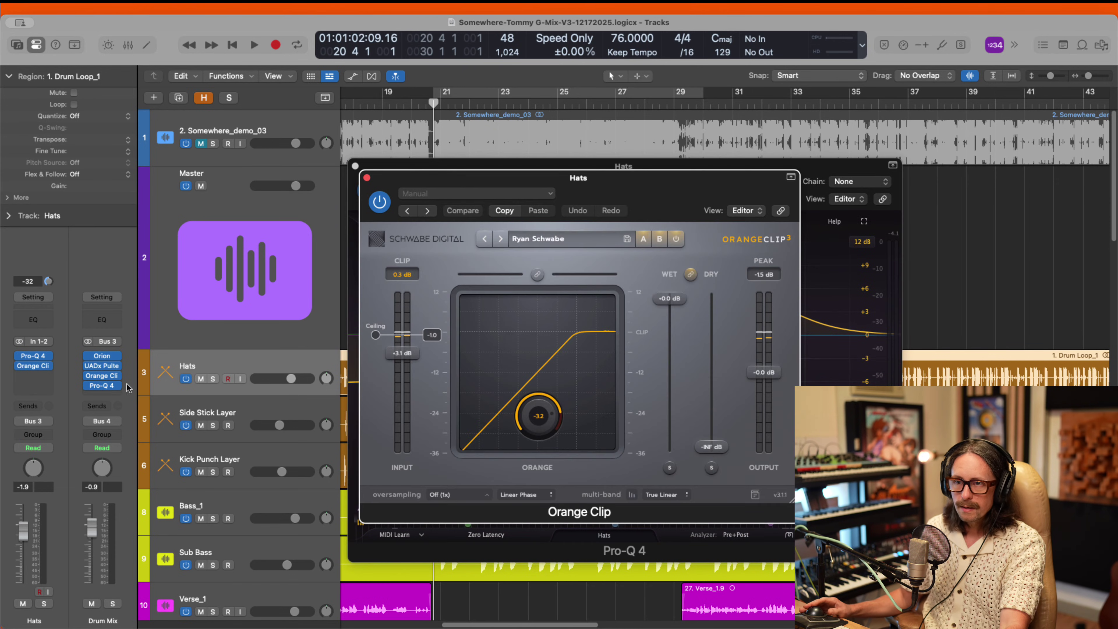
click(102, 356)
click(101, 365)
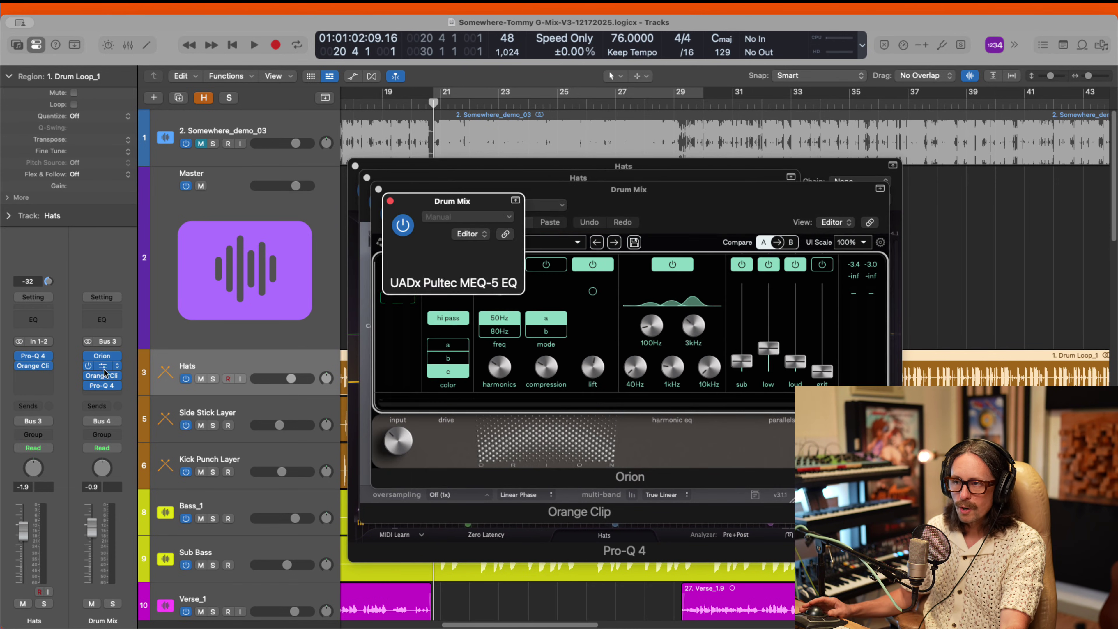
click(103, 377)
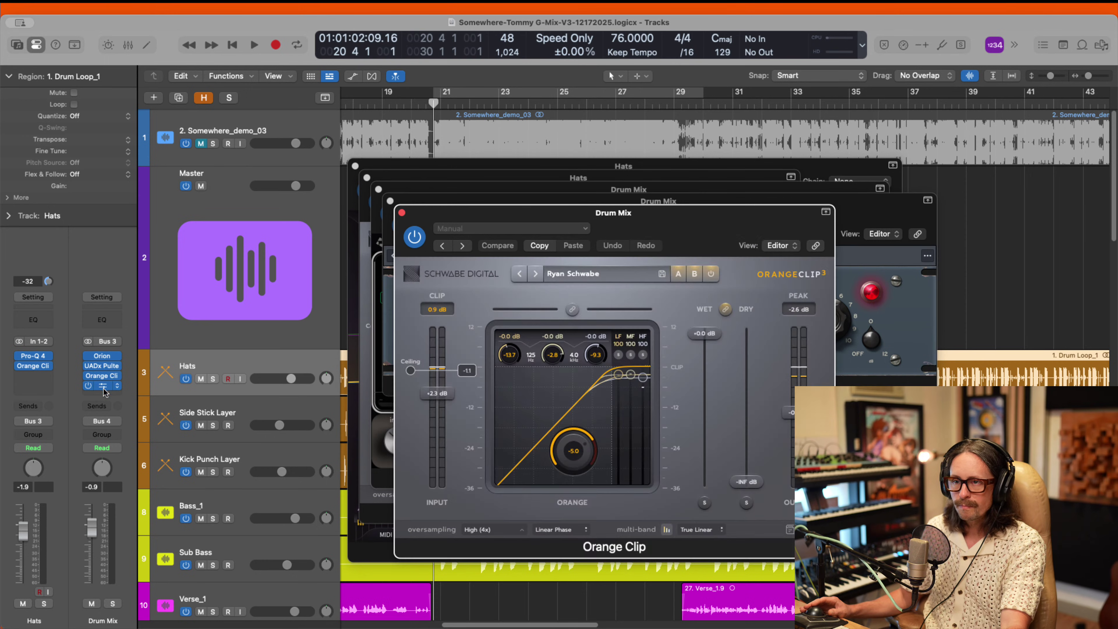
click(103, 388)
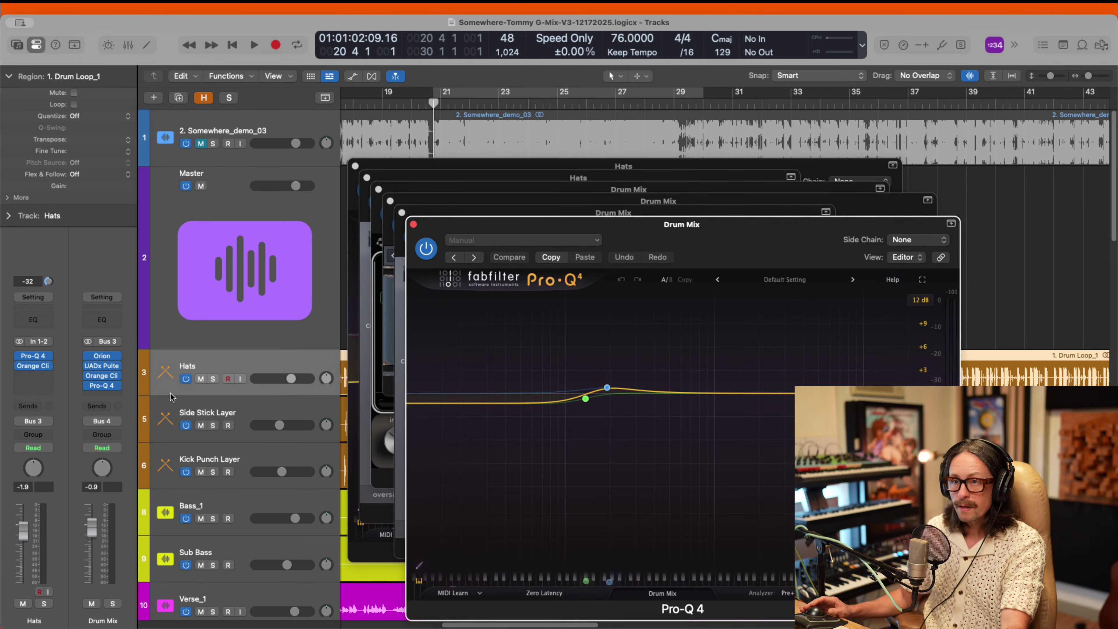
Step: Show the RCompressor and Magma StressBox settings on the Side Stick Layer track
click(249, 415)
click(35, 356)
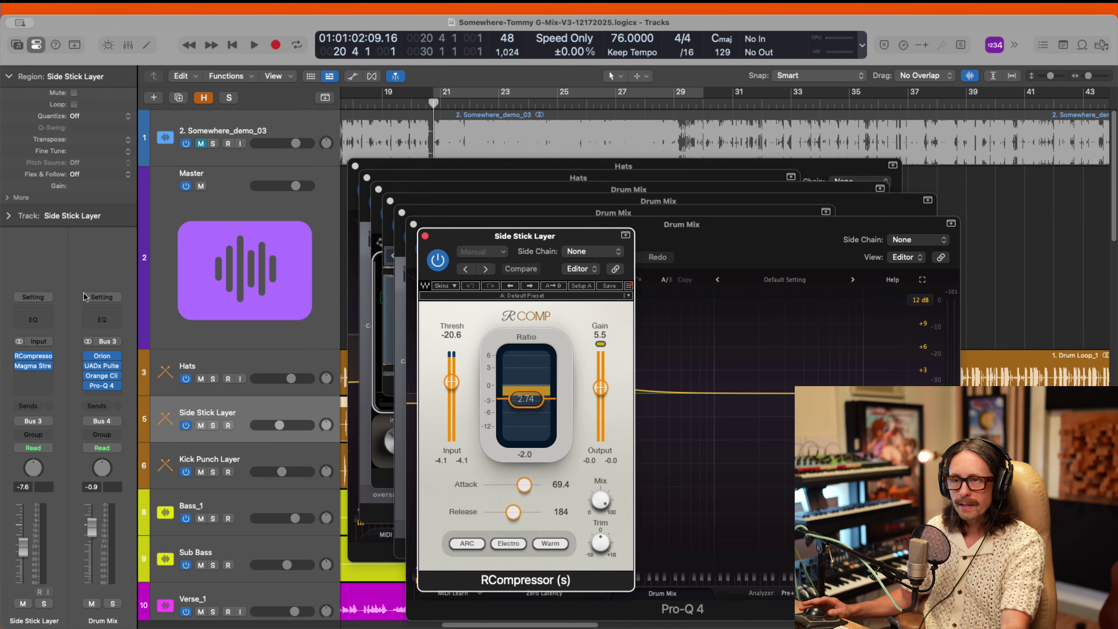
click(34, 369)
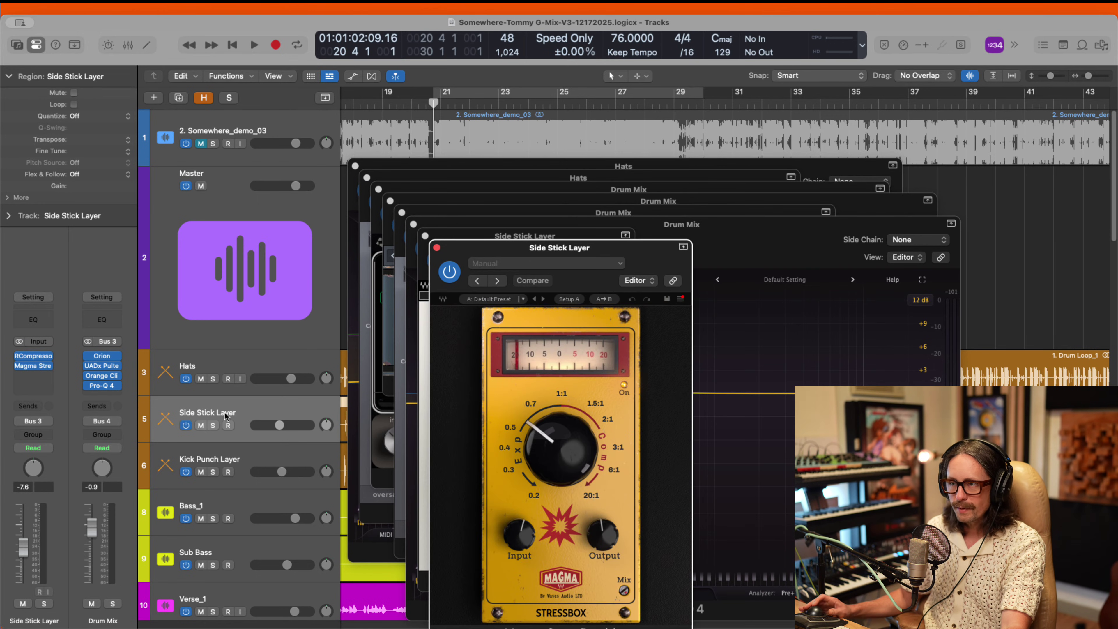
Step: Show the RCompressor on Kick Punch Layer and the API-2500 on its Bus 13 send, Drums Par Comp
click(257, 462)
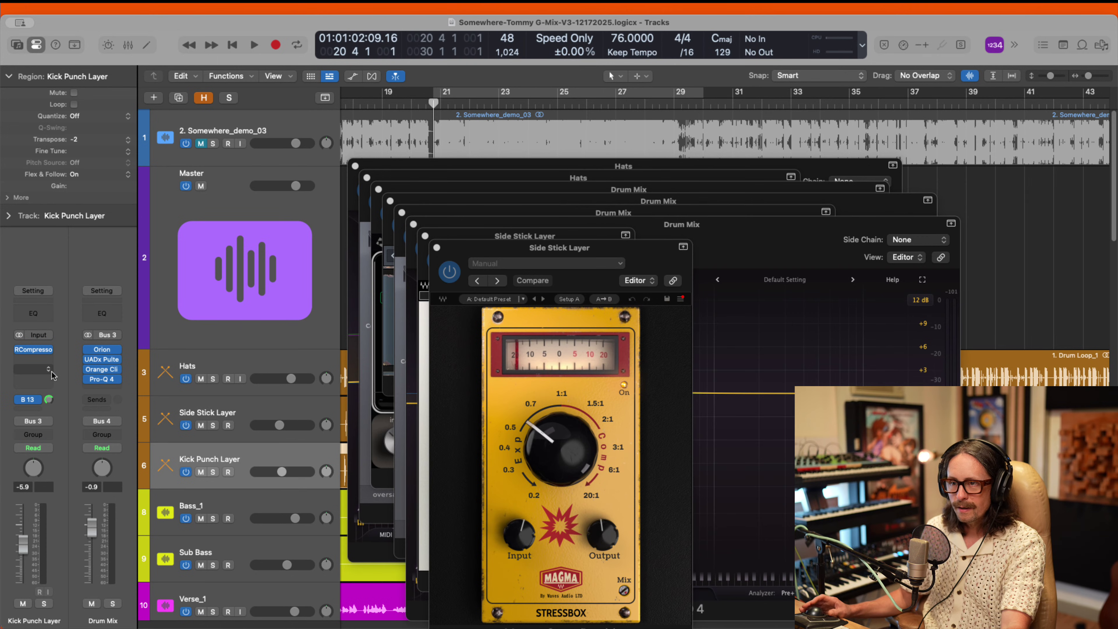
click(33, 351)
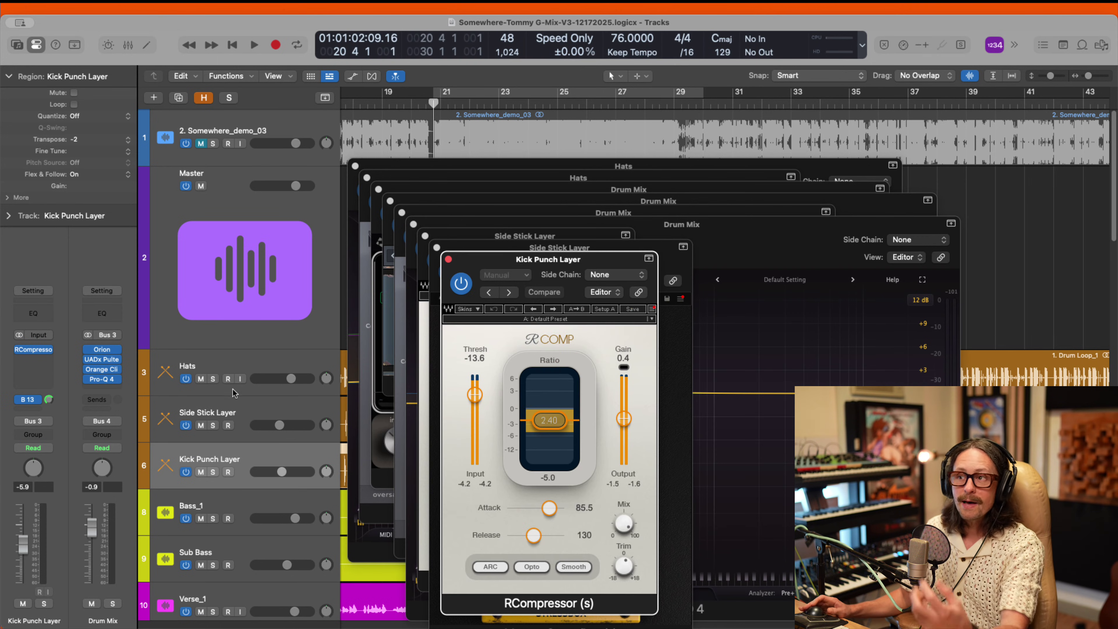
click(27, 399)
click(108, 382)
click(106, 379)
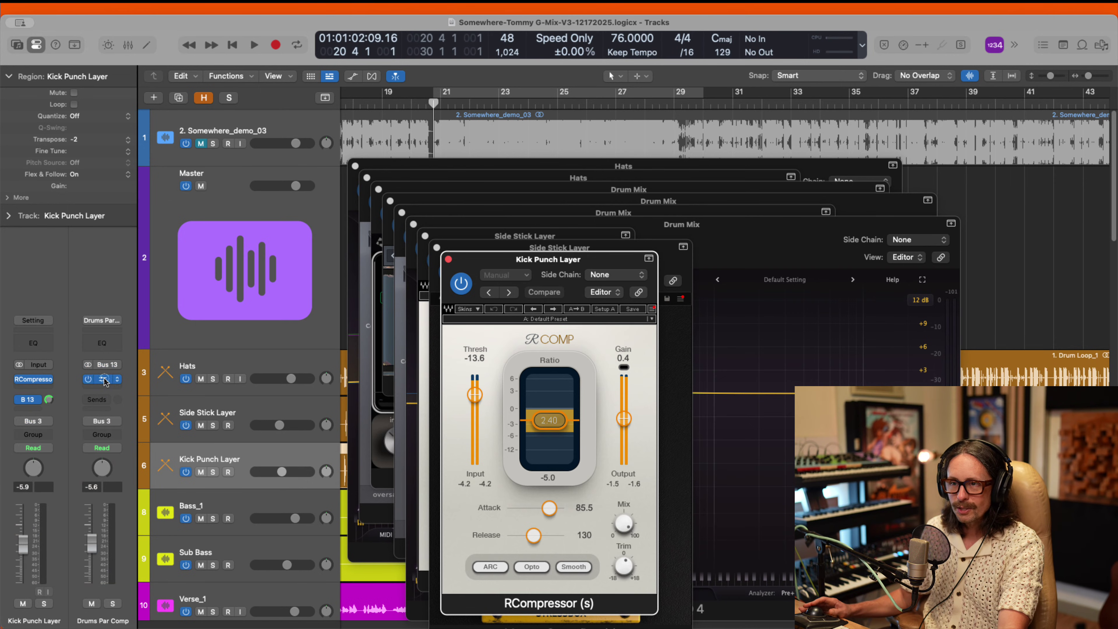
Step: Show the UAD 1176 Rev A, MixWave EQ, Magma StressBox and Pro-Q 4 on Bass_1, and close all plug-in windows without closing the project
click(256, 507)
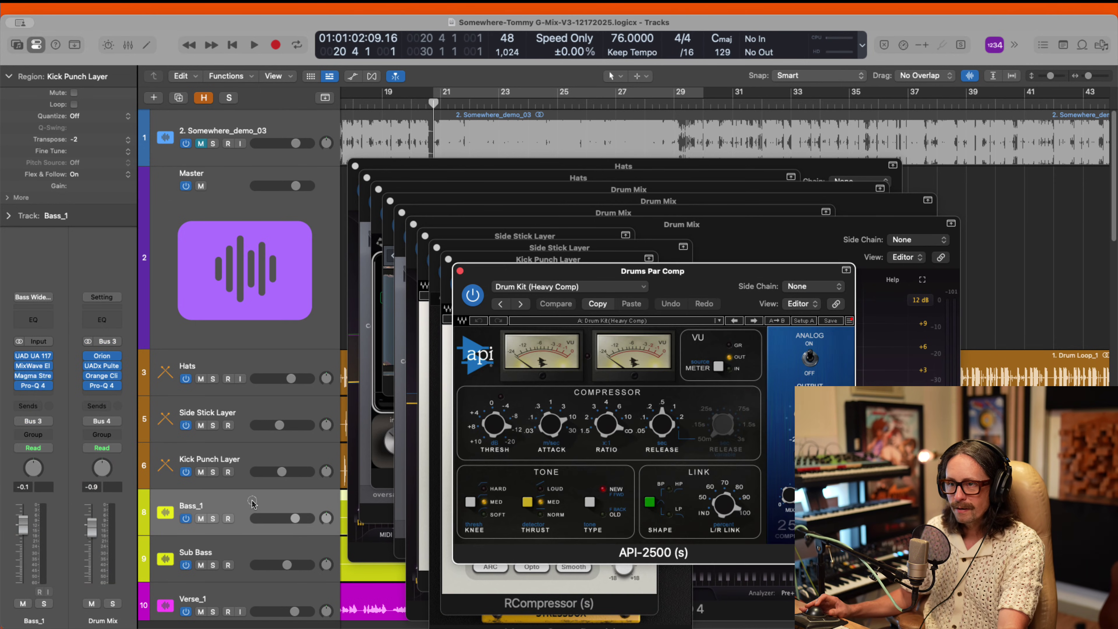
click(33, 357)
click(34, 366)
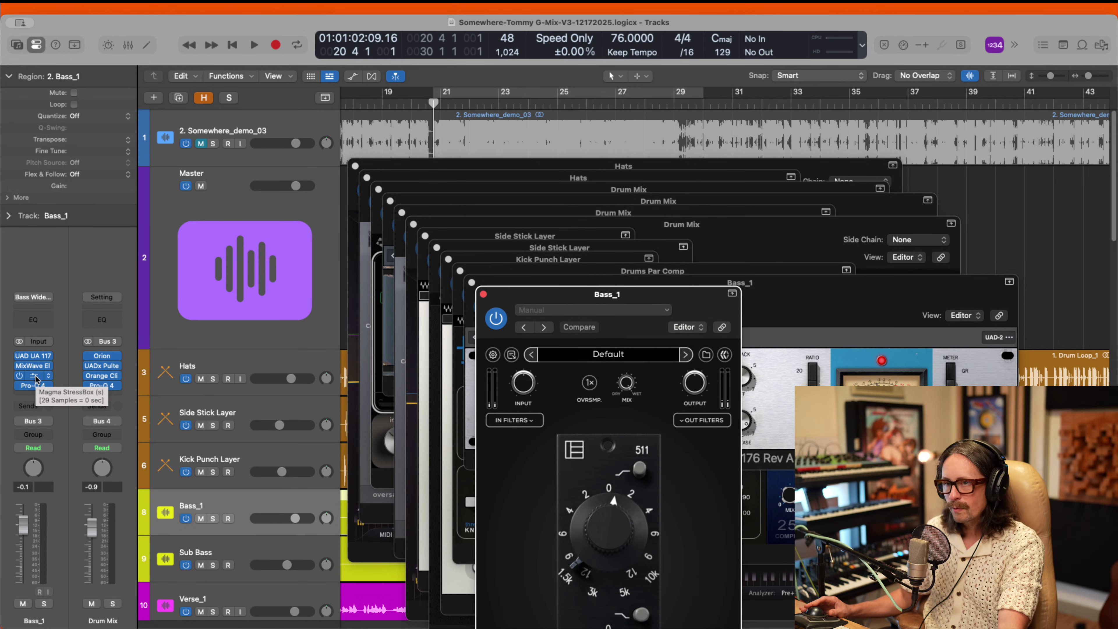
click(35, 375)
click(33, 386)
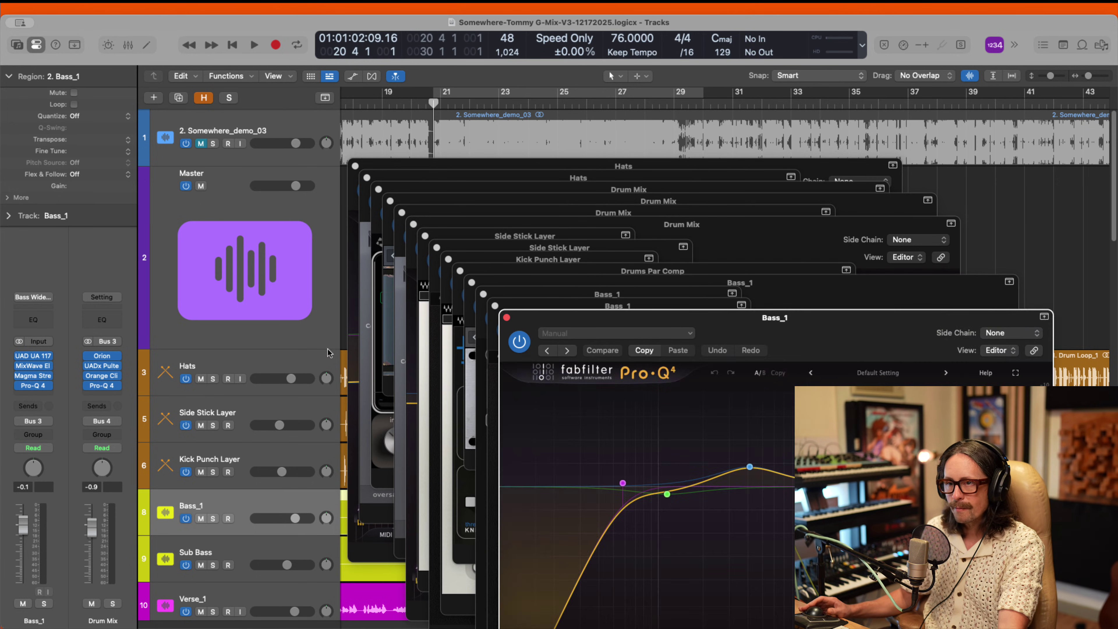
alt+click(507, 318)
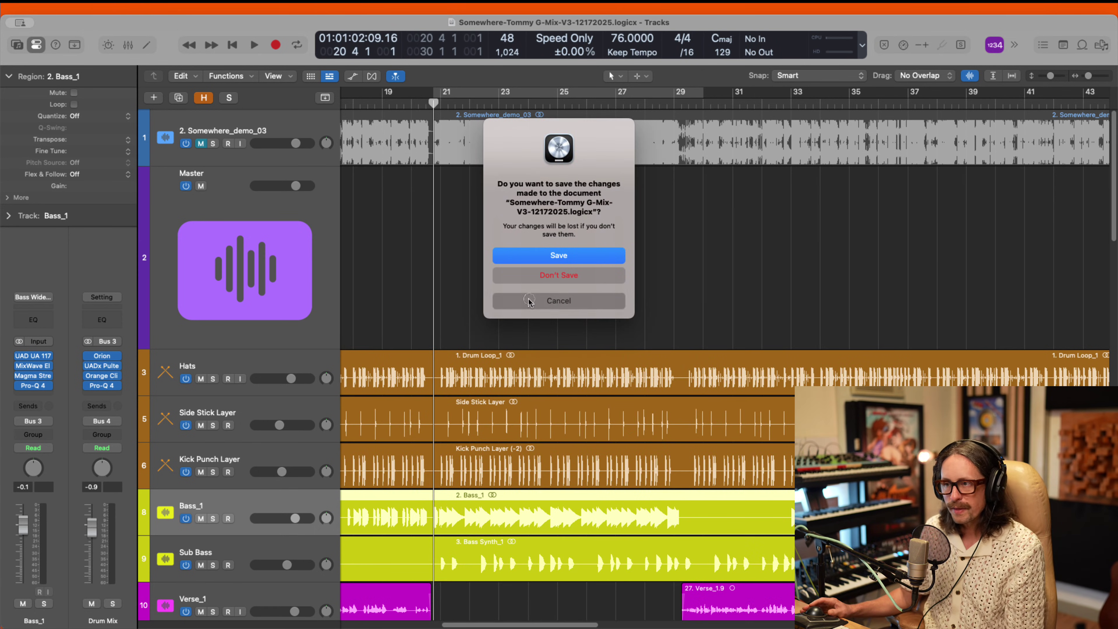
click(530, 301)
Step: Show the Harmonics, Filter MINI, L1 limiter and Pro-Q 4 on the Sub Bass track, and close their windows
scroll(545, 407, down, 4)
click(260, 384)
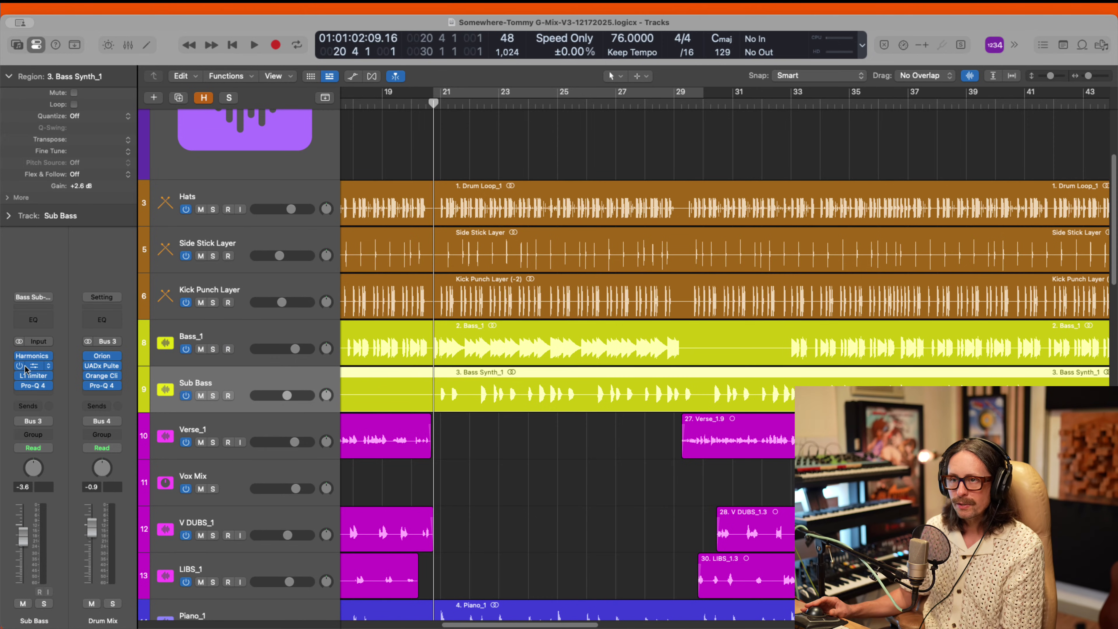
click(33, 355)
click(33, 366)
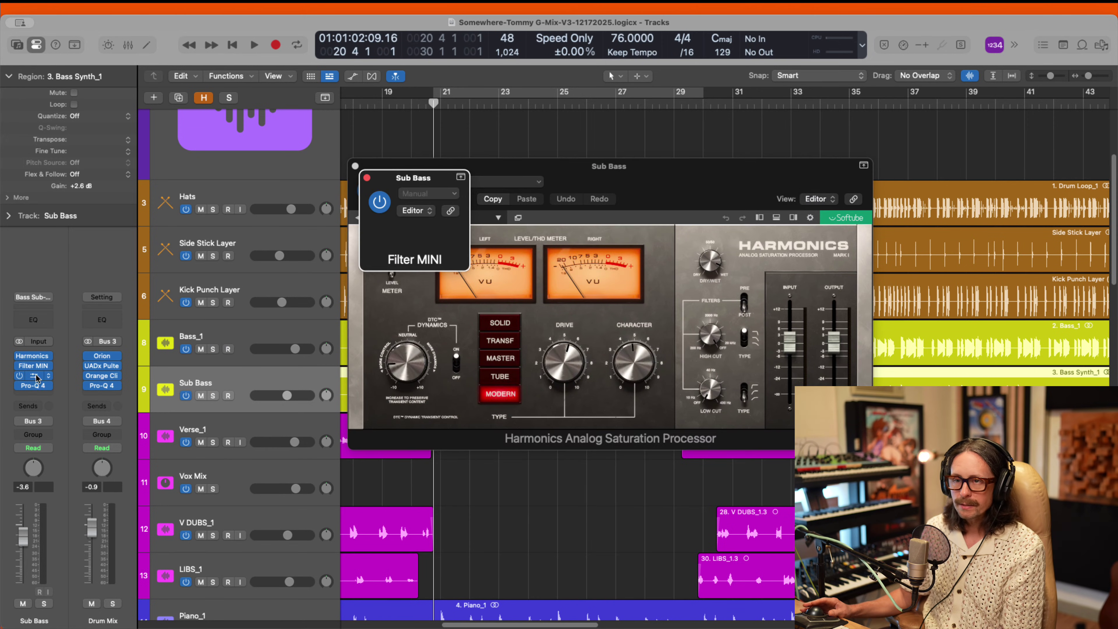
click(33, 375)
click(33, 386)
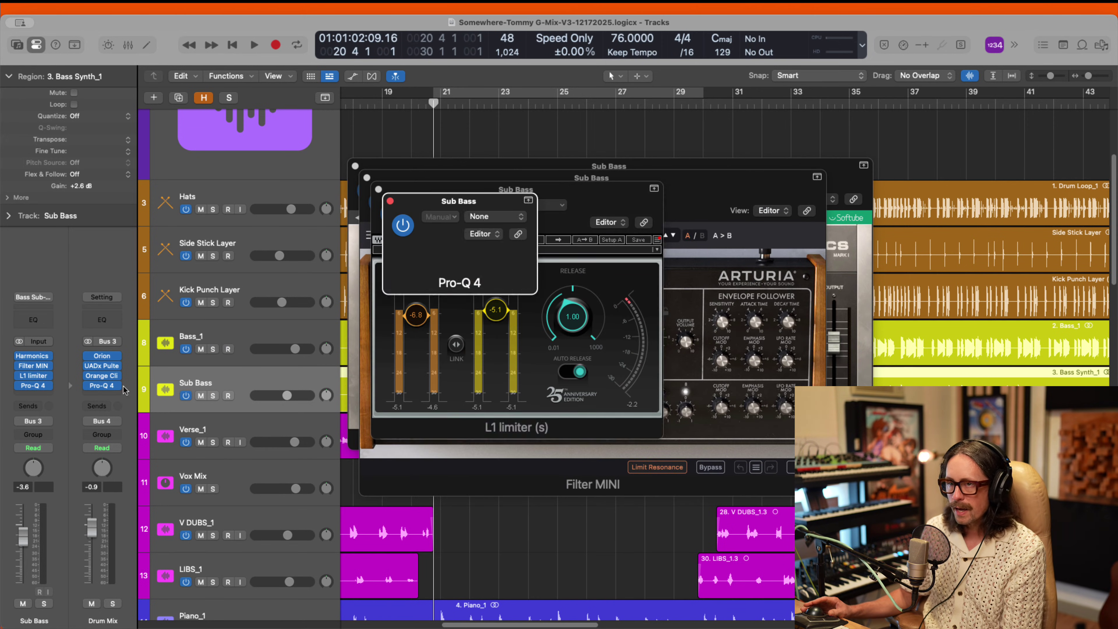
click(390, 201)
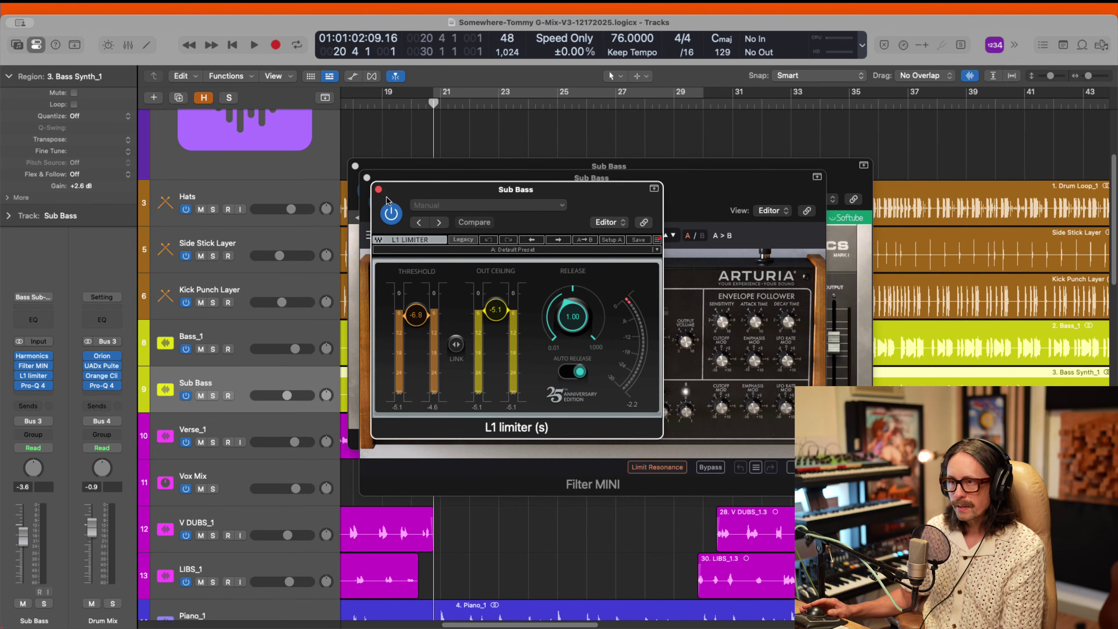
click(379, 190)
click(367, 178)
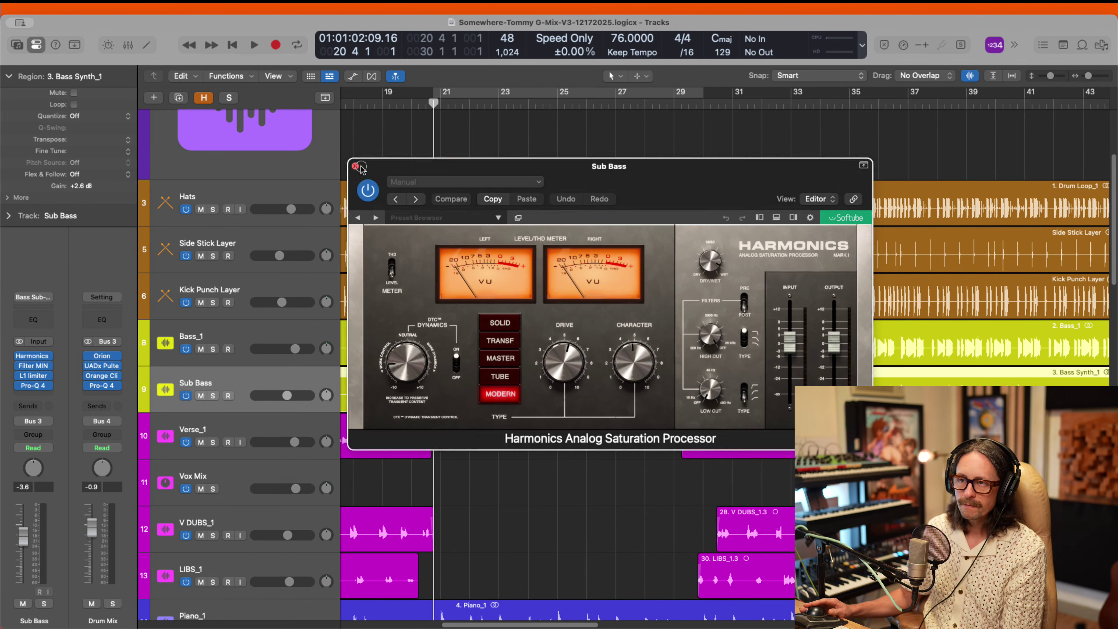
click(356, 166)
Step: Review the Piano_1 channel strip and view the UAD AMS DMX 15-80 S on E Piano_1, closing its window
scroll(527, 327, down, 7)
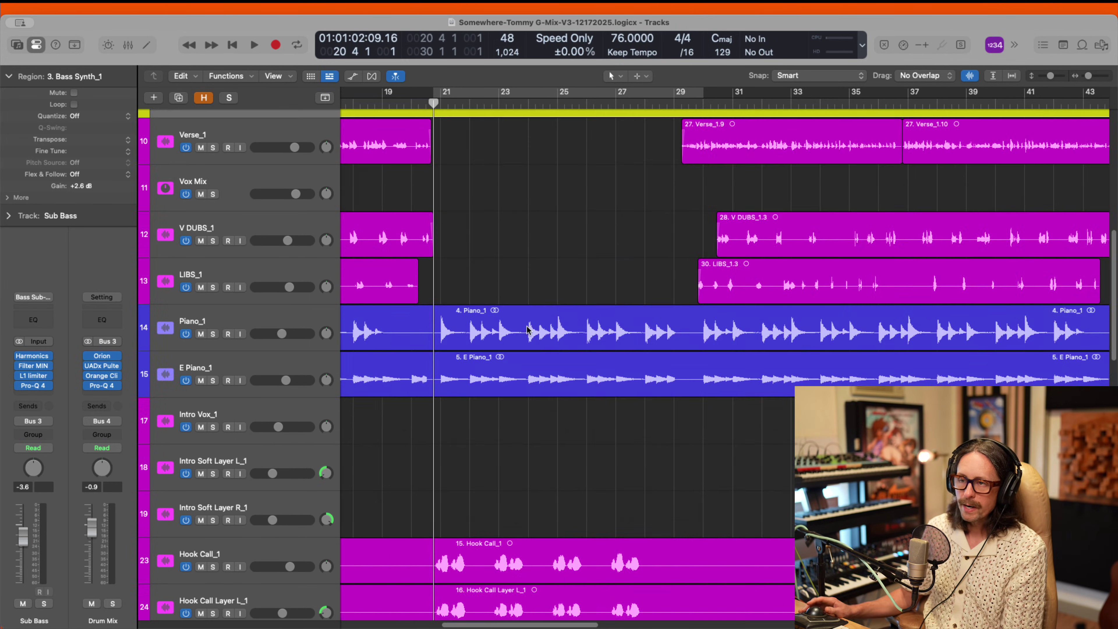
click(273, 323)
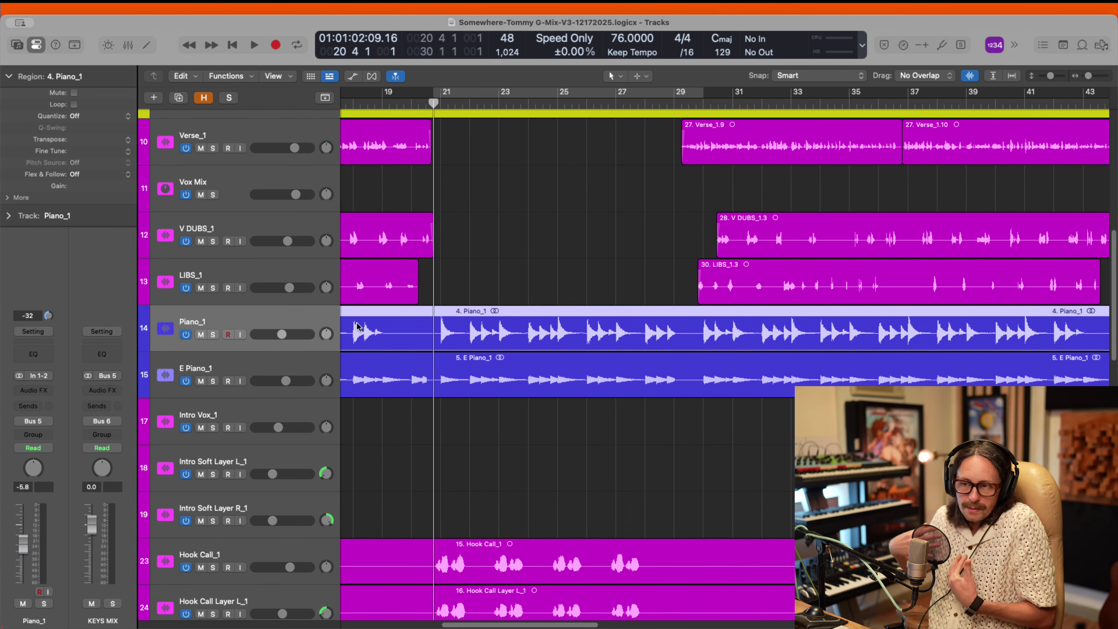
key(Down)
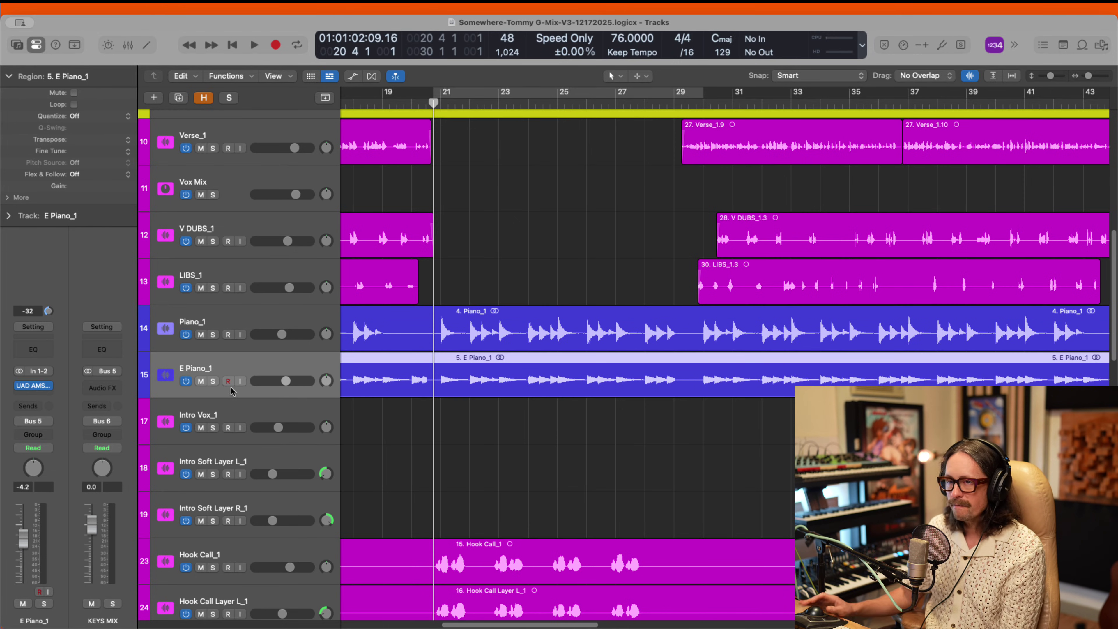
click(34, 386)
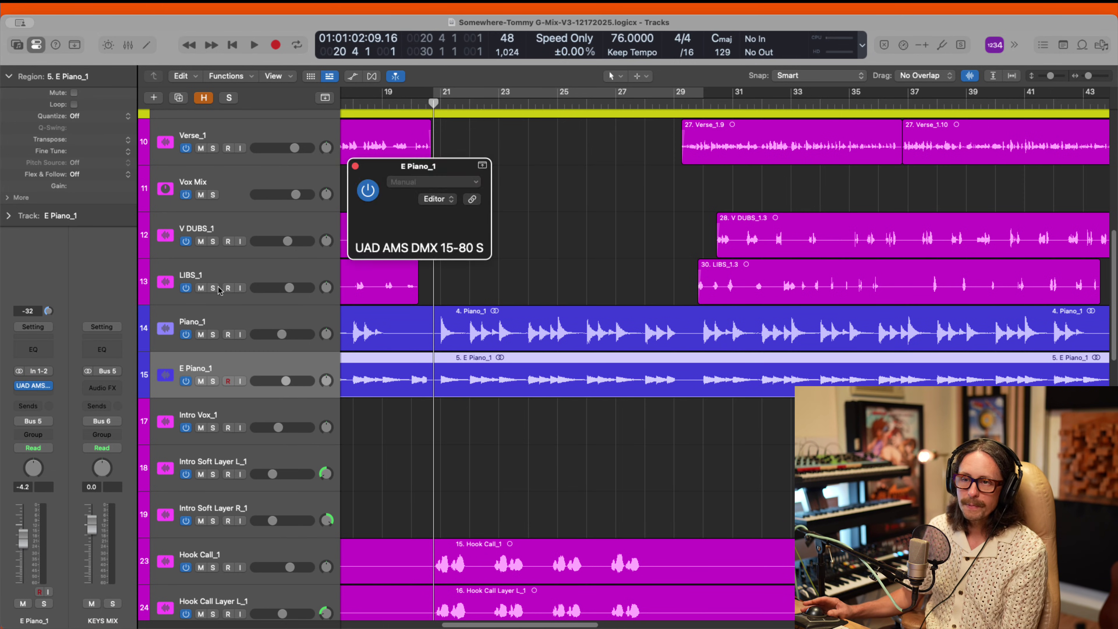
drag(694, 182, 528, 175)
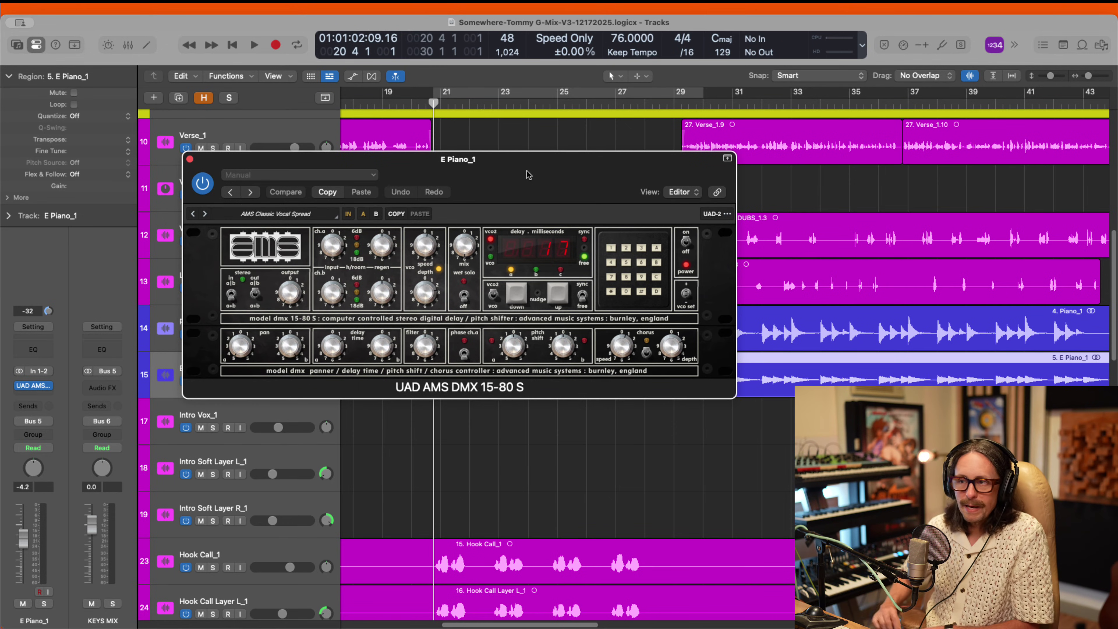
click(190, 159)
Step: Show the Vocal Rider, MetaTune, UAD UA 1176AE and Pro-DS settings on the Hook Call_1 track
scroll(219, 396, down, 1)
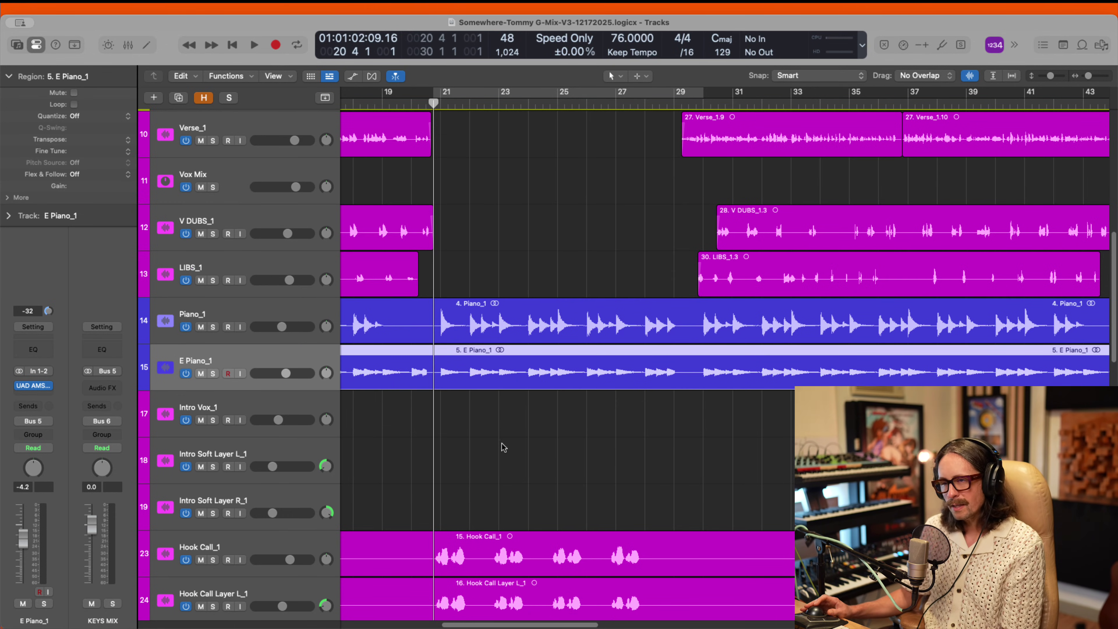
scroll(503, 447, down, 5)
click(343, 365)
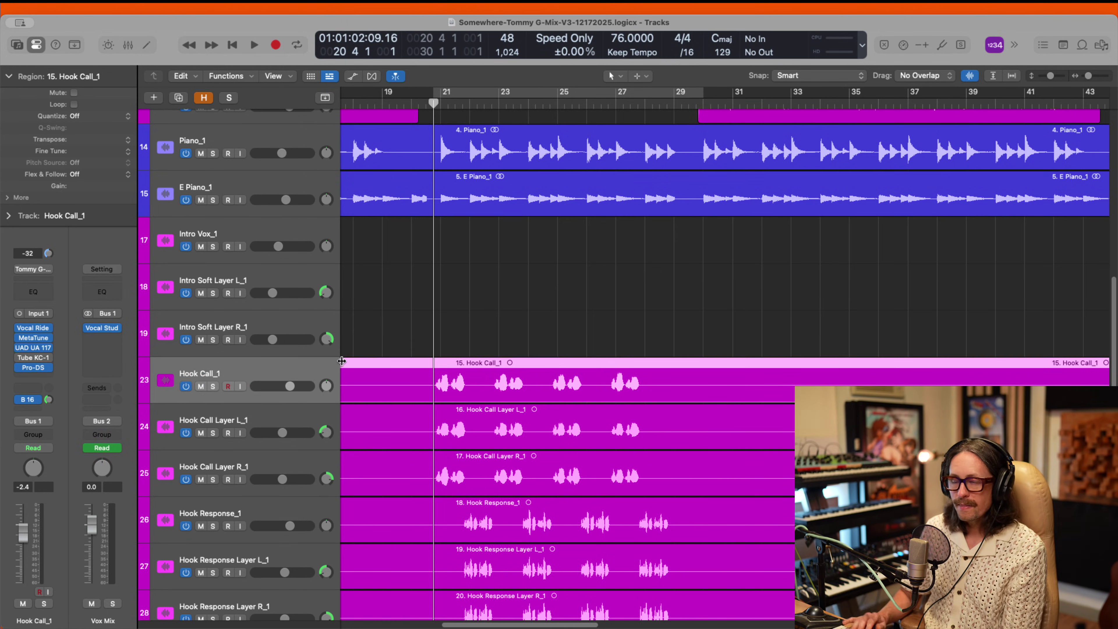
click(32, 328)
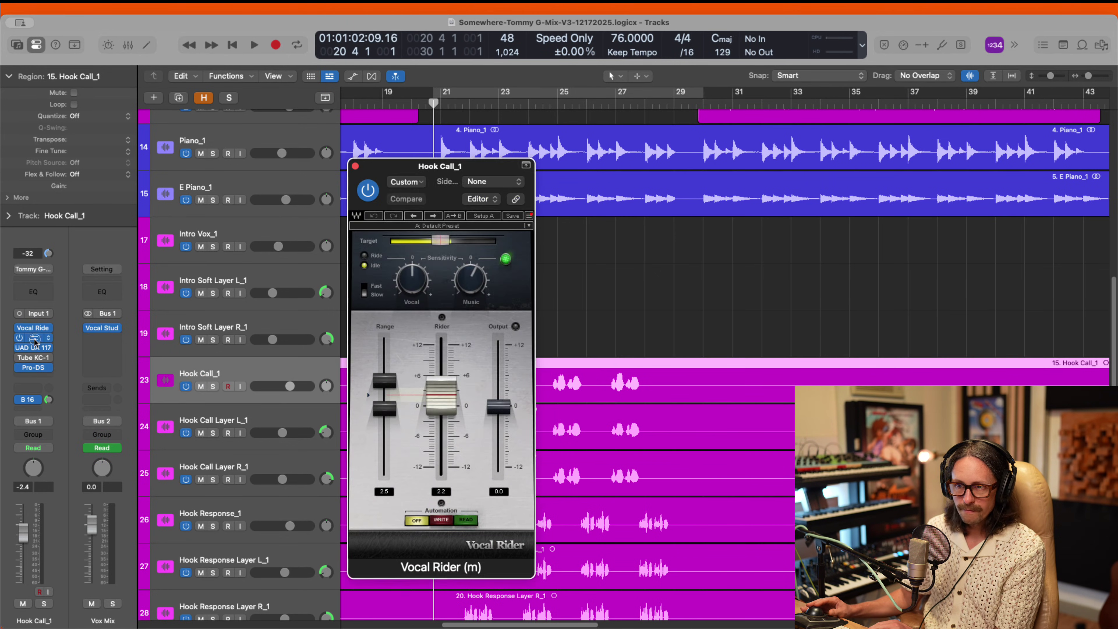
click(33, 338)
click(35, 348)
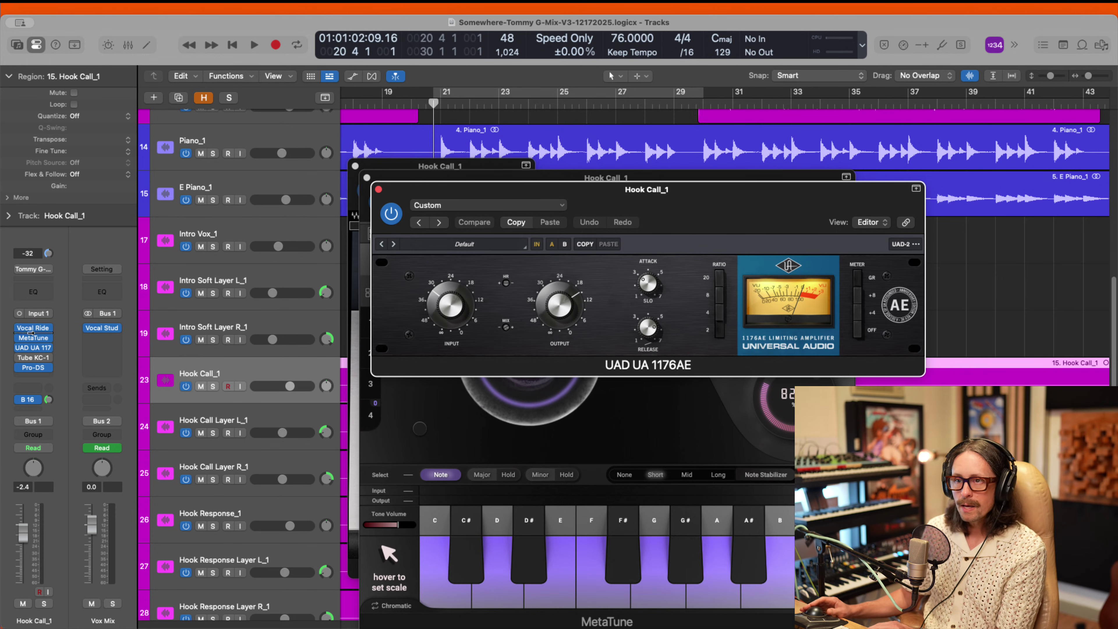
click(33, 367)
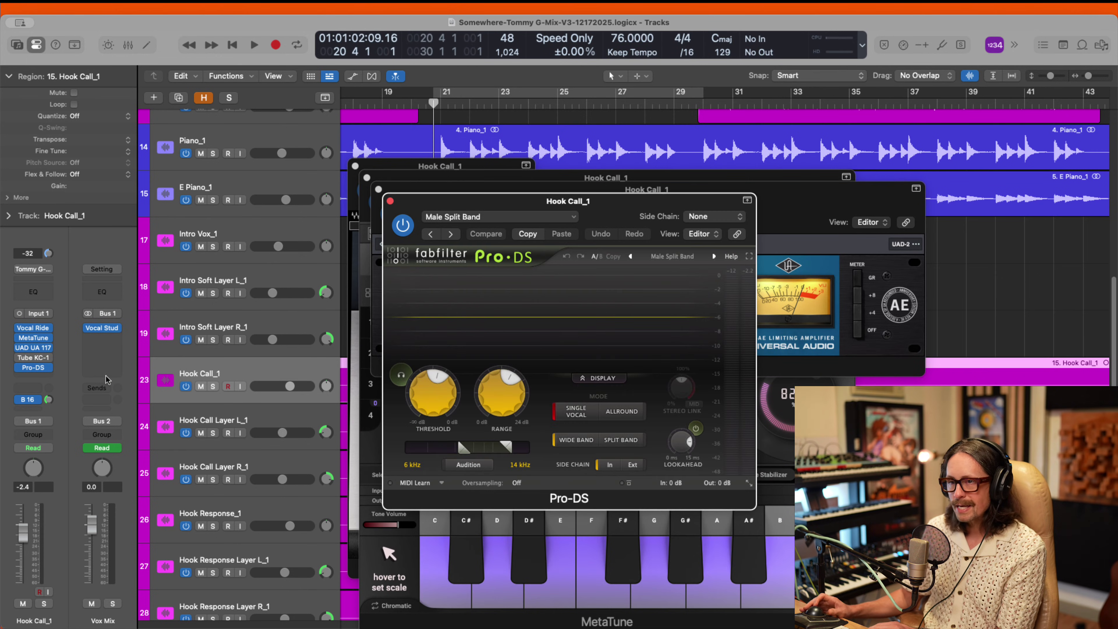
Step: Show the Temperance Lite on Hook Call_1's Bus 16 send, Temper down
click(27, 399)
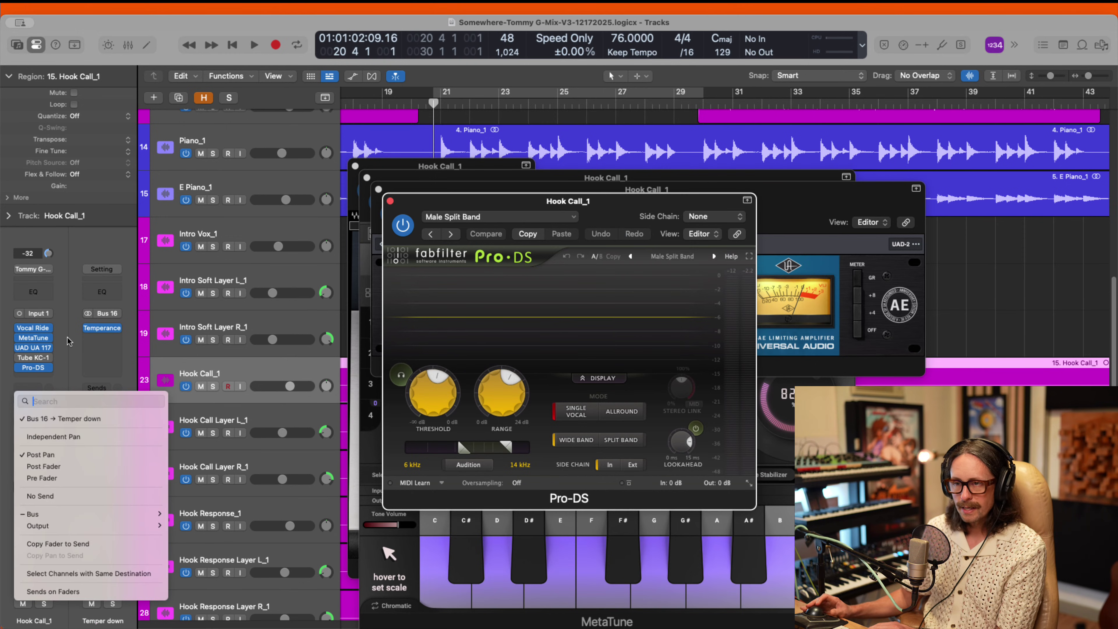
click(103, 331)
click(102, 328)
Step: From Hook Call Layer L_1, show the Vocal Studio on Vox Mix and the Temperance Lite on its Bus 17 send, Temper up
click(266, 424)
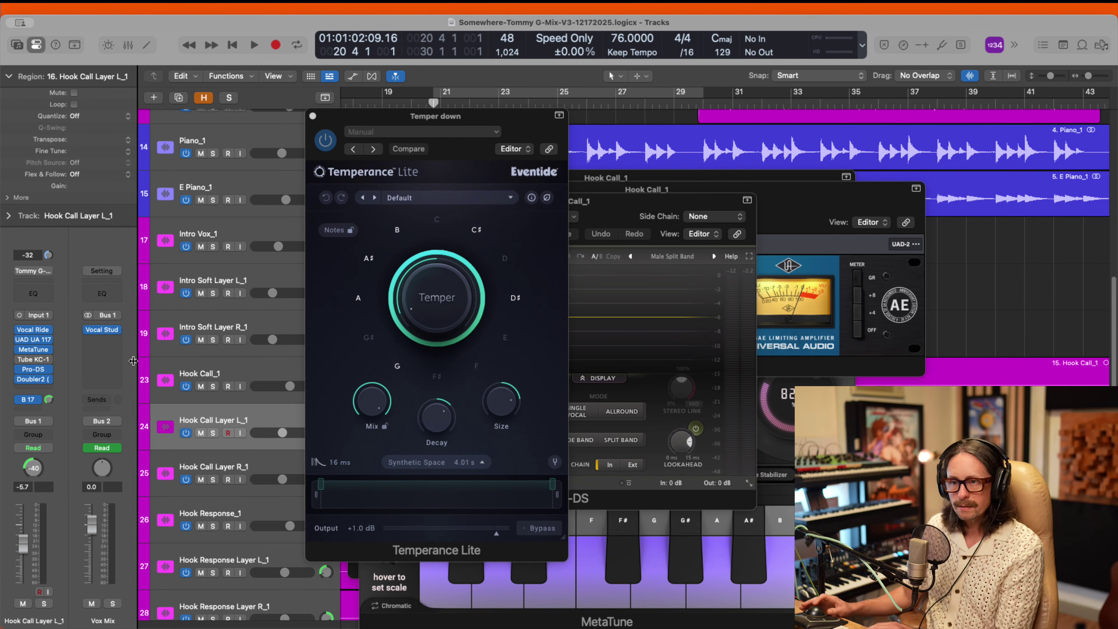
click(102, 330)
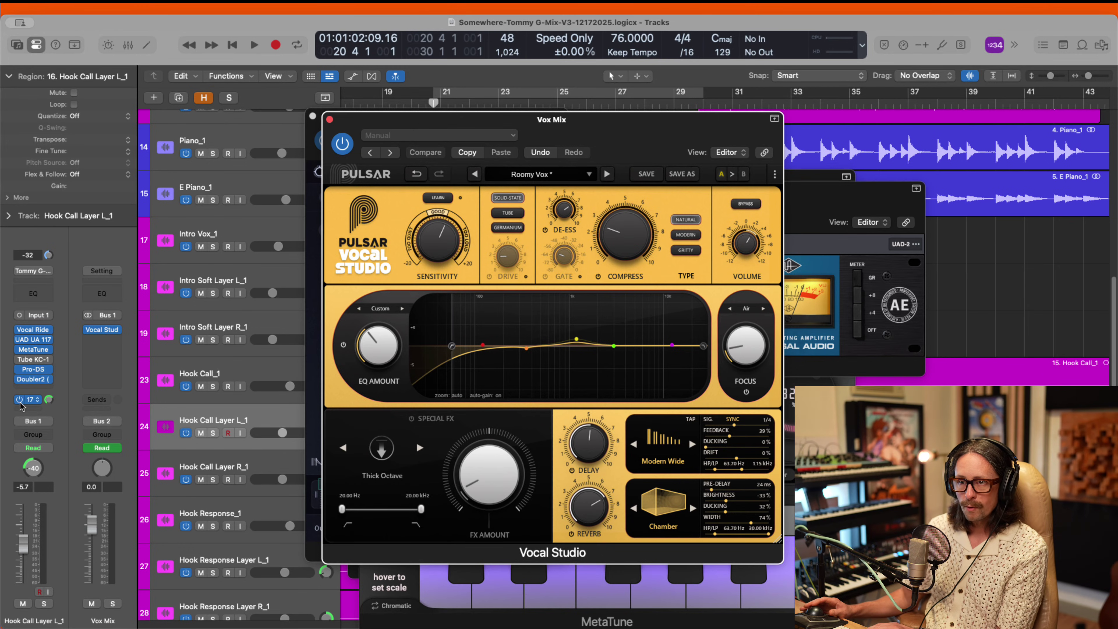
click(31, 399)
click(176, 505)
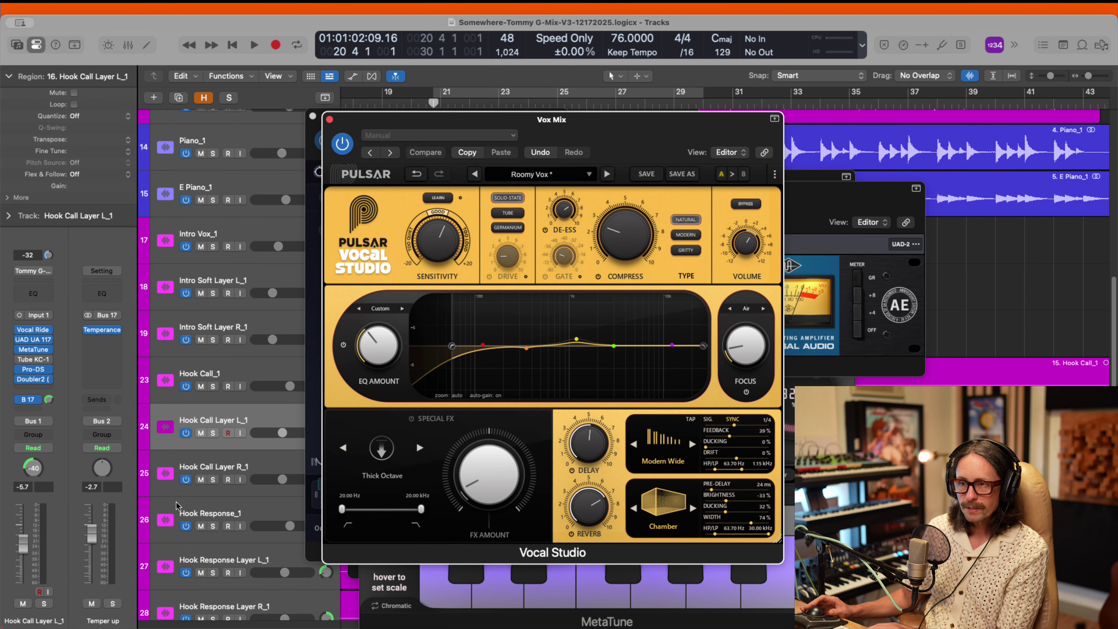
click(111, 329)
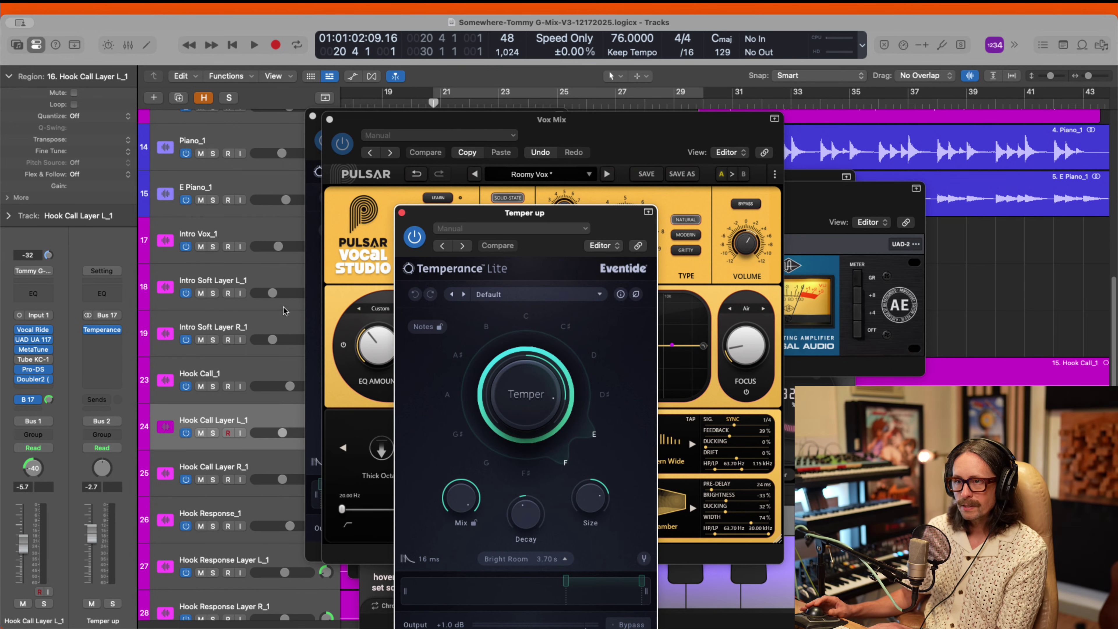
Step: Show the Stellar Echo SD-201 on Intro Soft Layer R_1's Bus 15 send, Vox Verb Depth, with its window fully in view
click(253, 321)
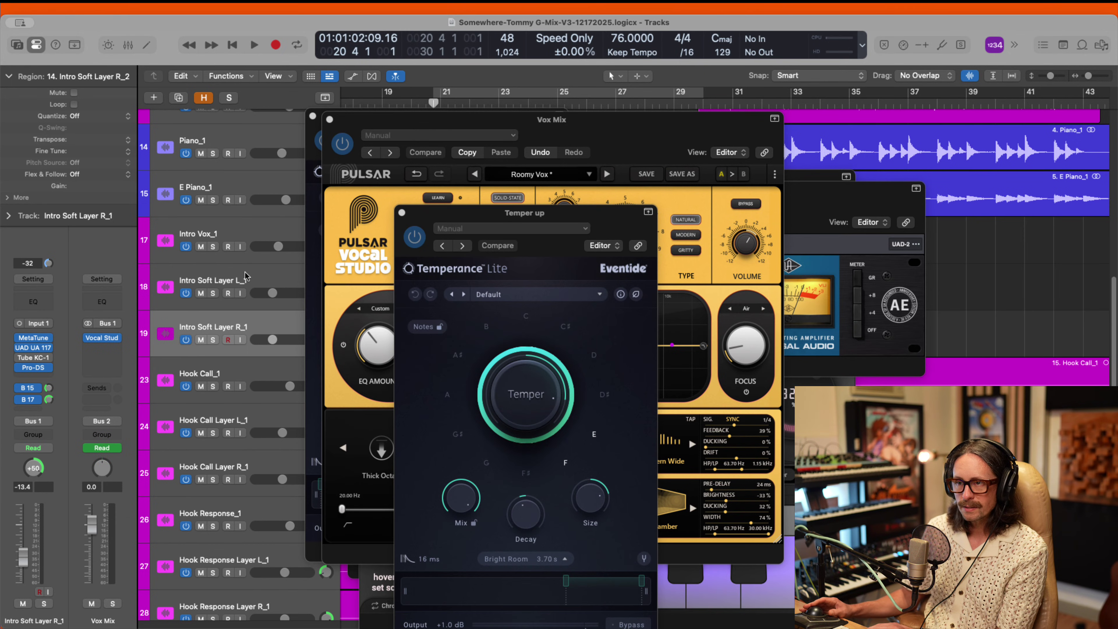
click(30, 398)
click(30, 403)
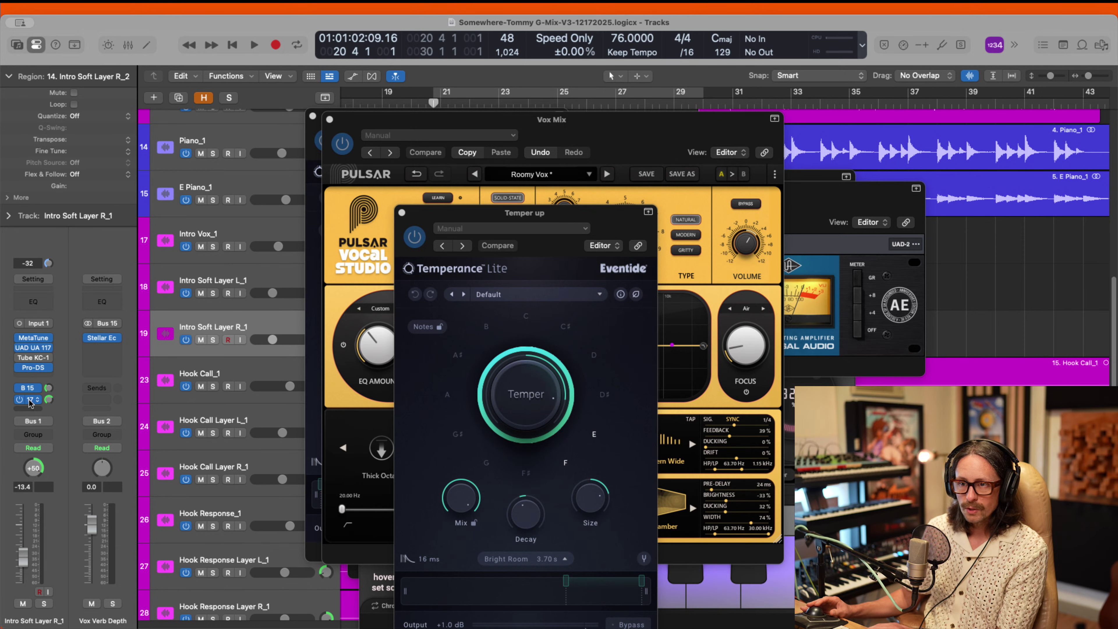
click(102, 337)
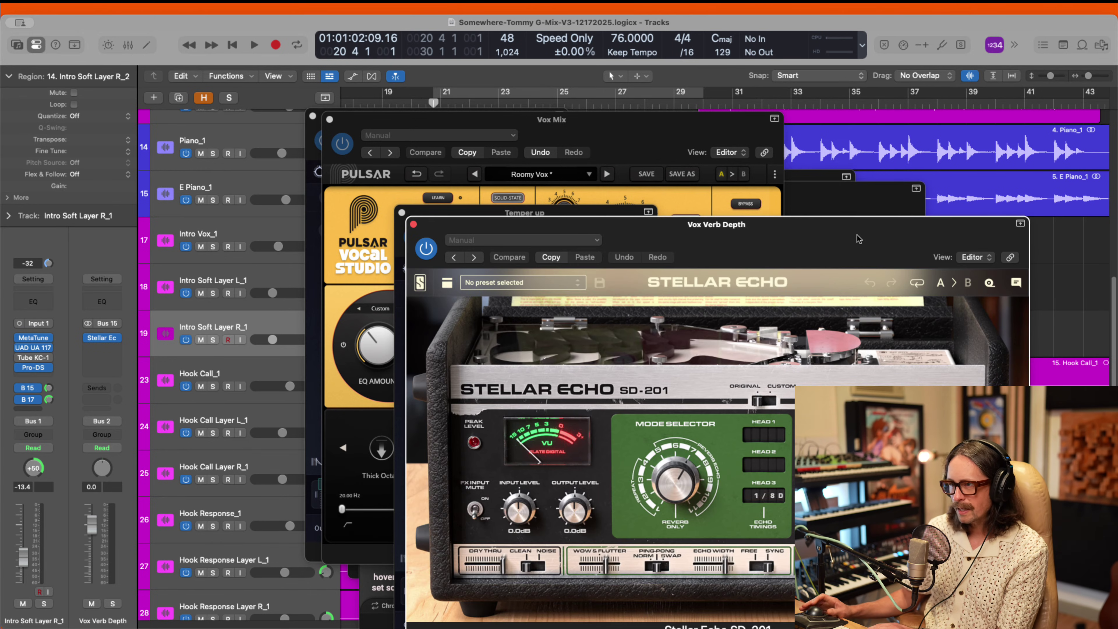
drag(859, 239, 612, 131)
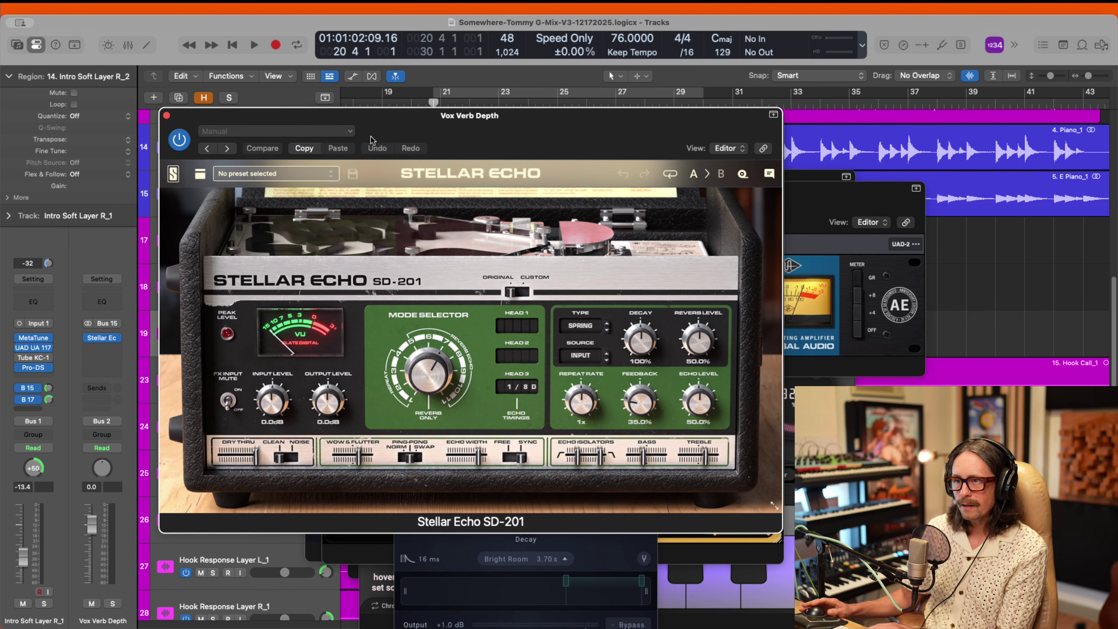
Step: Close all the open vocal send, Vox Mix and Hook Call_1 plug-in windows
click(166, 116)
click(402, 213)
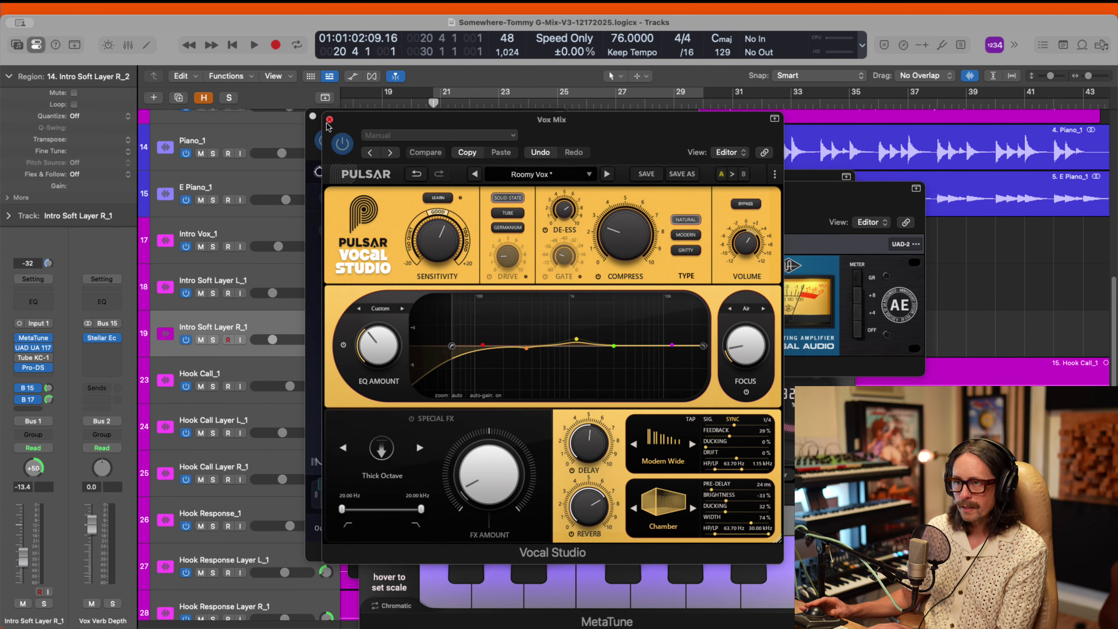
click(330, 120)
click(317, 116)
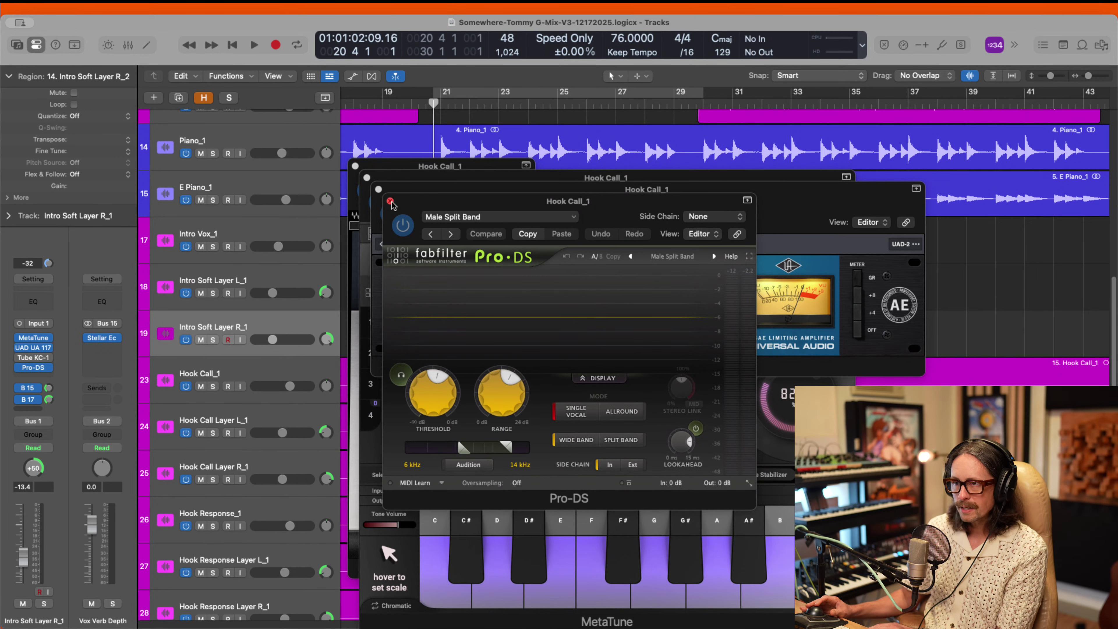
click(389, 201)
click(378, 190)
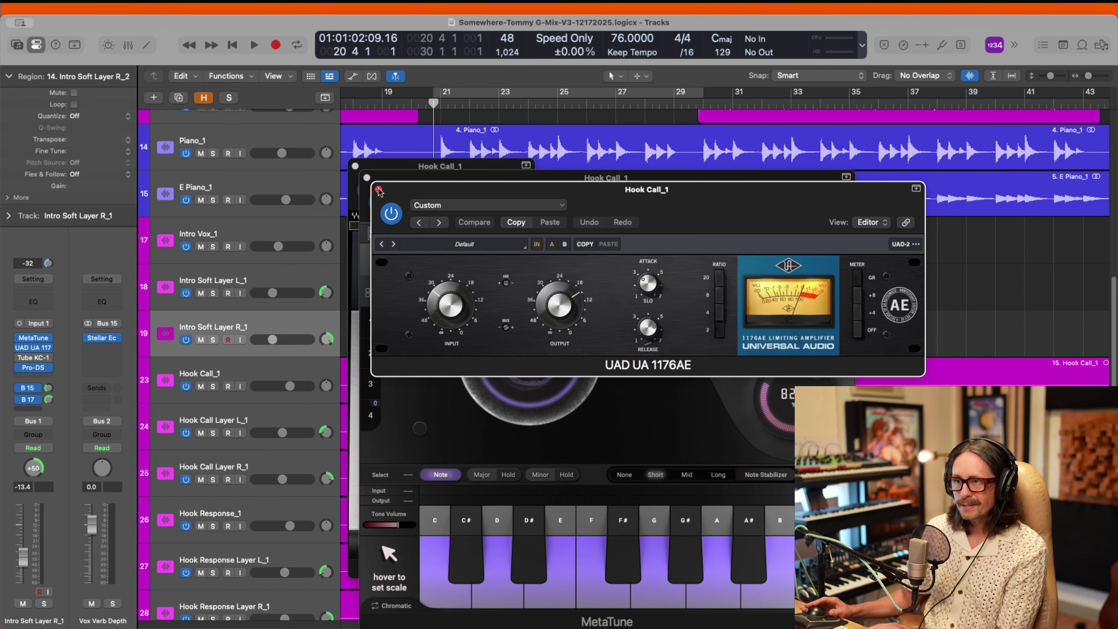
click(365, 178)
click(355, 166)
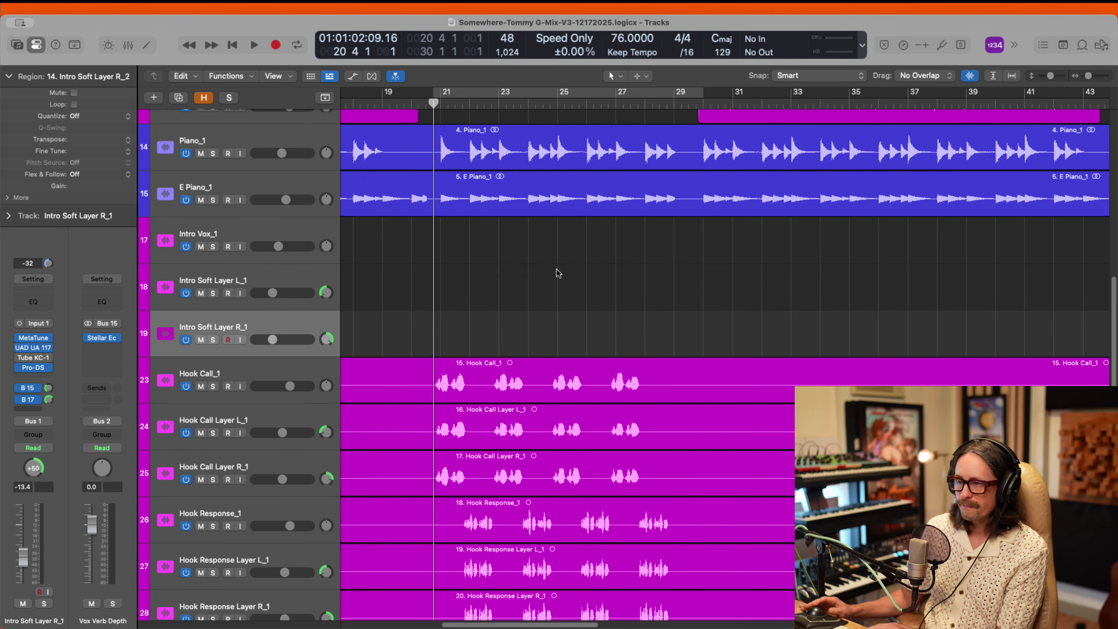
Step: Show the Pro-Q 4 and Virtual Mix Rack on the Hook Oos L_1 track
scroll(557, 269, down, 3)
scroll(506, 355, down, 3)
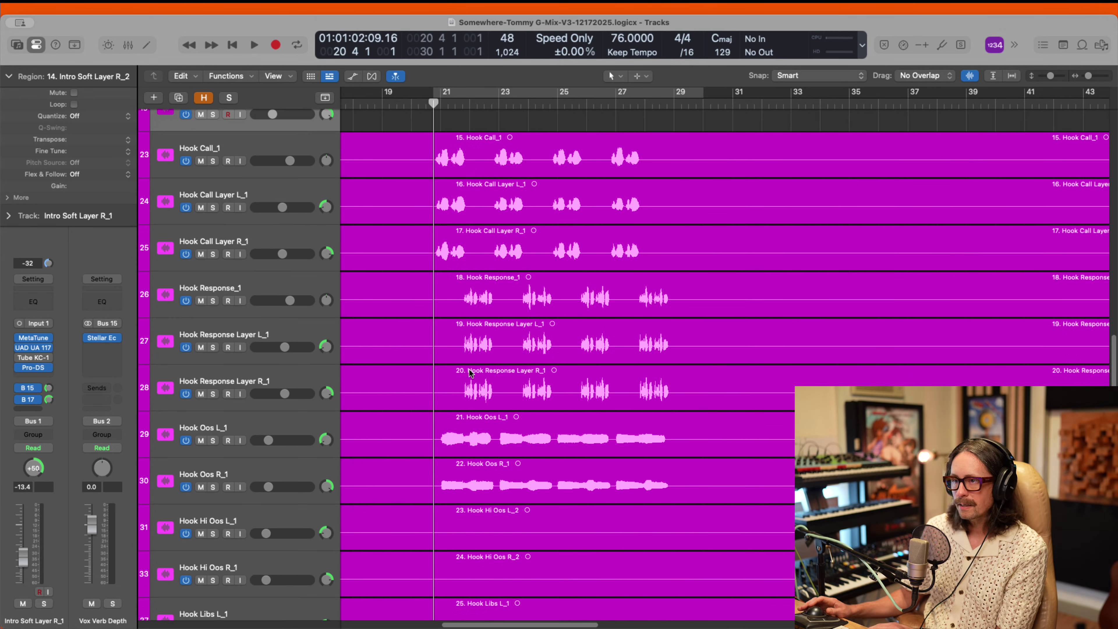
click(270, 428)
click(33, 358)
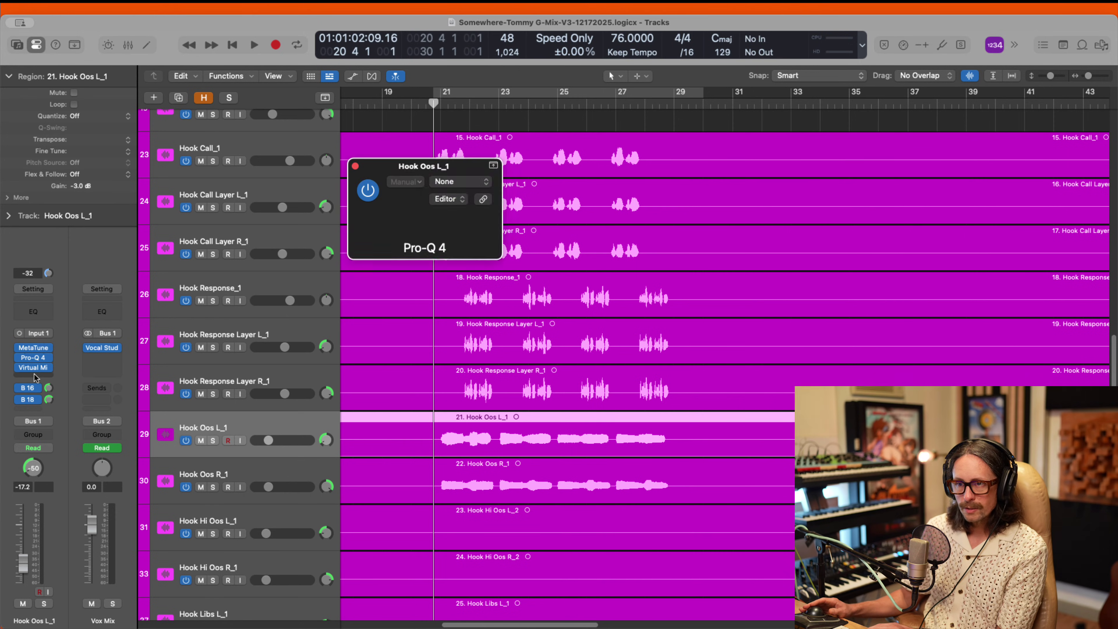
click(33, 367)
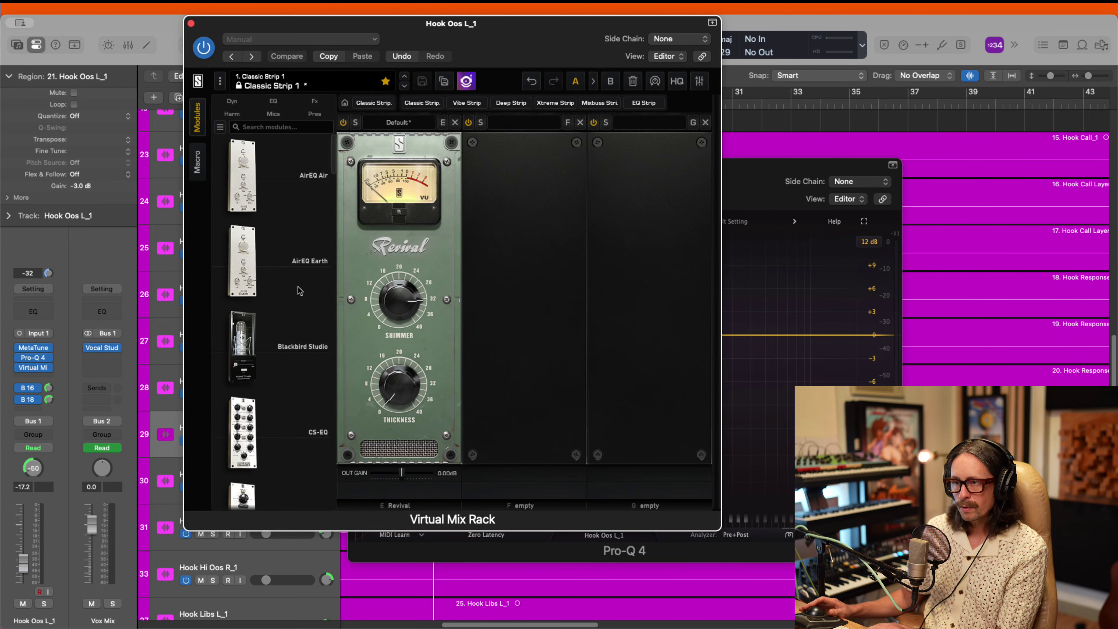
Step: Show the Bus 16 and Bus 18 sends of Hook Oos L_1 with Bus 18's Spaced Out, and close the open plug-in windows
click(38, 386)
click(35, 388)
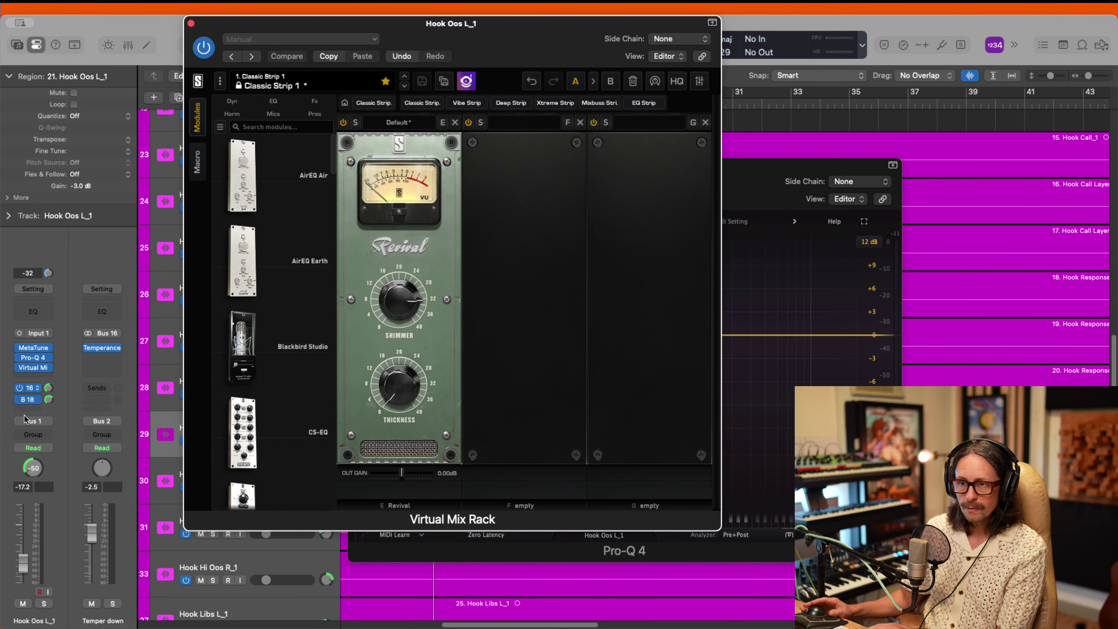
click(29, 400)
click(77, 290)
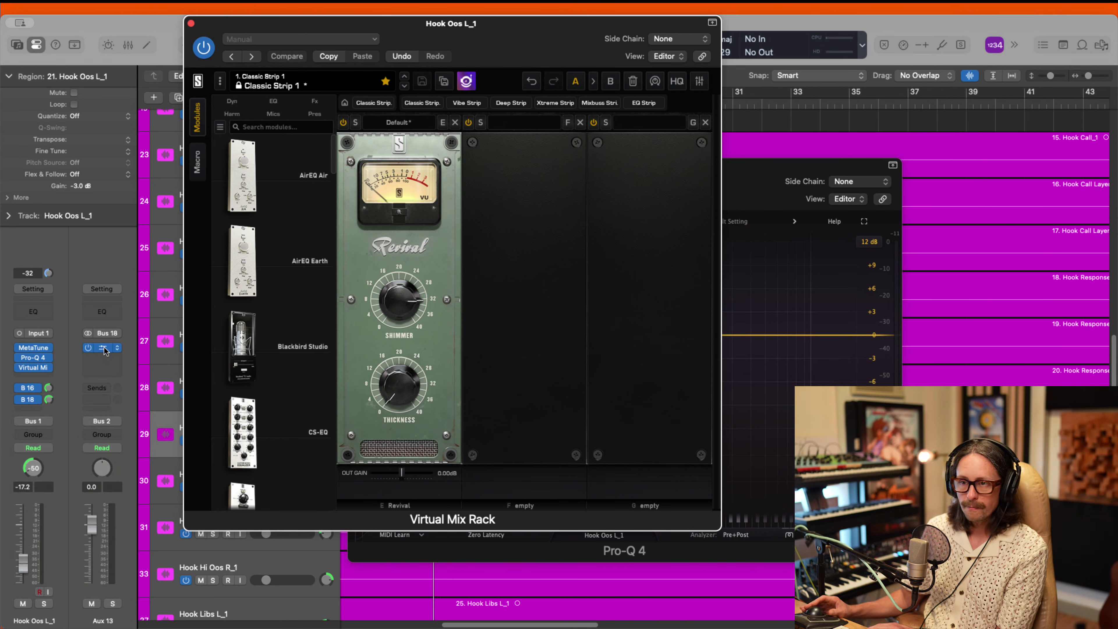
click(102, 347)
click(355, 166)
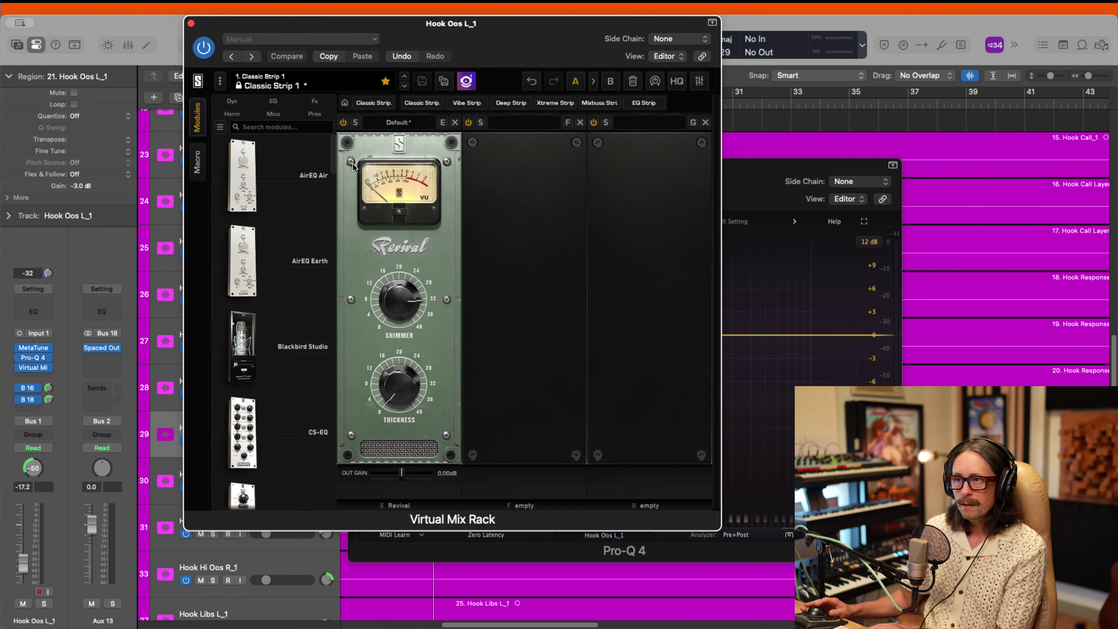
click(192, 23)
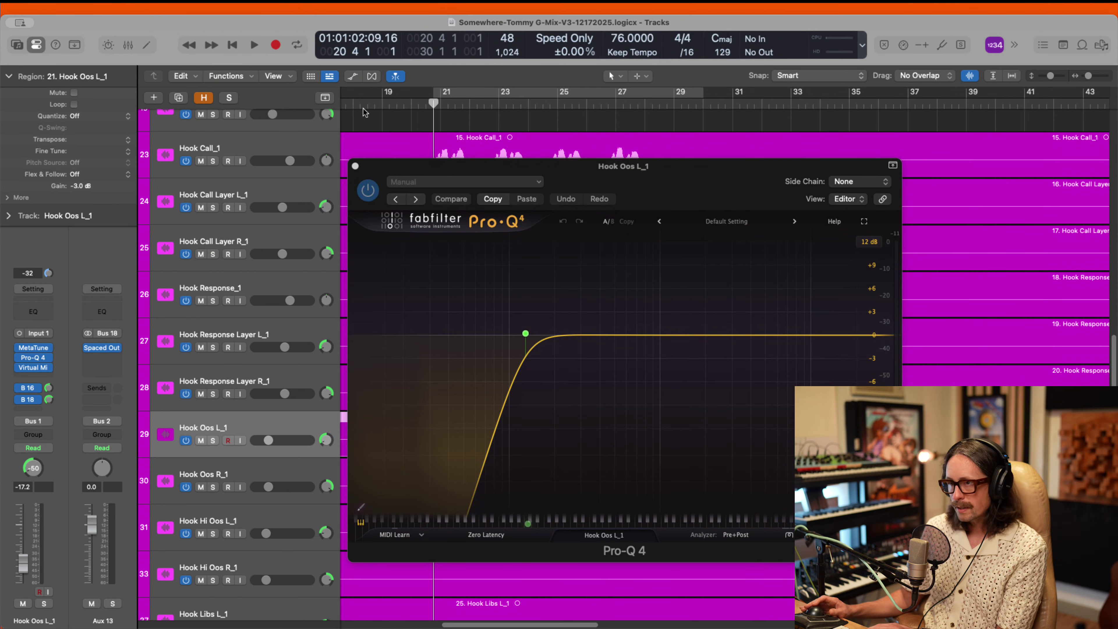
click(355, 166)
Step: Show the UAD Brigade Chorus on the Hook Synth_1 track
scroll(526, 274, down, 15)
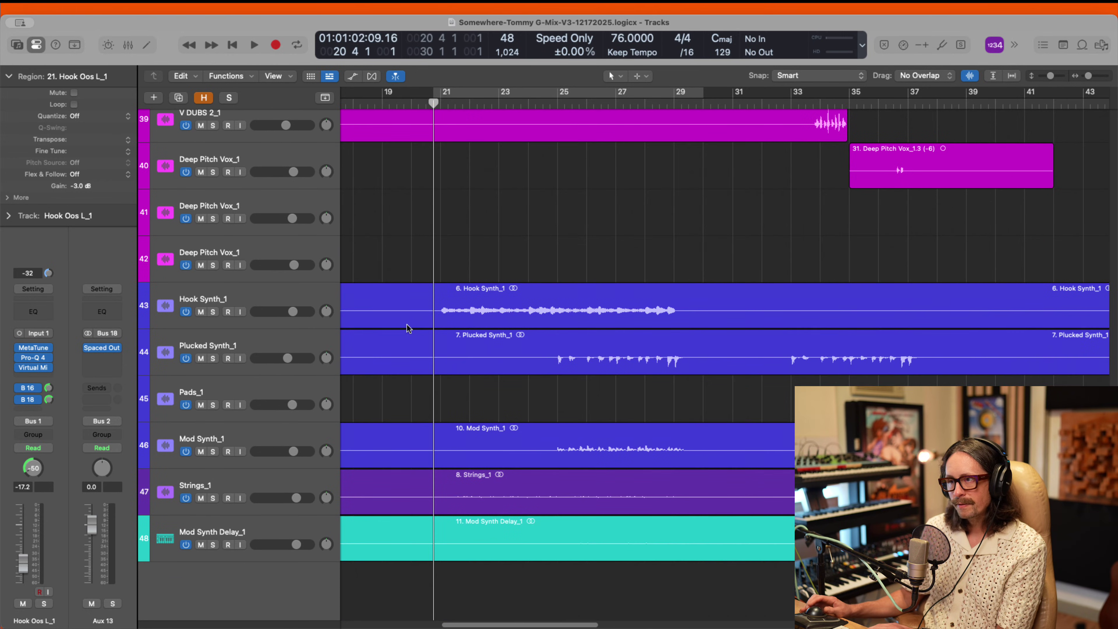
click(238, 301)
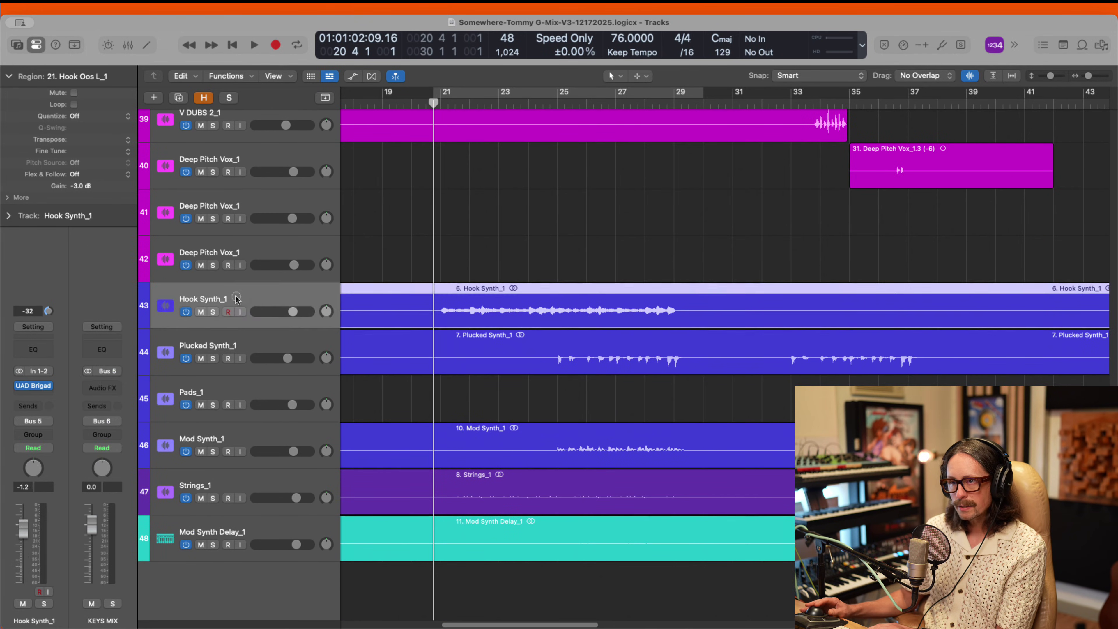
click(36, 386)
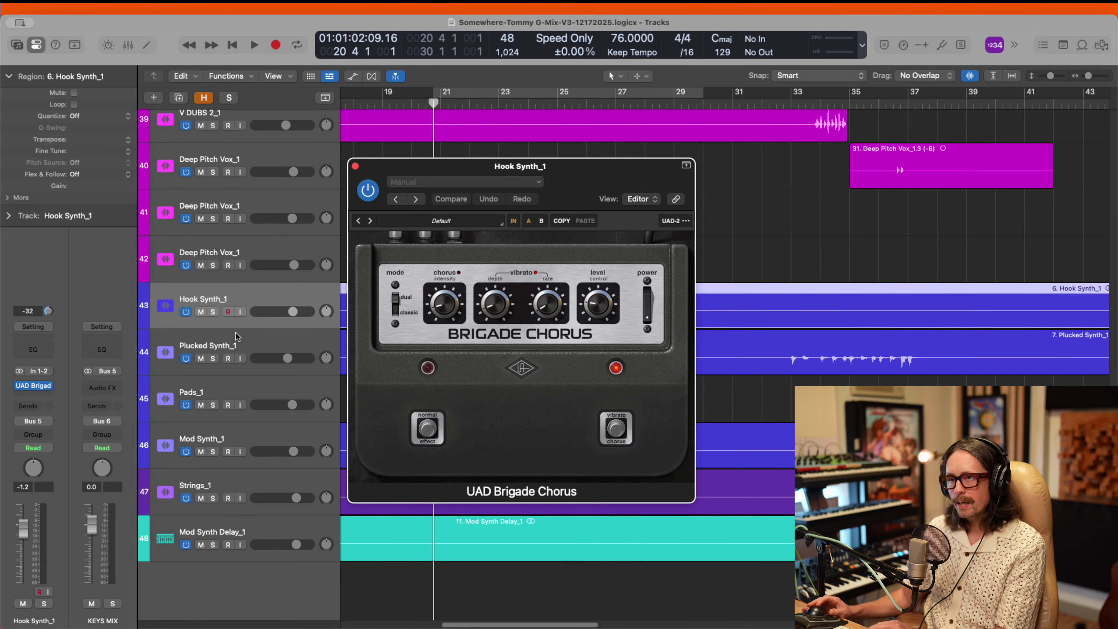
Step: Compare Hook Synth_1 soloed with the Brigade Chorus bypassed and active, hear it unsoloed in the mix, and close the plug-in
click(213, 312)
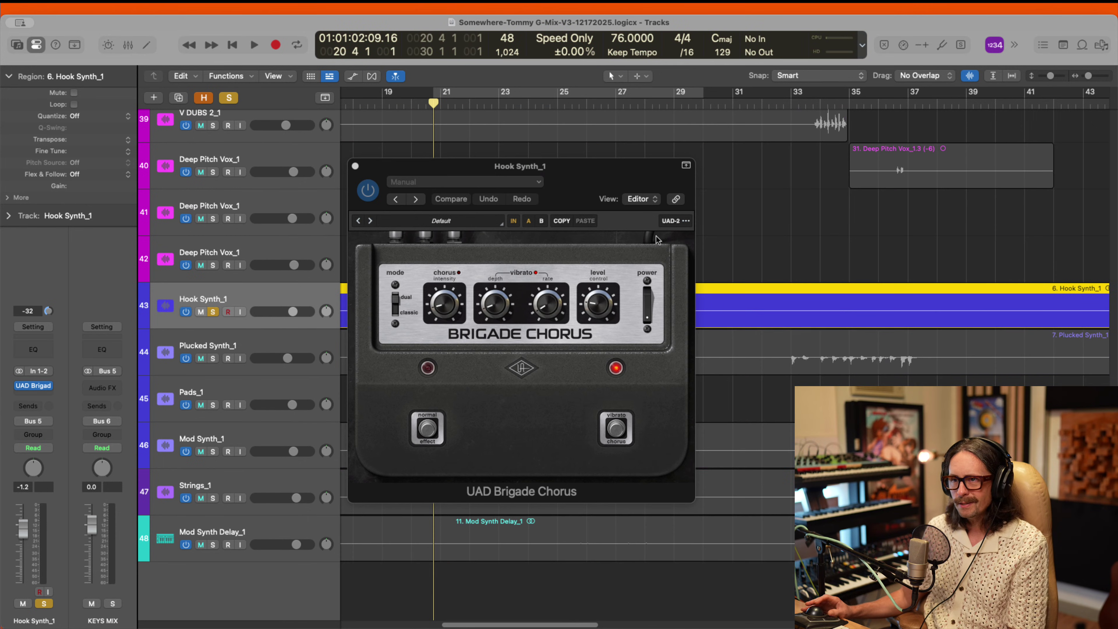
key(space)
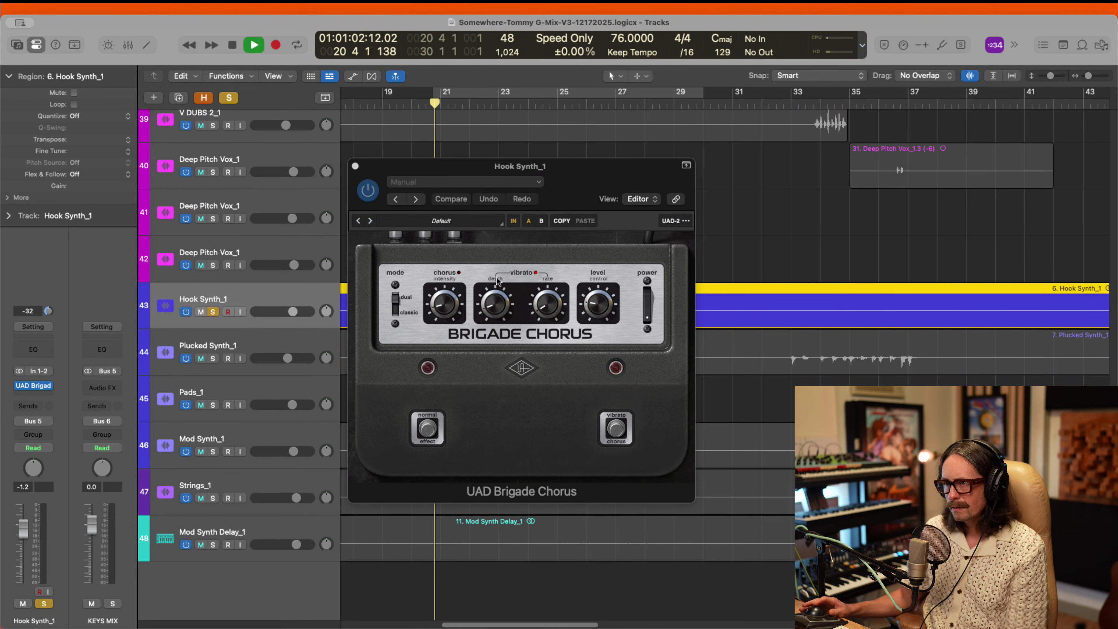
click(367, 192)
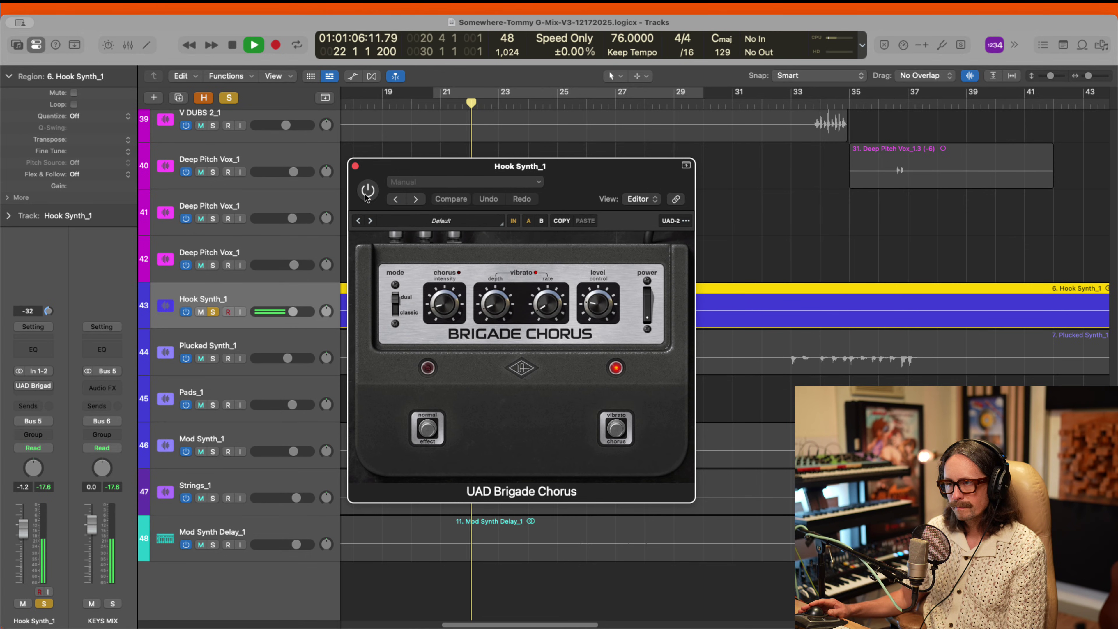
click(367, 192)
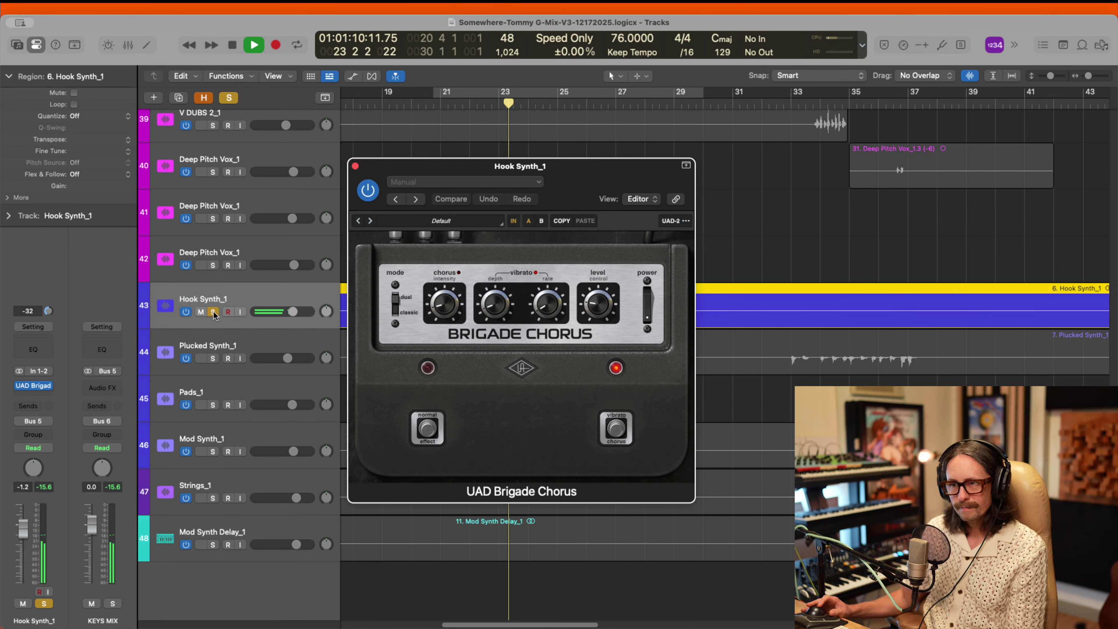
click(348, 294)
key(s)
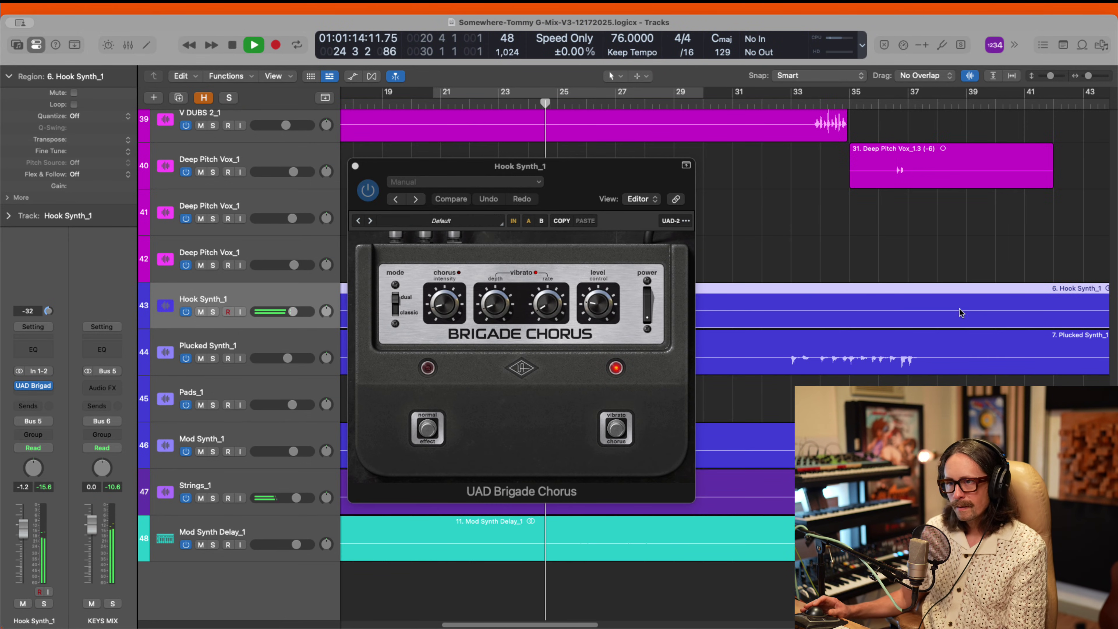
key(space)
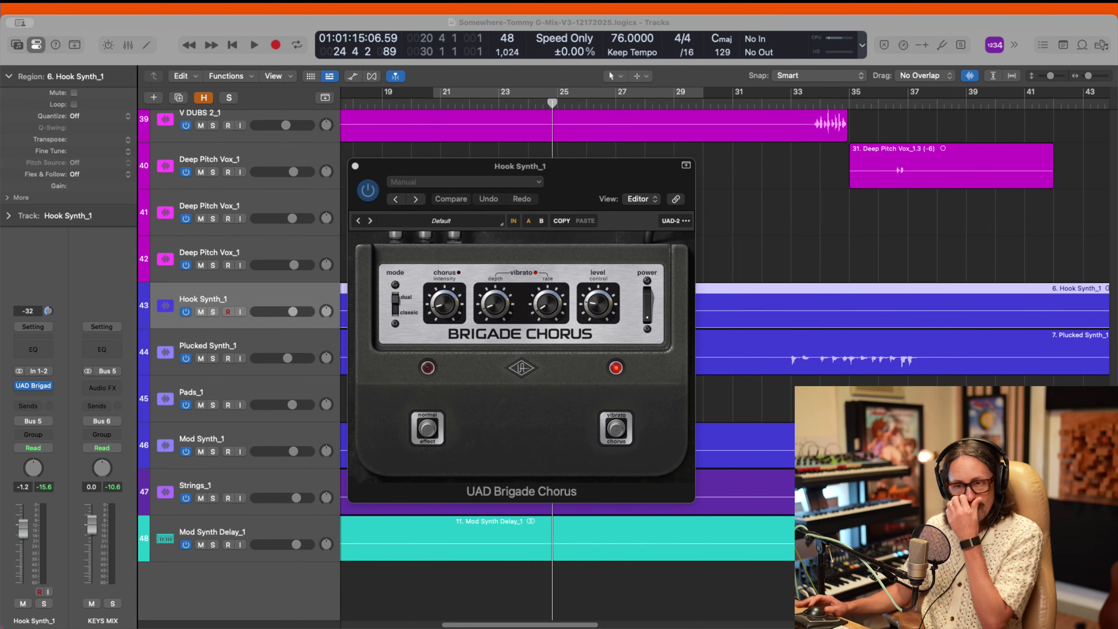
click(356, 166)
Step: Play the Somewhere_demo_03 reference soloed from bar 24, and switch back to the full mix during playback to compare
scroll(516, 157, up, 15)
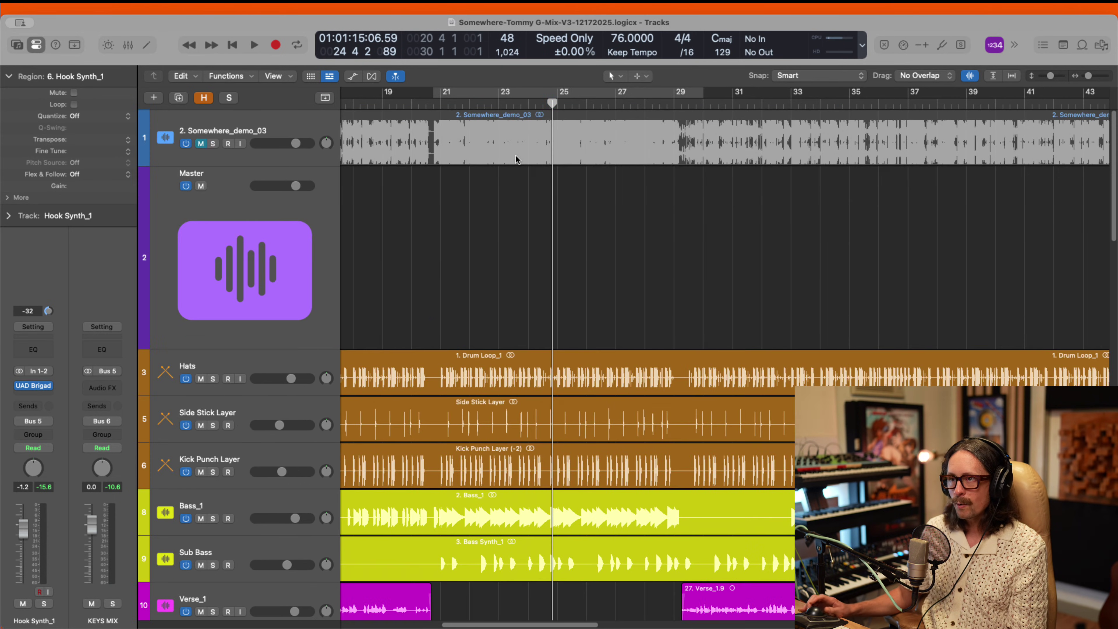
click(213, 143)
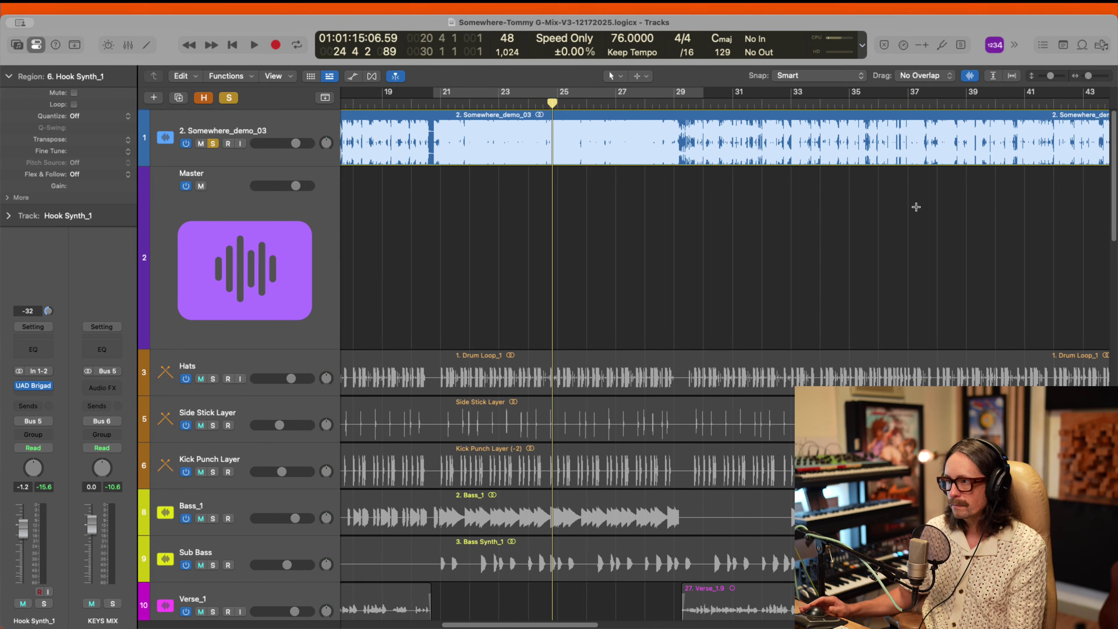
key(space)
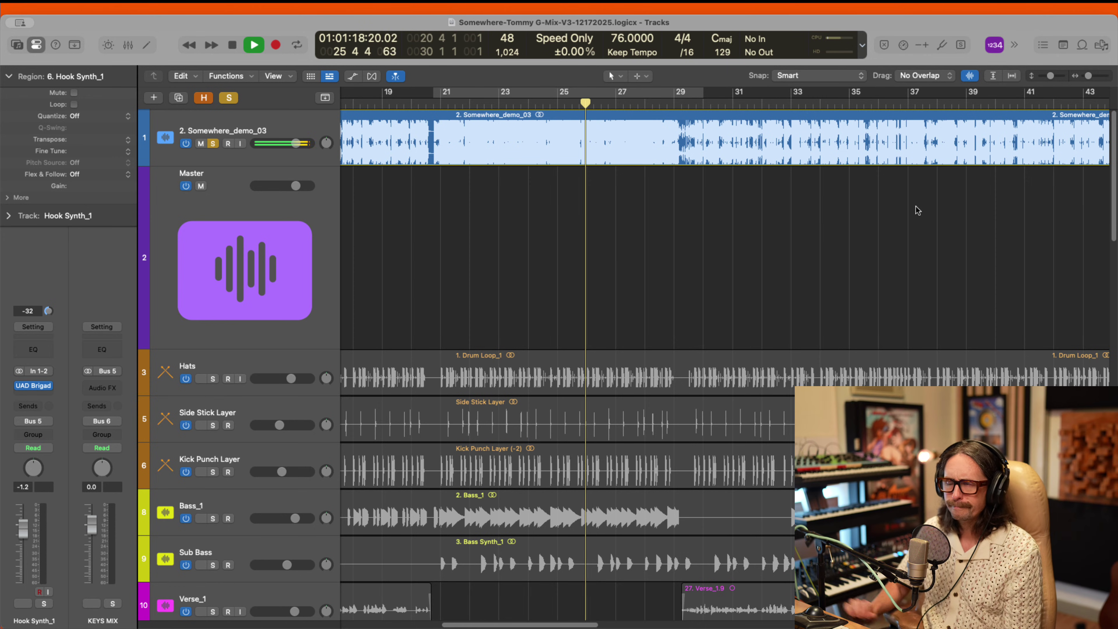
key(ctrl+s)
key(ctrl+m)
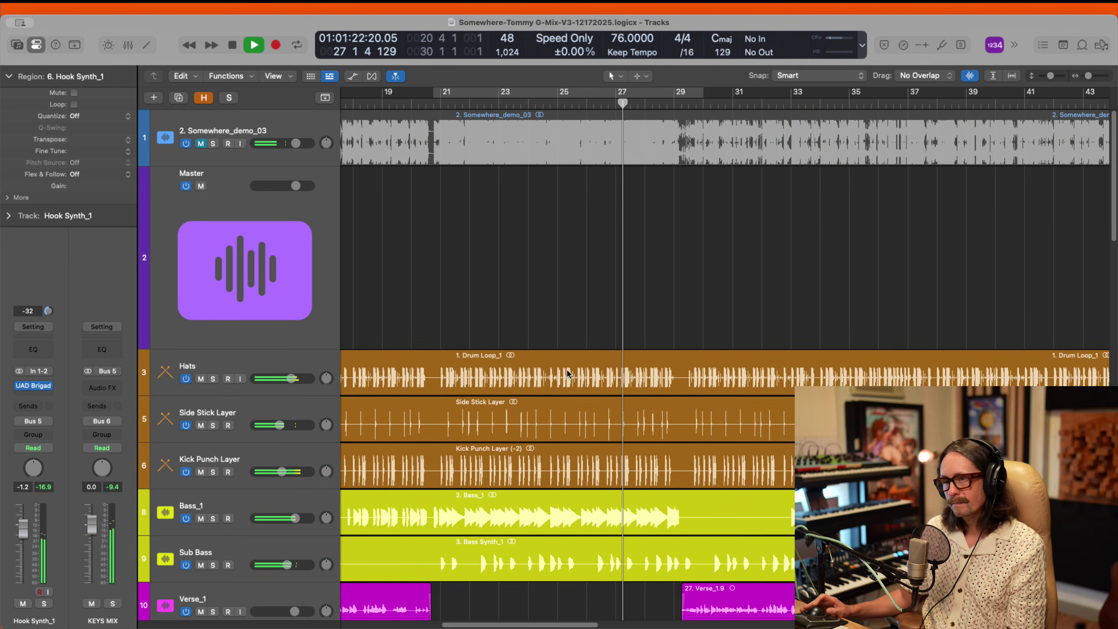
Step: In the mixer, show the UAD API 2500 and the Pro-Q 4 on the MASTER AUX channel while the mix plays
key(x)
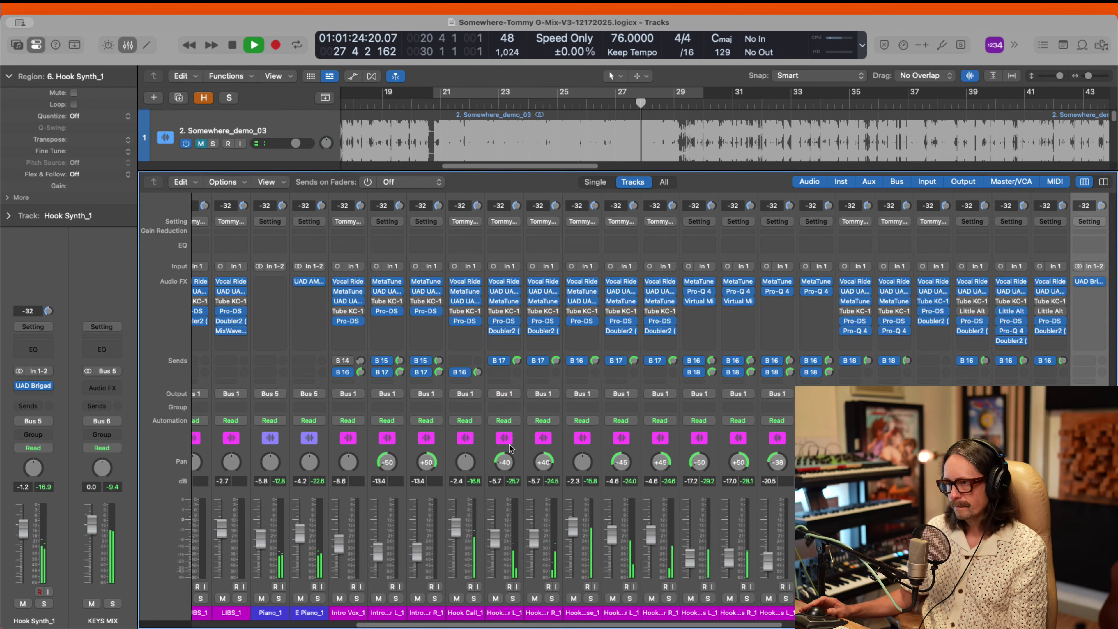
scroll(510, 448, right, 10)
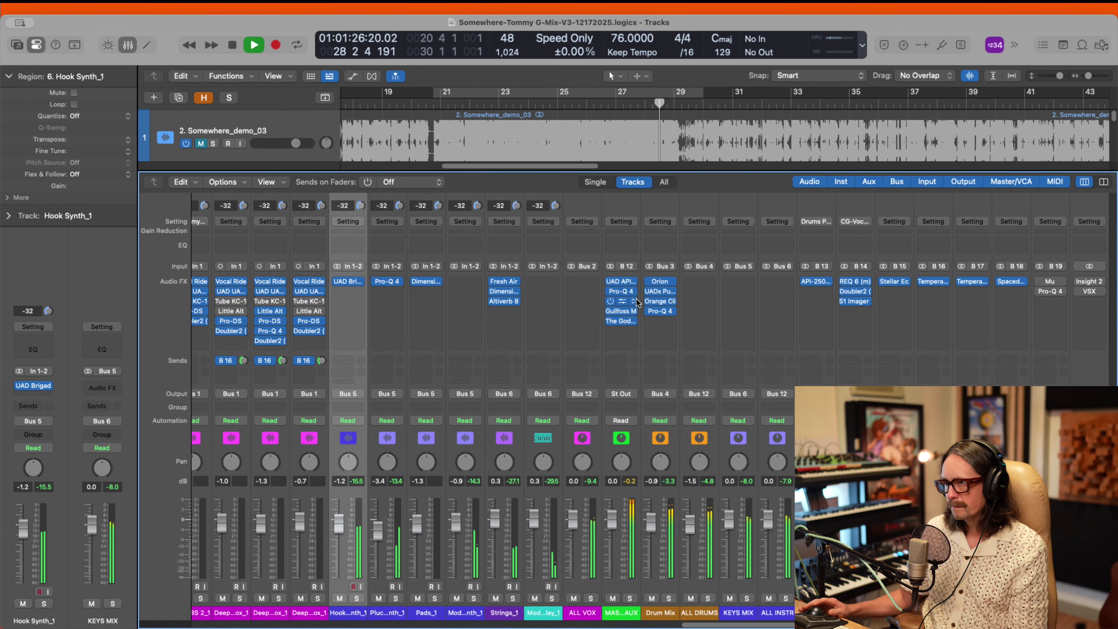
click(620, 278)
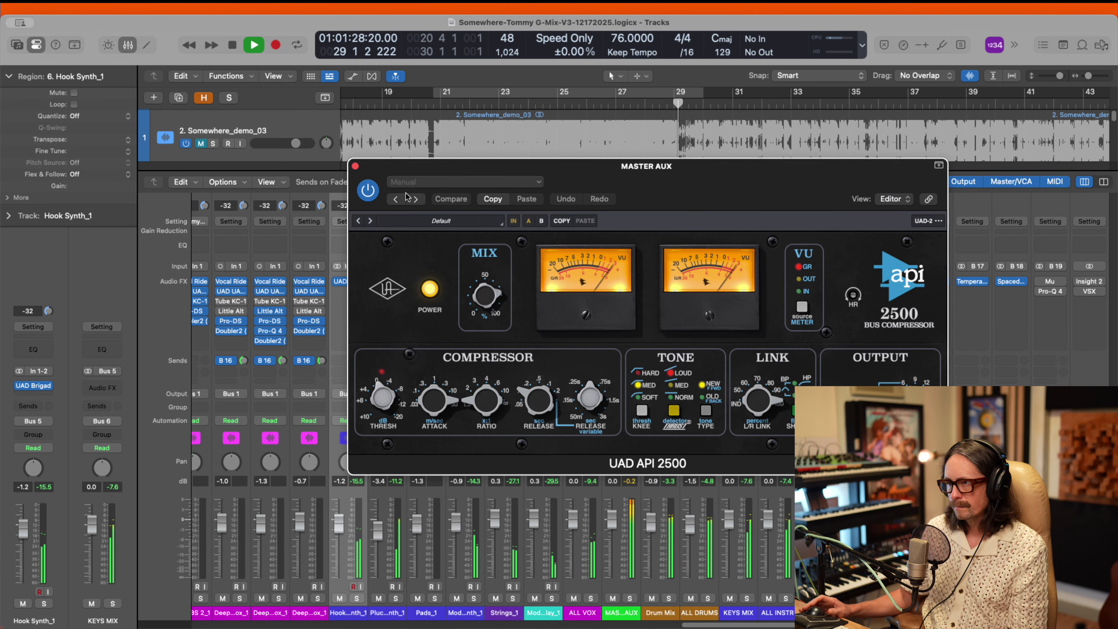
click(355, 166)
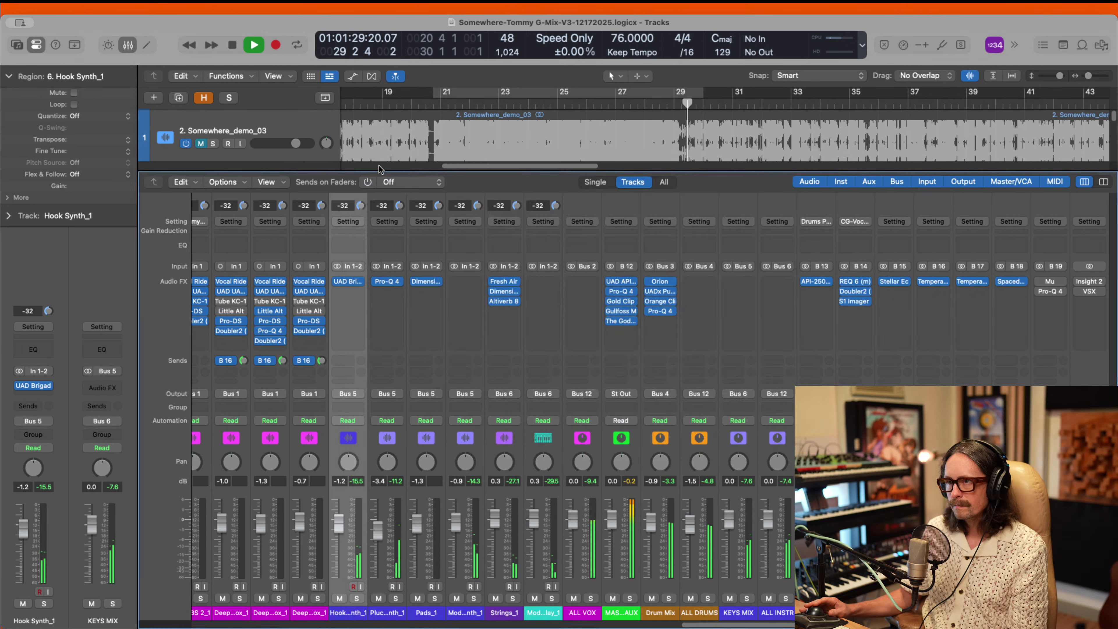
click(625, 295)
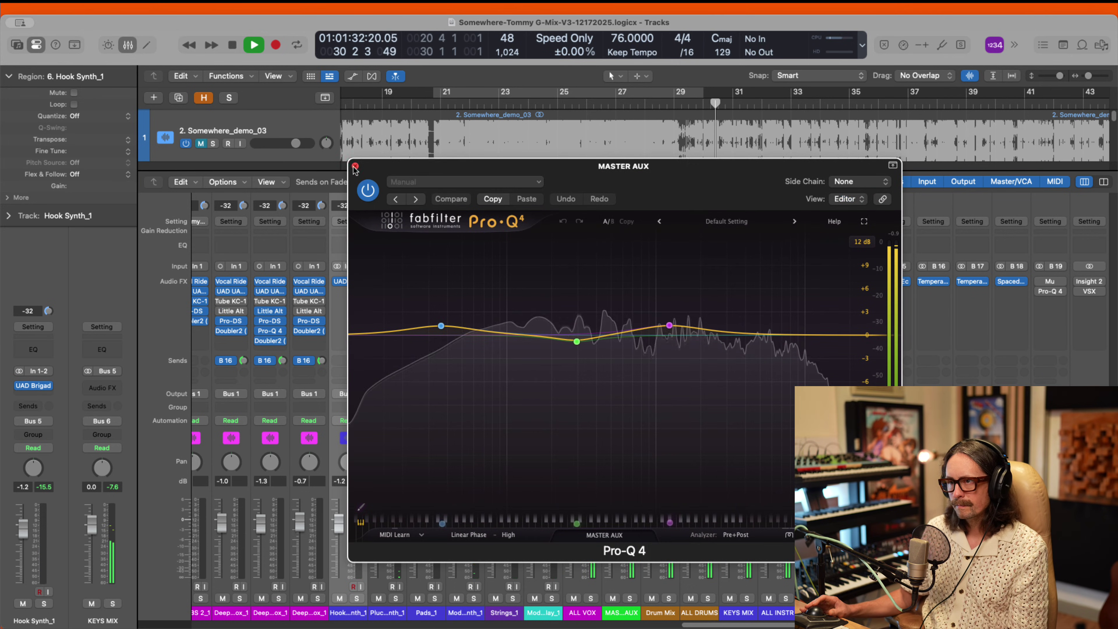
click(356, 166)
Step: Show the Gold Clip and Gullfoss Master on the MASTER AUX channel, closing each afterwards
click(621, 301)
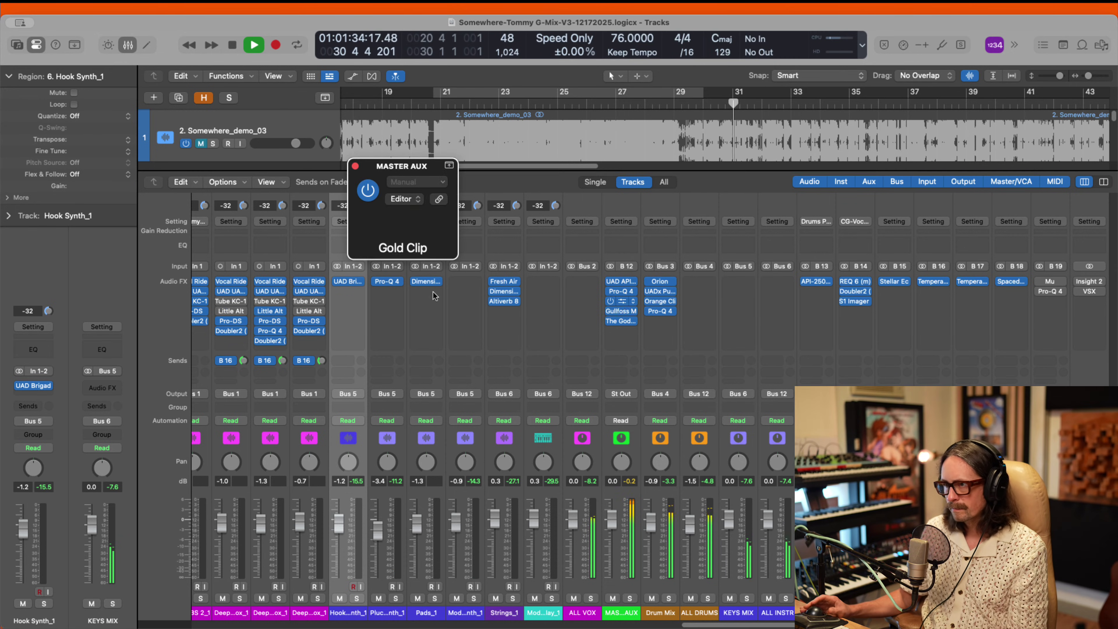
click(357, 167)
click(621, 311)
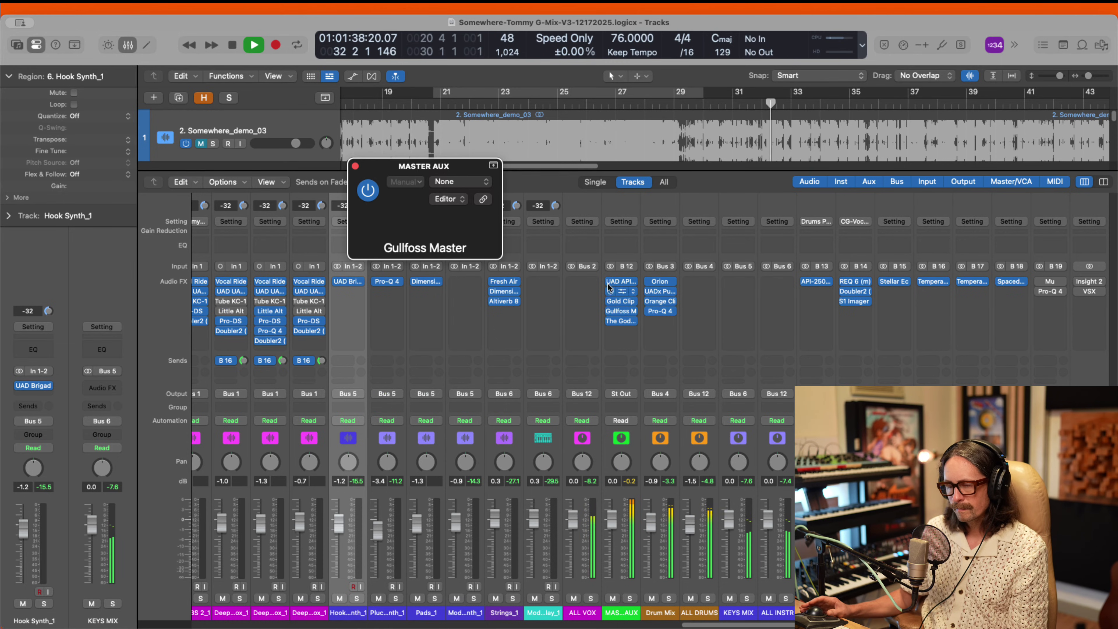
click(356, 166)
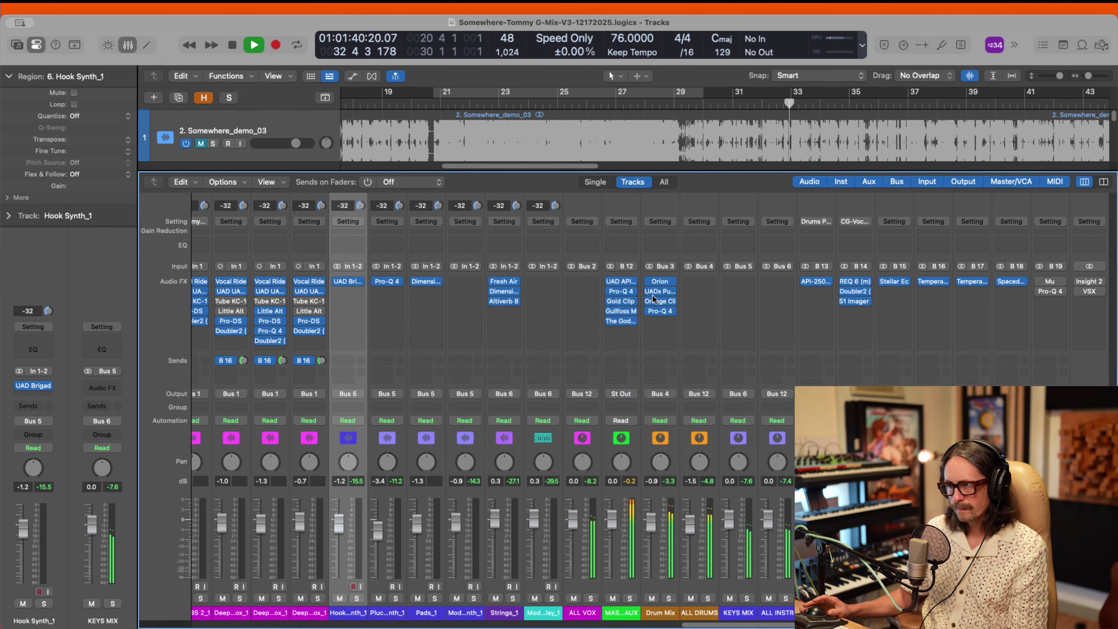
Step: Set the amount of The God Particle on MASTER AUX to 80%, close its window and stop playback
click(621, 321)
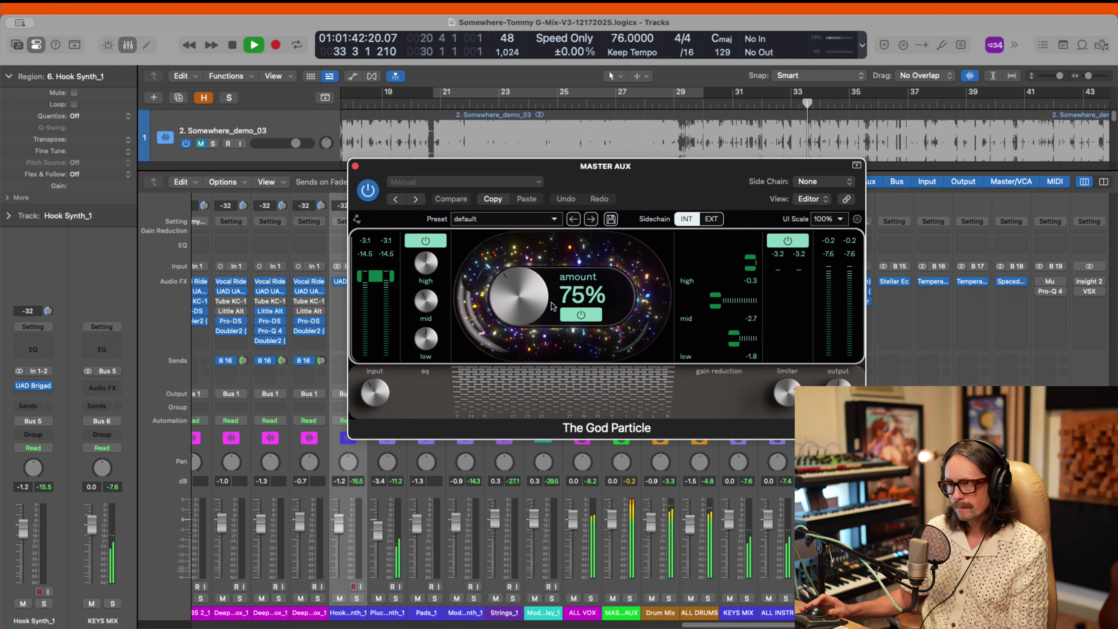
drag(554, 306, 541, 306)
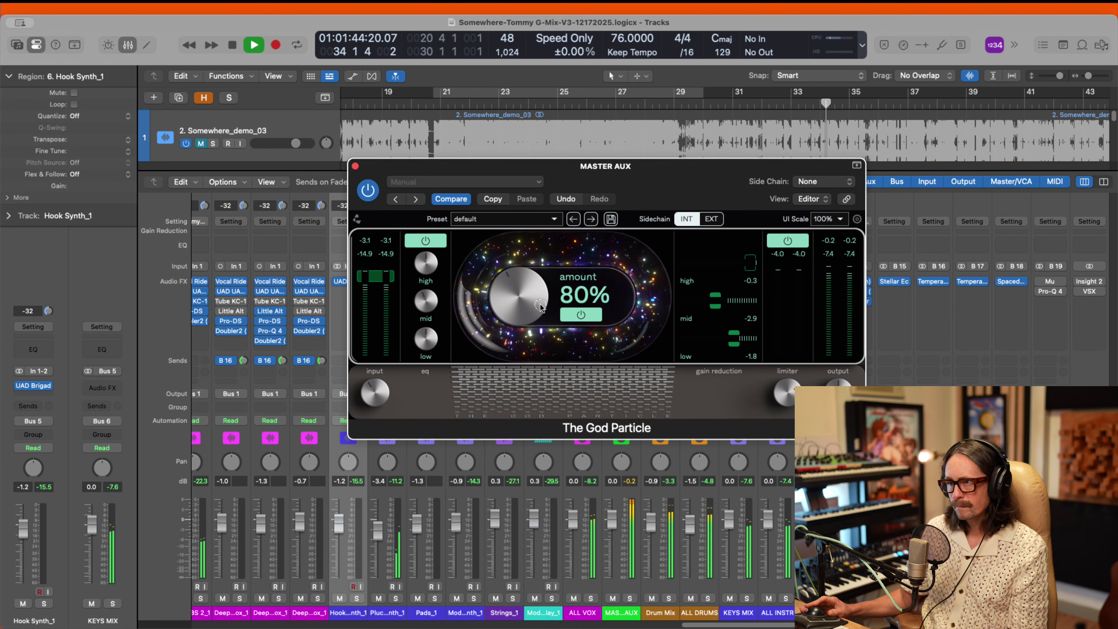
click(355, 166)
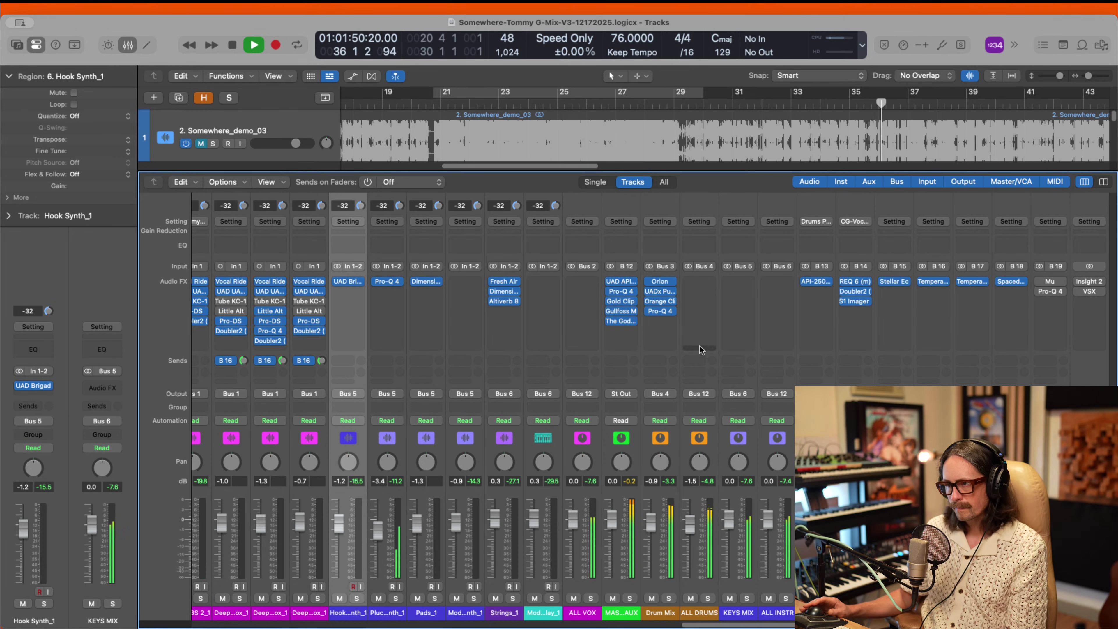
key(space)
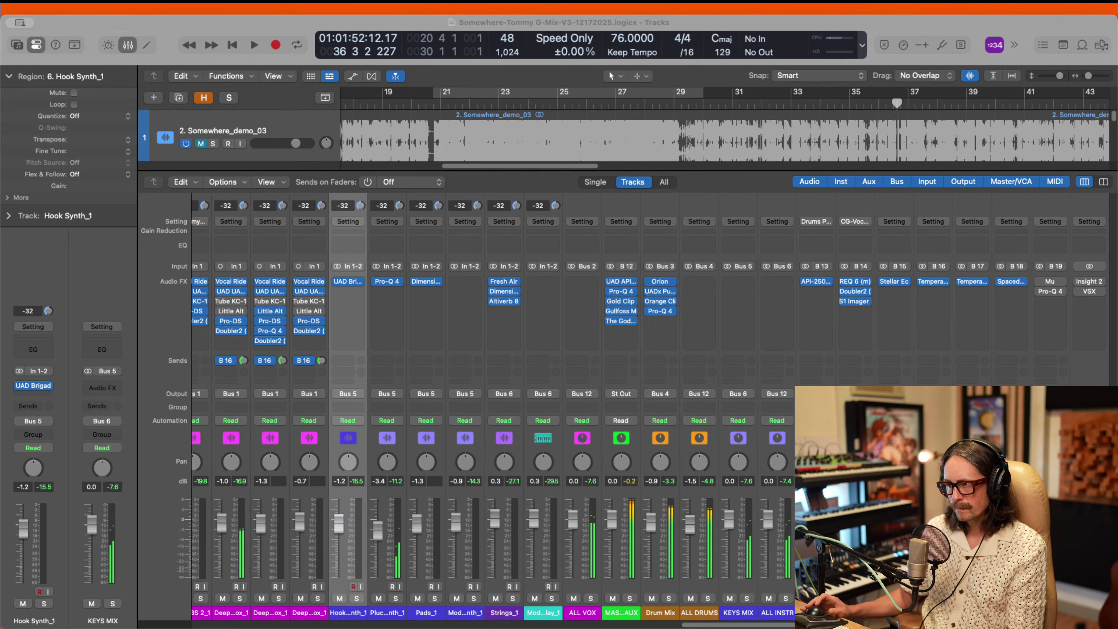
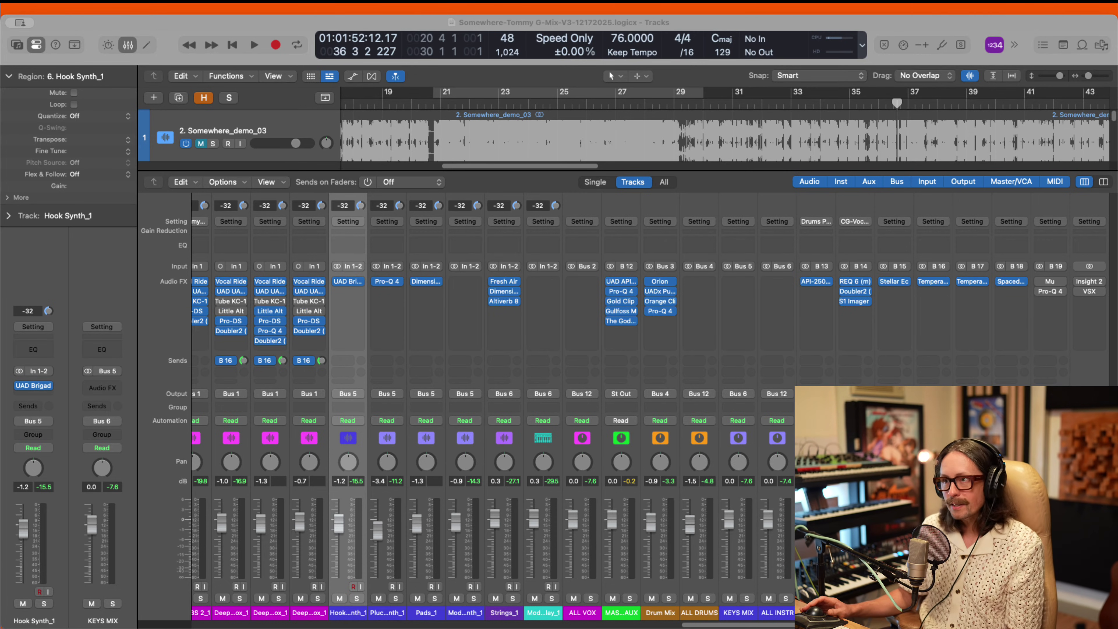
Step: Hide the mixer, fit the whole arrangement in view and reduce the Master track's height to match the other tracks
click(320, 86)
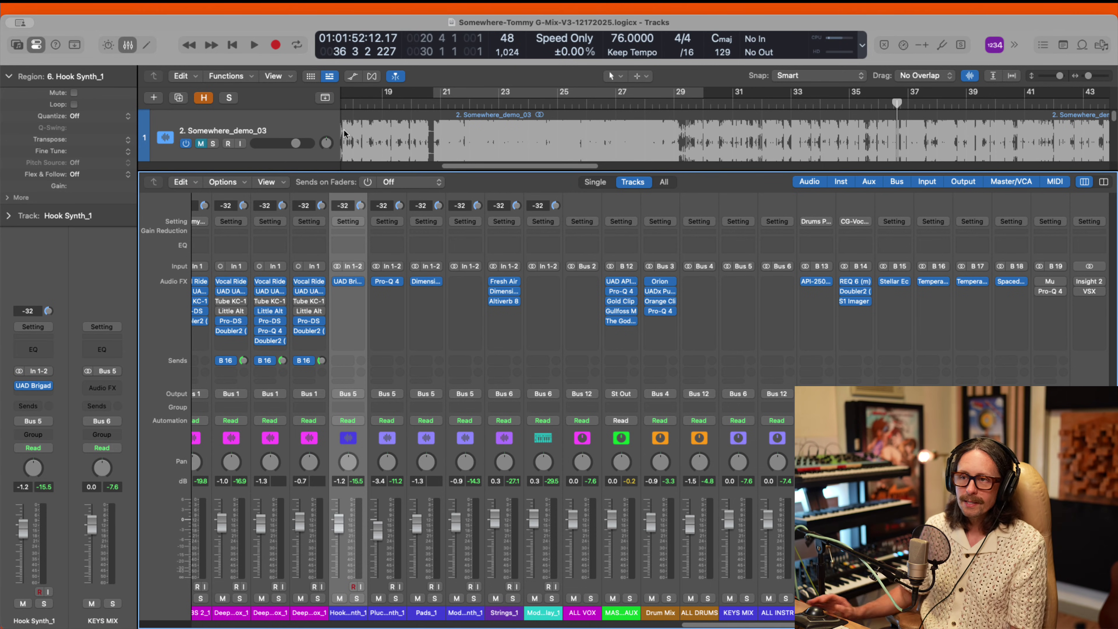
key(x)
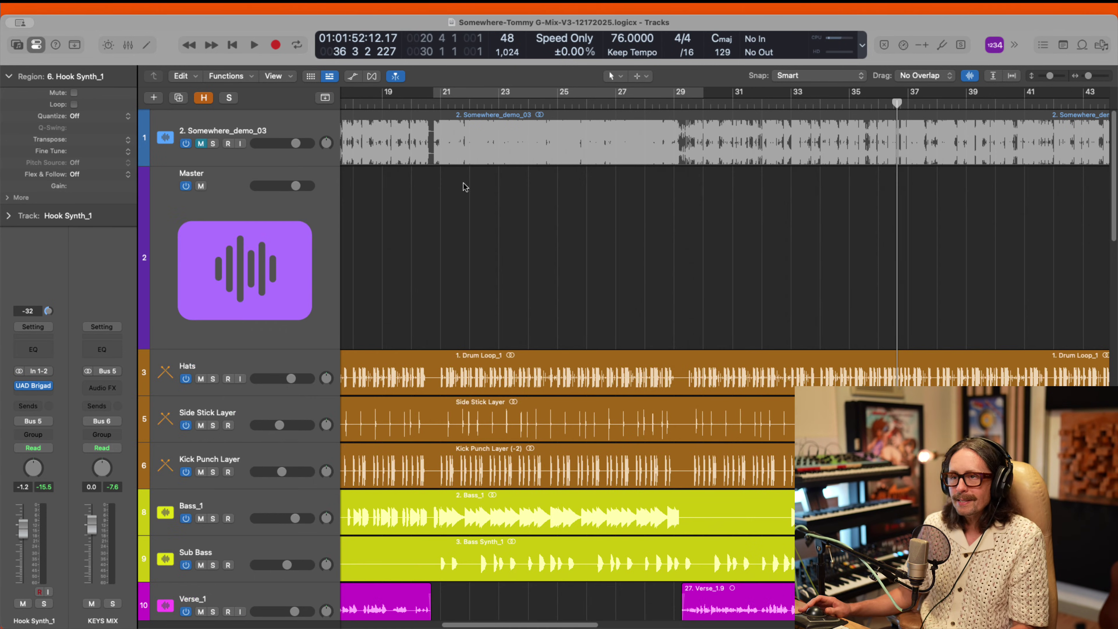
key(z)
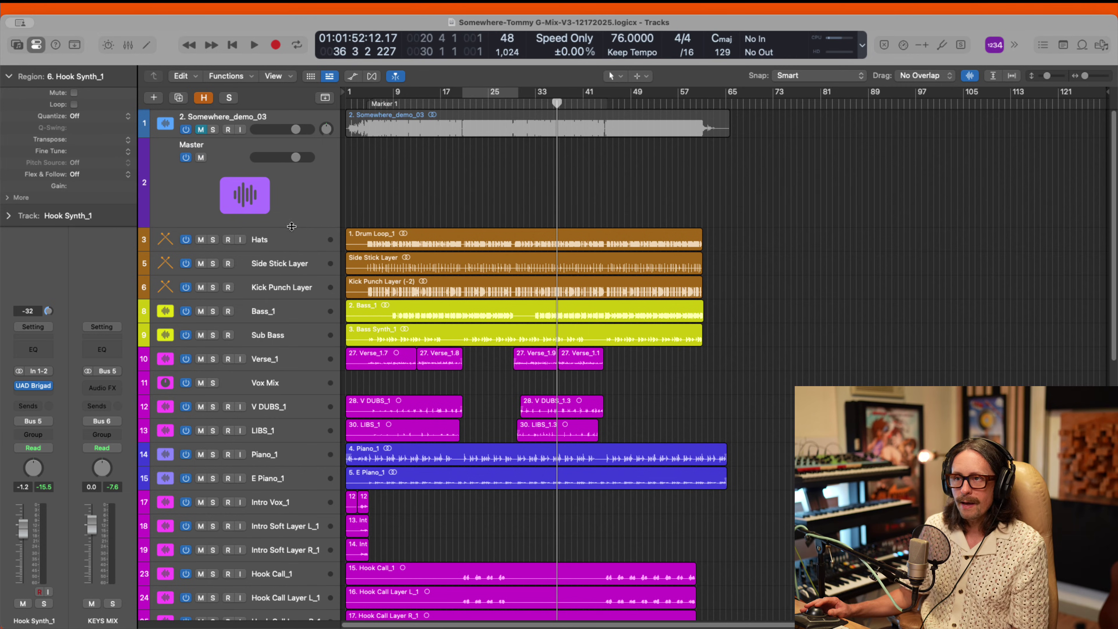
drag(289, 229, 287, 173)
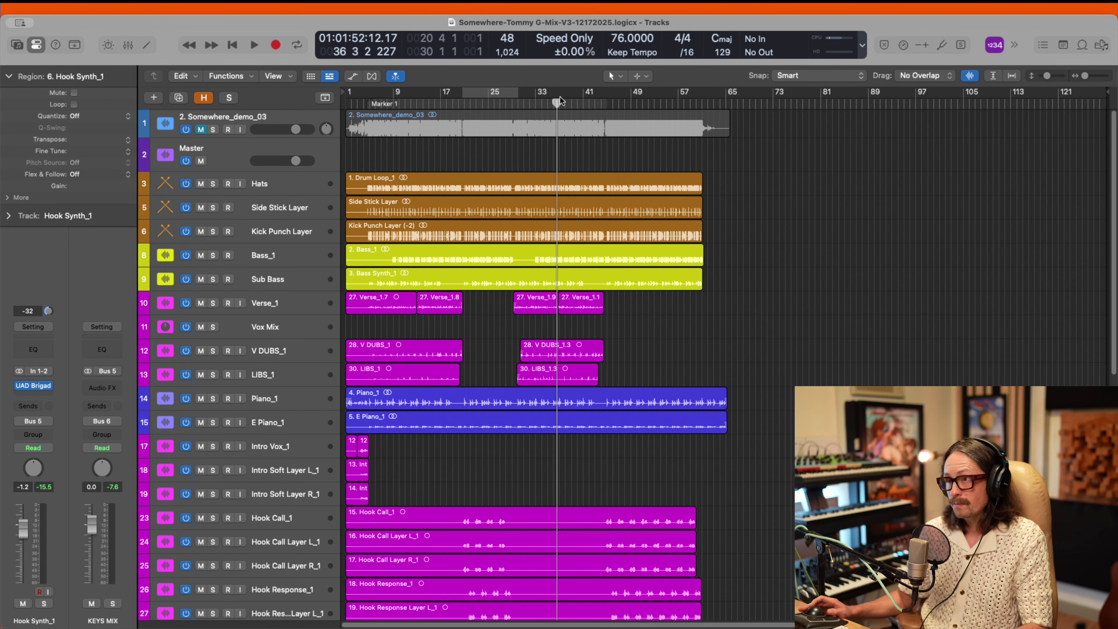
Step: Turn on the existing cycle range over the first hook
click(469, 95)
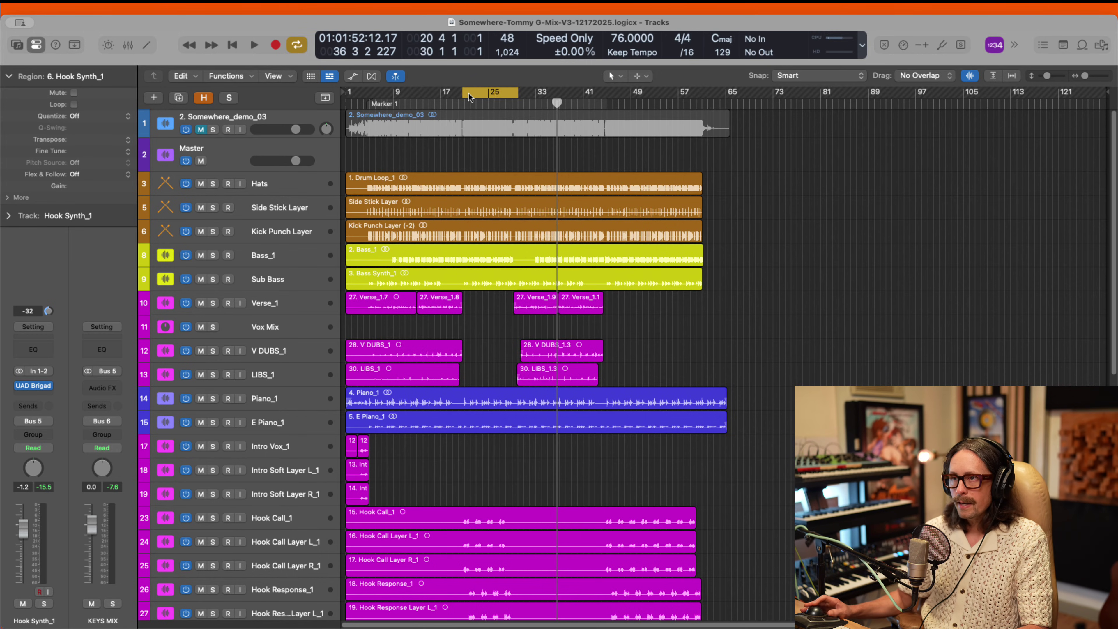
Step: Extend the cycle range to run from bar 1 to bar 66 and inspect the demo's ending around bar 63
drag(463, 93, 348, 94)
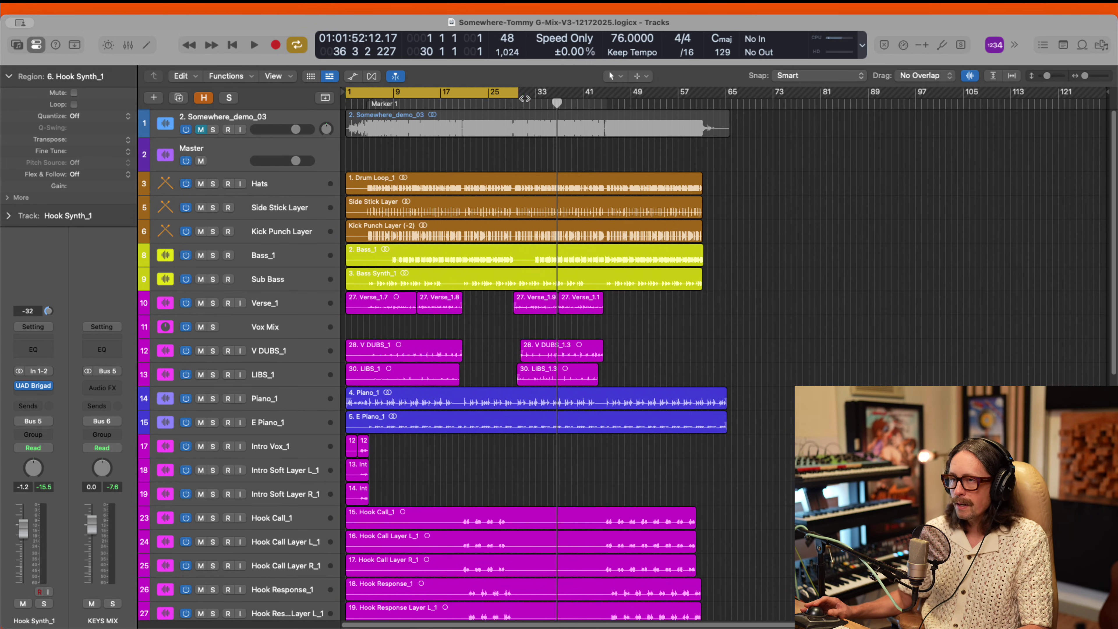
drag(525, 99, 729, 95)
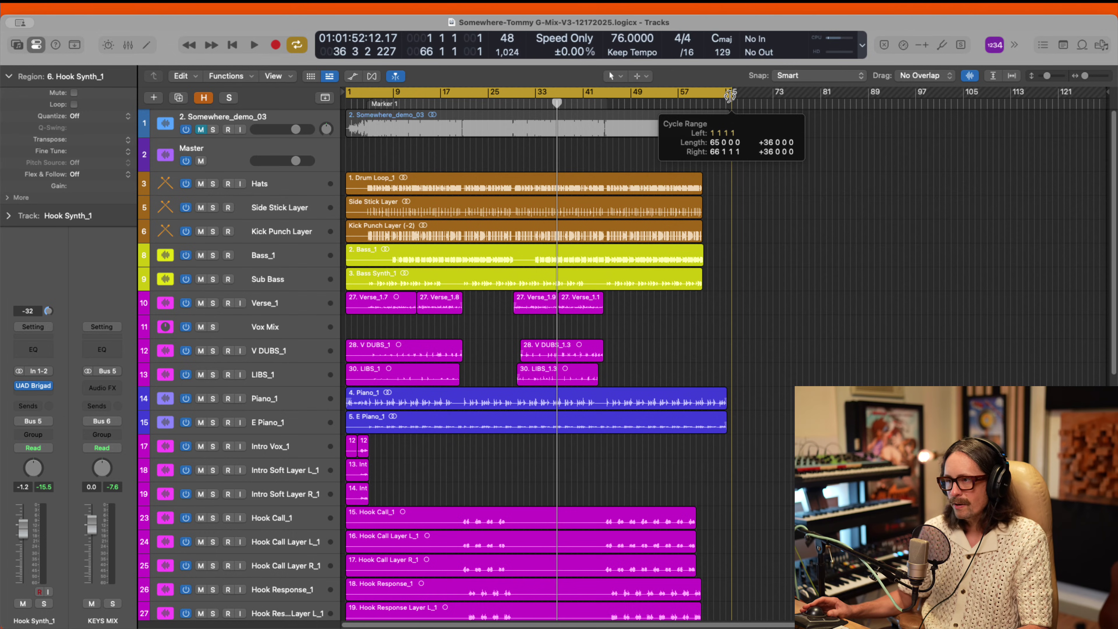
click(713, 104)
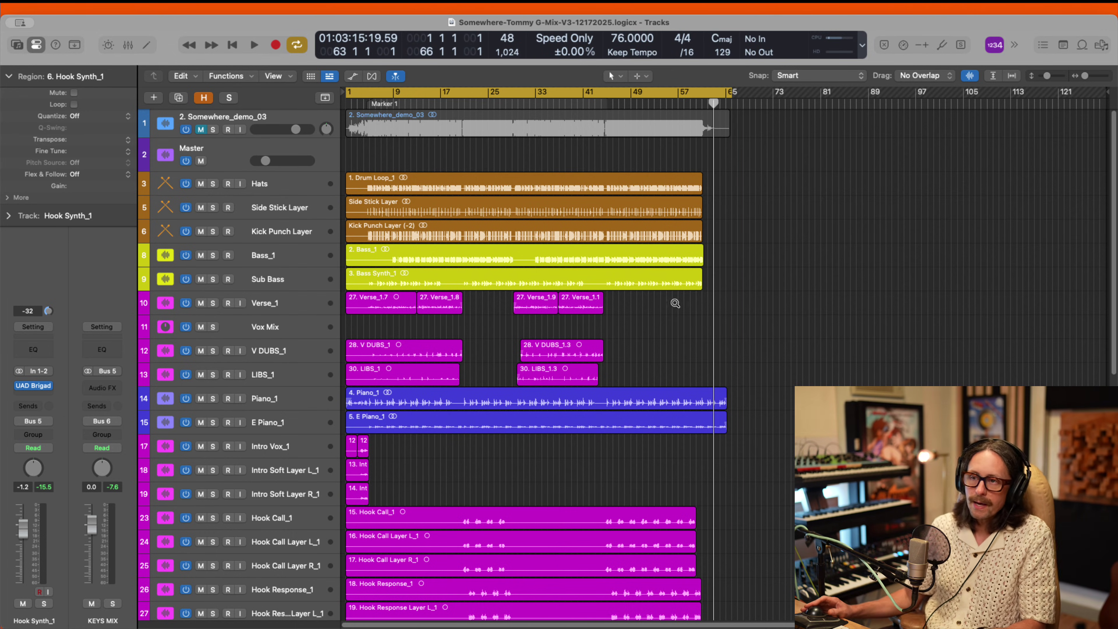
drag(676, 304, 793, 498)
scroll(579, 315, up, 10)
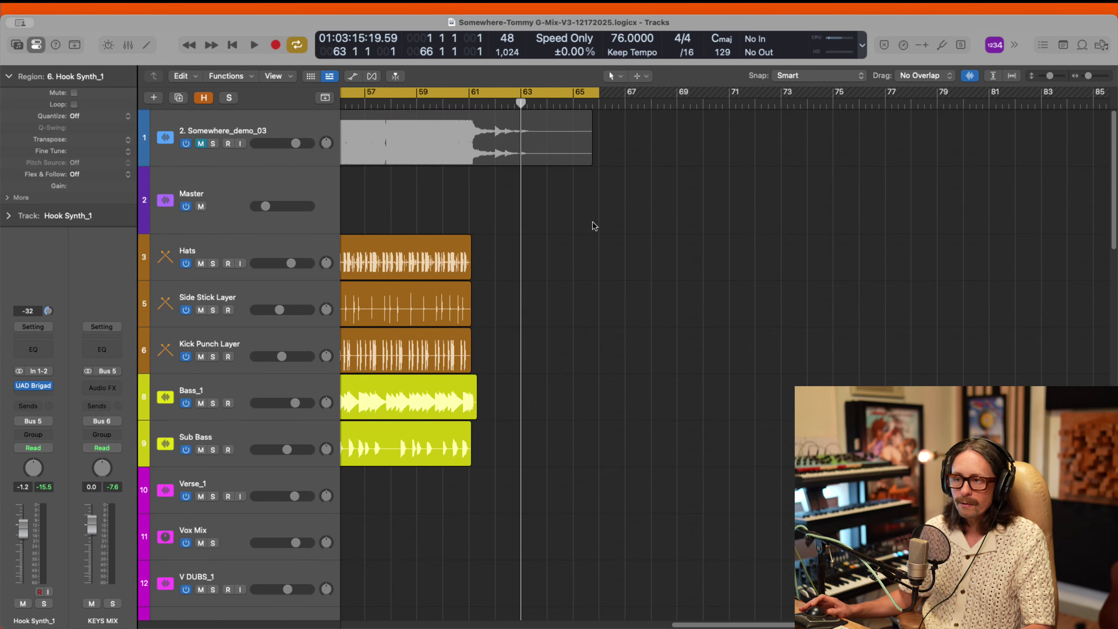
ctrl+alt+click(454, 169)
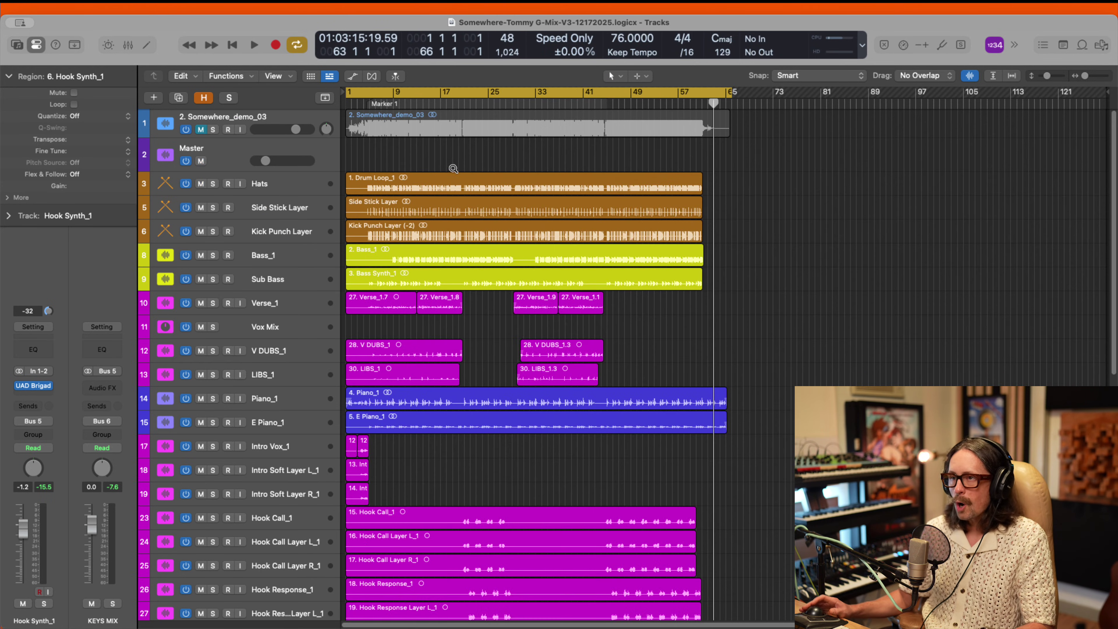
Step: Match the cycle range to the Somewhere_demo_03 region, fit more tracks in view and return the playhead to the project start
click(457, 129)
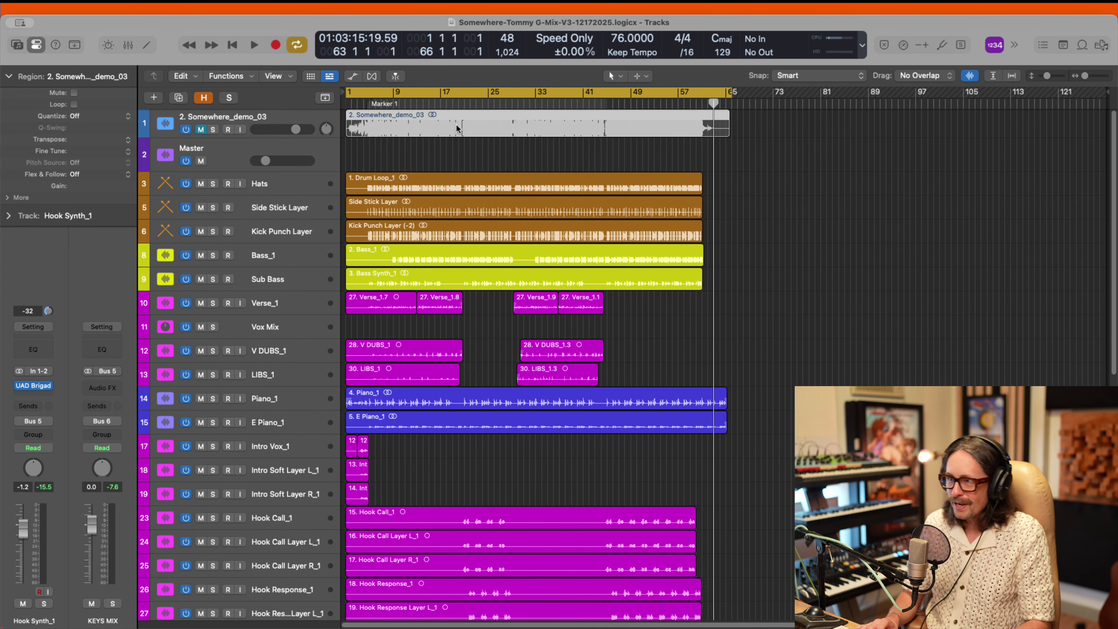
key(c)
key(c)
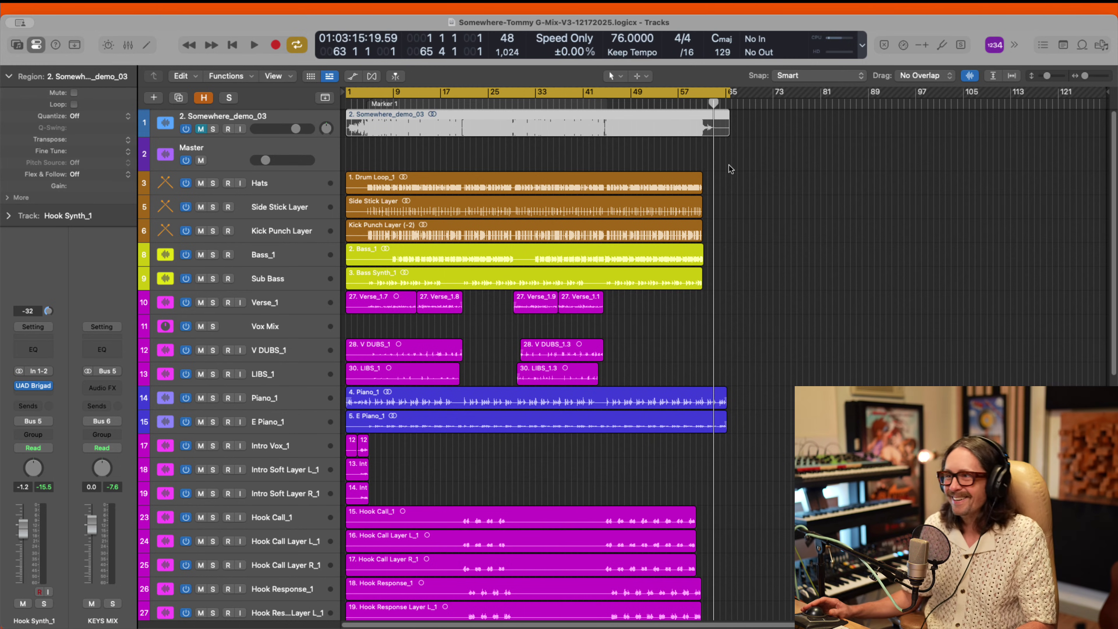
key(z)
key(z)
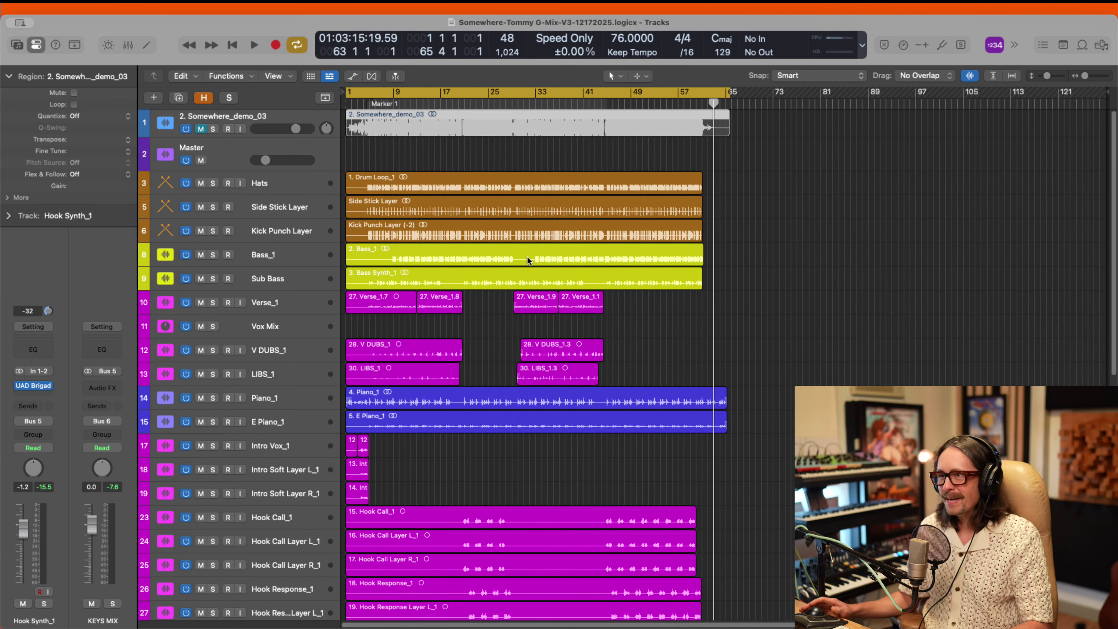
drag(418, 170, 344, 326)
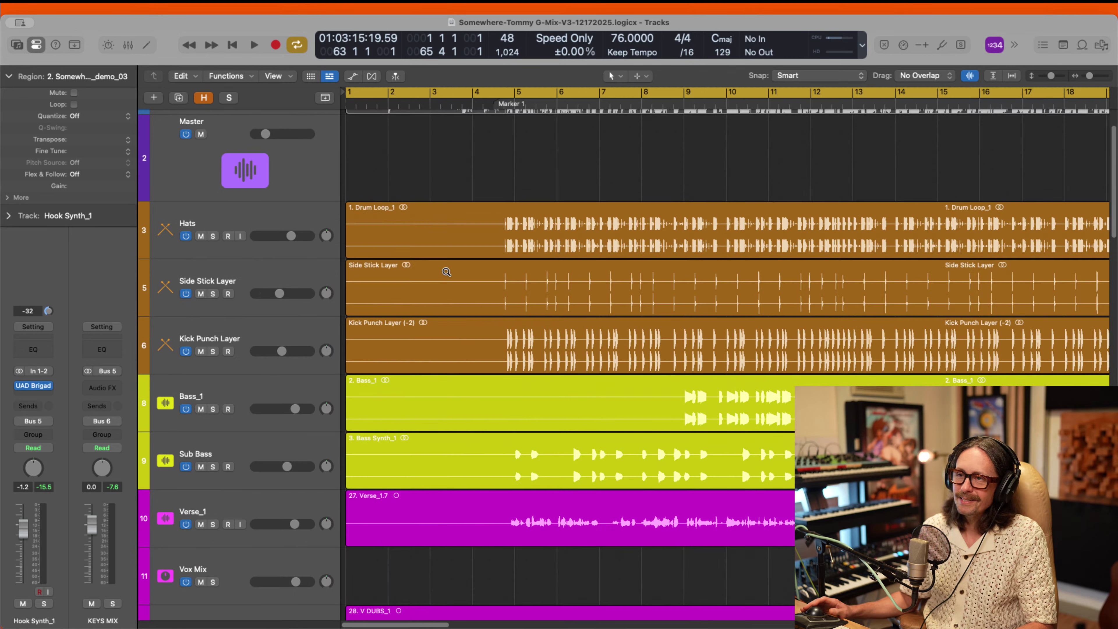
ctrl+alt+click(446, 274)
key(super+Up)
key(super+Up)
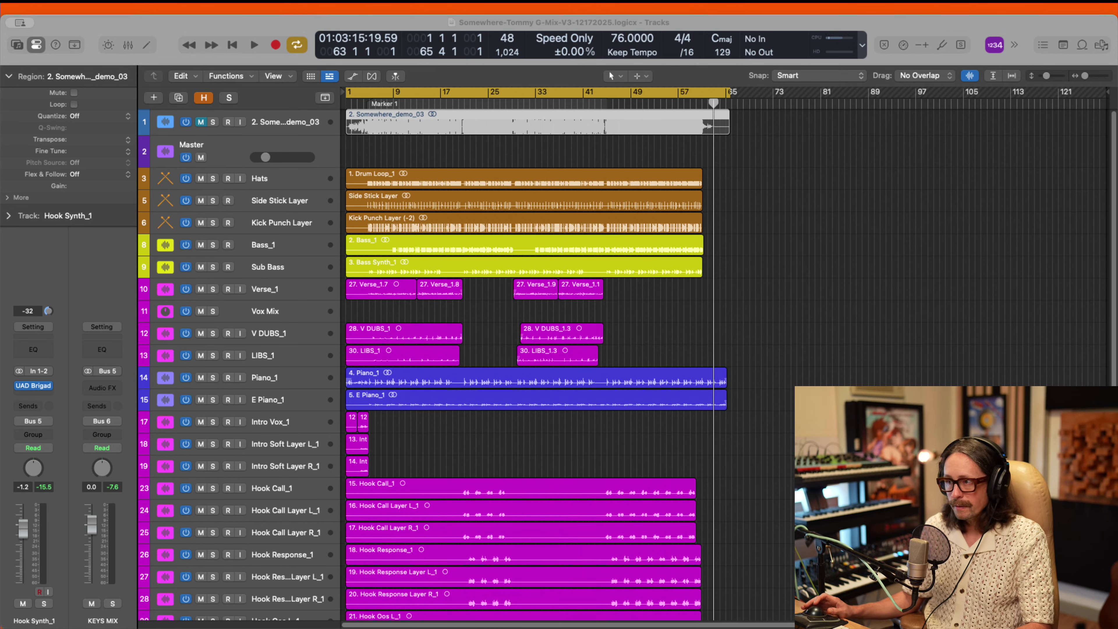
key(super+Tab)
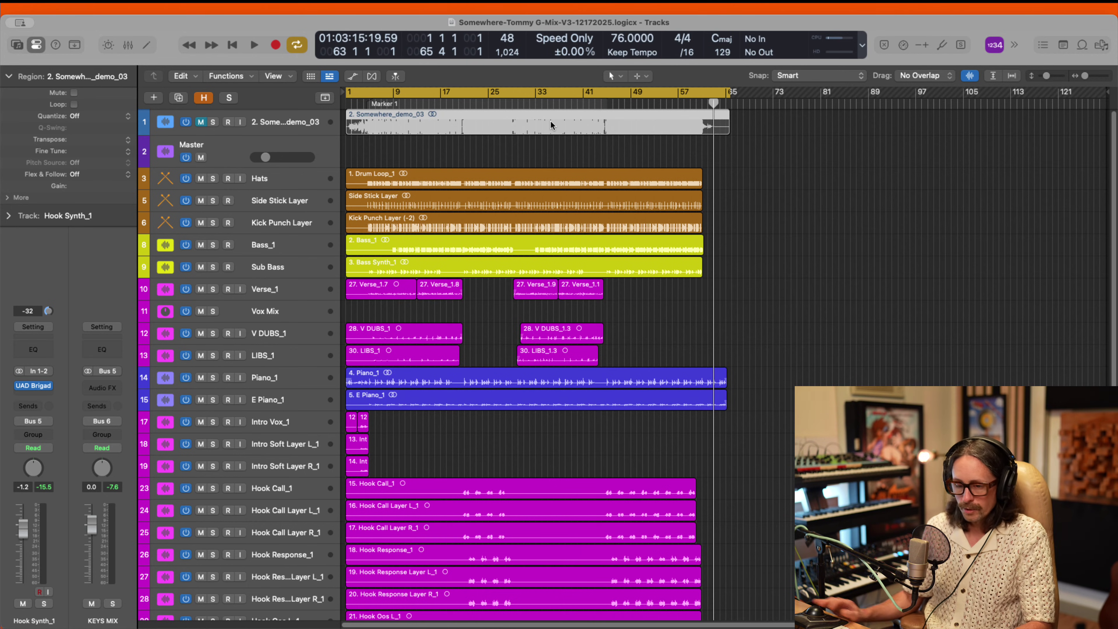
key(Return)
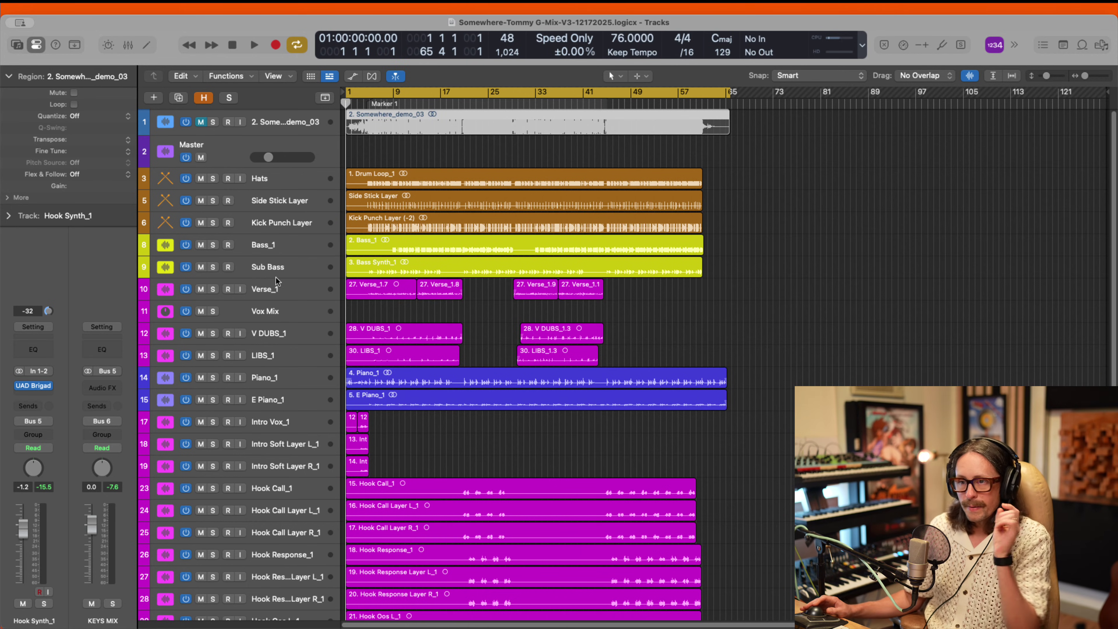
Step: Show the oversampling settings of The God Particle on the MASTER AUX channel, closing the plug-in again
click(269, 290)
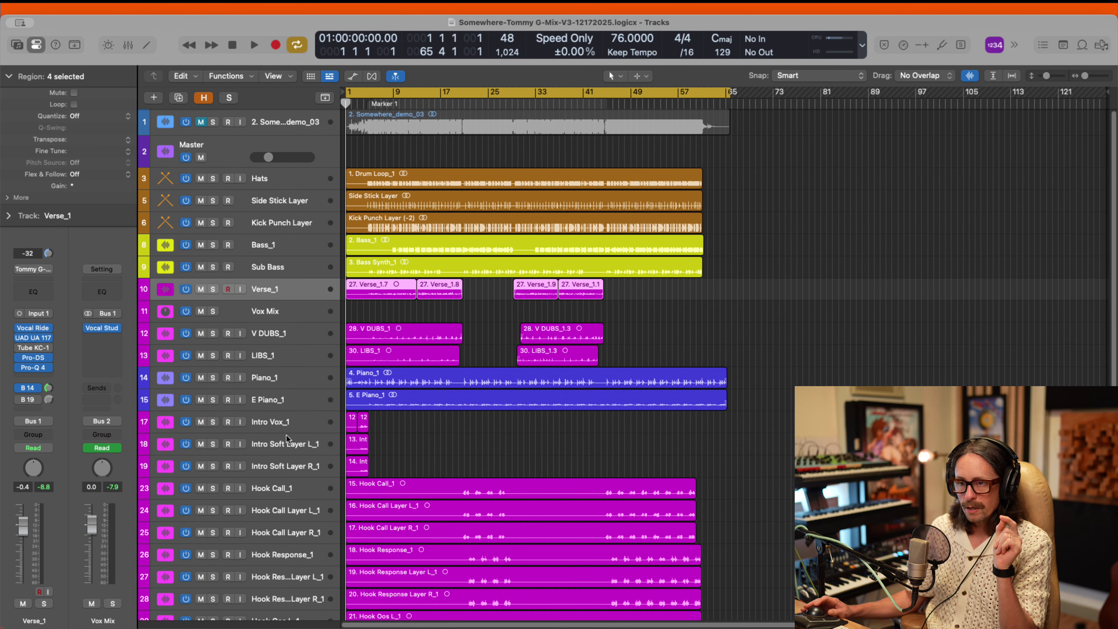
key(x)
scroll(680, 408, right, 5)
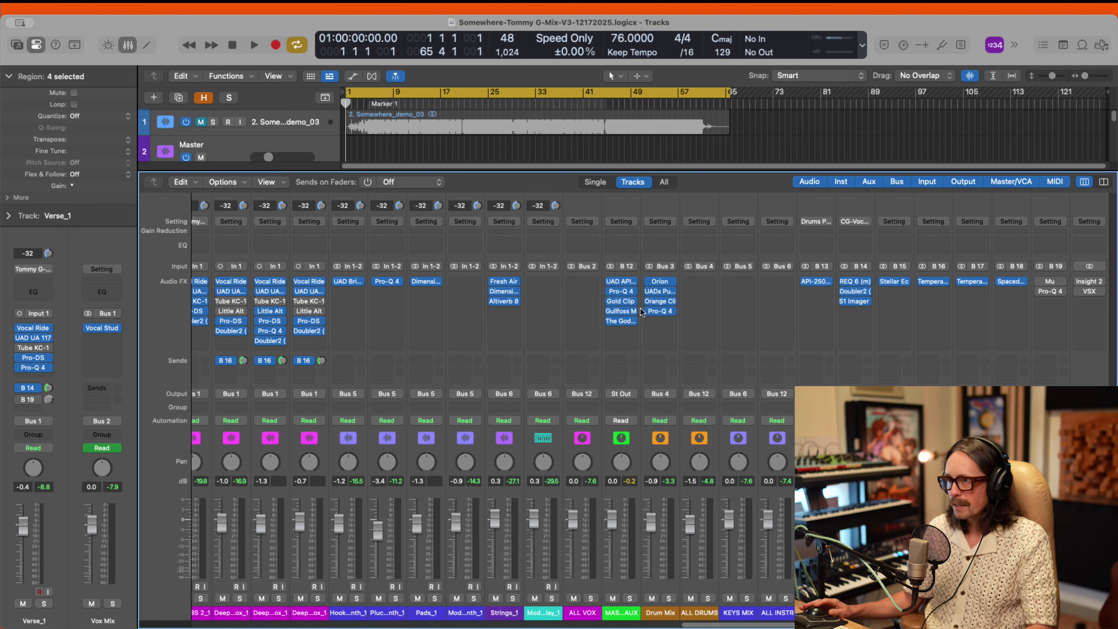
click(621, 321)
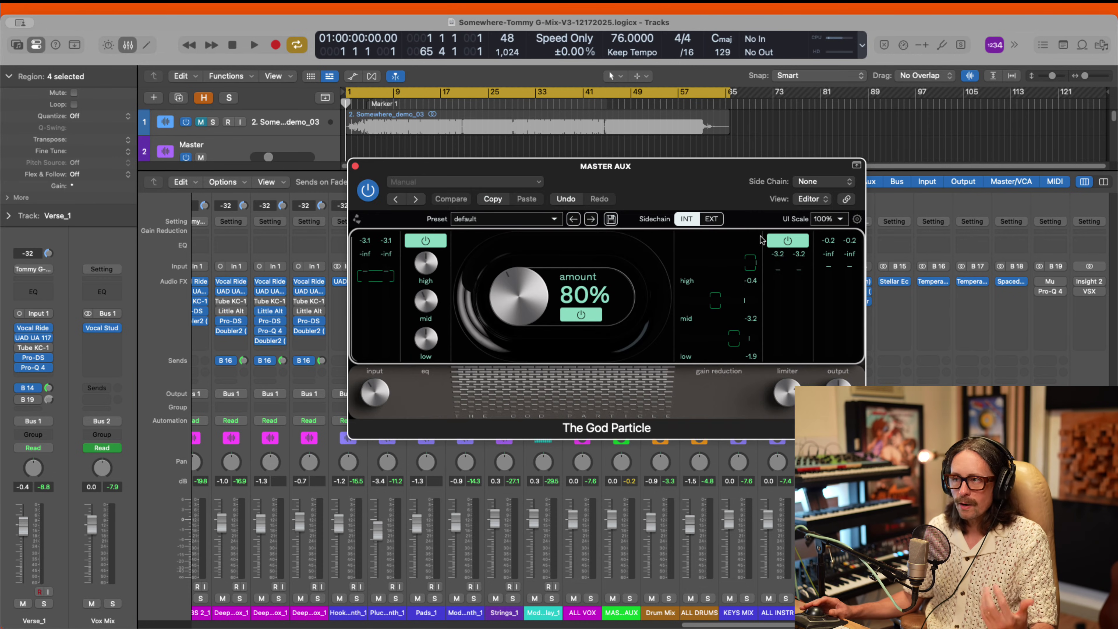
click(857, 219)
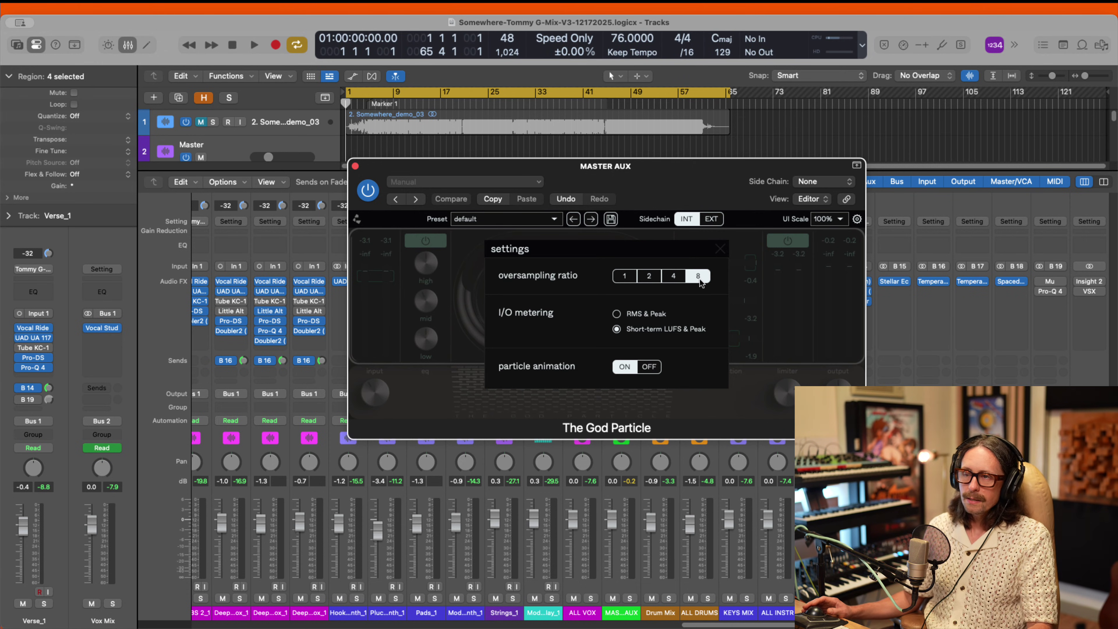
click(751, 297)
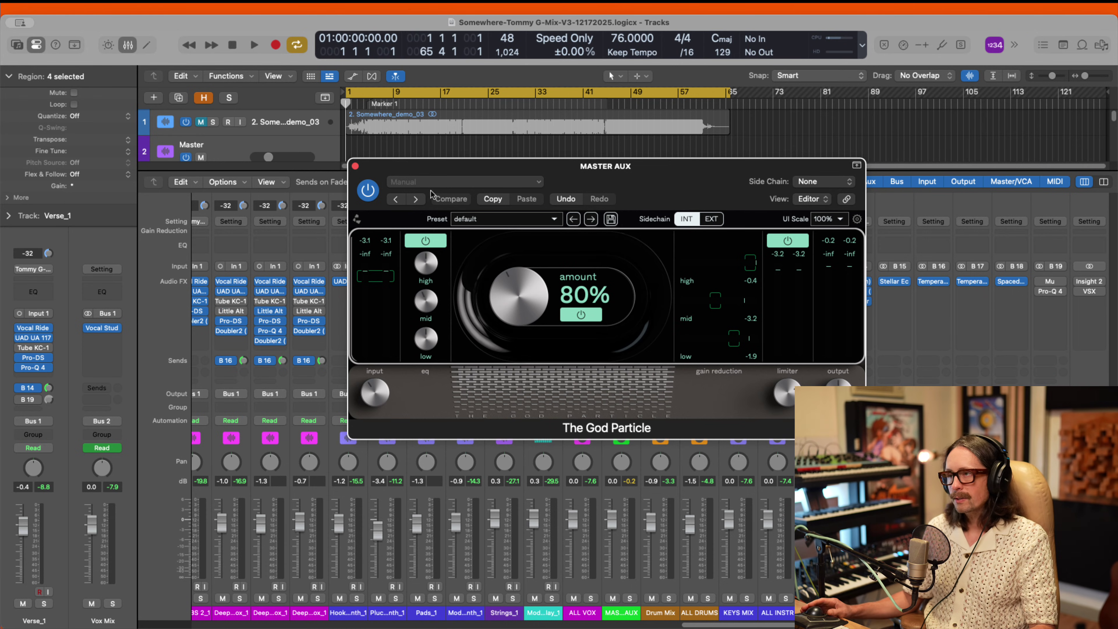
click(355, 166)
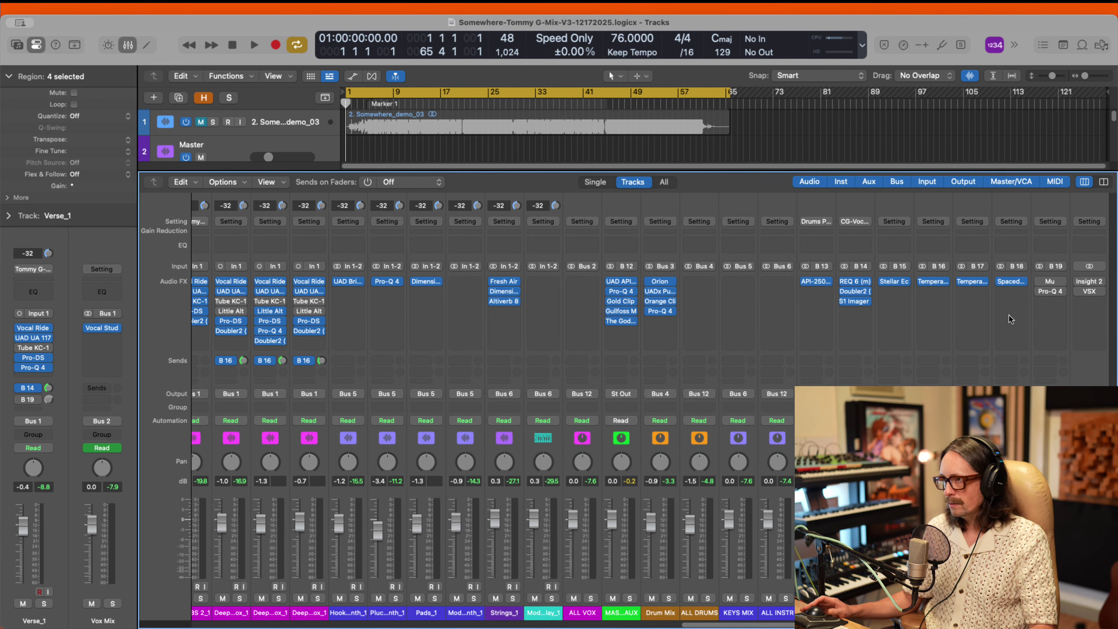
Step: Set the offline oversampling of Gold Clip on MASTER AUX to Extra Pristine (16x) and close its window
click(621, 301)
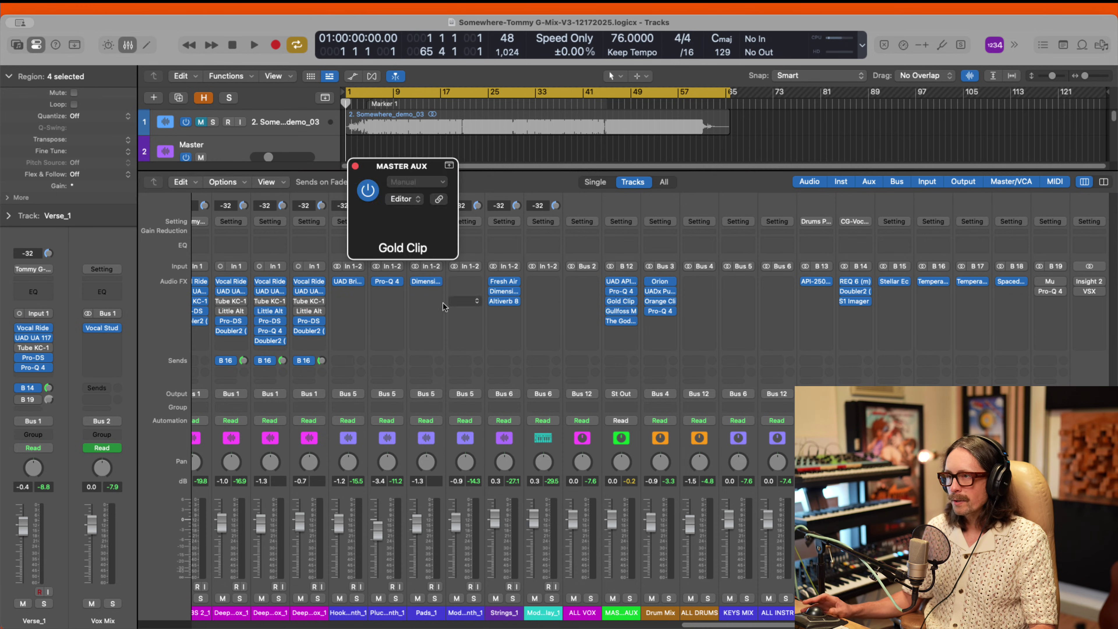
click(433, 537)
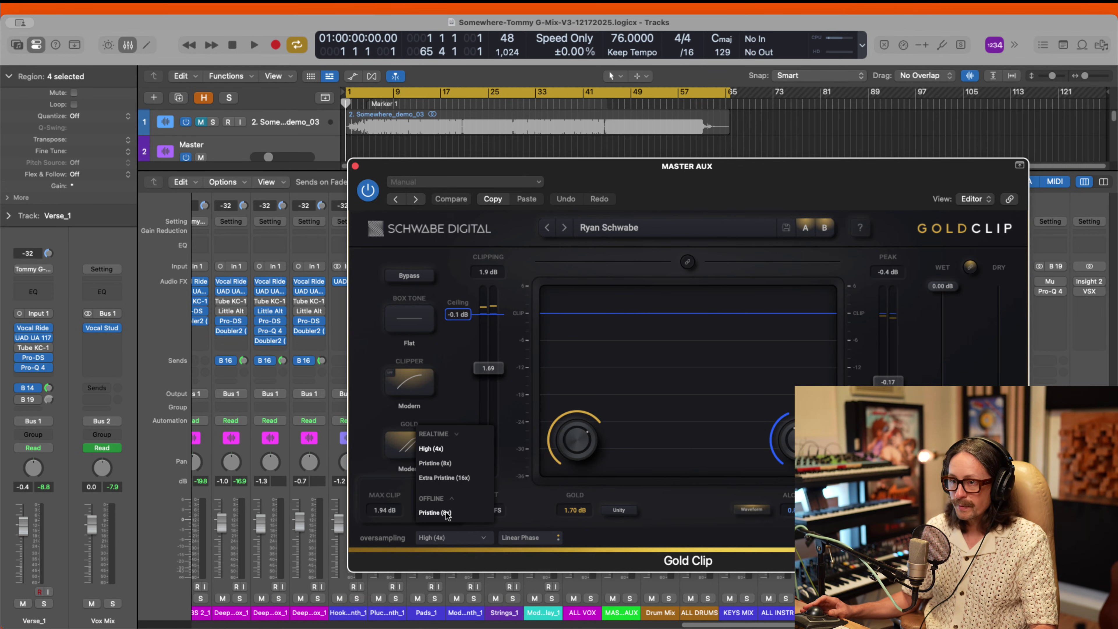
click(448, 499)
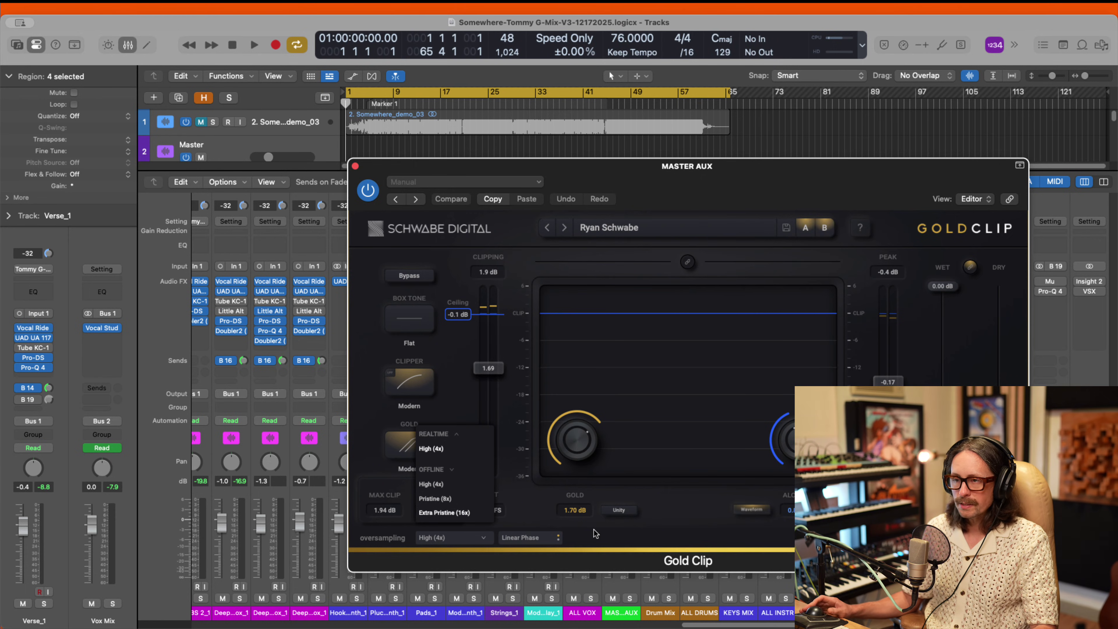
click(606, 531)
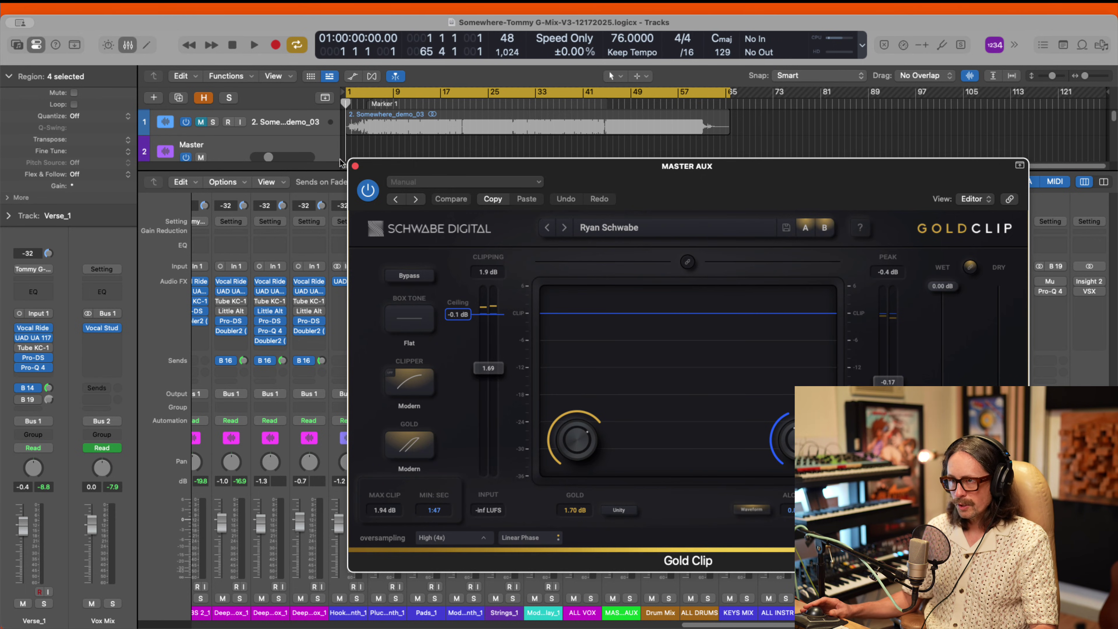
click(355, 167)
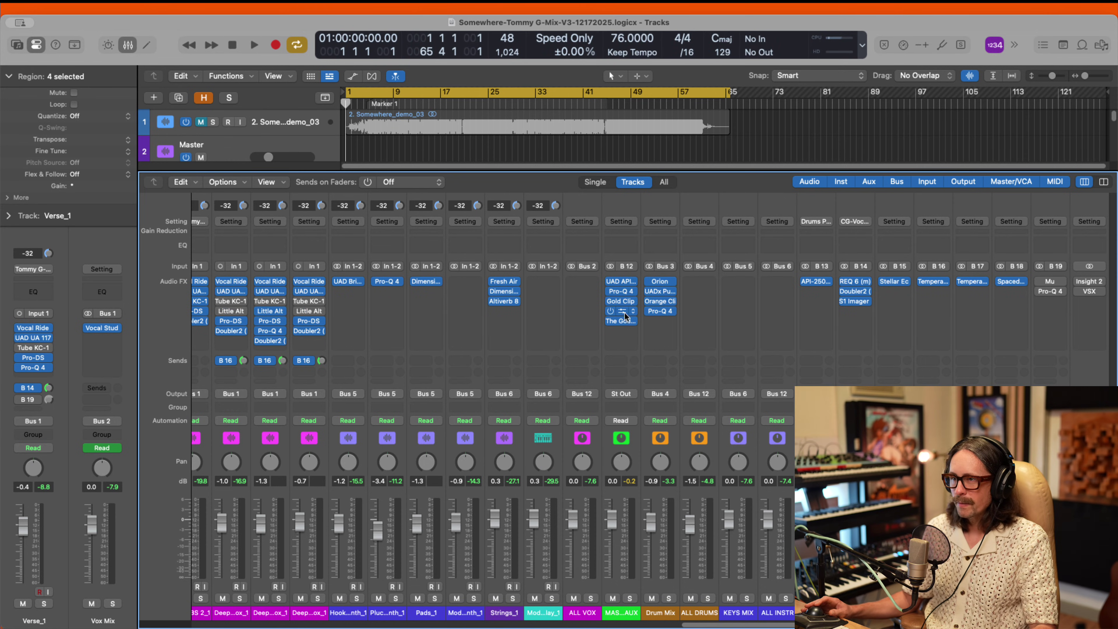
Step: Check the Pro-Q 4 and UAD API 2500 on MASTER AUX, closing each, and hide the mixer
click(621, 290)
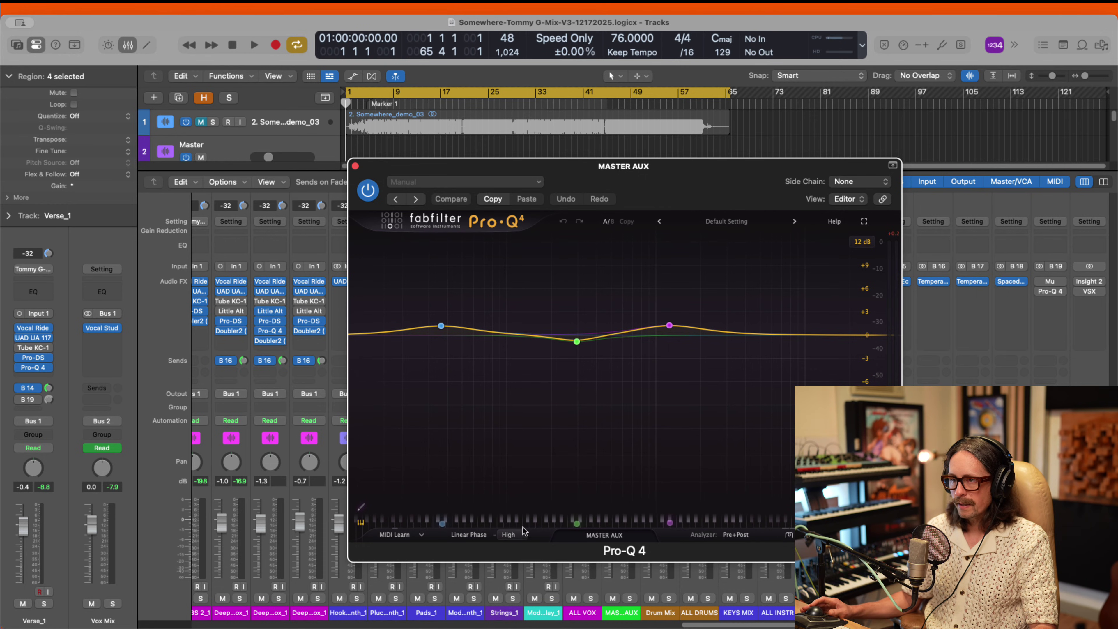
click(356, 166)
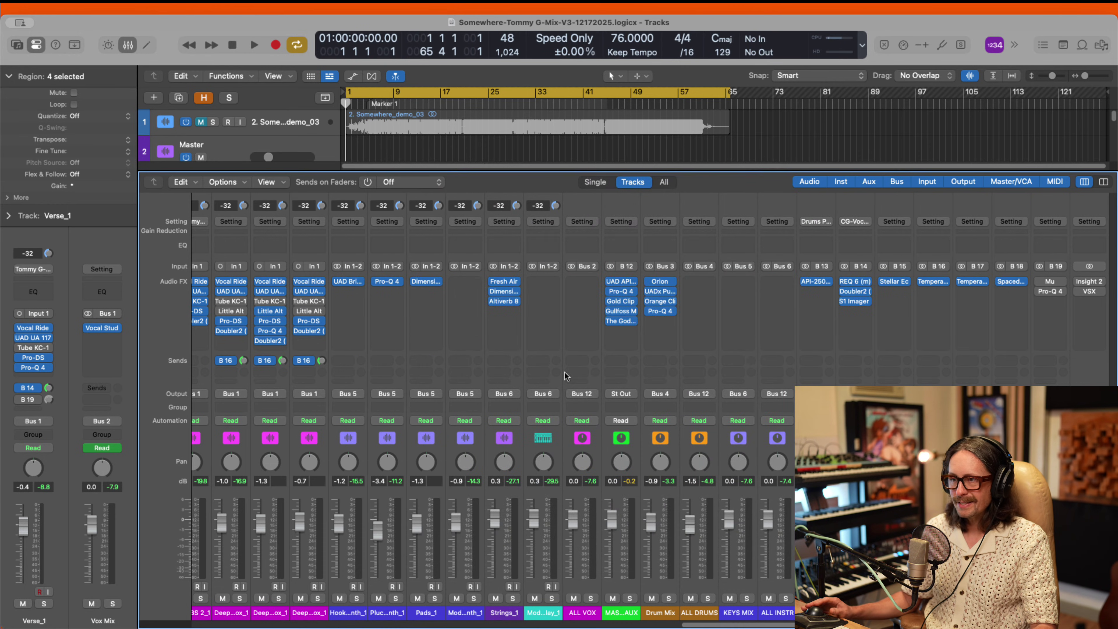
click(620, 283)
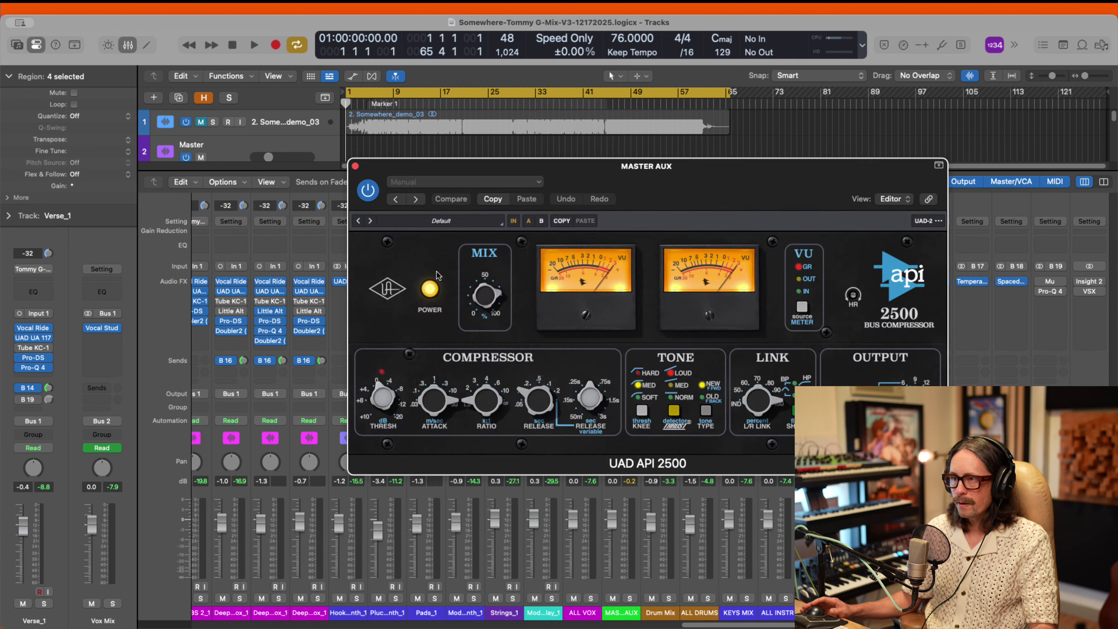
click(356, 166)
key(x)
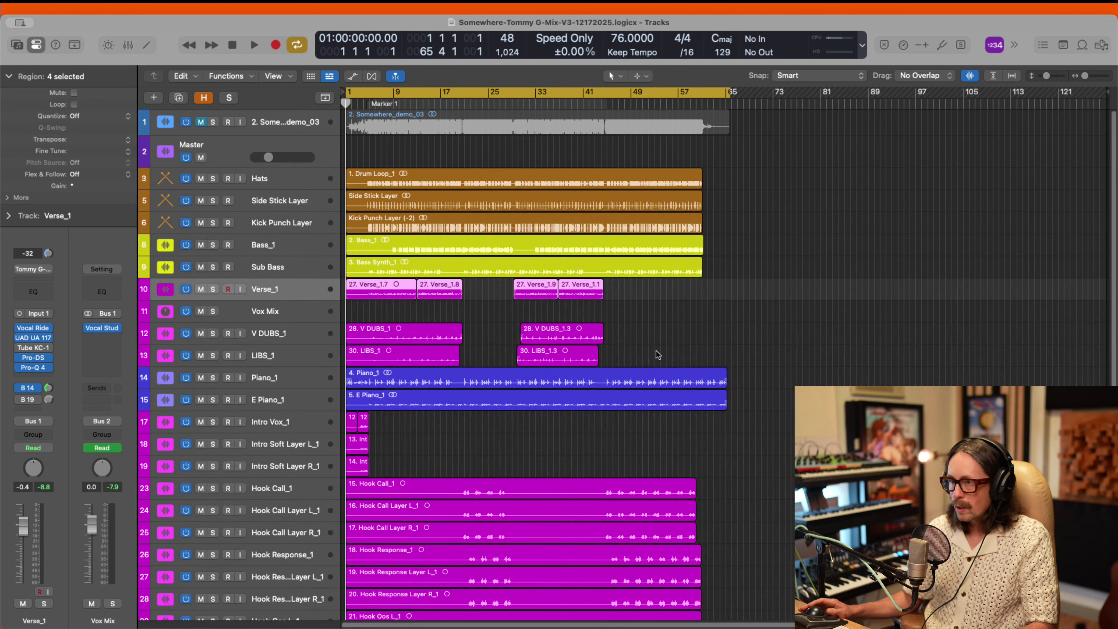
Step: Bounce the project offline as an uncompressed 24-bit, 48 kHz WAVE file named "Somewhere-Master V3.wav" in the Bounces folder
key(super+b)
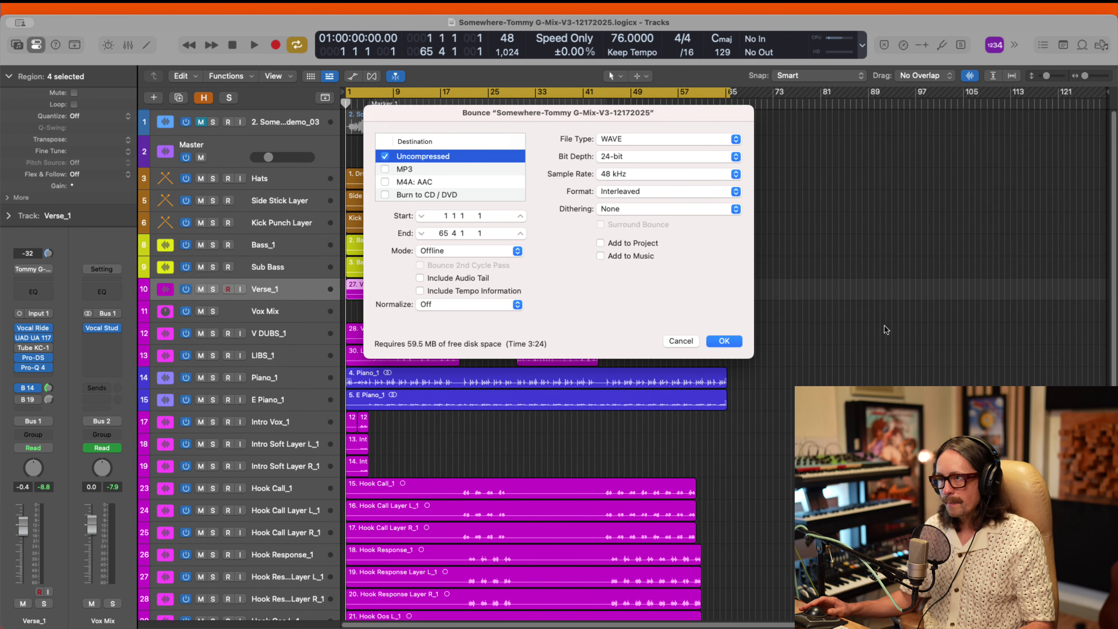
click(730, 342)
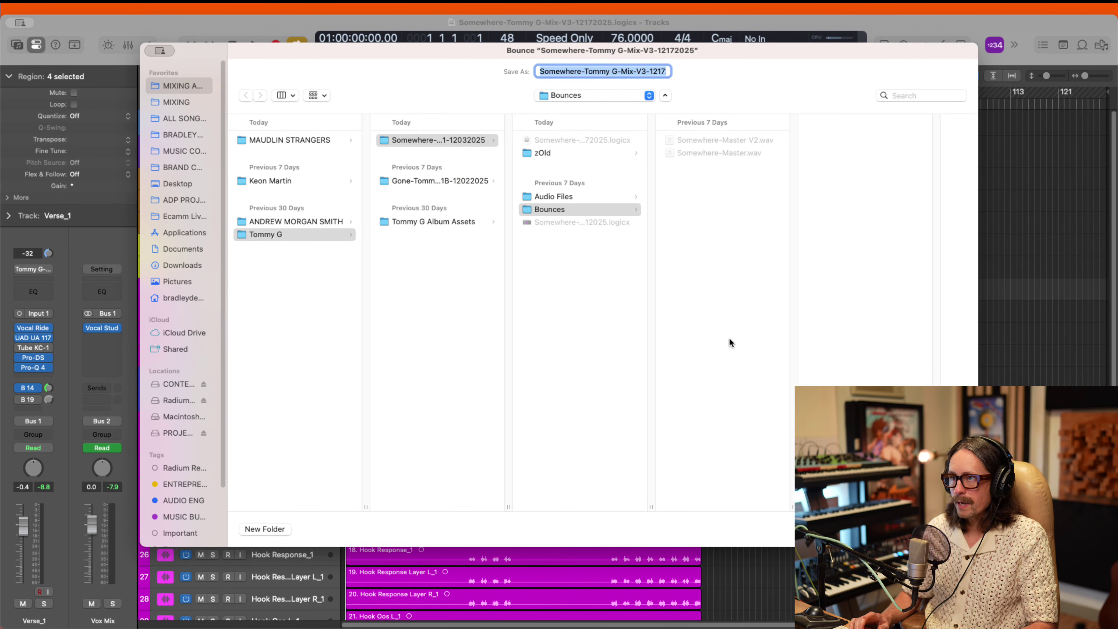
key(super+a)
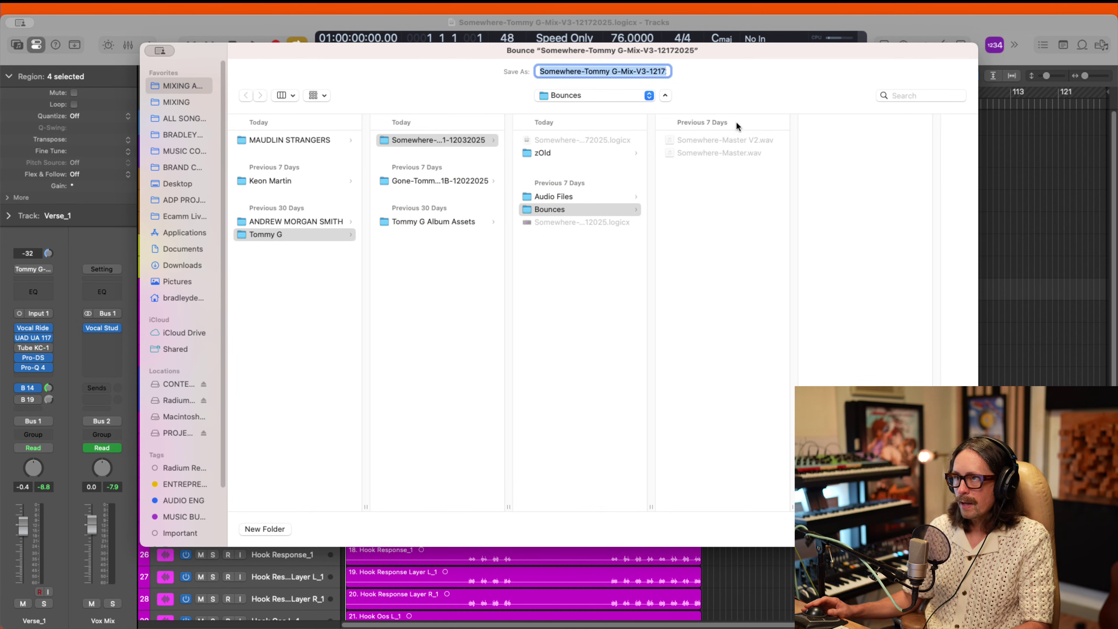
click(731, 140)
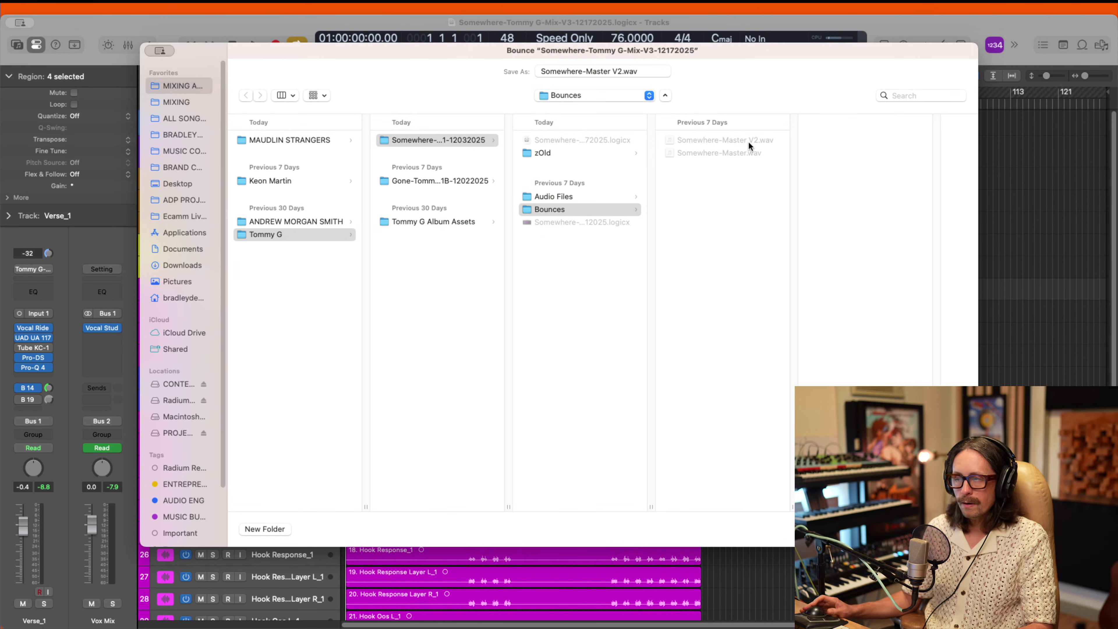
click(621, 71)
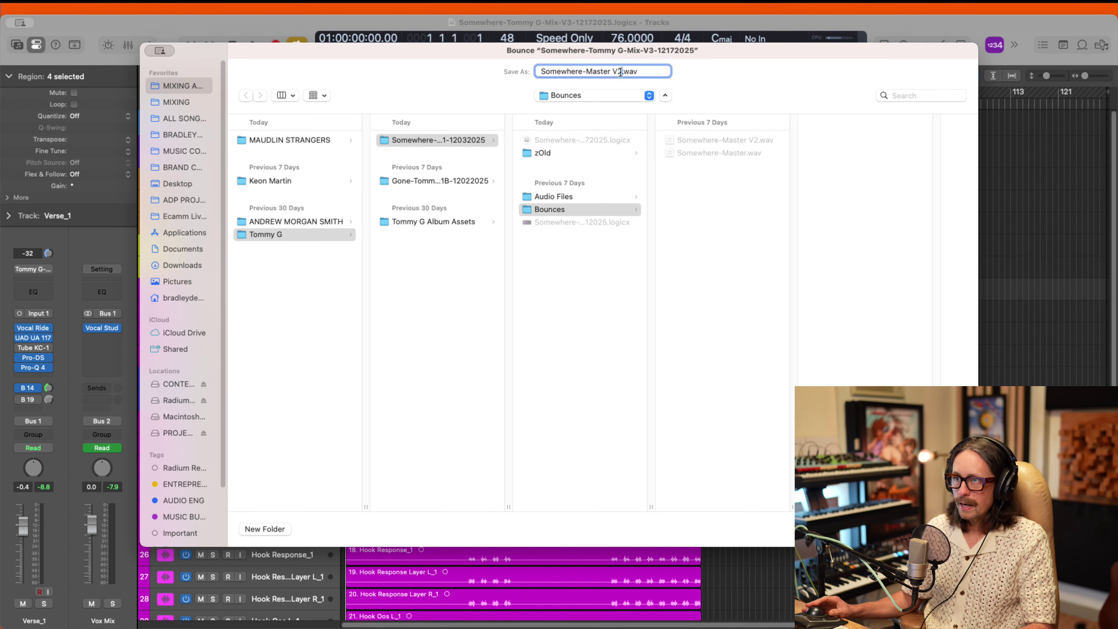
key(BackSpace)
text(3)
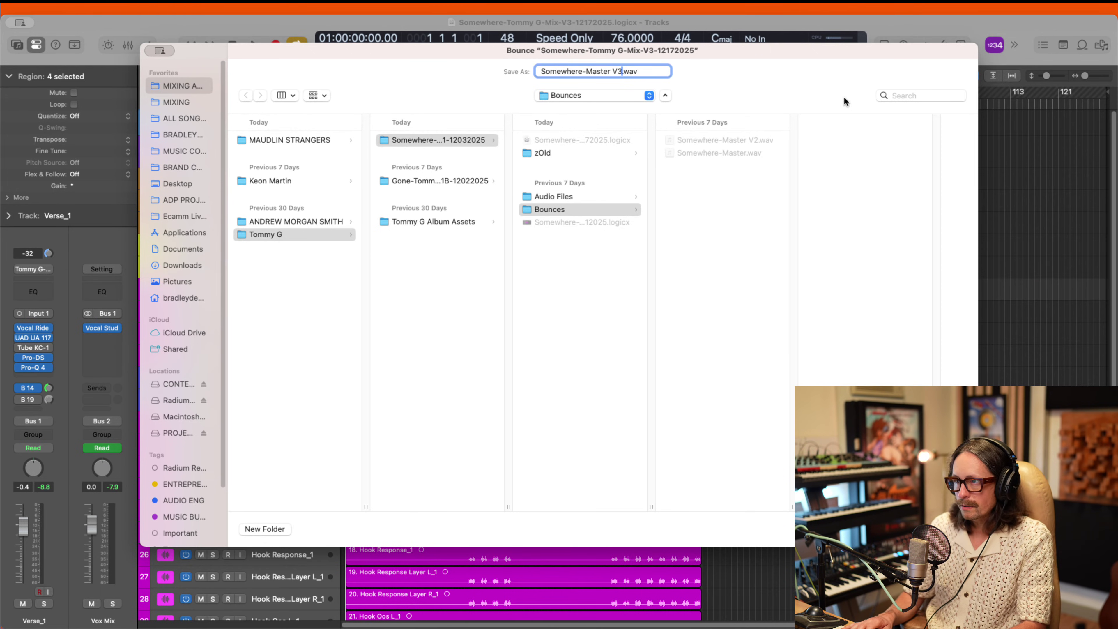
key(Return)
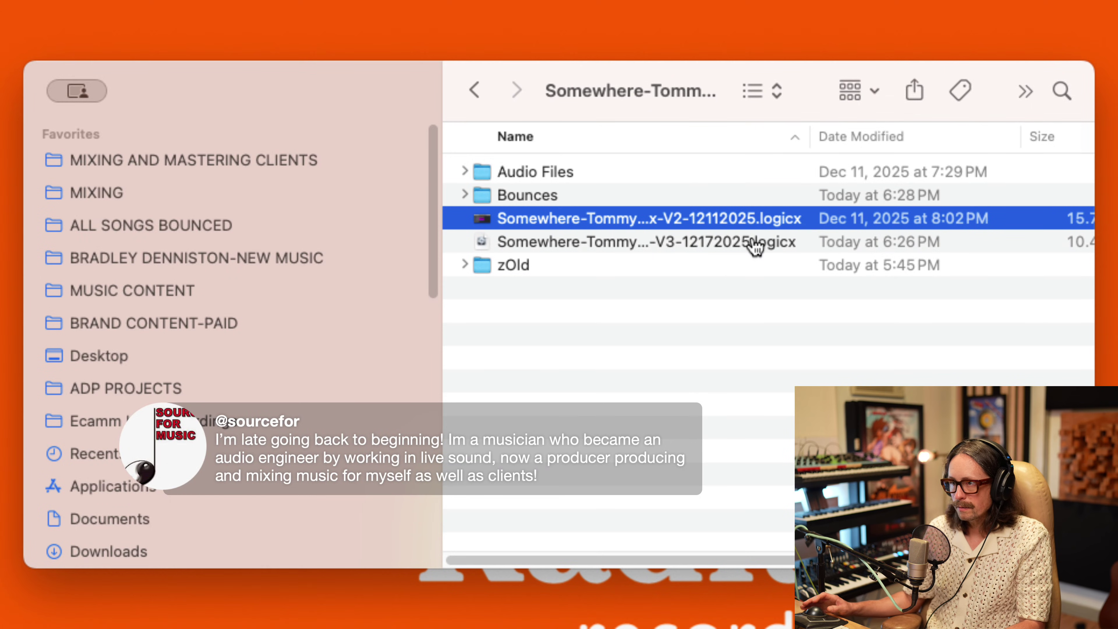
Step: Expand the Bounces folder and open an audio preview of Somewhere-Master V3.wav
click(575, 194)
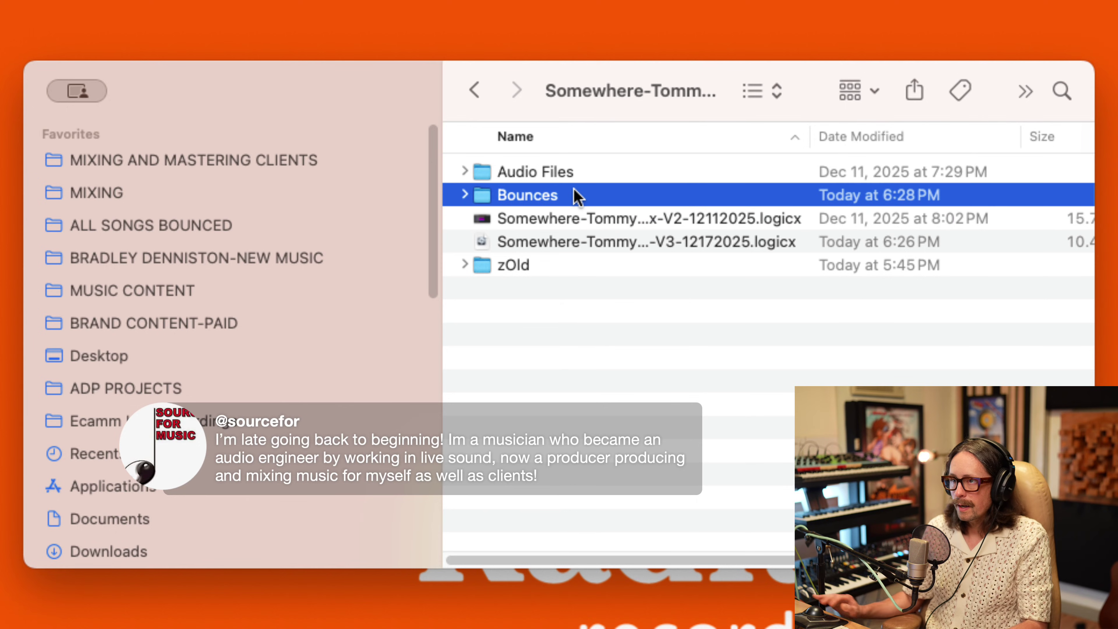
key(Right)
key(Down)
key(Down)
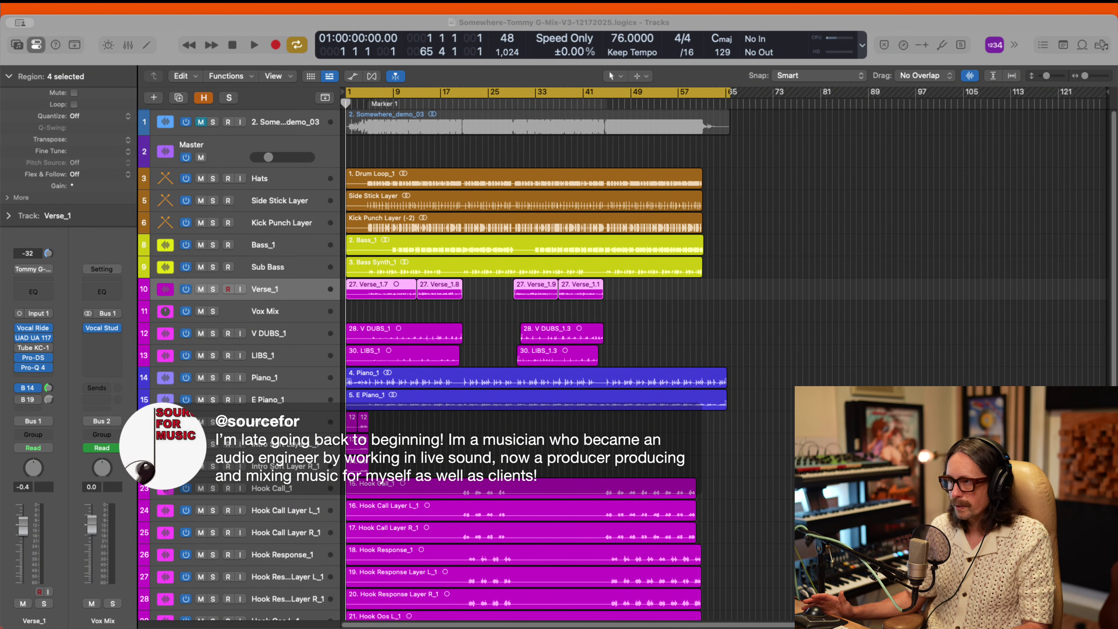
key(space)
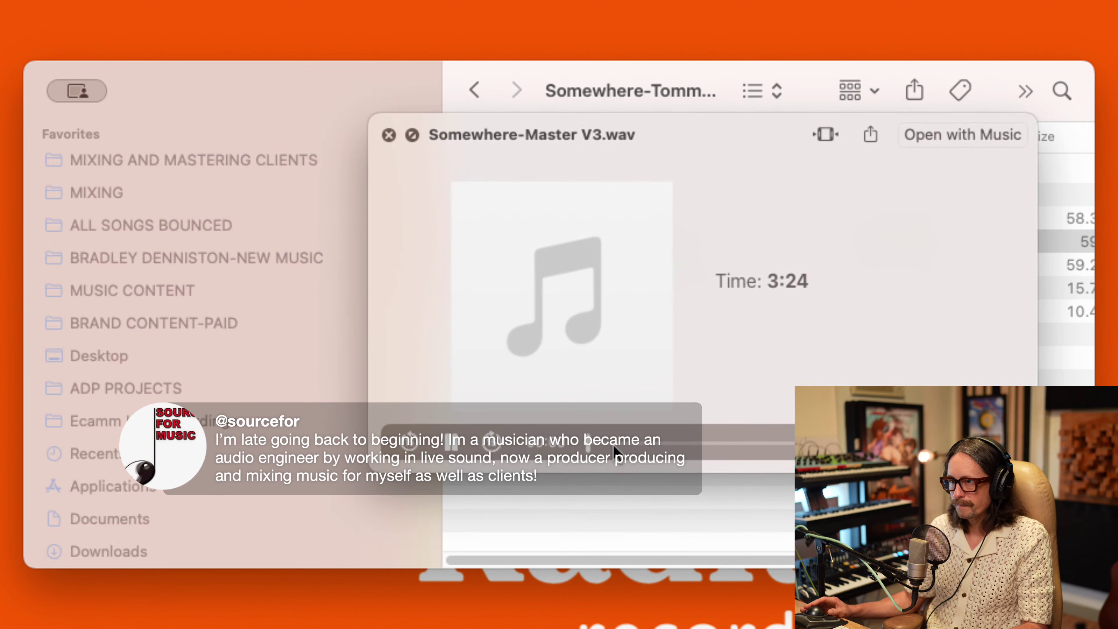
Step: Play a passage of Somewhere-Master V3.wav, compare it with Somewhere-Master V2.wav, and close the preview
drag(605, 444, 622, 445)
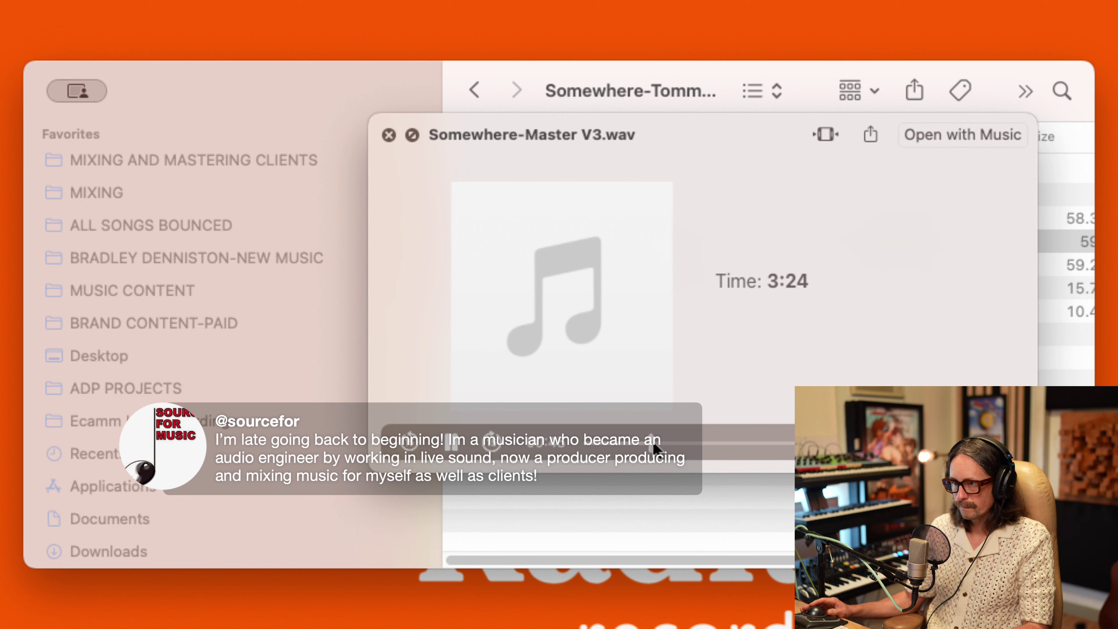
click(639, 445)
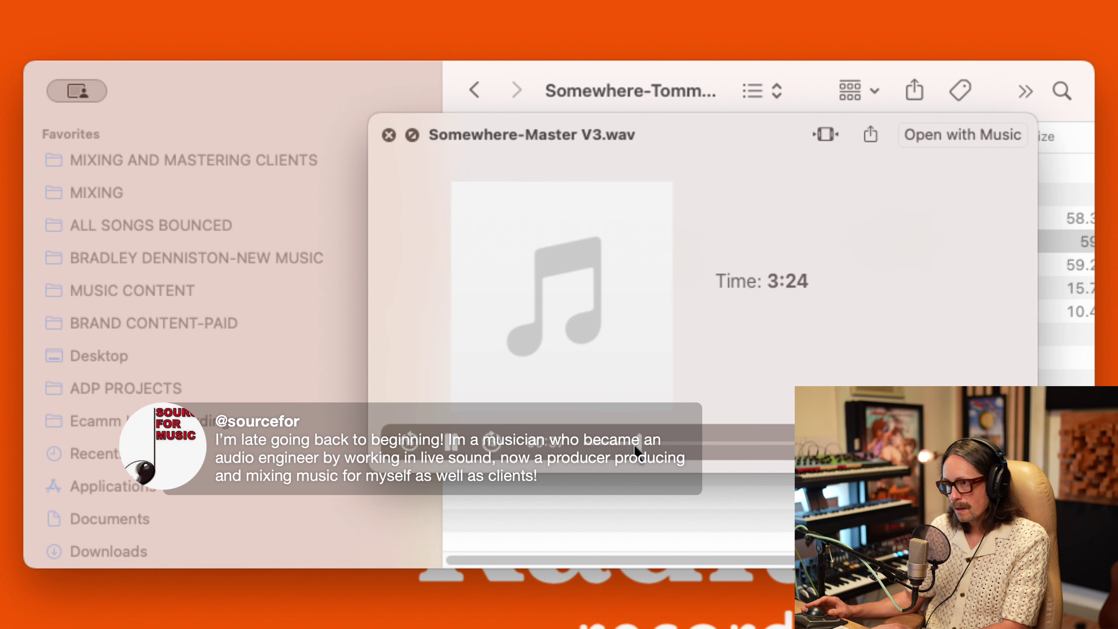
key(Up)
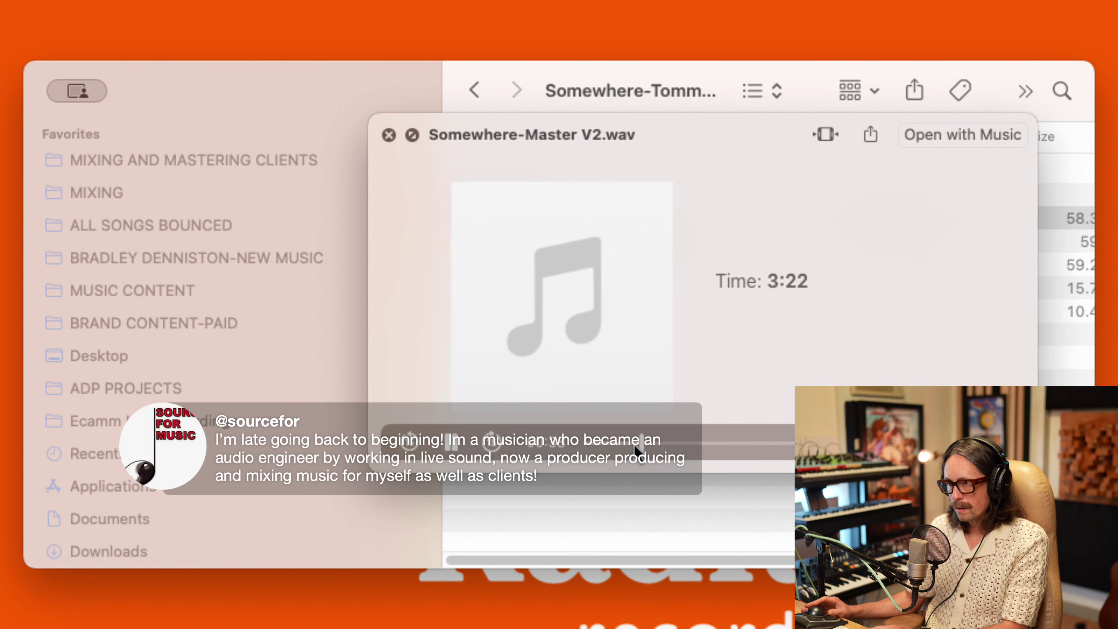
key(Down)
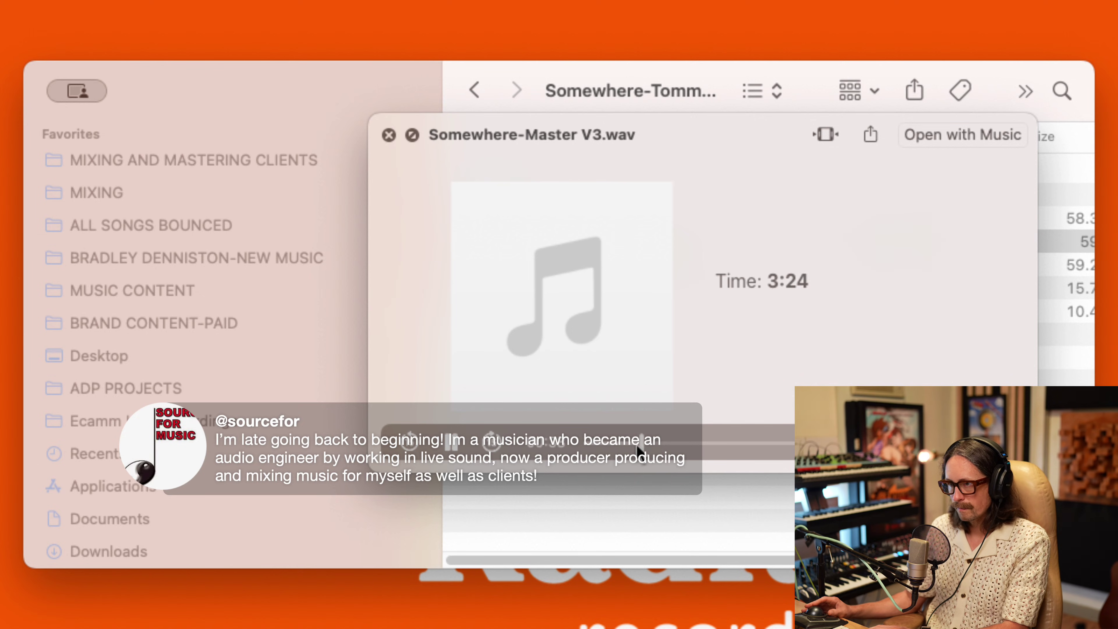
key(space)
Step: Switch to Samply and highlight the 0:37 comment asking for more volume on the deep pitch vocal
key(super+Tab)
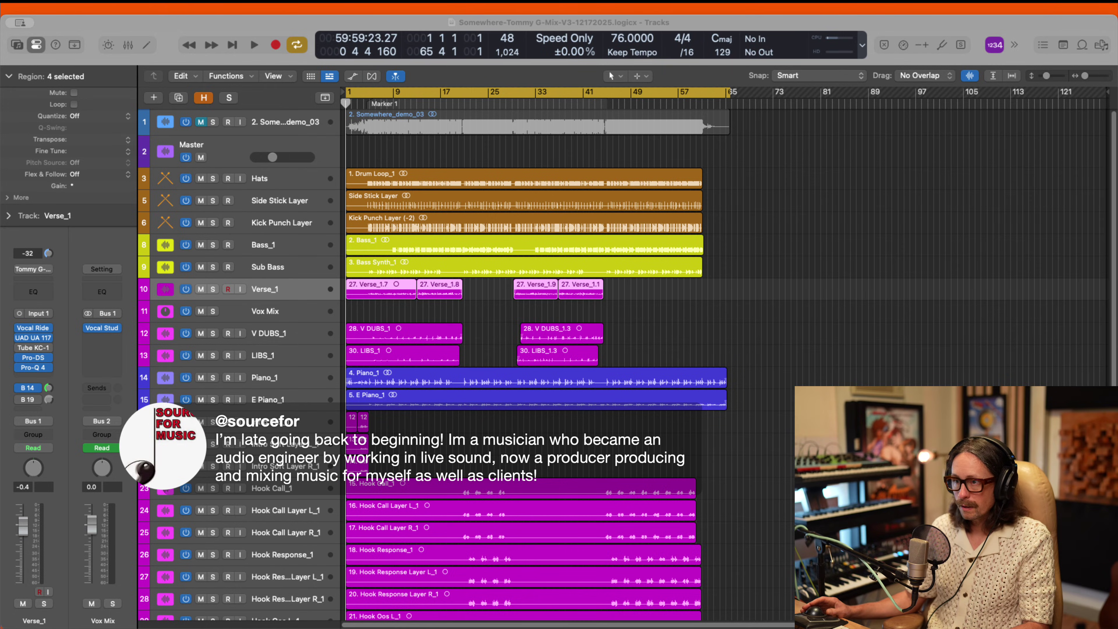
key(super+Tab)
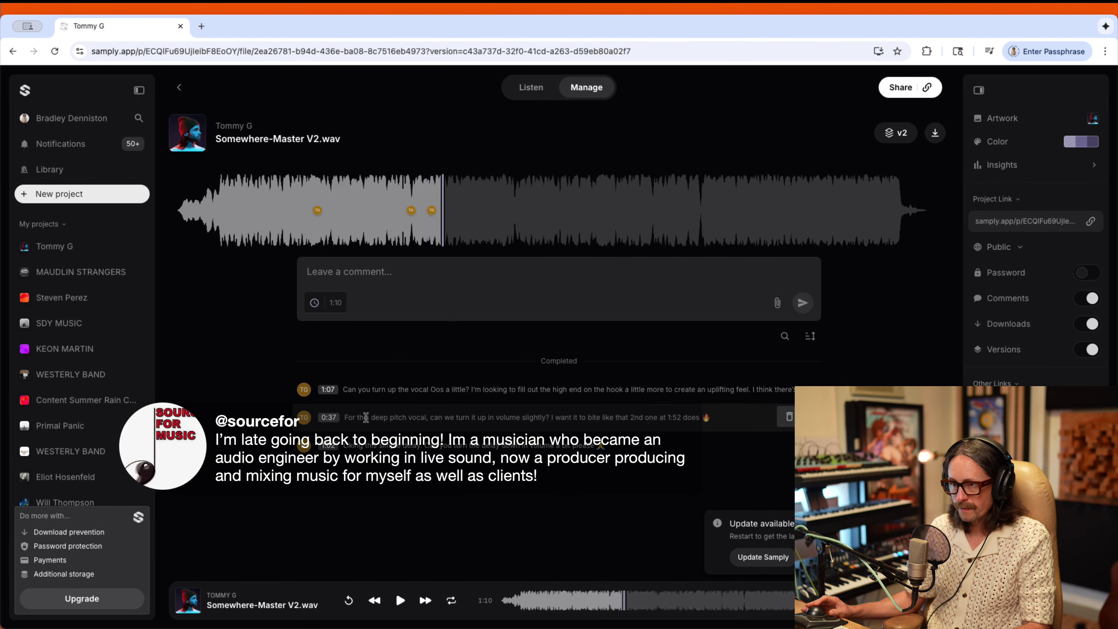
drag(407, 417, 344, 417)
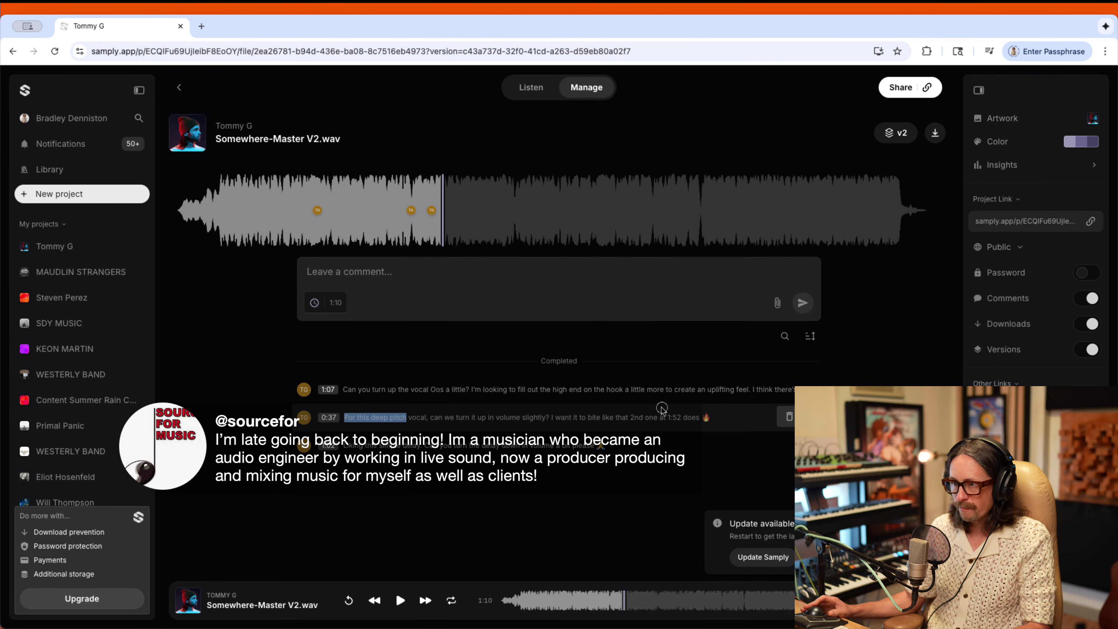
shift+click(711, 417)
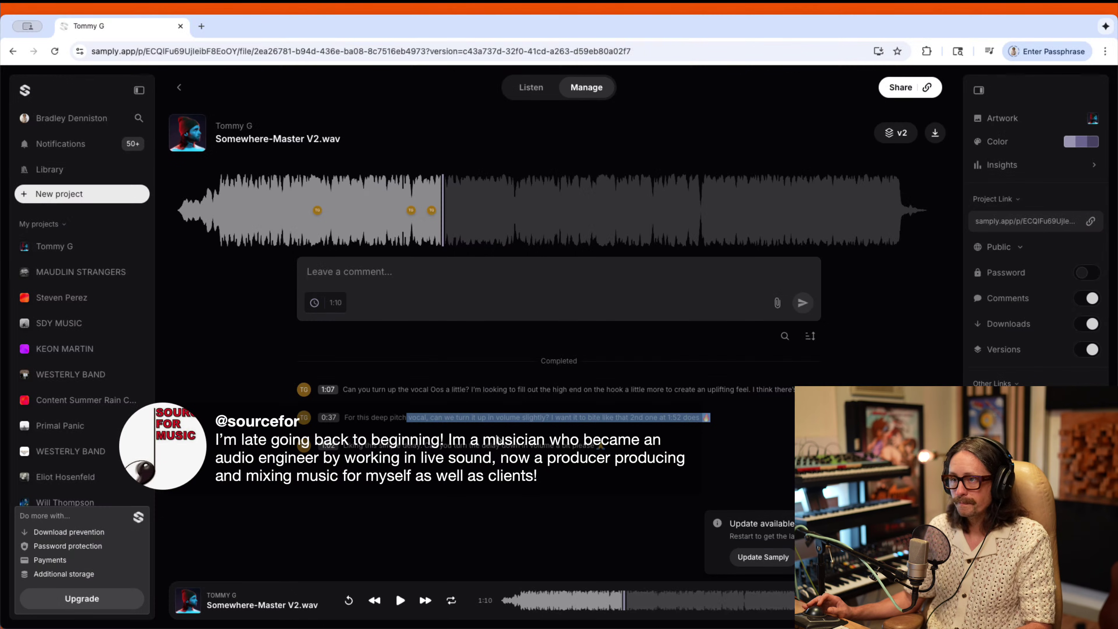
drag(709, 417, 339, 412)
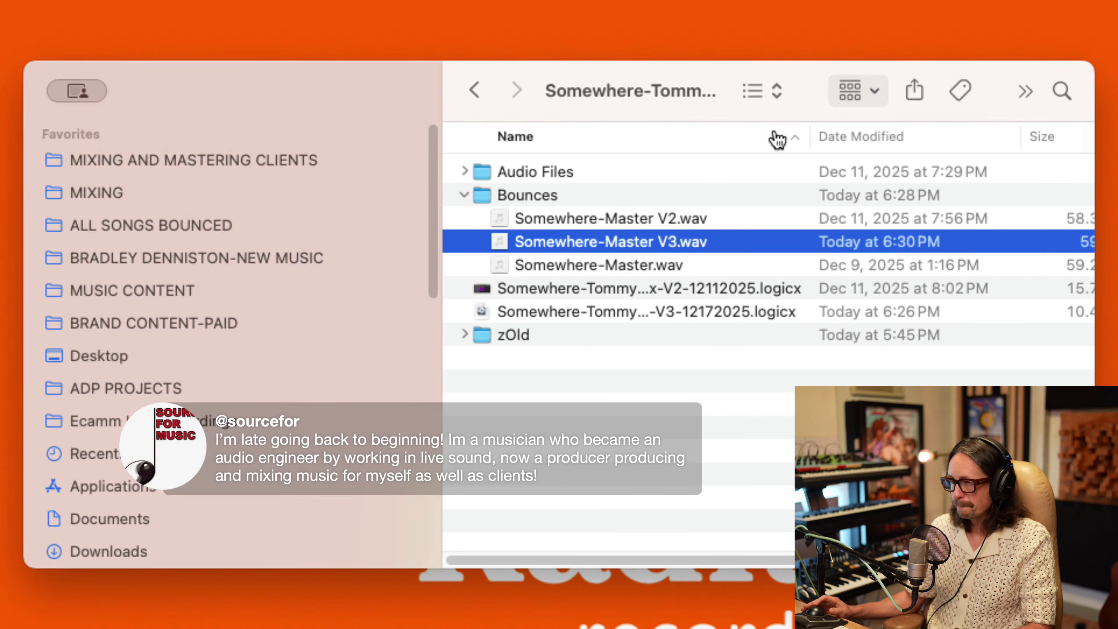
Step: Preview Somewhere-Master V3.wav in Finder from further into the song, alternating with V2 to compare, and close the preview
key(space)
drag(631, 448, 675, 443)
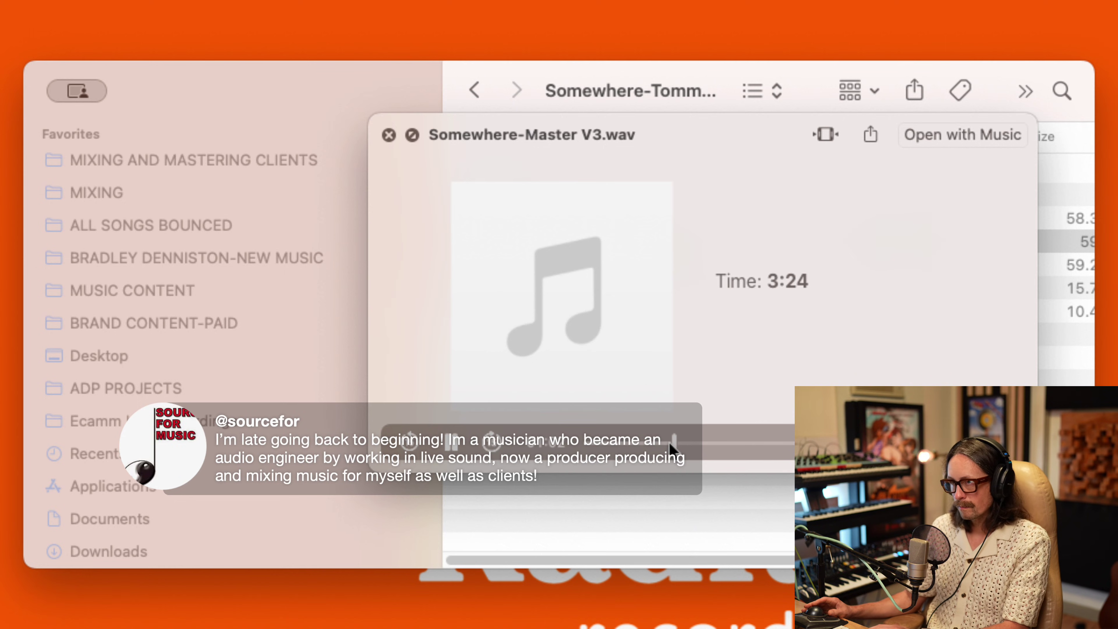
key(Up)
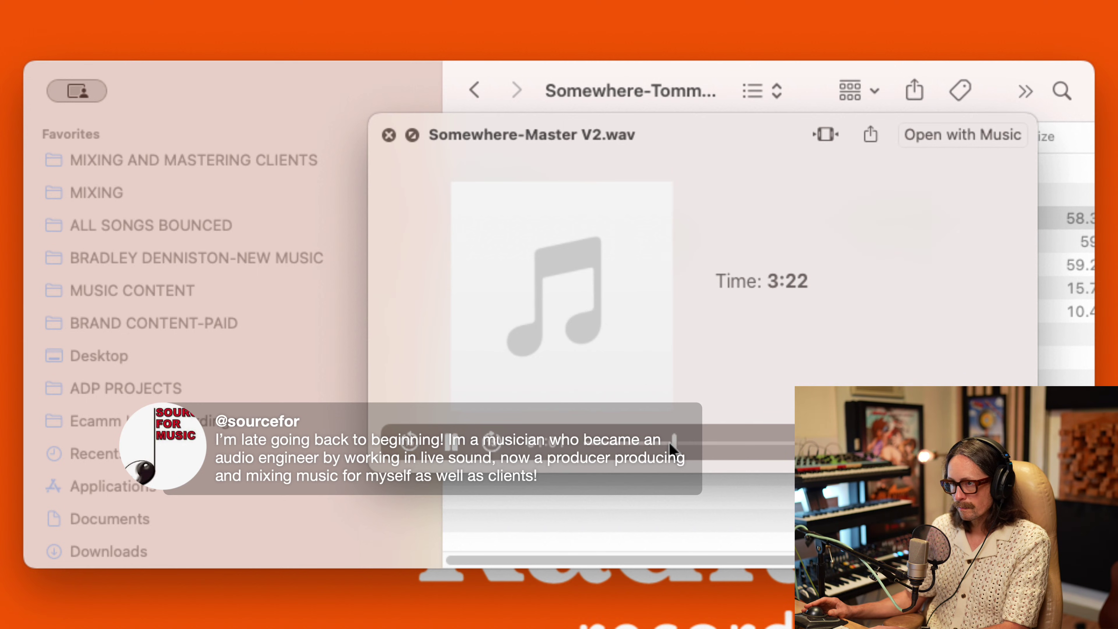
key(Down)
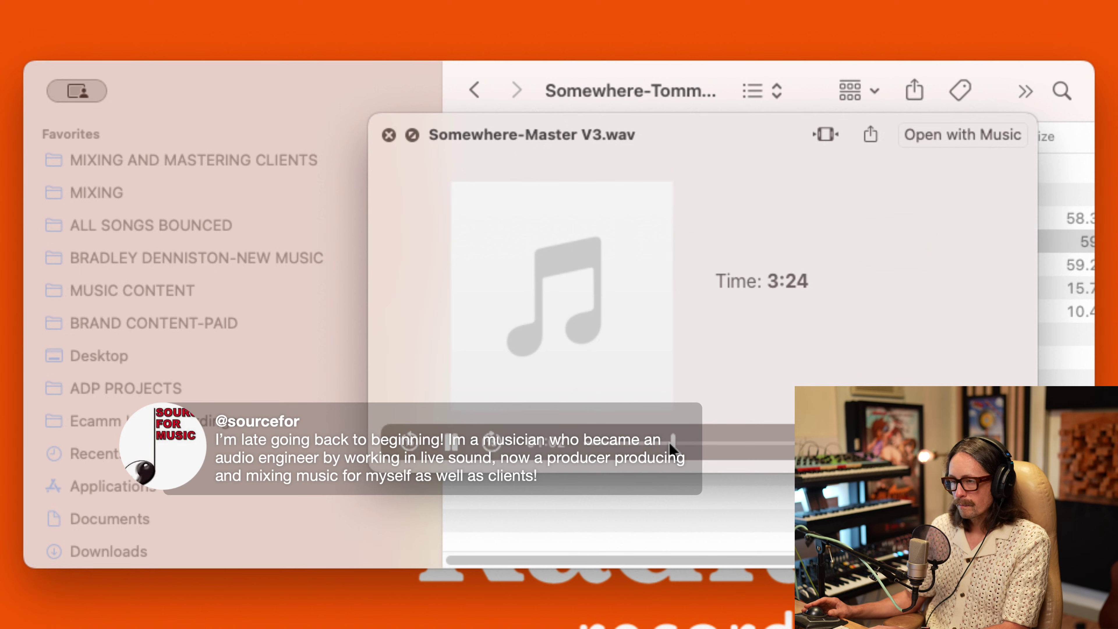
key(Up)
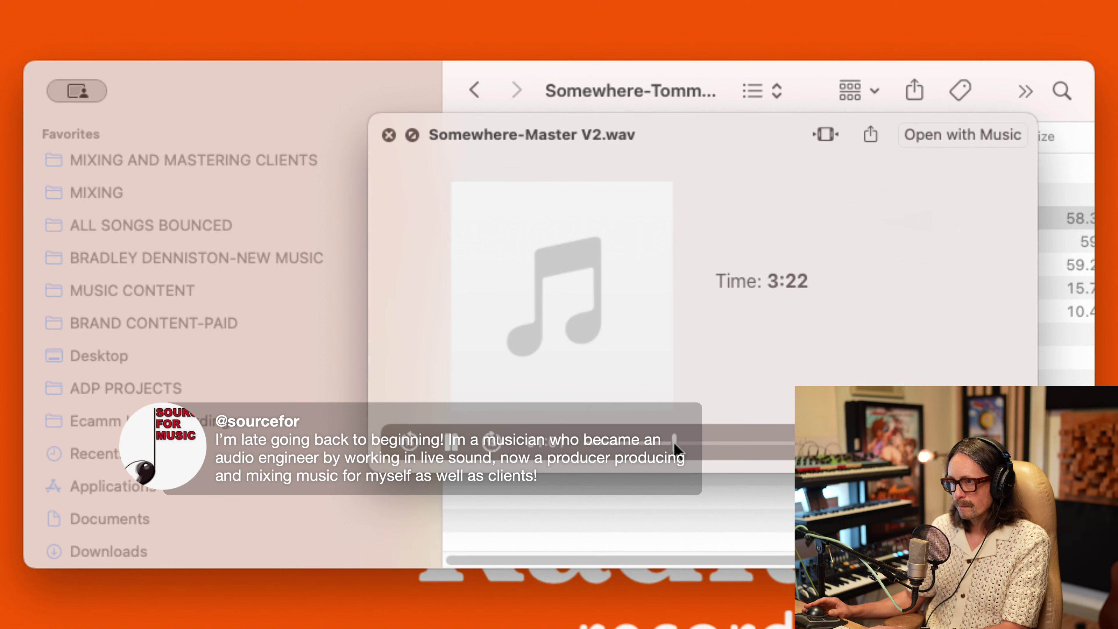
key(space)
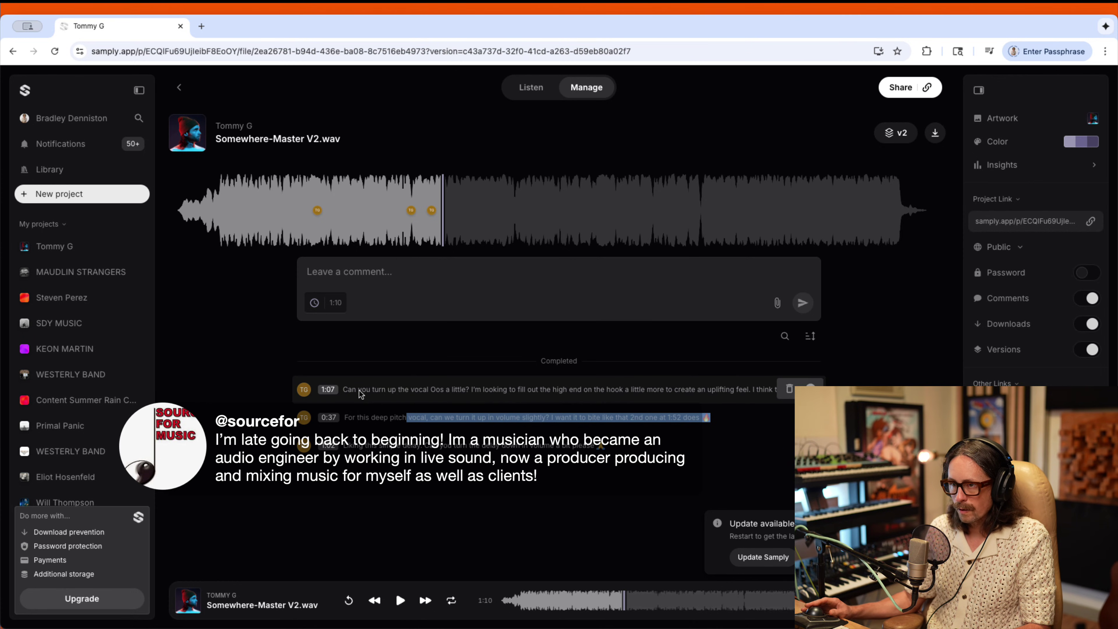
Step: Highlight the 1:07 Samply comment about turning up the vocal Oos, and return to the bounces in Finder
drag(348, 389, 784, 390)
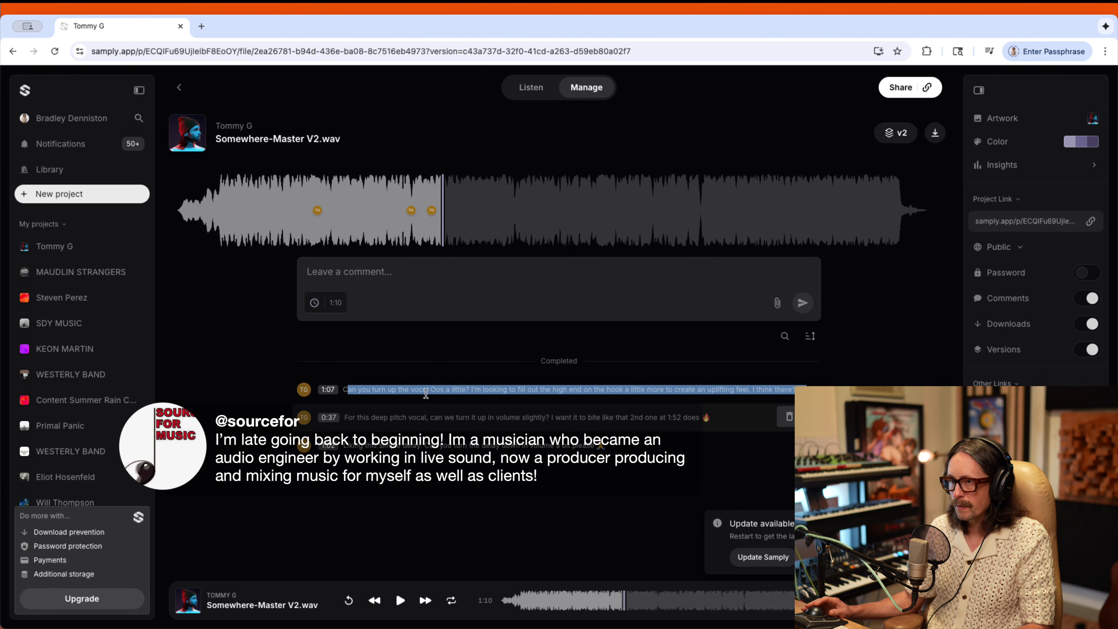
click(373, 396)
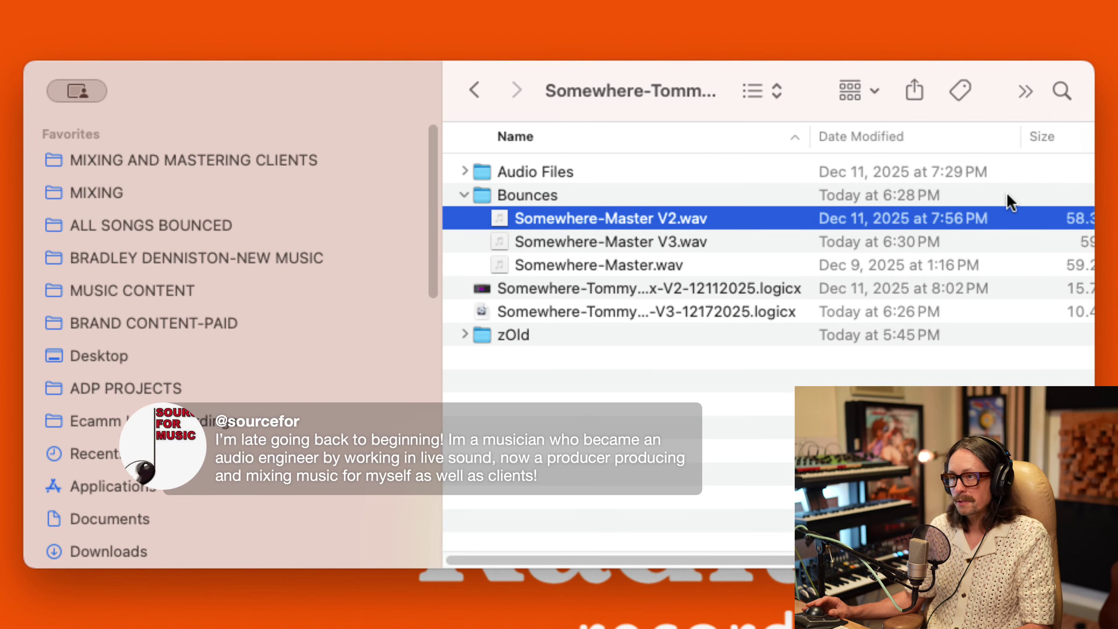
key(super+Tab)
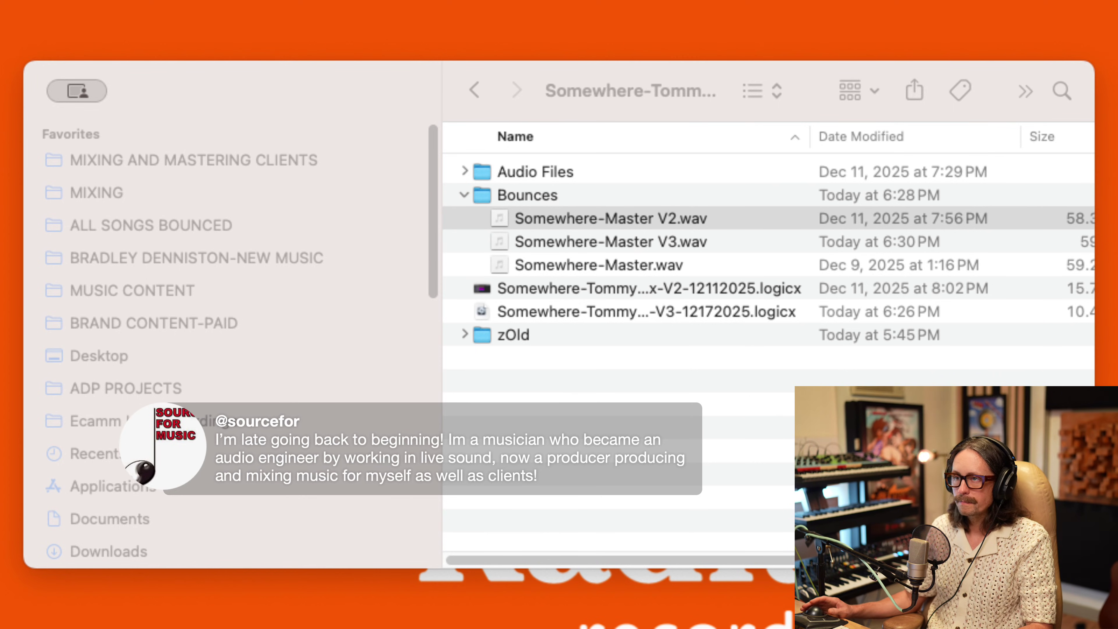
key(super+Tab)
Step: Compare the vocal Oos by alternating the audio preview between Somewhere-Master V2.wav and V3.wav, then close the preview
key(space)
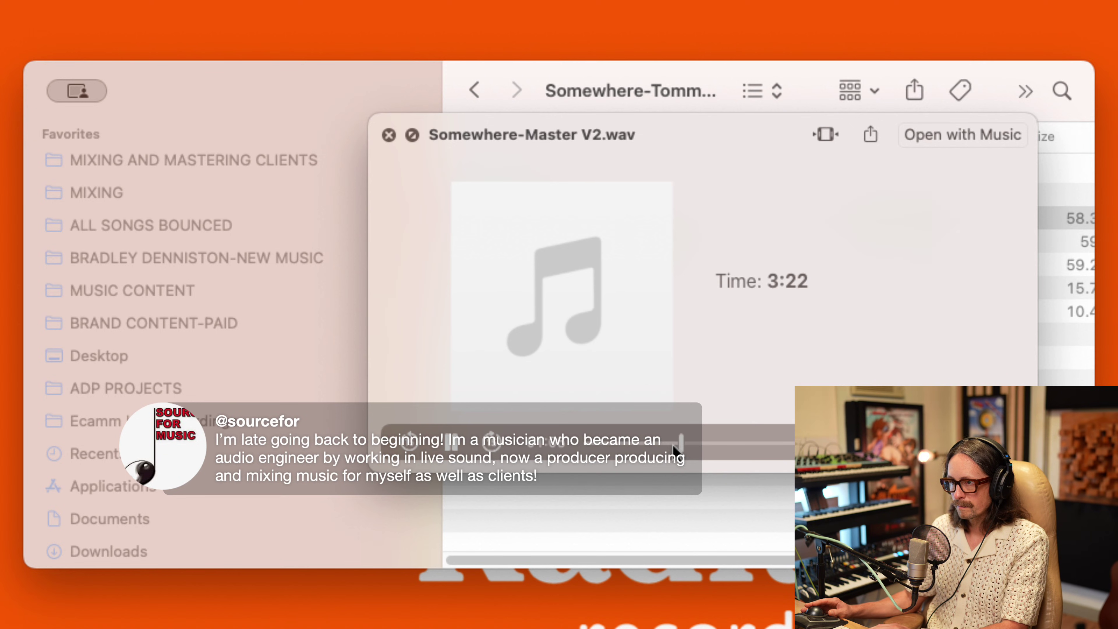
key(Down)
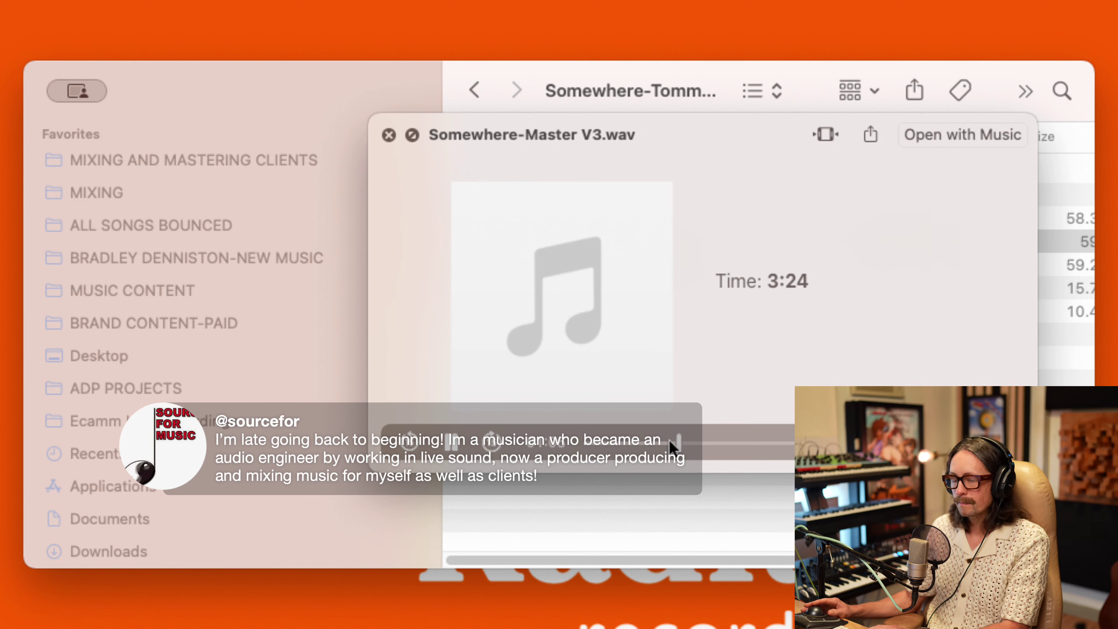
click(670, 442)
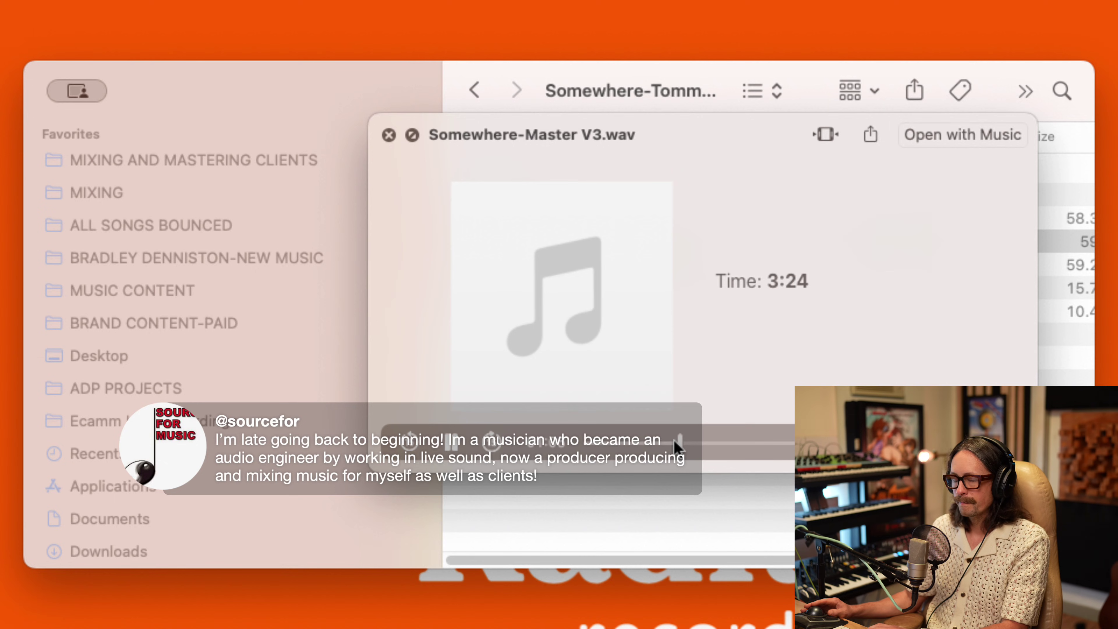
key(Up)
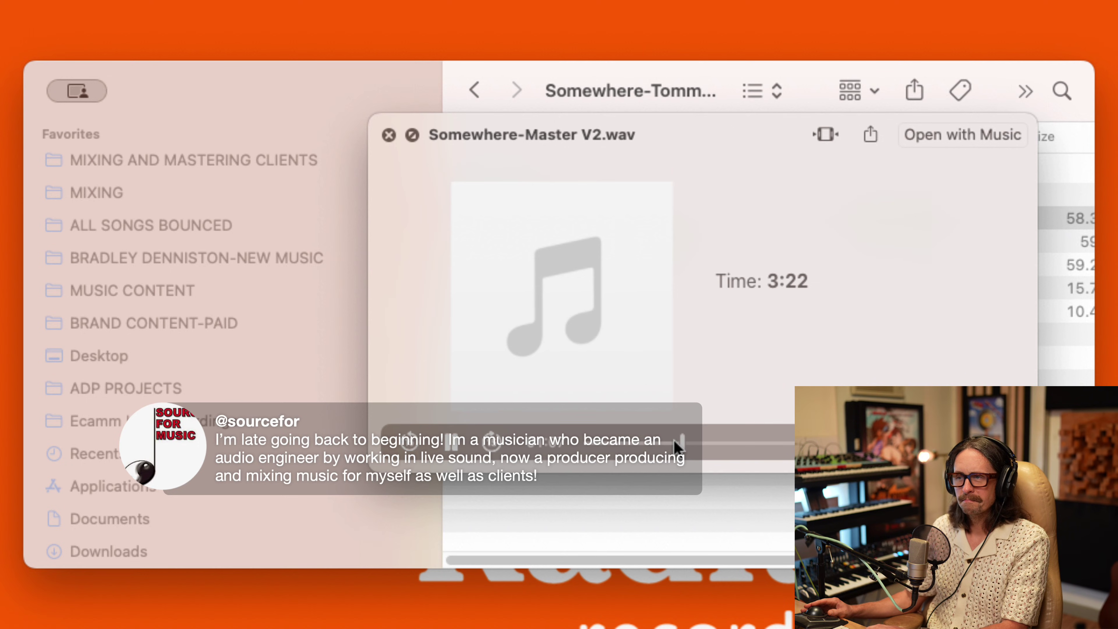
key(Down)
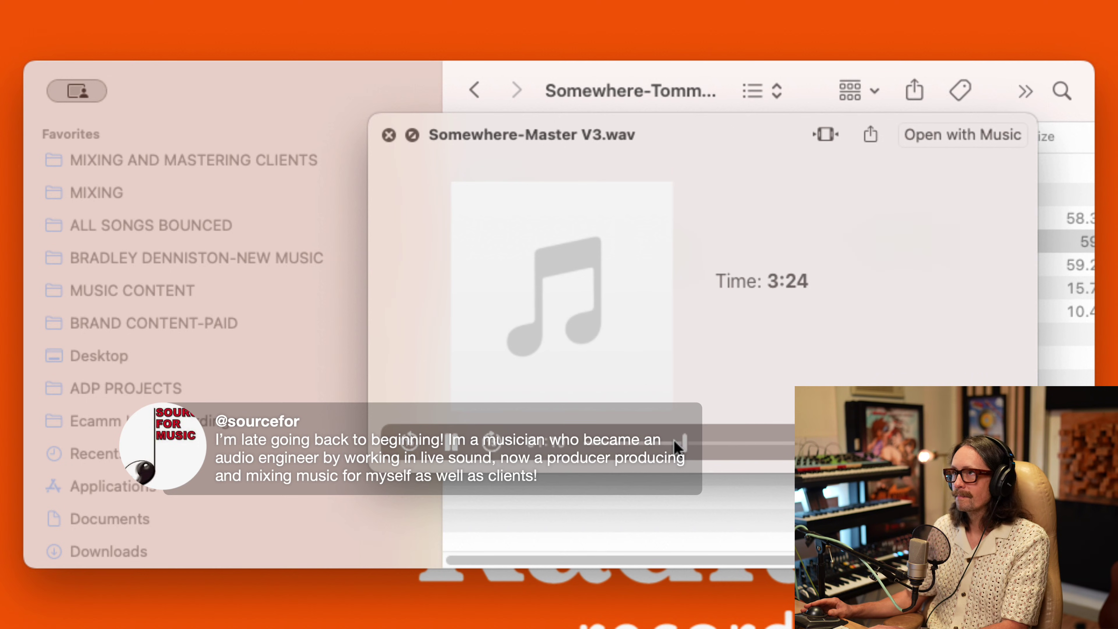
key(Up)
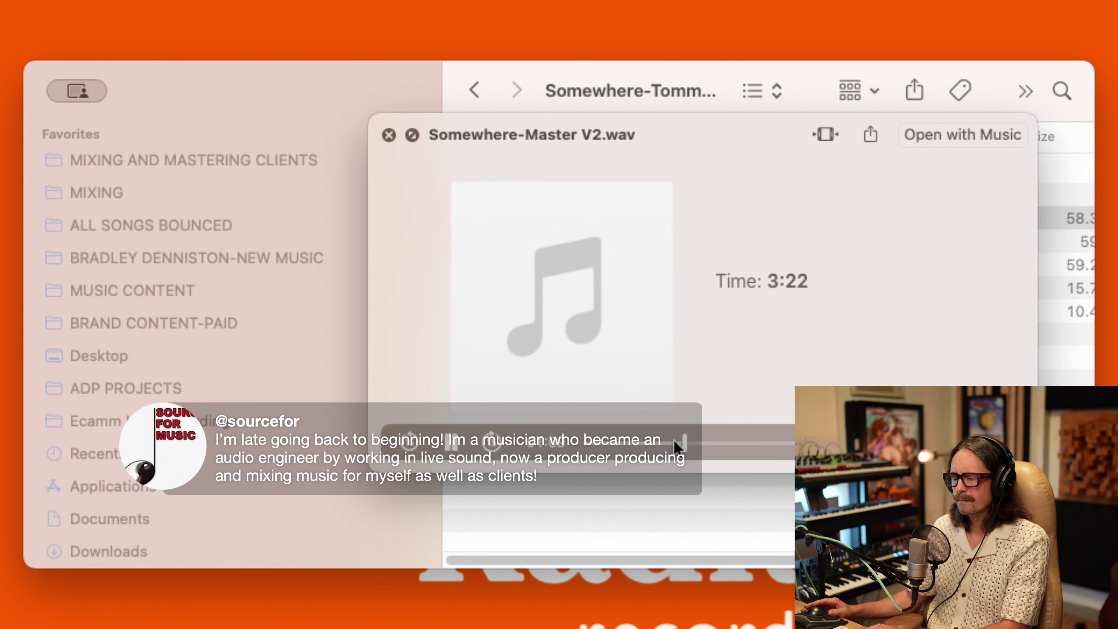
key(Down)
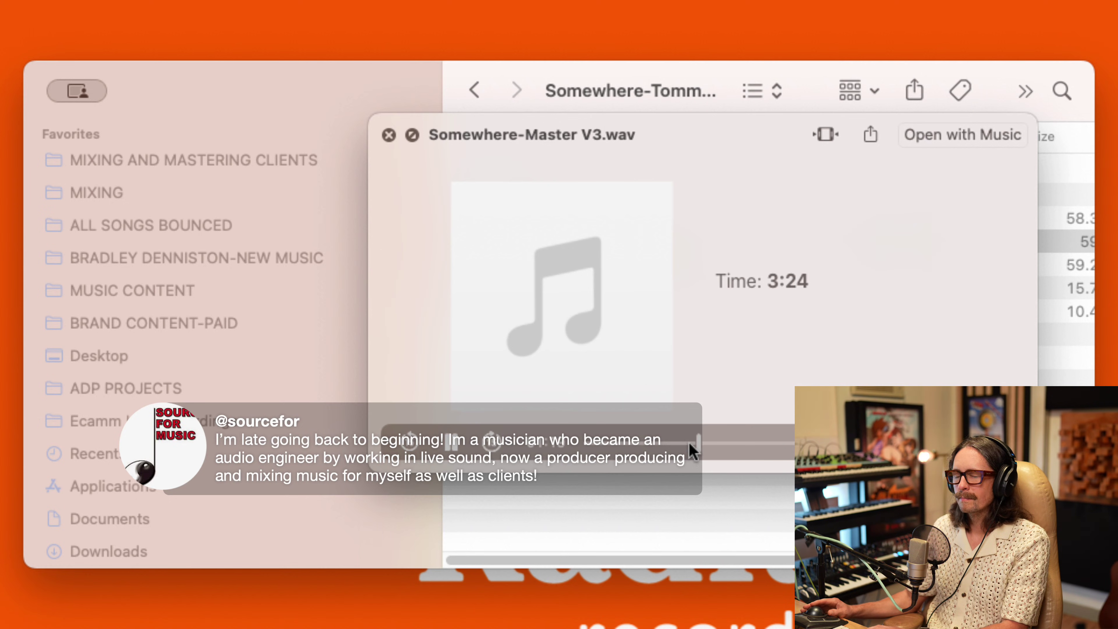
key(Up)
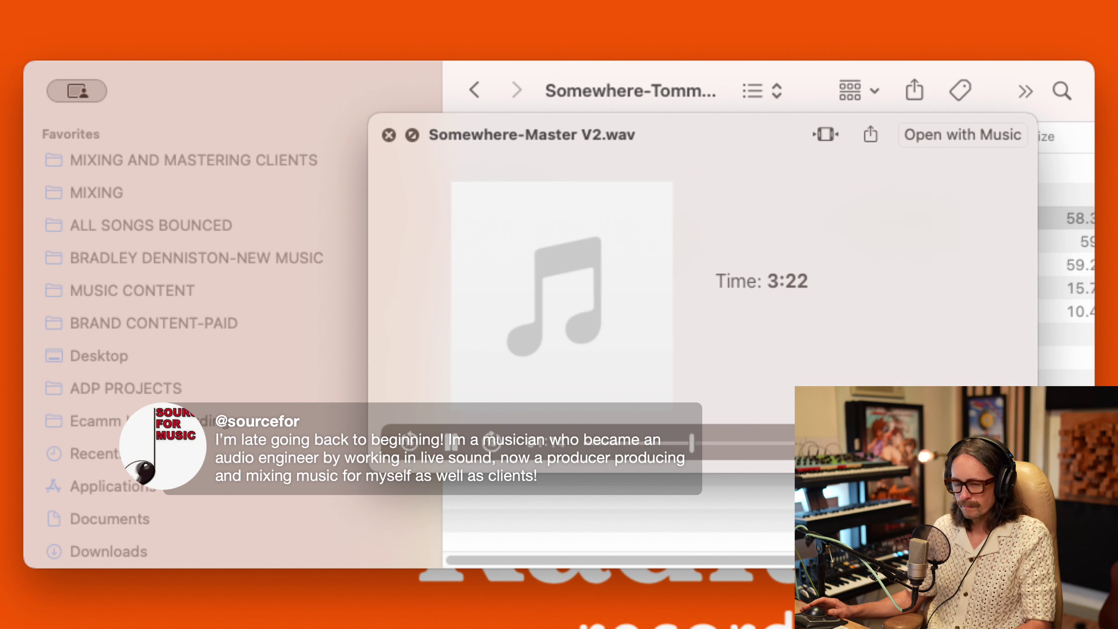
key(space)
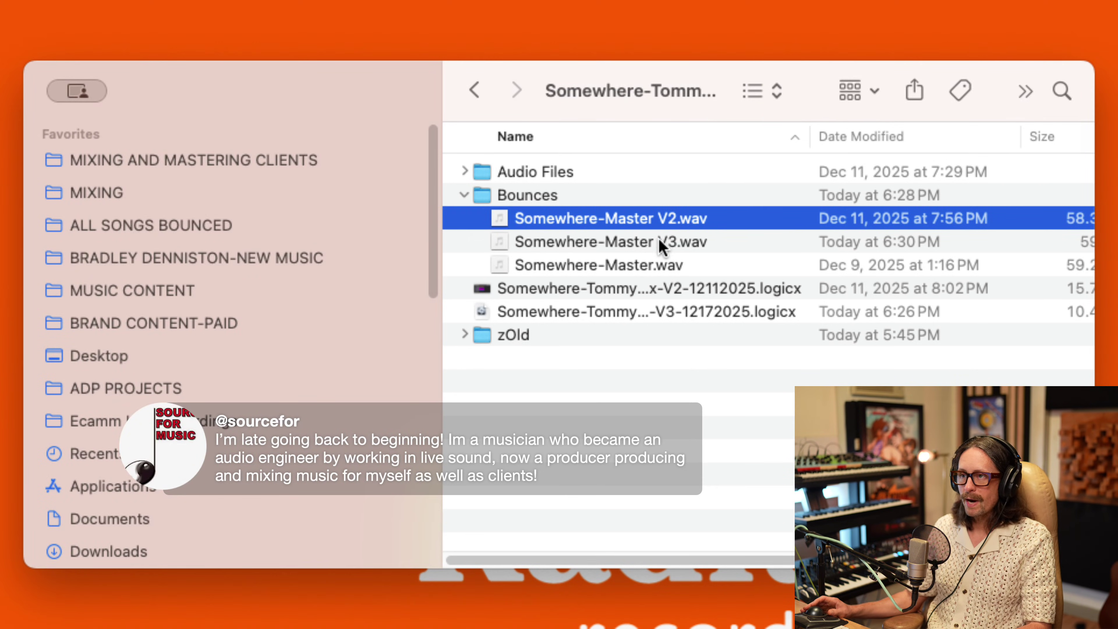
Step: Switch to Samply, show the version list of Somewhere-Master V2.wav, and start adding a version
click(660, 242)
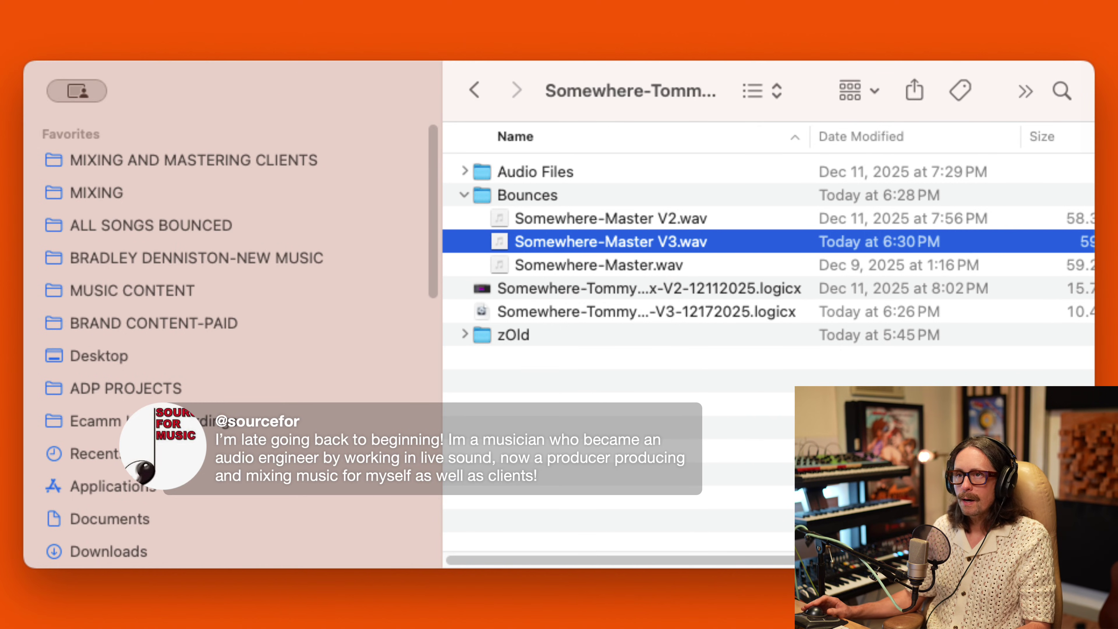
key(super+Tab)
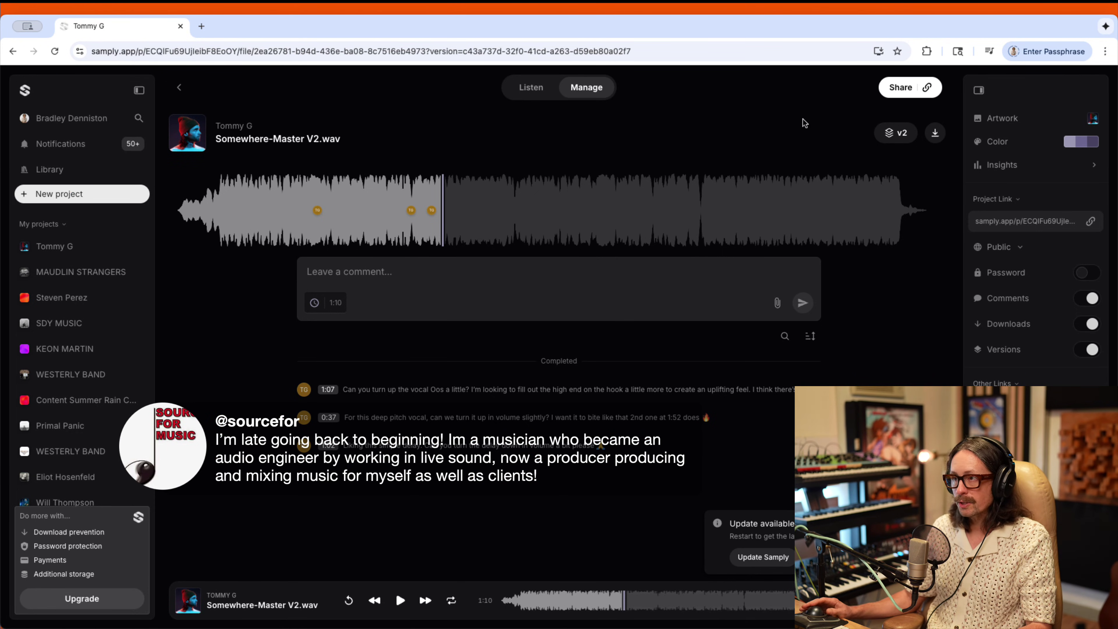
click(896, 133)
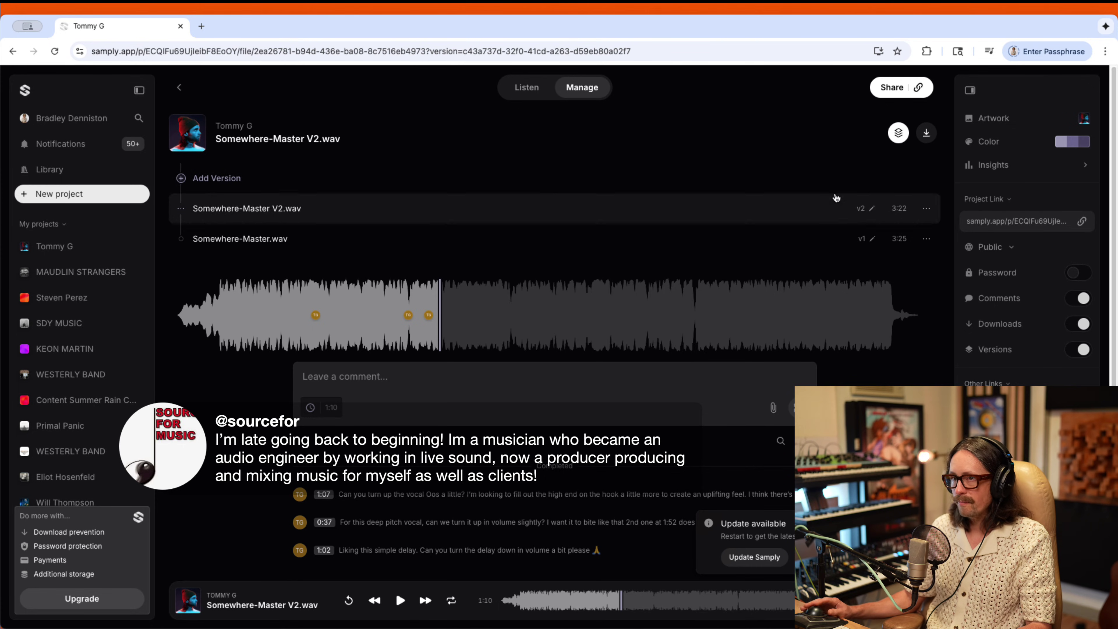
click(182, 178)
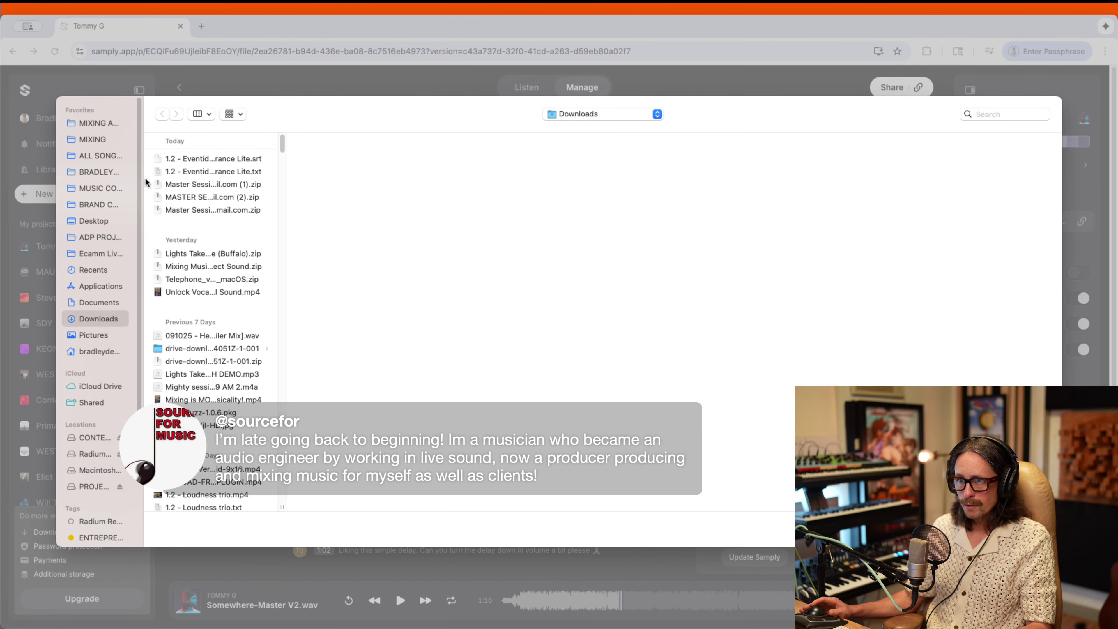
Step: Upload Somewhere-Master V3.wav from the Bounces folder of the client's Somewhere project in MIXING AND MASTERING CLIENTS as the new version
drag(142, 179, 250, 180)
click(124, 122)
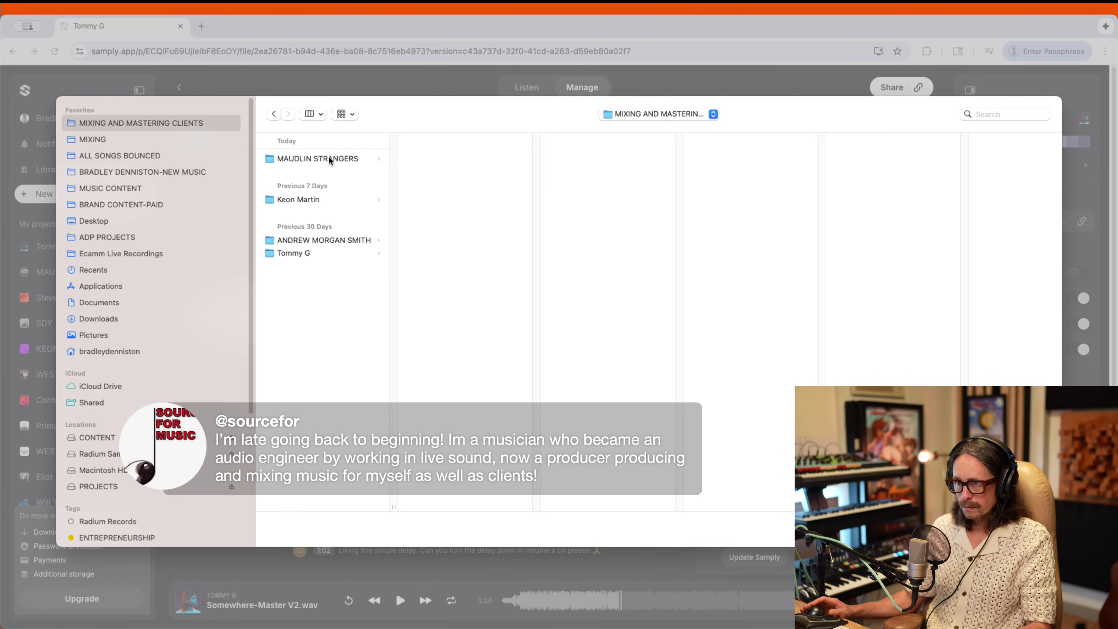
click(311, 199)
click(311, 252)
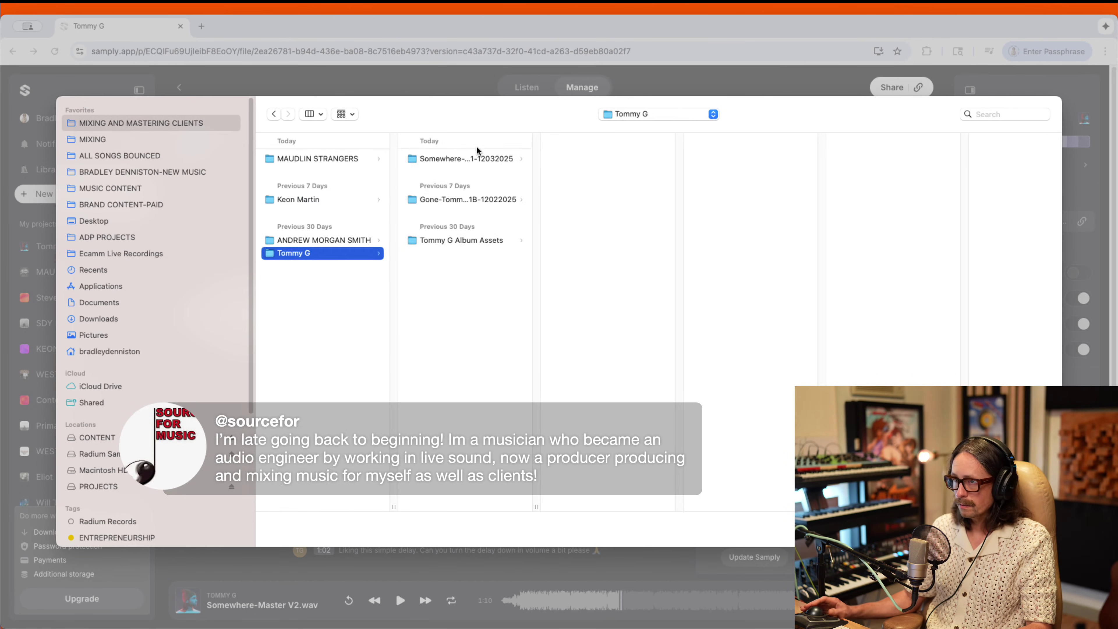
click(482, 159)
click(604, 159)
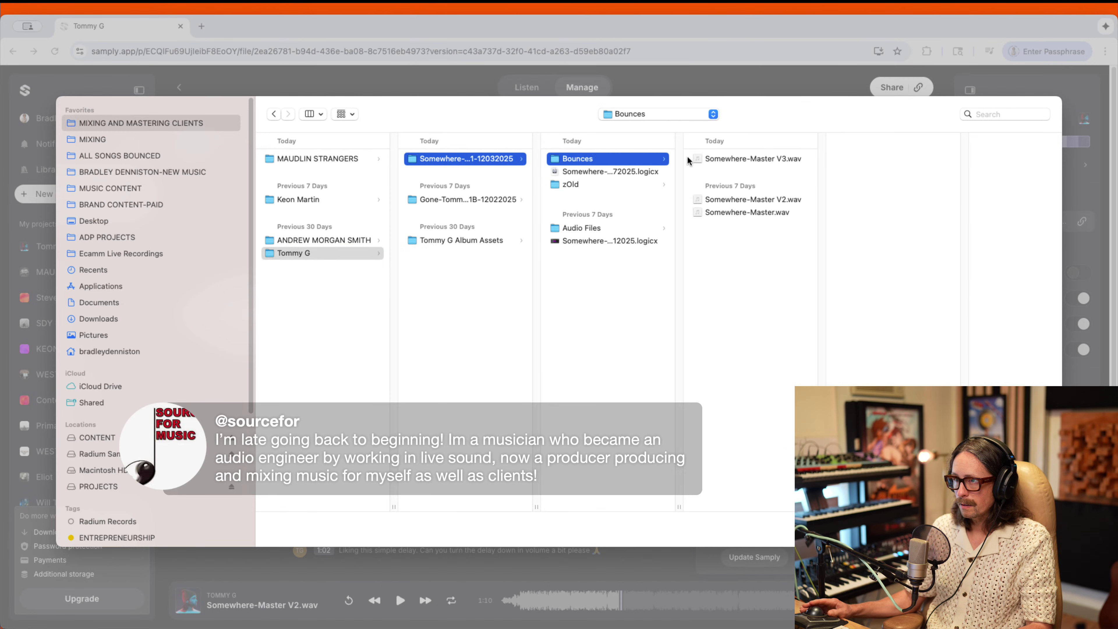
click(749, 158)
double_click(749, 159)
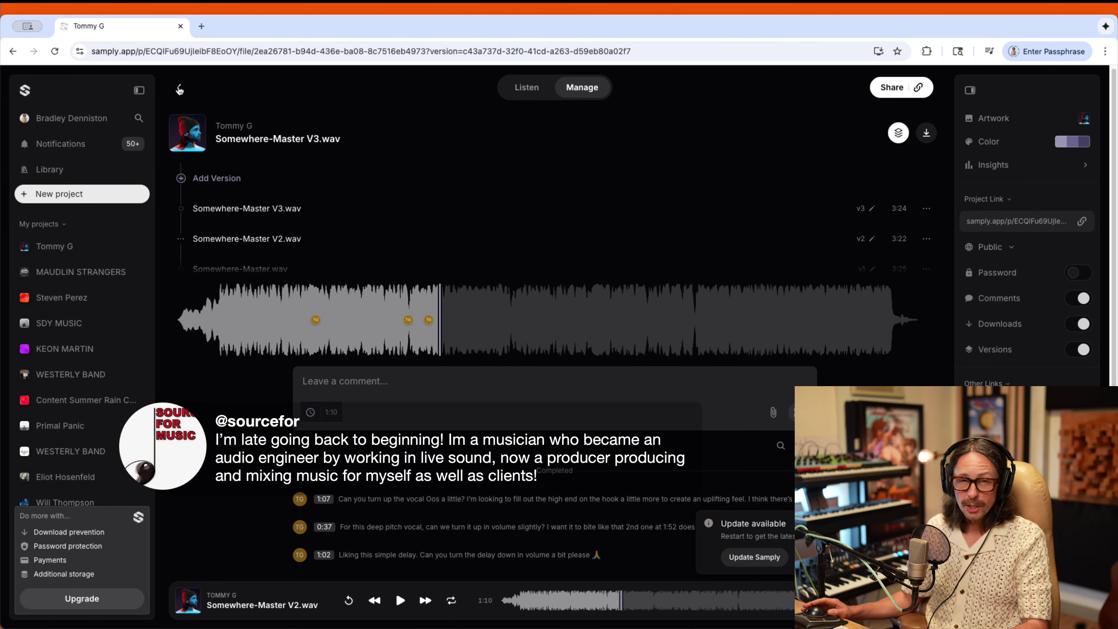
Step: Return to the project's file list and highlight the Somewhere-Master V3.wav version
click(179, 89)
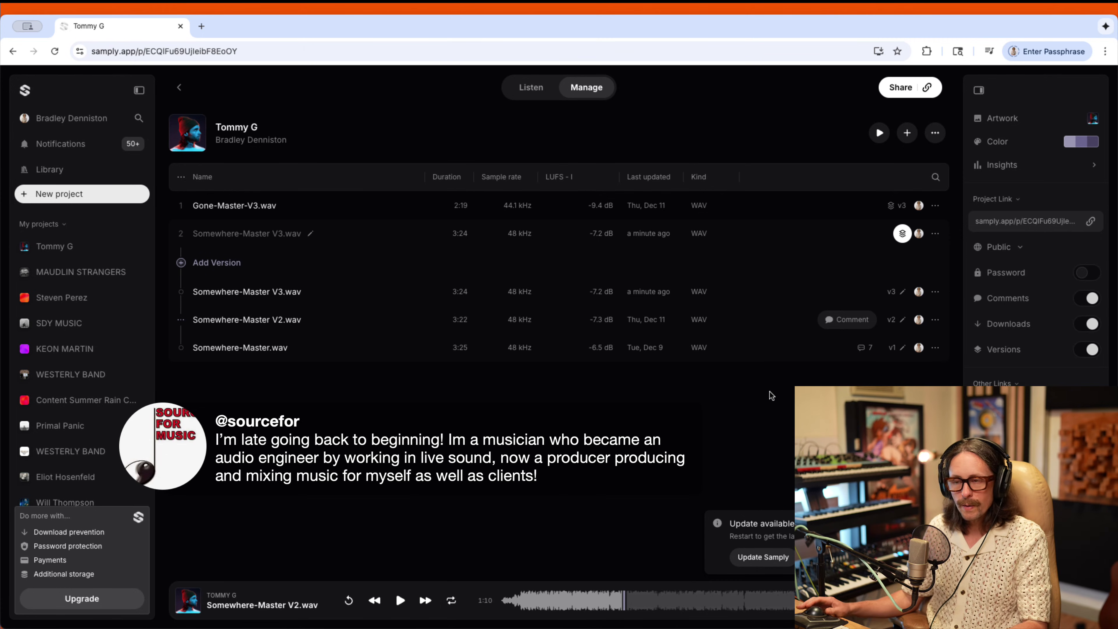
click(936, 292)
click(991, 305)
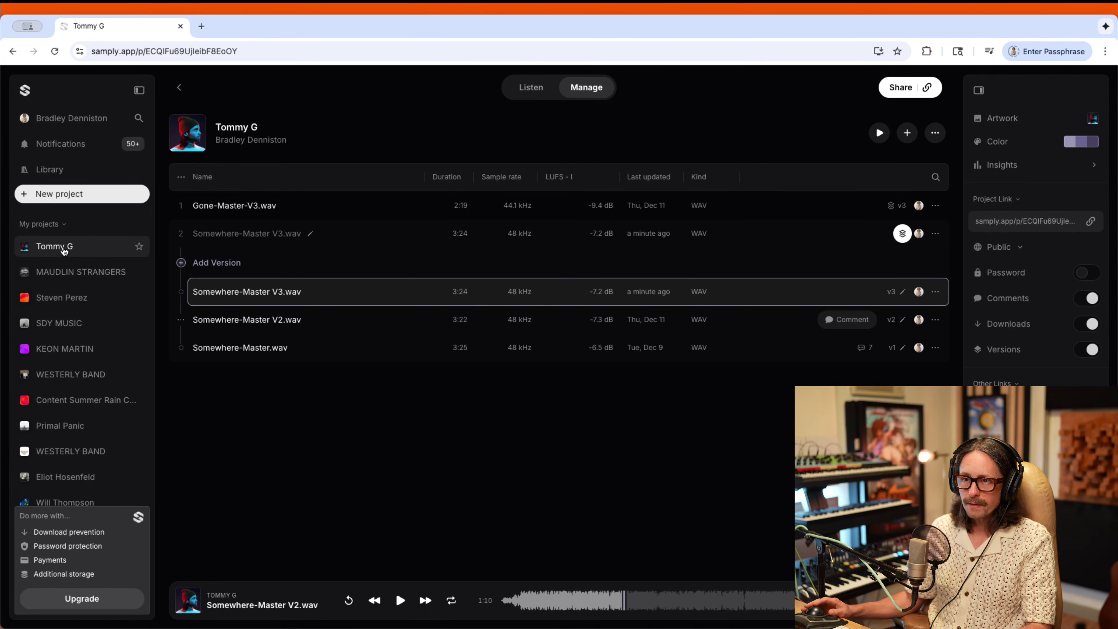
Step: Play MAUDLIN-The Westside-MASTER.wav briefly in the MAUDLIN STRANGERS project, pause it, and return to the Logic Pro session
click(58, 271)
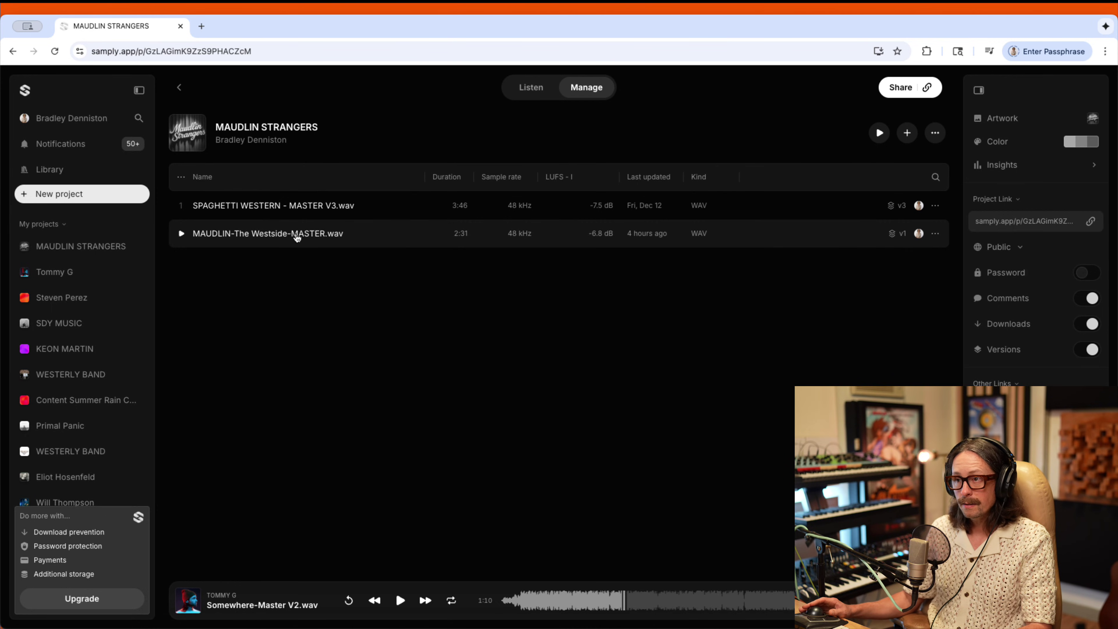
click(297, 238)
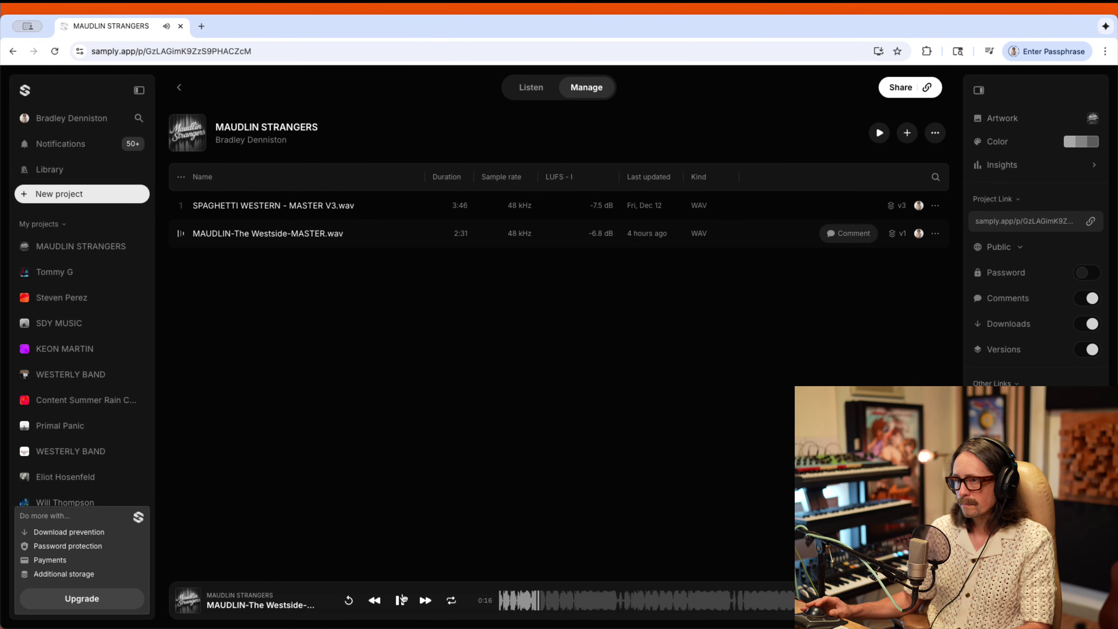
click(400, 600)
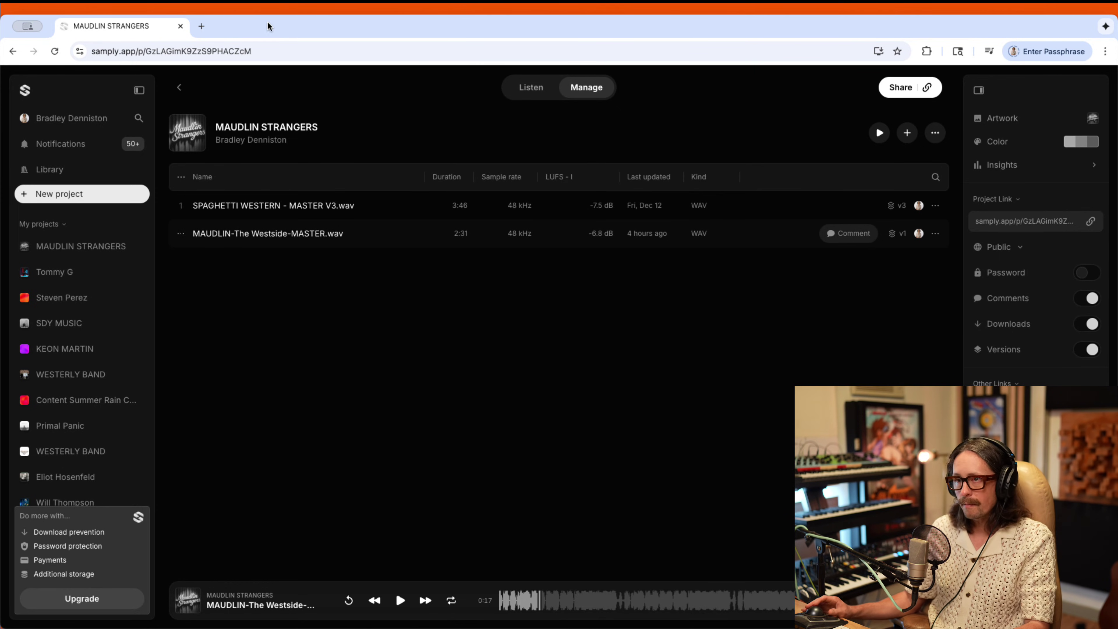
key(super+q)
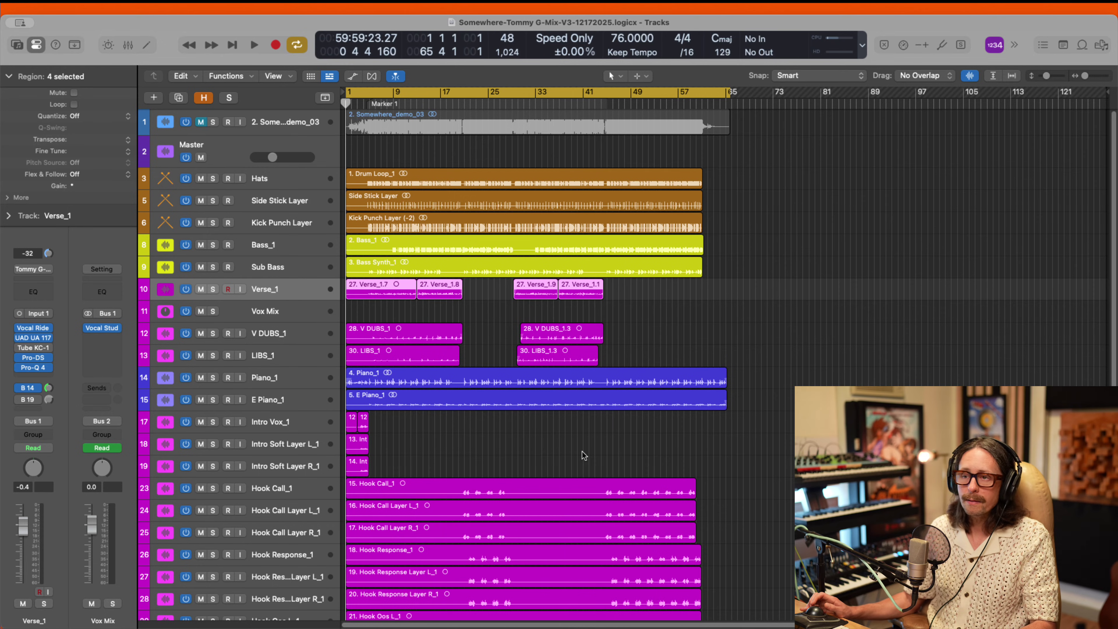
Step: Look over the mix session's track list, stepping through the drum and bass tracks
scroll(582, 452, down, 10)
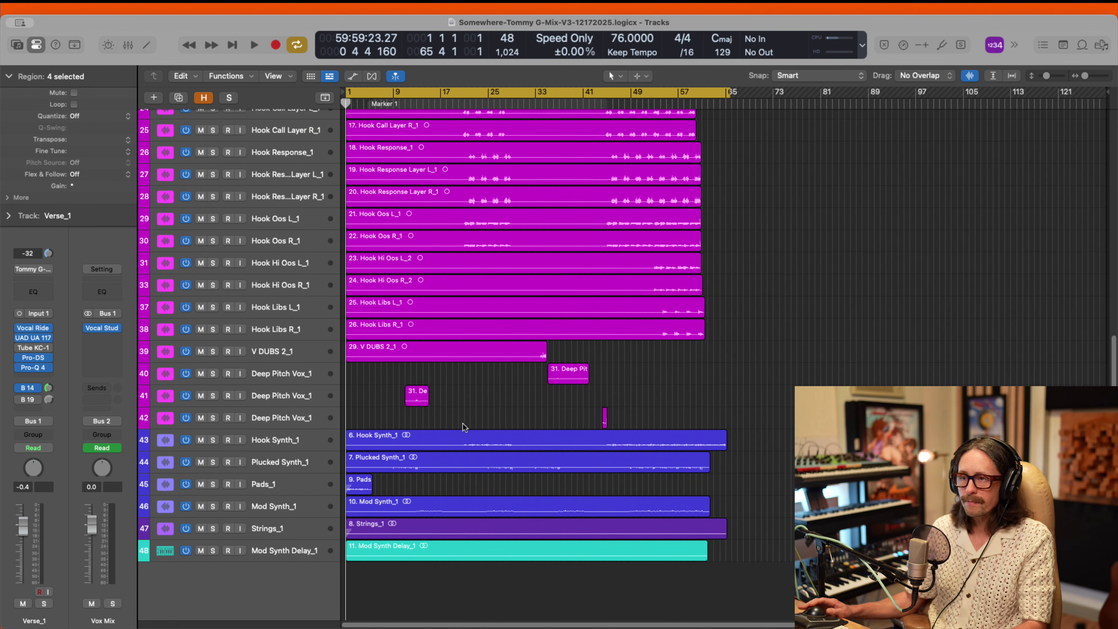
scroll(467, 450, up, 10)
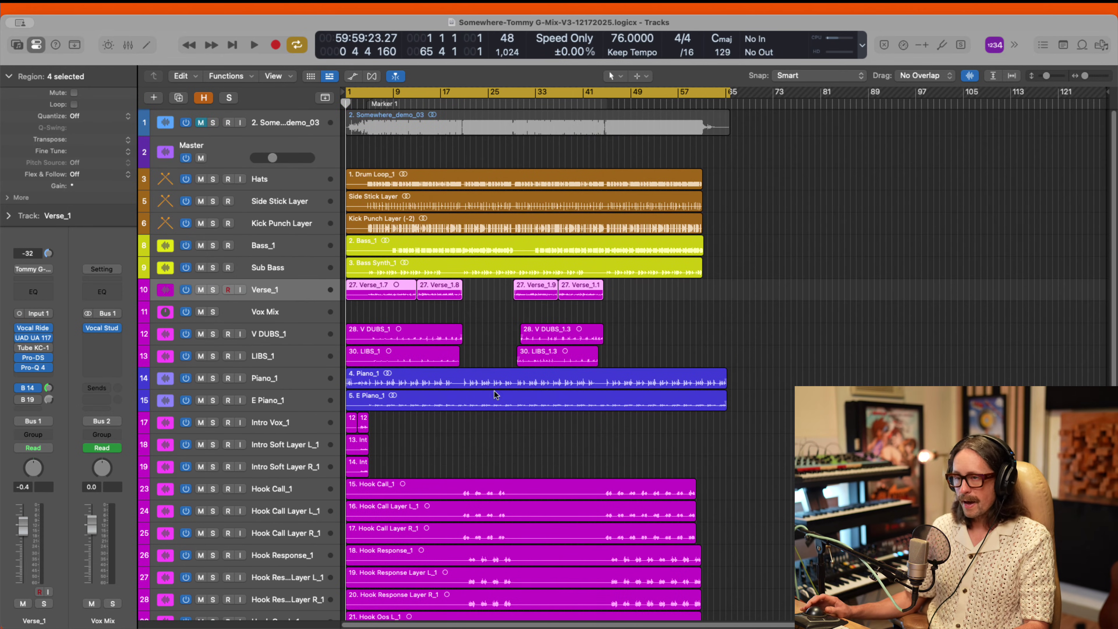
click(289, 196)
key(Down)
key(Down)
key(Down)
key(Down)
key(Down)
key(Down)
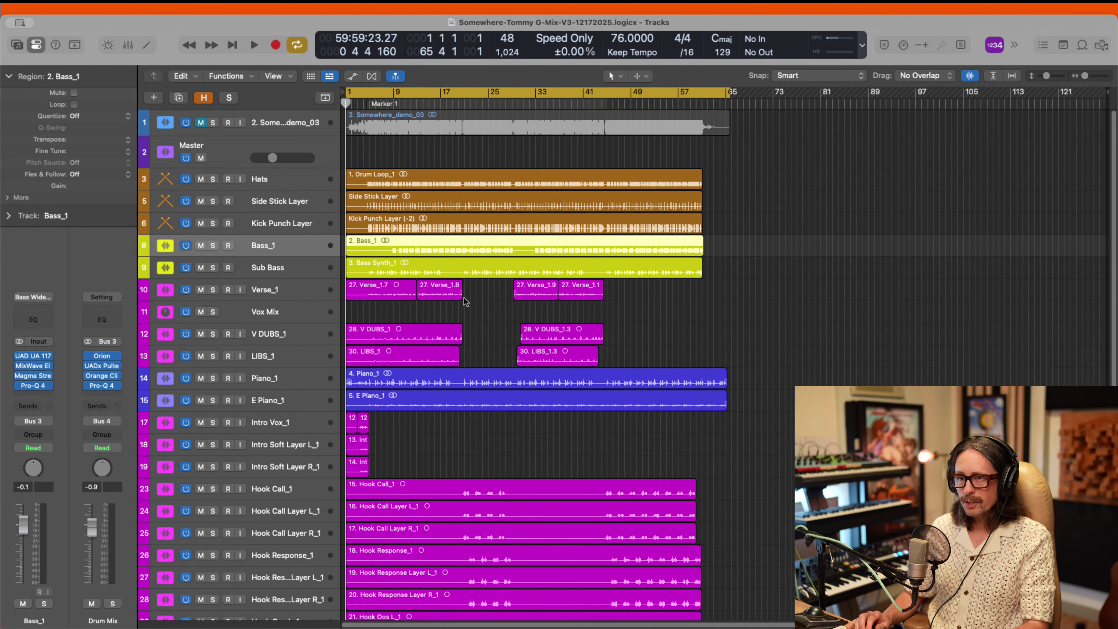
key(Up)
key(Up)
key(Up)
key(Up)
key(Up)
key(Up)
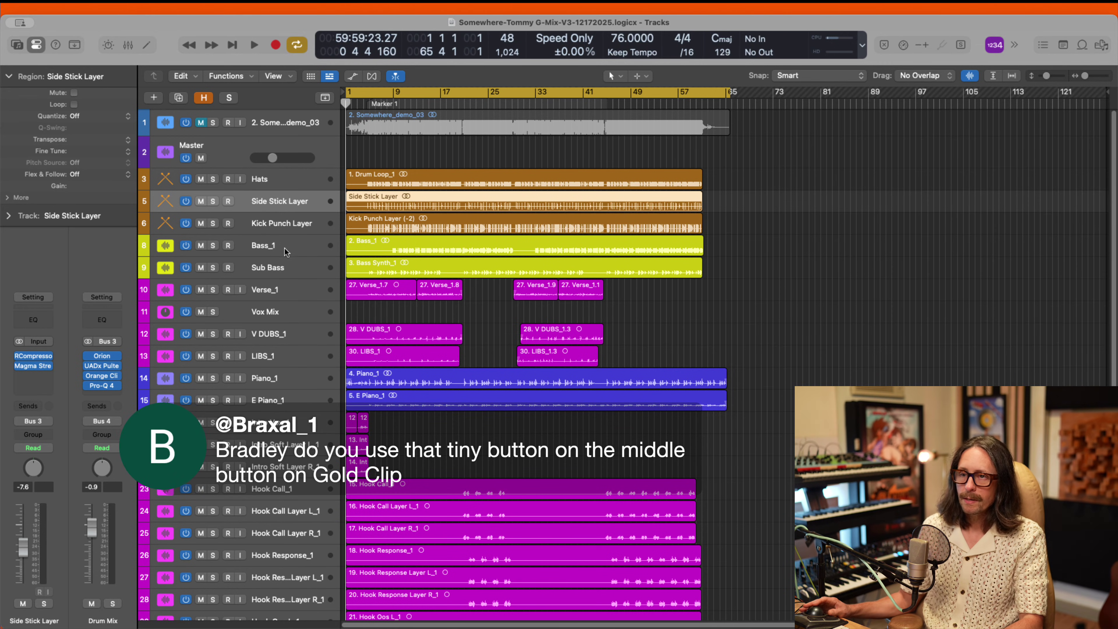
Step: Open Gold Clip from the MASTER AUX channel in the mixer, toggle the clipper's low-pass filter, and close the plug-in
key(x)
scroll(827, 357, right, 10)
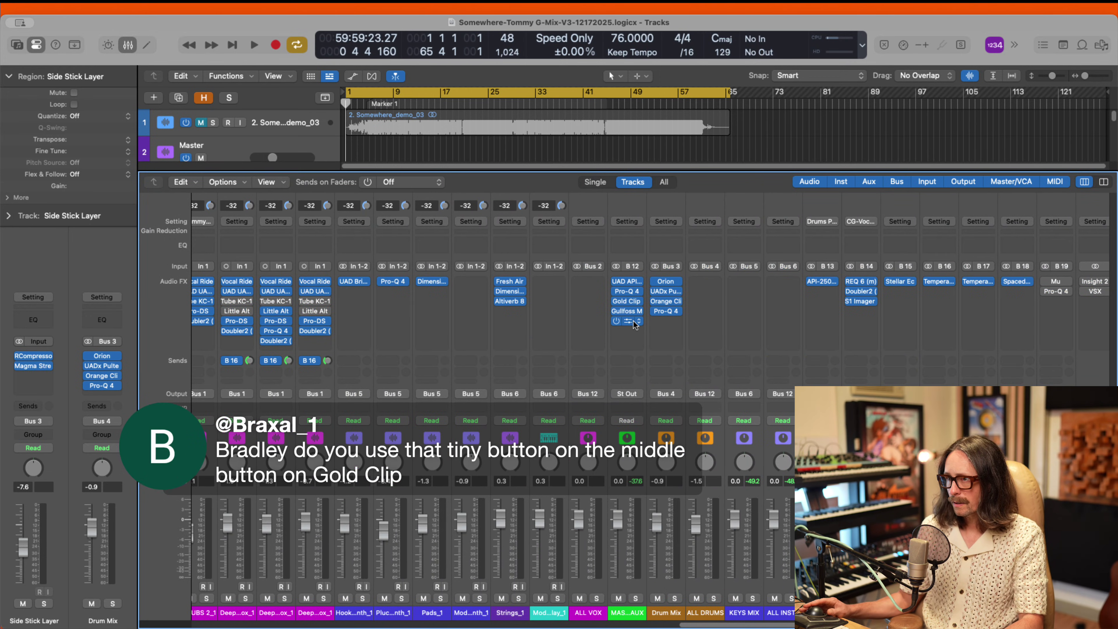
click(625, 299)
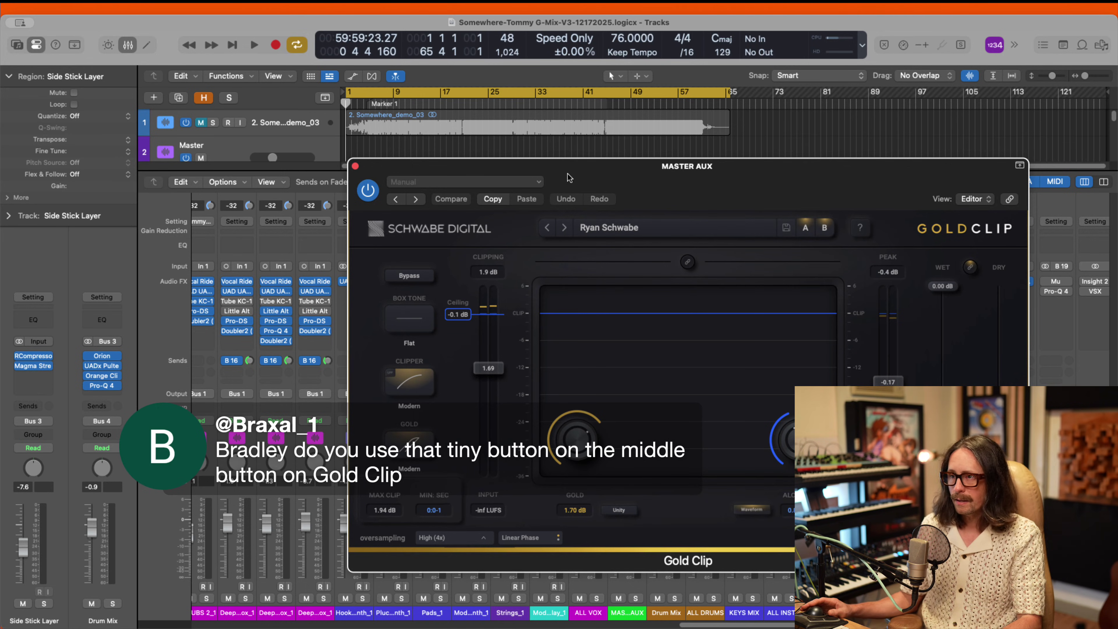
drag(441, 166, 311, 151)
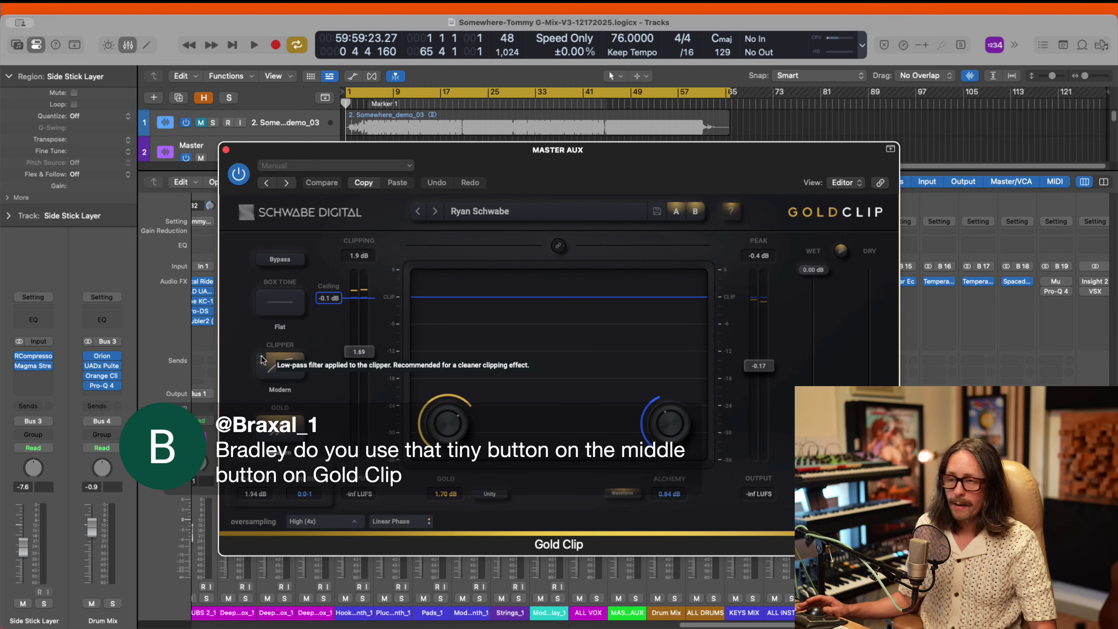
click(261, 357)
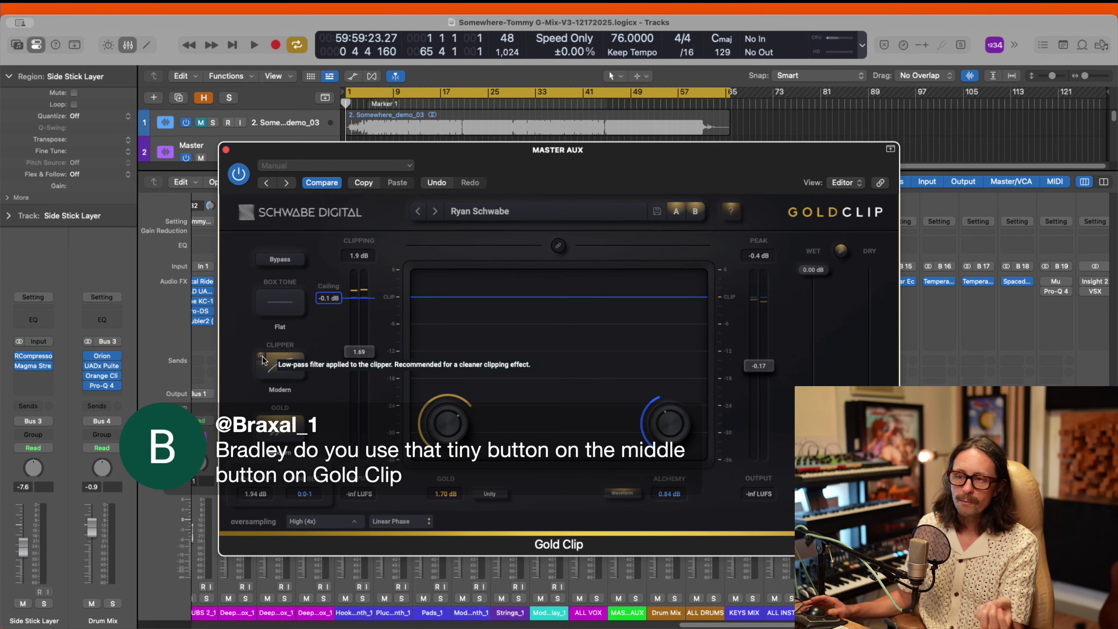
click(226, 150)
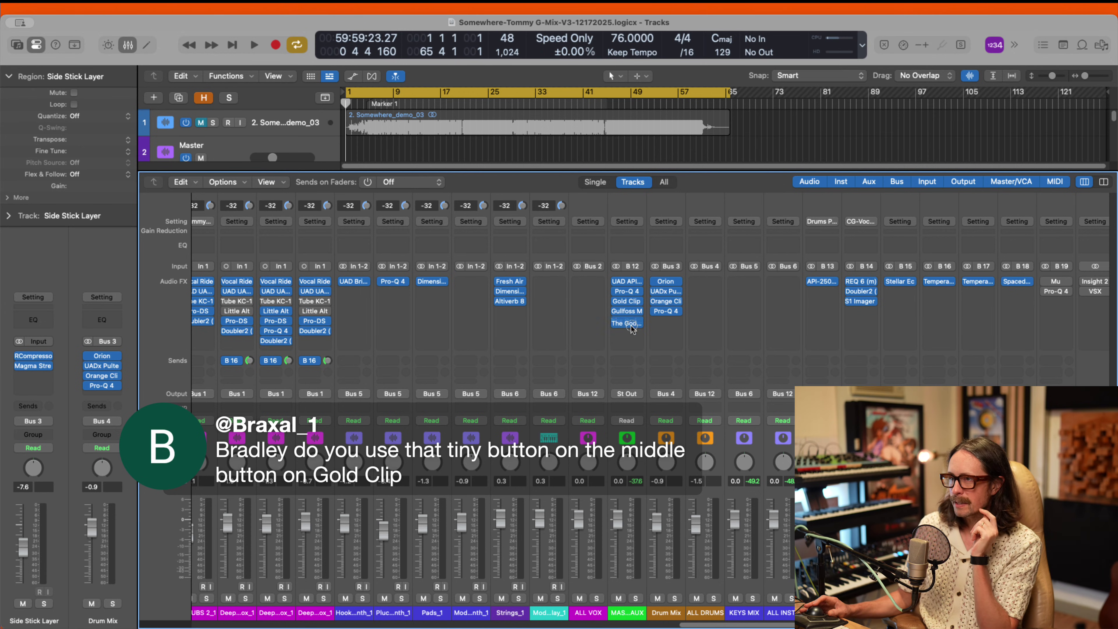
Step: Insert SSL 4K G on the MASTER AUX channel between Gullfoss and The God Particle, inspect it, and close its window
scroll(695, 305, left, 2)
click(684, 323)
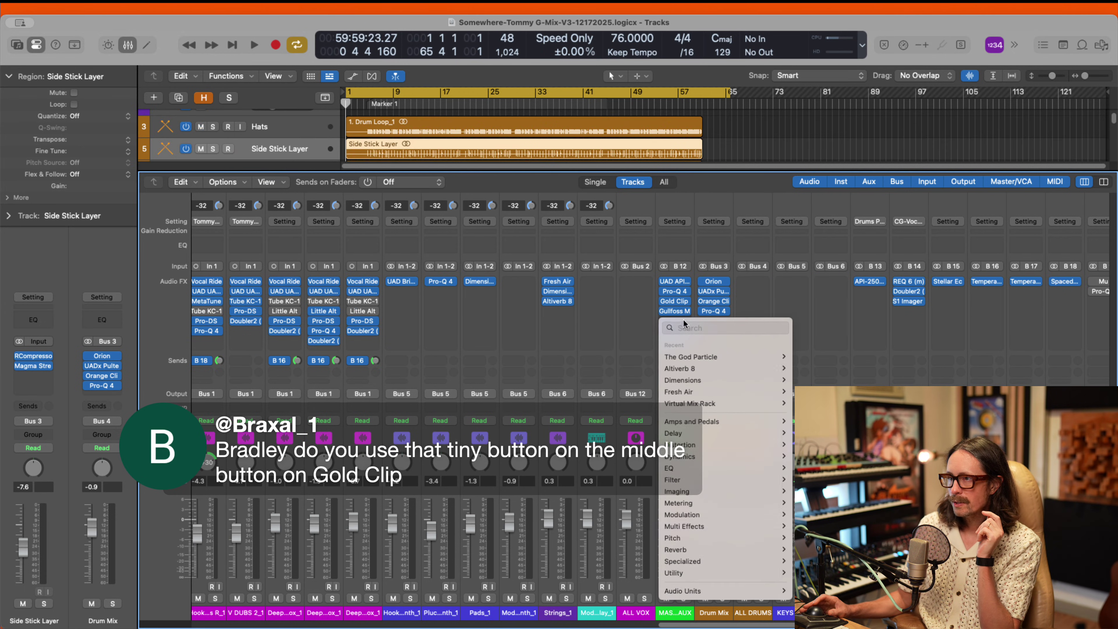
text(ssl)
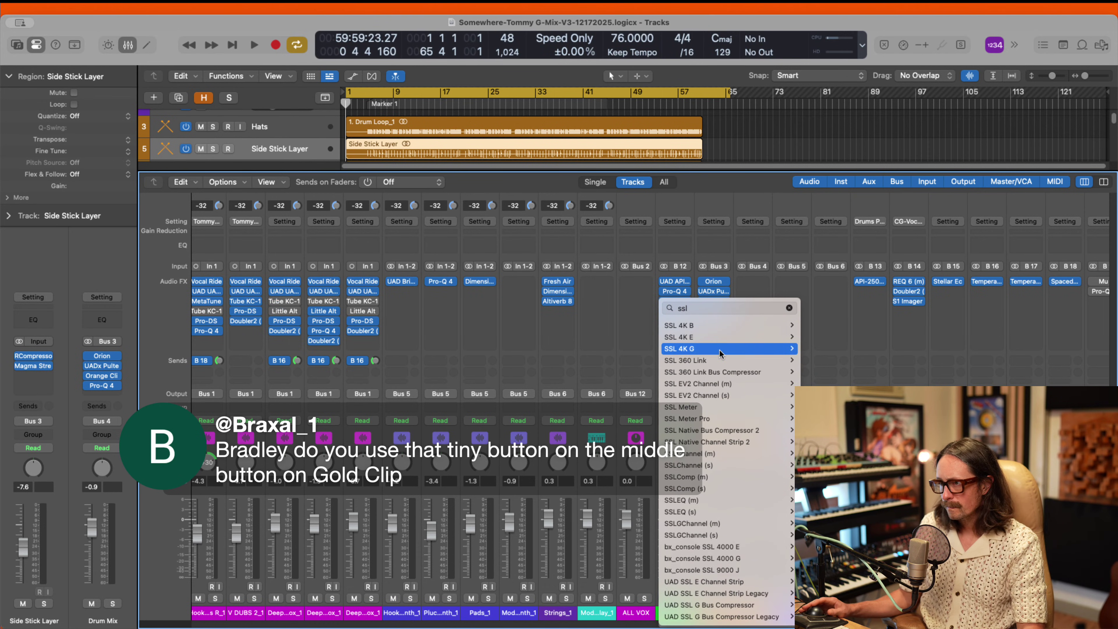
click(814, 348)
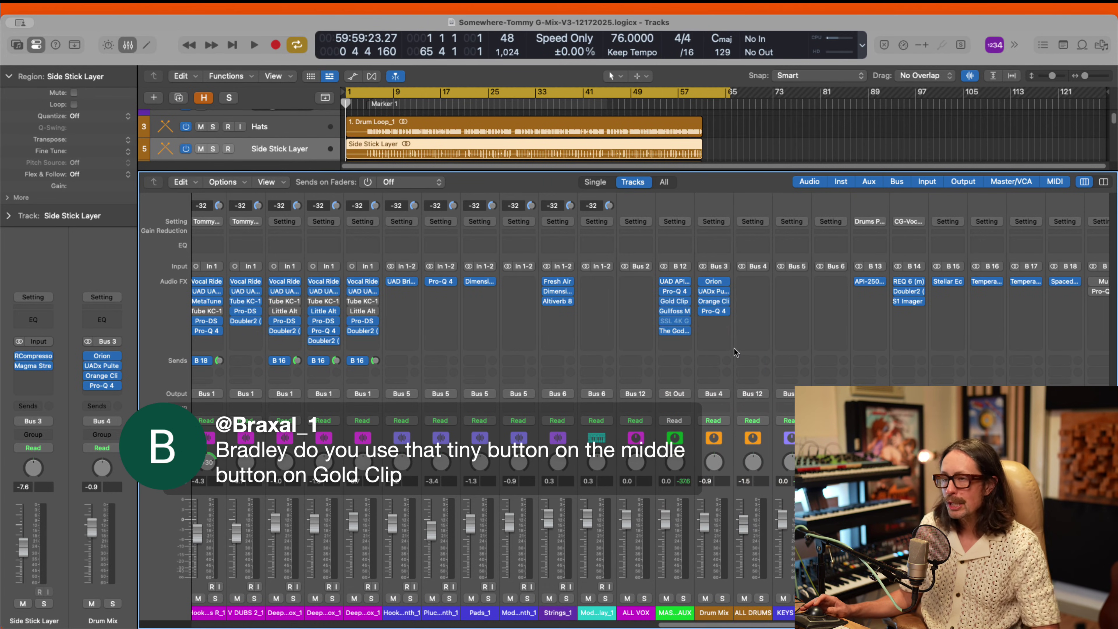
click(674, 320)
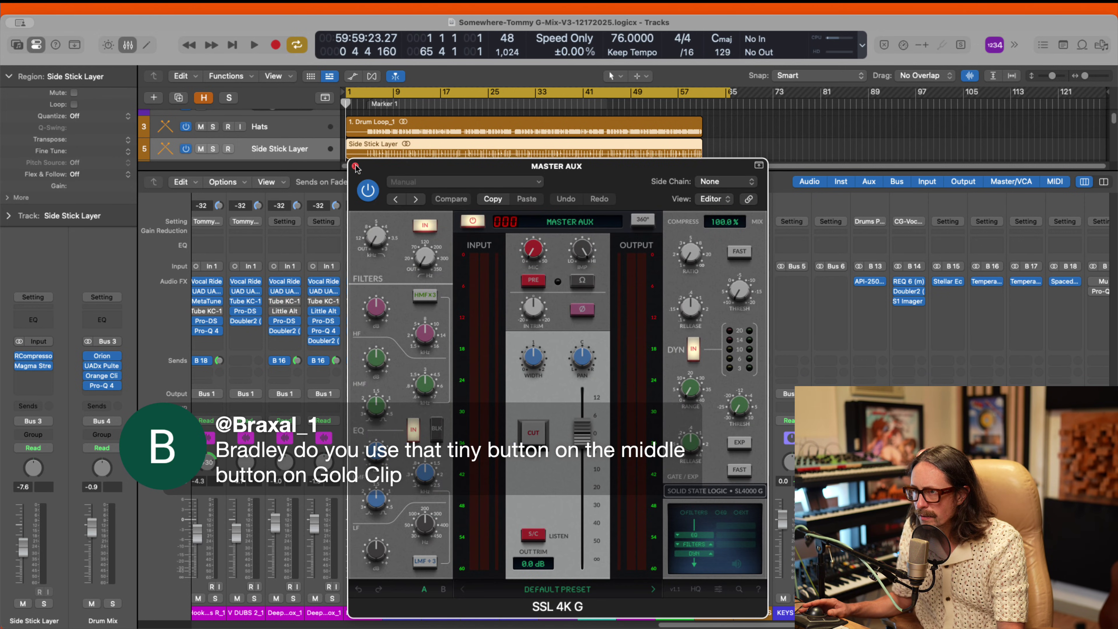
click(355, 167)
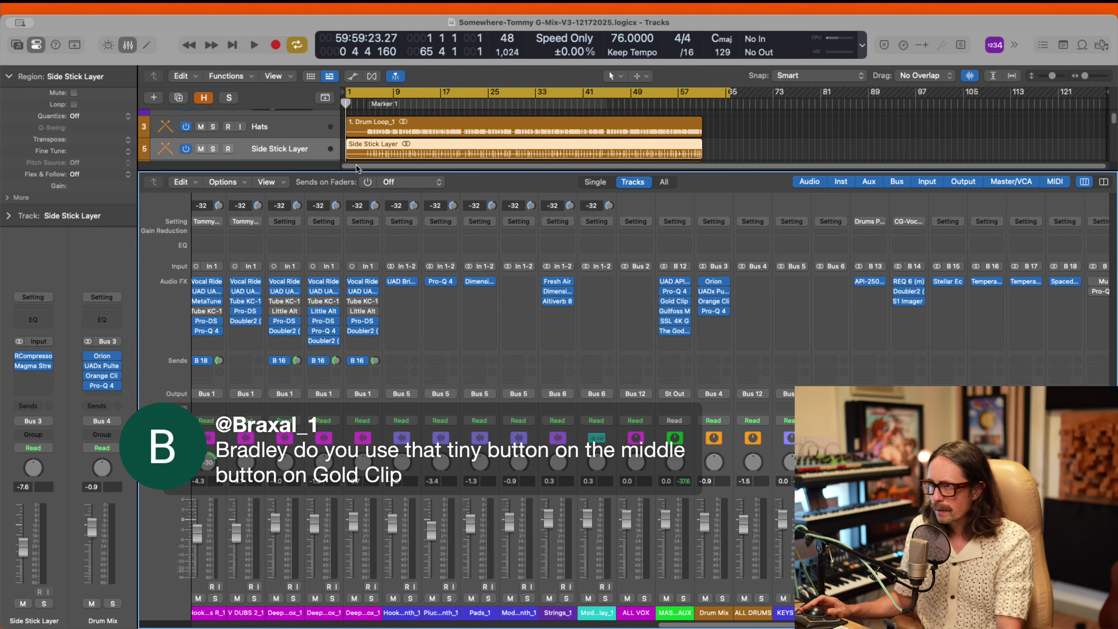
Step: Replace SSL 4K G on the MASTER AUX channel with SSLComp (s), and reposition the compressor's window
click(688, 322)
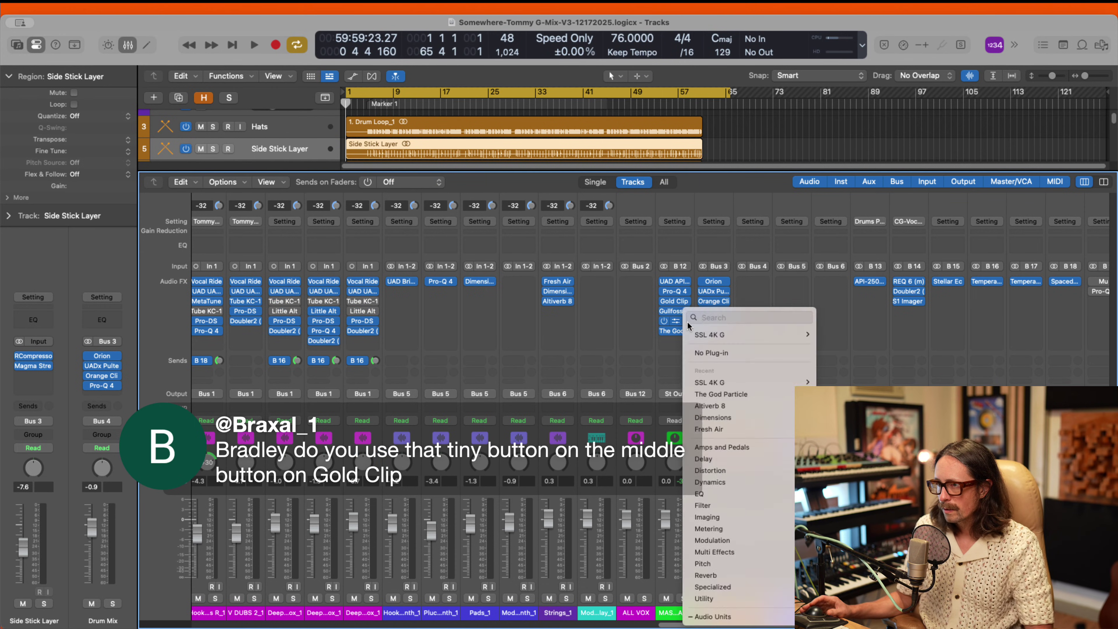
text(ss)
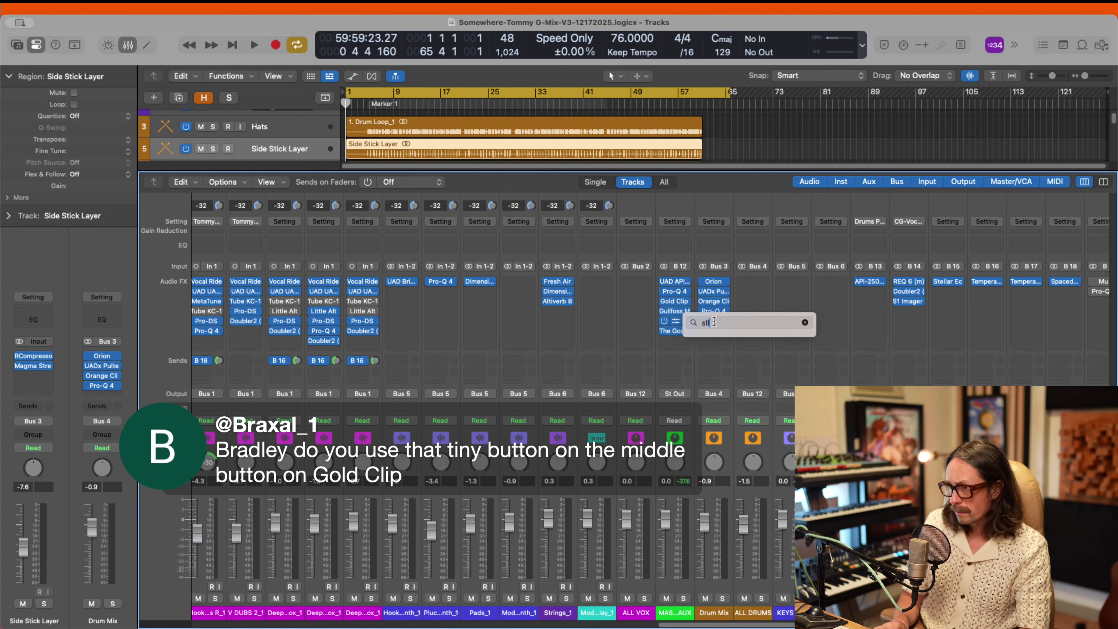
text(l)
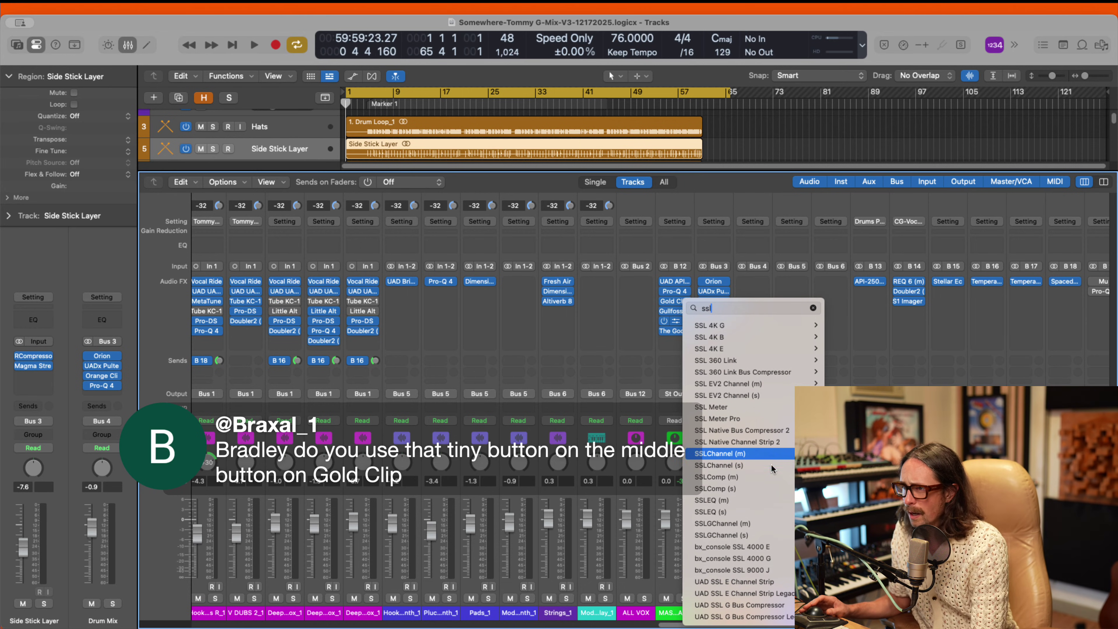
click(771, 490)
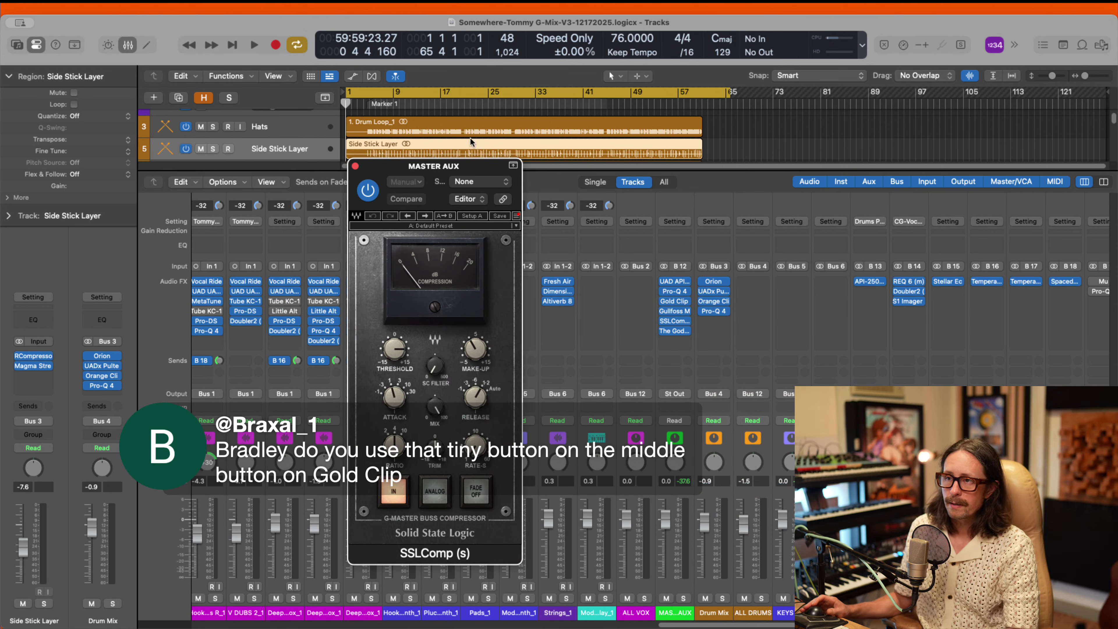
drag(475, 167, 466, 146)
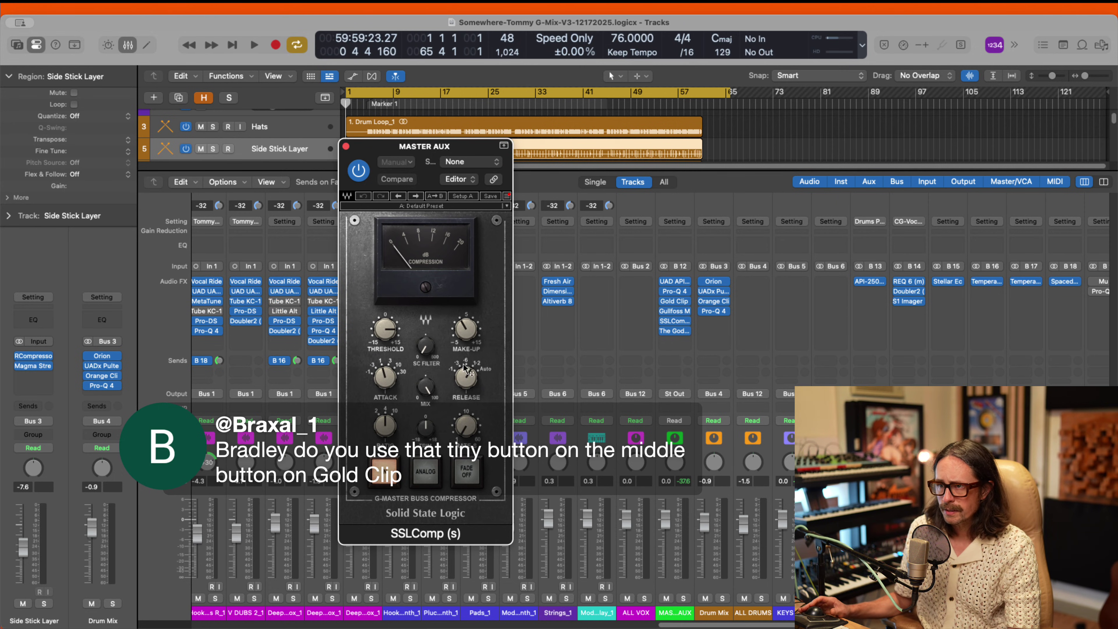
Step: Turn the SC Filter knob of SSLComp (s) up and back down to demonstrate the sidechain filter
drag(425, 347, 391, 144)
drag(555, 296, 575, 580)
drag(491, 381, 485, 371)
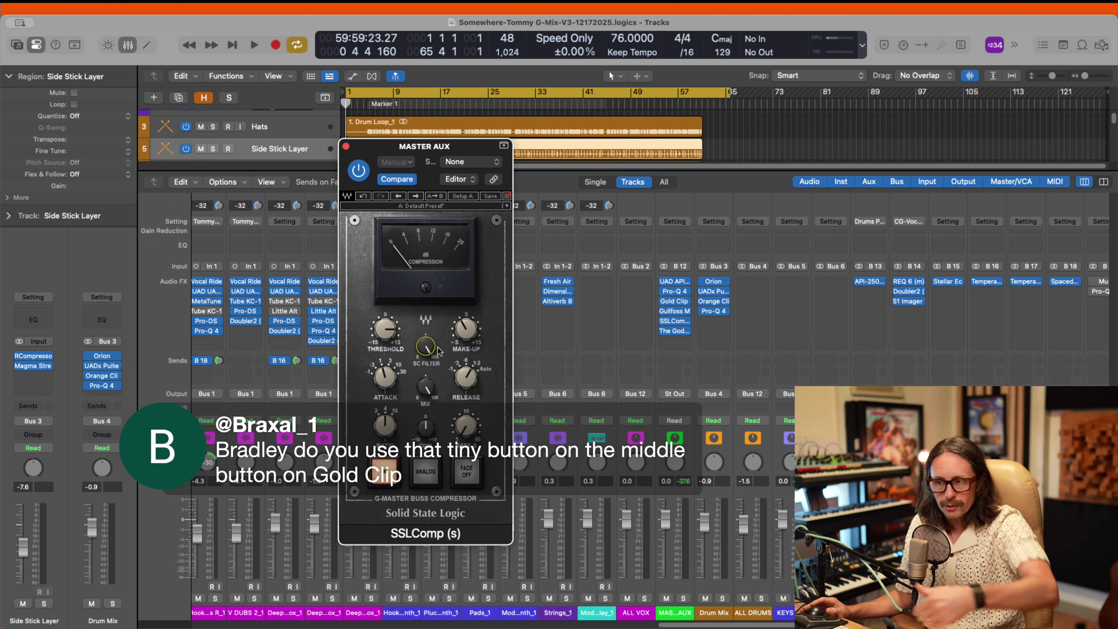
click(425, 346)
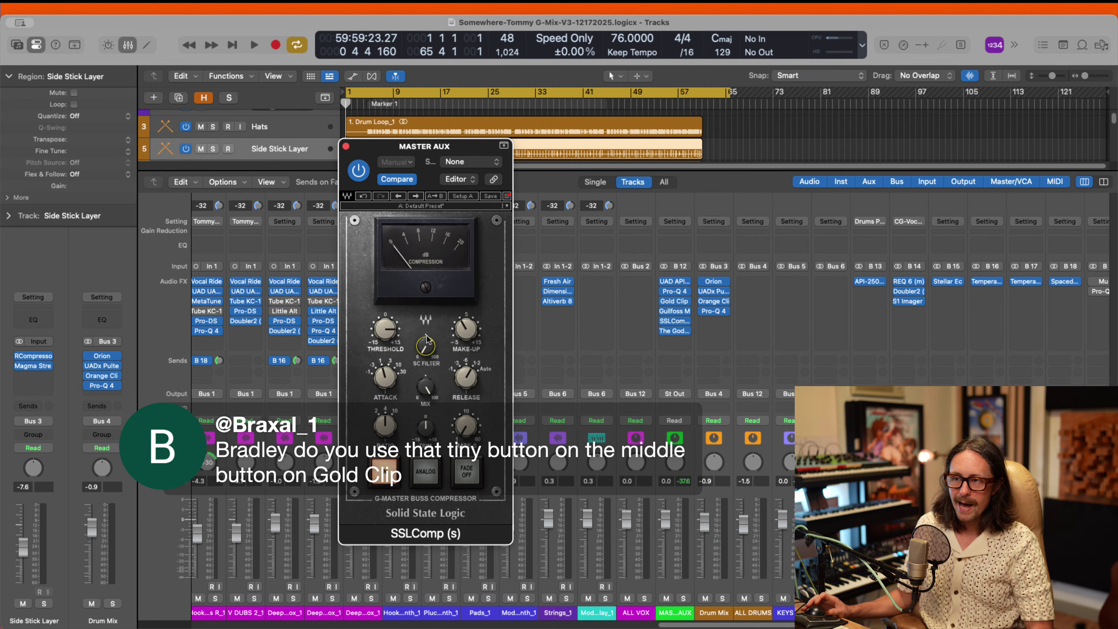
Step: Sweep the SC Filter of SSLComp (s) up again and return it to its minimum to illustrate the sidechain filtering
drag(418, 359, 443, 39)
mouse_move(448, 83)
mouse_down()
mouse_move(443, 59)
mouse_move(444, 88)
mouse_move(442, 72)
mouse_up()
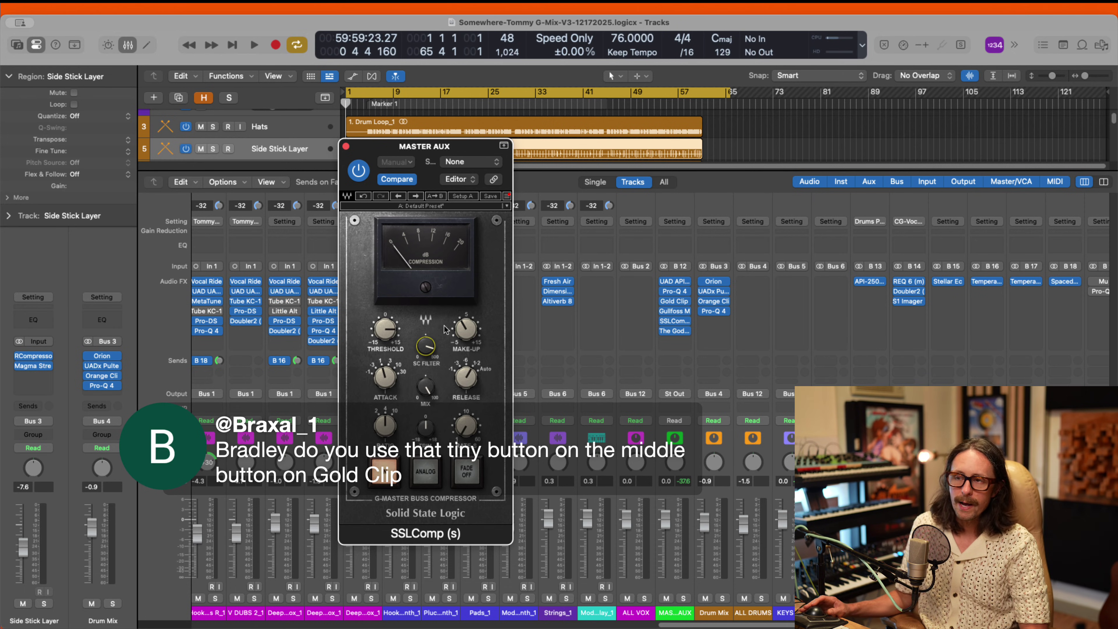
mouse_move(426, 353)
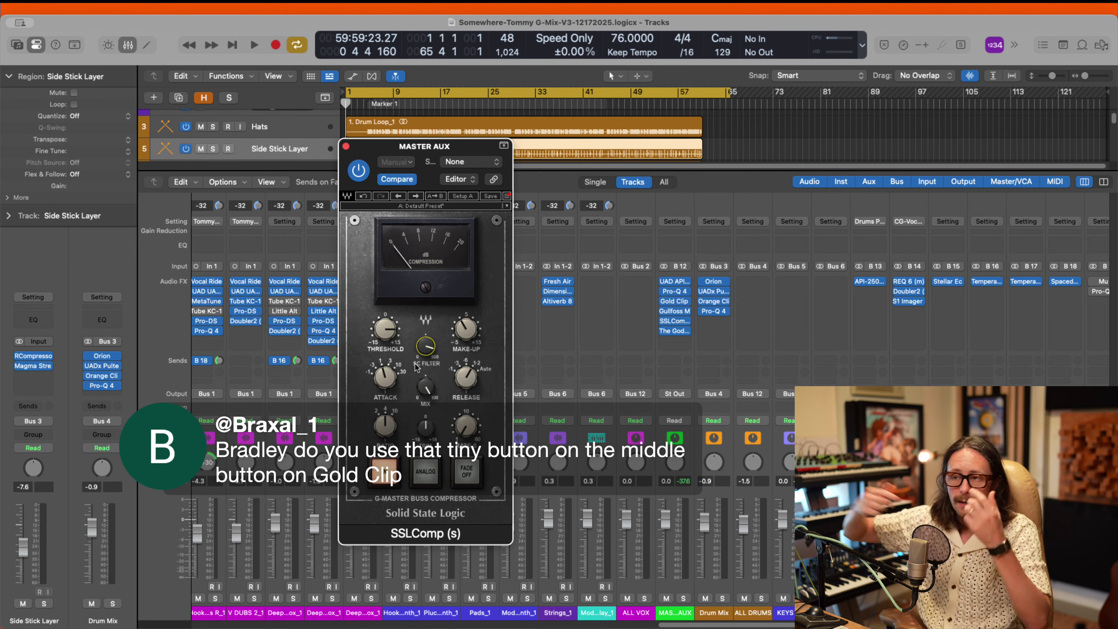
drag(429, 353, 427, 347)
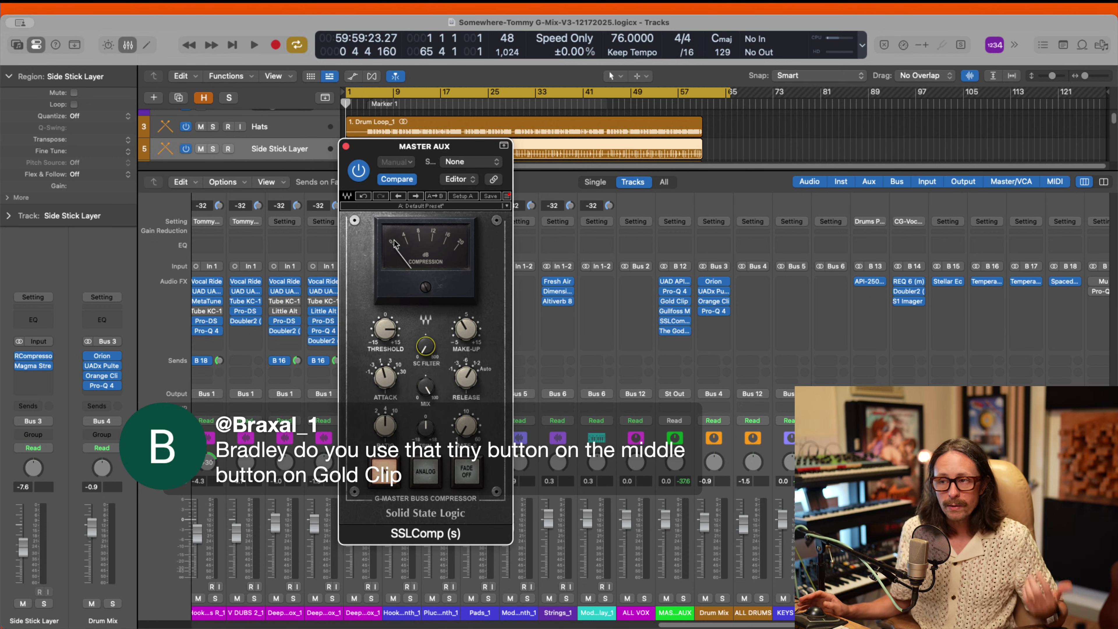
Step: Close the SSLComp (s) window and remove the compressor from the MASTER AUX channel
click(346, 147)
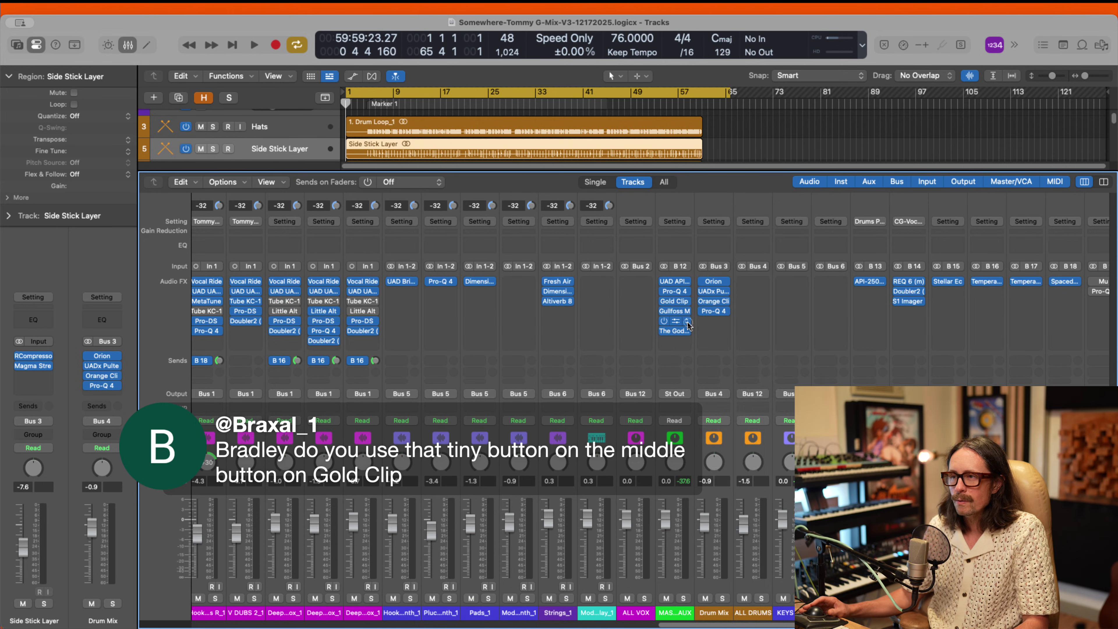
click(688, 320)
click(713, 353)
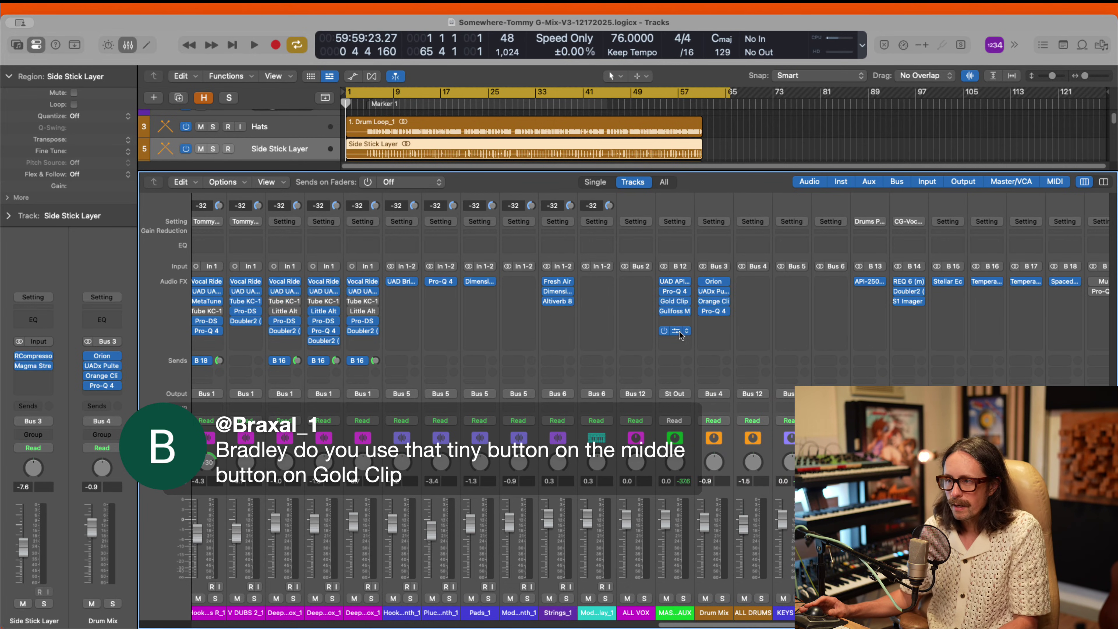
Step: Reopen Gold Clip on the MASTER AUX channel, toggle the small filter switch on its Clipper section, and reposition the plug-in window
click(674, 301)
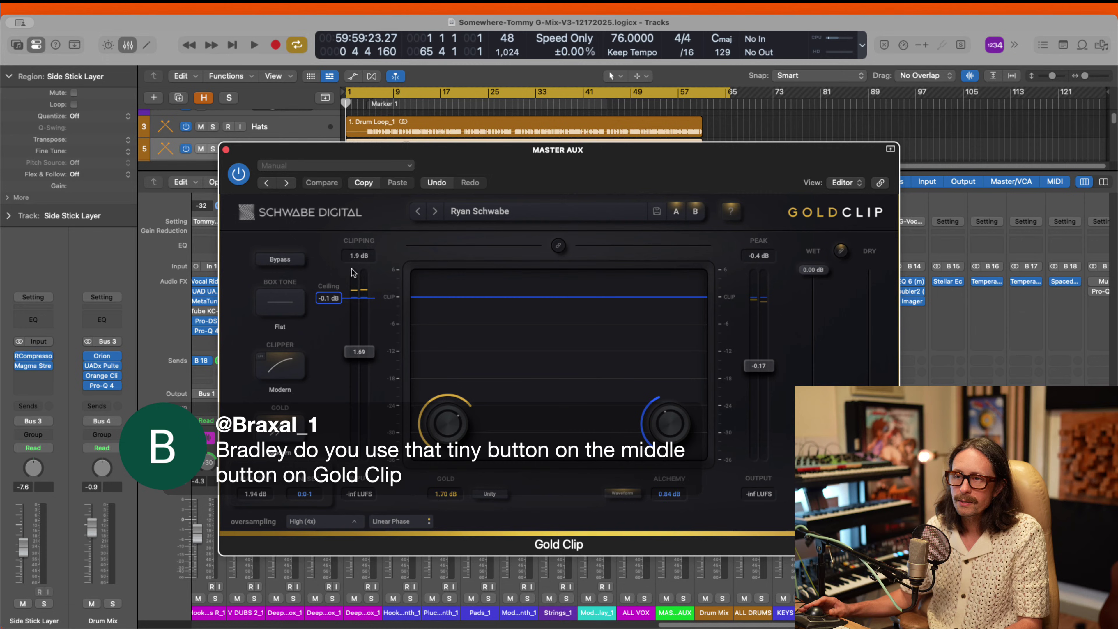
click(260, 357)
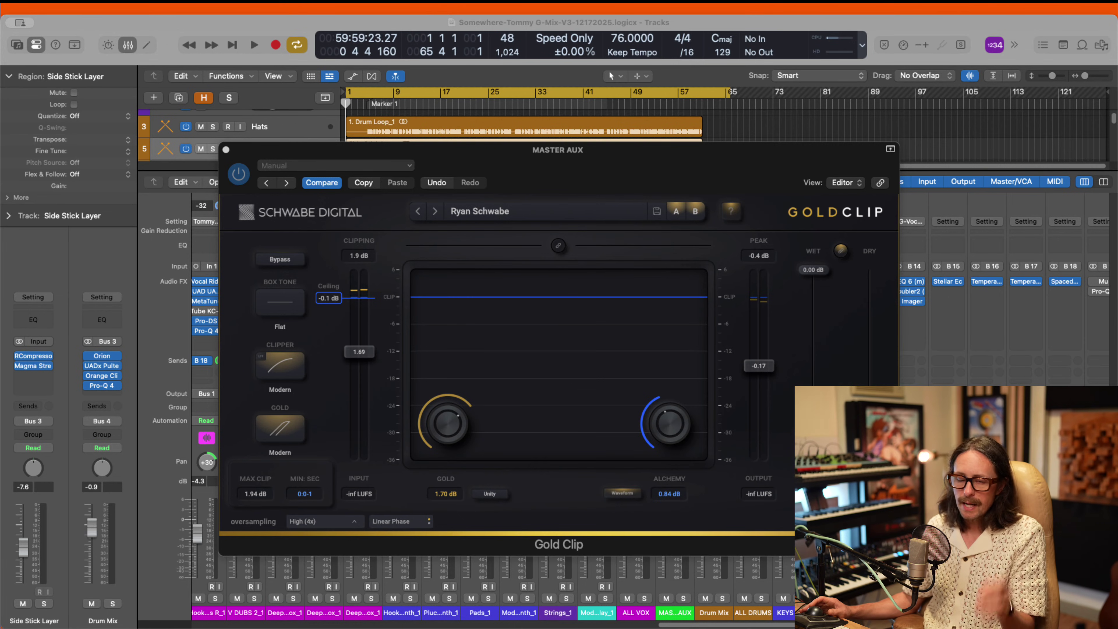
click(588, 197)
drag(611, 177, 500, 132)
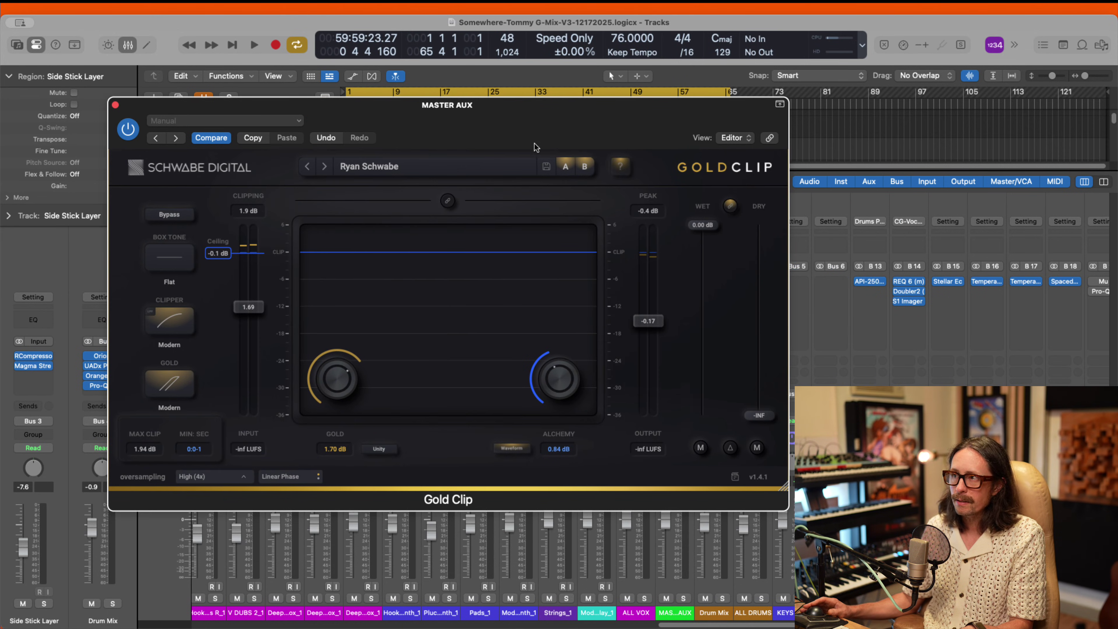
Step: Close Gold Clip and hide the mixer to show the arrangement from the first track
click(115, 107)
key(x)
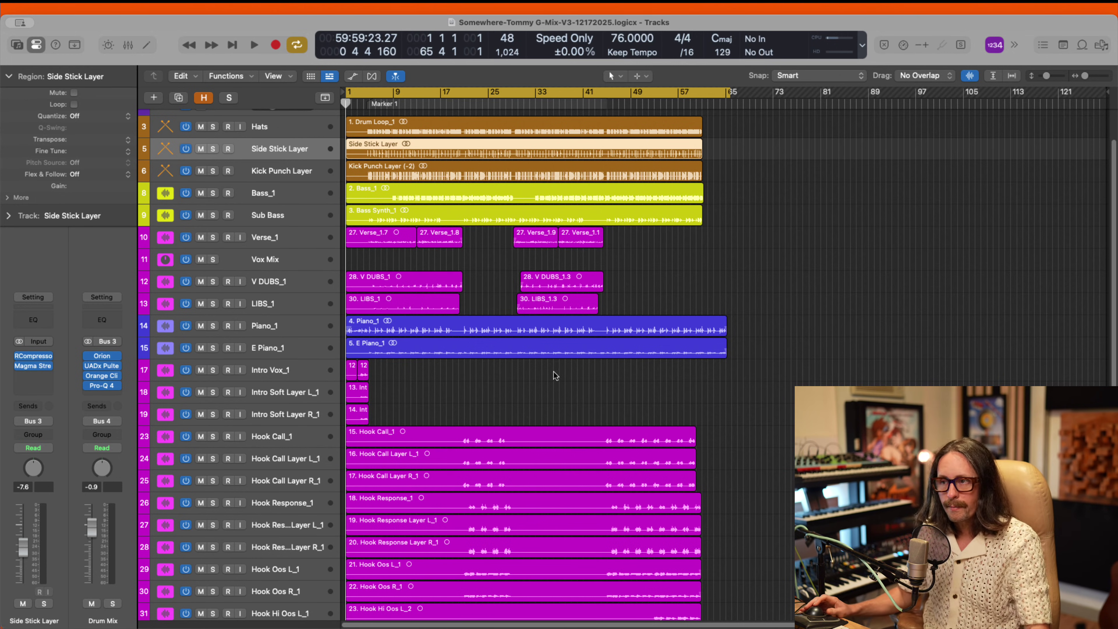
scroll(559, 379, up, 3)
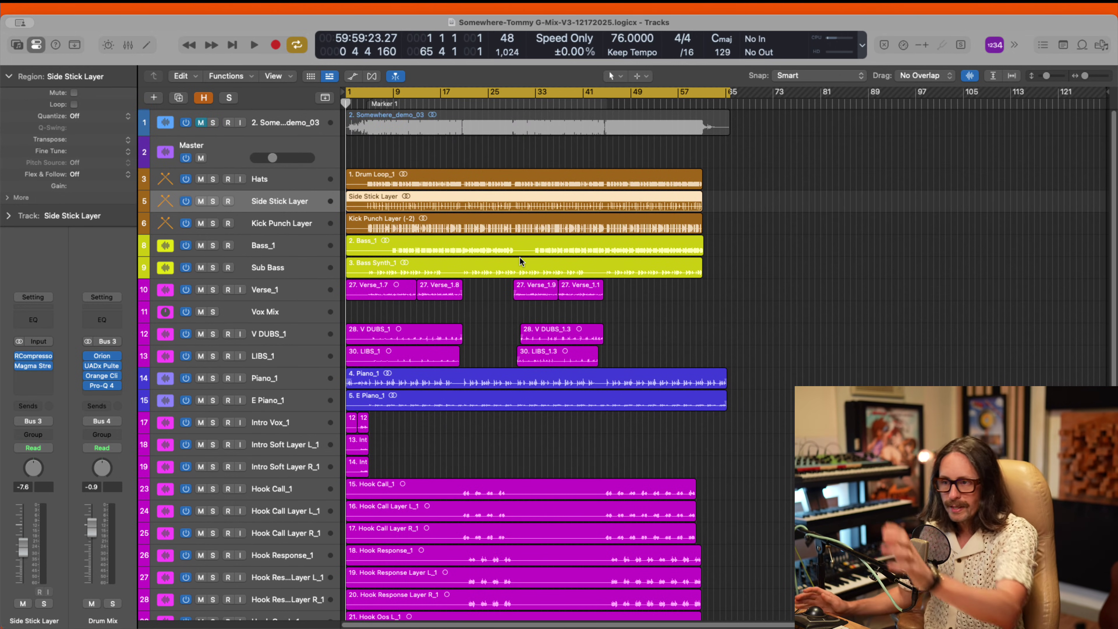